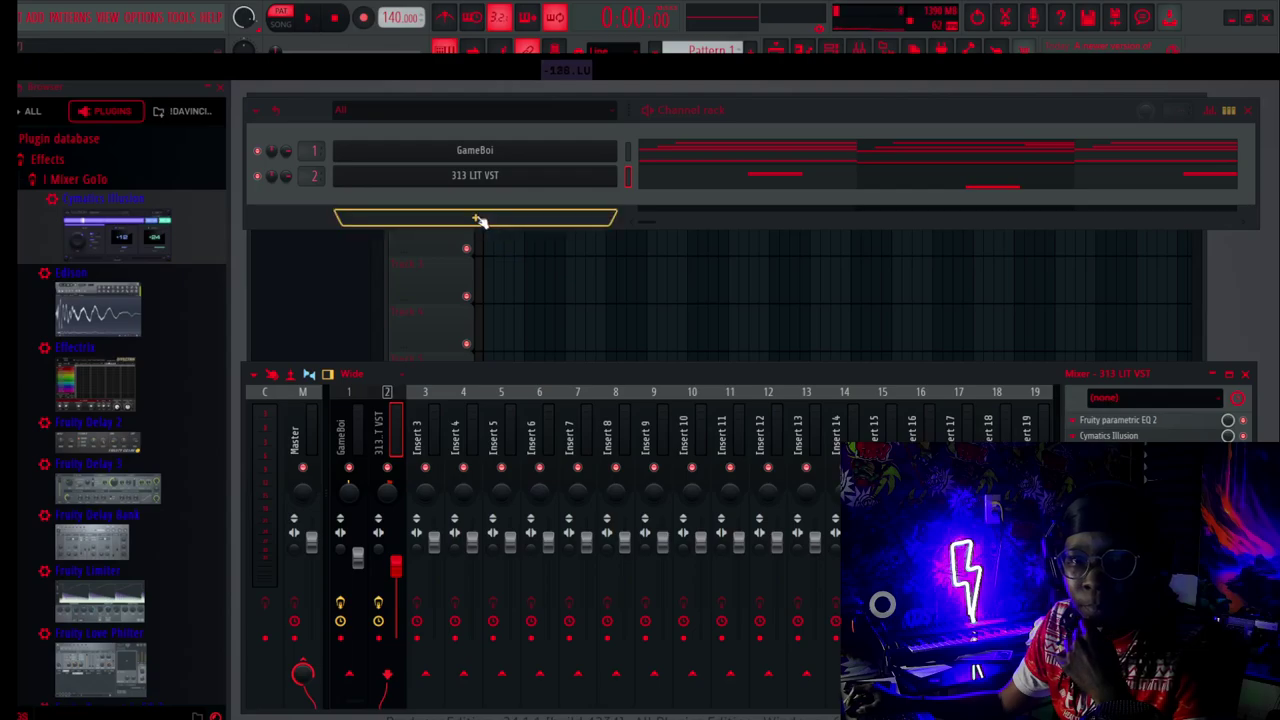
left_click(477, 220)
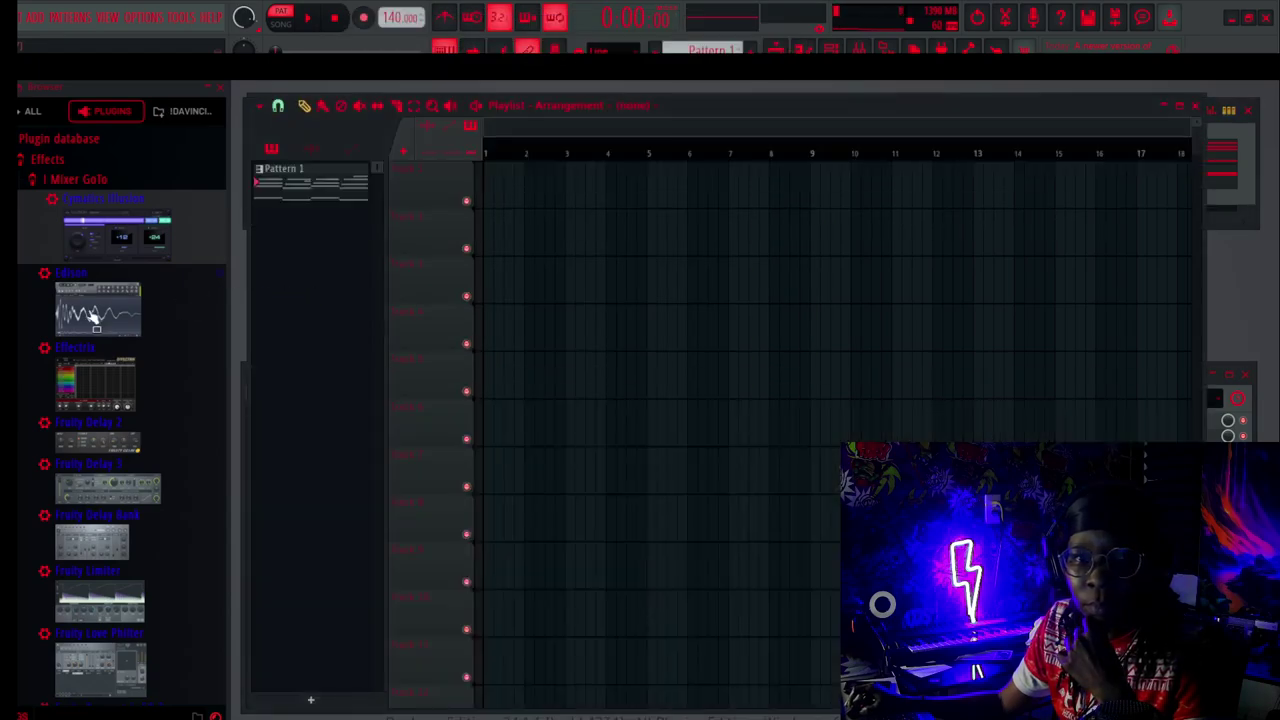
left_click(1194, 106)
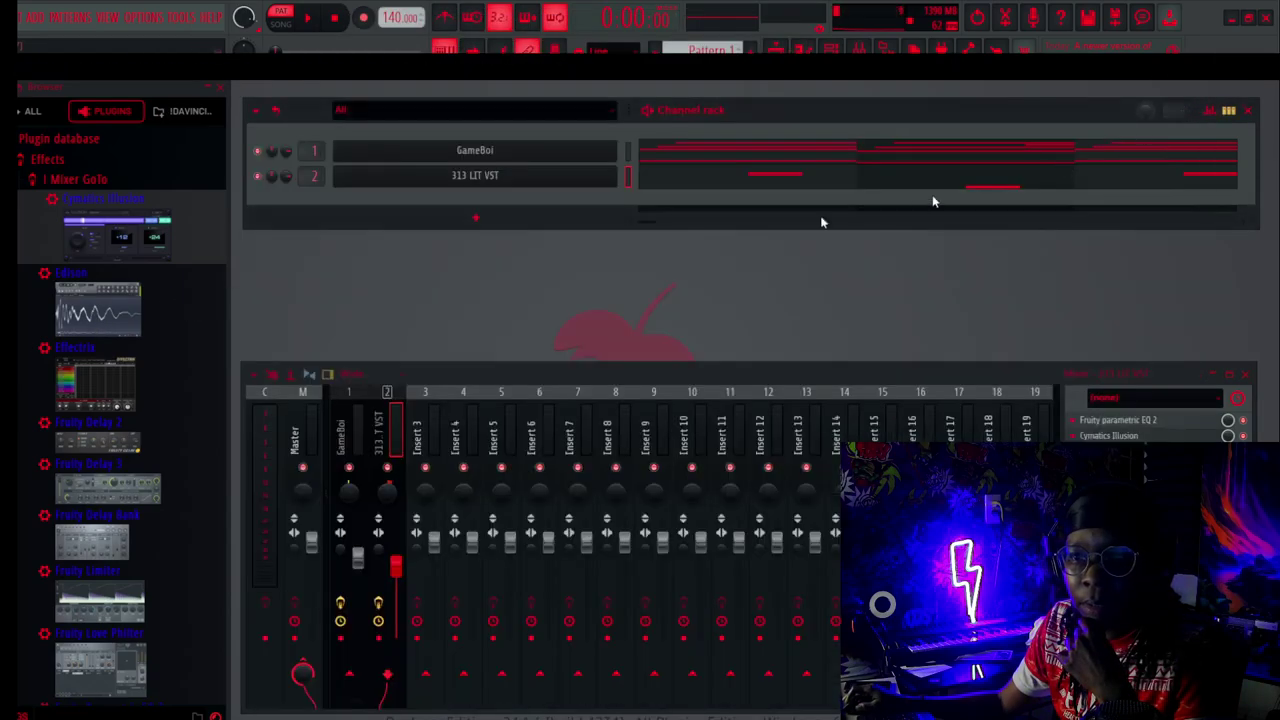
left_click(466, 152)
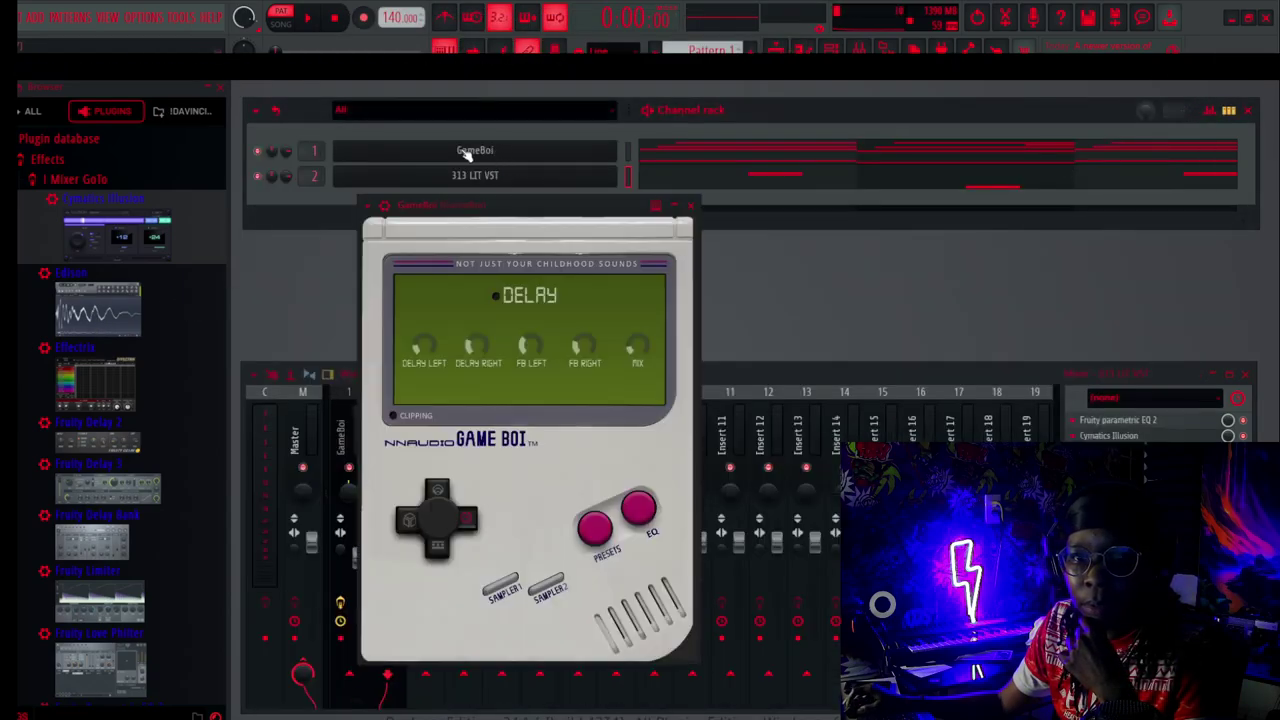
left_click(690, 206)
Add a second GameBoi instrument from the ! VST's GoTo generators to the channel rack.
left_click(72, 179)
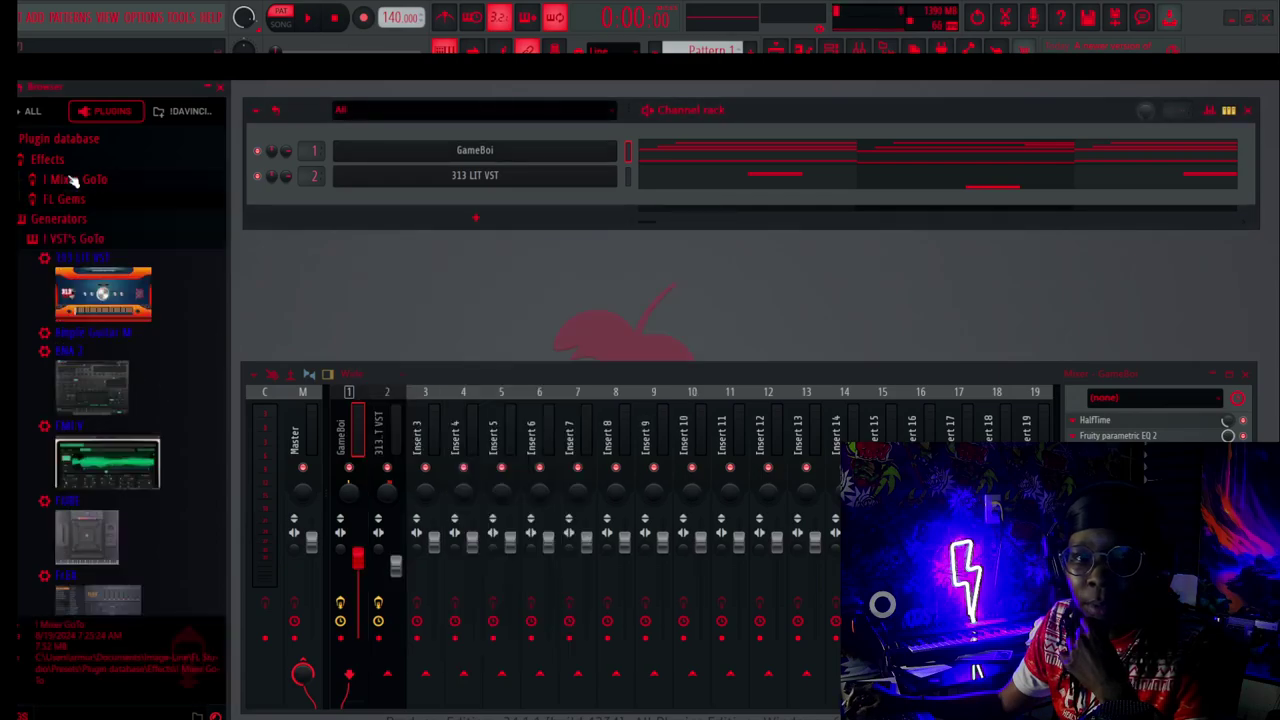
scroll(100, 330, "down", 5)
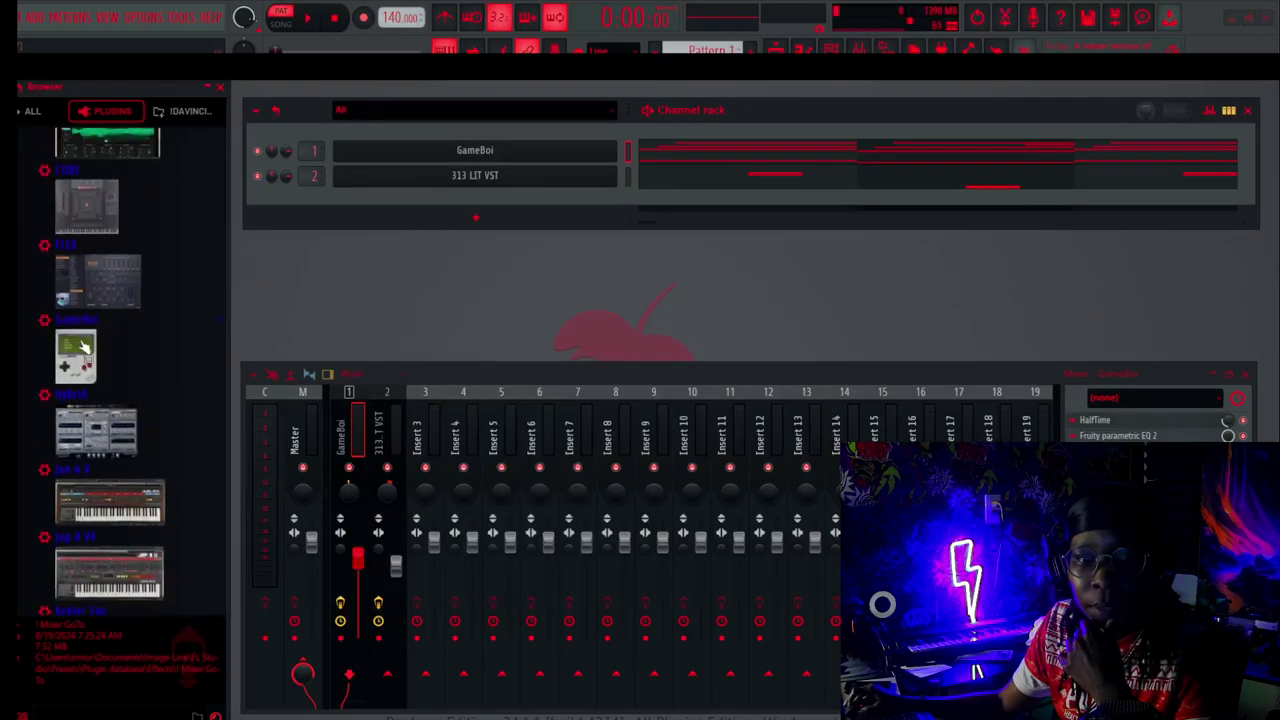
left_click_drag(101, 305, 458, 201)
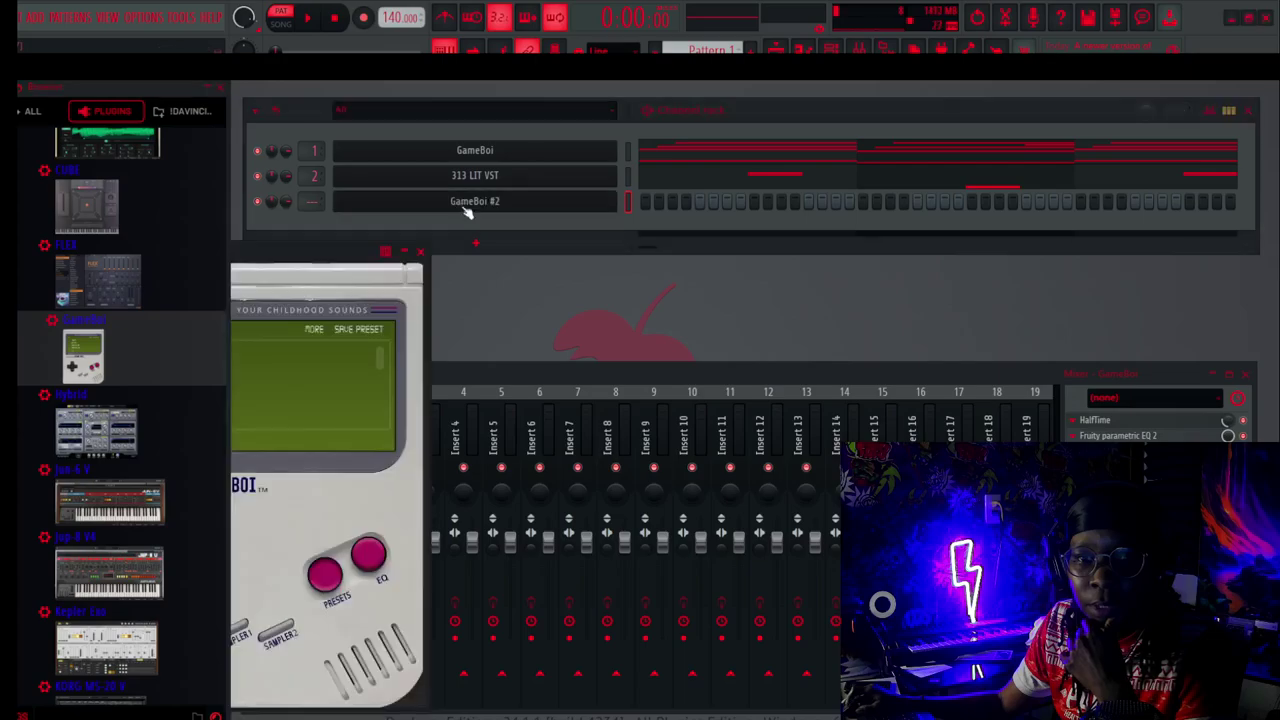
Audition the Ice Crystals, Night Assassins and Real Deal Holyfield presets in GameBoi #2 and load Simple Guitar.
scroll(613, 355, "down", 3)
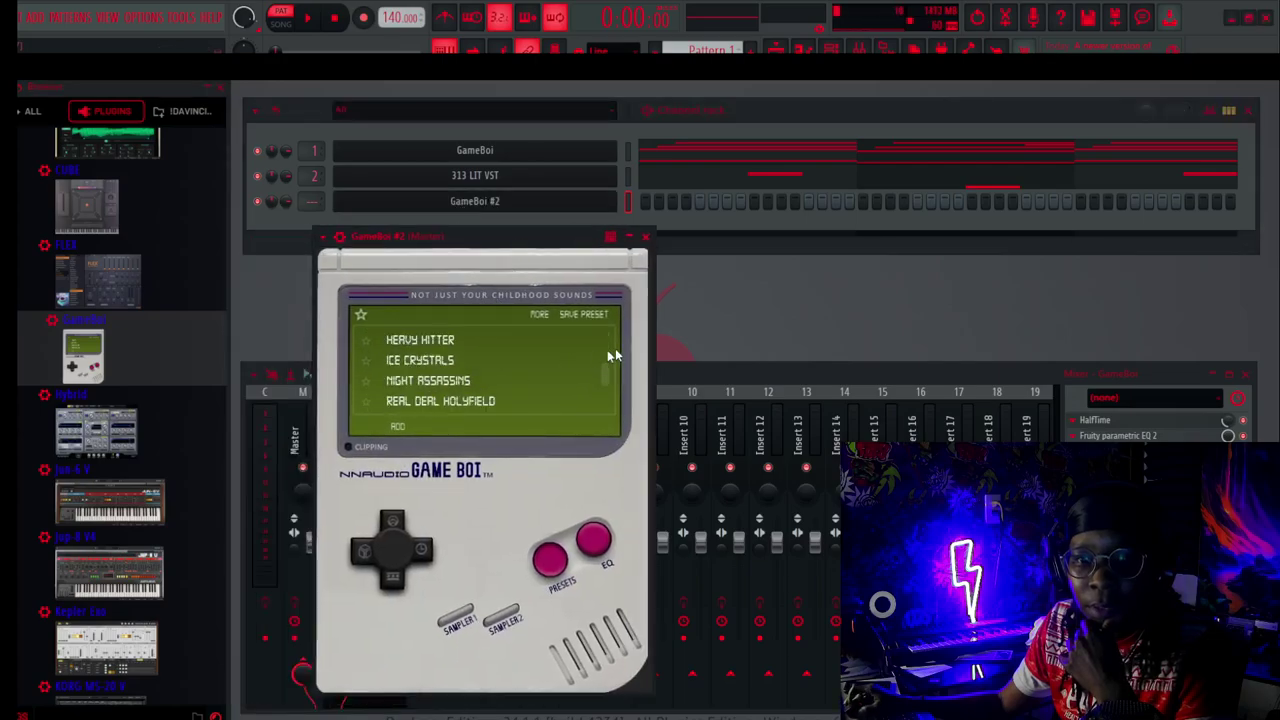
scroll(605, 381, "up", 2)
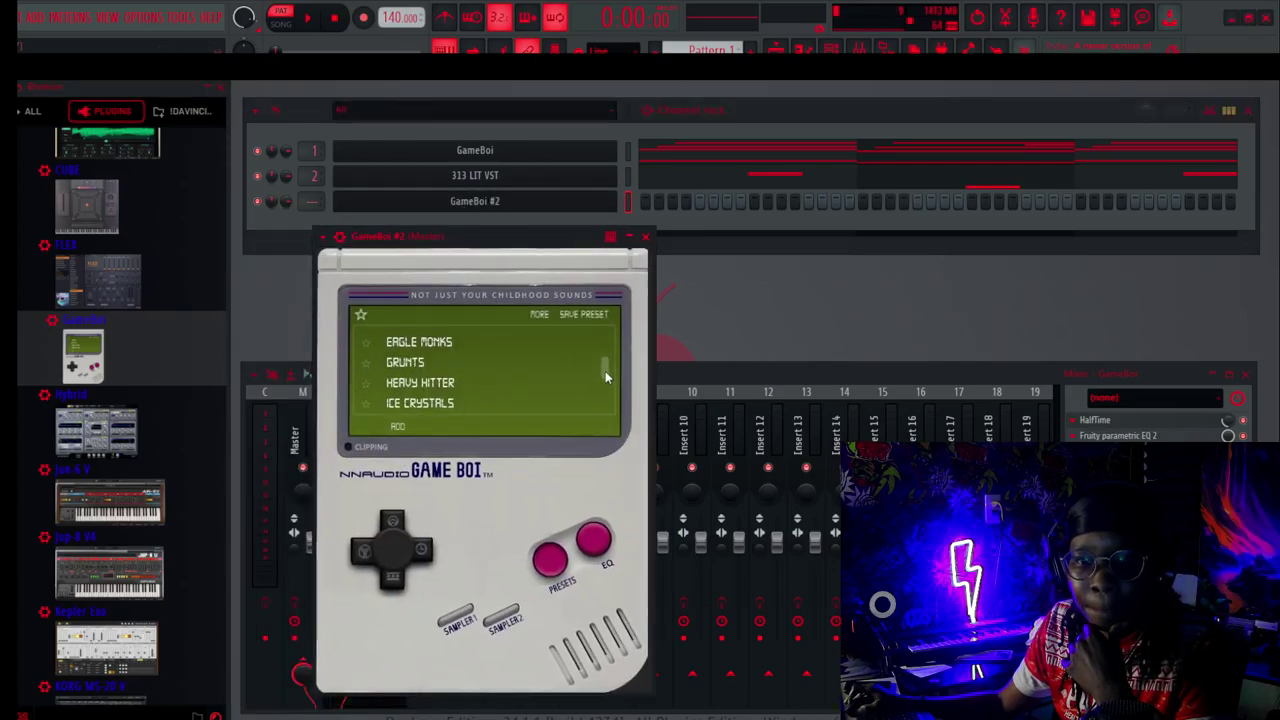
scroll(605, 378, "down", 1)
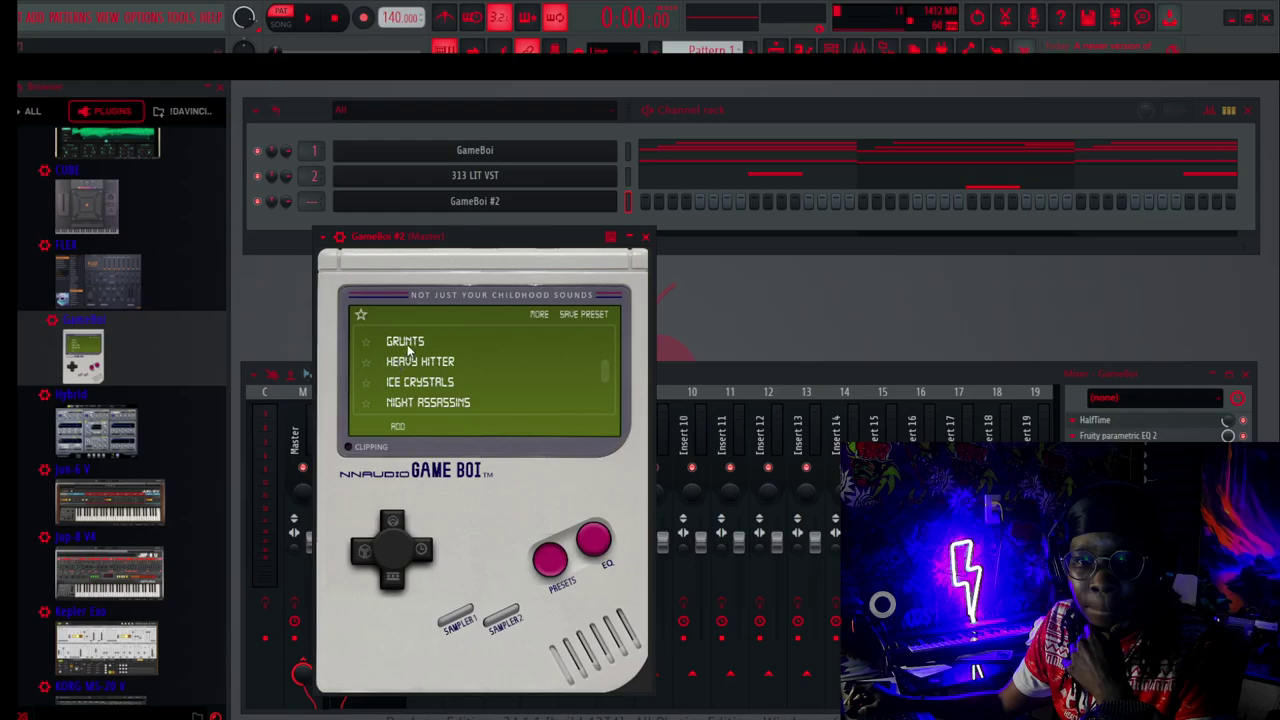
left_click(421, 388)
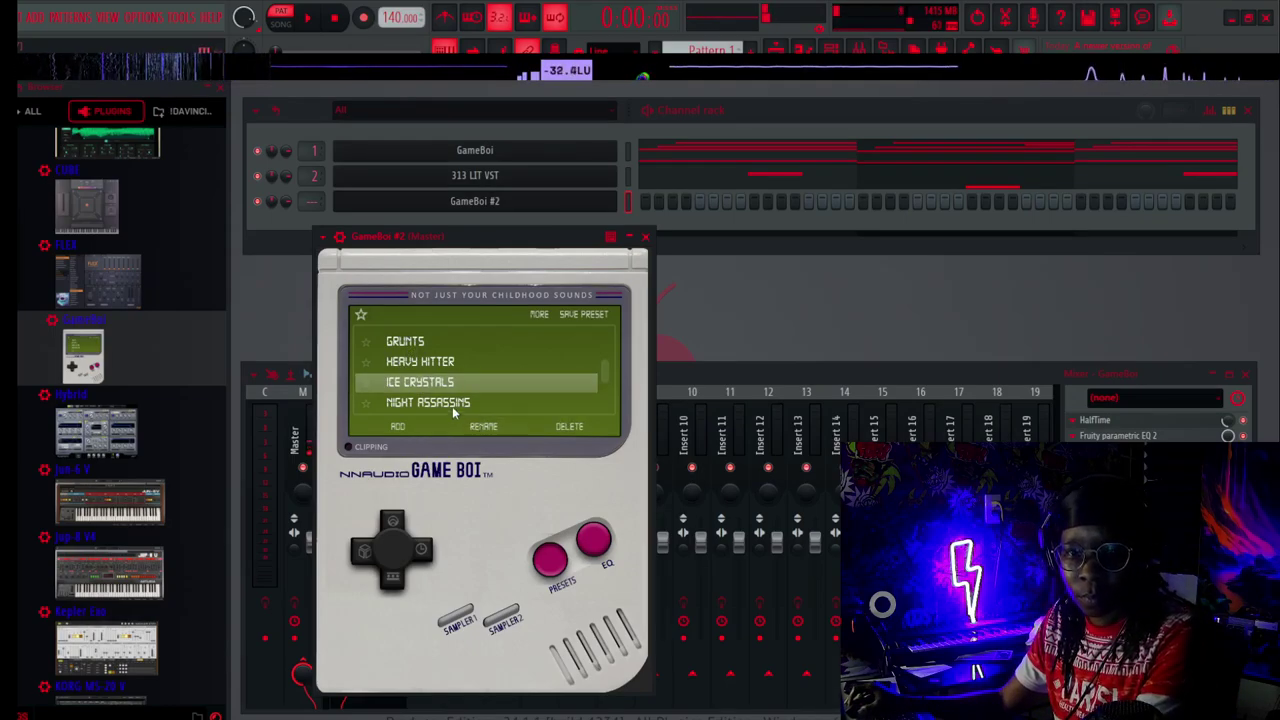
left_click(596, 396)
scroll(605, 378, "down", 1)
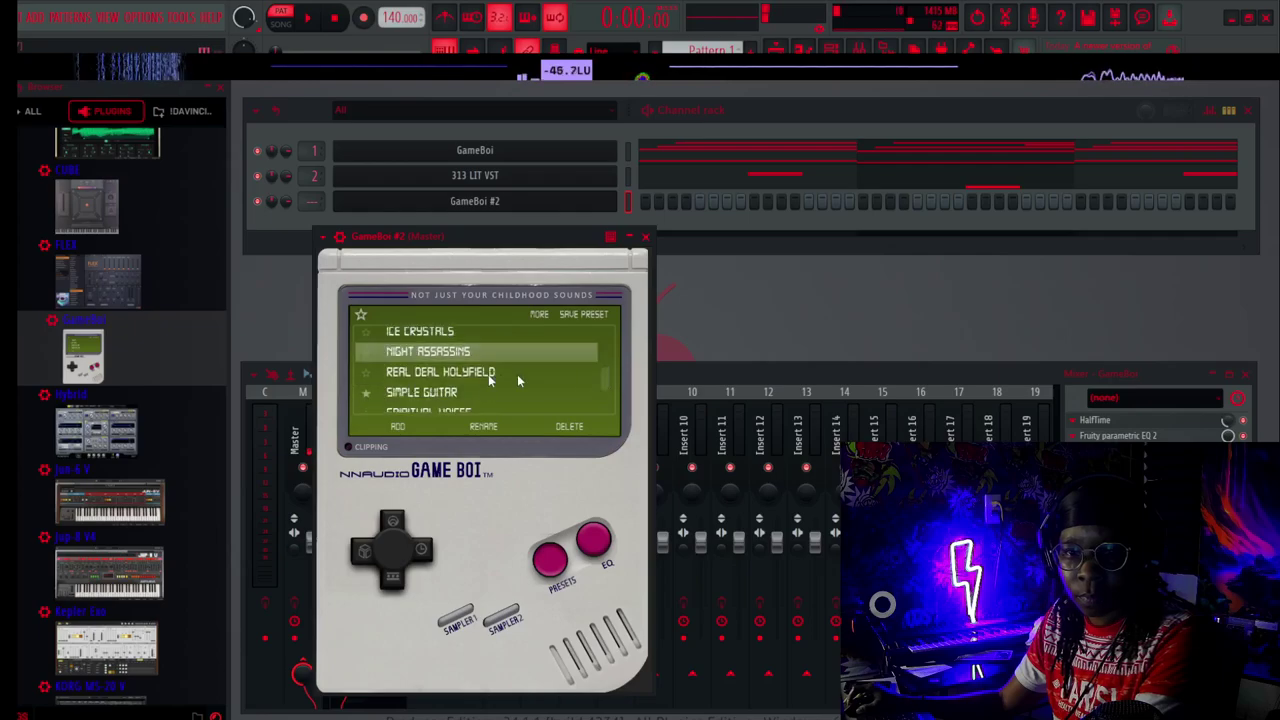
left_click(517, 374)
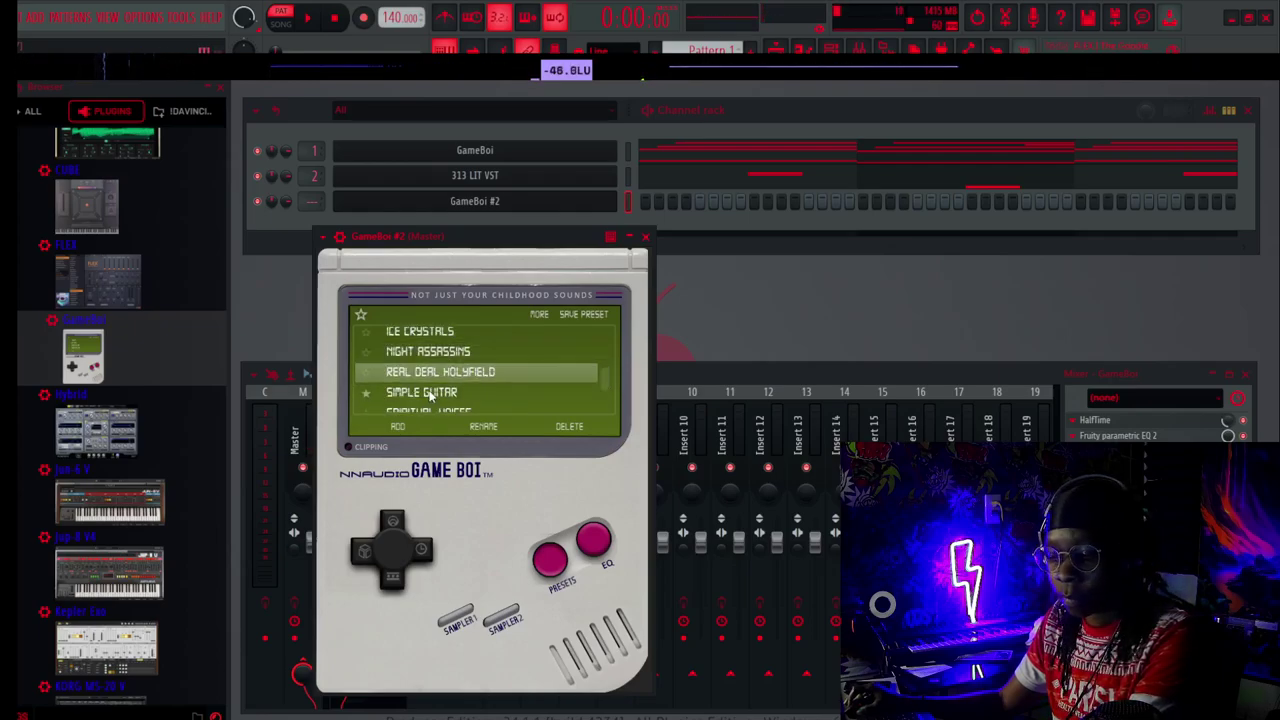
left_click(430, 394)
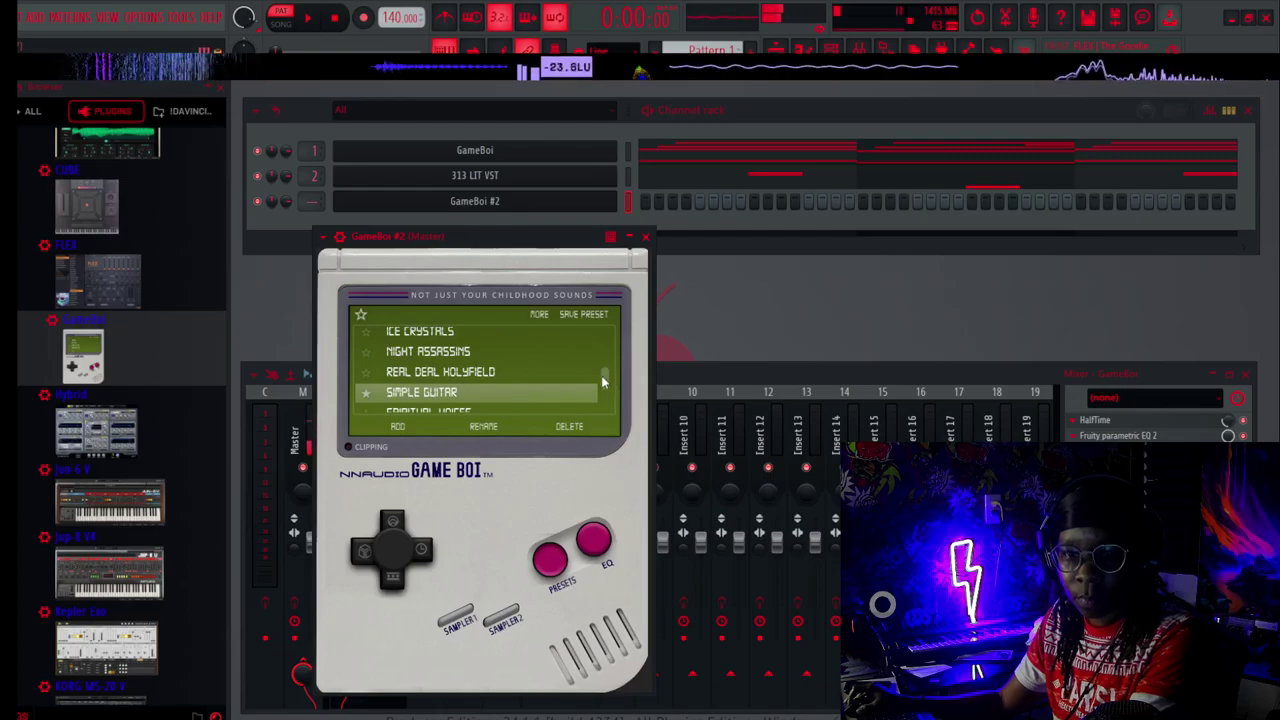
scroll(603, 386, "down", 1)
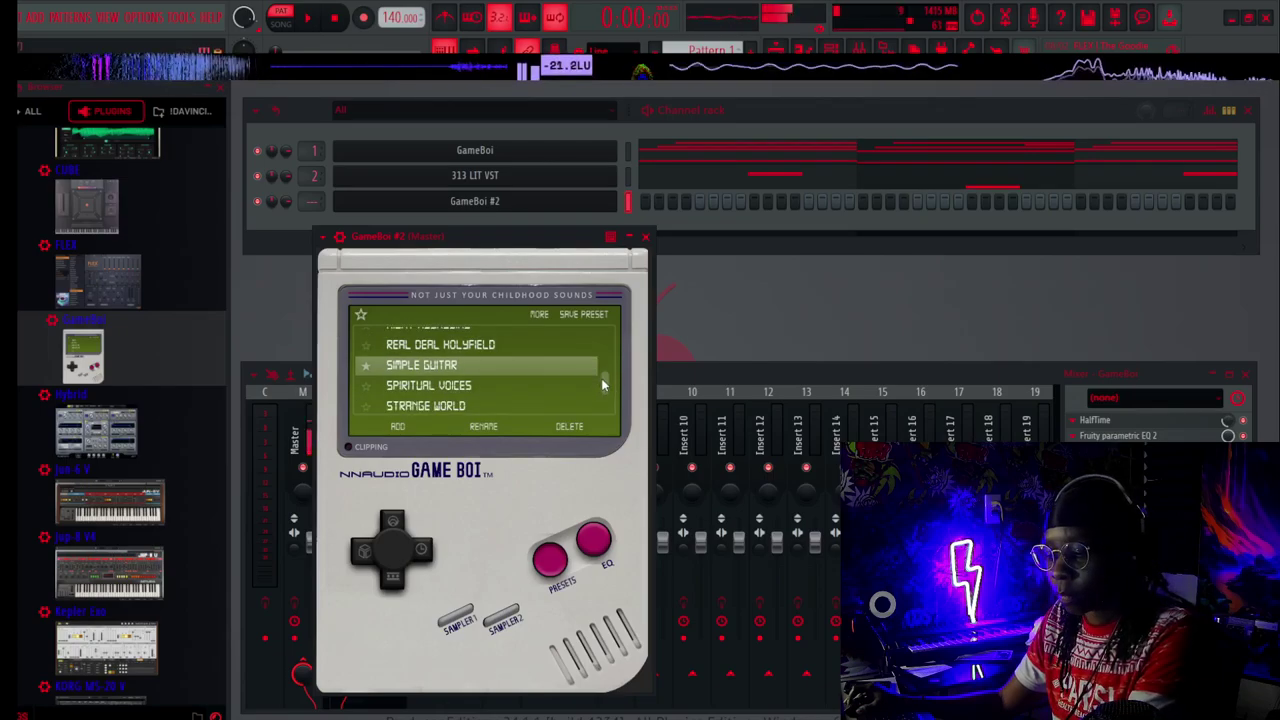
left_click(645, 237)
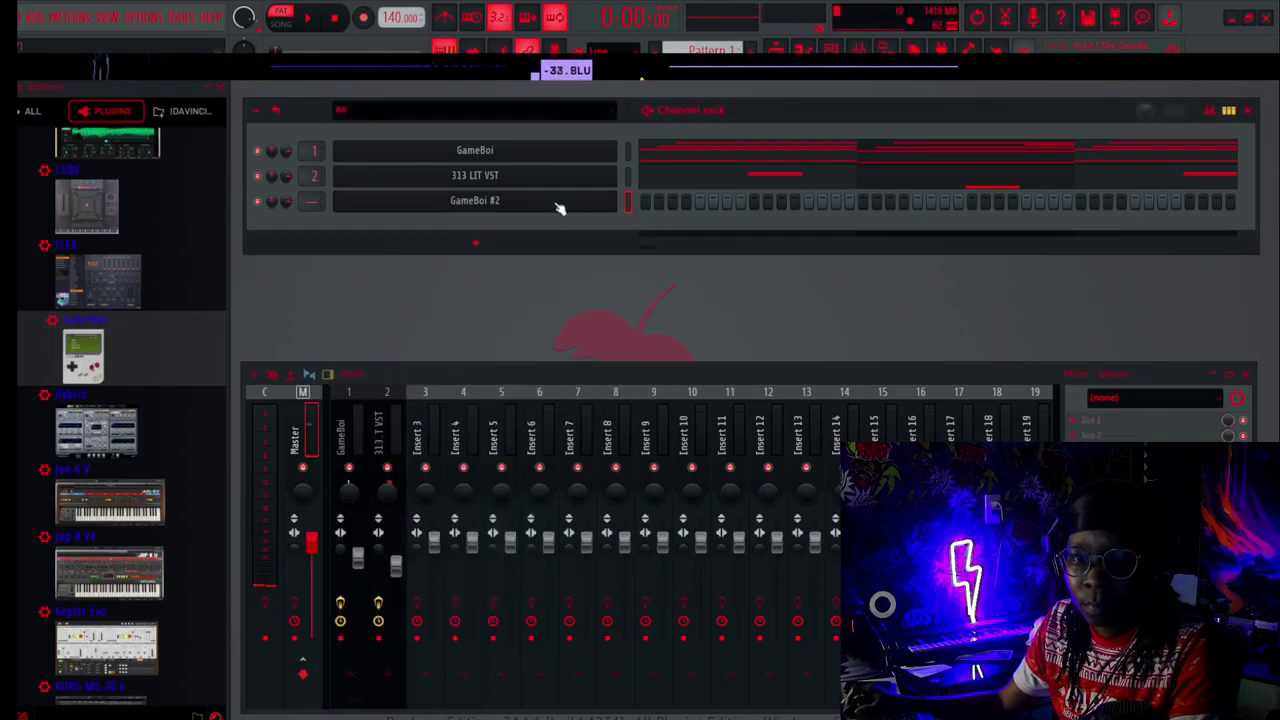
Open the piano roll for GameBoi #2 and place a one-beat G#4 note at the start of bar 1.
right_click(560, 205)
left_click(645, 198)
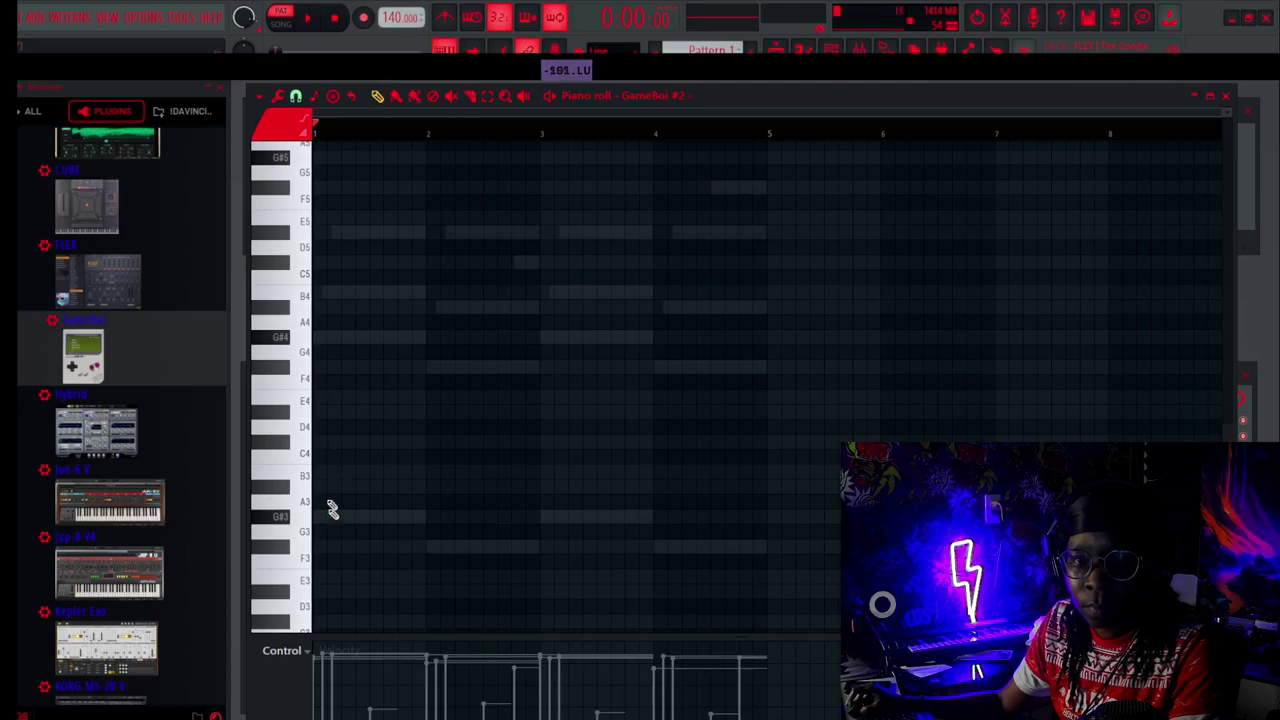
key("space")
key("space")
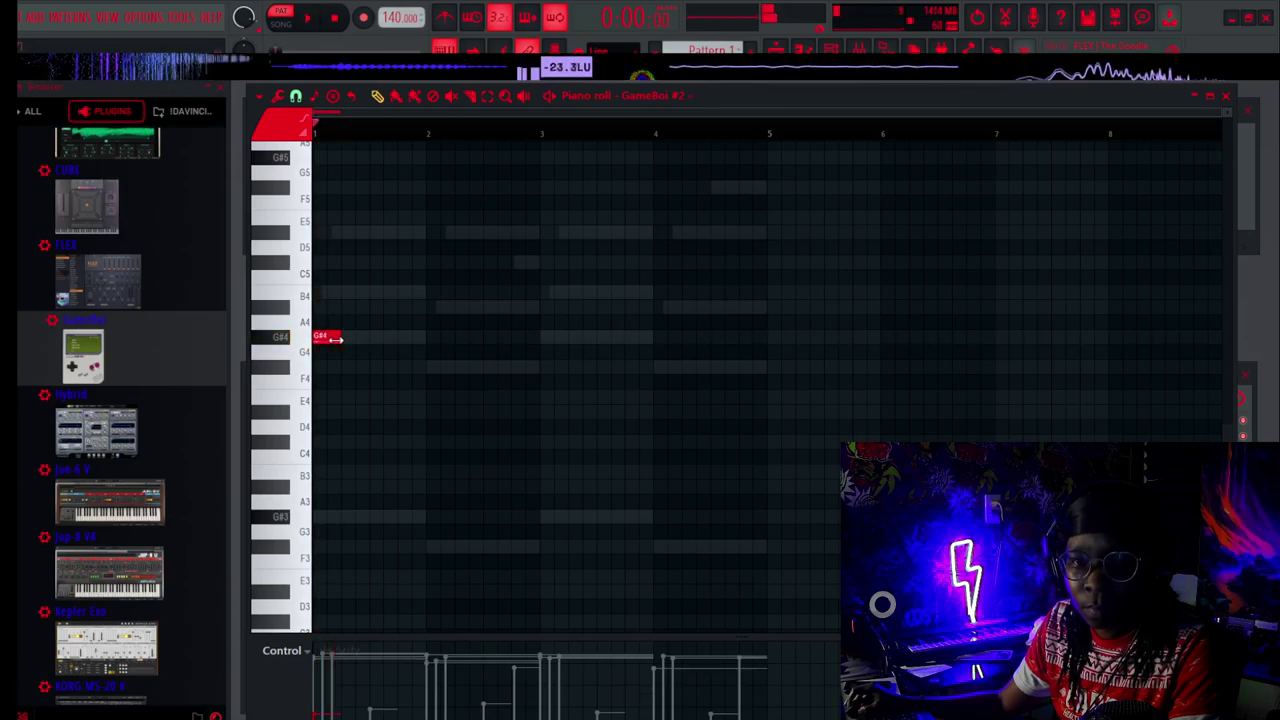
key("space")
key("space")
Move the note at the start of bar 1 up an octave to G#5 and play it back.
left_click(325, 339)
left_click_drag(325, 339, 325, 157)
scroll(355, 248, "up", 2)
key("space")
key("space")
key("space")
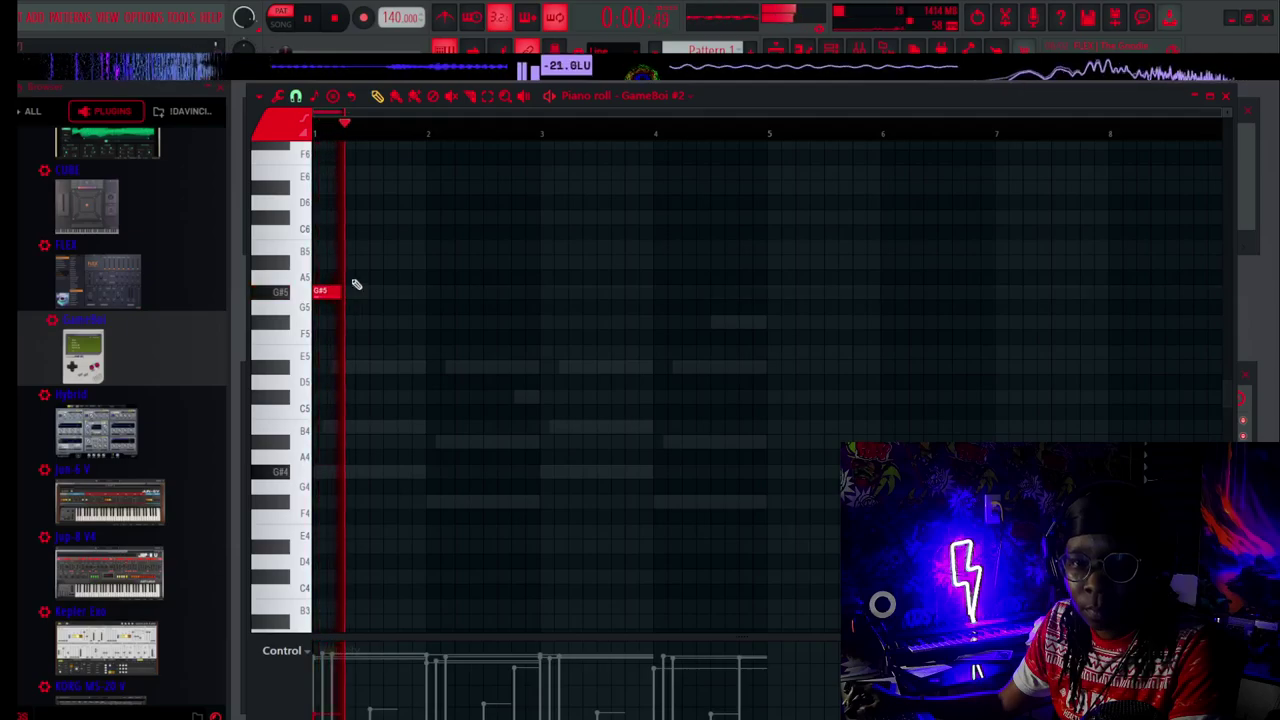
key("space")
Raise the velocity of the G#5 note in bar 1 and play it back.
scroll(340, 139, "up", 8)
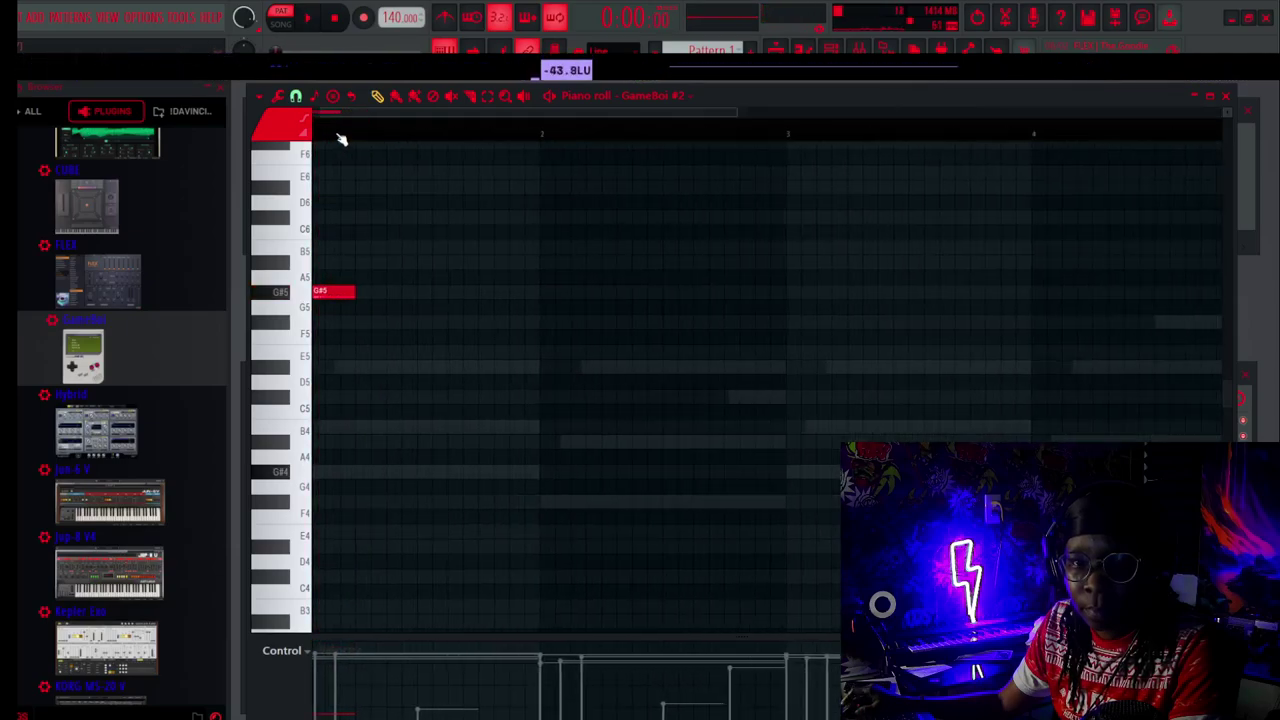
key("space")
key("space")
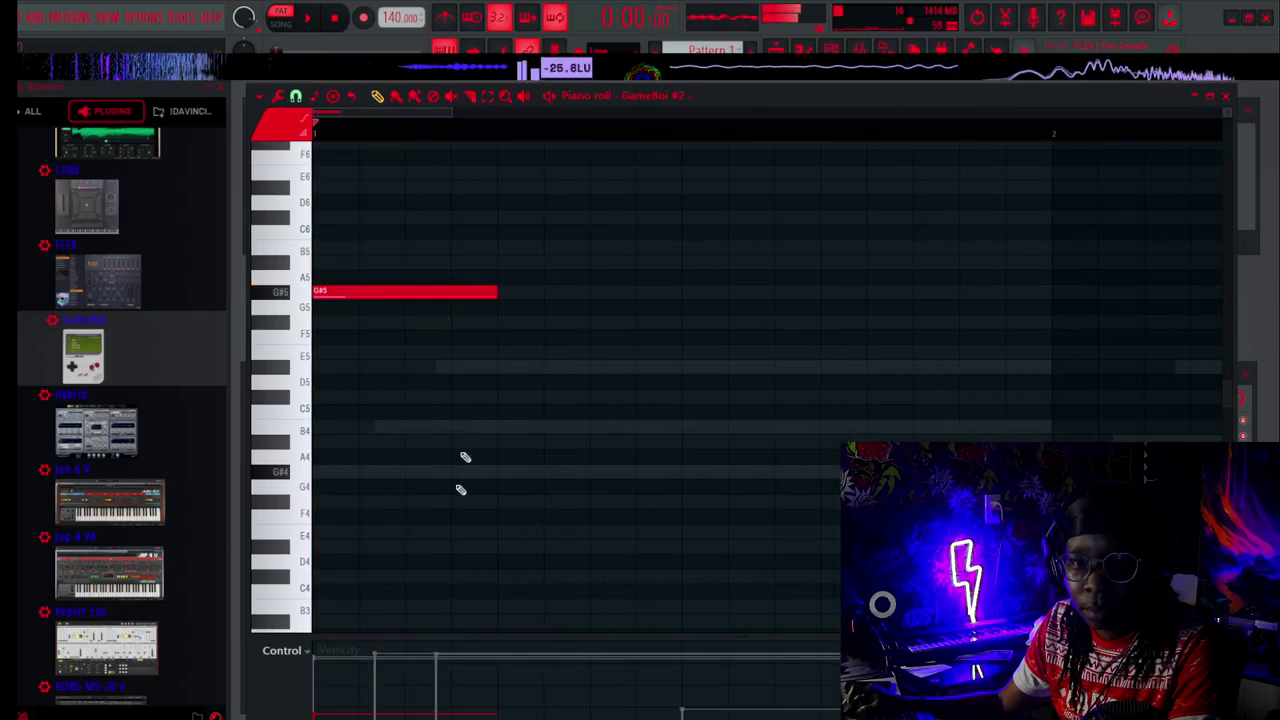
key("space")
key("space")
left_click(346, 688)
key("space")
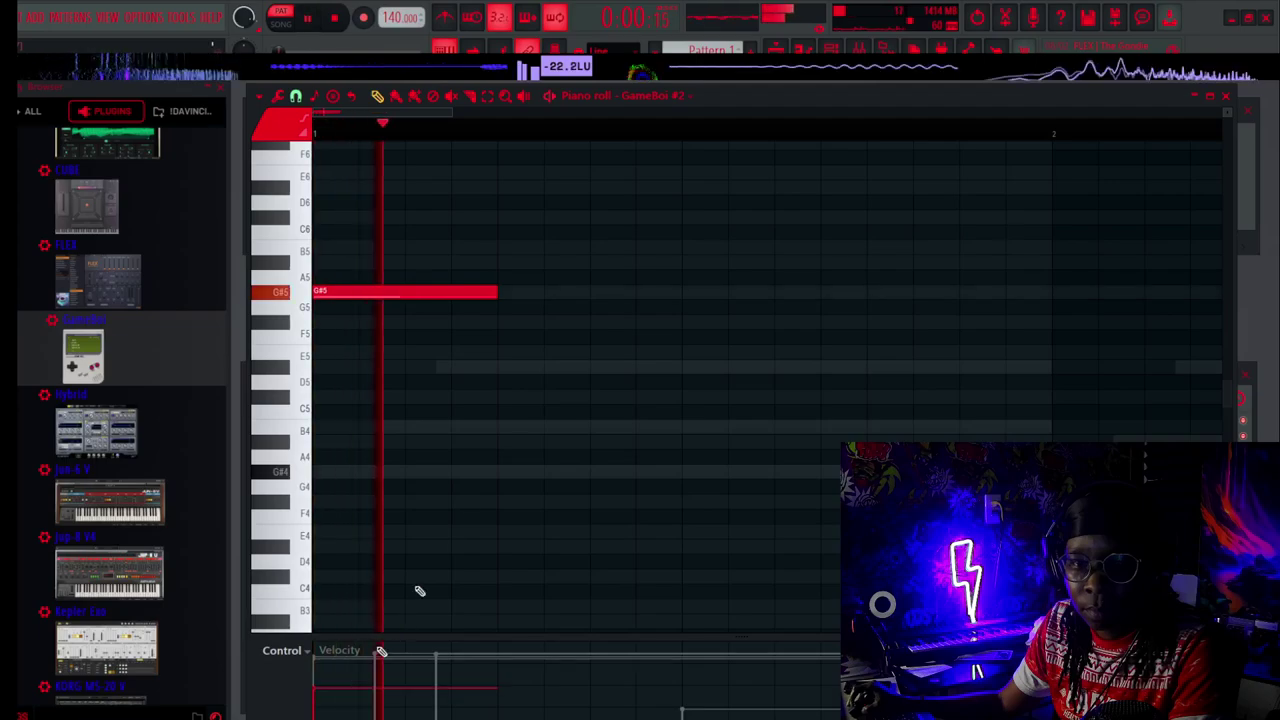
key("space")
Shorten the G#5 note to one step and add a one-step B5 note directly after it.
left_click_drag(491, 292, 403, 296)
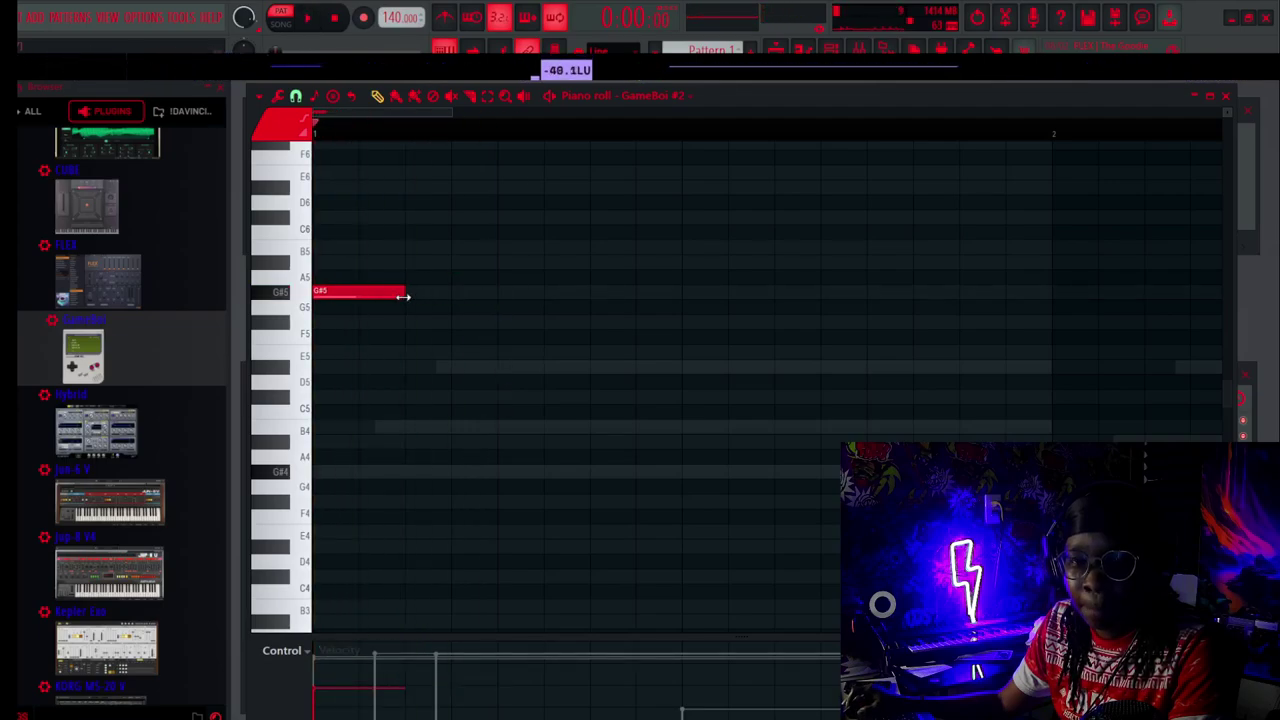
scroll(400, 138, "down", 3)
key("space")
key("space")
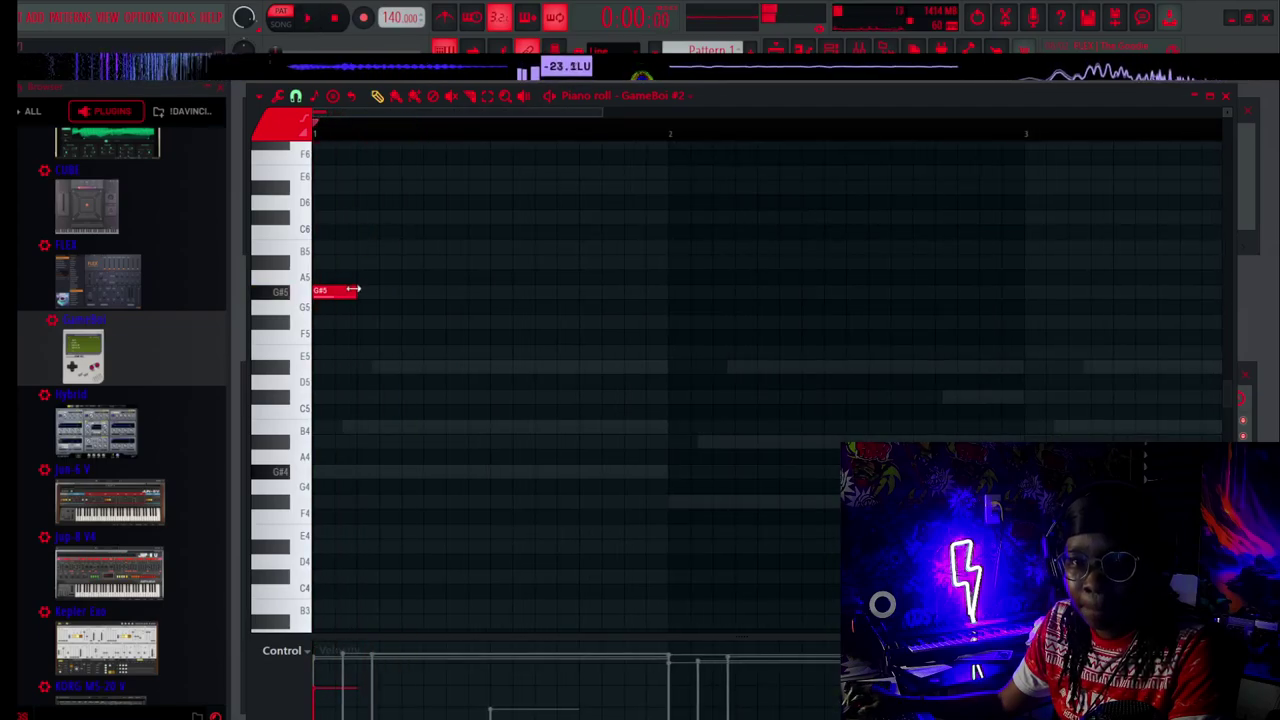
key("space")
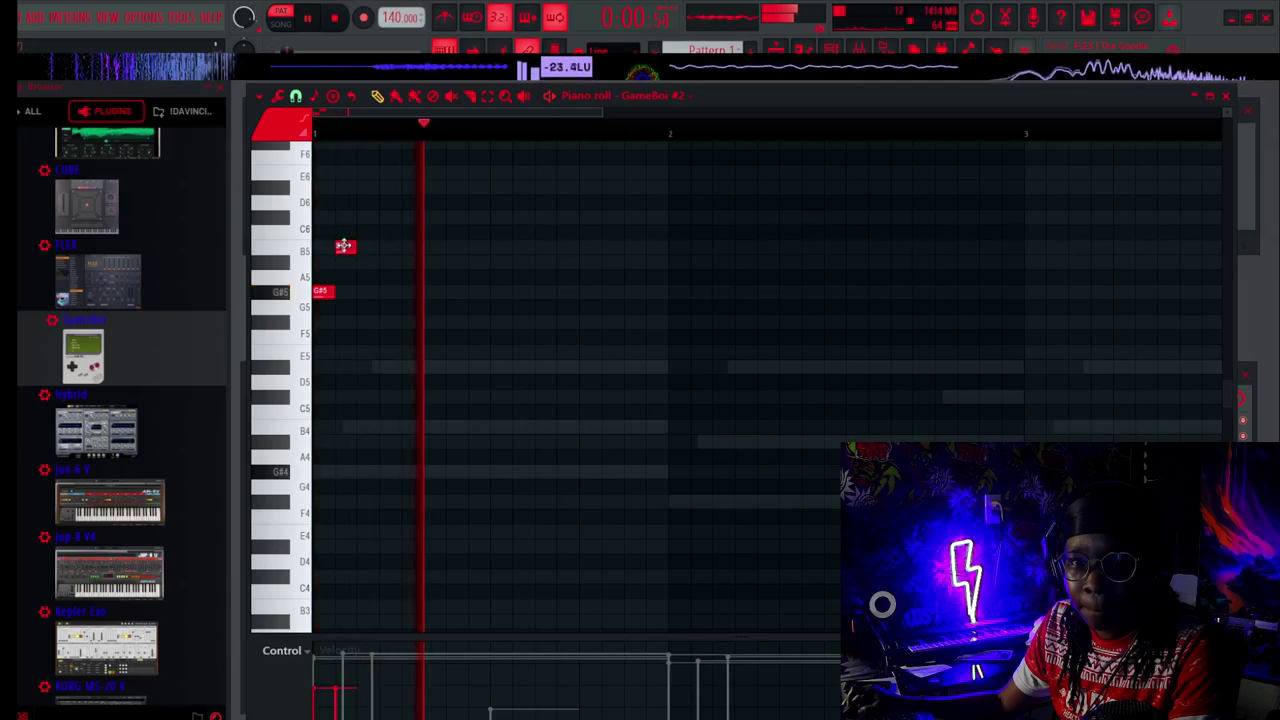
key("space")
Extend the G#5 note to three steps and shift the B5 note to start right where it ends.
left_click_drag(345, 248, 369, 248)
key("space")
left_click_drag(344, 298, 355, 299)
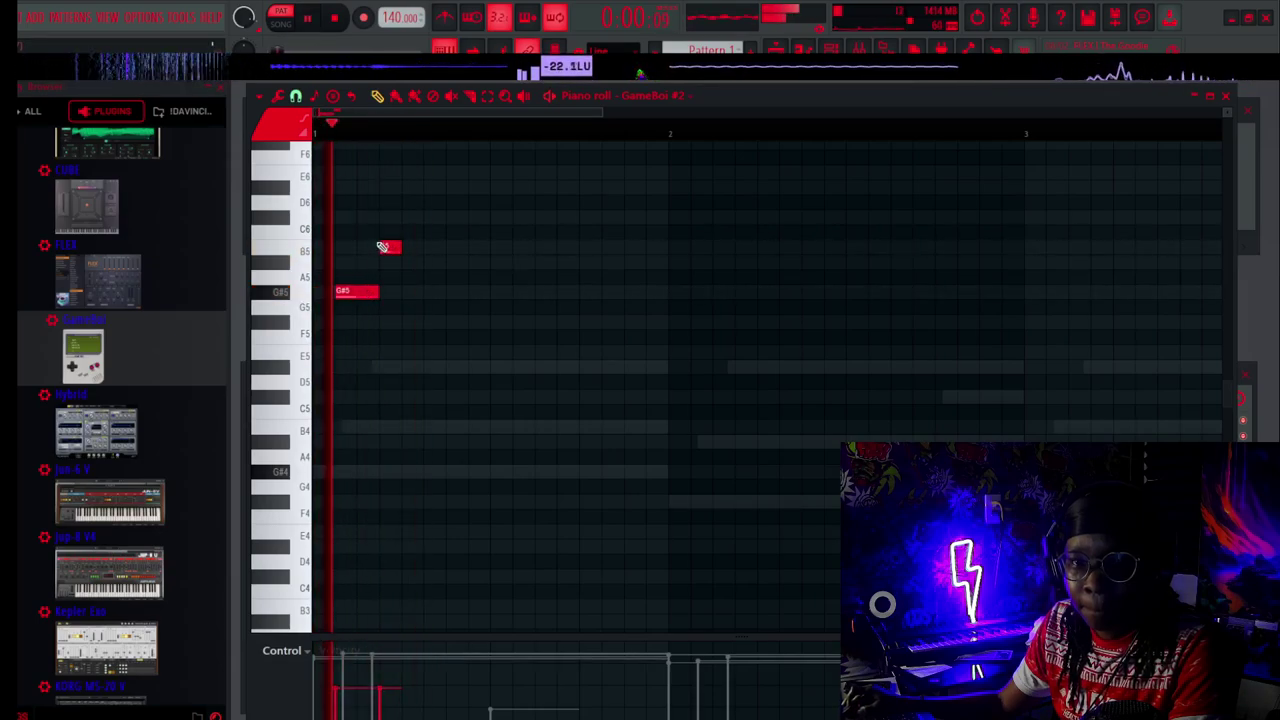
key("space")
key("ctrl+z")
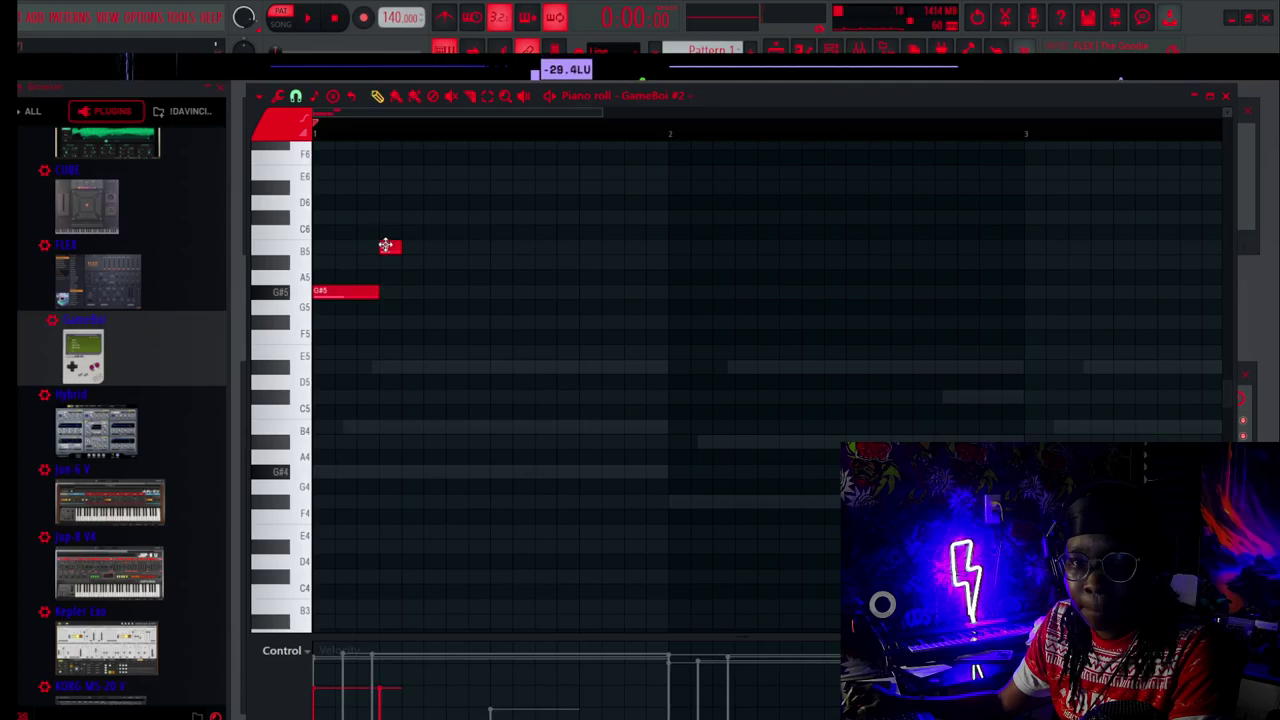
Move the B5 note to beat 2 of bar 1 and extend it to three steps, checking the timing by playback.
key("space")
key("space")
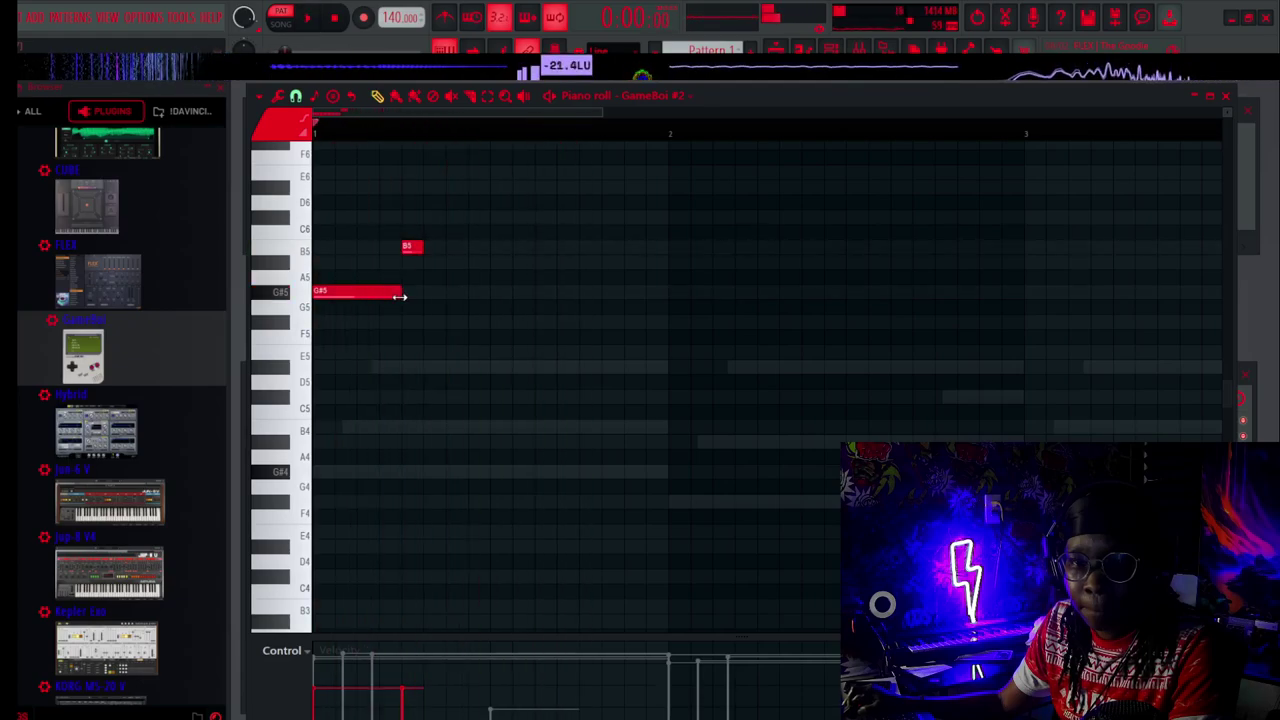
key("space")
key("space")
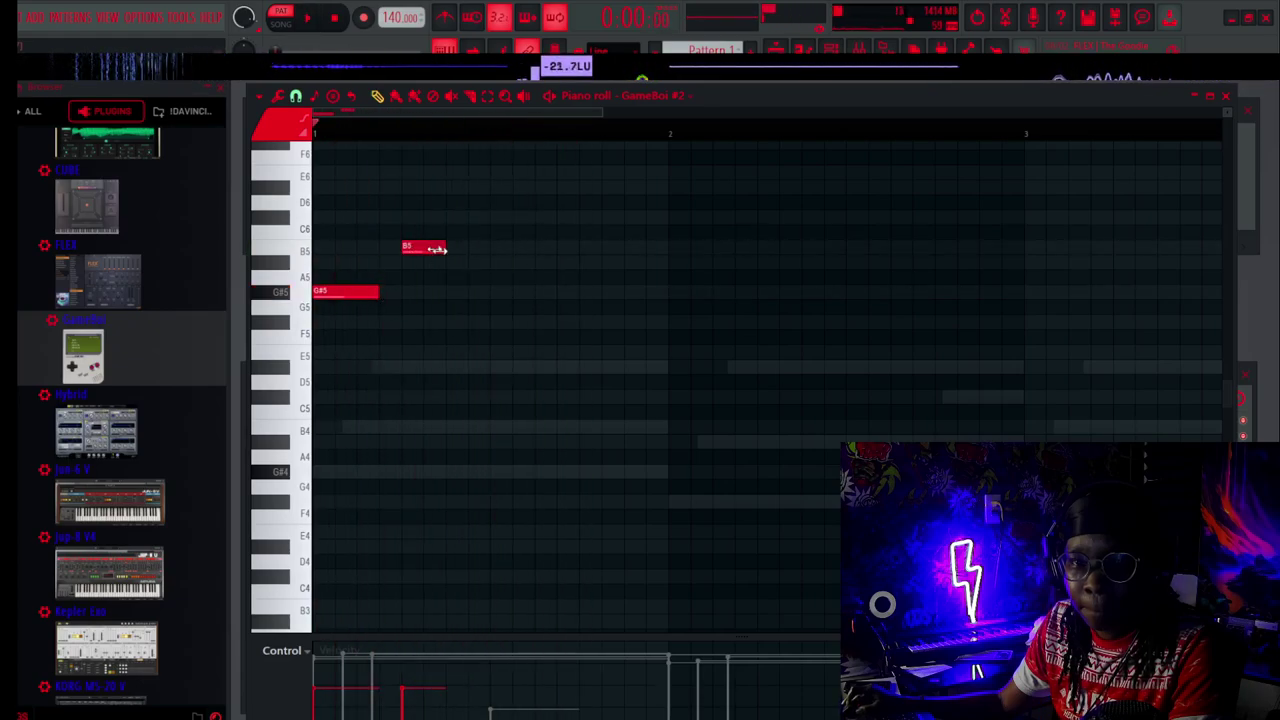
key("space")
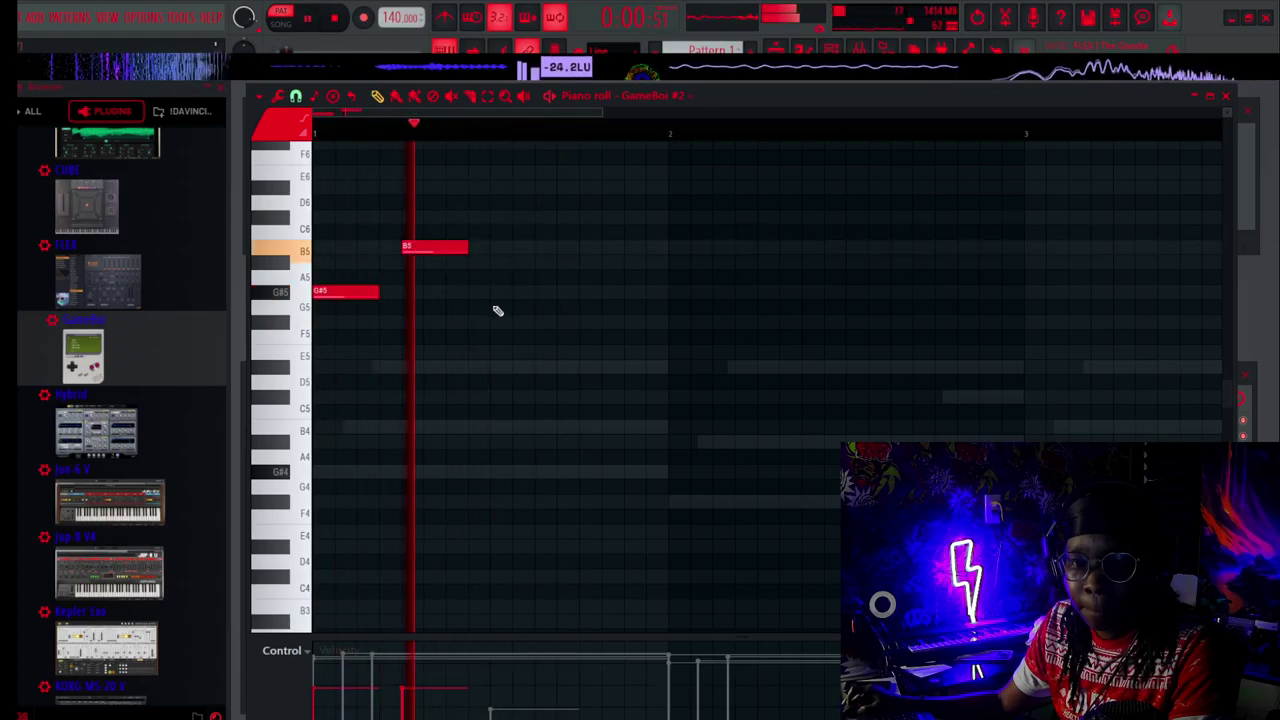
left_click(502, 367)
left_click_drag(508, 368, 535, 289)
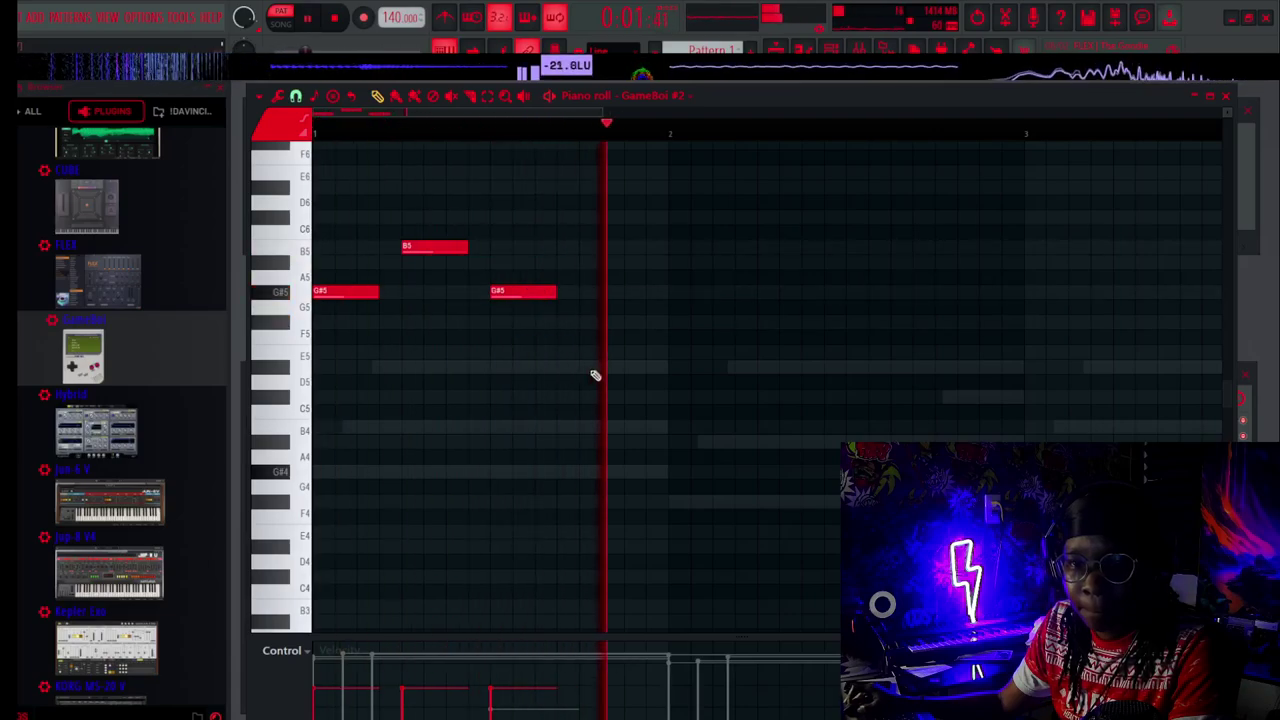
right_click(505, 292)
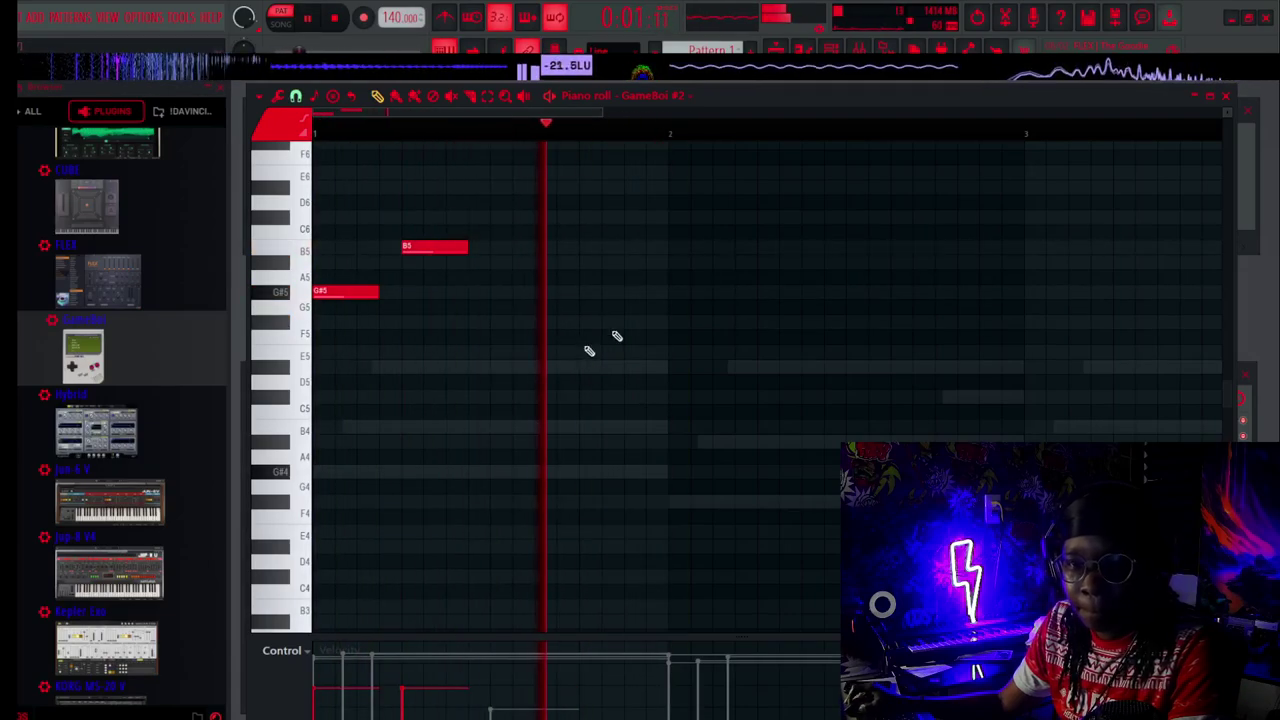
Continue the melody with G#5 on beat 4 of bar 1, D#5 at the start of bar 2 and a short G#5 just before its beat 3.
left_click(586, 292)
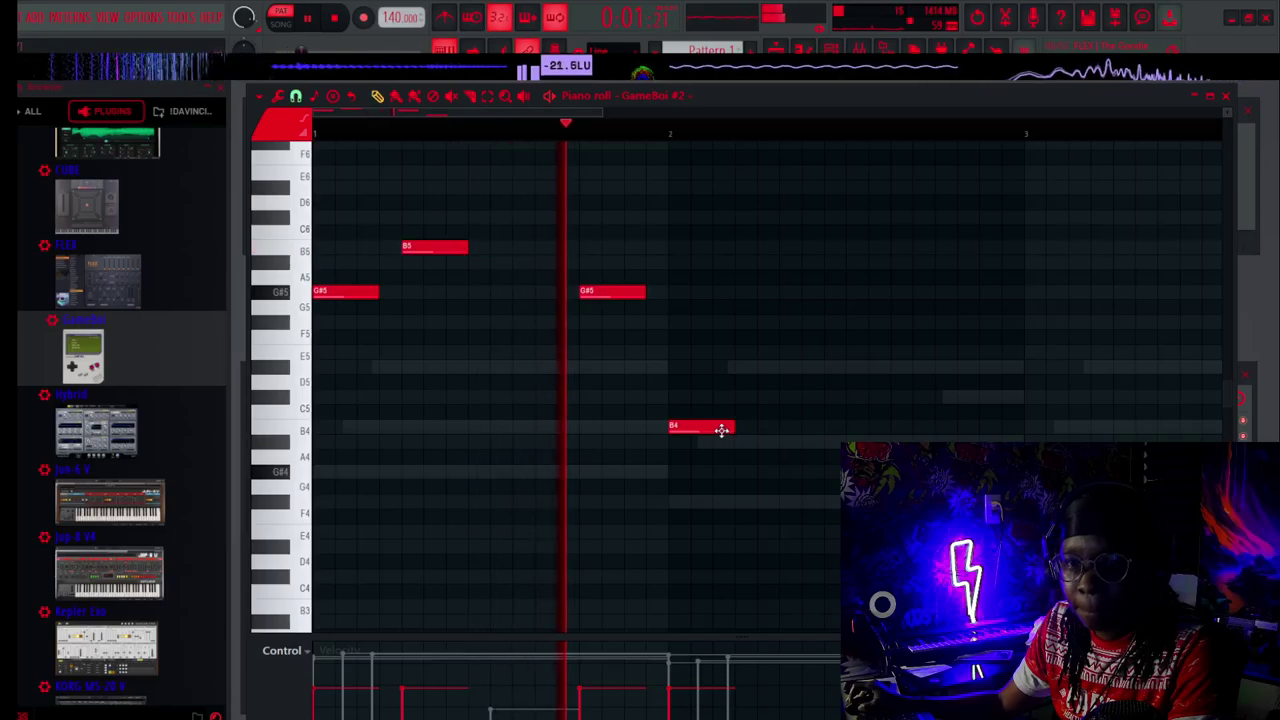
left_click_drag(691, 431, 691, 366)
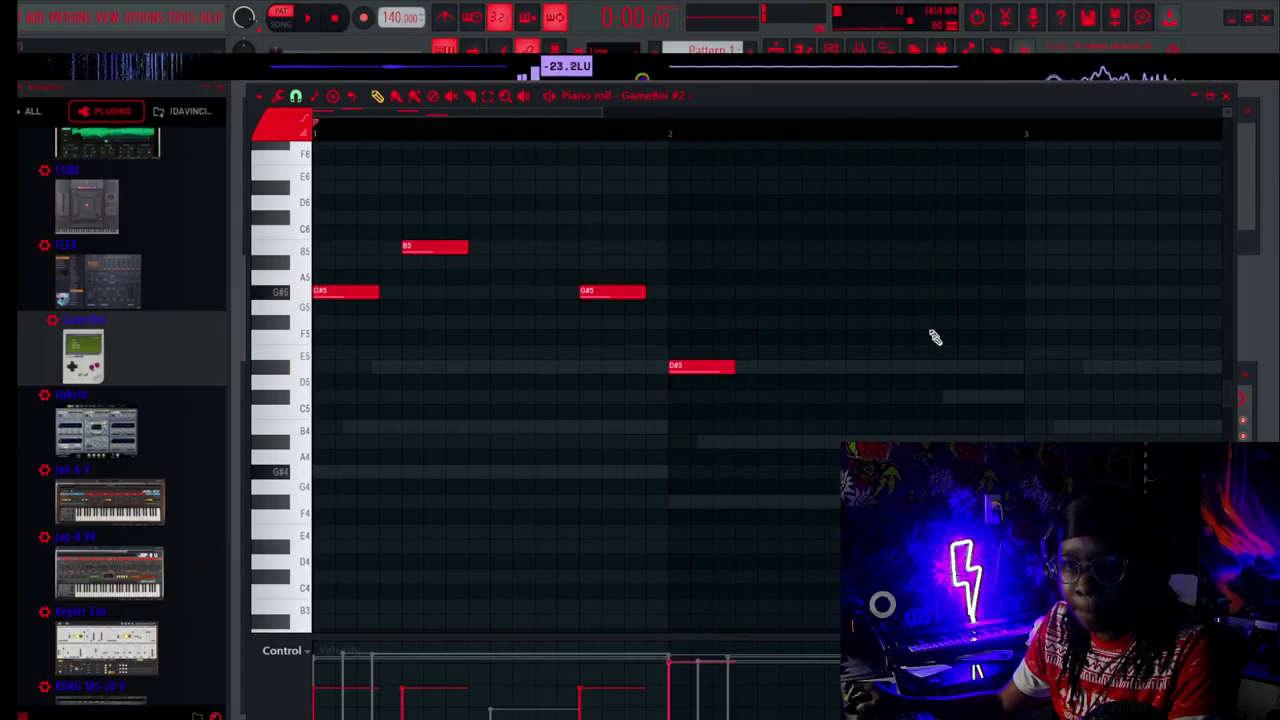
key("space")
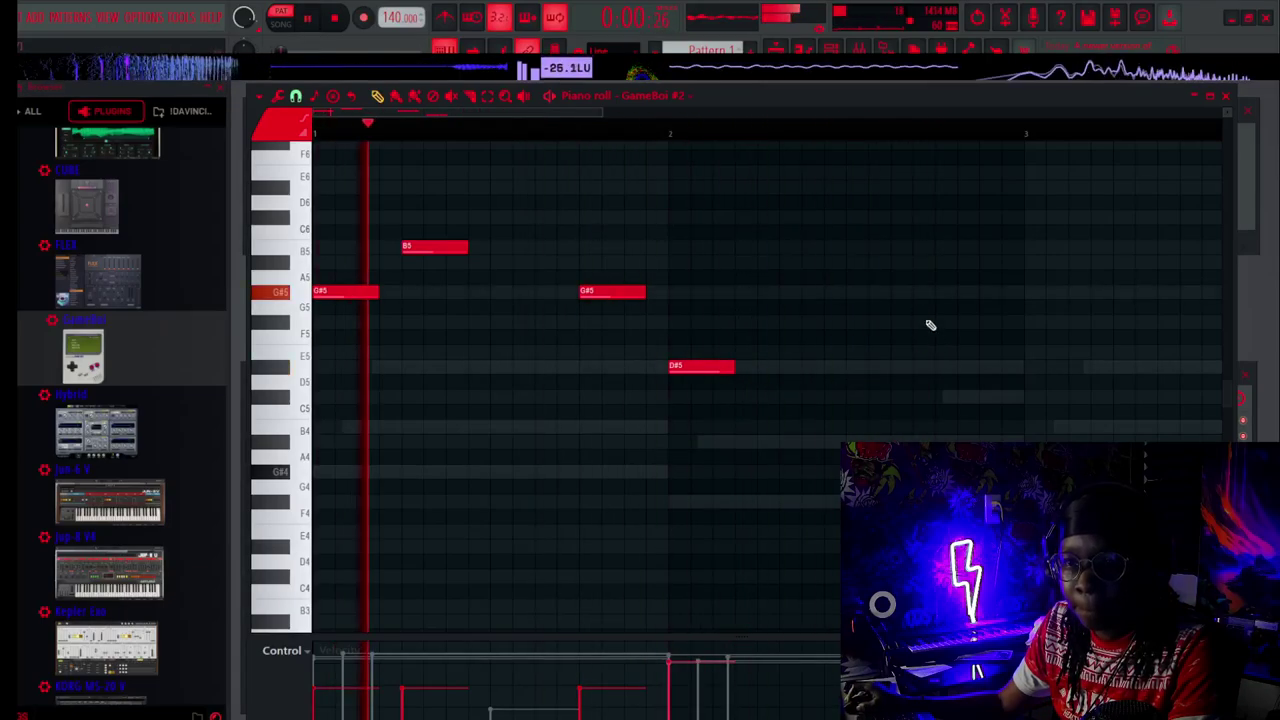
left_click(827, 294)
key("space")
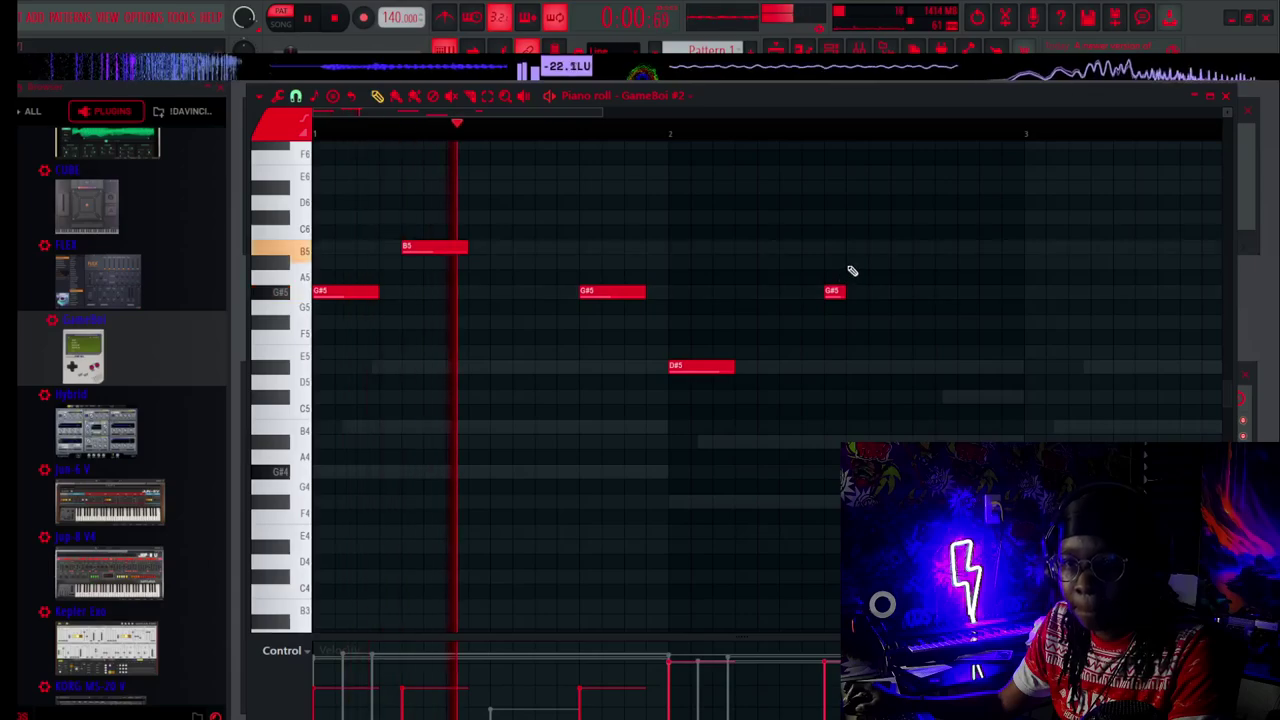
Add one-step A#5 and G#5 notes after the short G#5 in bar 2 and shift notes so all three run back to back.
left_click(852, 261)
left_click(895, 291)
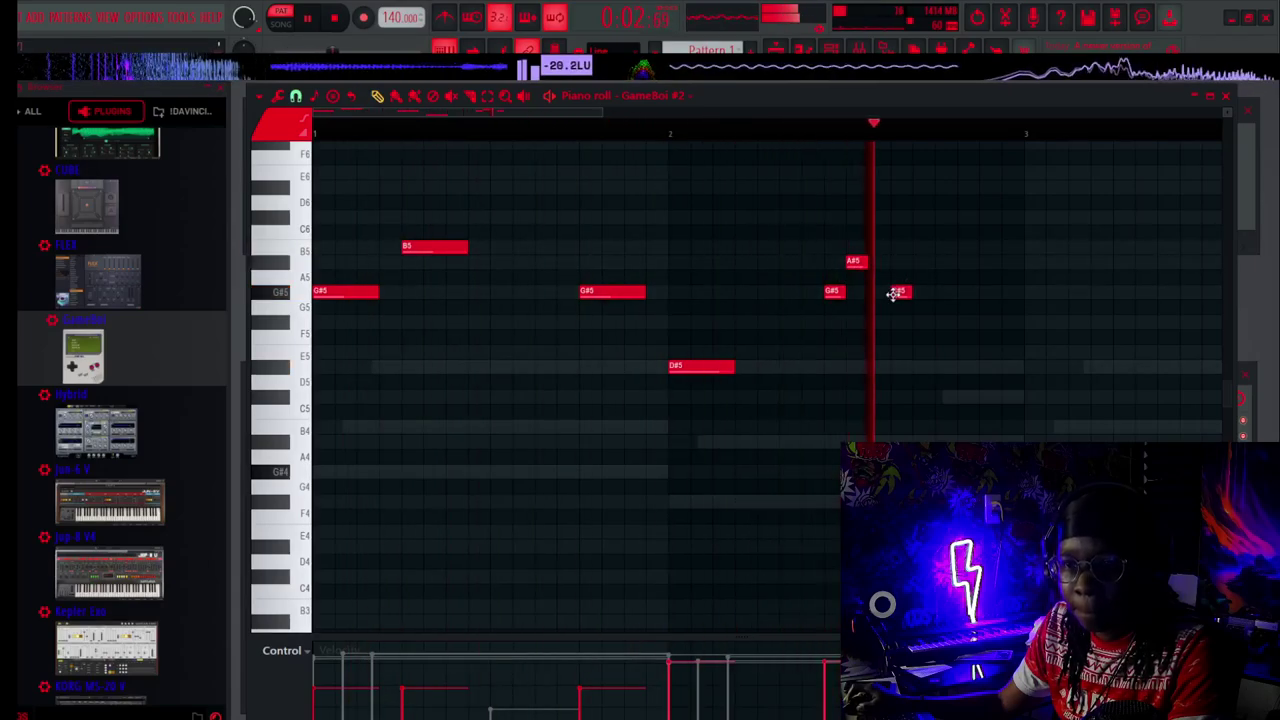
left_click_drag(865, 265, 871, 266)
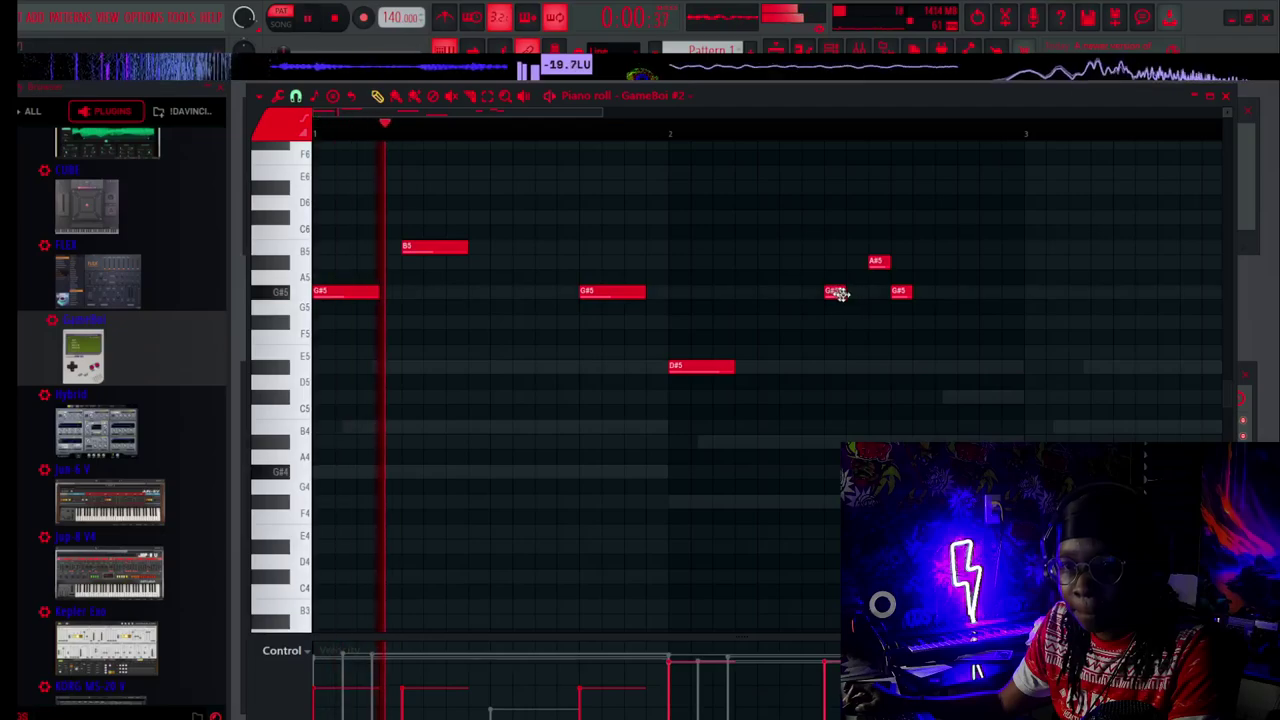
left_click_drag(837, 291, 856, 295)
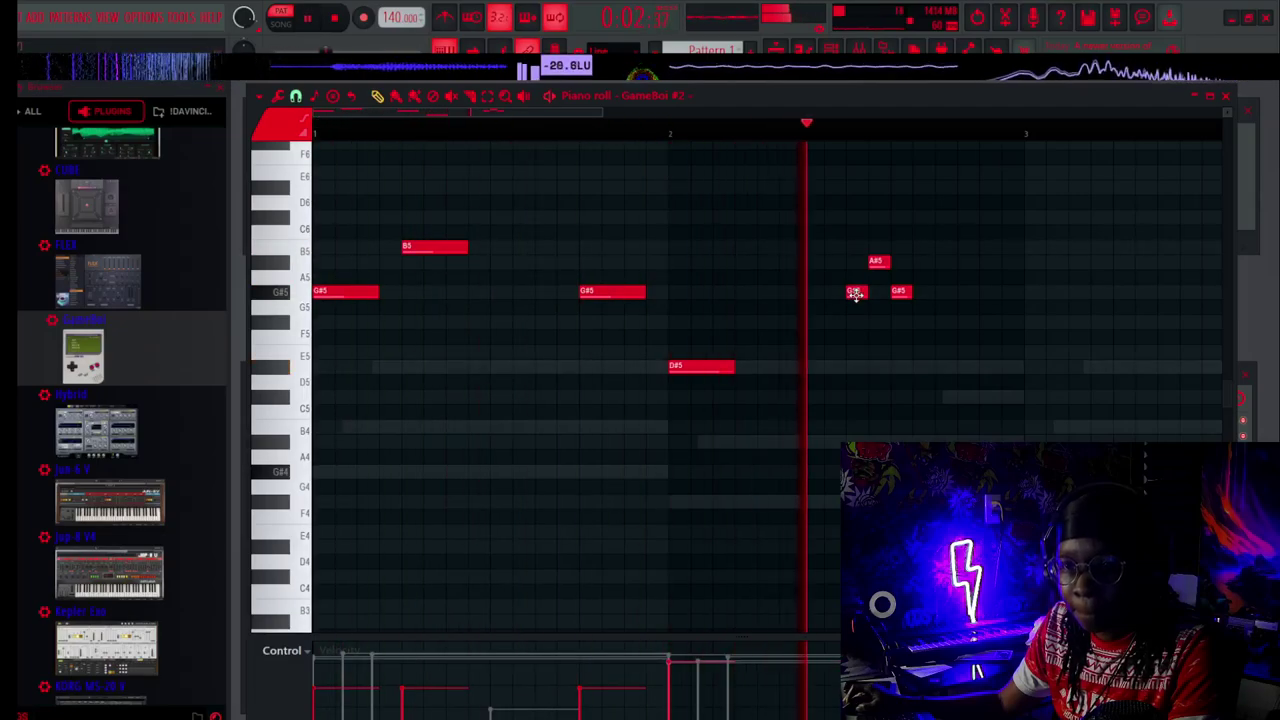
key("space")
key("space")
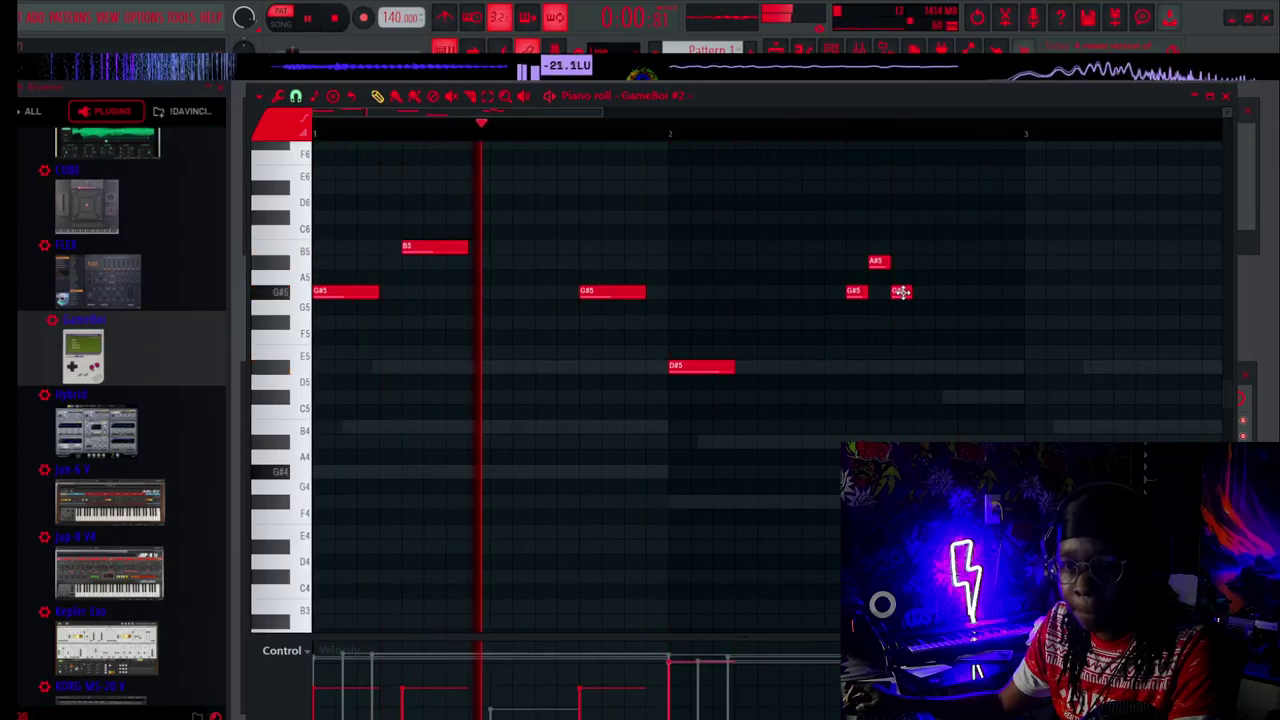
mouse_move(900, 292)
left_mouse_down()
mouse_move(922, 293)
mouse_move(898, 296)
left_mouse_up()
Choose a finer grid snap, then tighten the G#5–A#5–G#5 figure by delaying its first note and shortening all three.
scroll(889, 122, "up", 4)
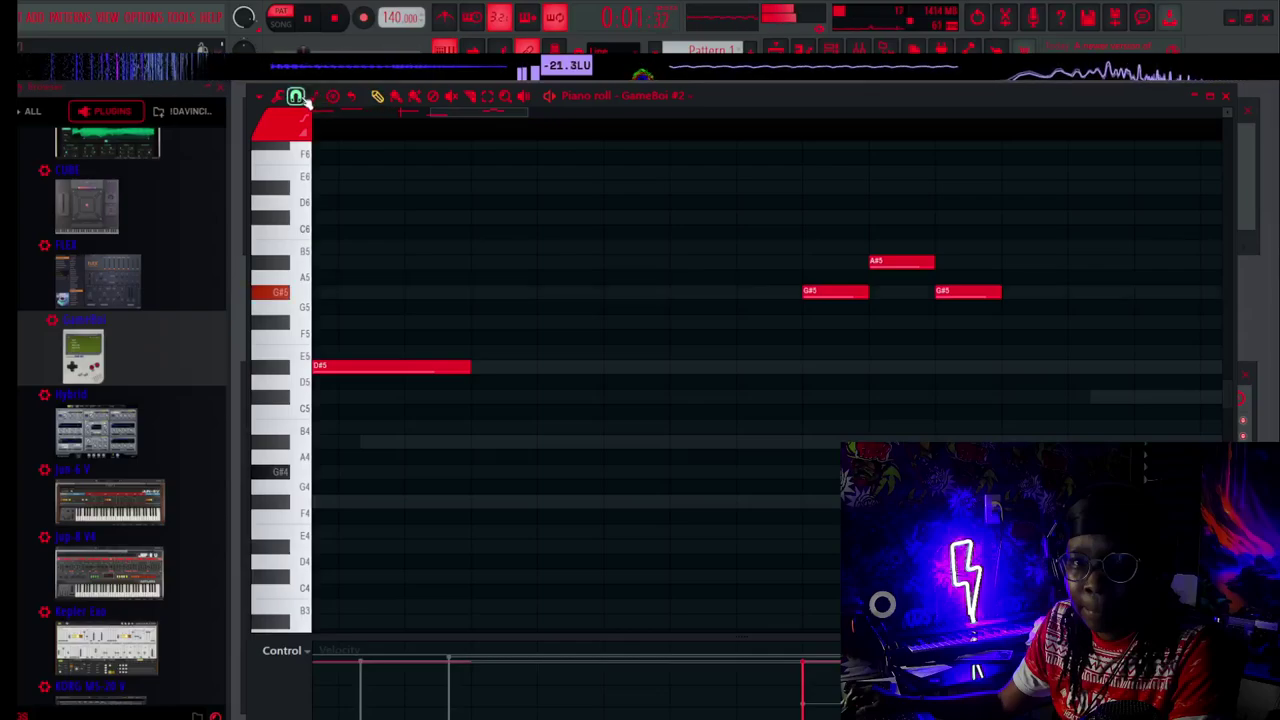
left_click(300, 98)
left_click(309, 189)
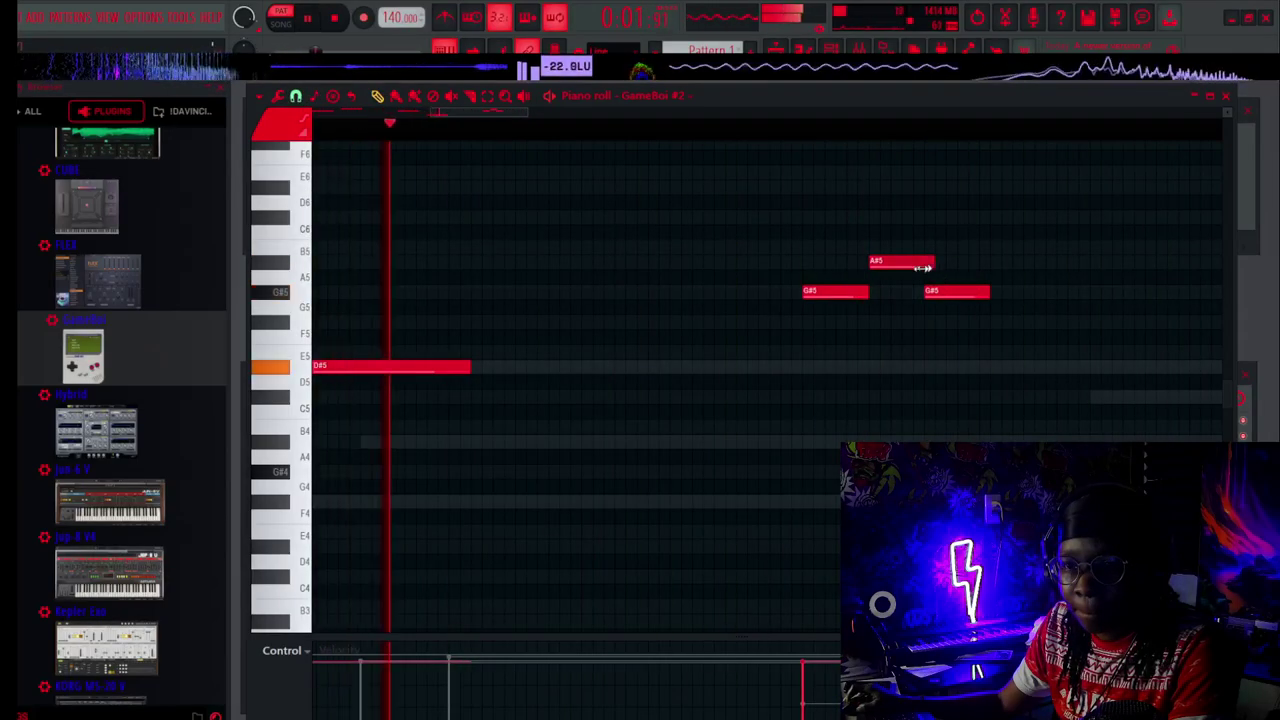
left_click_drag(934, 263, 956, 292)
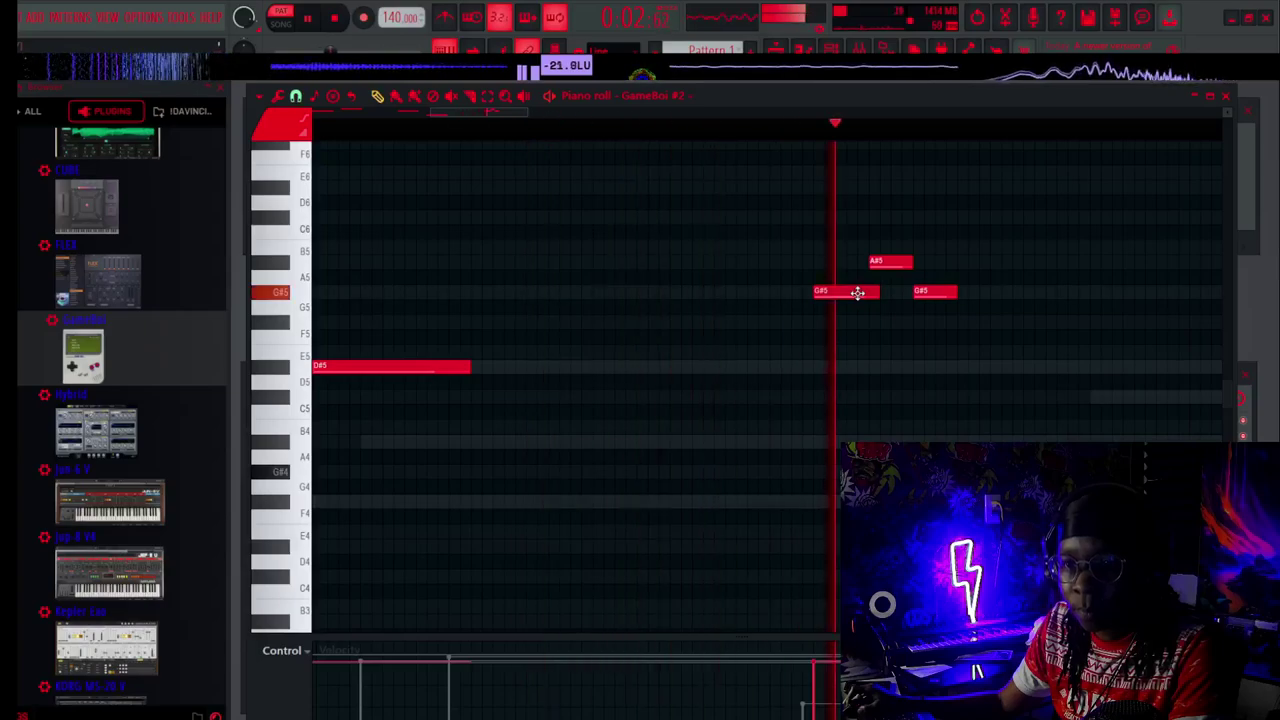
left_click_drag(845, 293, 860, 296)
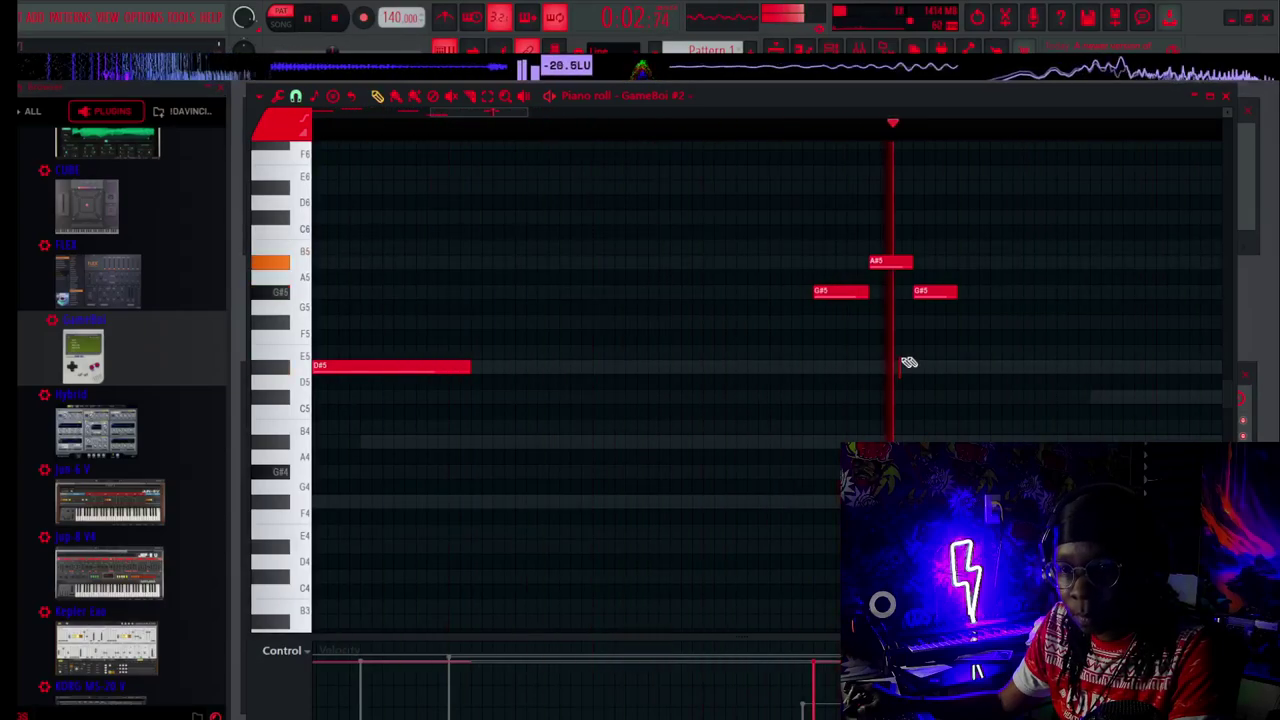
Add a short A#5 overlapping the end of the figure's last G#5, and another short G#5 directly after it.
left_click(954, 263)
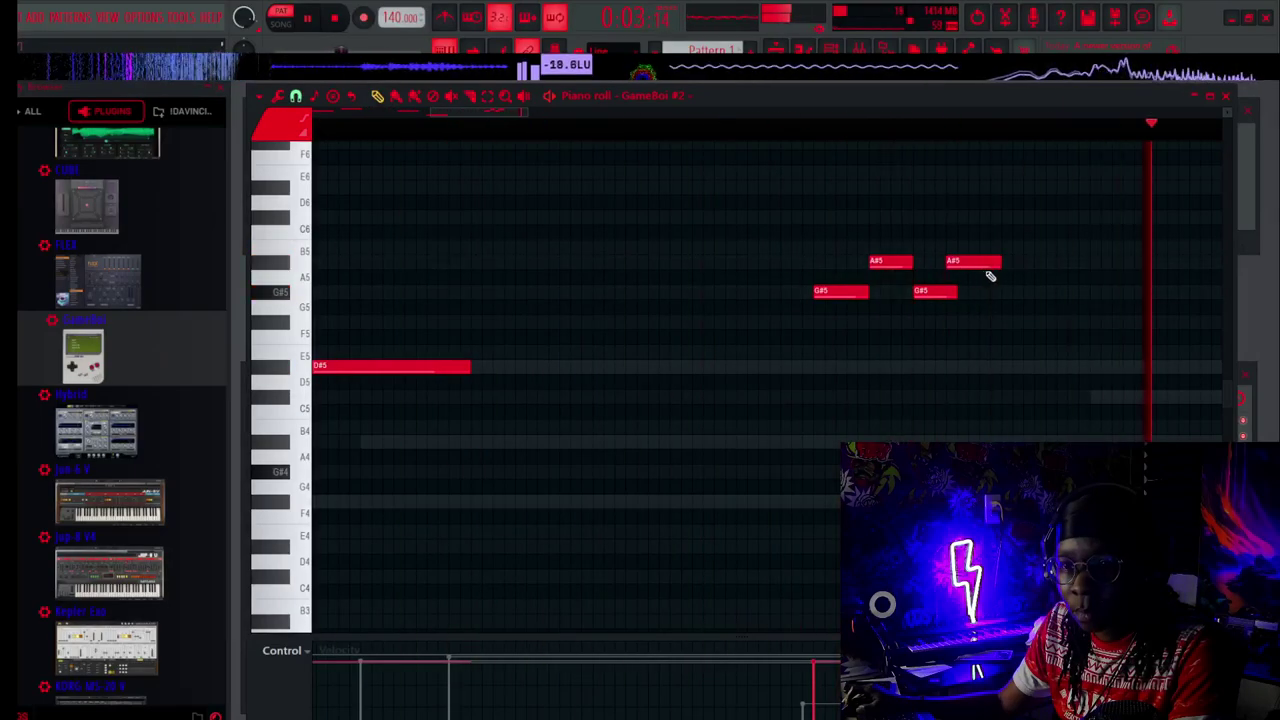
left_click_drag(1000, 263, 980, 263)
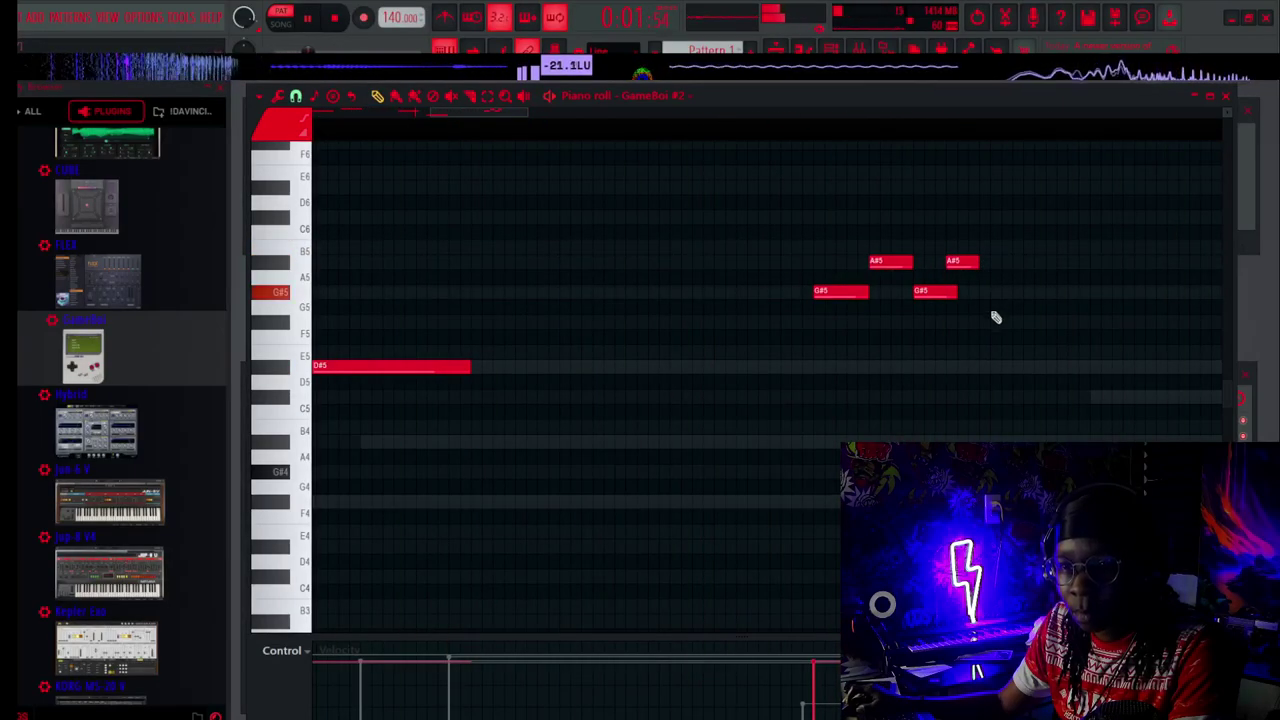
left_click(986, 291)
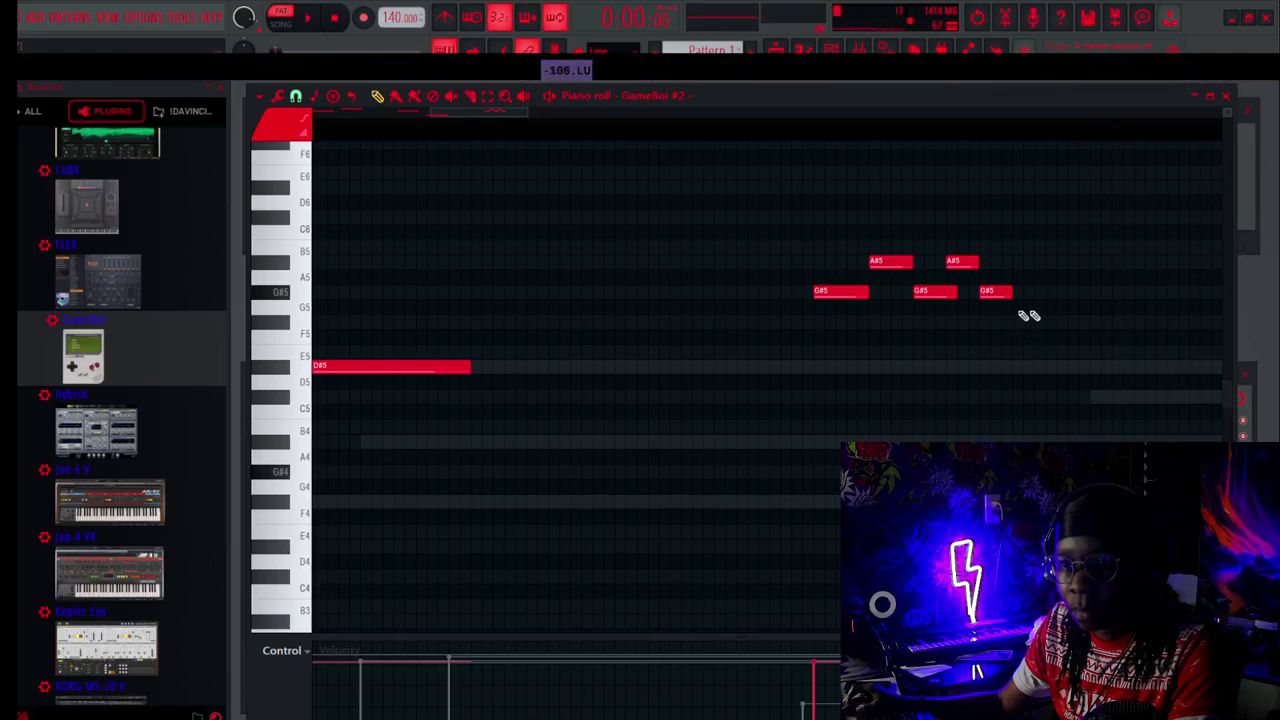
Add a short F#5 followed by an E5 in beat 4 of bar 2, then shift both later by one note length.
left_click(1083, 322)
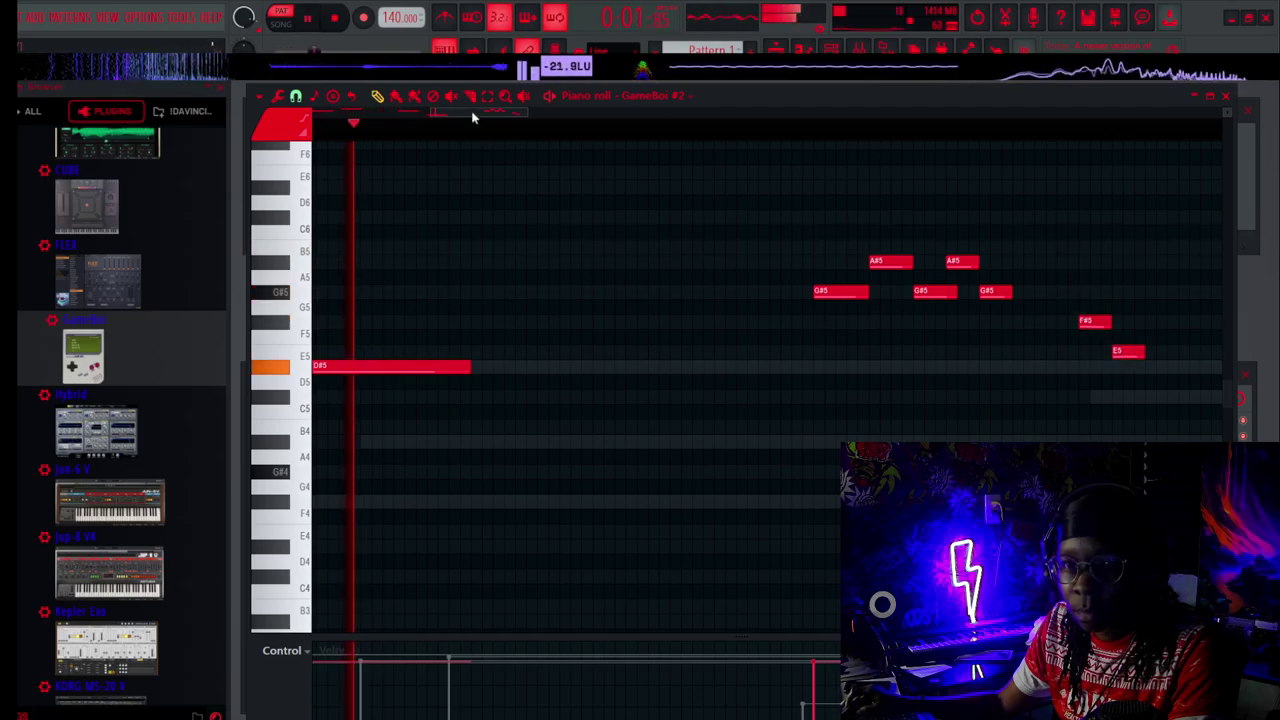
left_click_drag(472, 113, 513, 133)
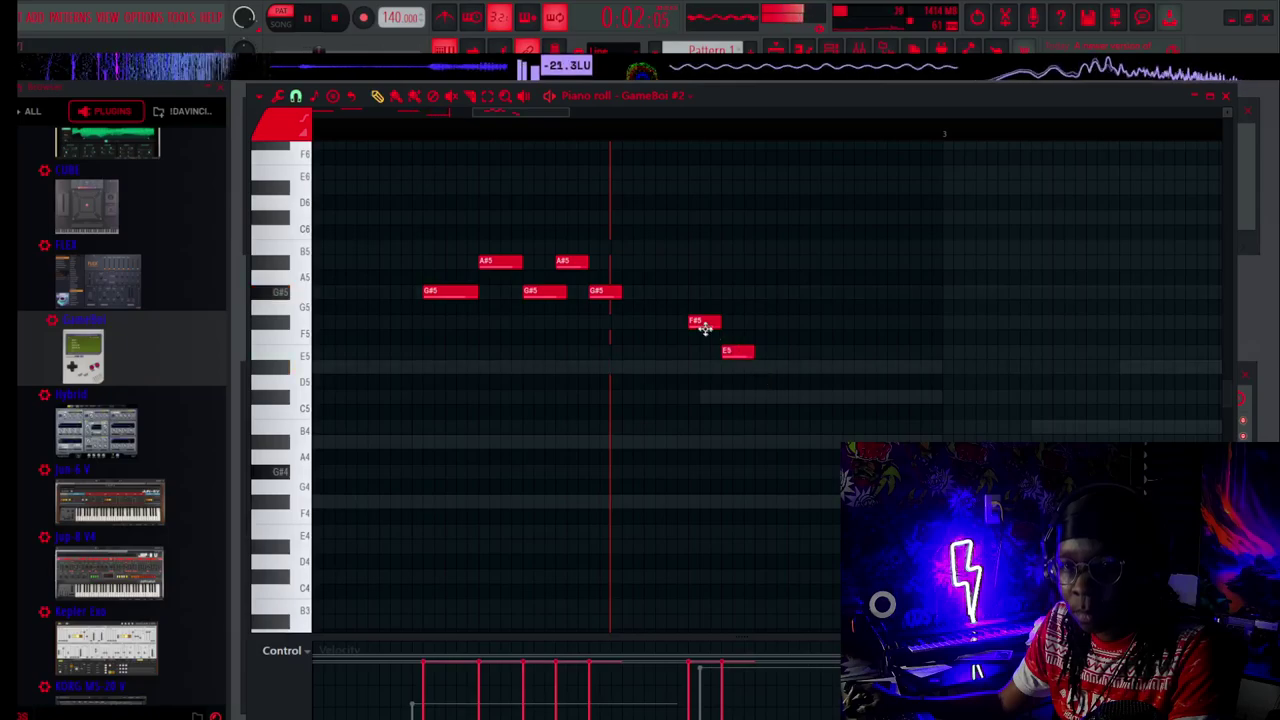
key("space")
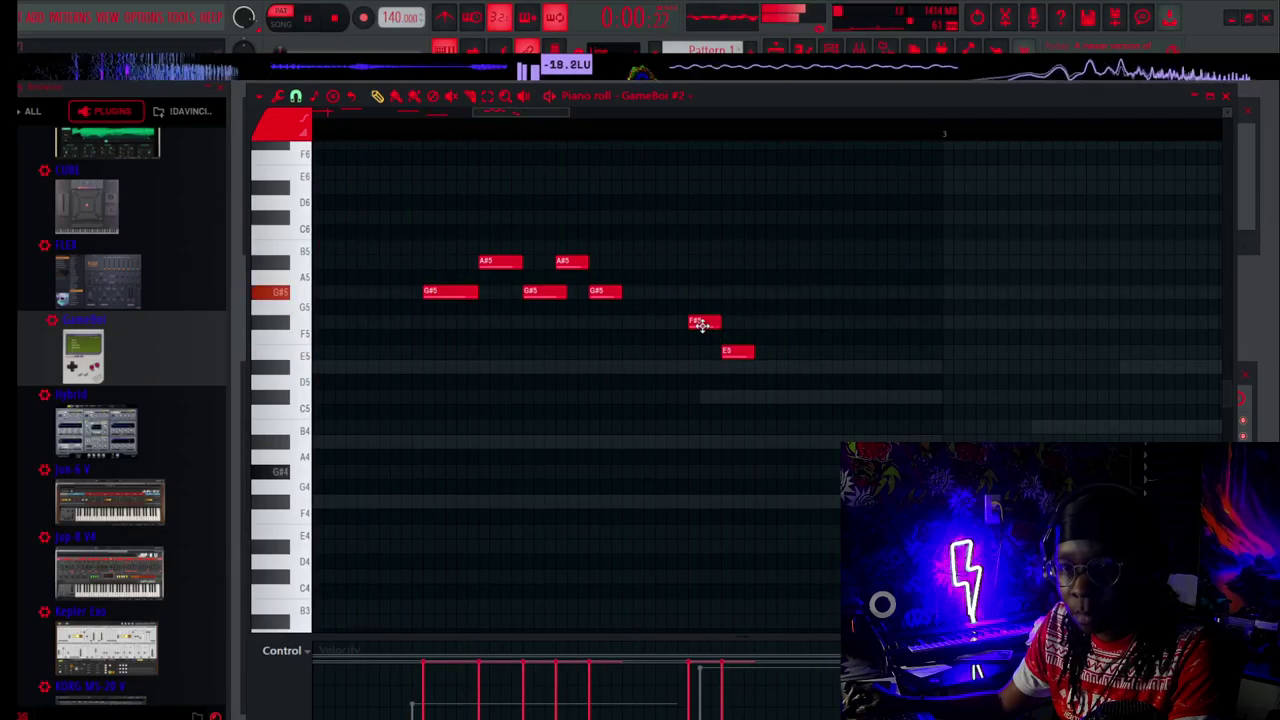
left_click_drag(702, 324, 770, 358)
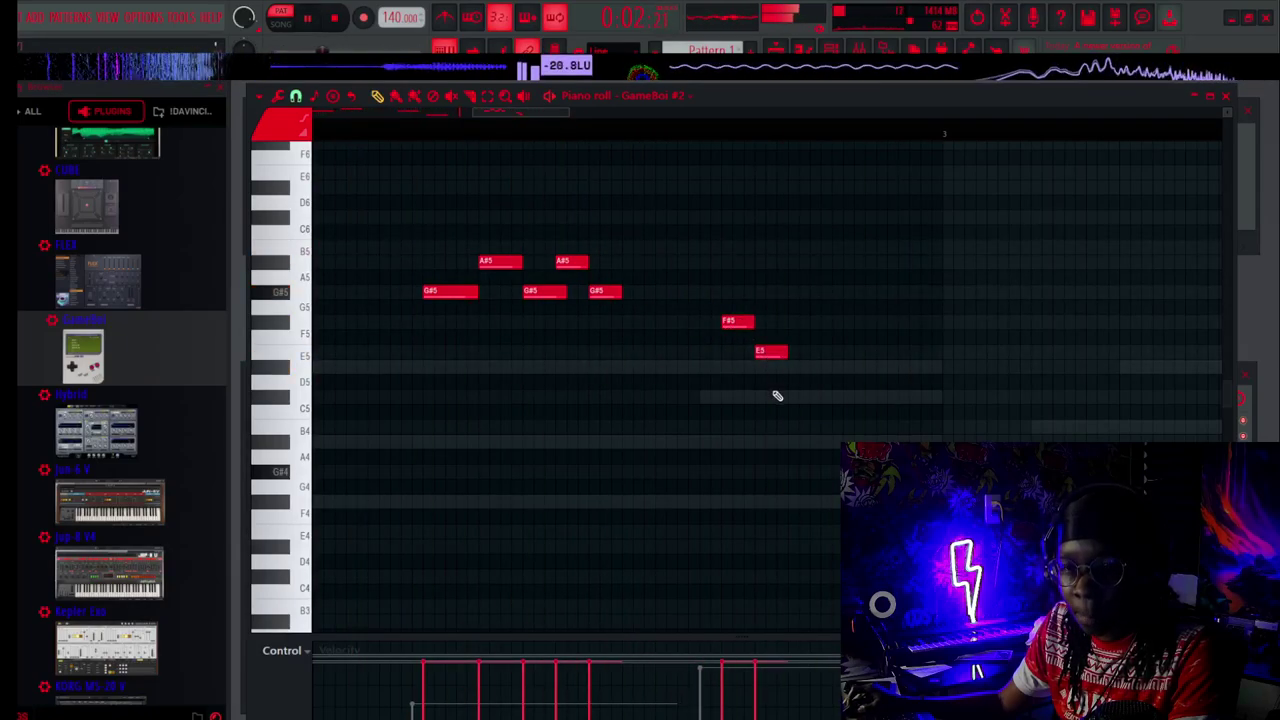
Add a C#5 after the E5 and nudge both notes until the C#5 starts where the E5 ends, checking by playback.
key("space")
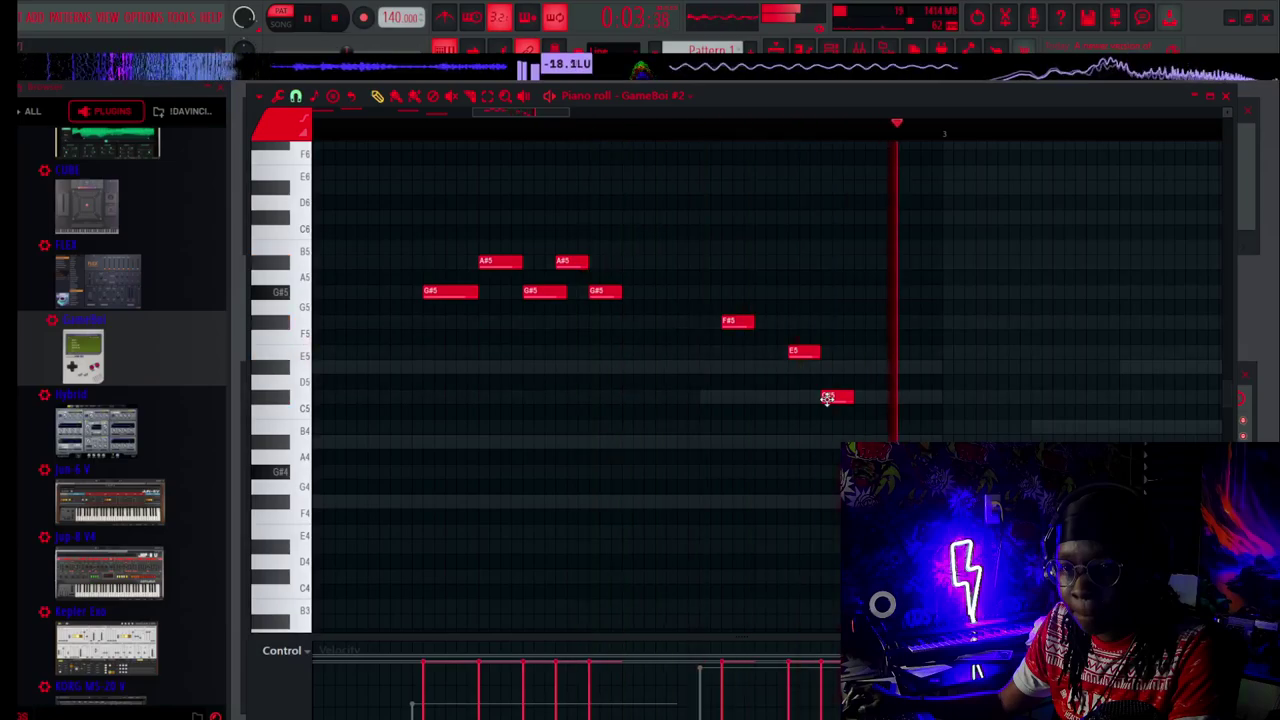
key("space")
left_click_drag(805, 353, 782, 353)
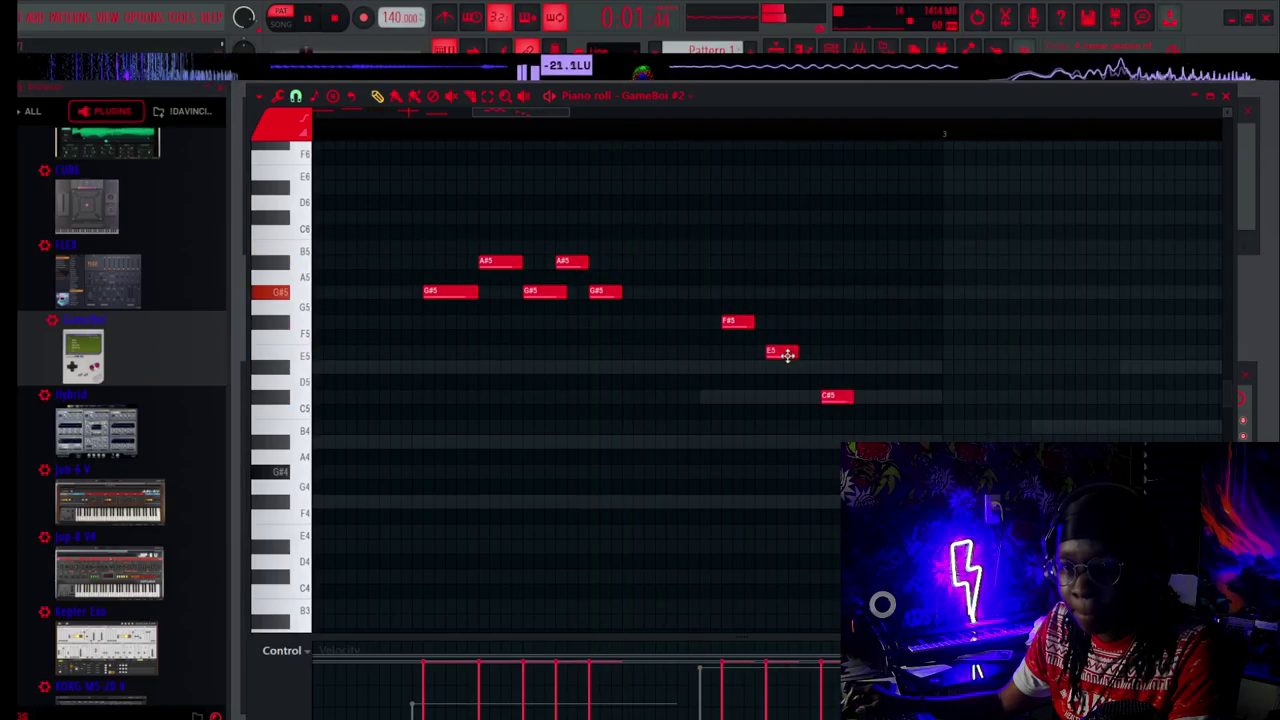
key("space")
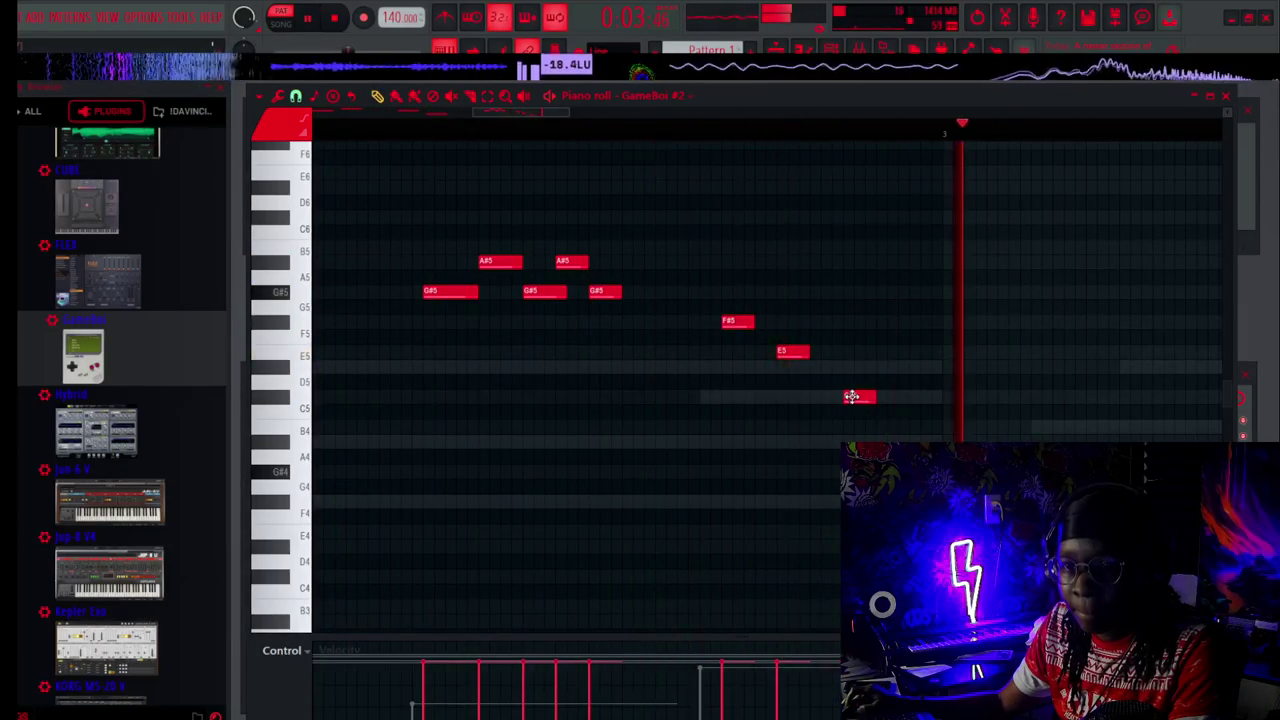
key("space")
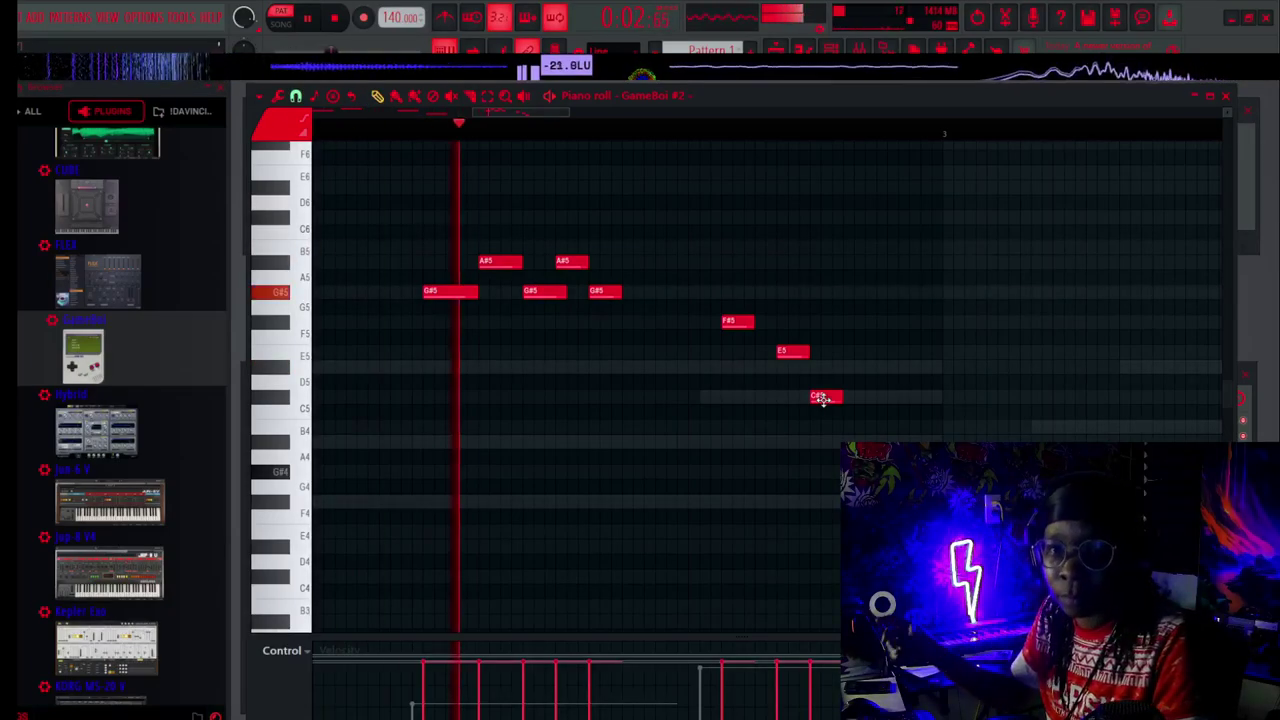
key("space")
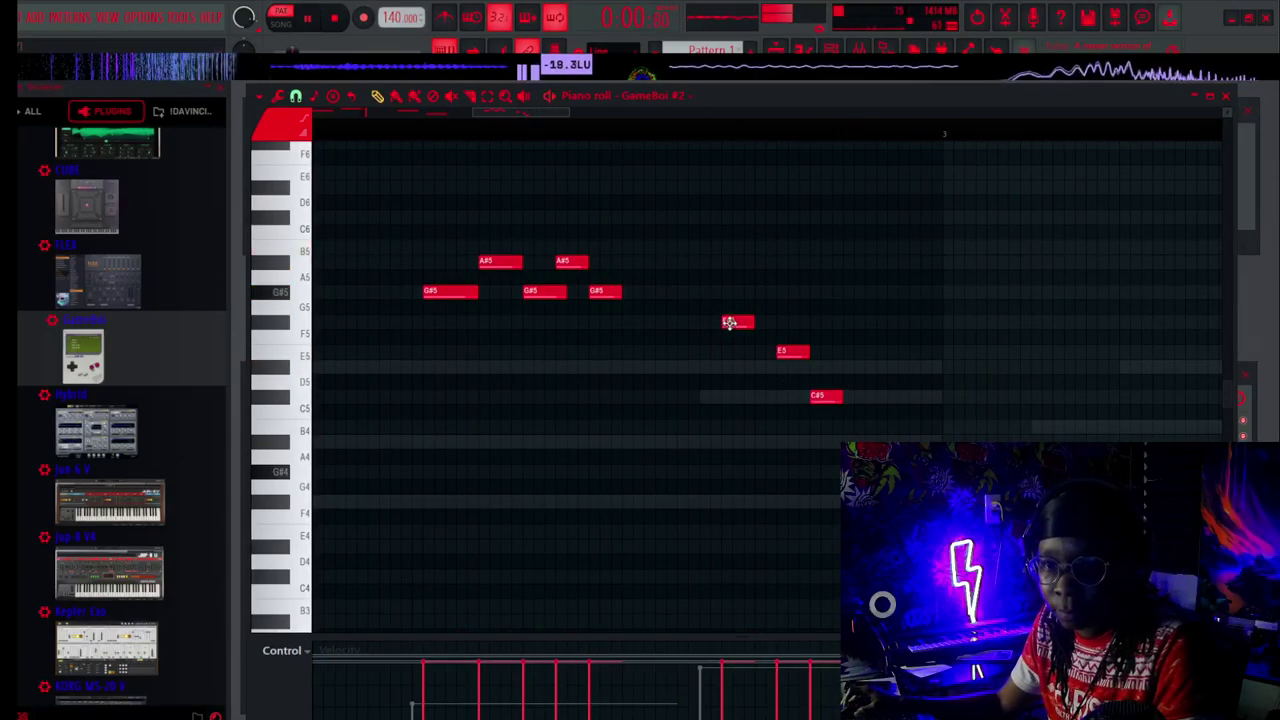
Lengthen the F#5 and reposition longer E5 and C#5 notes so the descending phrase runs unbroken up to bar 3.
left_click_drag(755, 325, 766, 325)
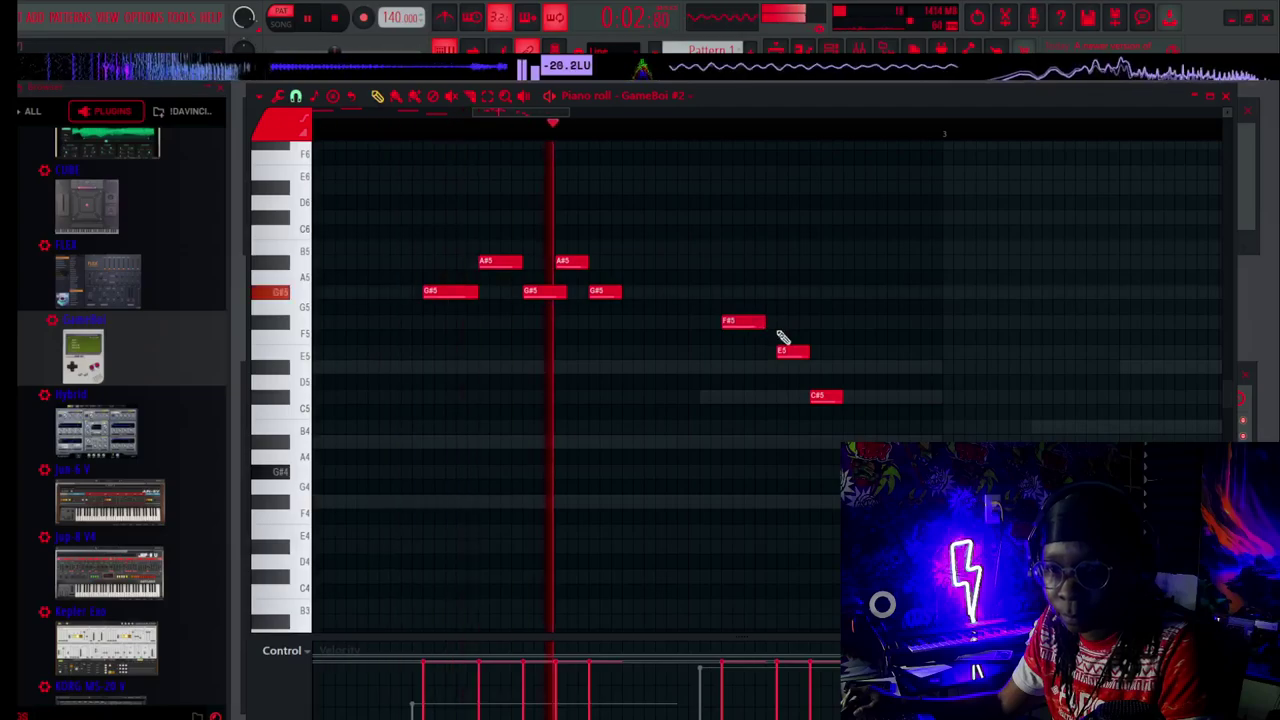
key("space")
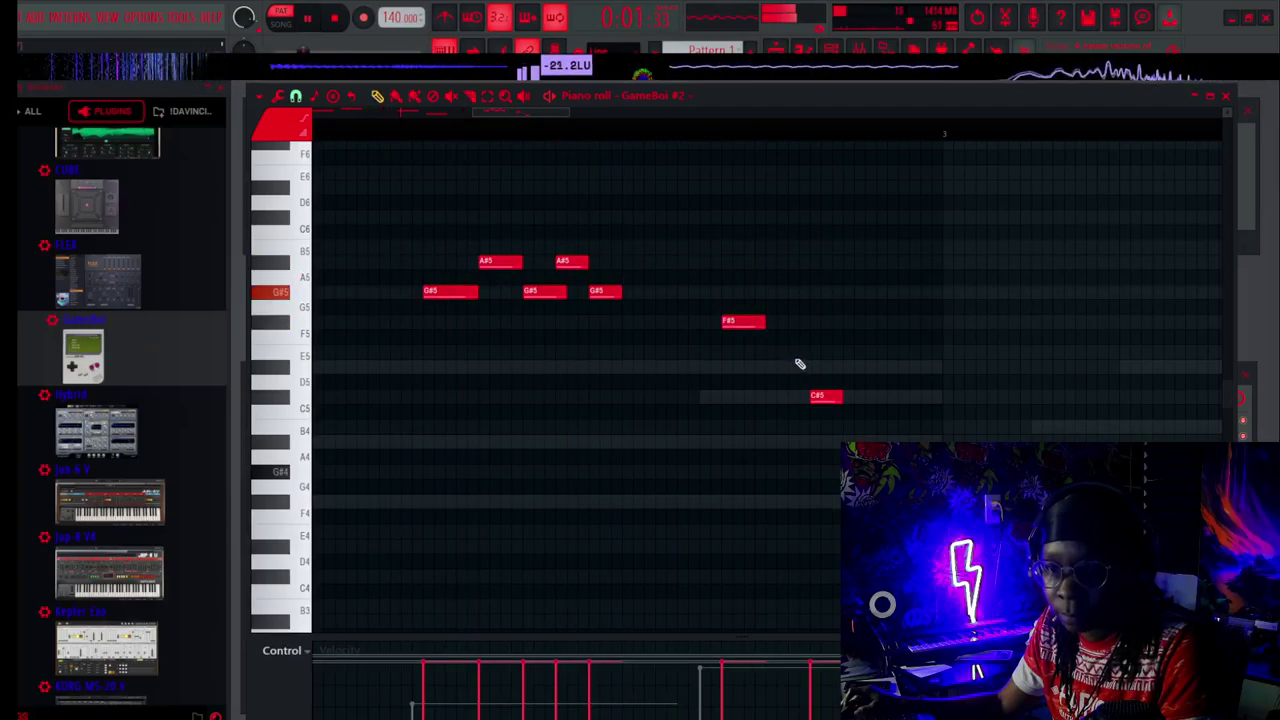
left_click(815, 352)
left_click_drag(826, 397, 903, 397)
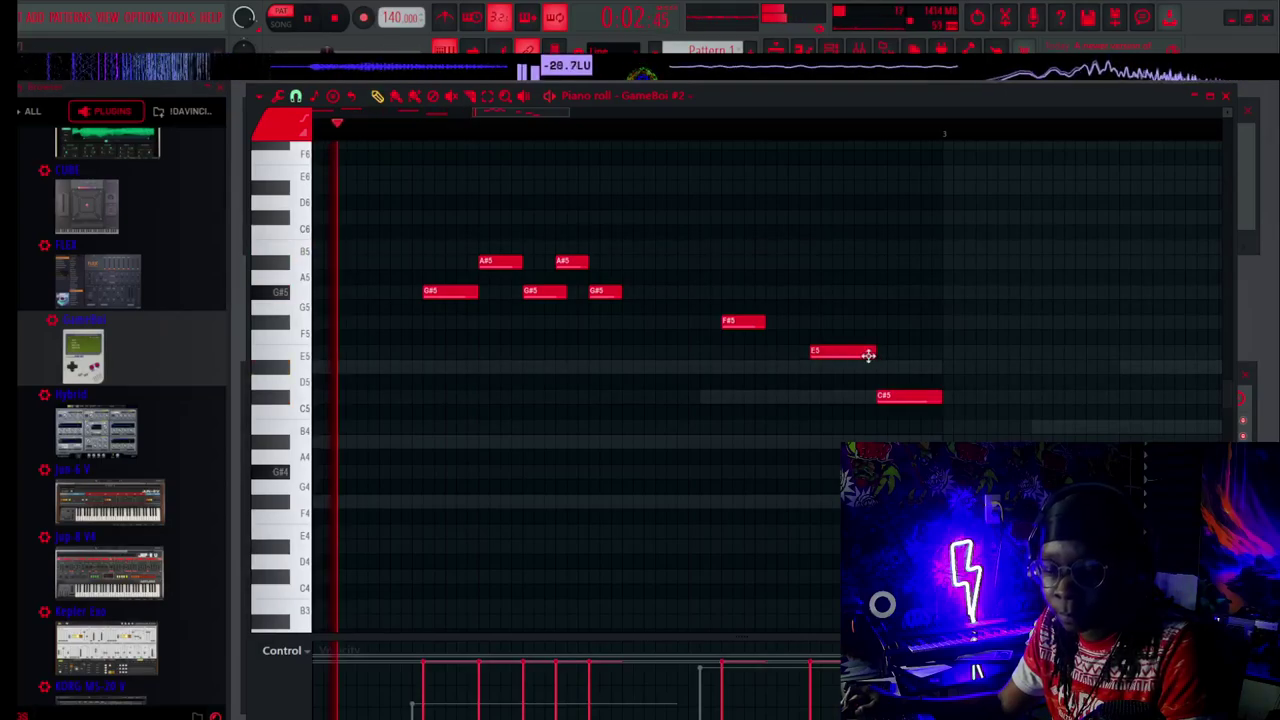
key("space")
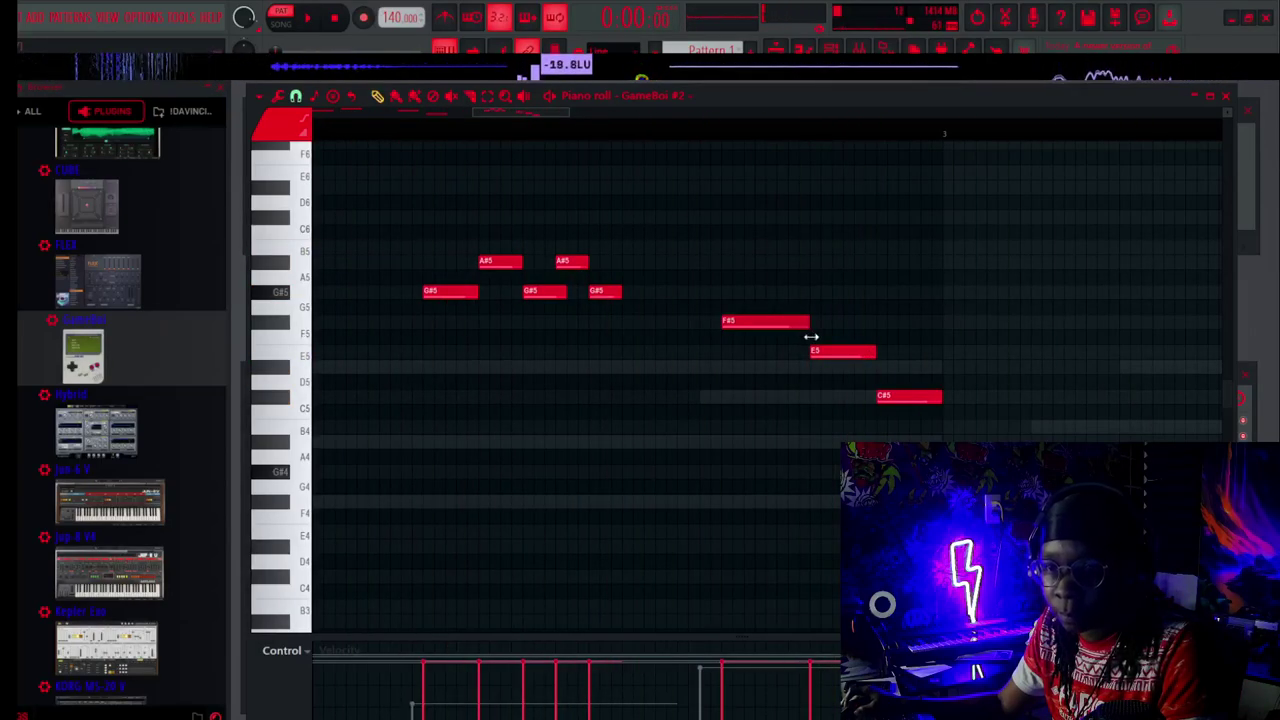
Insert a D#5 between the E5 and C#5, keeping the notes back to back up to bar 3, and shorten the F#5.
left_click_drag(858, 368, 884, 367)
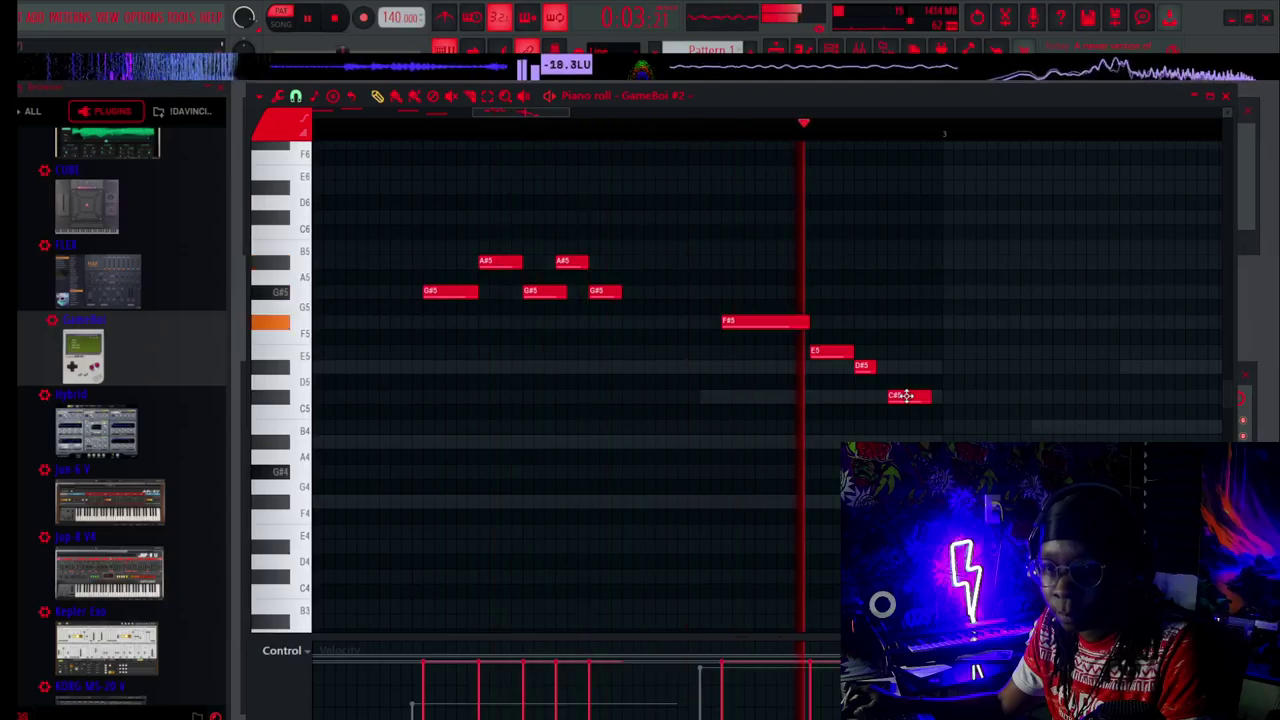
key("space")
left_click_drag(903, 395, 915, 396)
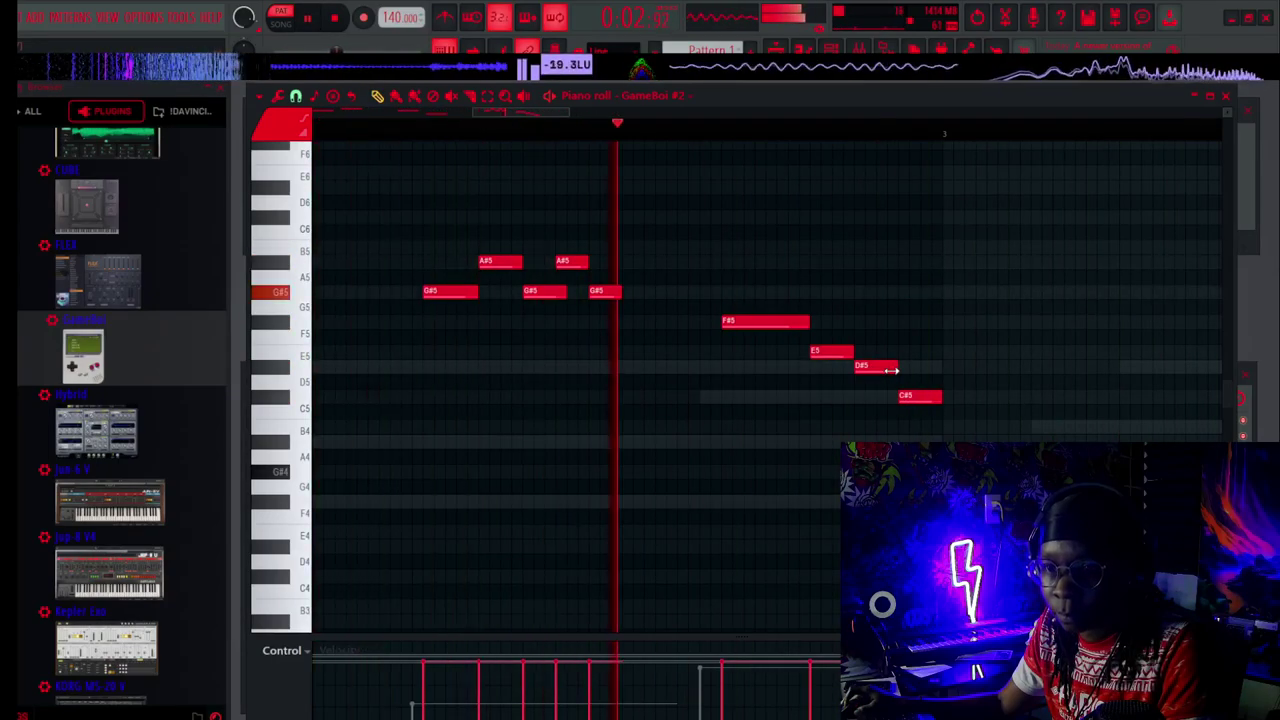
key("space")
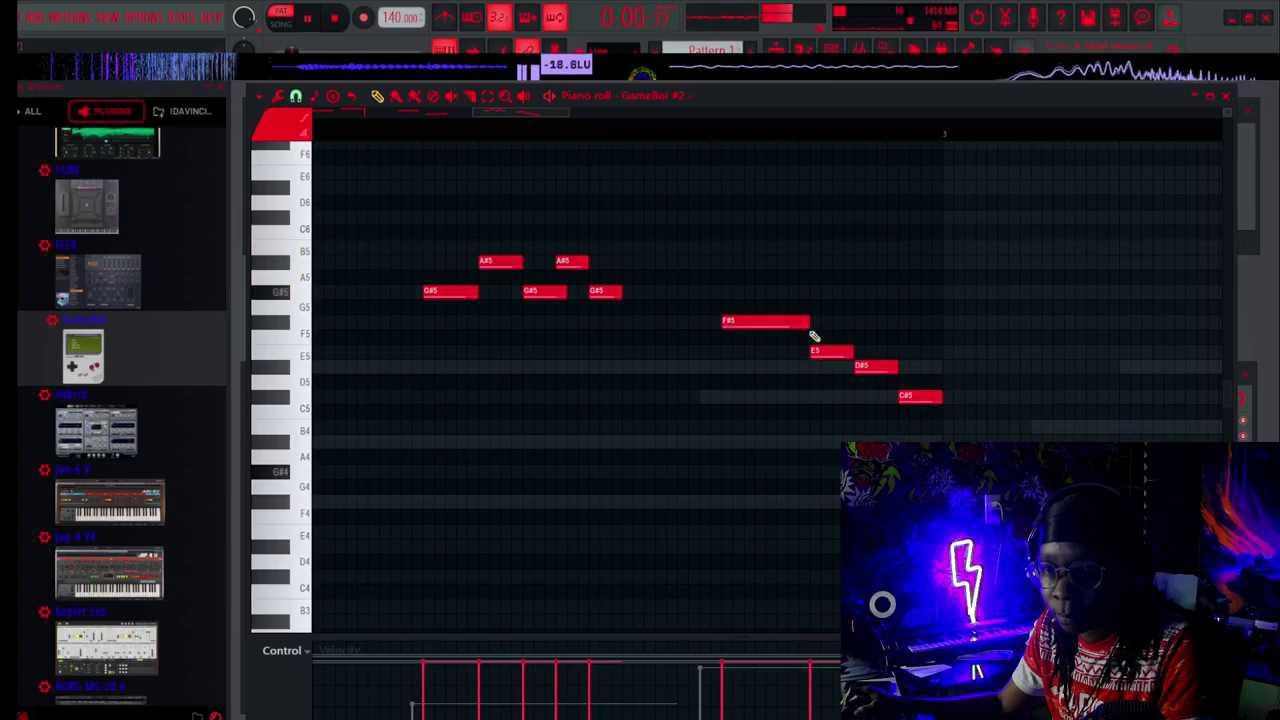
left_click_drag(798, 324, 770, 329)
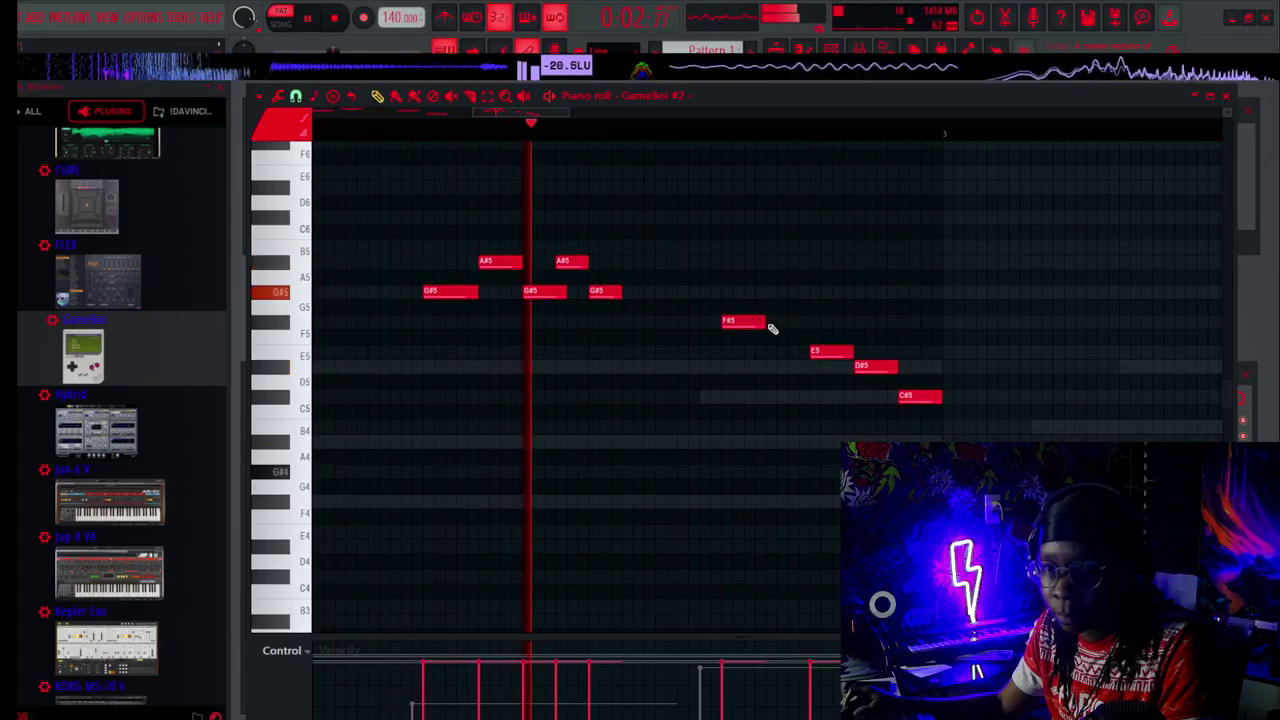
Try filling the gap between the F#5 and E5 with an extra E5 note, then remove it.
key("space")
left_click(776, 340)
left_click_drag(776, 340, 776, 355)
key("space")
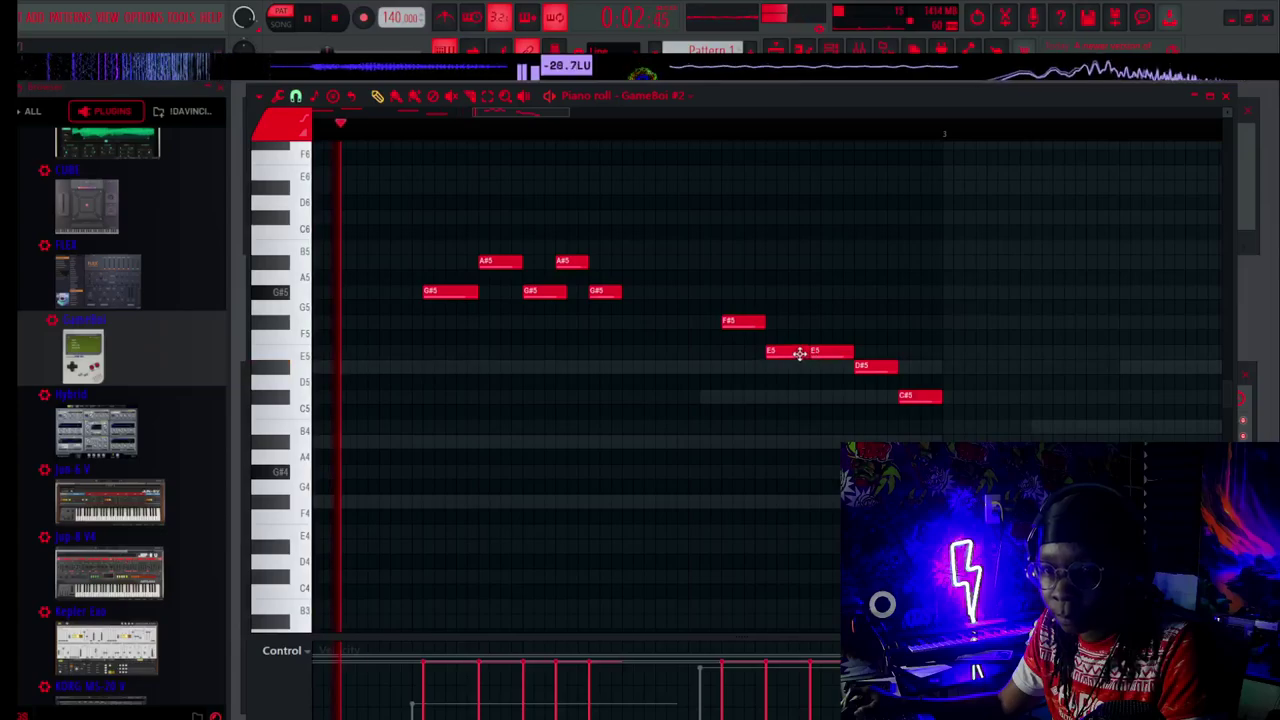
key("space")
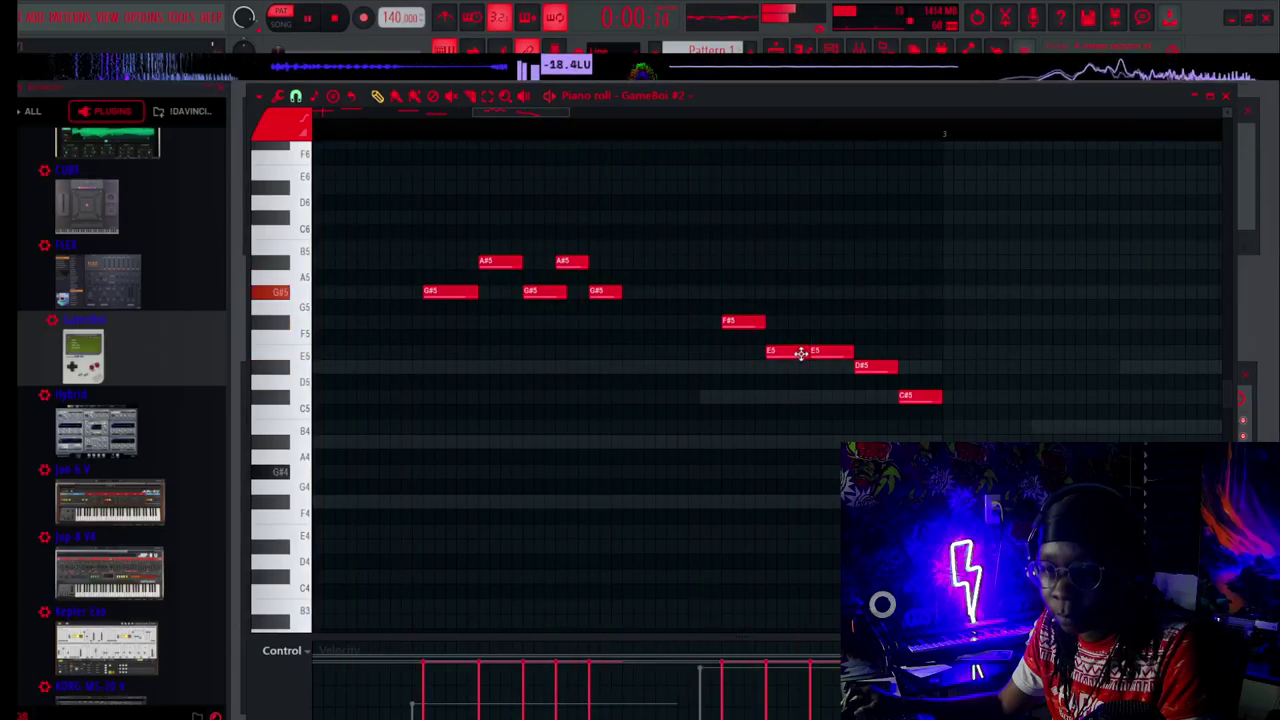
right_click(799, 353)
key("space")
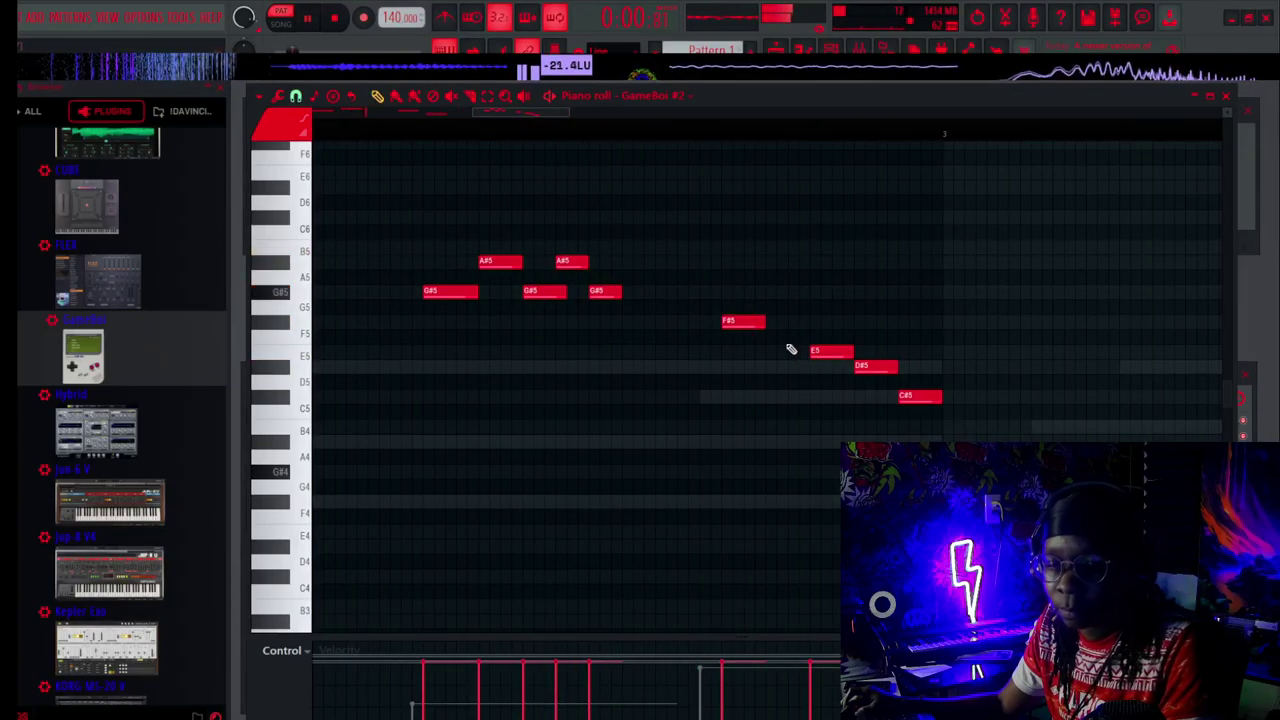
Delete the descending F#5, E5, D#5 and C#5 notes at the end of bar 2 and replay the melody.
right_click(748, 321)
right_click(831, 352)
right_click(876, 366)
right_click(915, 396)
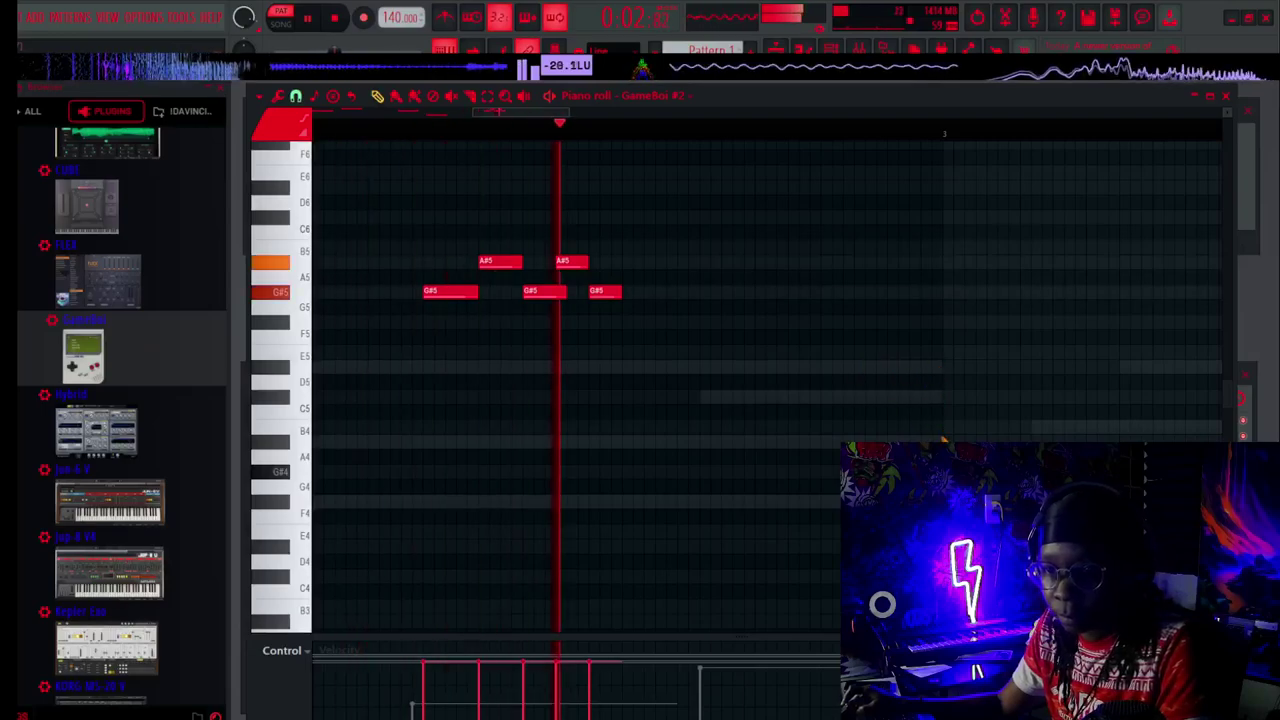
key("space")
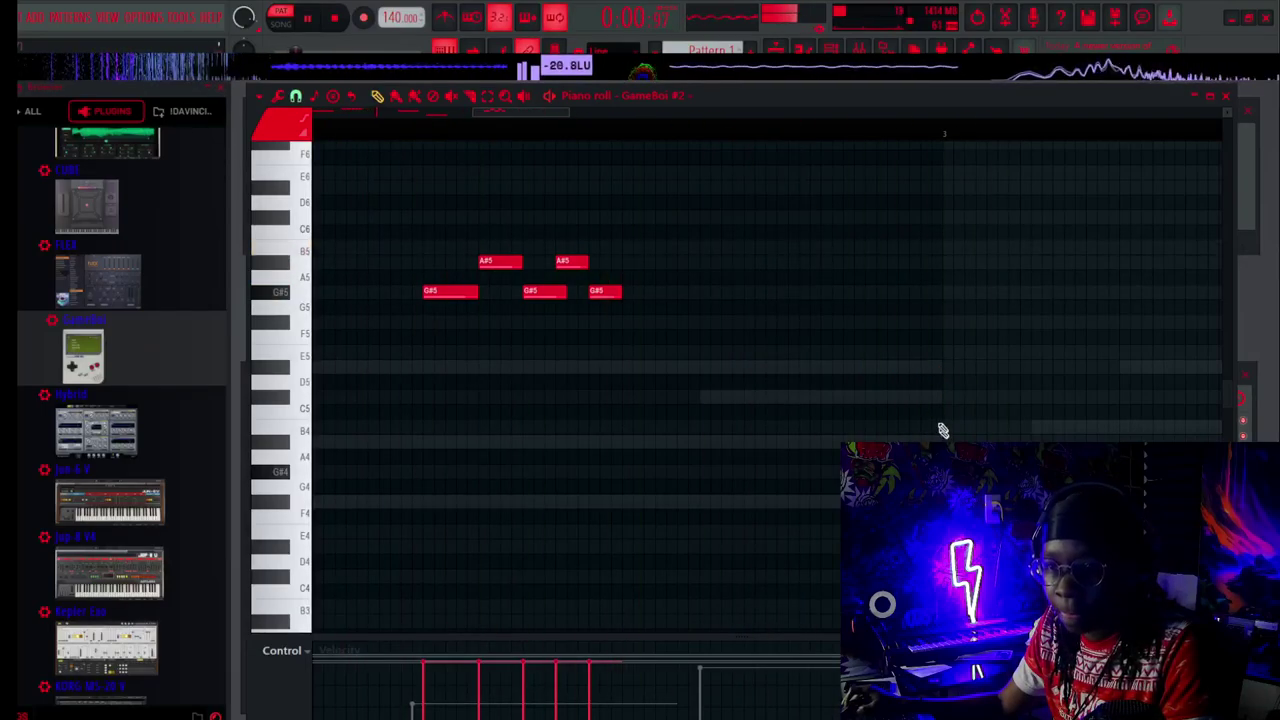
Place D#5 and C#5 notes back to back at the end of bar 2, with the C#5 ending at bar 3.
left_click(914, 397)
key("space")
left_click(880, 366)
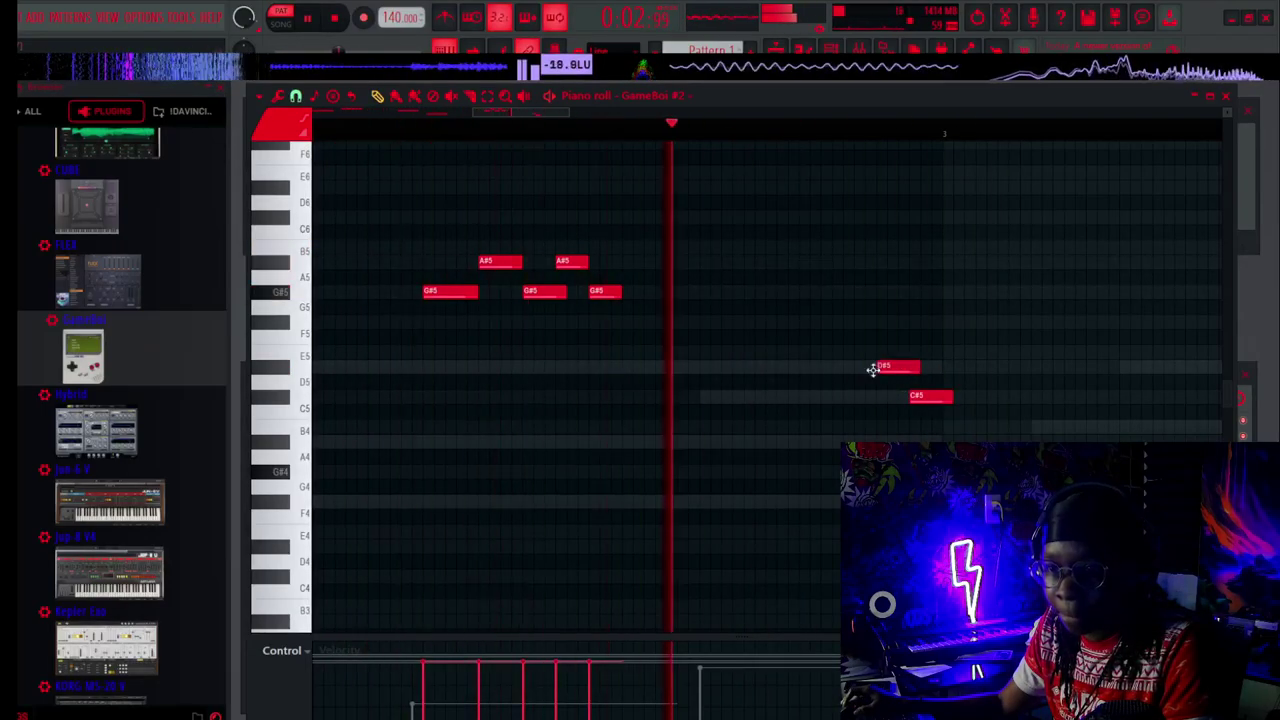
key("space")
left_click_drag(915, 397, 880, 368)
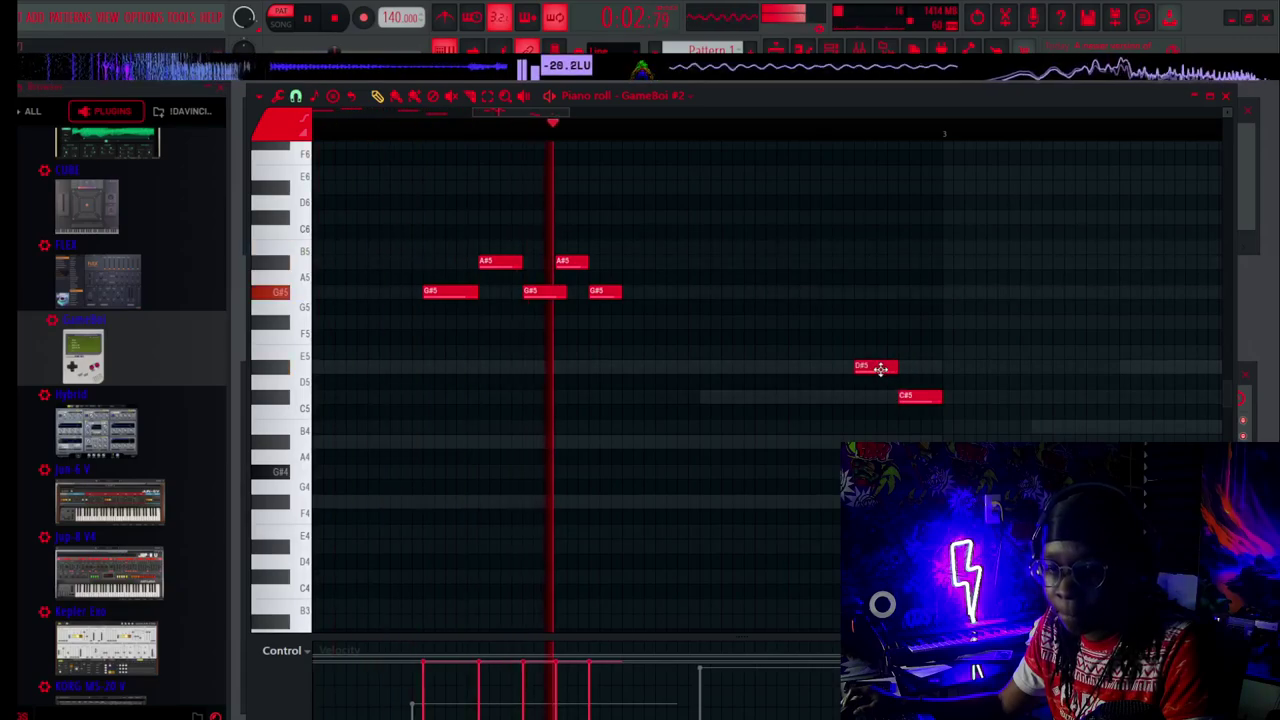
Replay the melody and shift the C#5 at the end of bar 2 across the bar 3 line, leaving a gap after the D#5.
key("space")
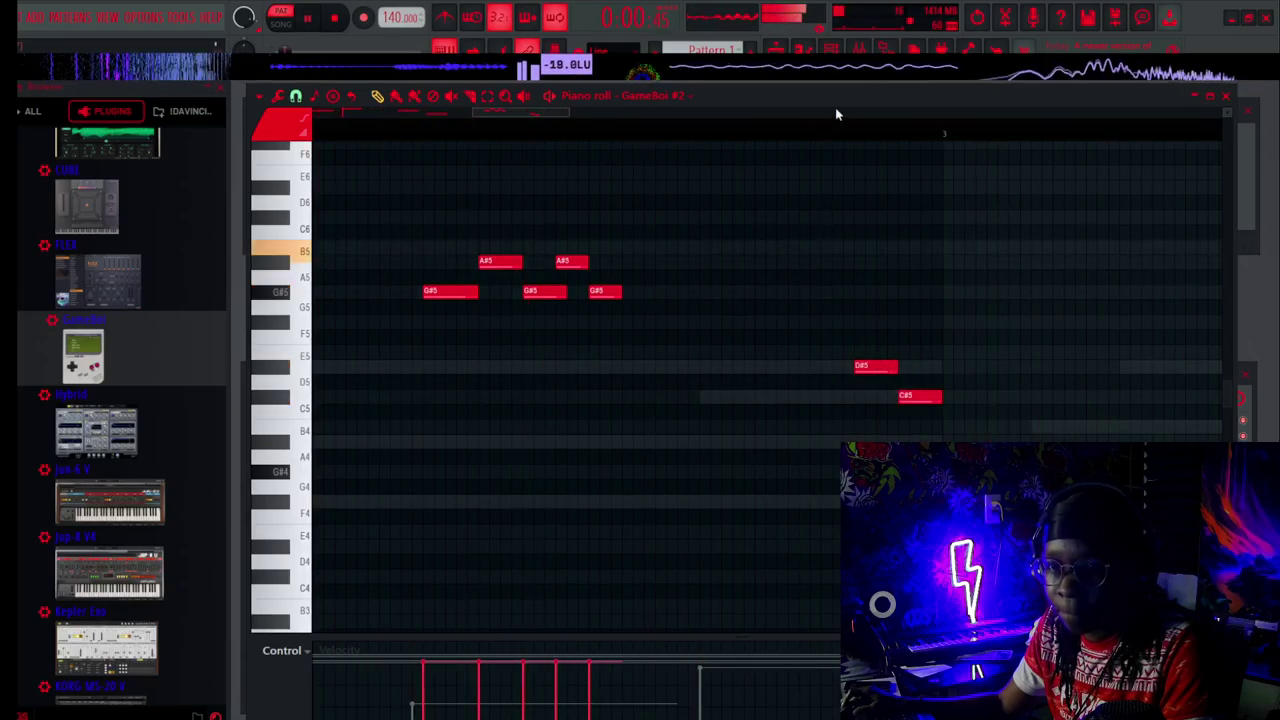
key("space")
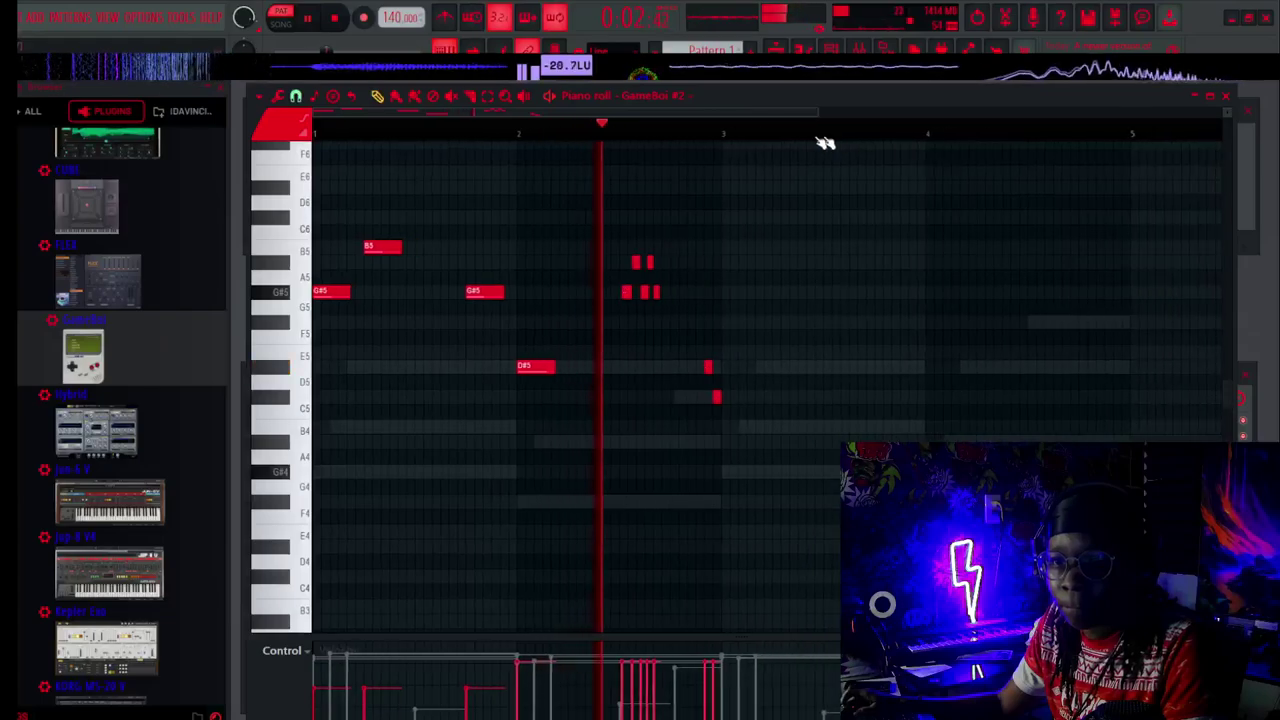
scroll(712, 135, "up", 1)
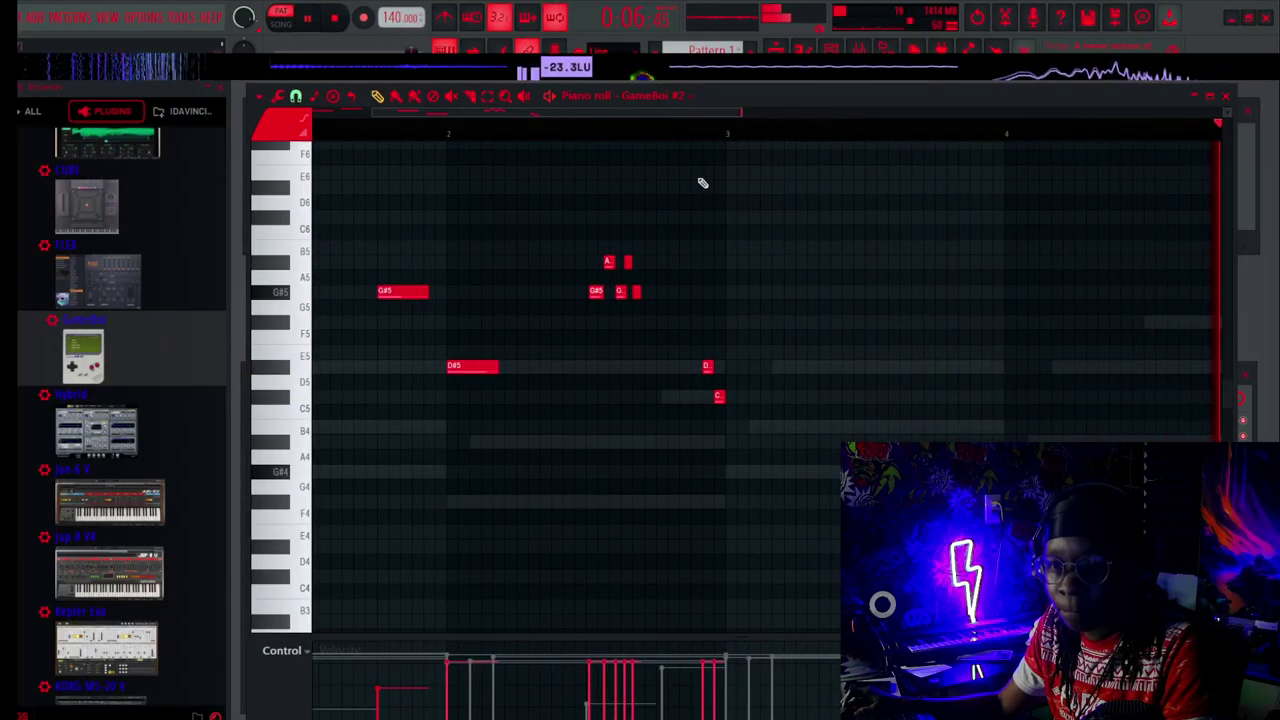
scroll(643, 149, "down", 3)
scroll(748, 238, "up", 4)
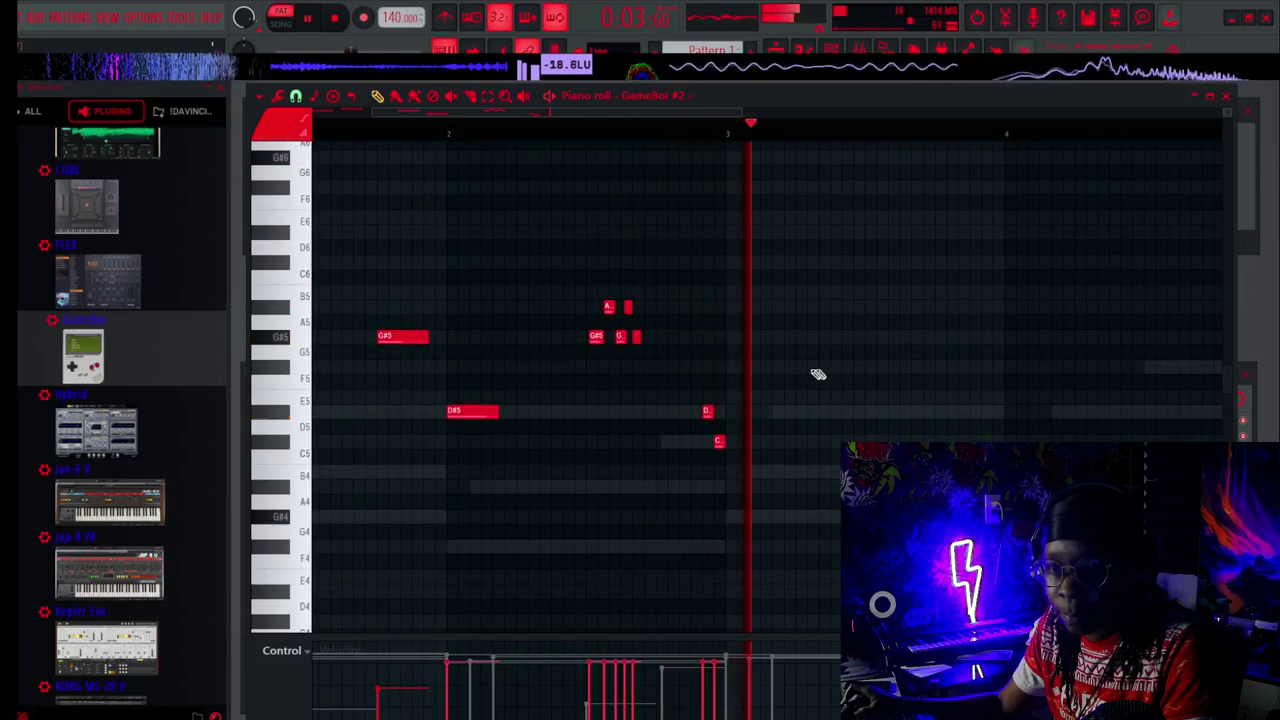
scroll(710, 144, "up", 2)
scroll(711, 144, "up", 3)
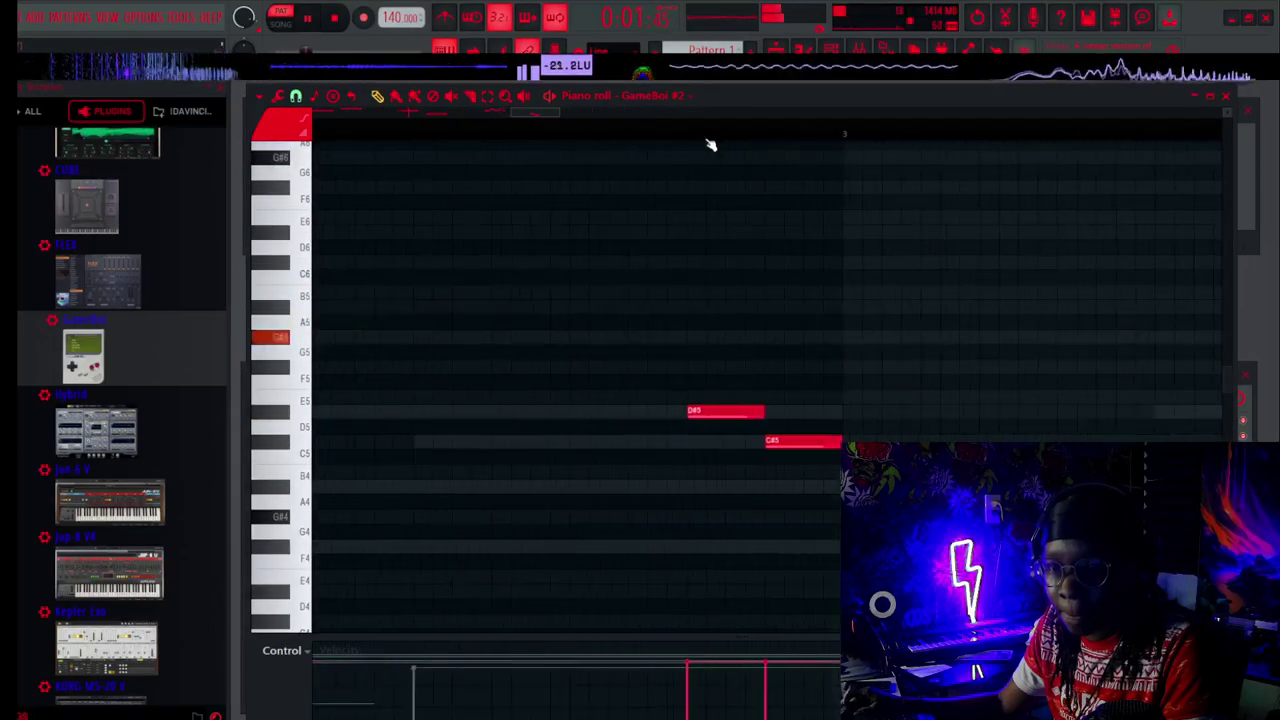
left_click_drag(814, 440, 849, 440)
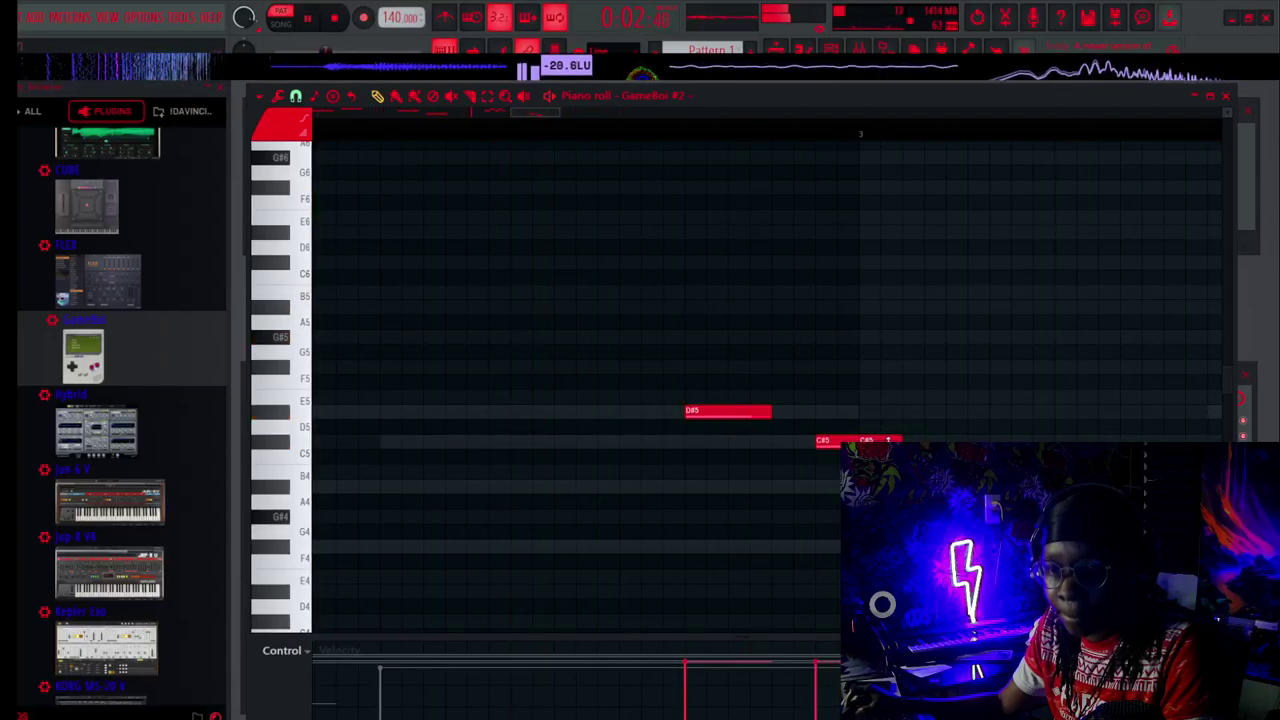
Try a second, longer C#5 at different positions in bar 3, then remove it and lengthen the first C#5 instead.
left_click_drag(943, 441, 1031, 441)
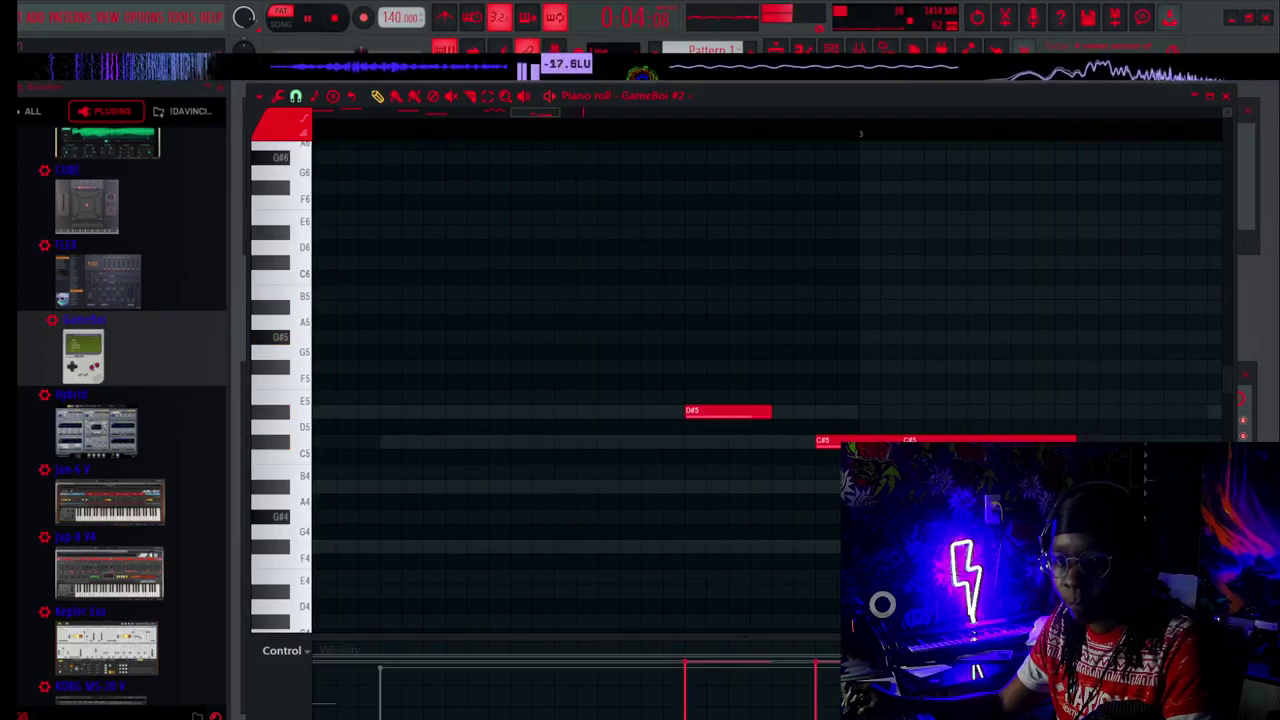
key("space")
right_click(985, 441)
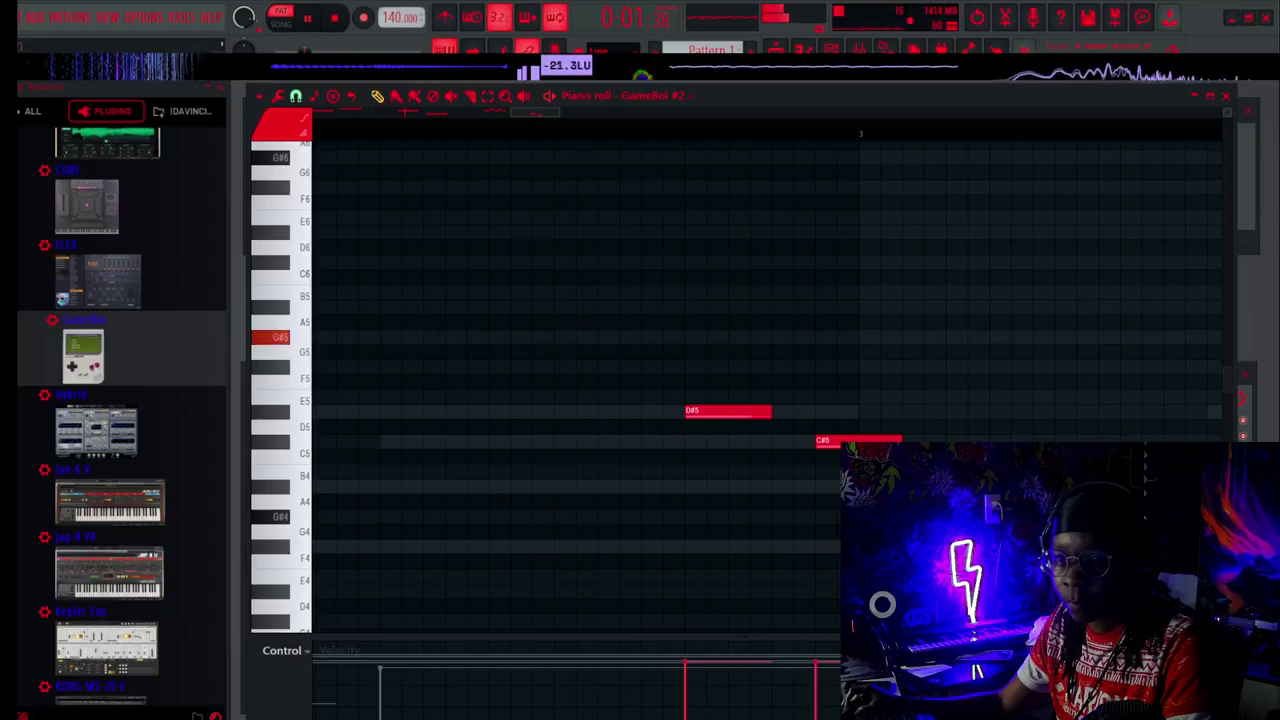
left_click(1042, 441)
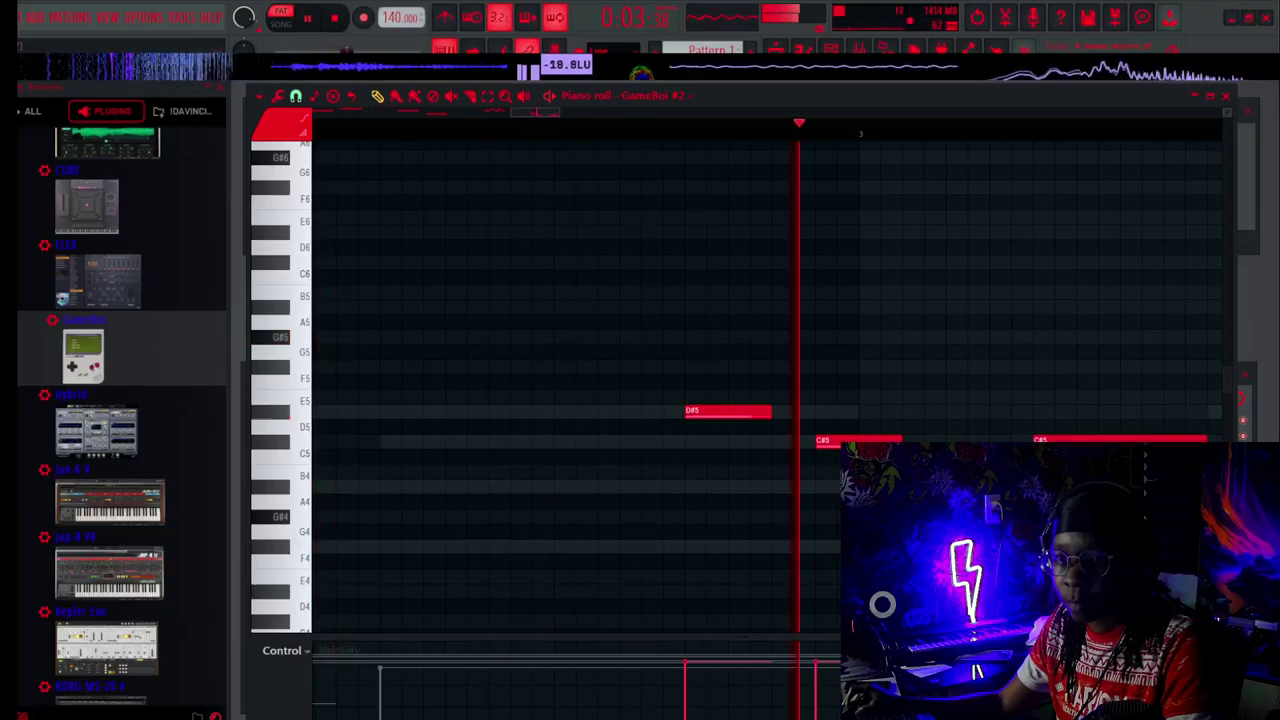
left_click_drag(1063, 441, 1020, 441)
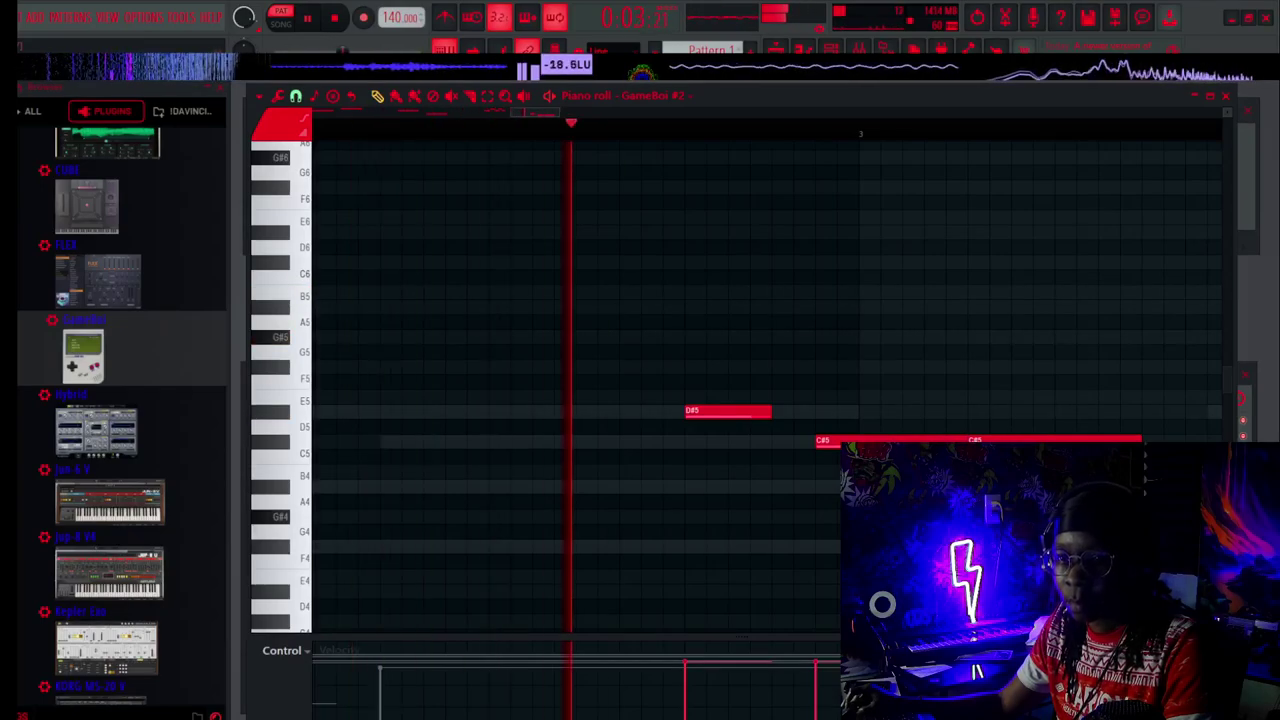
left_click_drag(991, 440, 967, 440)
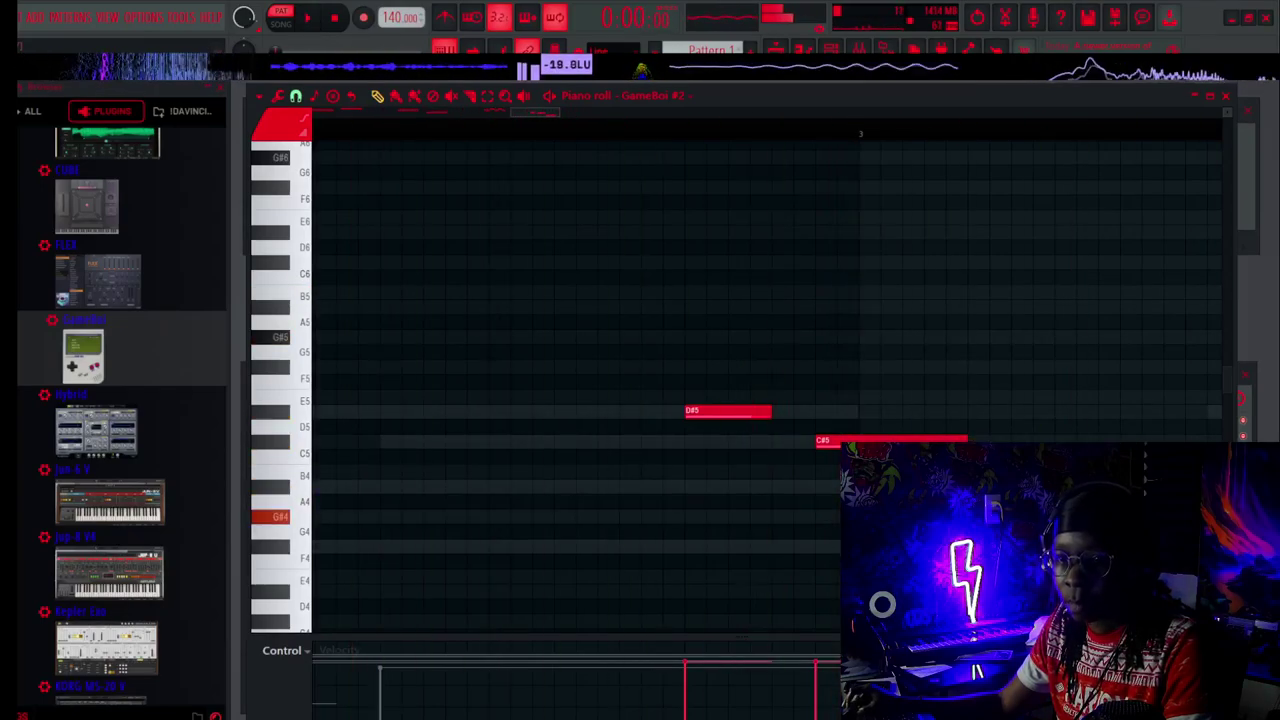
Place a short G#4 at the start of bar 3 and trim the preceding C#5 to end at the bar line.
scroll(965, 144, "down", 5)
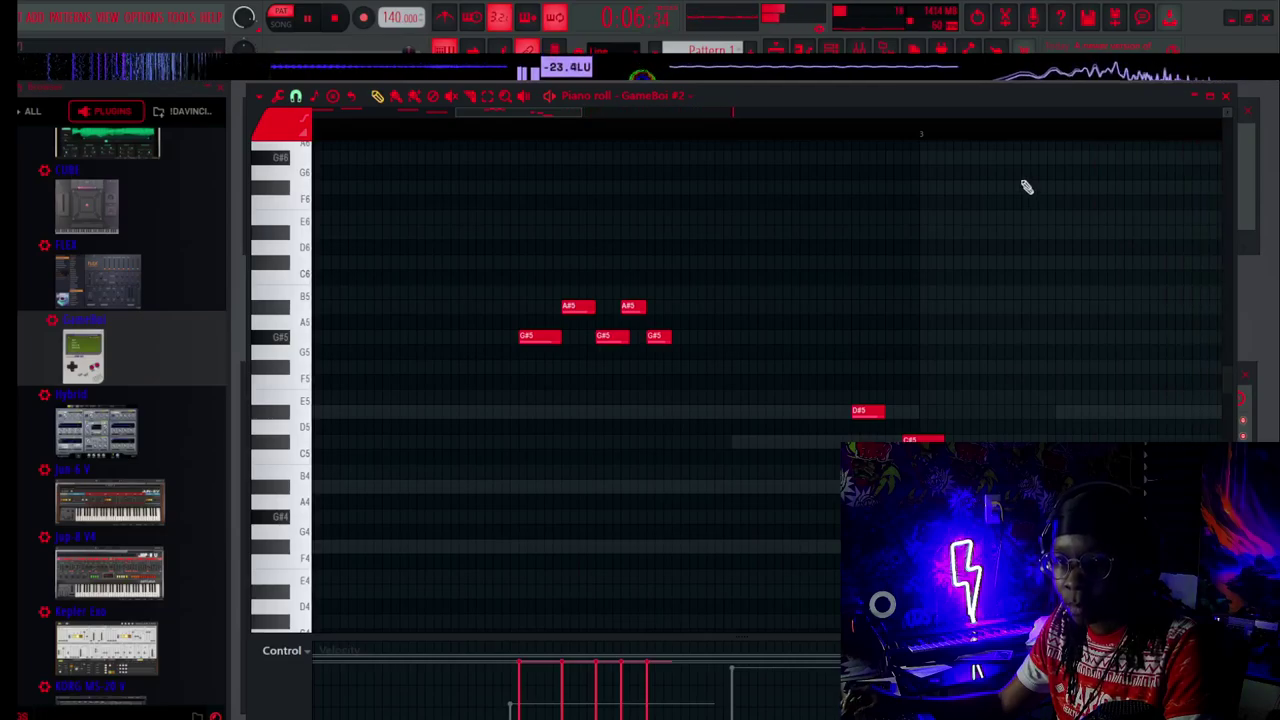
scroll(988, 145, "up", 5, "ctrl")
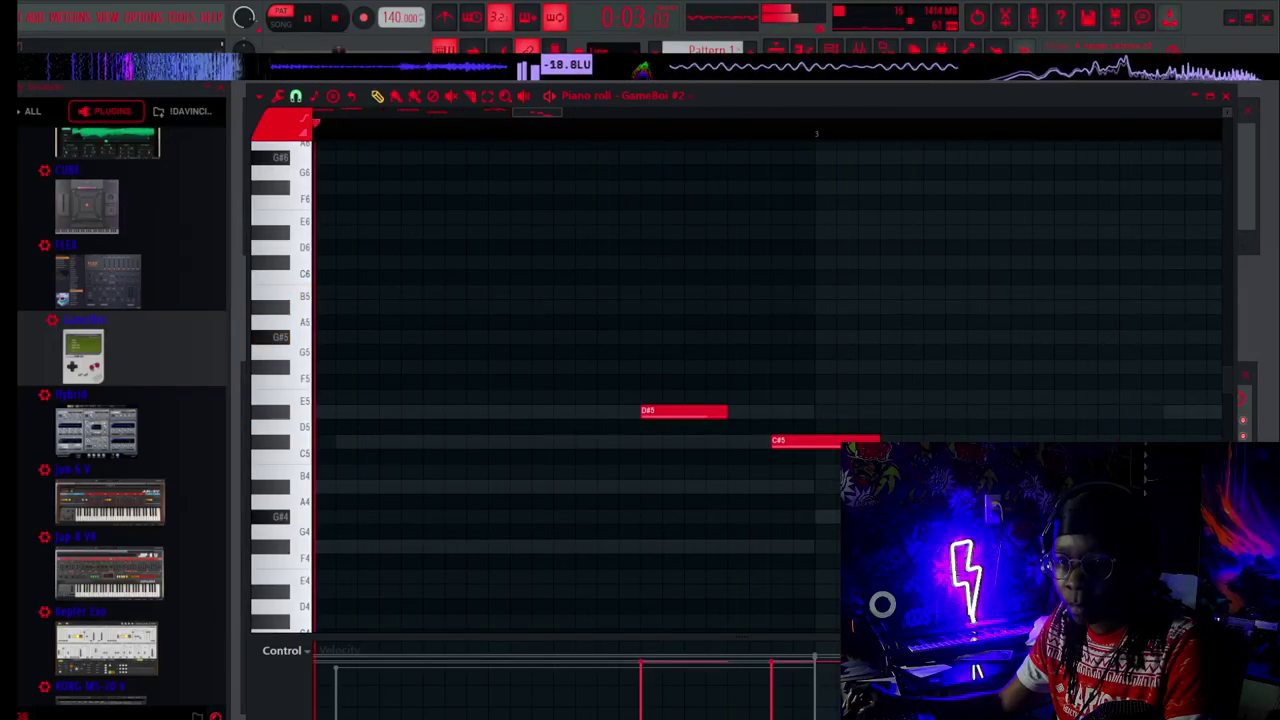
key("space")
left_click_drag(920, 517, 855, 517)
left_click_drag(878, 442, 833, 451)
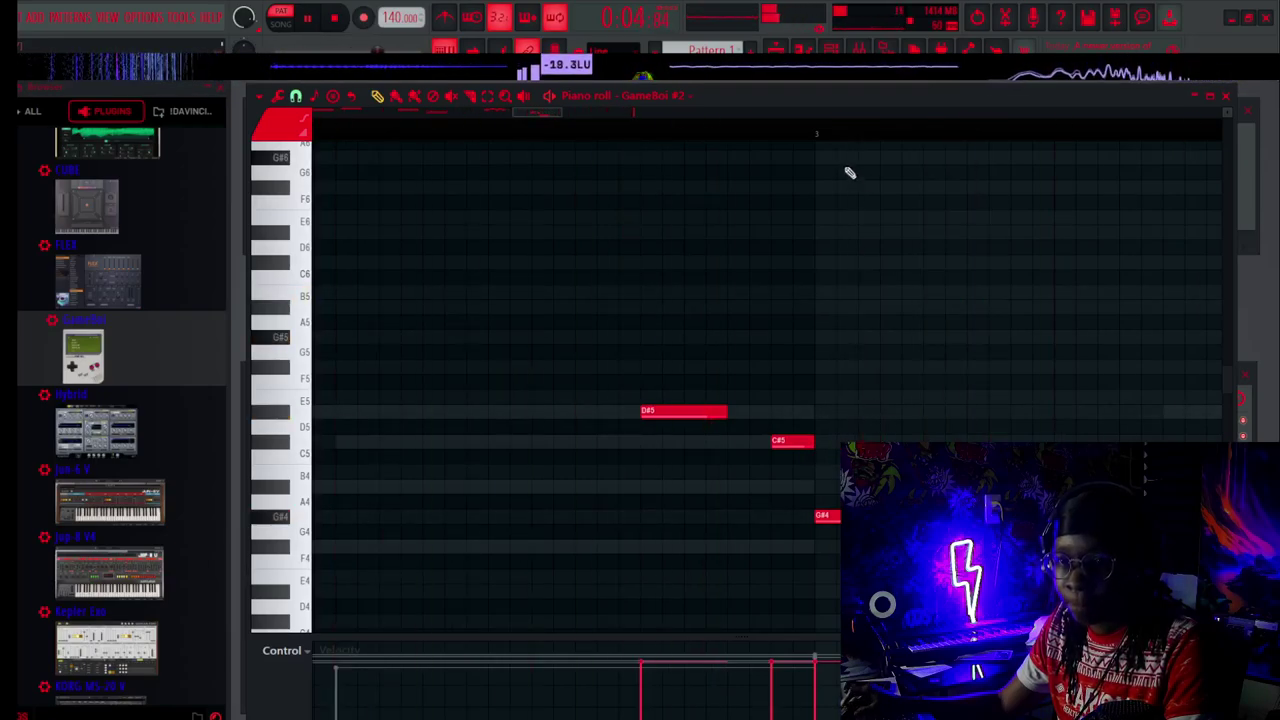
scroll(855, 139, "down", 10)
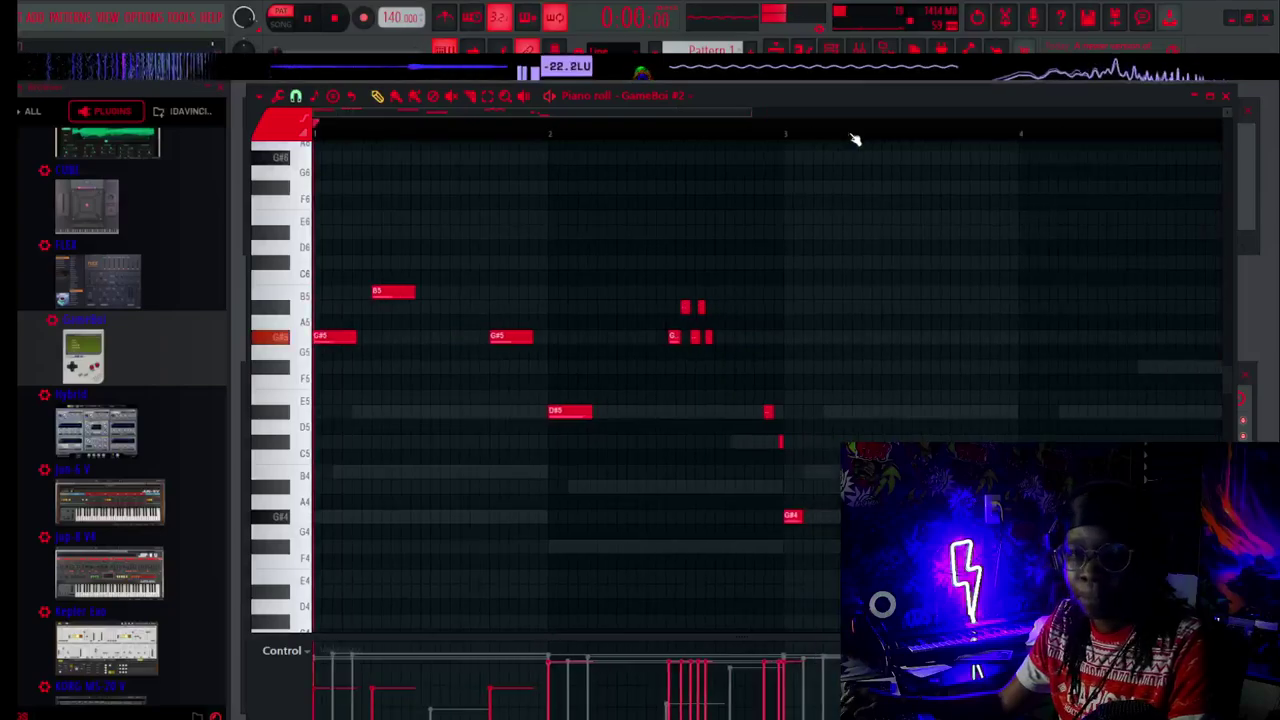
Close the piano roll, route the GameBoi #2 channel to mixer track 3, and restart playback.
left_click(1224, 95)
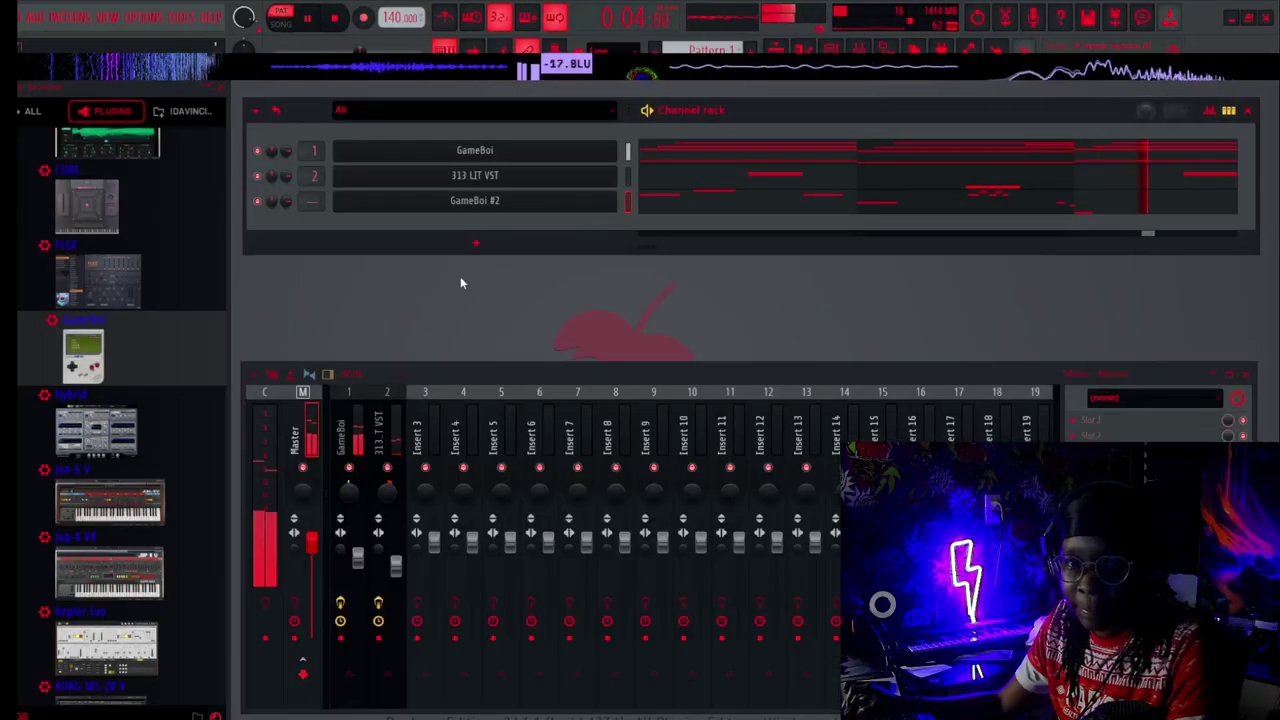
key("space")
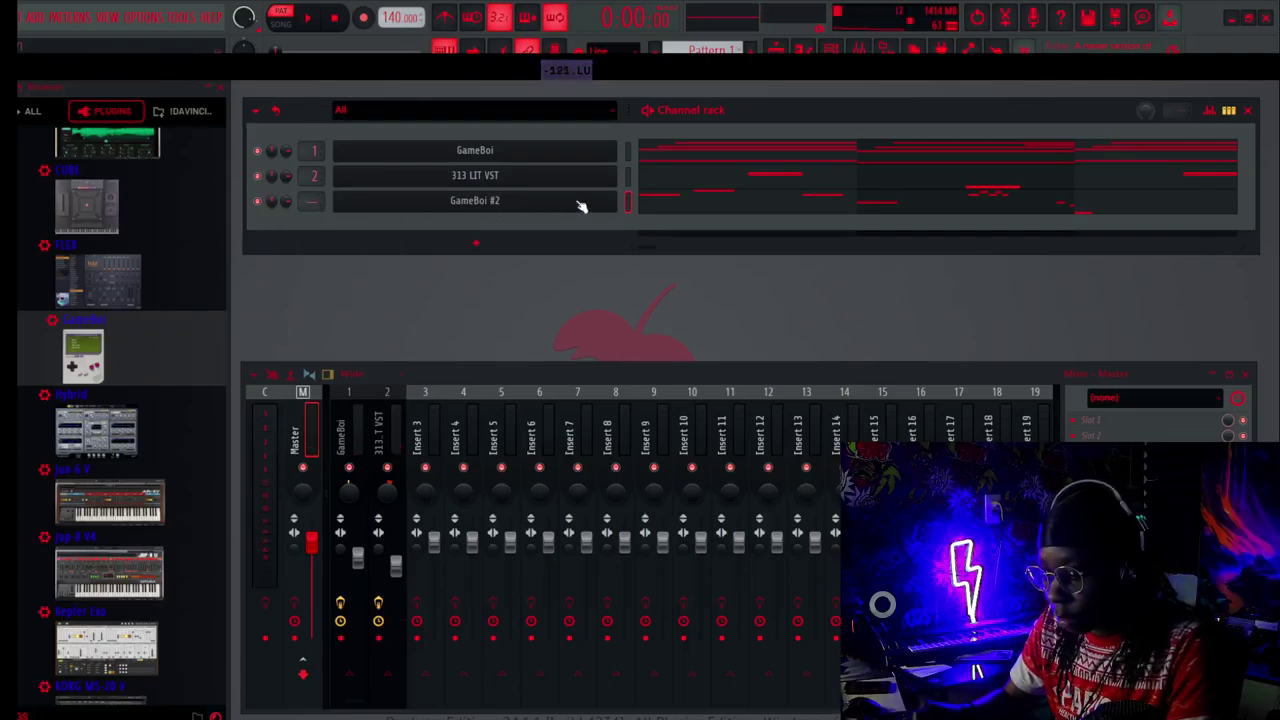
key("ctrl+l")
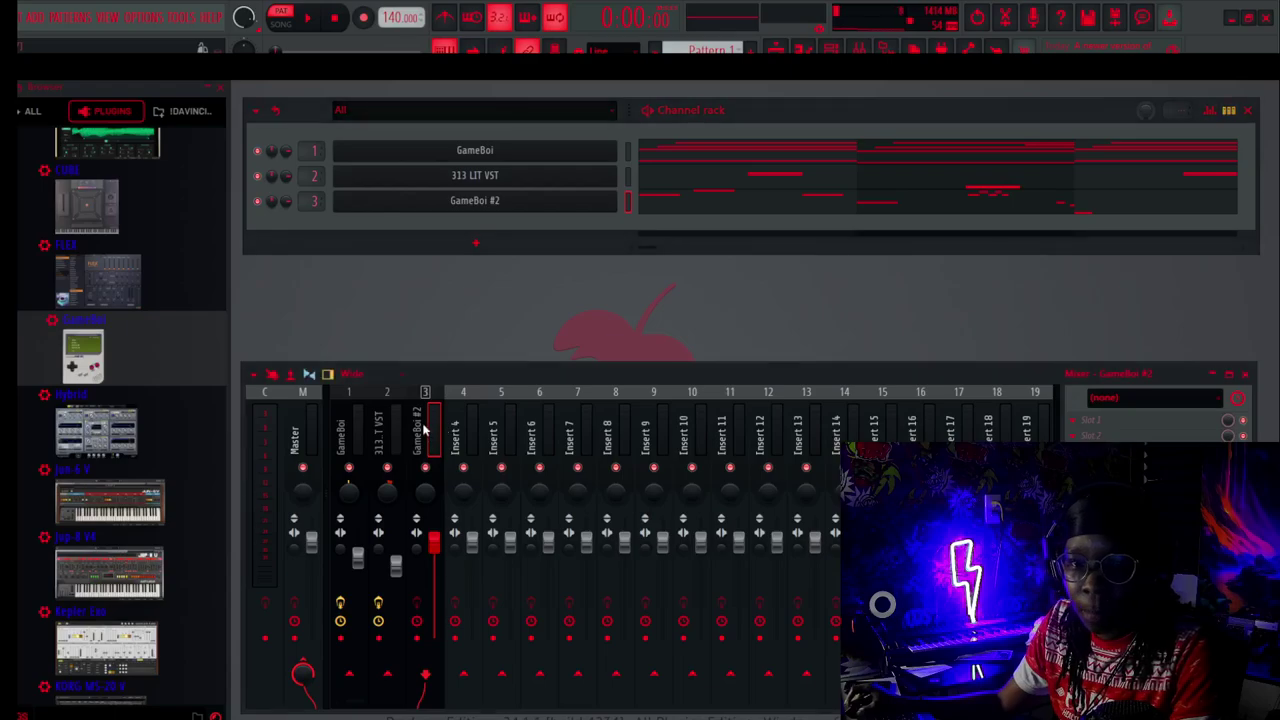
key("space")
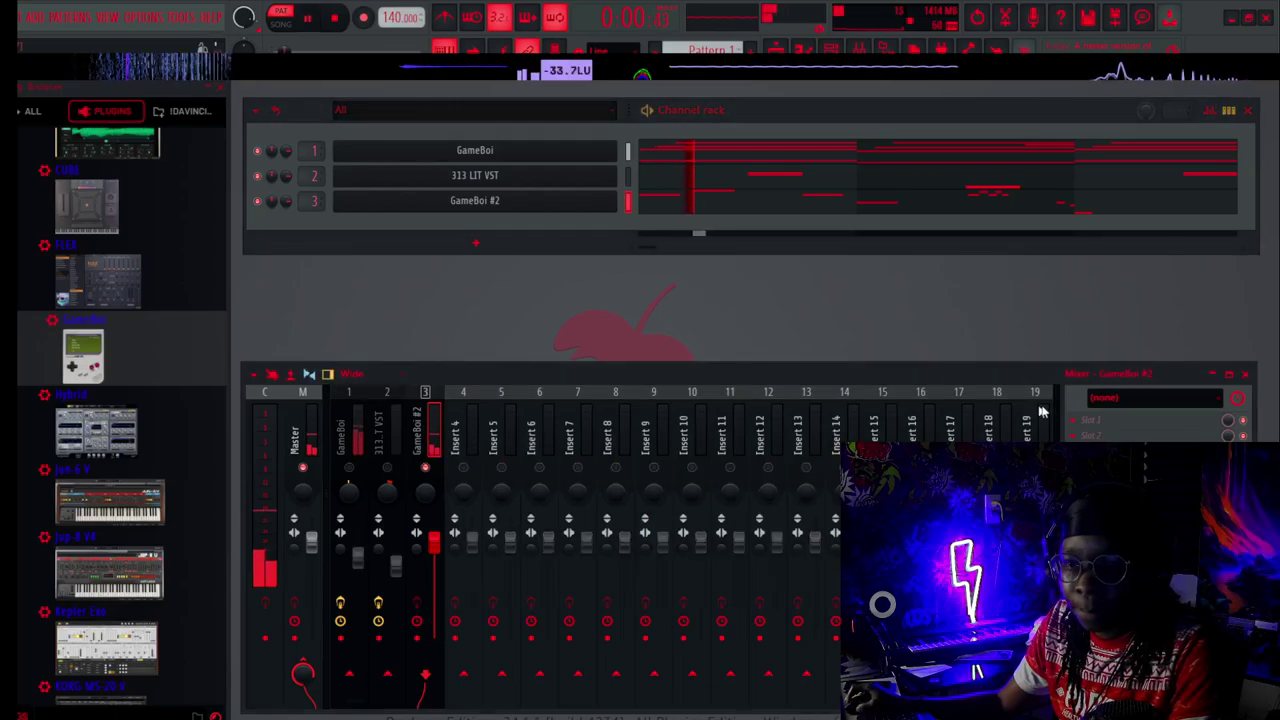
Load Fruity Parametric EQ 2 from the Mixer GoTo effects into the first effect slot of the GameBoi #2 track.
left_click(1100, 419)
left_click(337, 300)
scroll(116, 308, "up", 3)
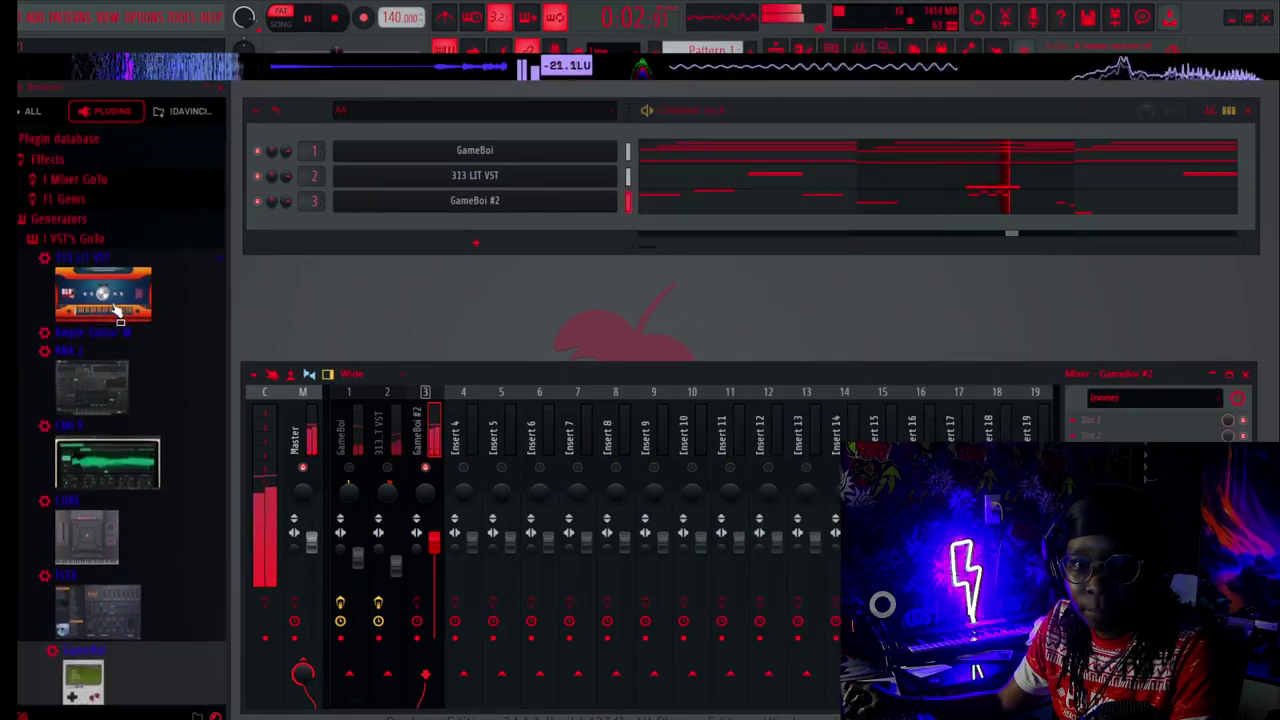
scroll(115, 311, "down", 3)
scroll(116, 314, "up", 3)
left_click(76, 182)
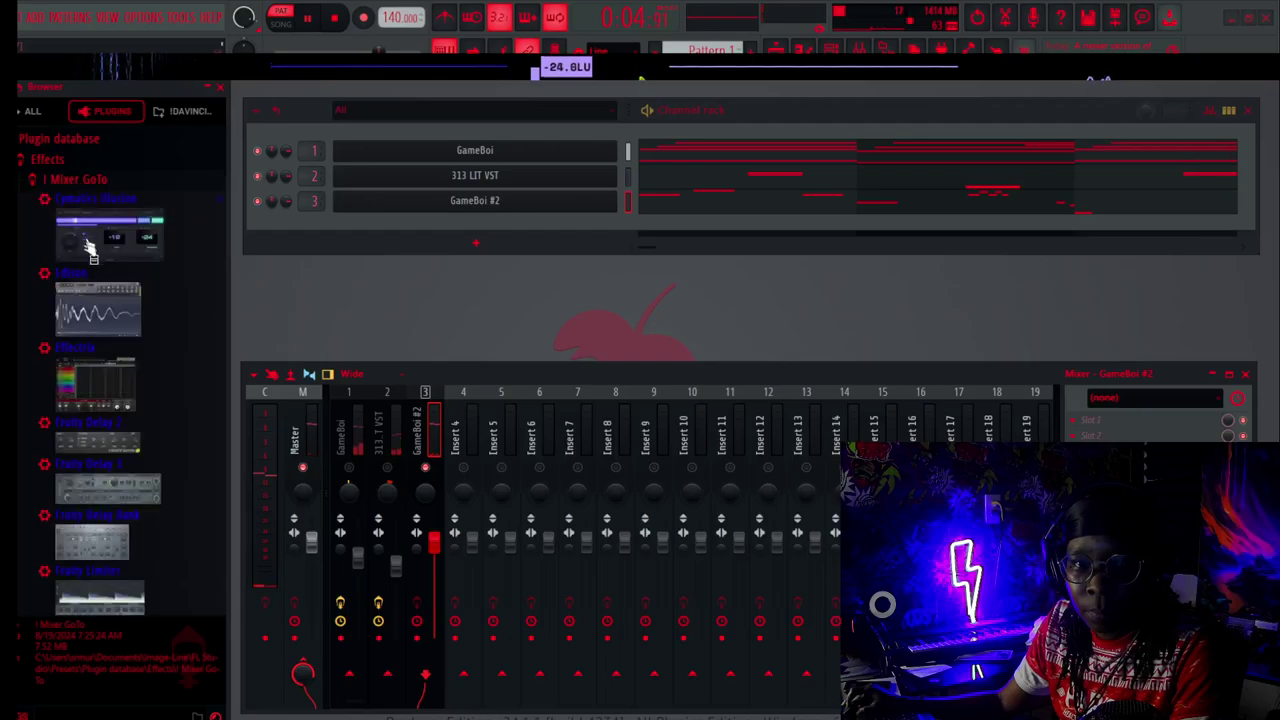
scroll(121, 422, "down", 1)
scroll(121, 421, "down", 6)
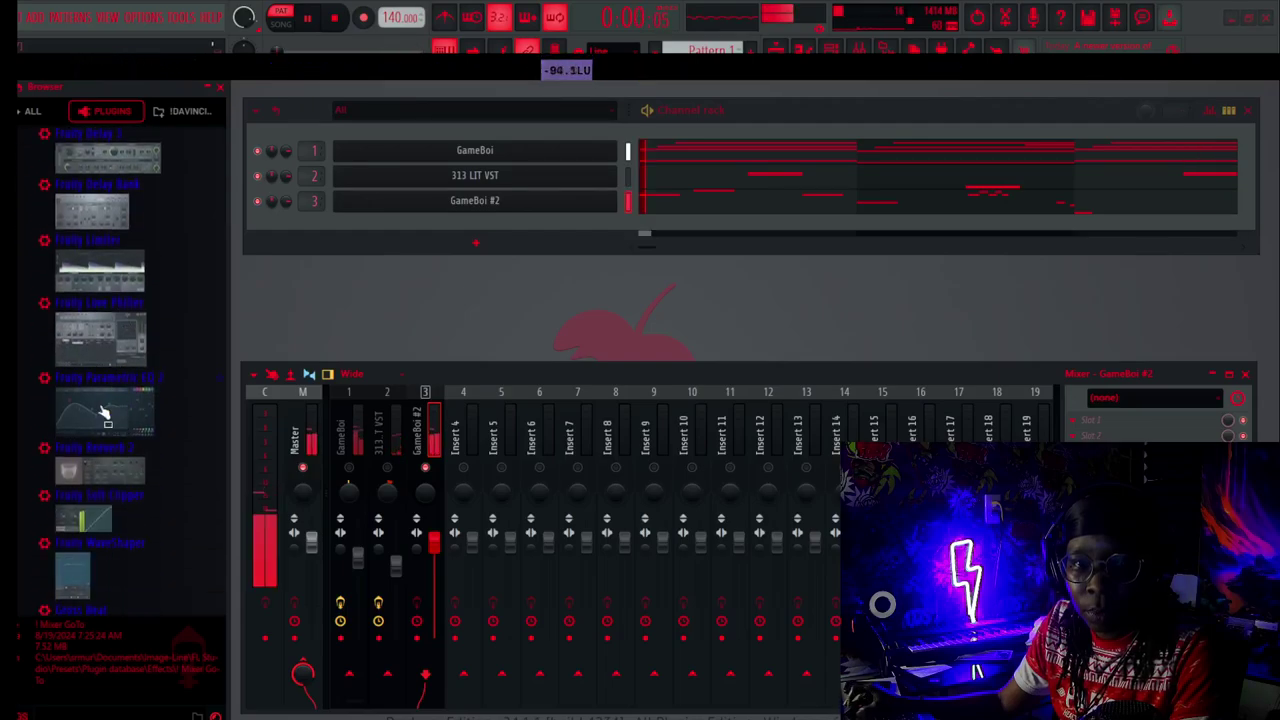
left_click_drag(105, 392, 1164, 425)
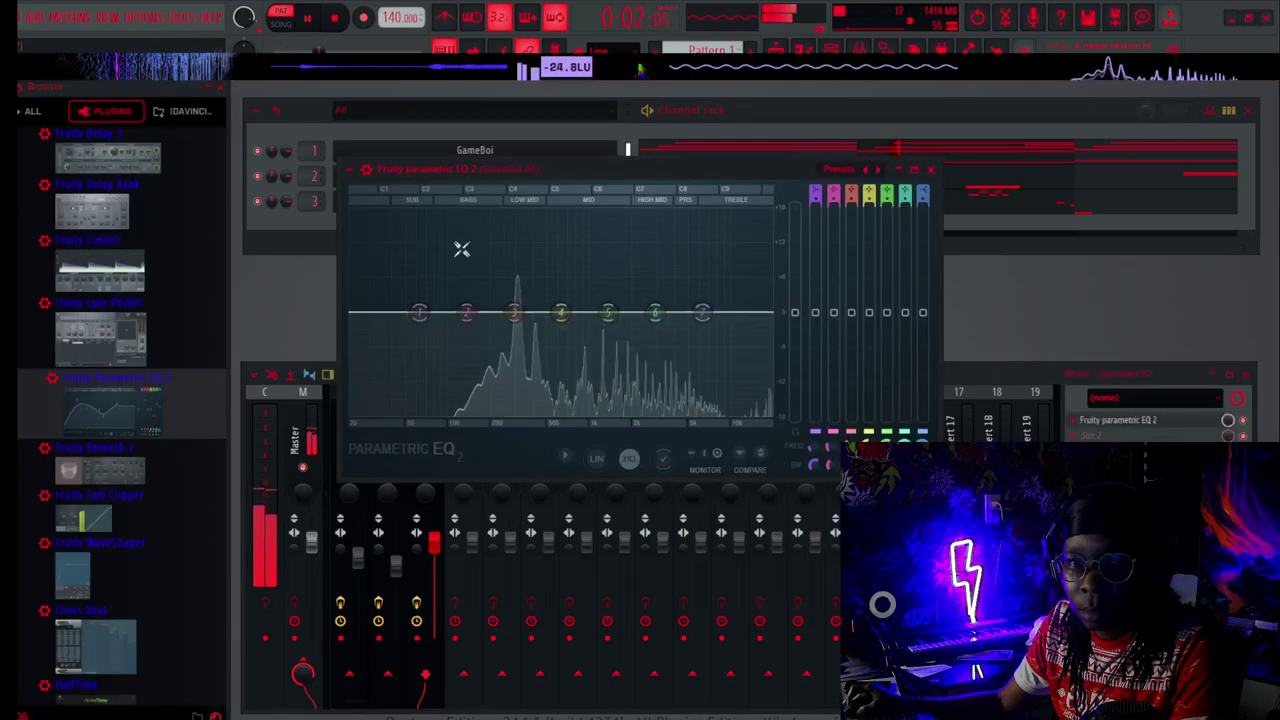
Shape the EQ curve by cutting the lows with band 1, dipping bands 3, 5 and 6, and slightly lowering band 7.
left_click_drag(420, 313, 489, 378)
left_click_drag(702, 313, 748, 385)
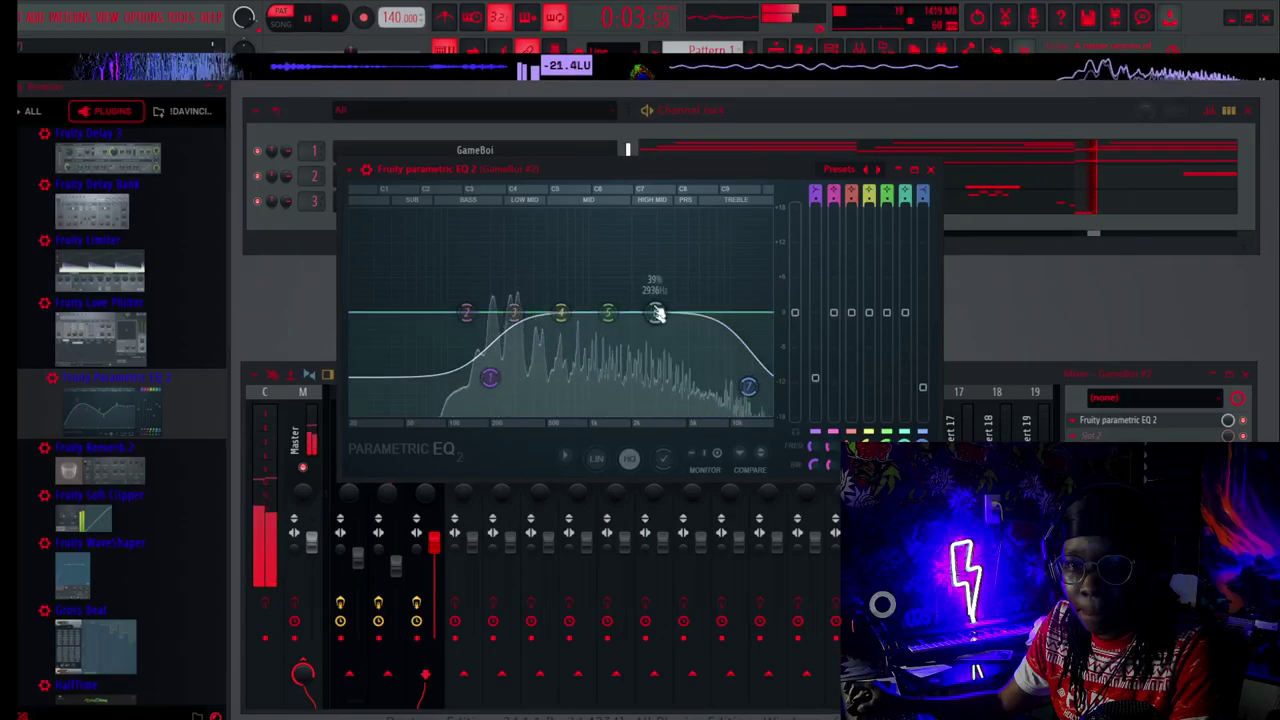
left_click_drag(657, 314, 769, 280)
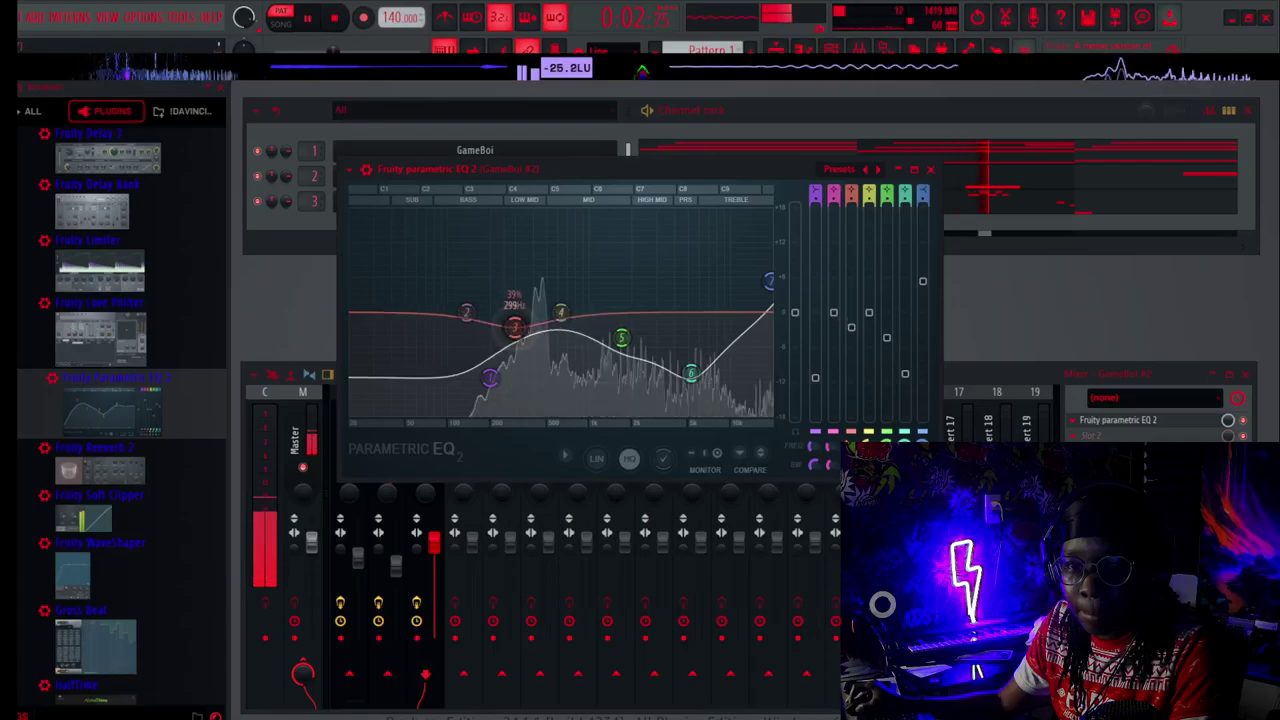
key("space")
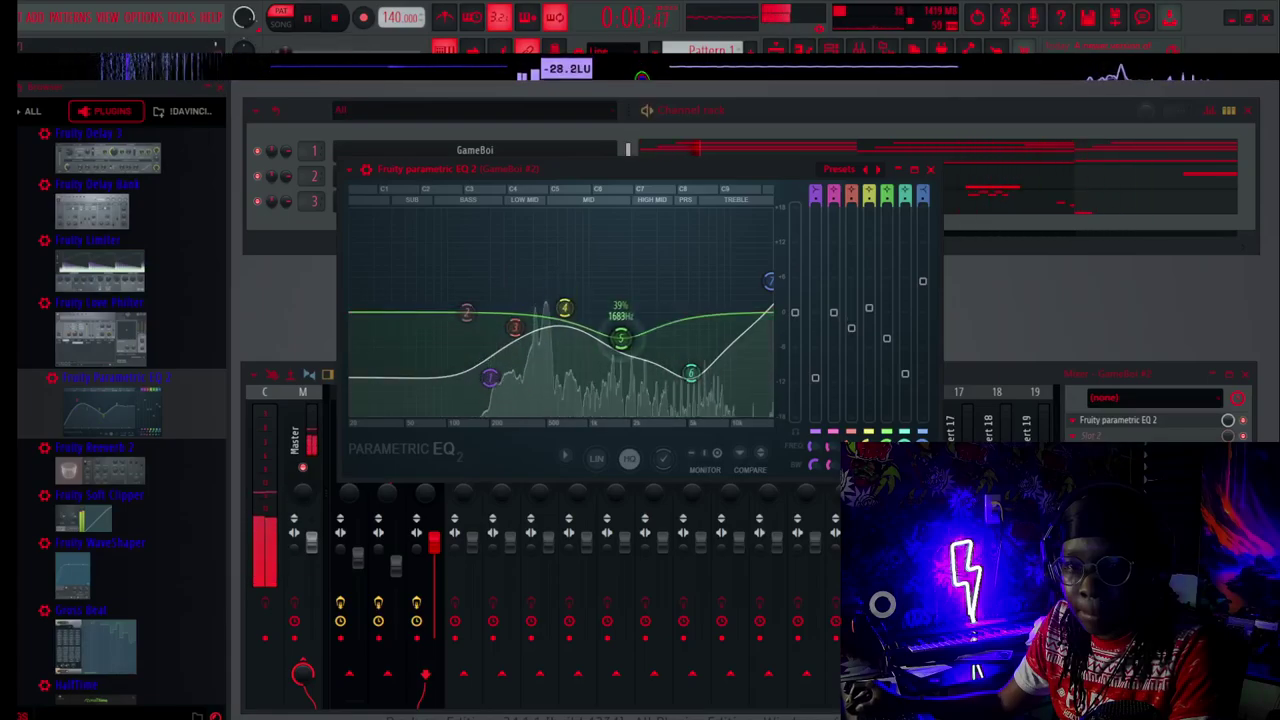
left_click_drag(690, 373, 691, 362)
left_click_drag(769, 282, 766, 318)
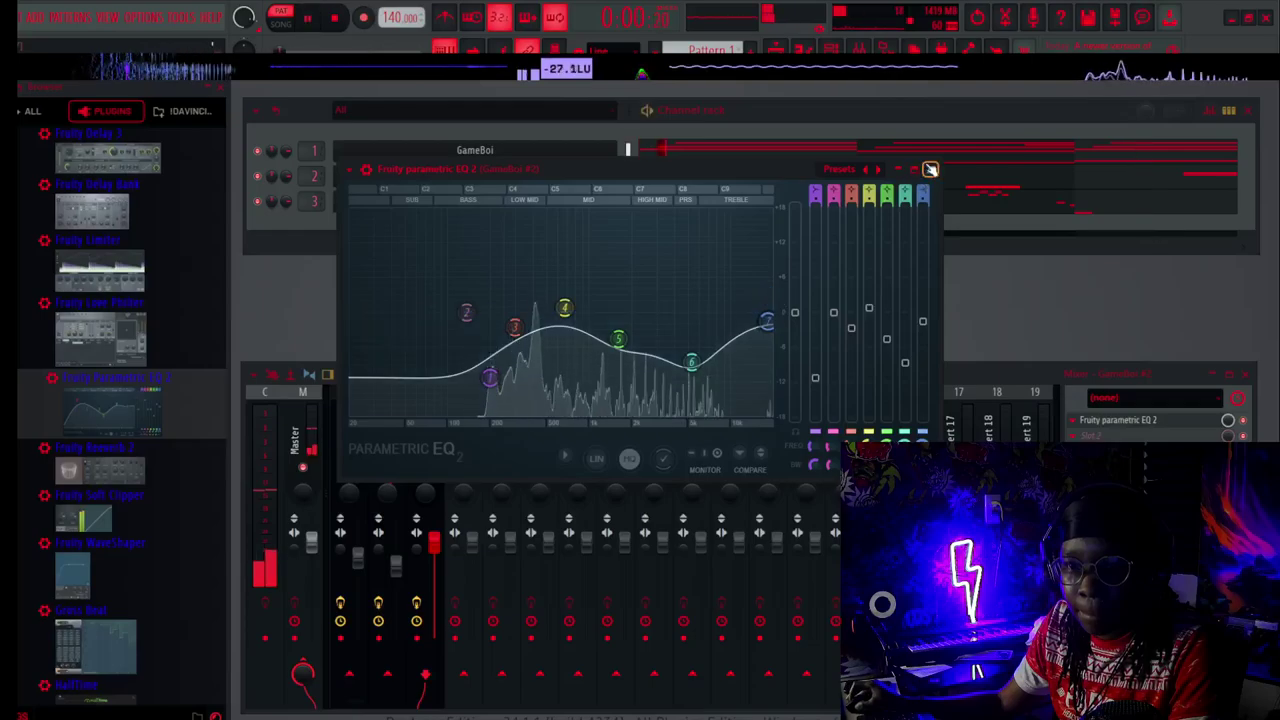
Close the EQ and lower the GameBoi #2 mixer track's volume while replaying the pattern.
left_click(930, 169)
key("space")
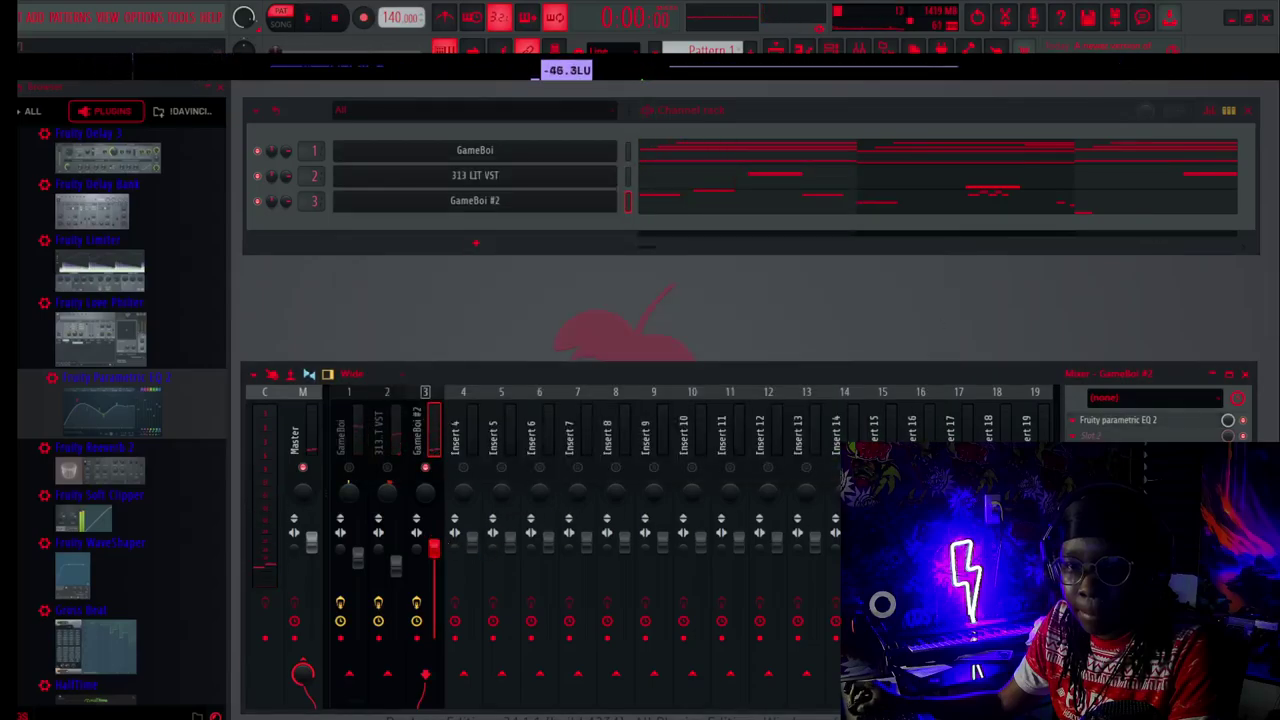
key("space")
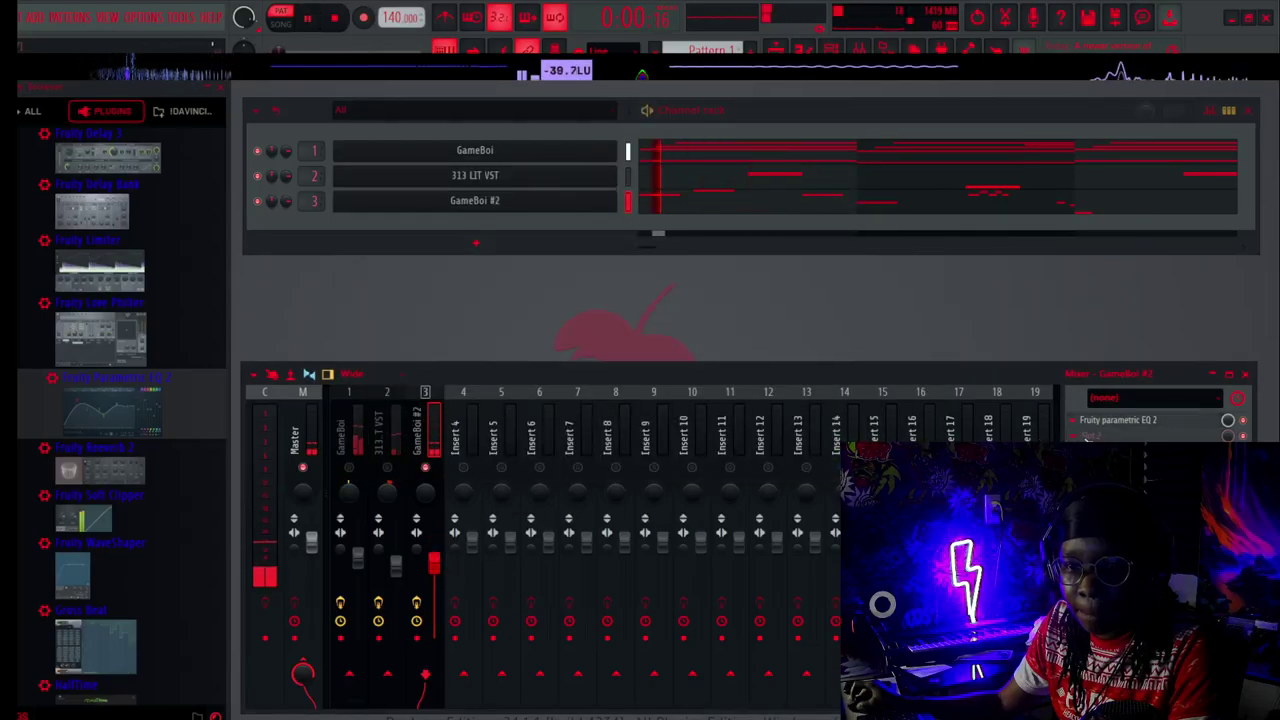
Load Fruity Love Philter into the second effect slot of the GameBoi #2 track, close its window, and replay the pattern.
left_click(1087, 438)
left_click(1194, 309)
key("space")
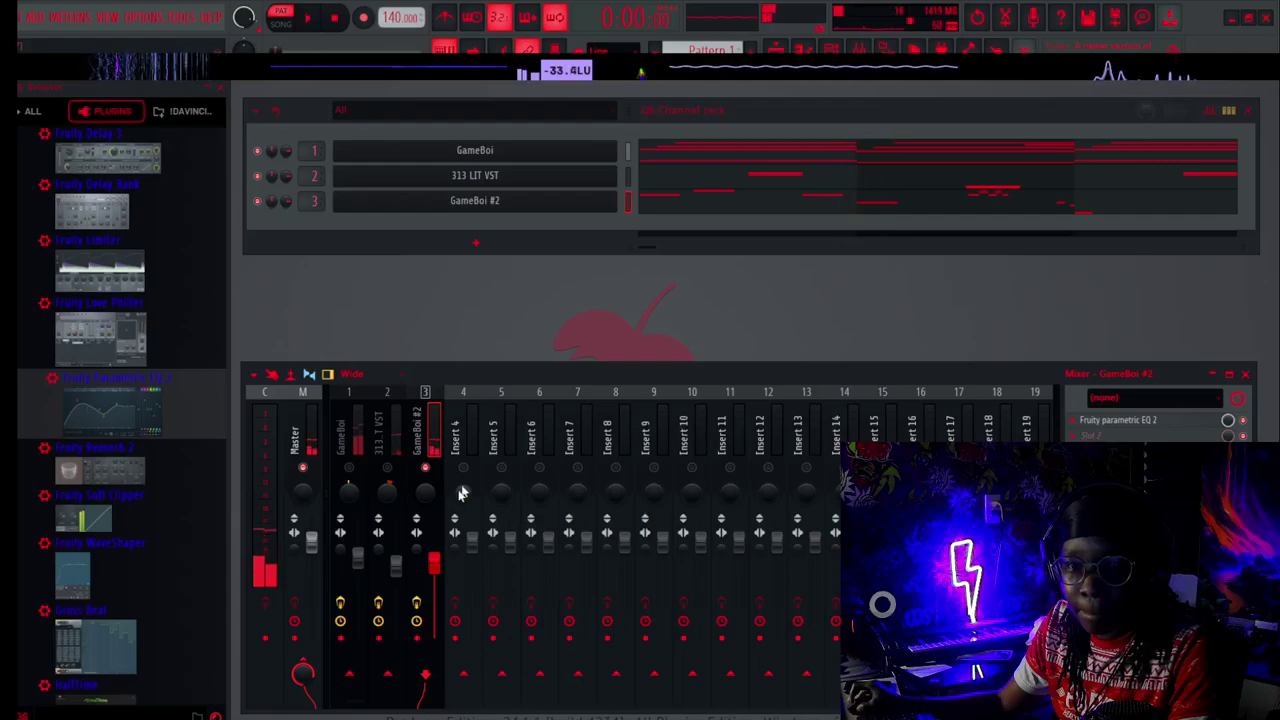
scroll(158, 292, "down", 3)
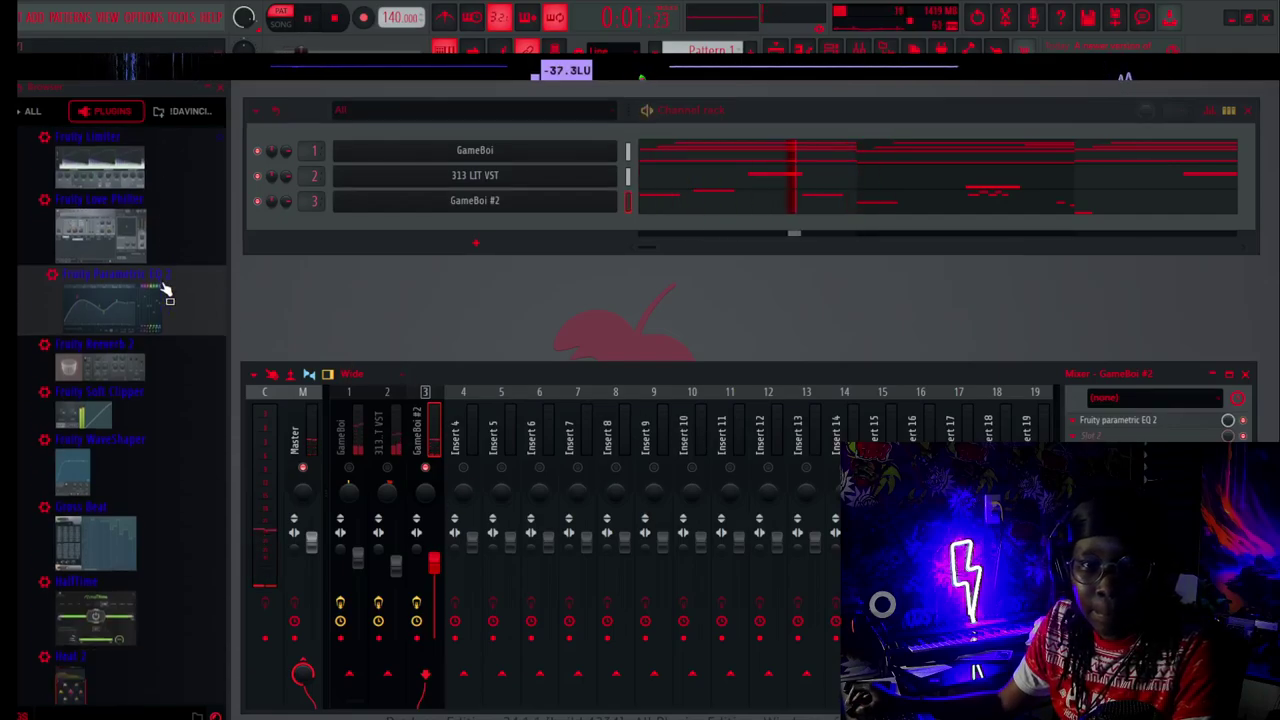
left_click(108, 230)
left_click_drag(1140, 437, 1140, 437)
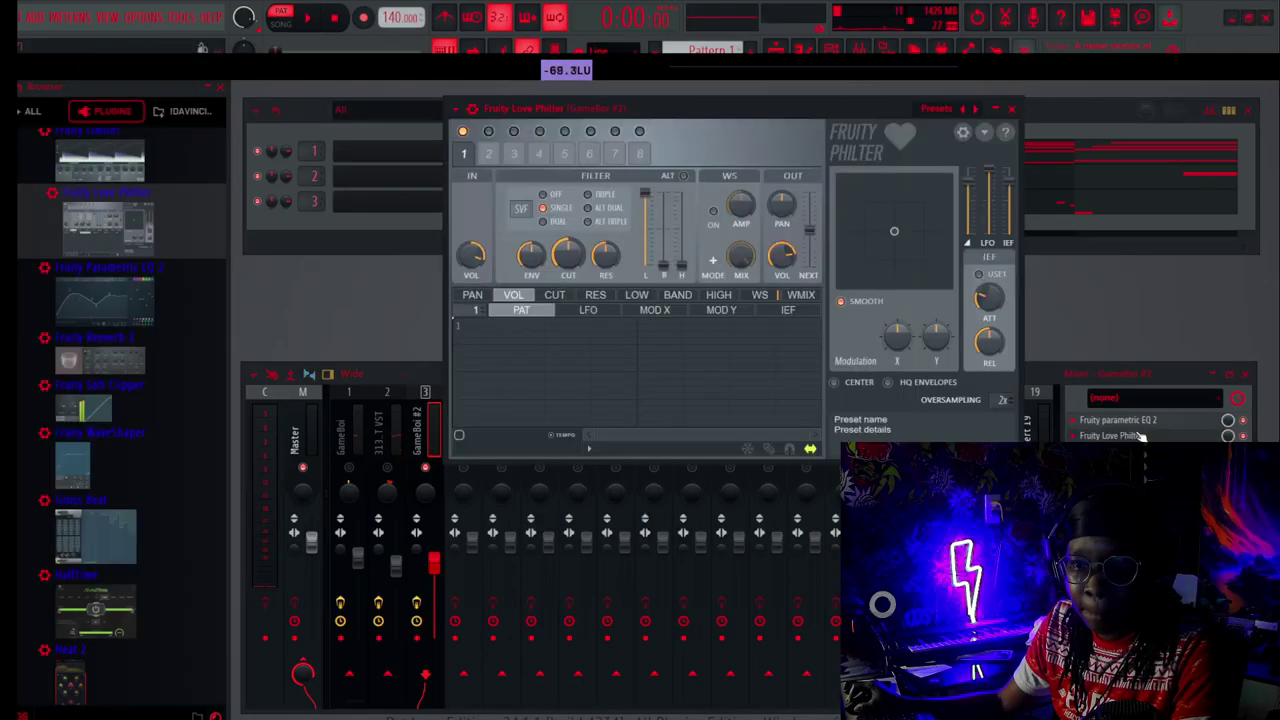
left_click_drag(676, 108, 548, 131)
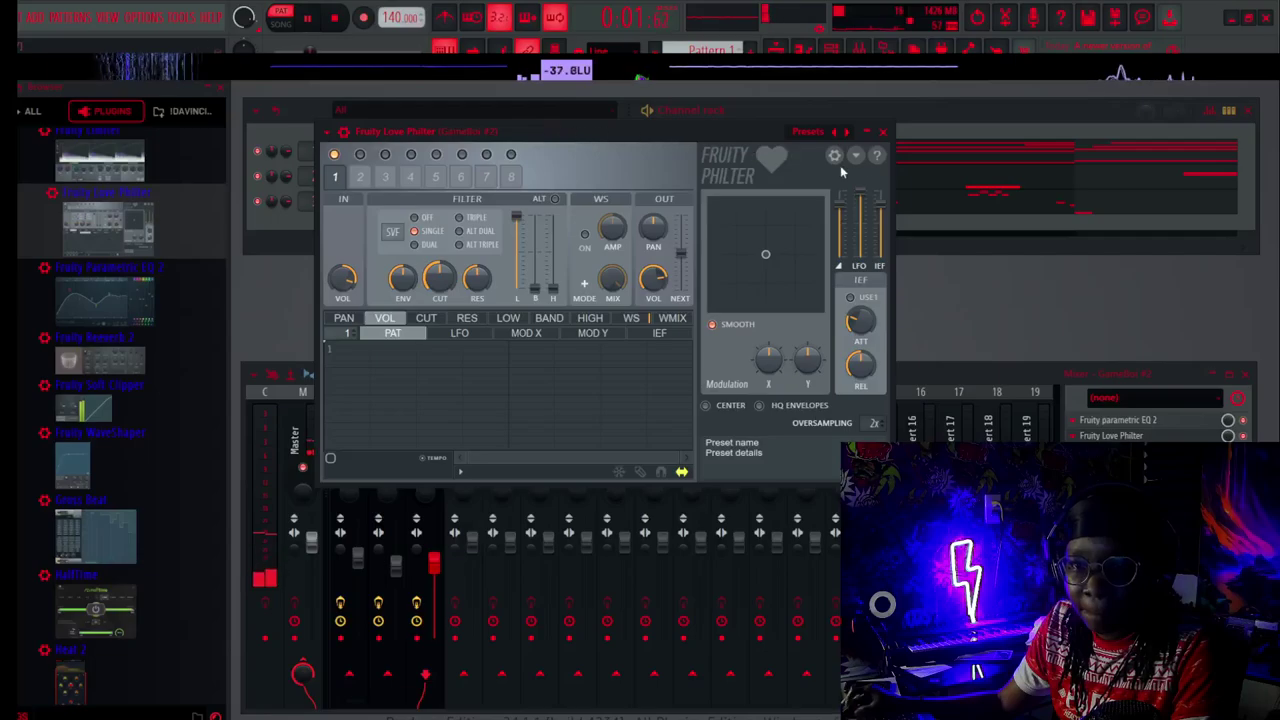
left_click(882, 133)
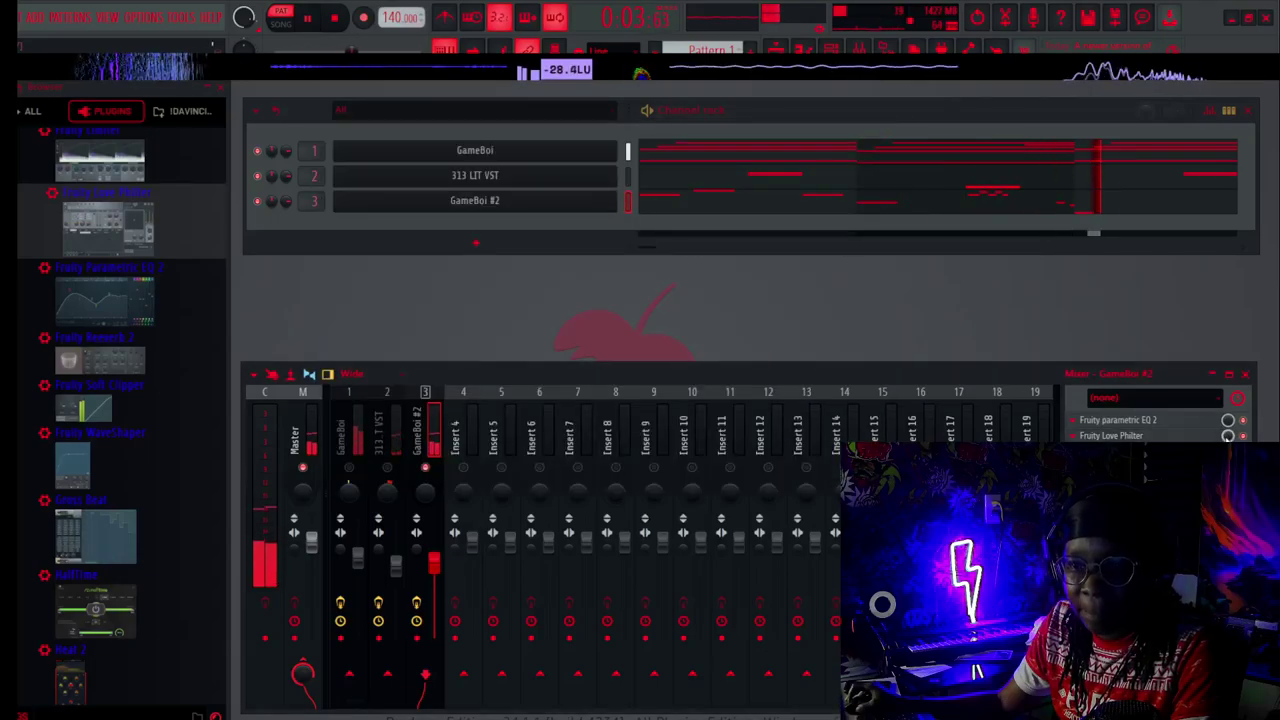
key("space")
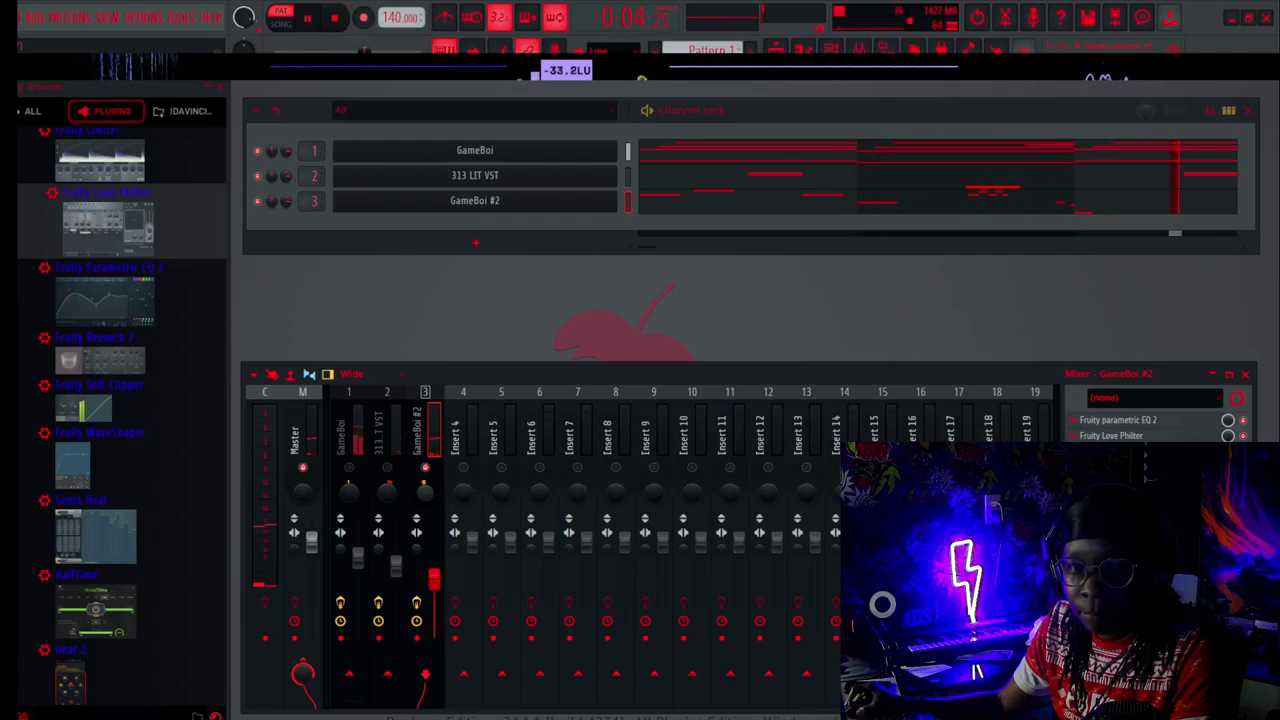
Unmute the 313 LIT VST and GameBoi mixer tracks during playback, lower both their levels, and raise GameBoi #2's level.
key("space")
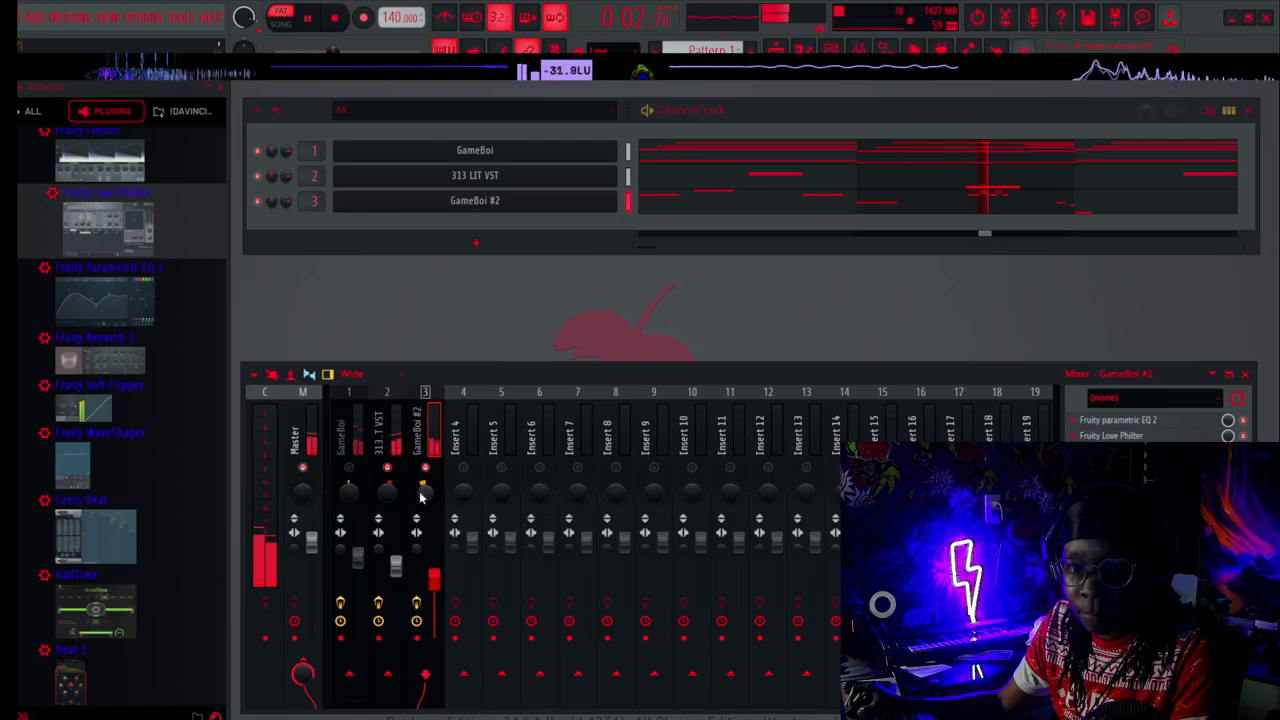
left_click(389, 493)
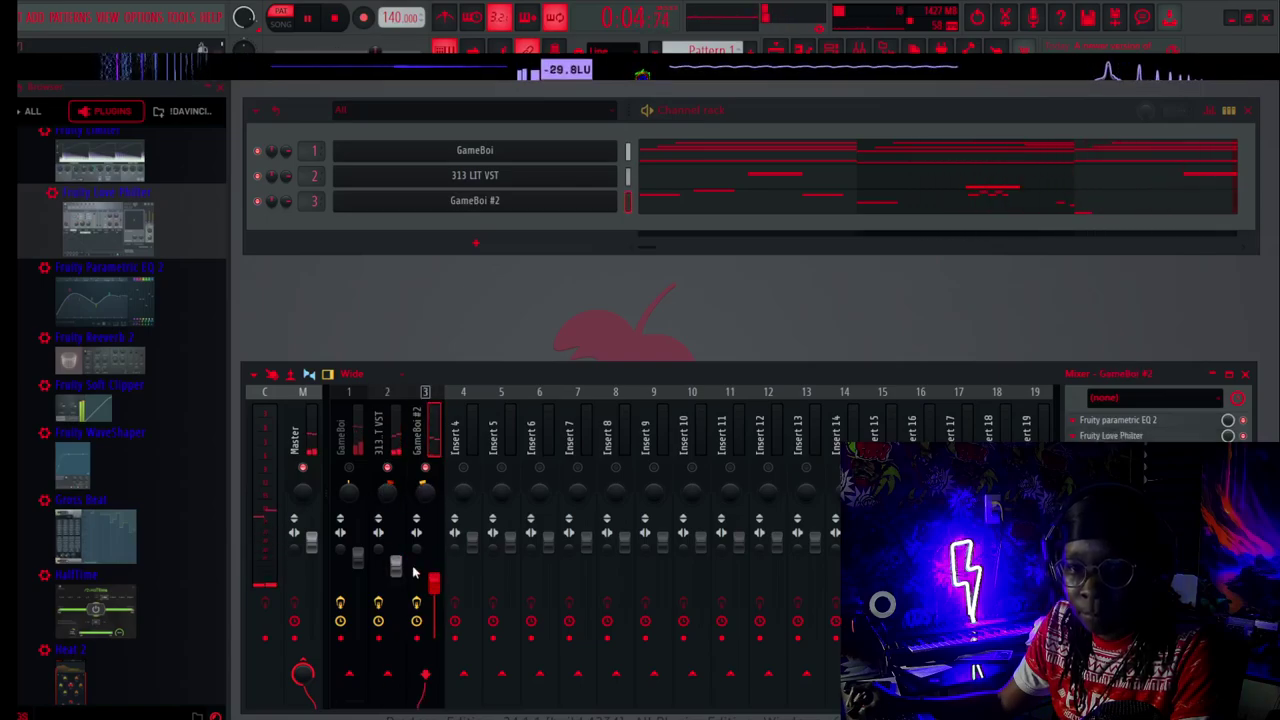
left_click(356, 482)
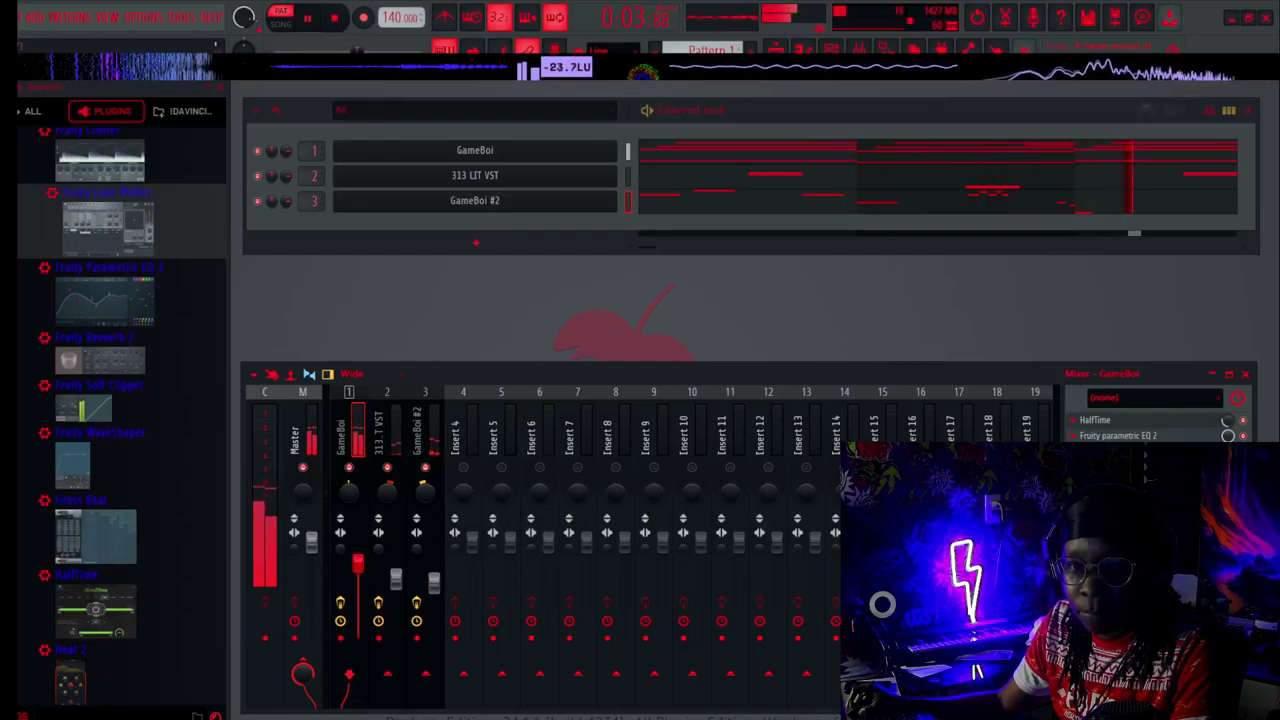
left_click(396, 576)
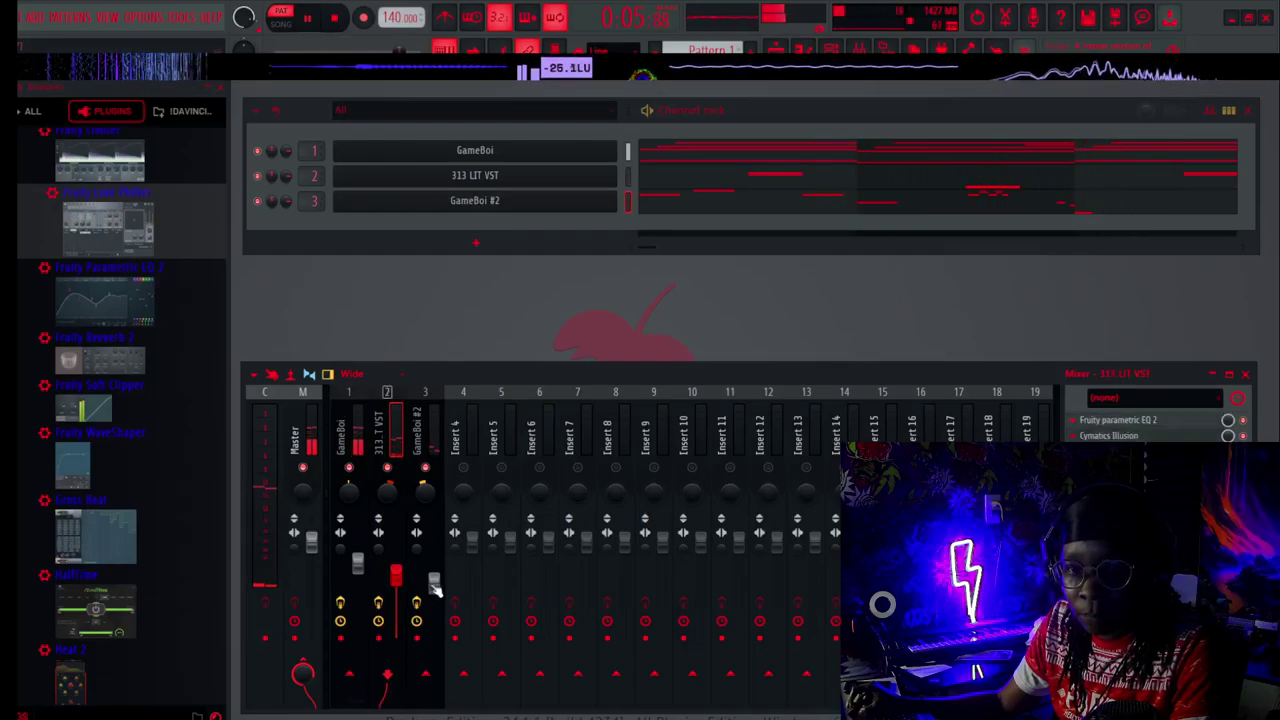
left_click(435, 585)
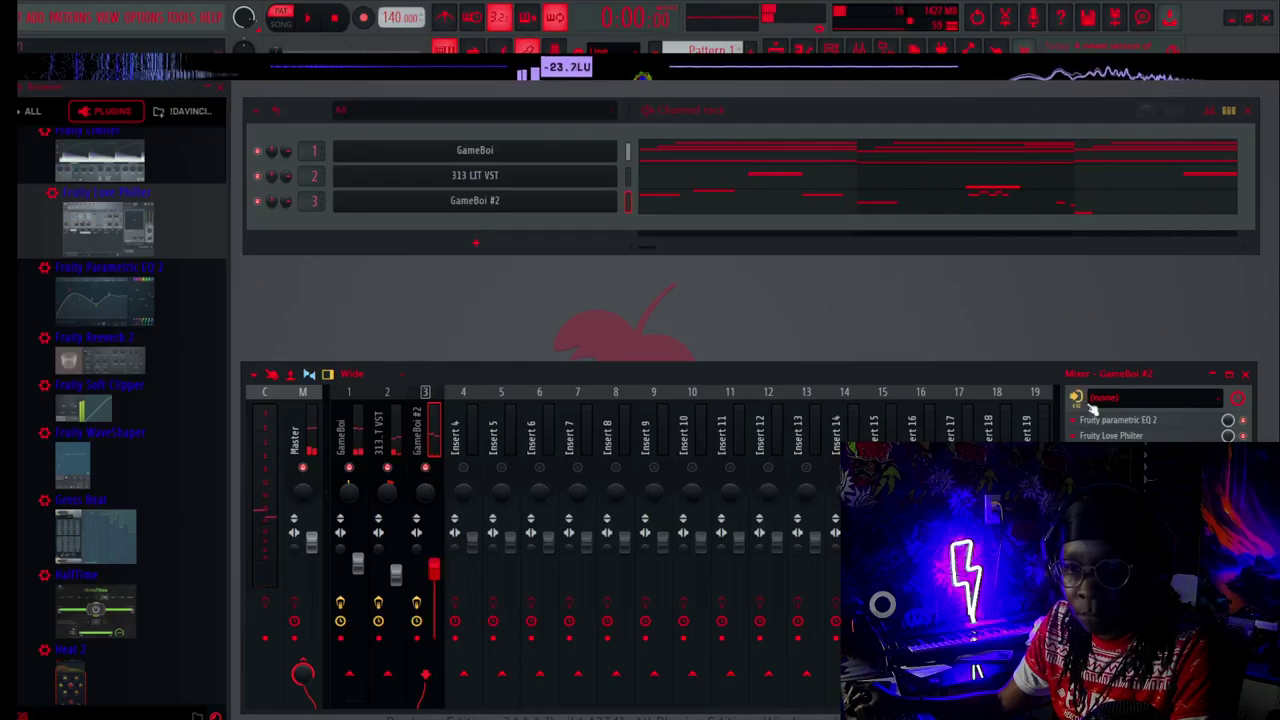
Load Spreader from the Mixer GoTo effects into the third effect slot of the GameBoi #2 track, audition it, and close its window.
left_click(1073, 451)
left_click(1091, 283)
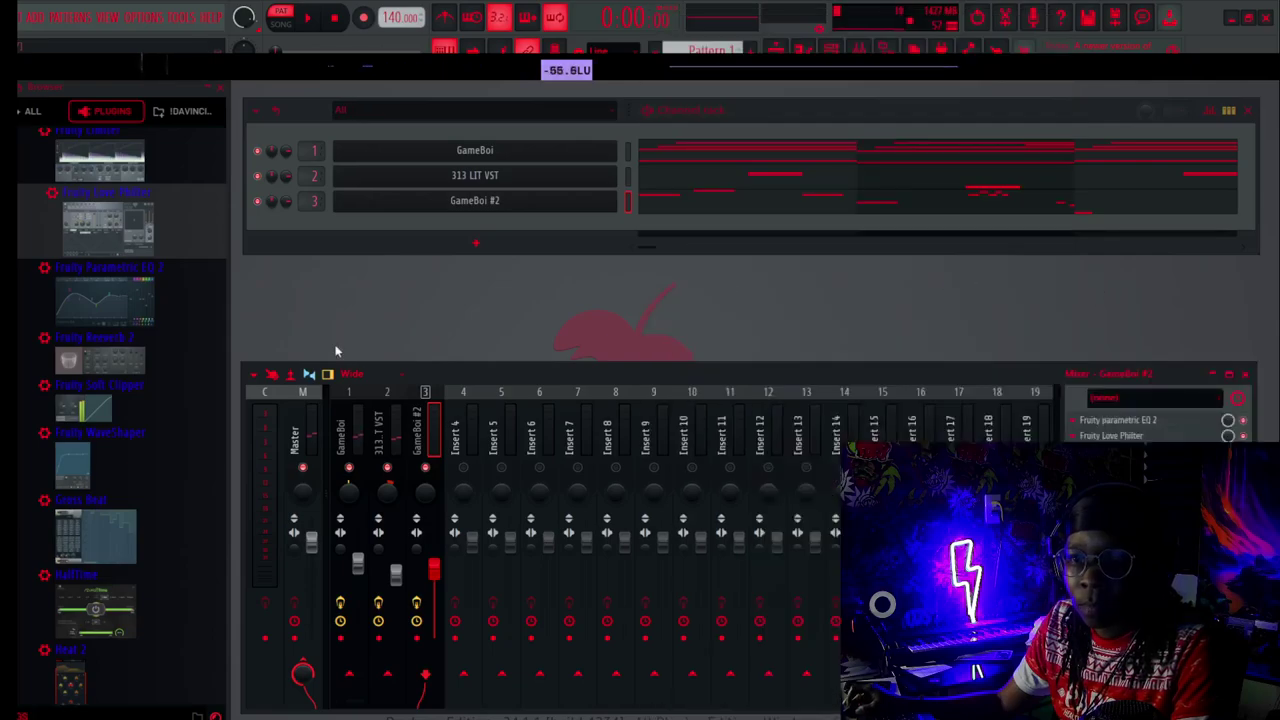
scroll(140, 405, "down", 10)
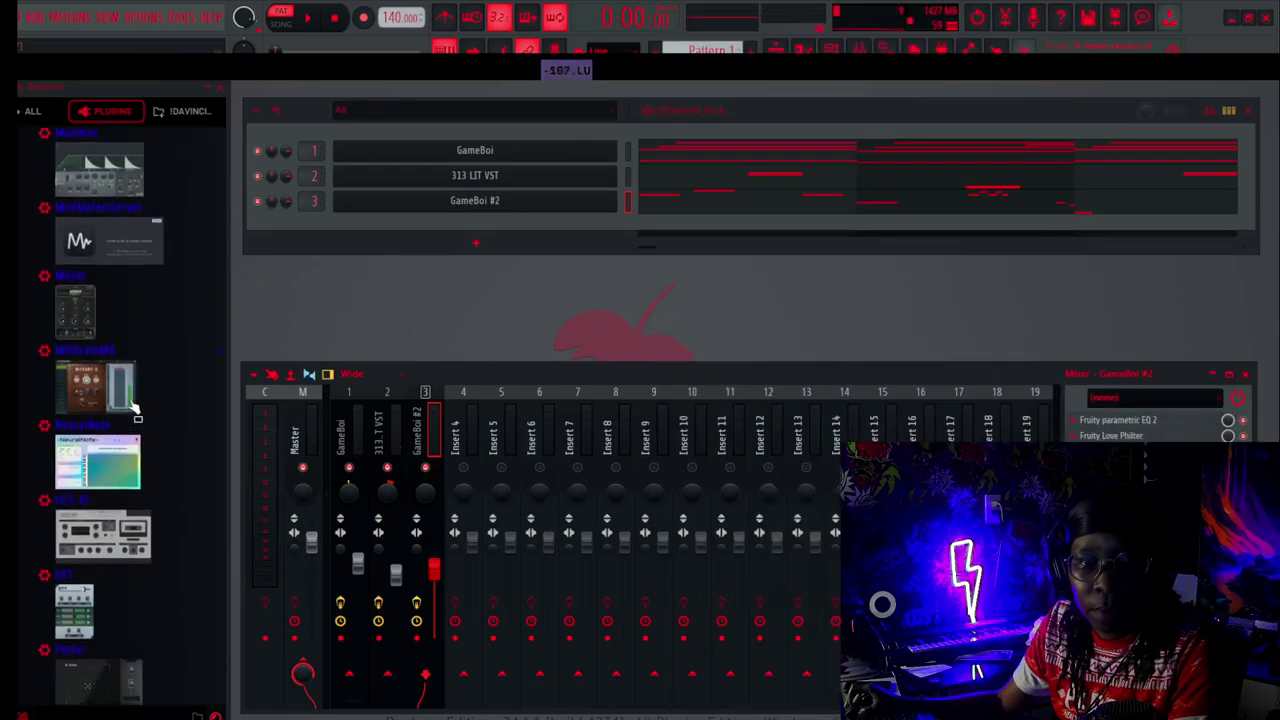
scroll(130, 437, "down", 5)
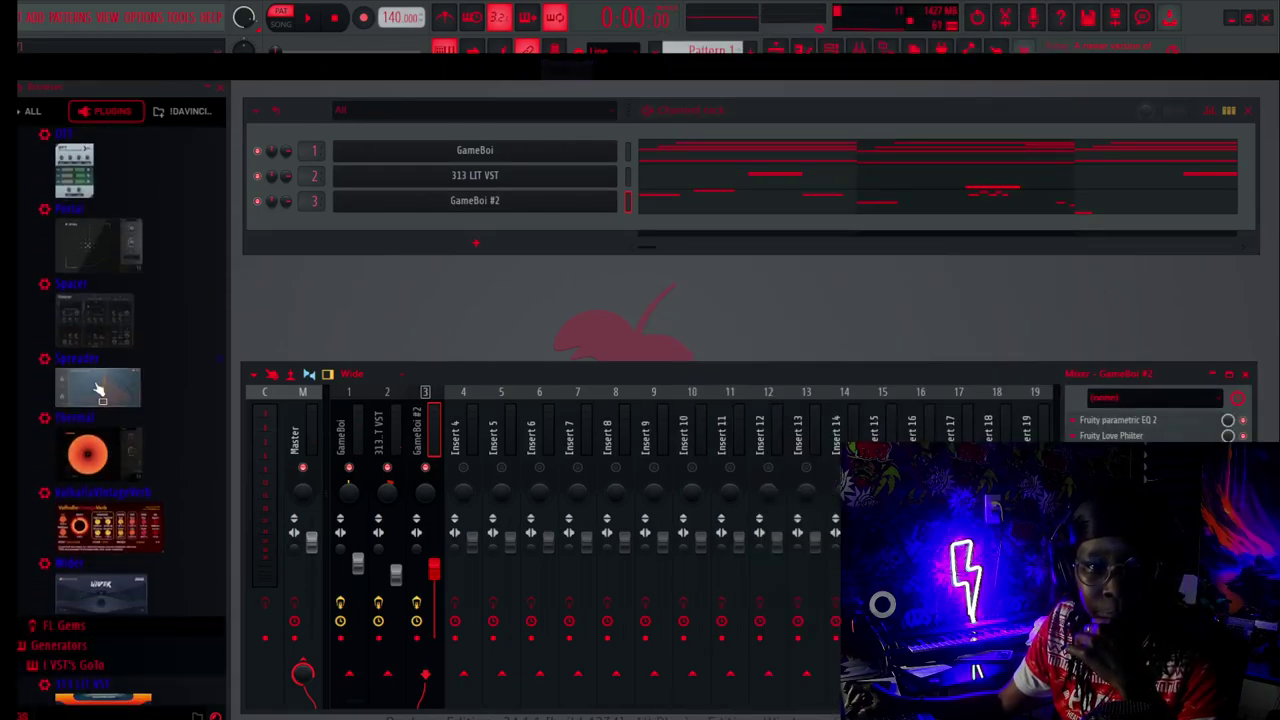
left_click_drag(99, 390, 1002, 434)
left_click_drag(1100, 452, 1112, 455)
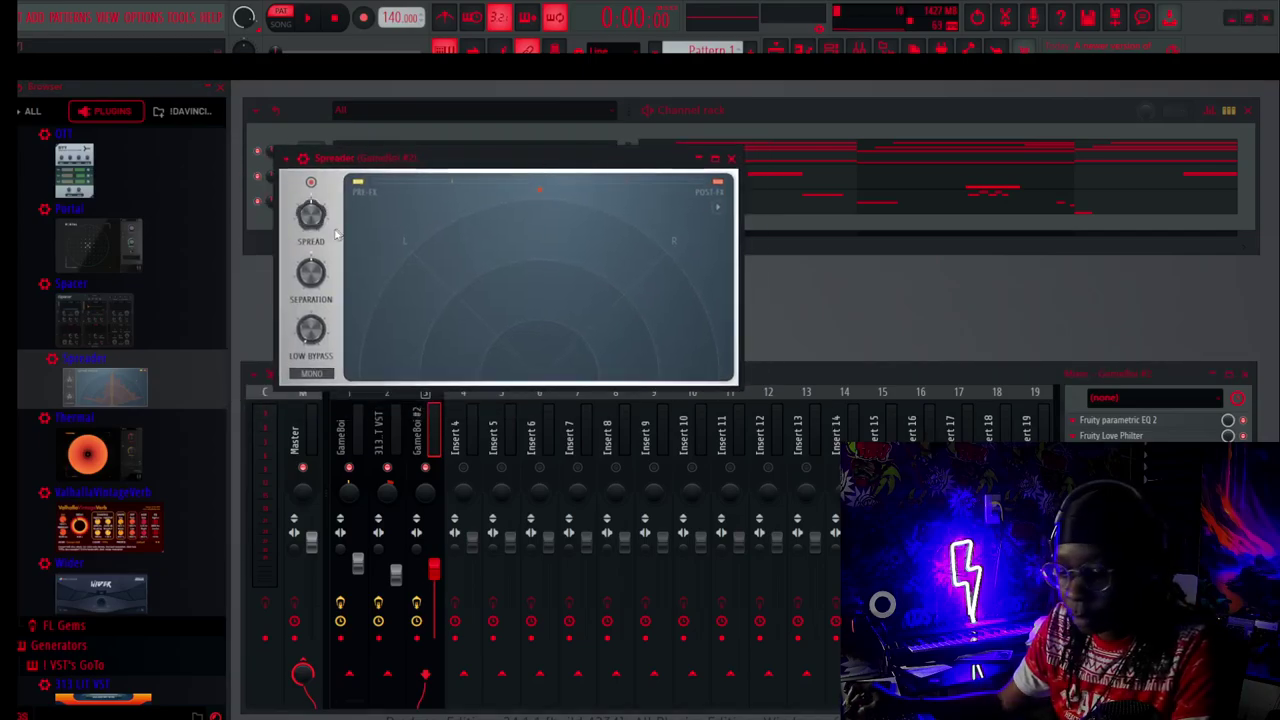
key("space")
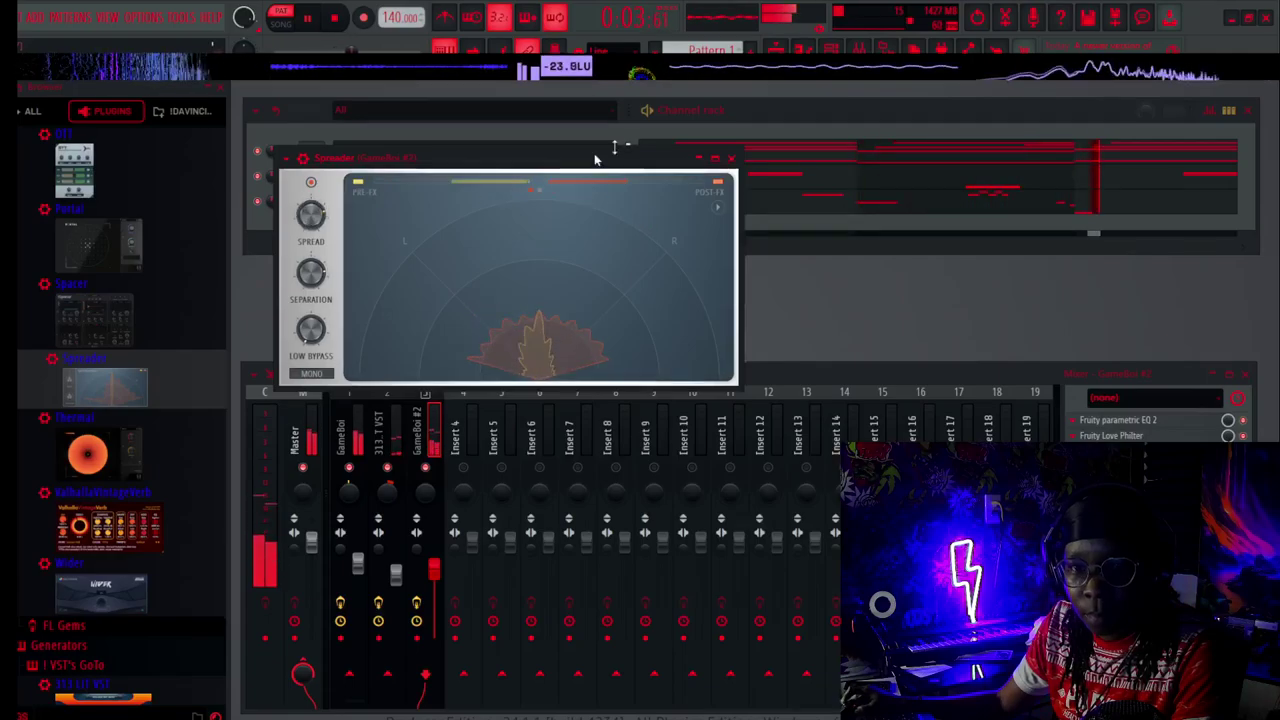
left_click(730, 158)
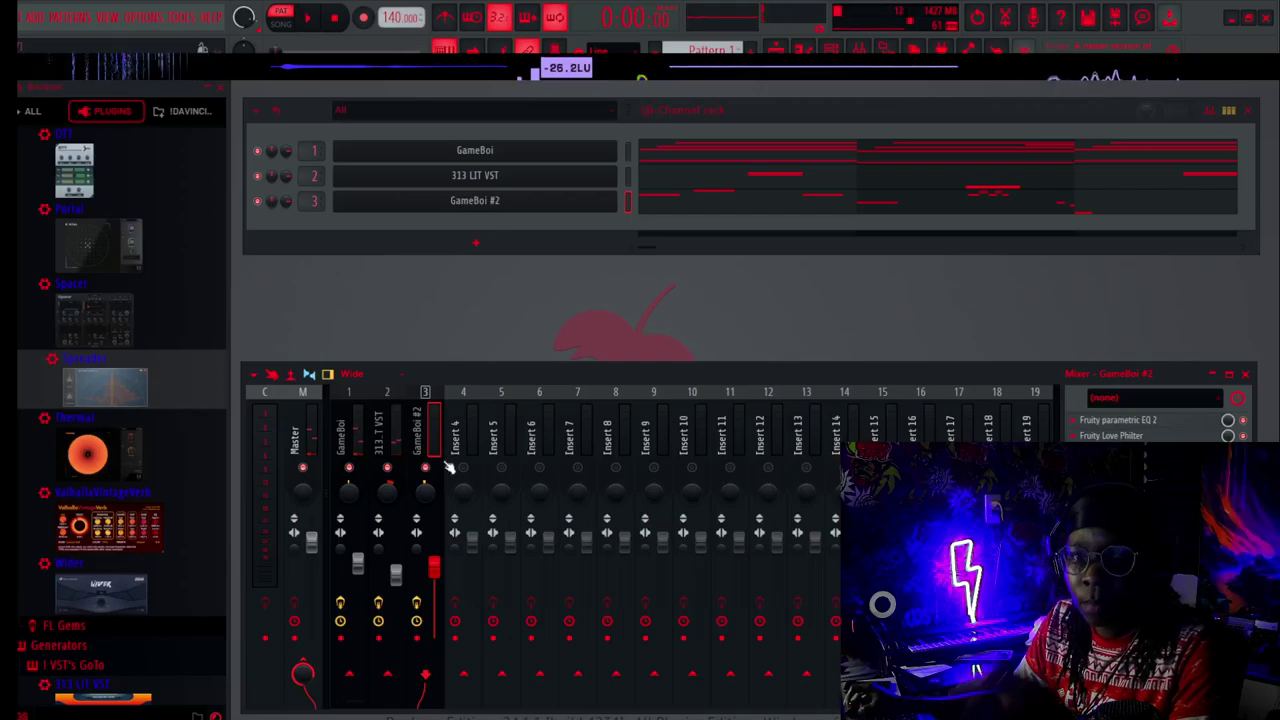
key("space")
Add CMI V from the VST's GoTo generators to the channel rack as a new instrument channel.
left_click(447, 249)
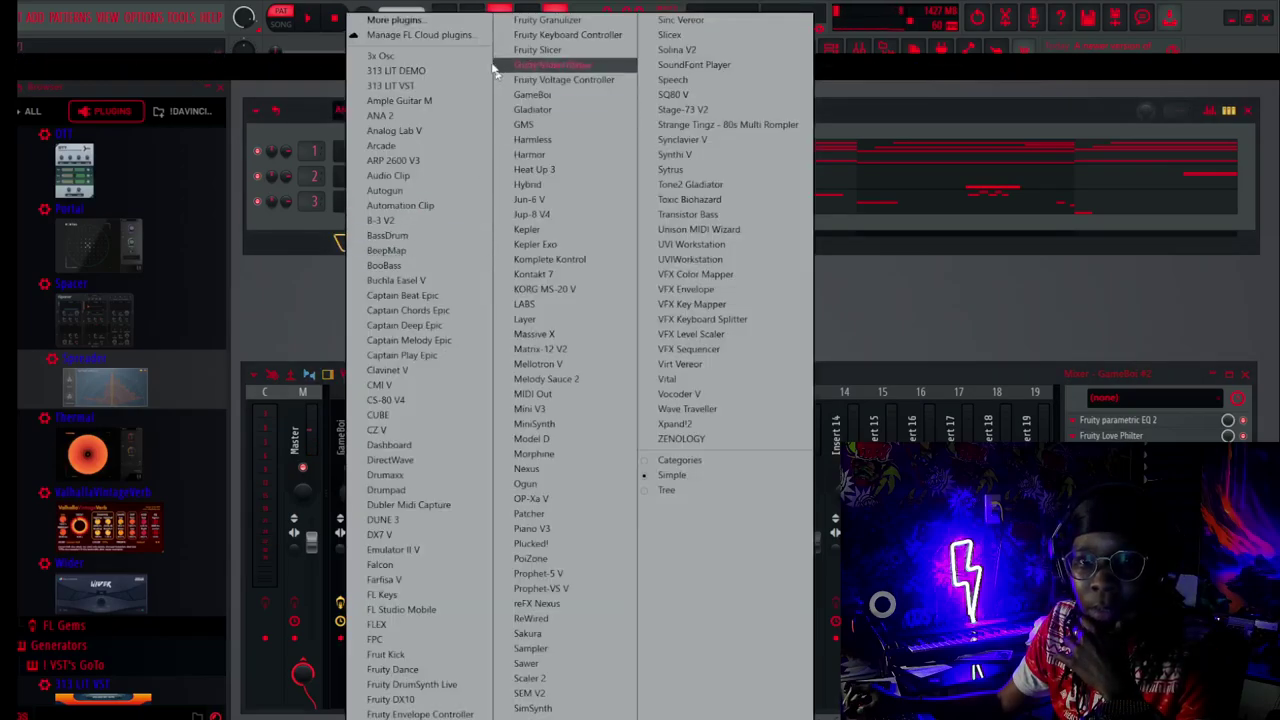
left_click(278, 294)
scroll(85, 315, "up", 5)
scroll(90, 312, "up", 15)
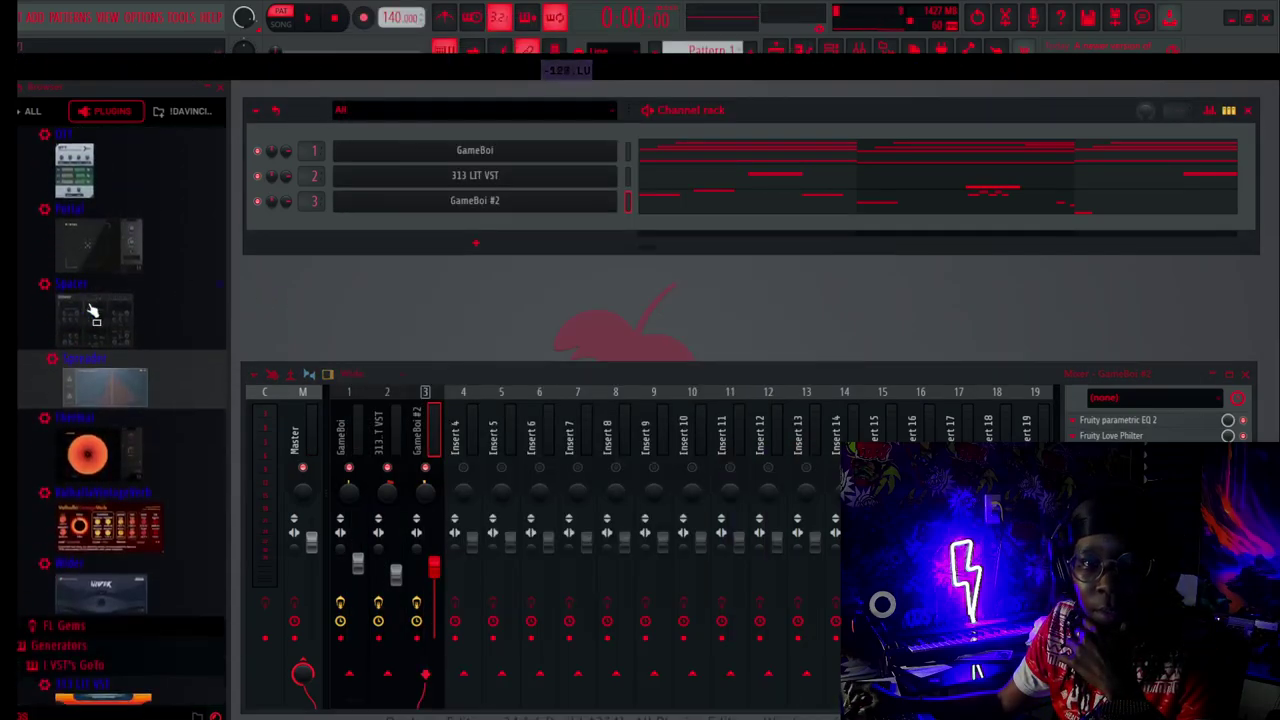
scroll(93, 312, "up", 3)
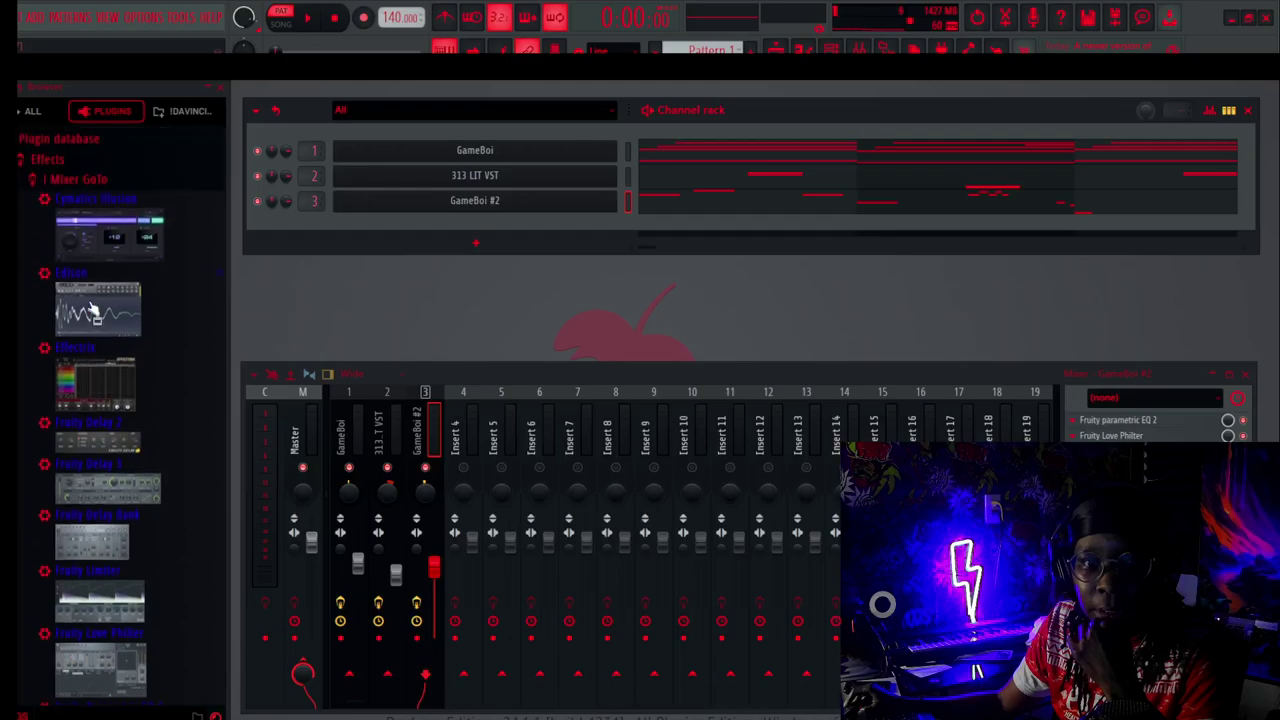
left_click(60, 183)
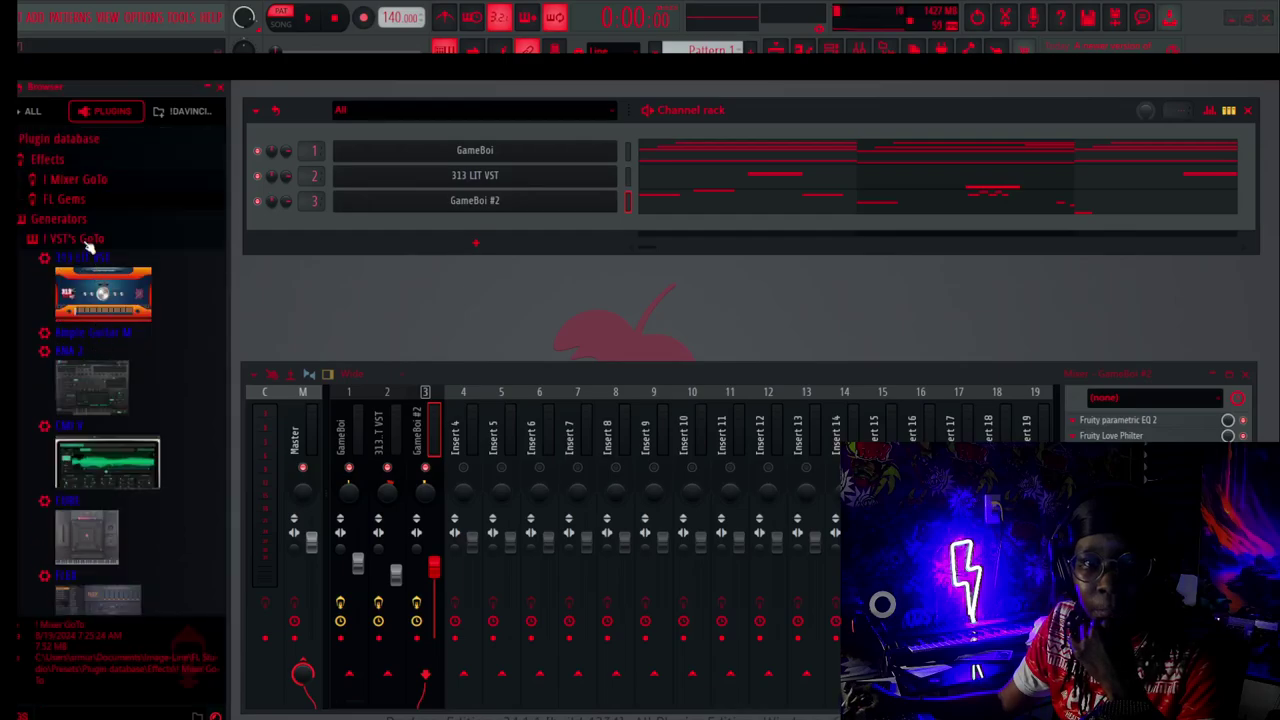
scroll(94, 343, "down", 8)
scroll(94, 345, "up", 8)
scroll(97, 343, "down", 6)
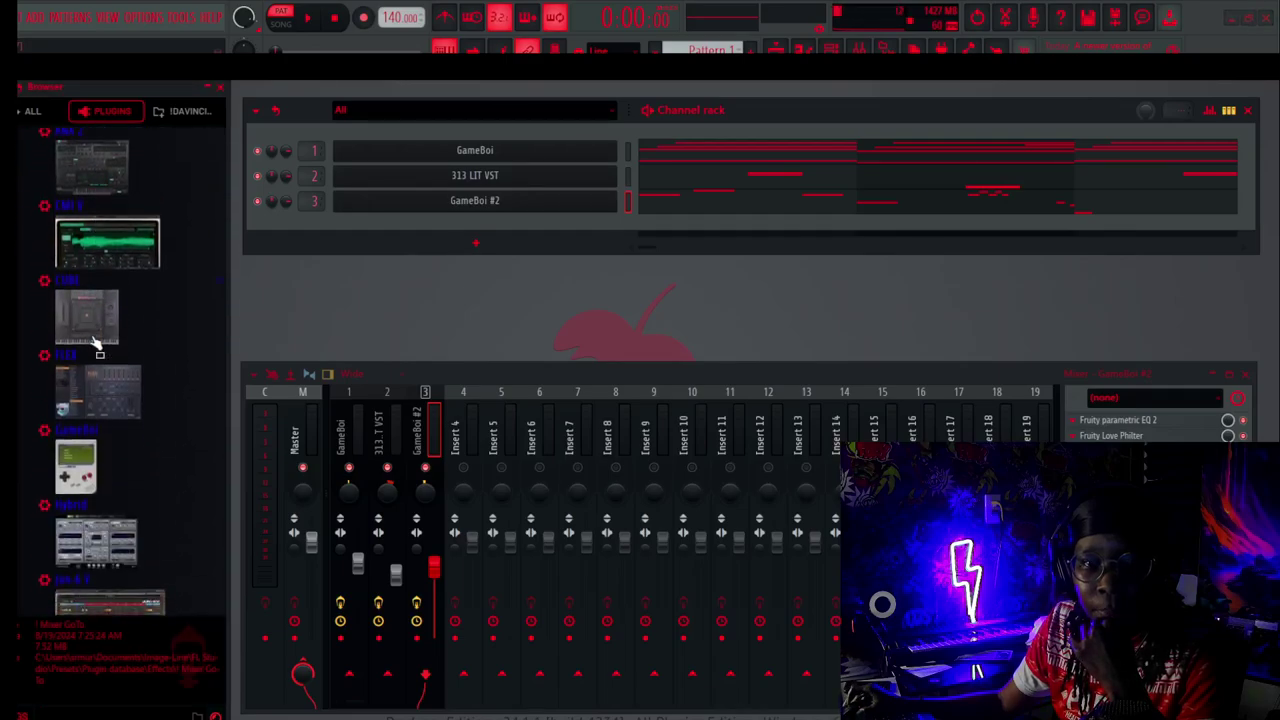
scroll(97, 343, "up", 2)
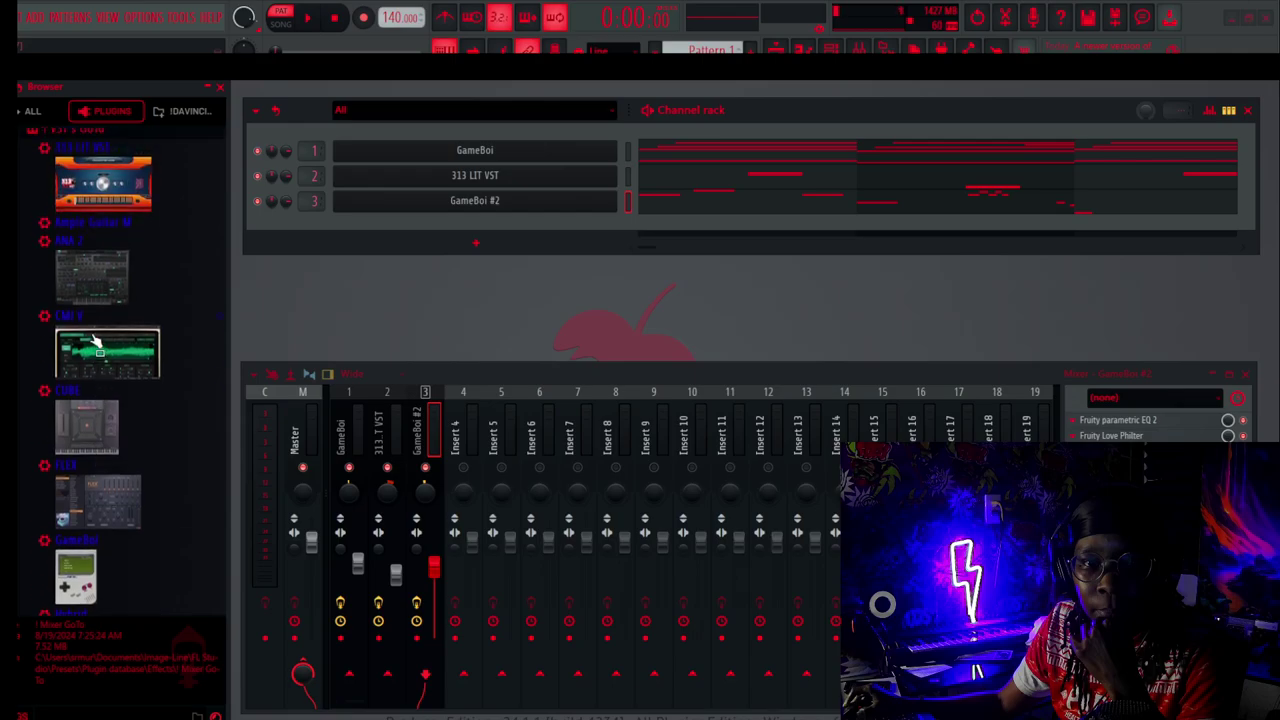
scroll(97, 343, "down", 5)
scroll(97, 343, "up", 6)
left_click_drag(105, 458, 443, 227)
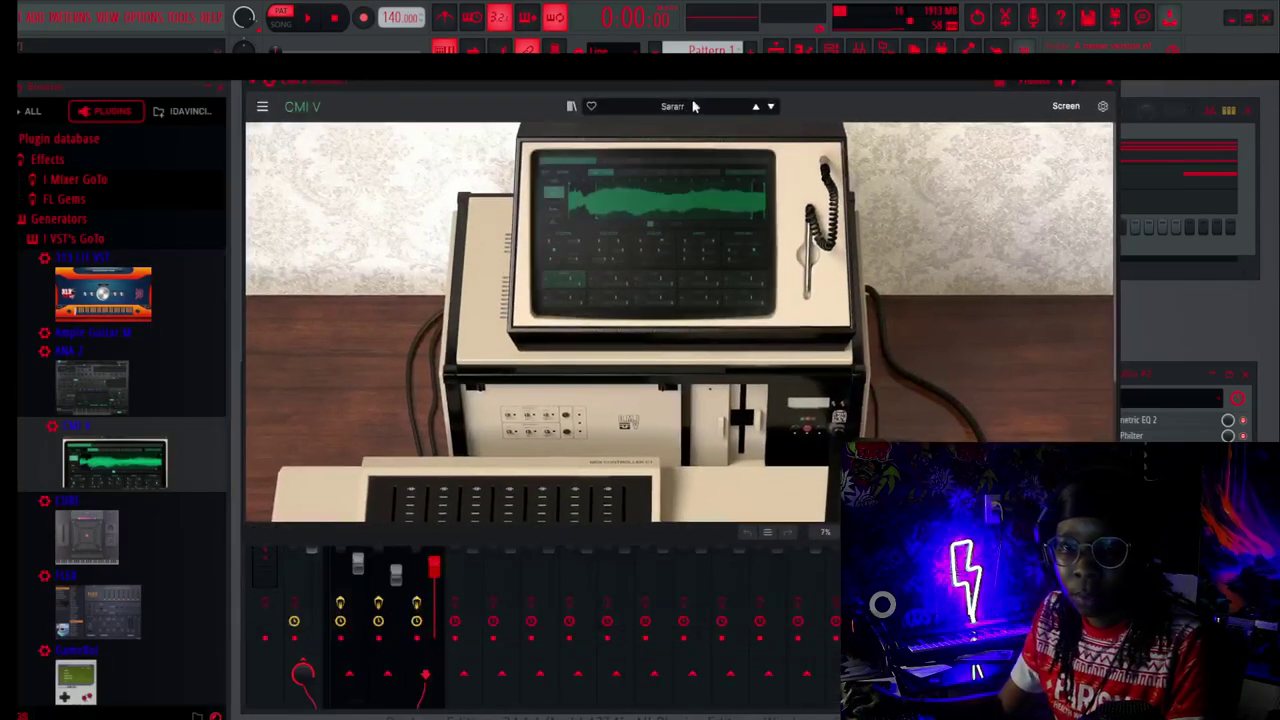
Try the CMI V presets 106 and Four and Analog Section, then close the instrument's window.
left_click(687, 107)
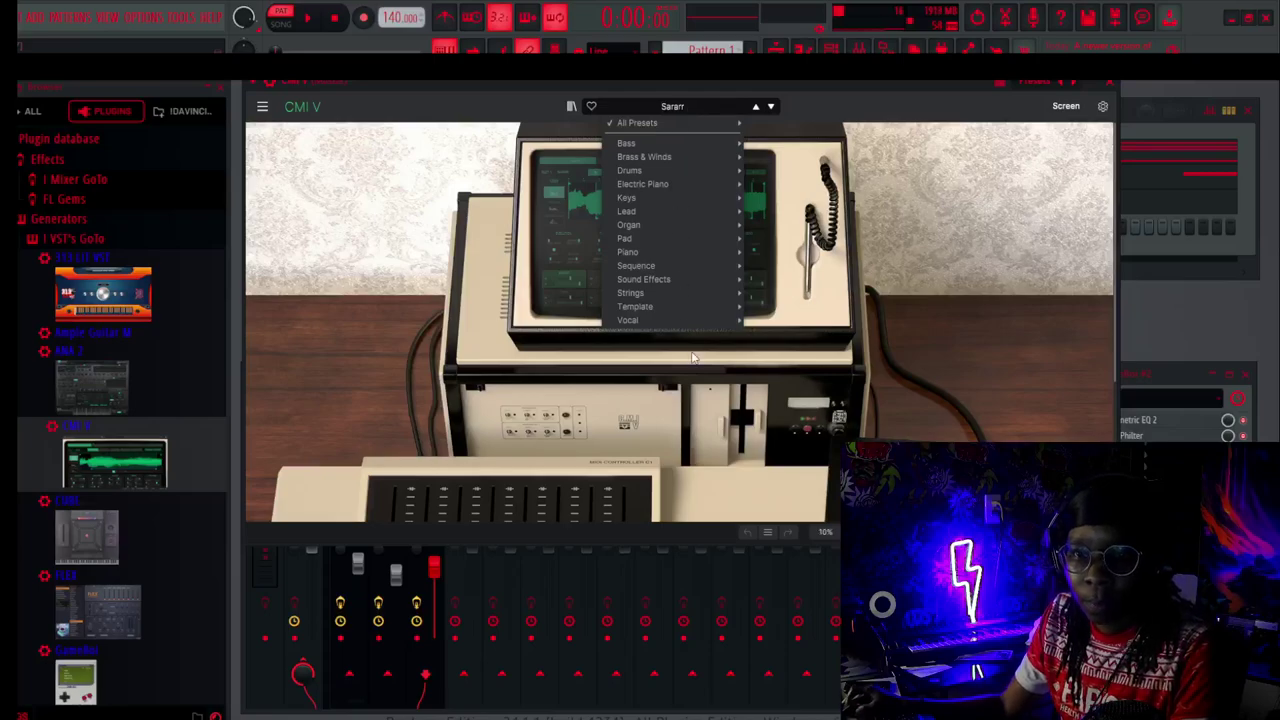
mouse_move(668, 157)
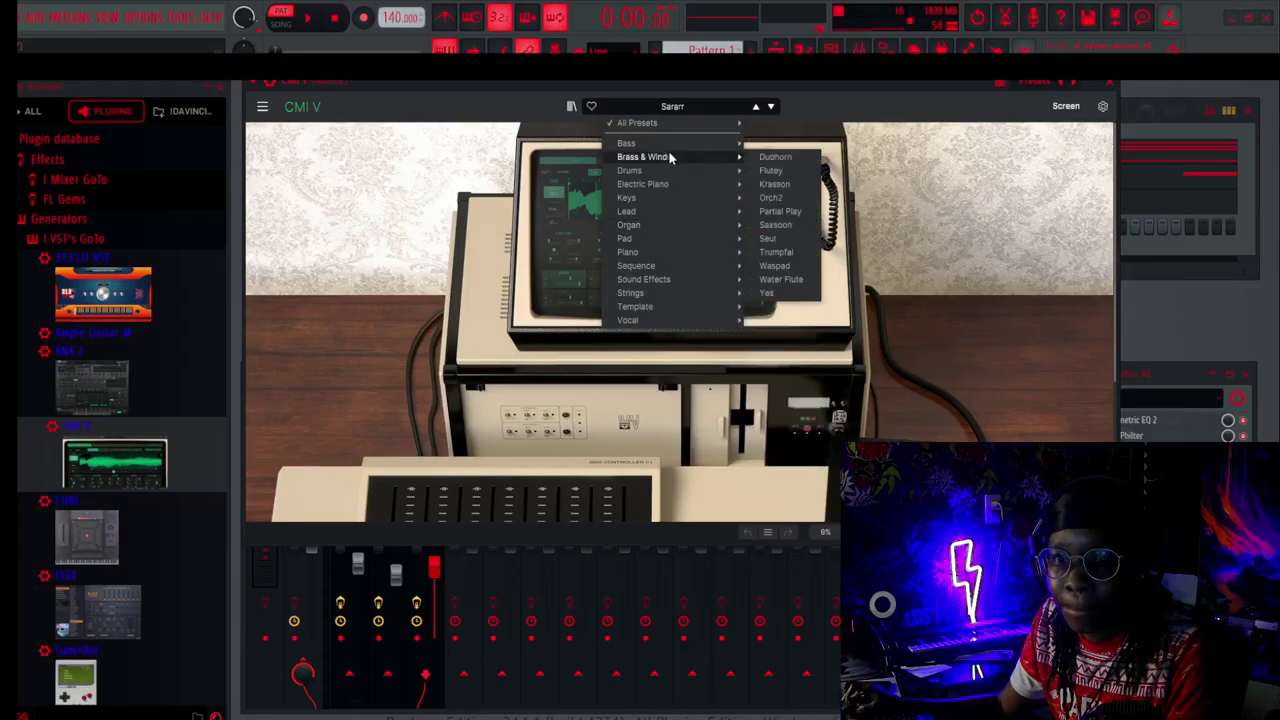
mouse_move(741, 199)
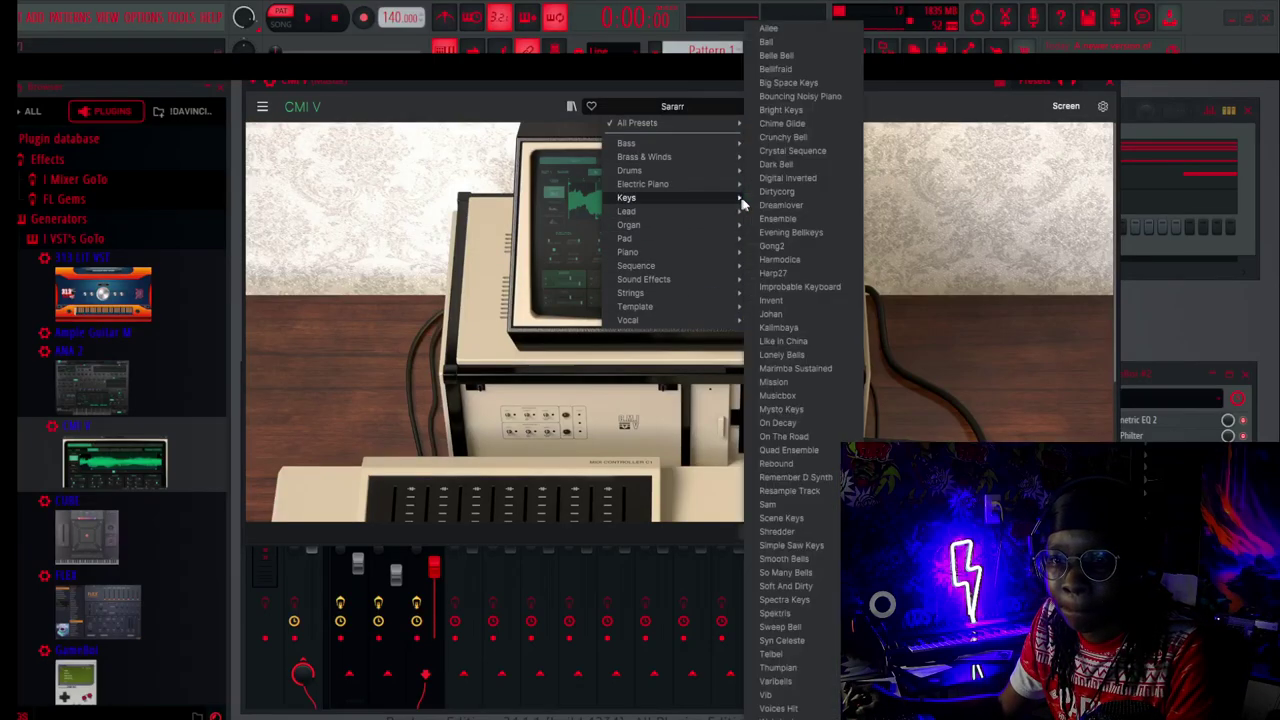
mouse_move(695, 211)
left_click(752, 208)
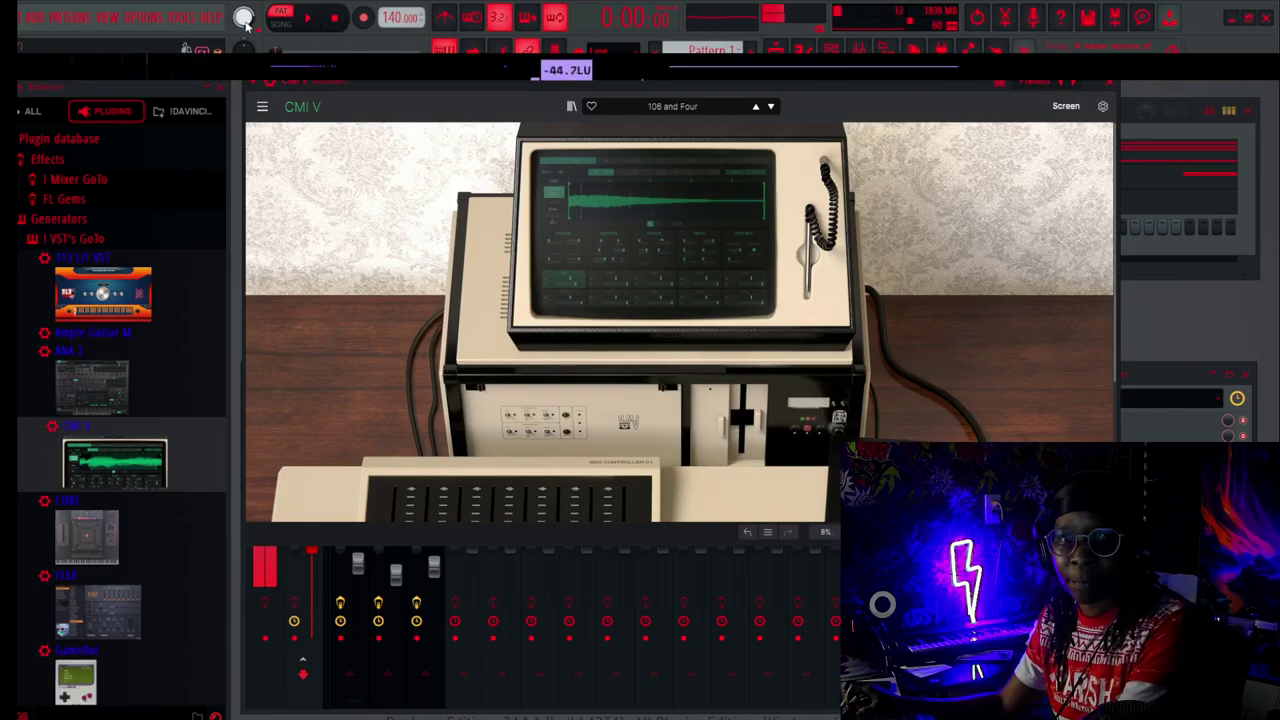
left_click(771, 107)
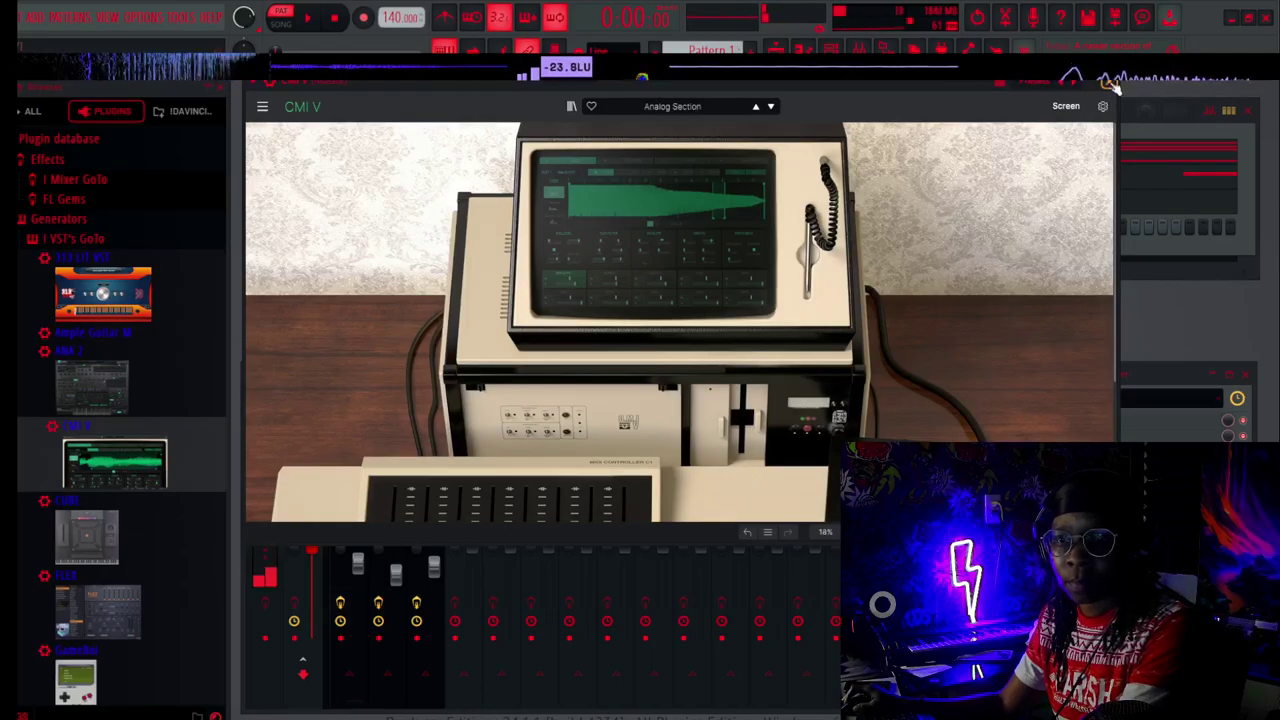
left_click(1108, 84)
Play the pattern and examine the GameBoi chord notes in the piano roll, then close the piano roll.
left_click(308, 18)
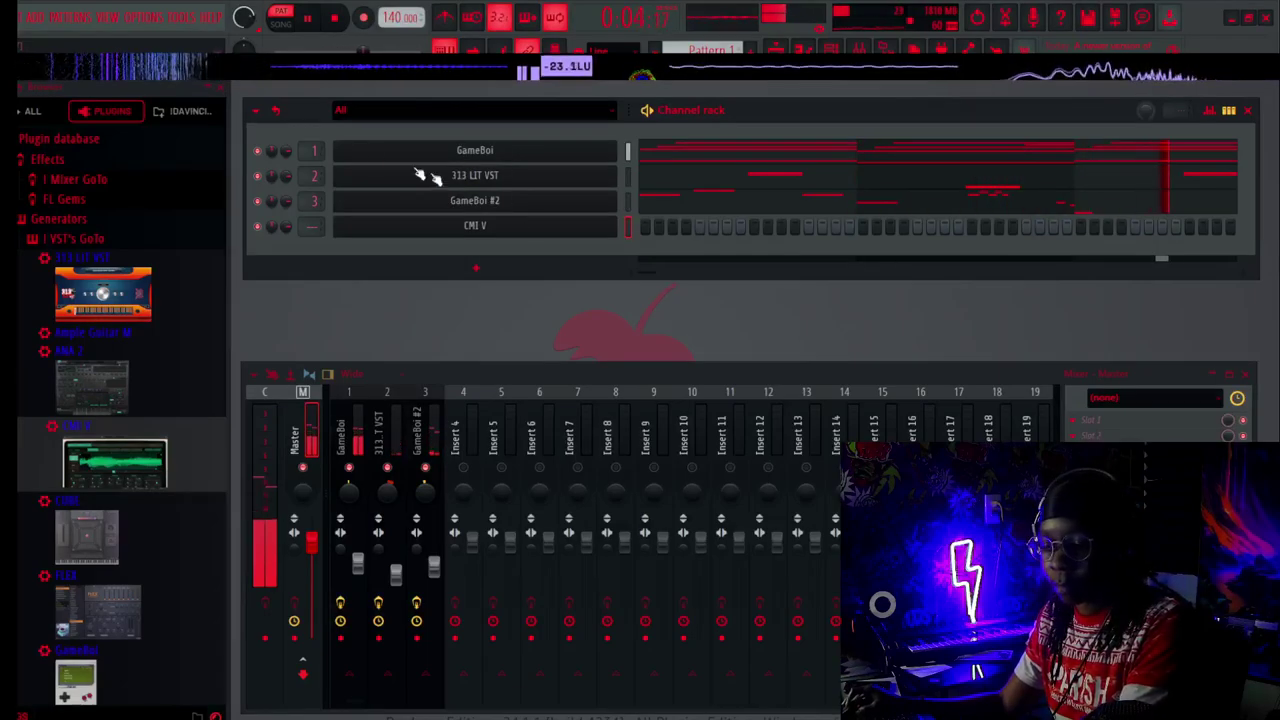
right_click(614, 224)
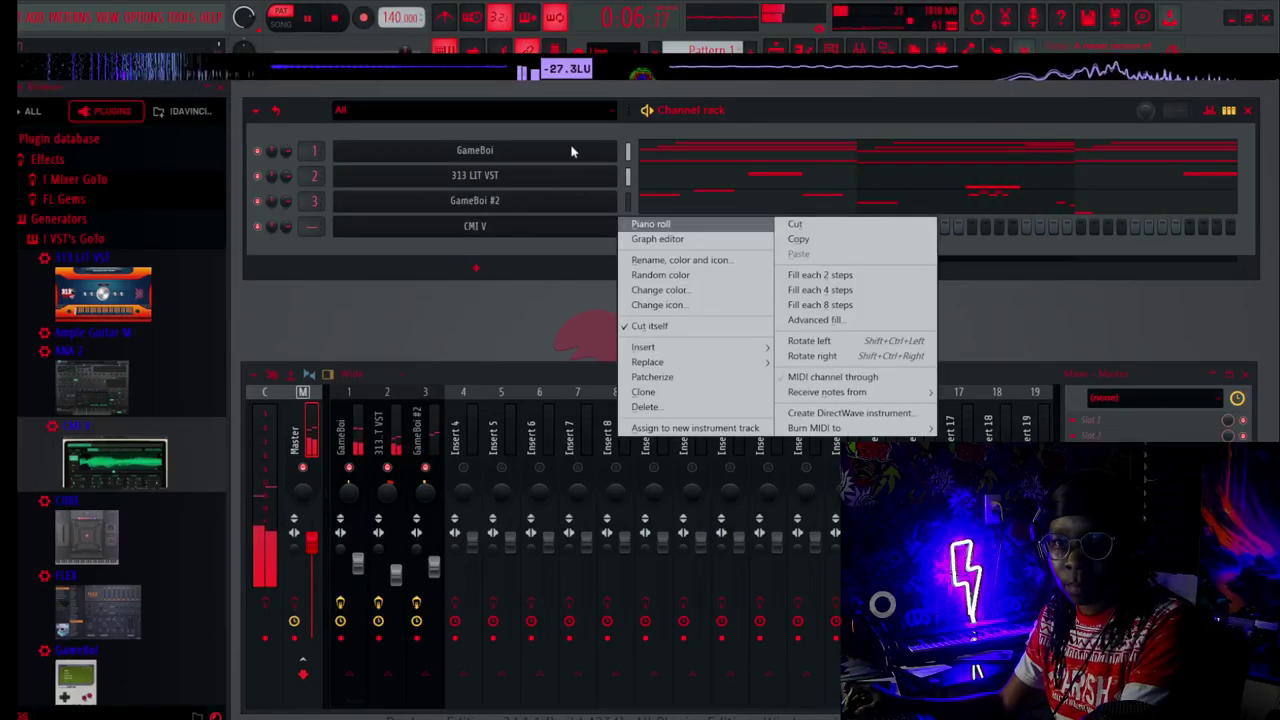
left_click(664, 226)
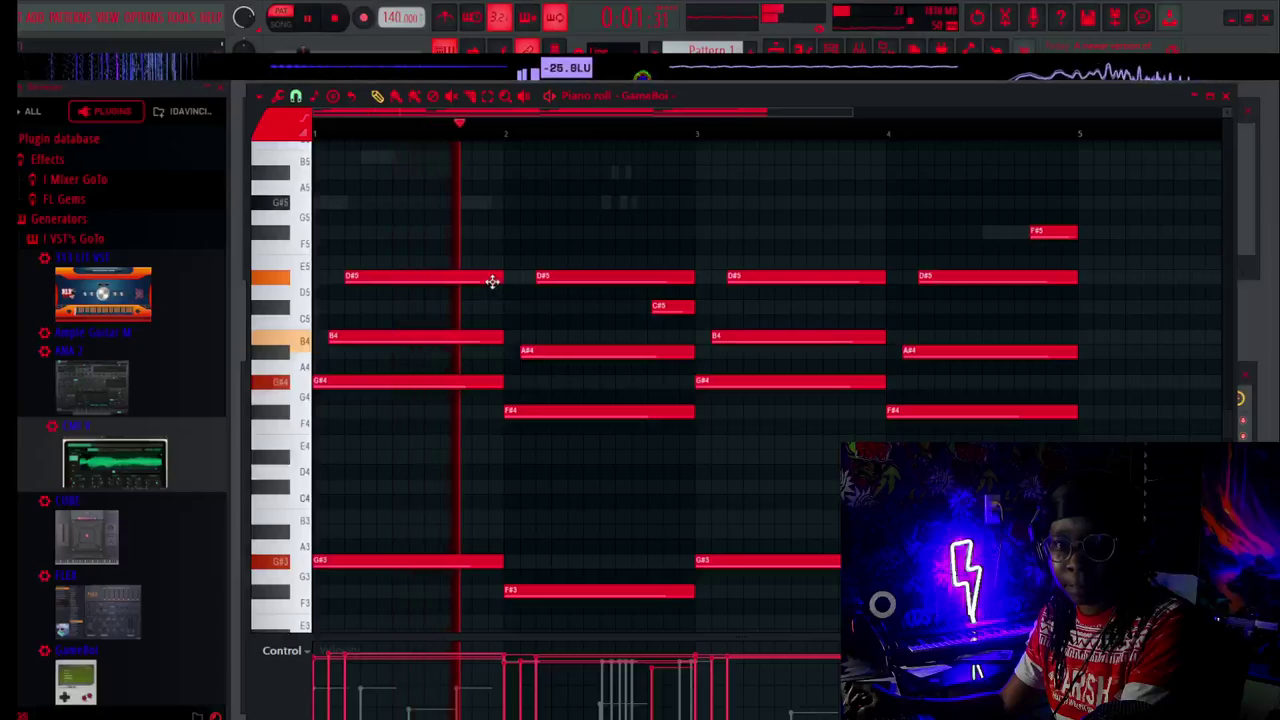
scroll(491, 280, "down", 2)
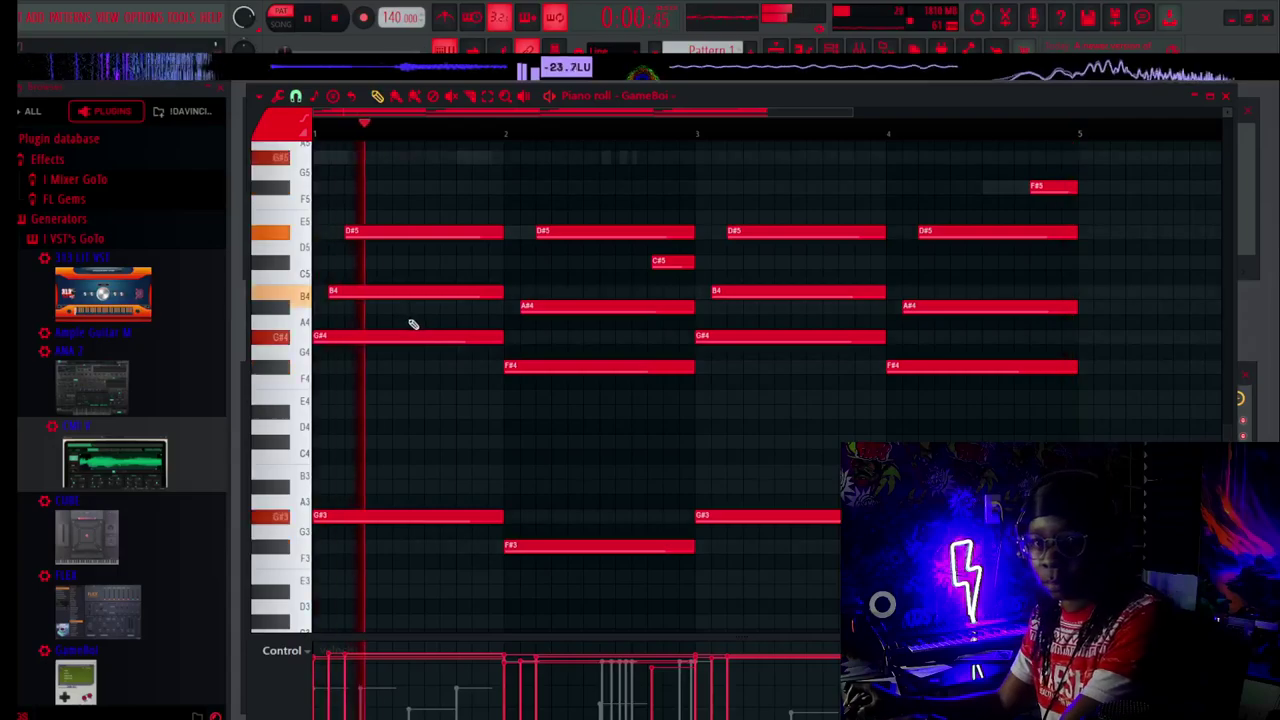
left_click(1225, 96)
Select and reopen the CMI V channel, advance its preset to Beautiful Day, and show the instrument's Screen view.
left_click(629, 230)
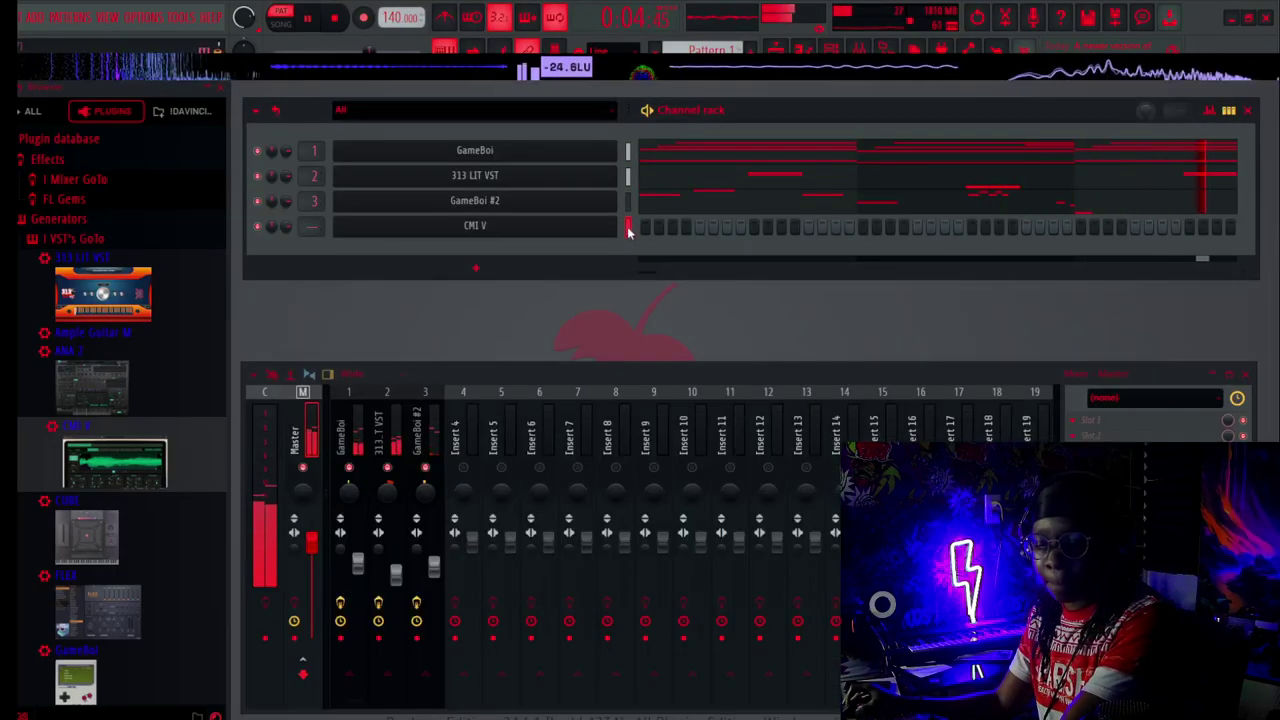
left_click(564, 228)
left_click(771, 108)
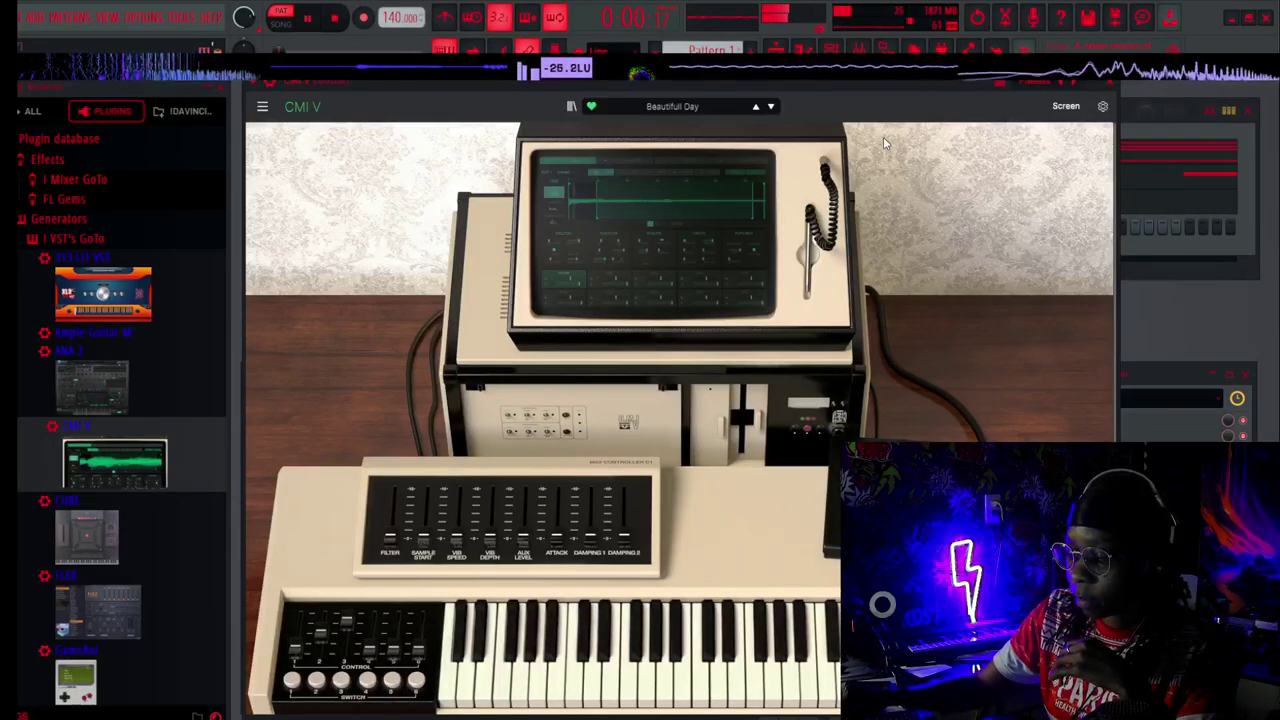
left_click(1060, 108)
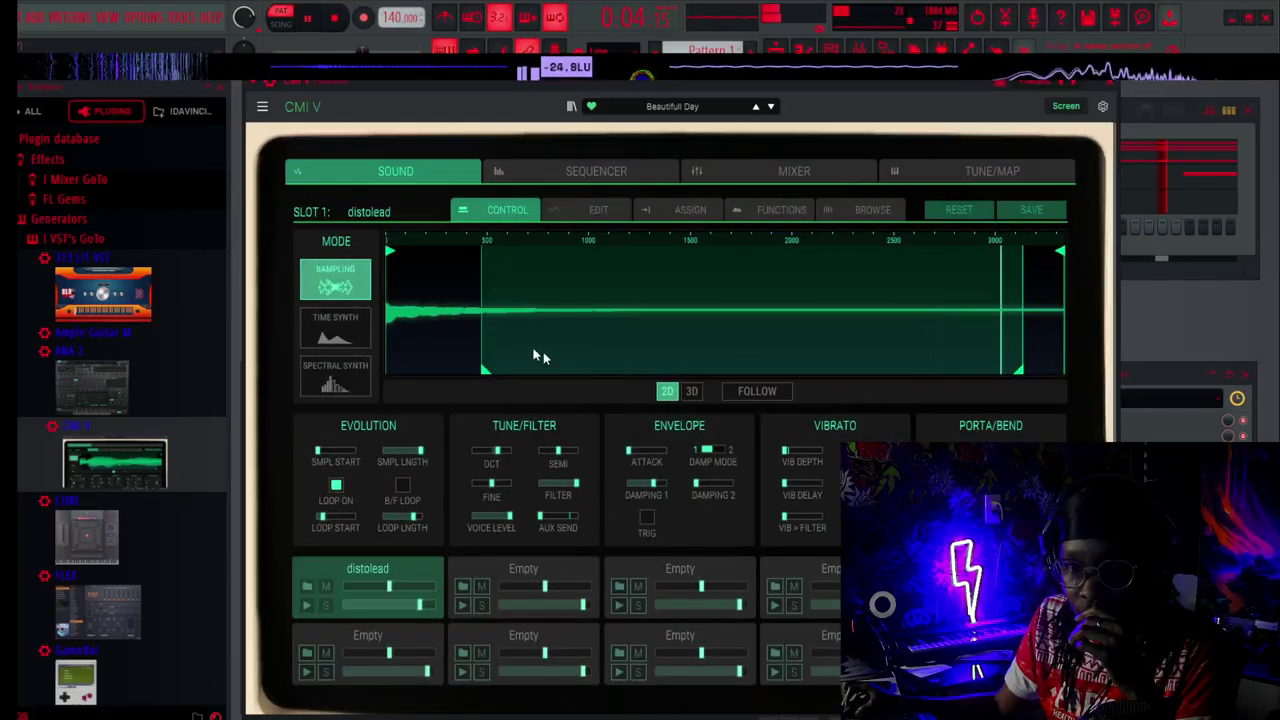
Try the Time Synth and Spectral Synth modes on CMI V's slot 1, then return it to Sampling.
left_click(345, 328)
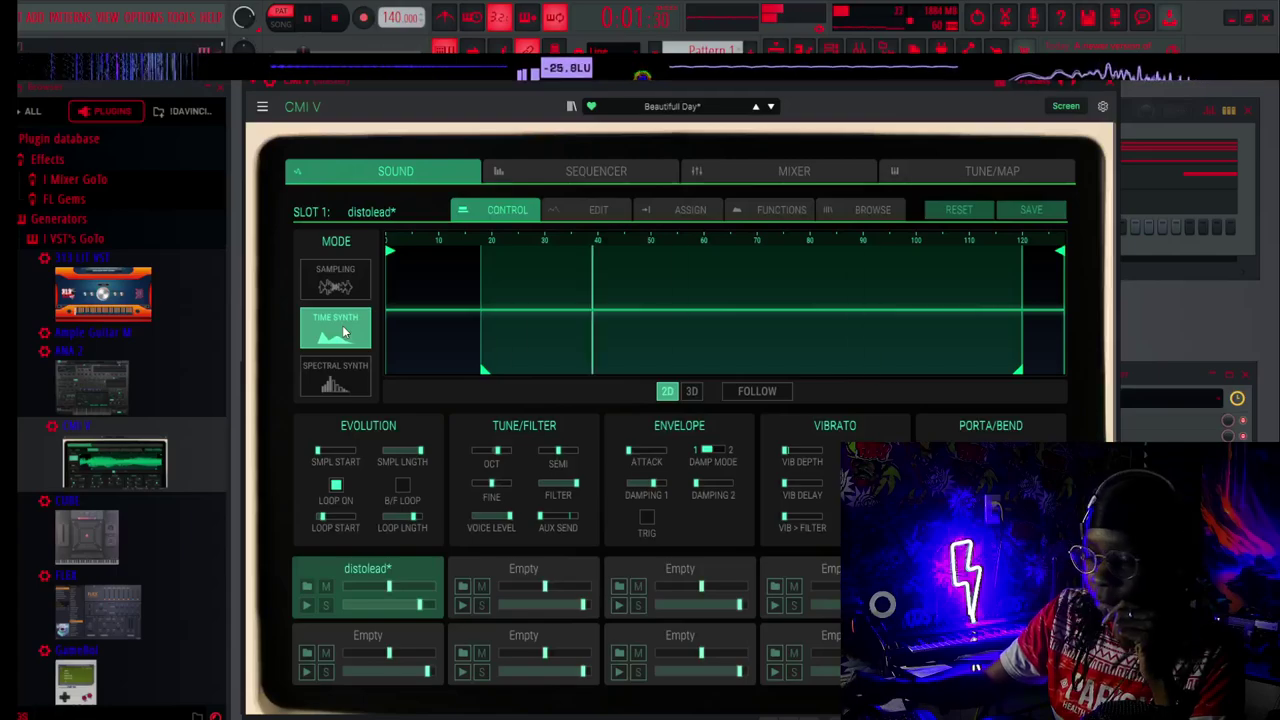
left_click(310, 384)
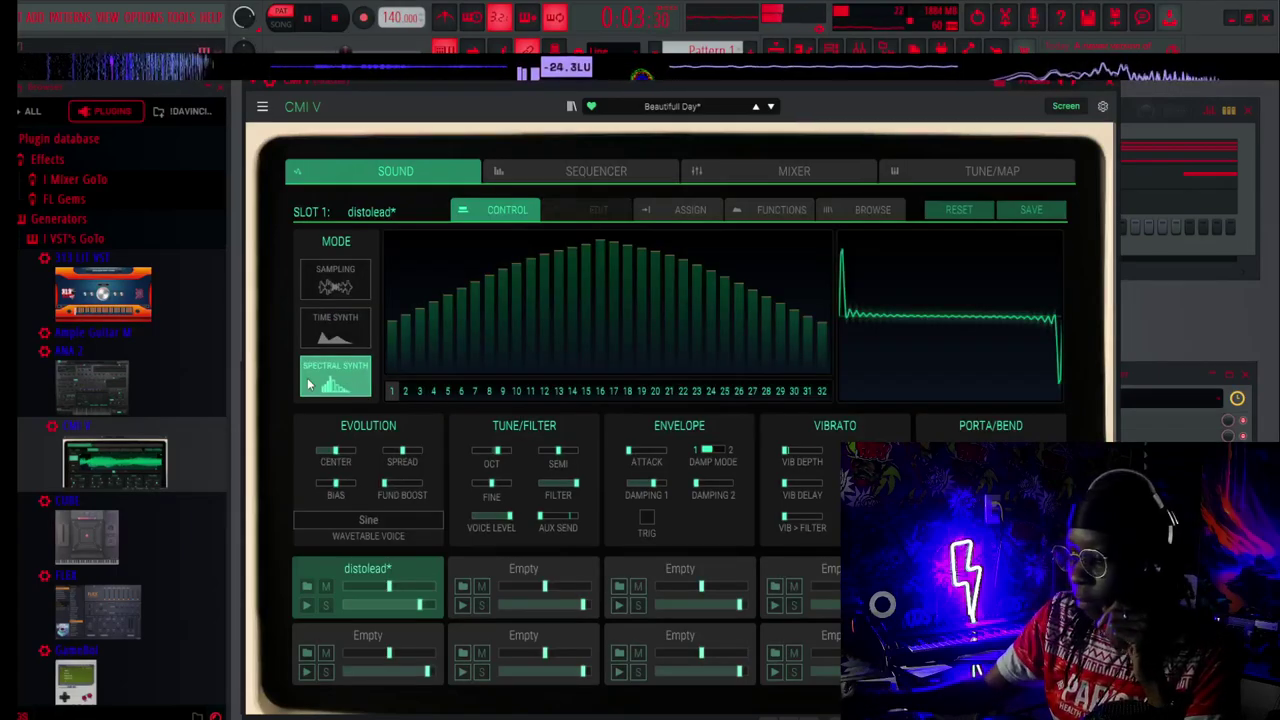
left_click(338, 282)
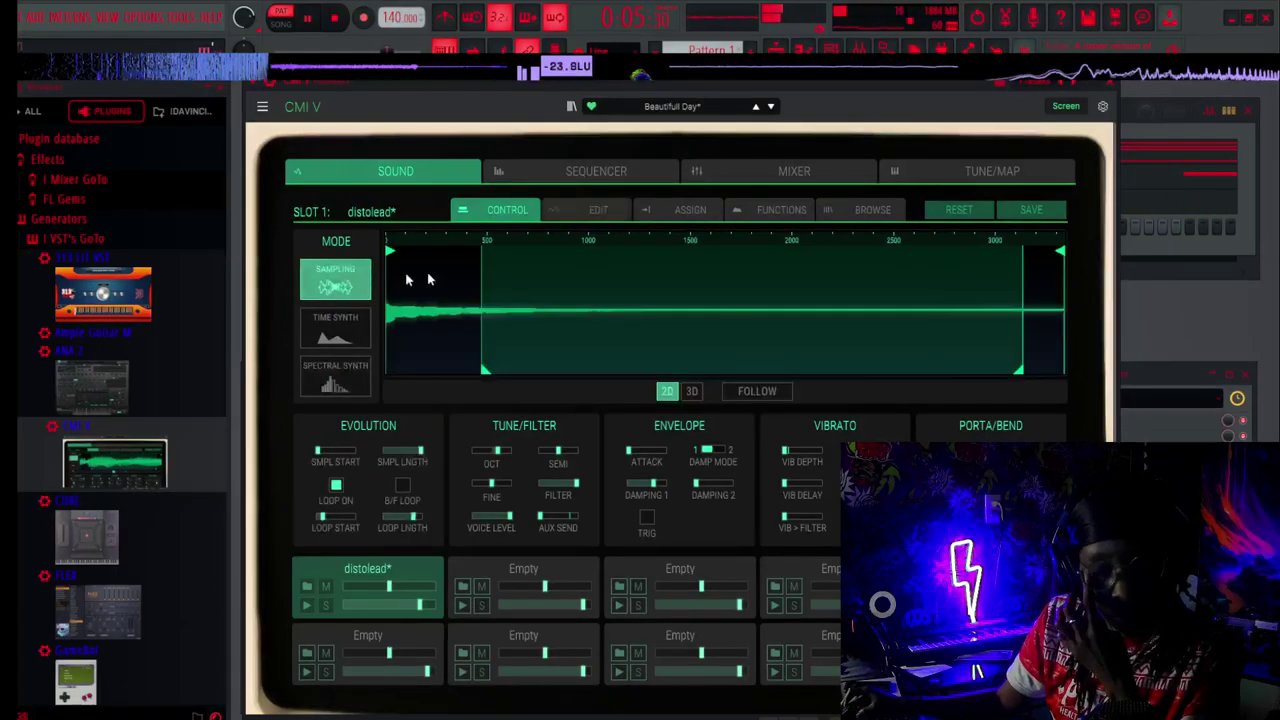
Advance the CMI V preset to Choruchord and set slot 1 to Sampling mode.
left_click(773, 107)
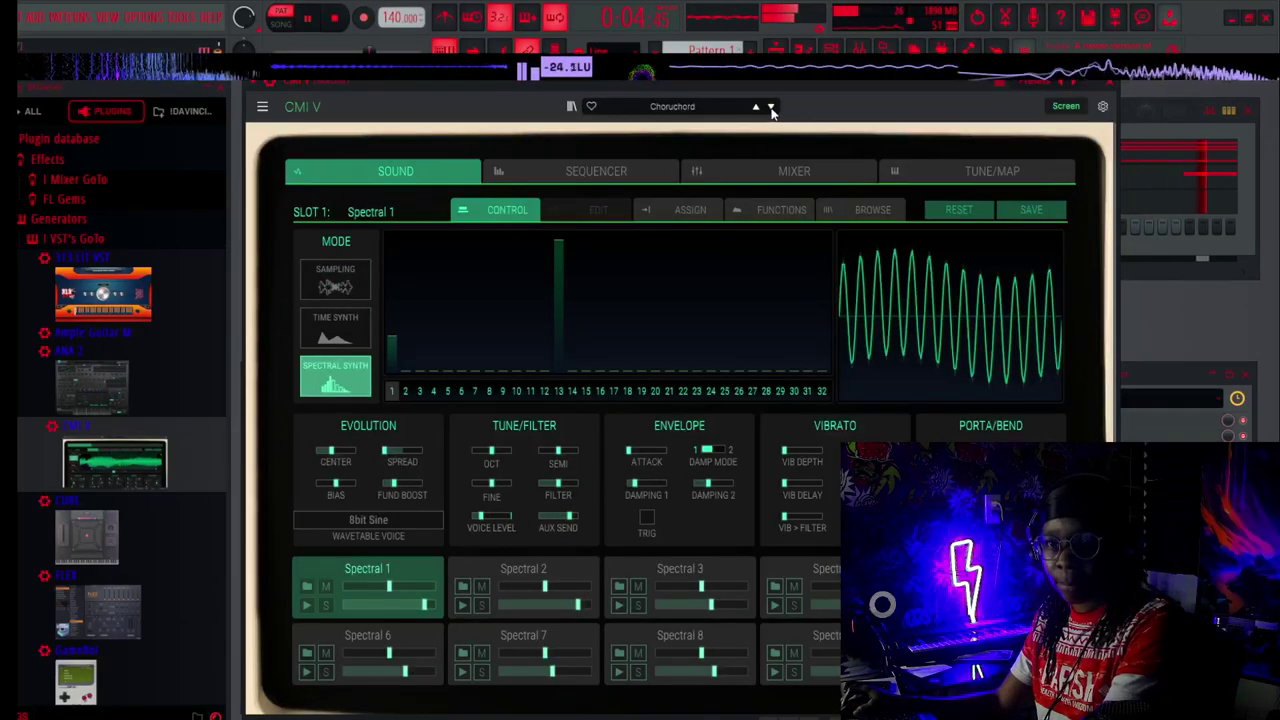
left_click(354, 286)
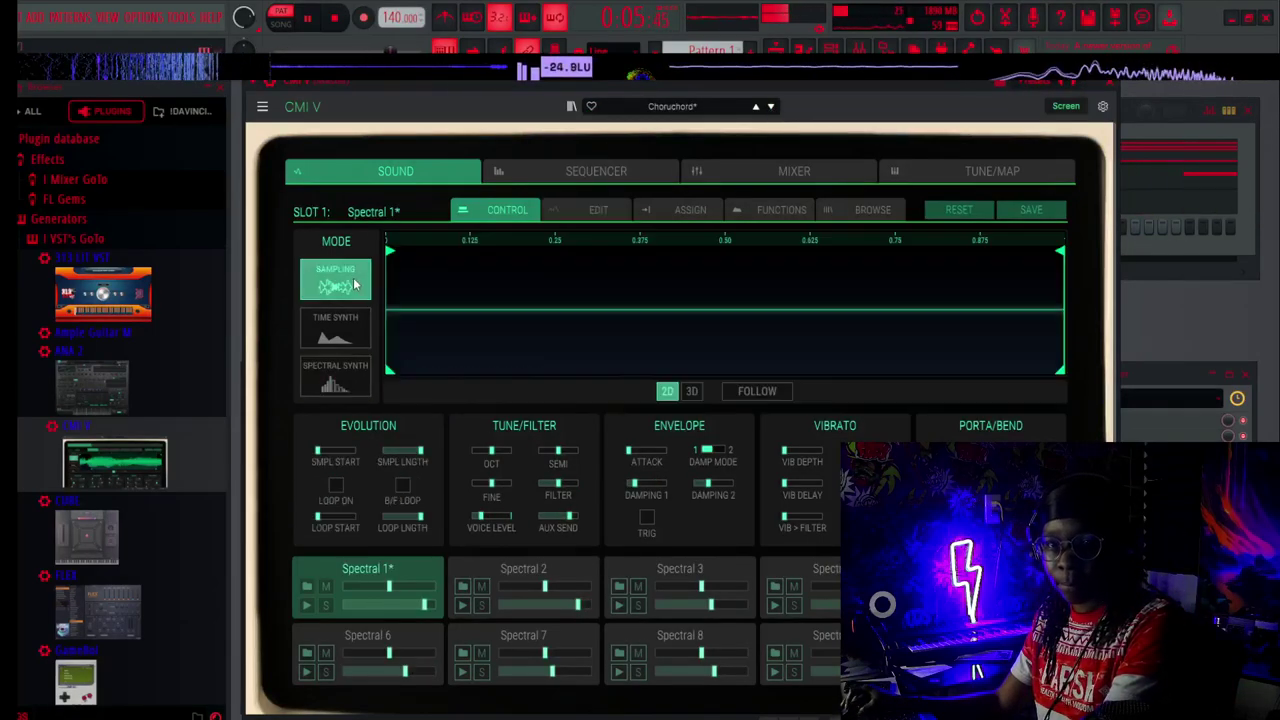
Advance the CMI V preset to FM Stab and set slot 1 to Sampling mode.
left_click(771, 107)
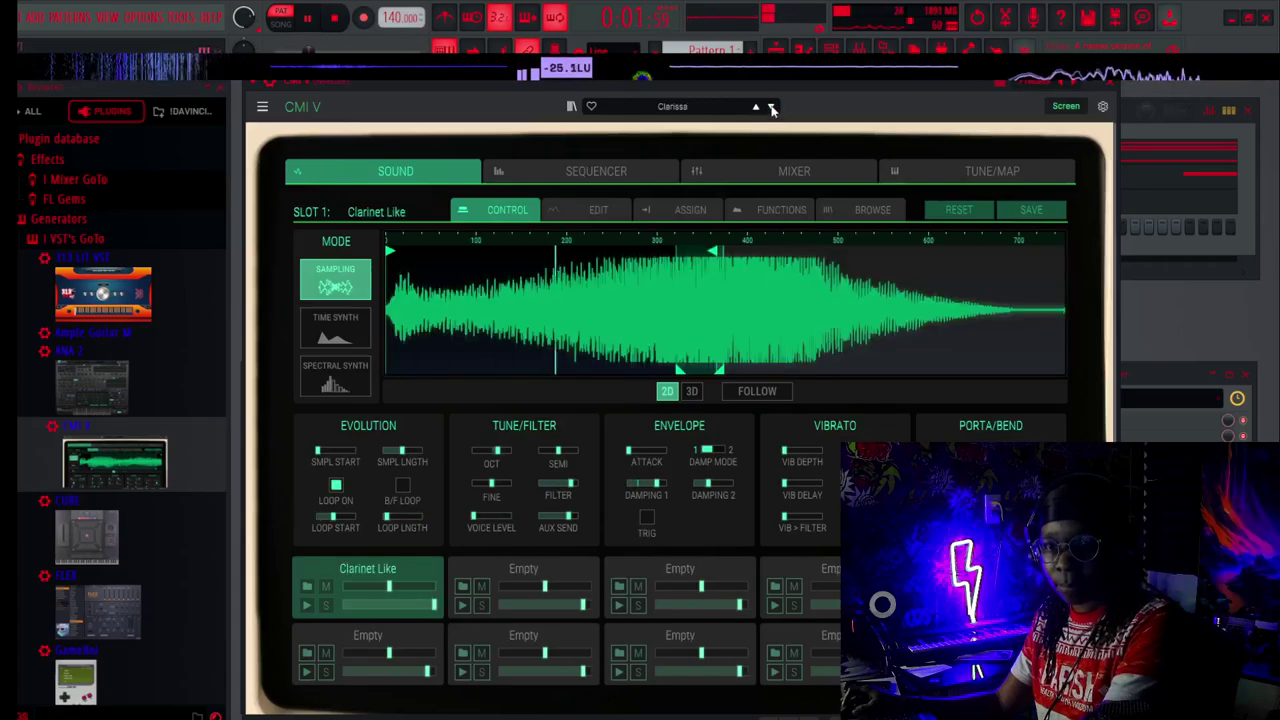
left_click(771, 107)
left_click(771, 107)
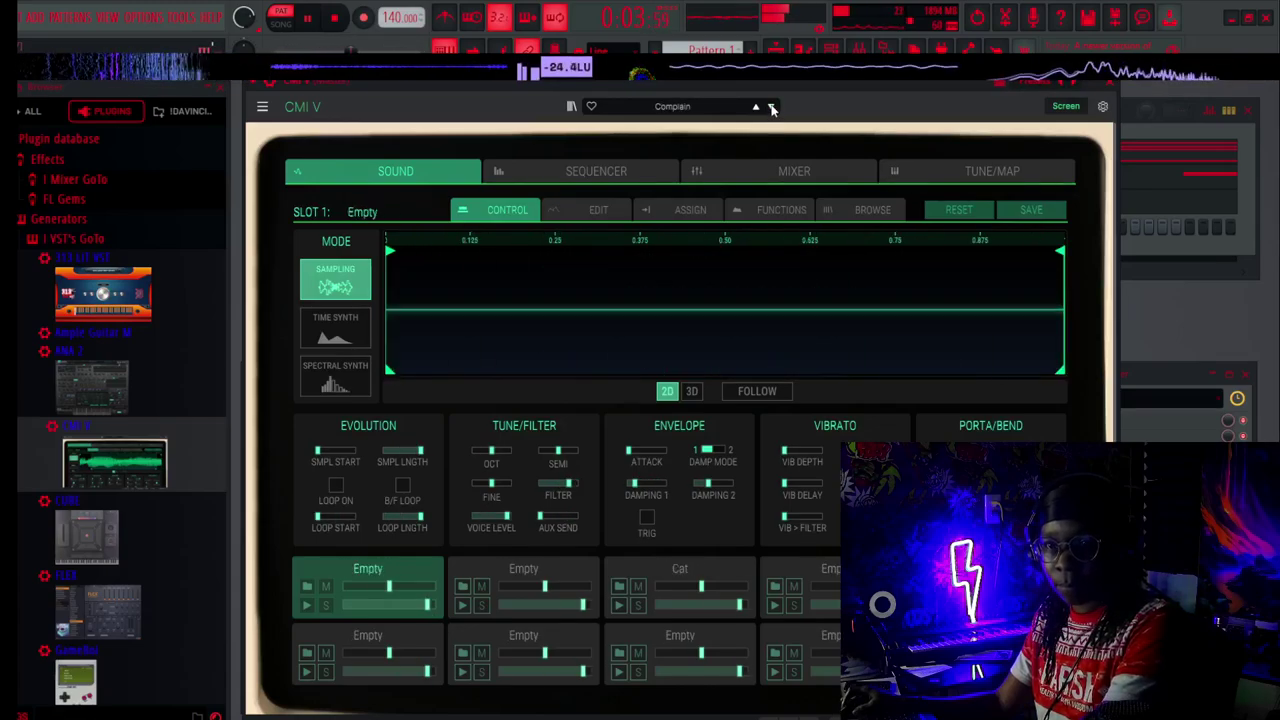
left_click(771, 107)
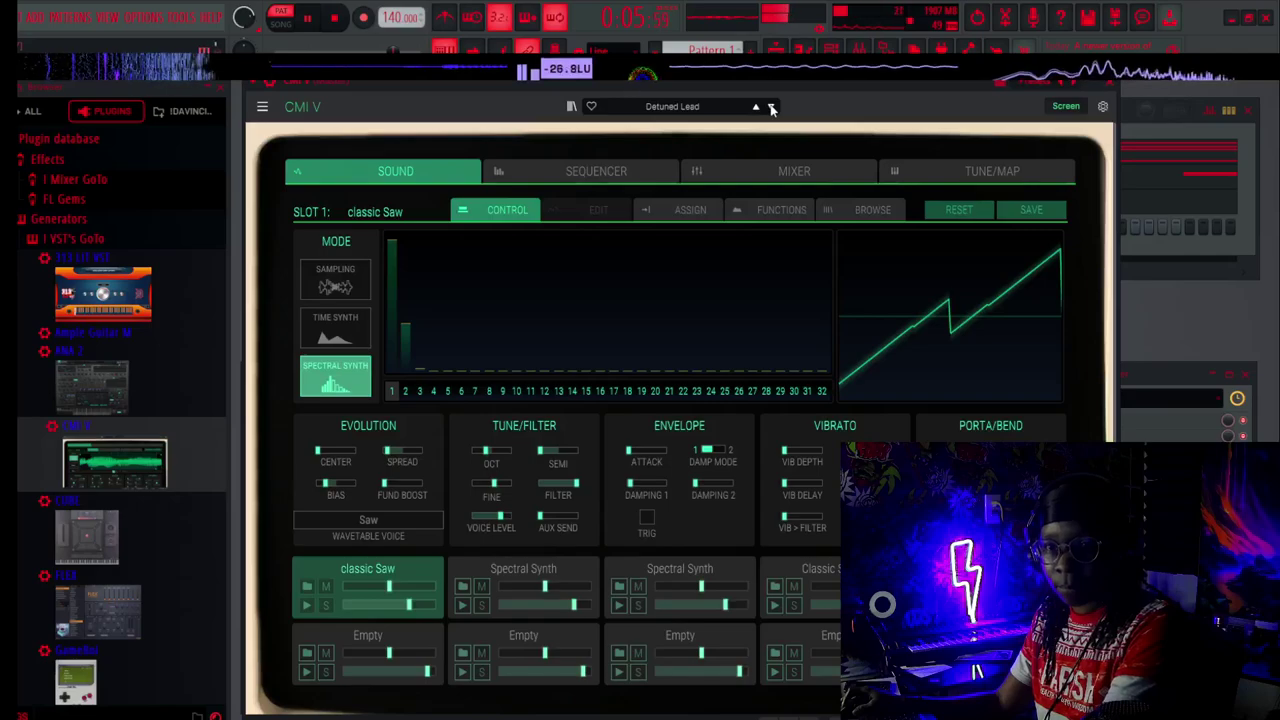
left_click(771, 107)
left_click(771, 107)
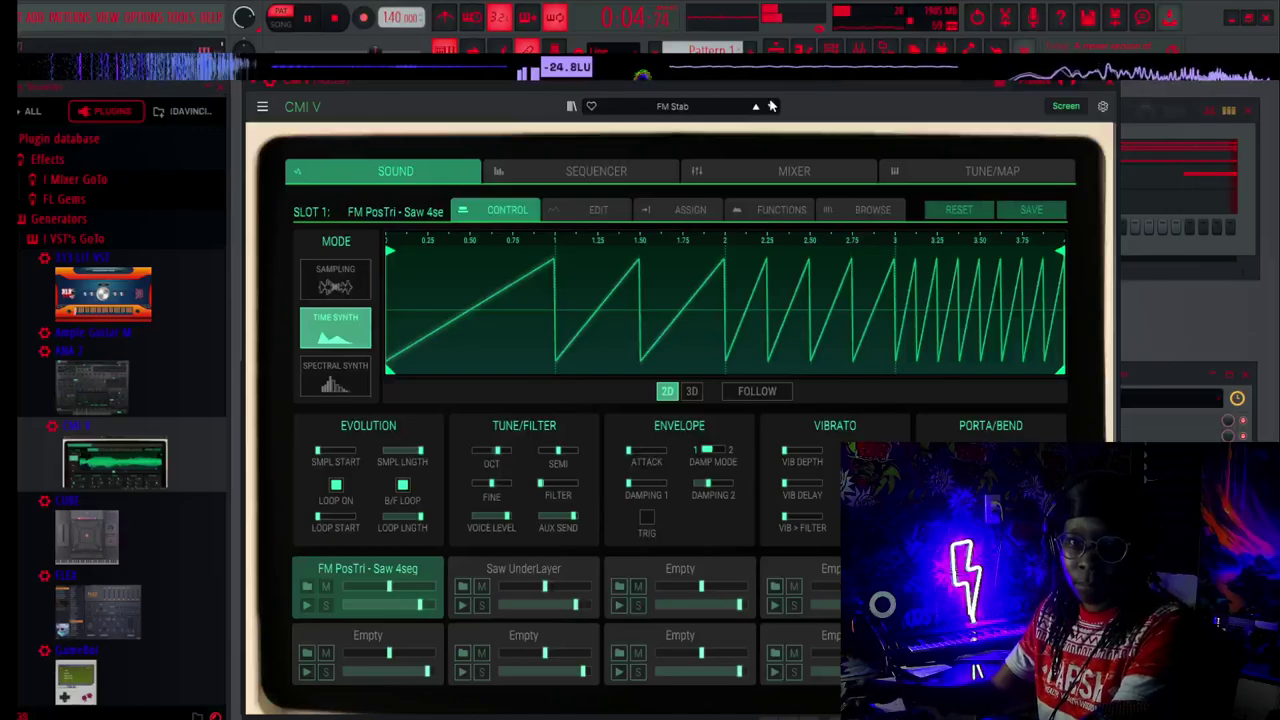
left_click(337, 283)
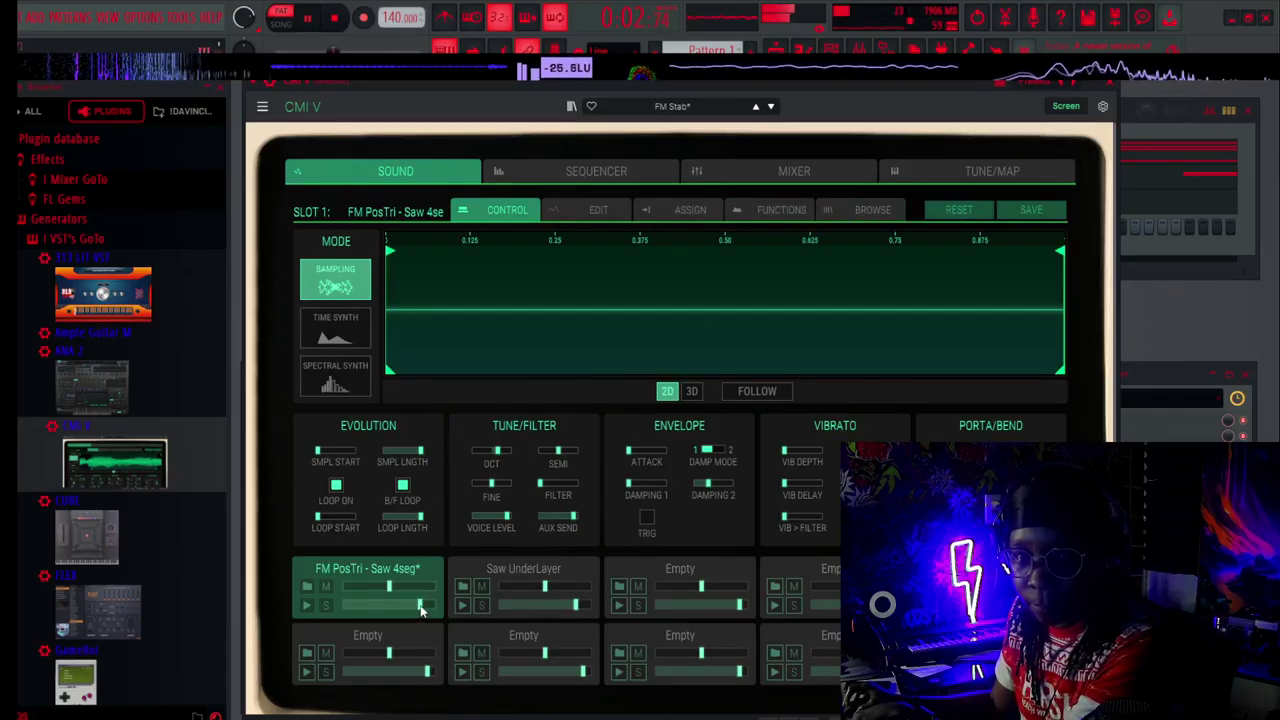
Raise the CMI V slot 1 and slot 6 levels to maximum, view its Edit and Mixer pages, and close the instrument.
mouse_move(420, 607)
left_click_drag(420, 607, 428, 607)
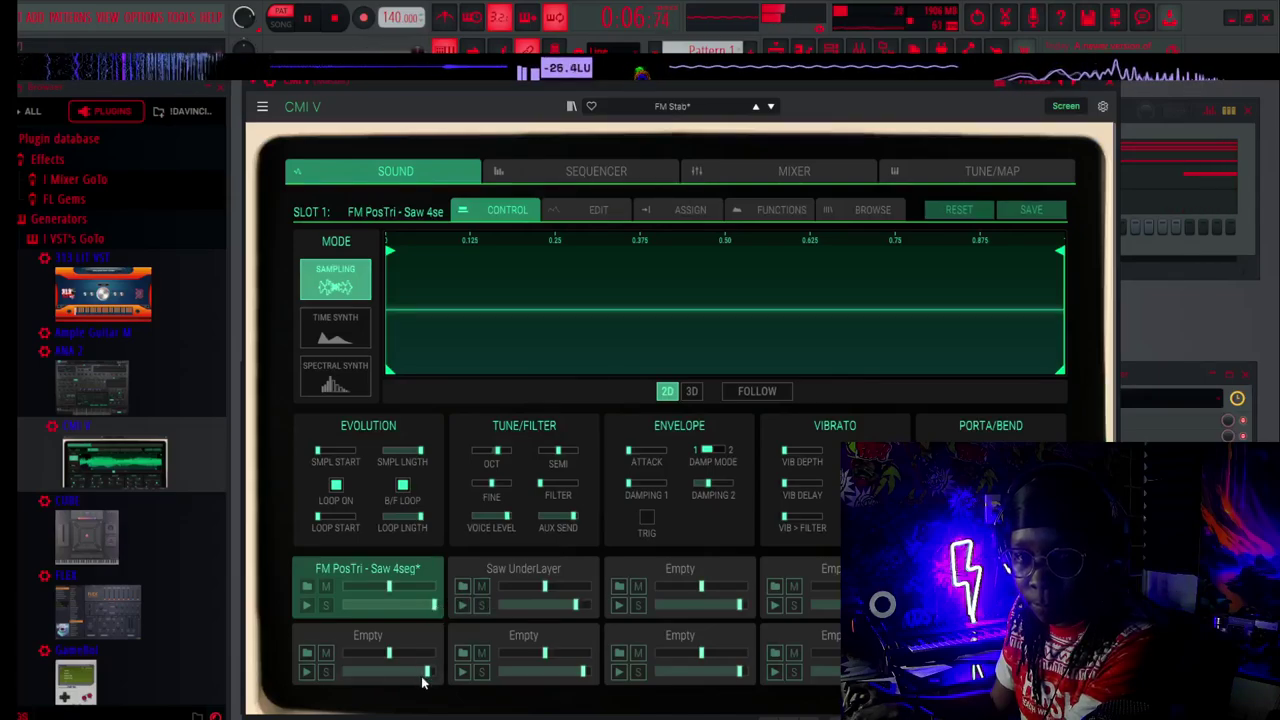
left_click_drag(427, 672, 431, 672)
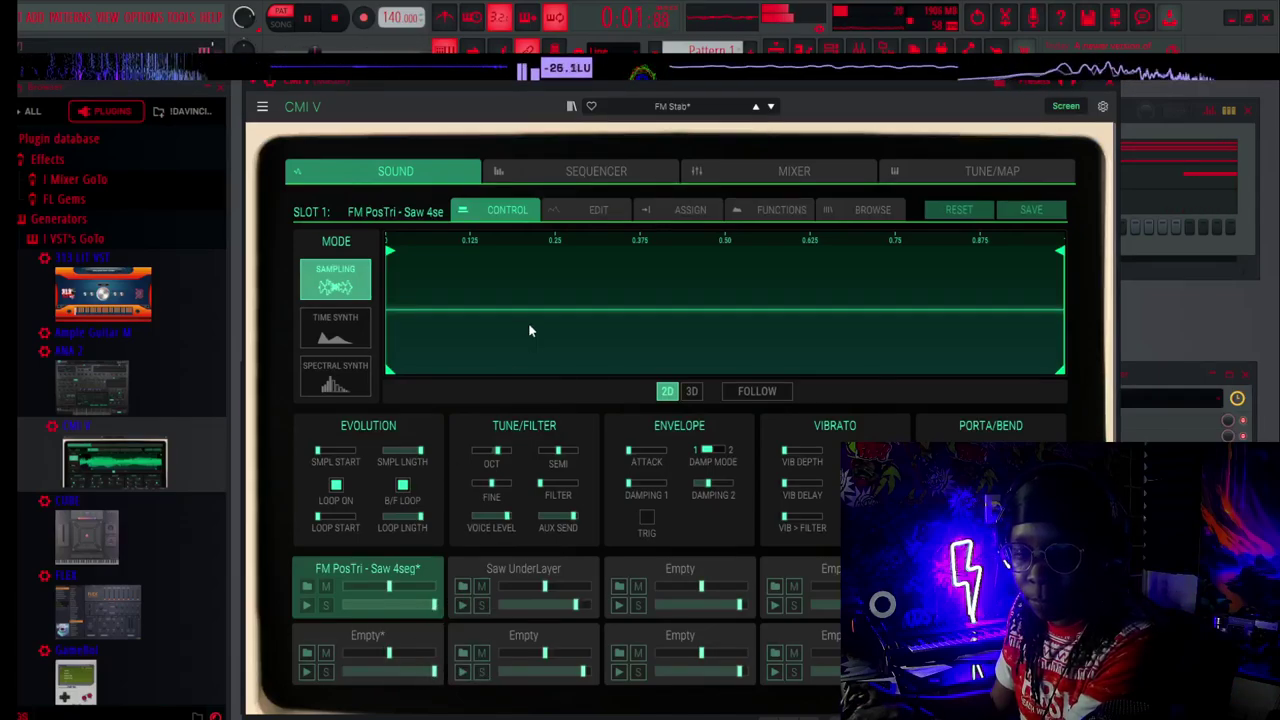
left_click(600, 212)
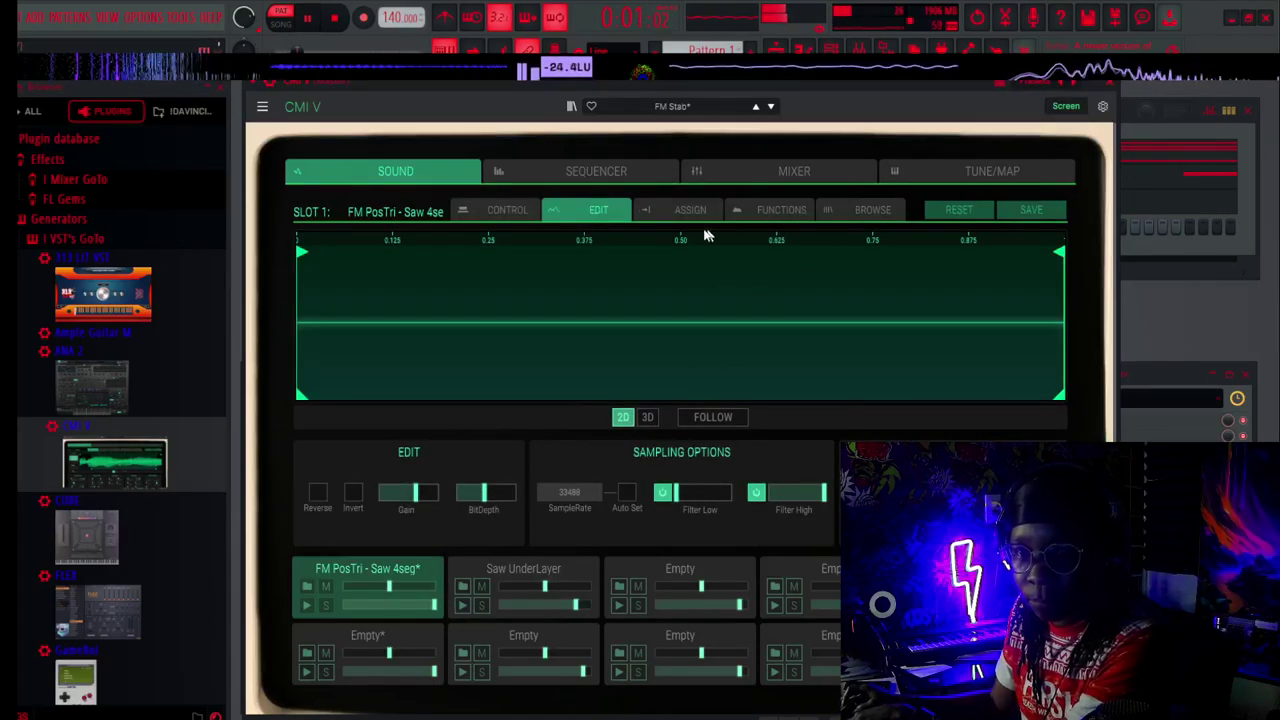
left_click(752, 176)
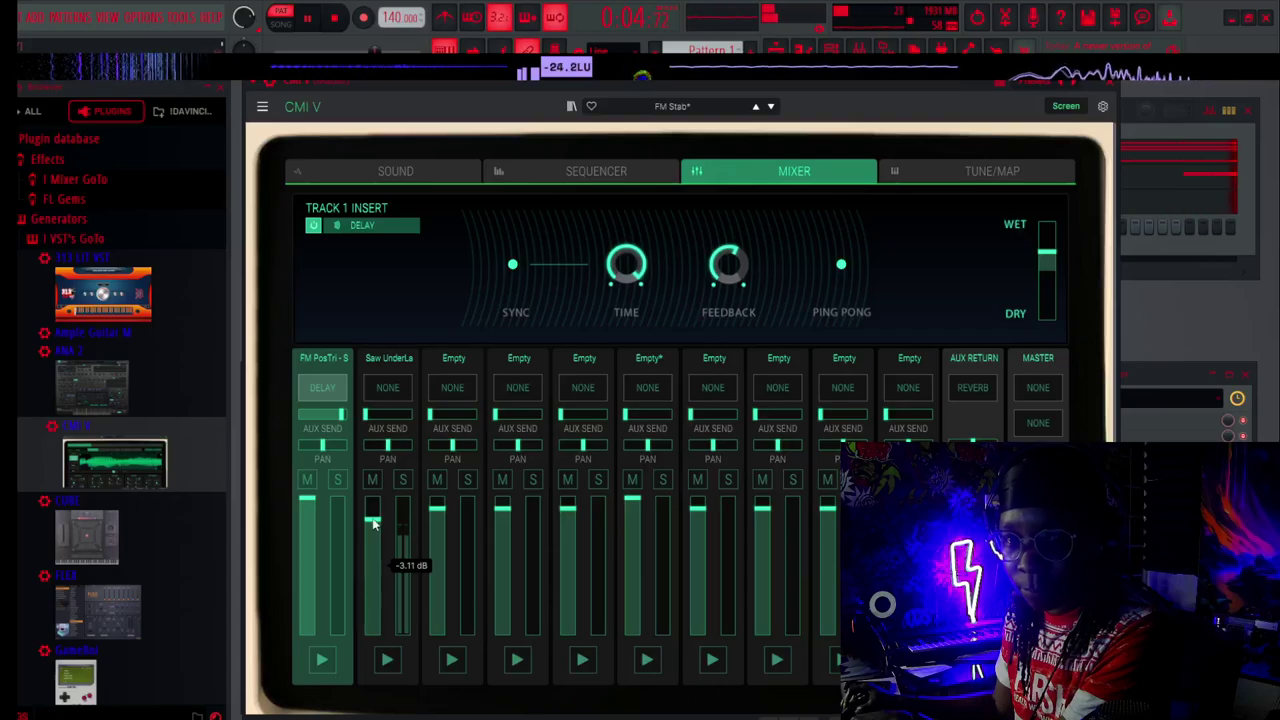
left_click(1112, 86)
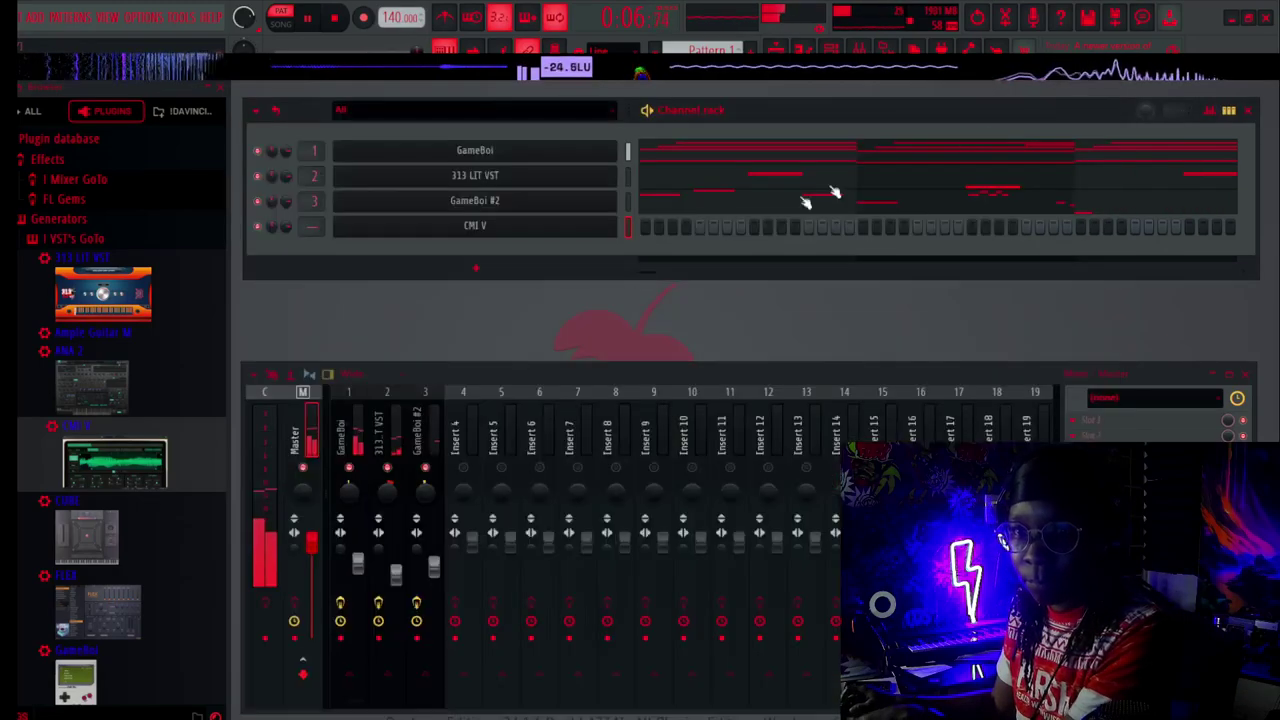
Open CMI V's piano roll and add one-bar notes at A#5 in bar 1 and G#5 in bar 2.
right_click(614, 216)
left_click(632, 226)
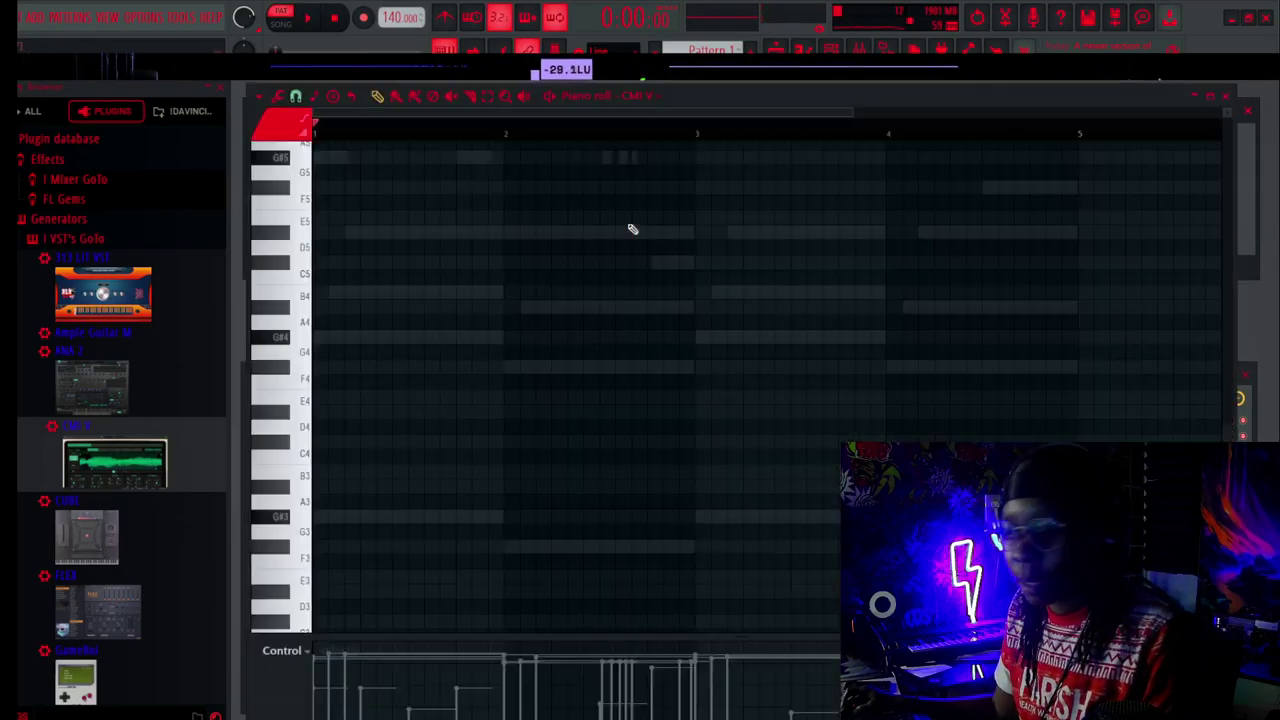
scroll(500, 345, "up", 2)
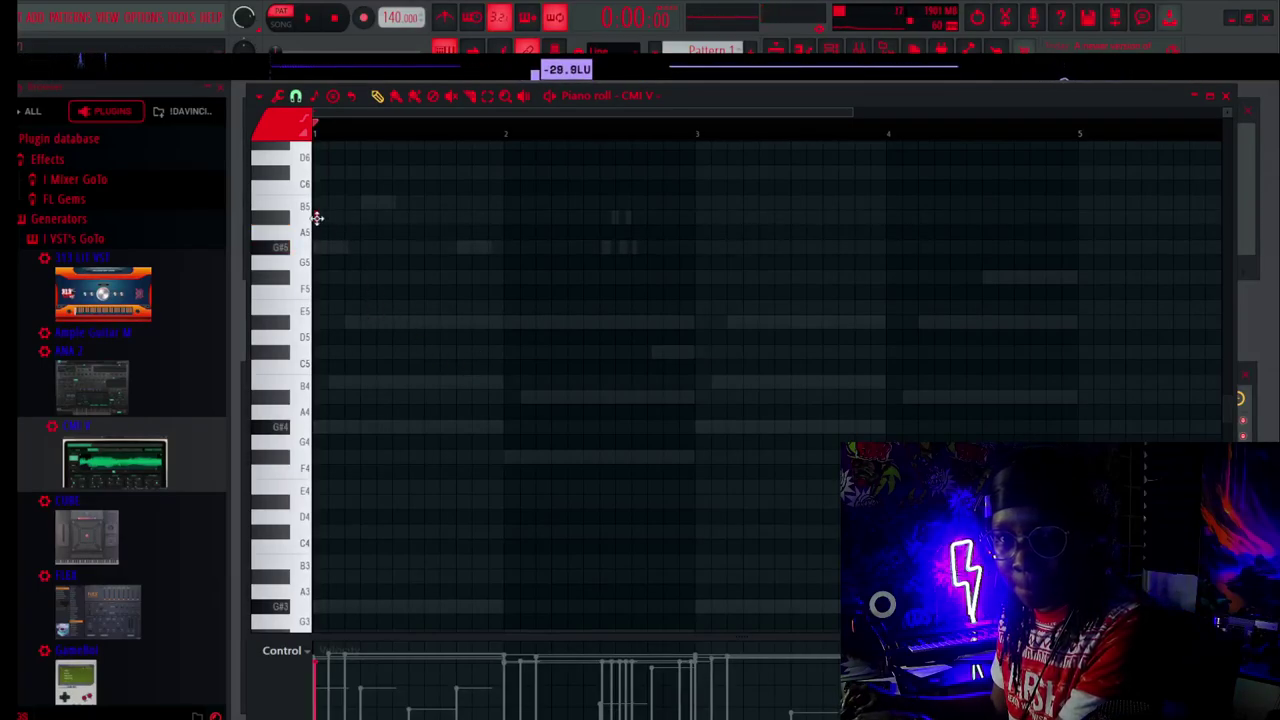
left_click(508, 248)
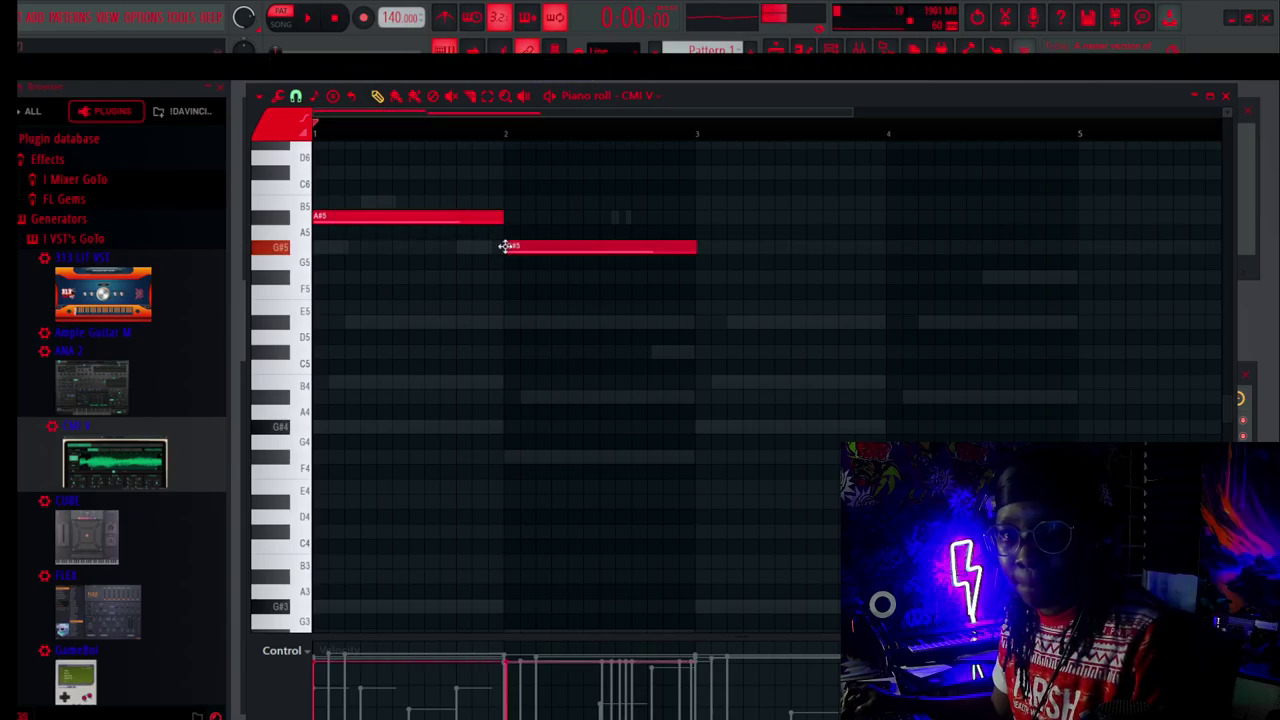
key("space")
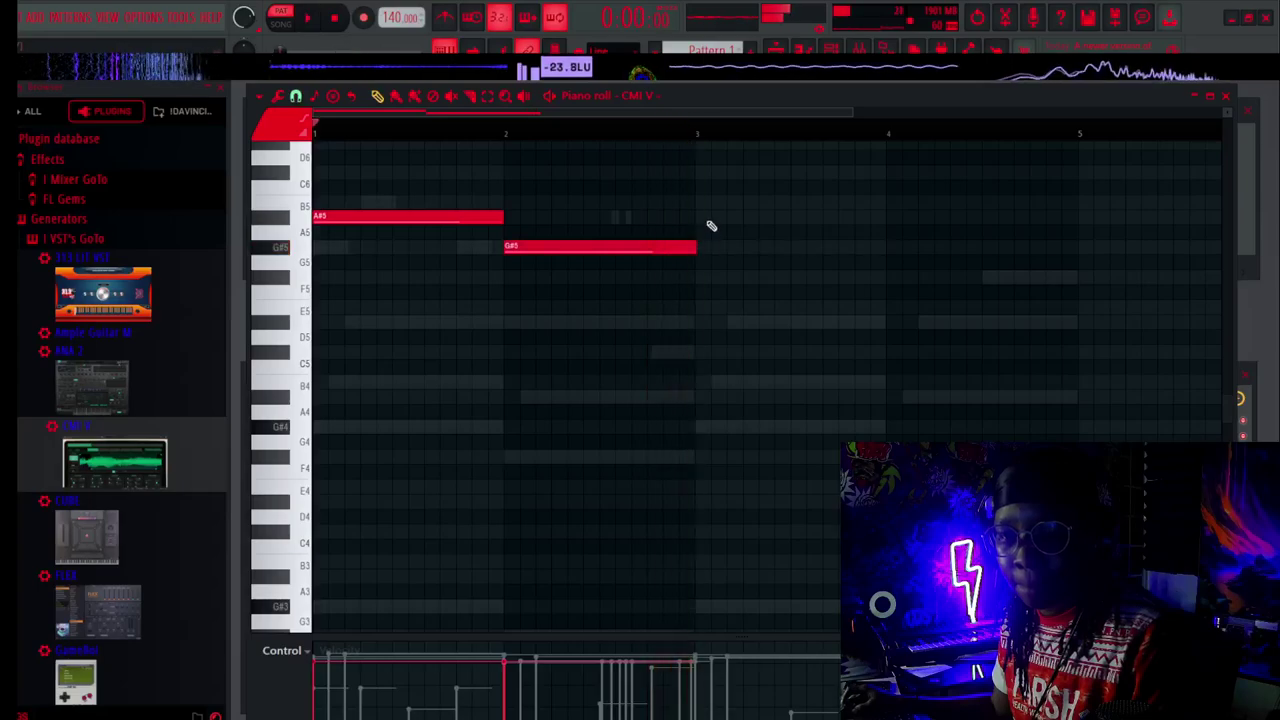
Duplicate the two CMI V notes into bars 3 and 4, play the pattern, and check their alignment with the bar lines.
key("space")
key("ctrl+b")
key("space")
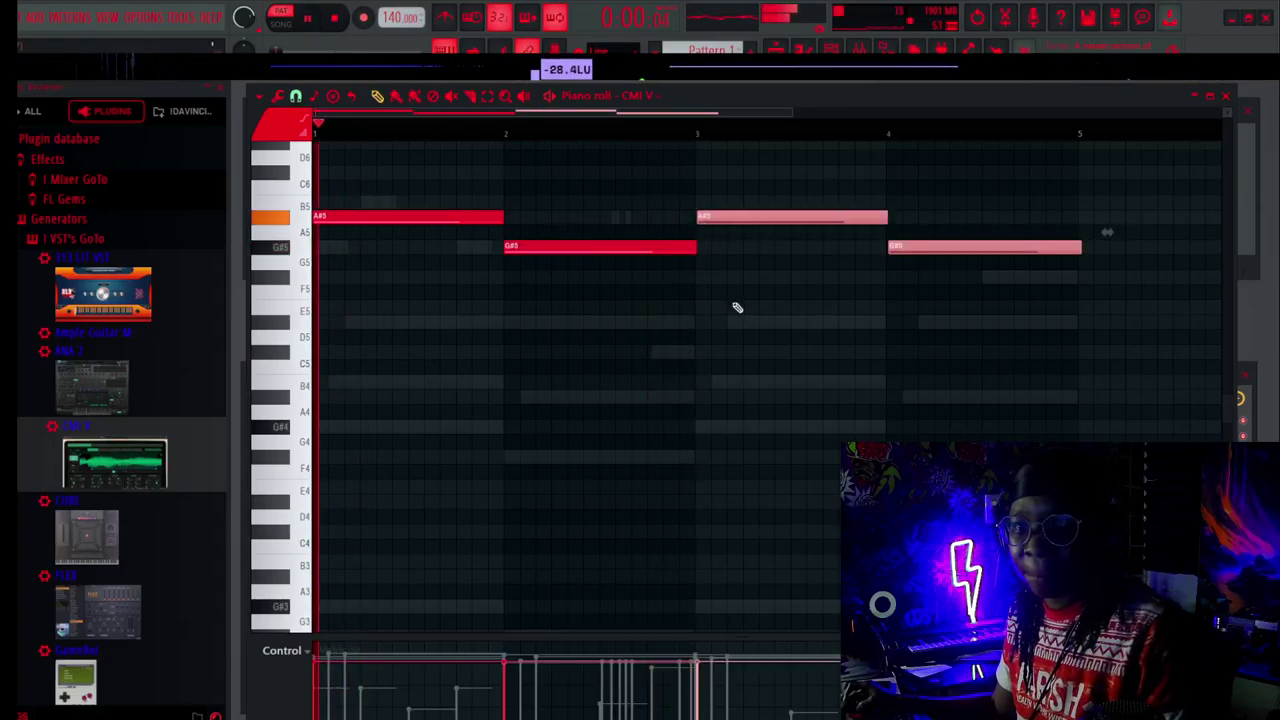
scroll(1031, 140, "down", 2)
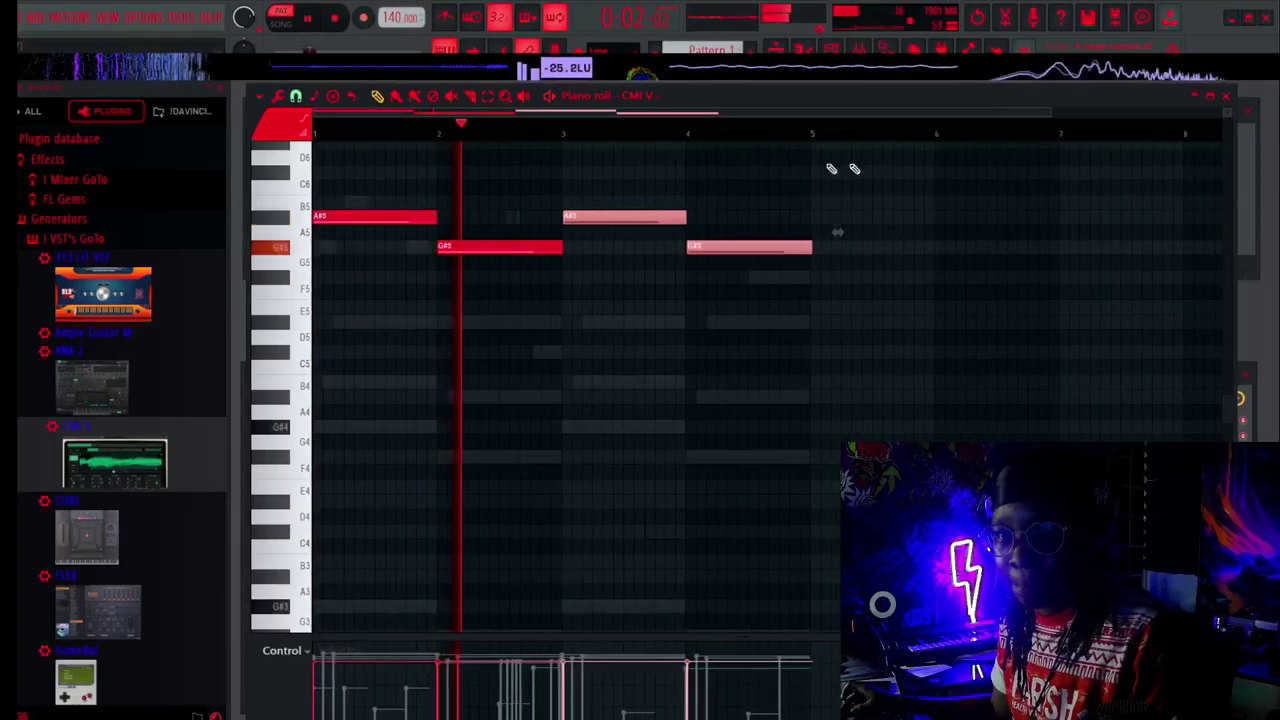
scroll(571, 139, "up", 4)
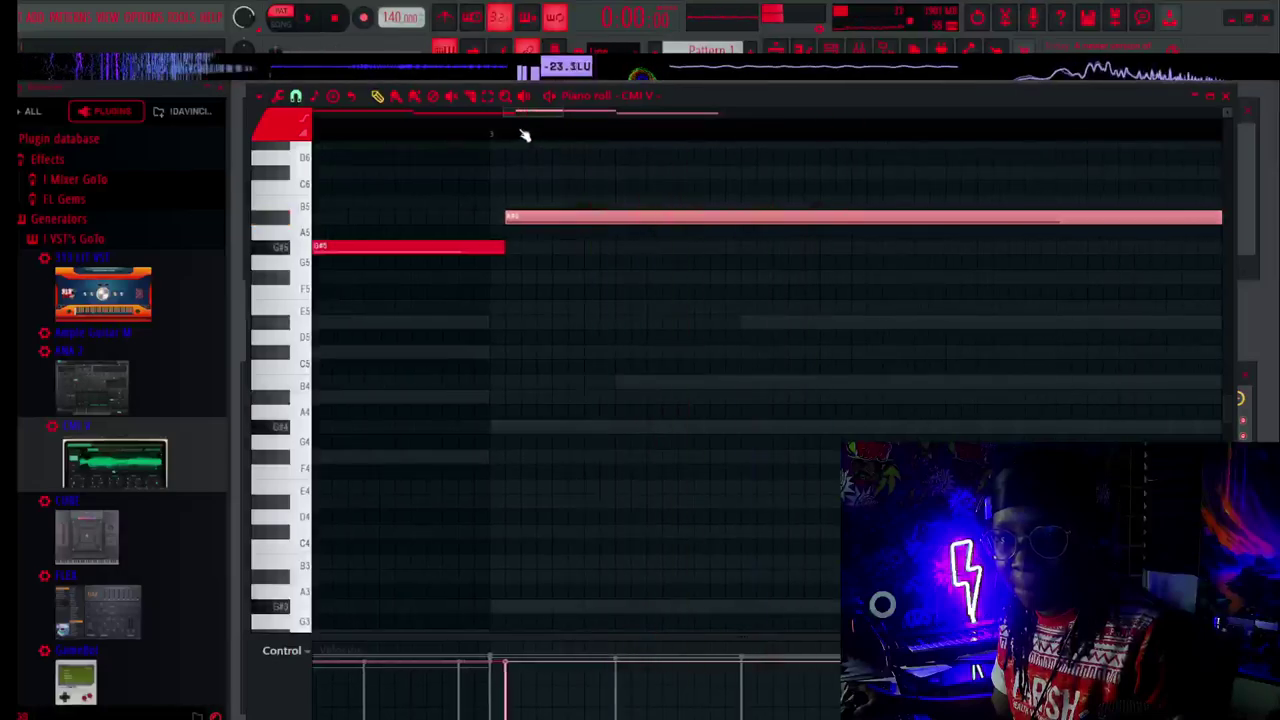
key("space")
scroll(497, 139, "down", 4)
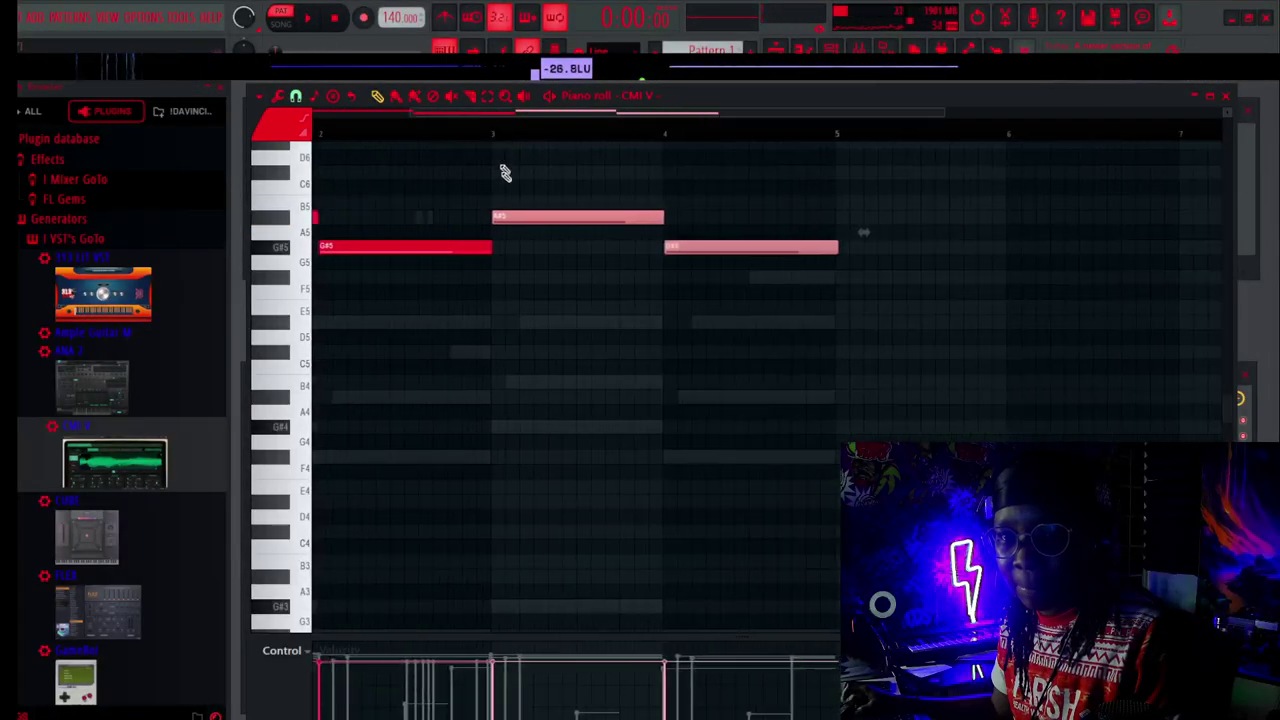
Delete the duplicated notes in bars 3 and 4 and the G#5 note in bar 2.
right_click(565, 217)
right_click(699, 250)
right_click(440, 248)
Redraw the one-bar G#5 note aligned to the start of bar 2 and duplicate both notes into bars 3 and 4.
scroll(327, 142, "up", 5)
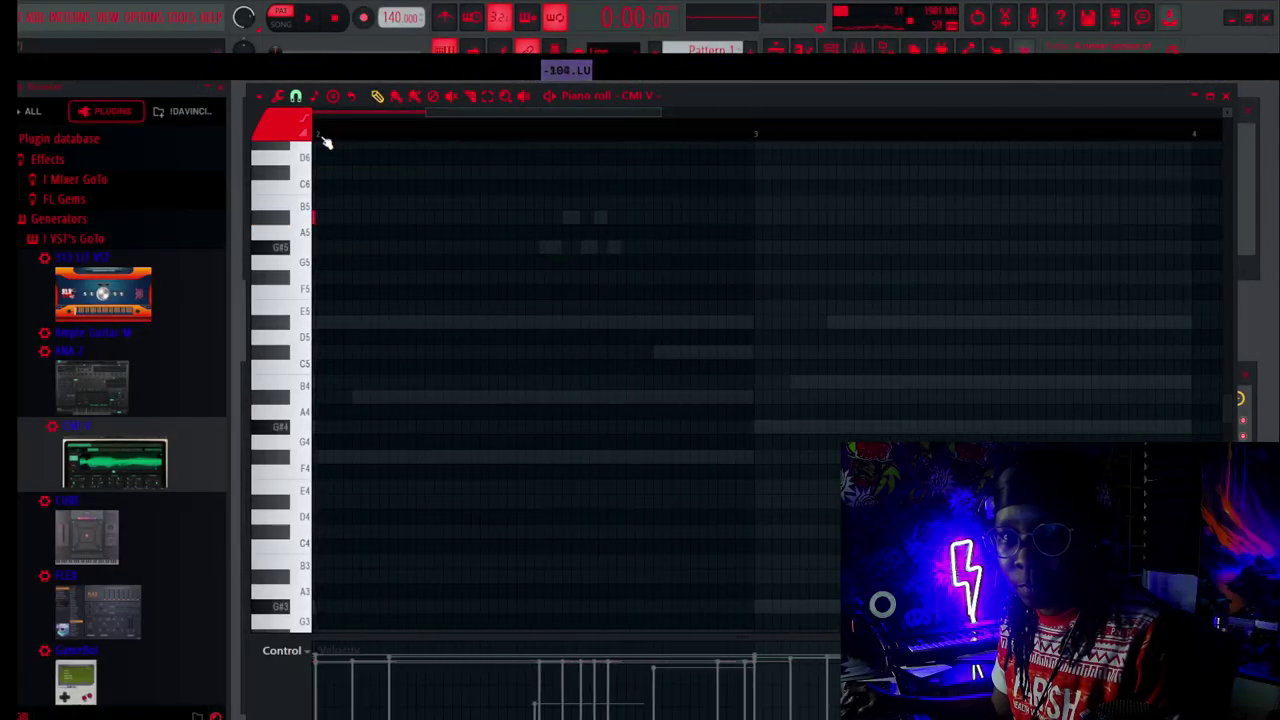
left_click_drag(474, 115, 436, 124)
scroll(520, 131, "down", 2)
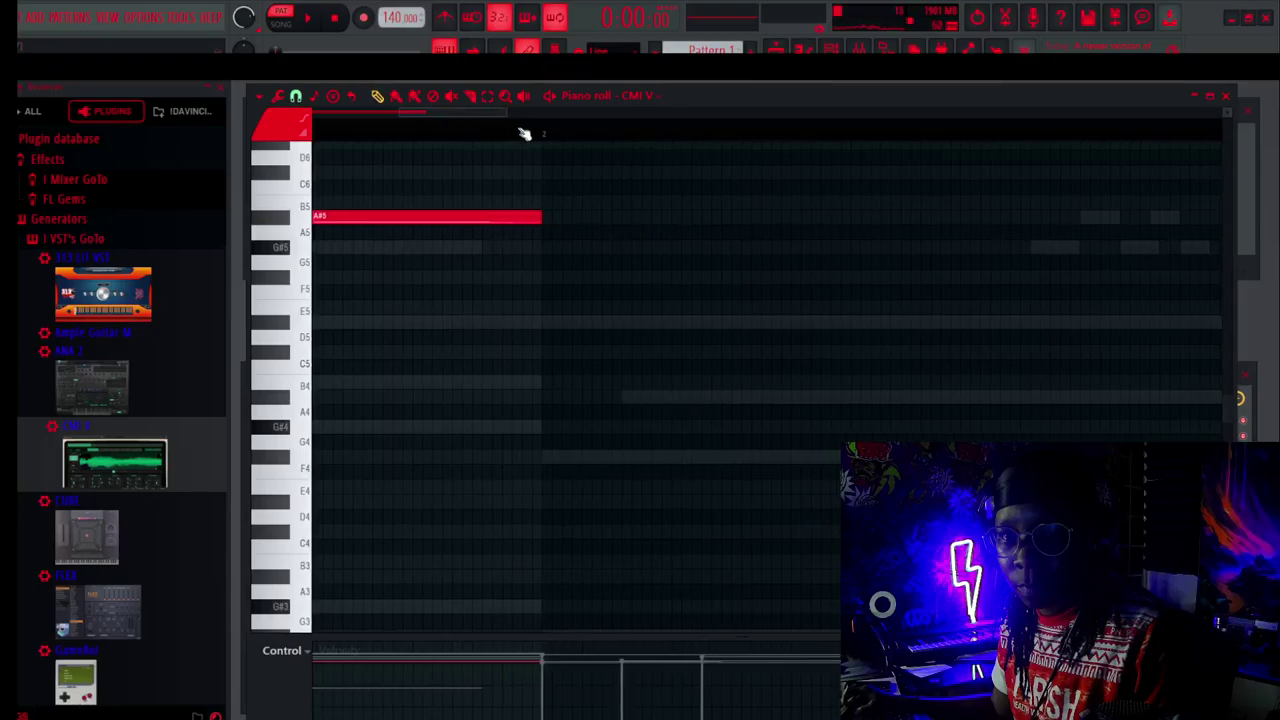
scroll(443, 118, "up", 3)
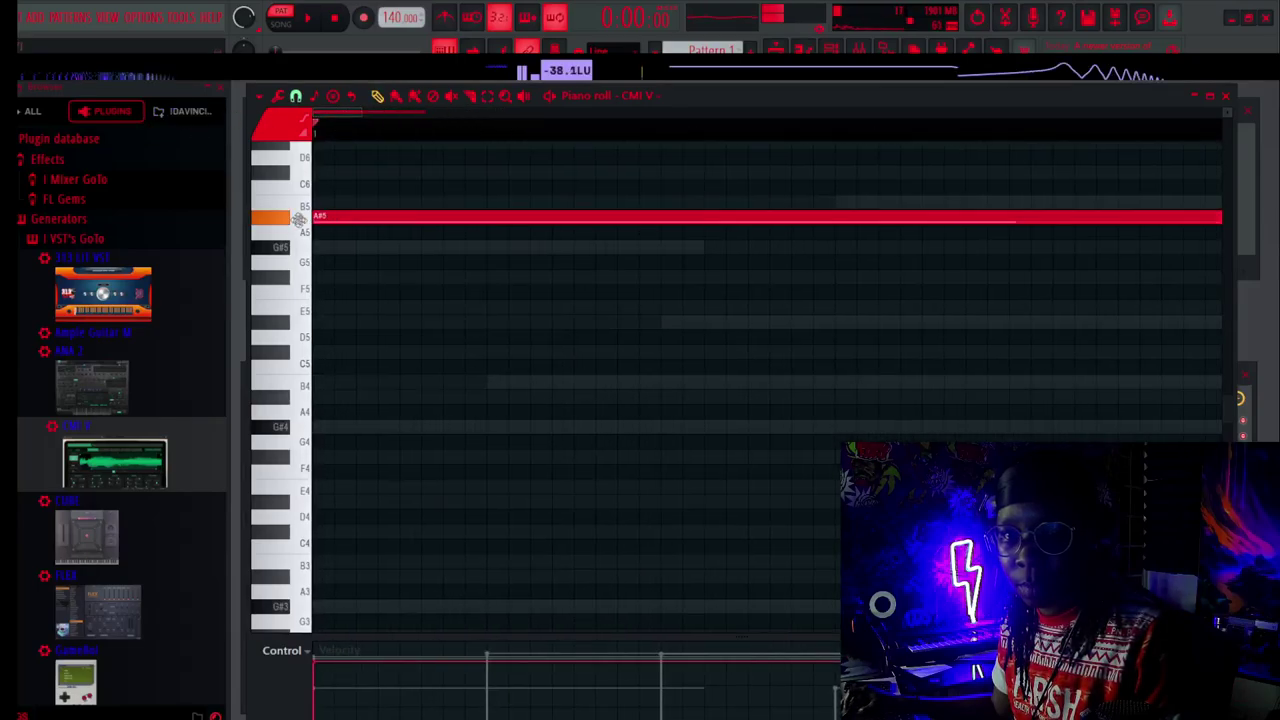
scroll(337, 133, "down", 4)
scroll(337, 137, "down", 2)
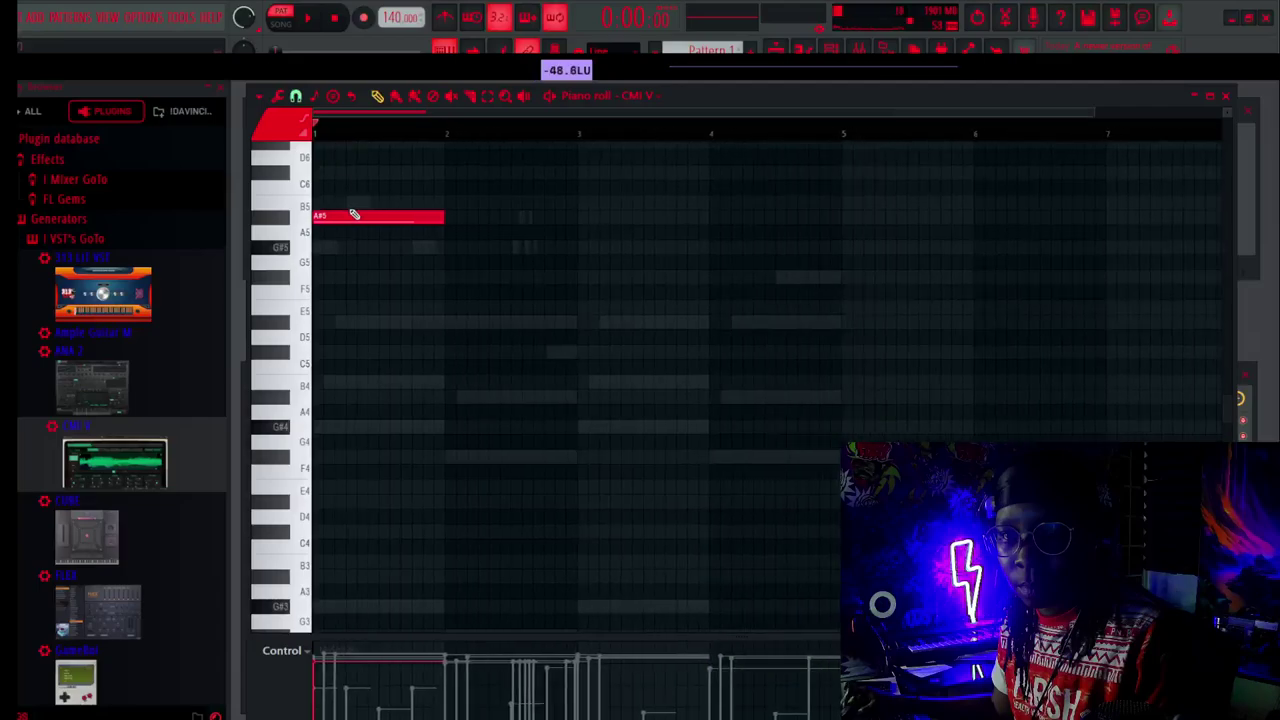
left_click(349, 214)
left_click(447, 248)
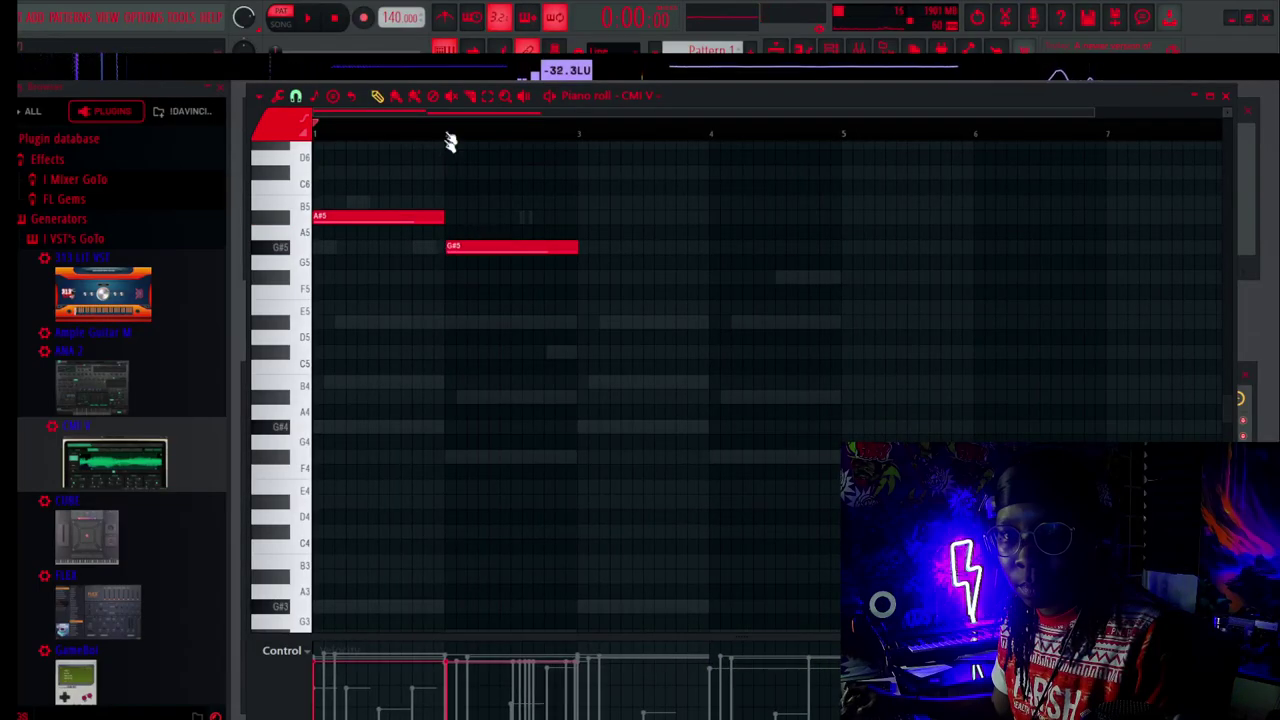
scroll(449, 137, "up", 5)
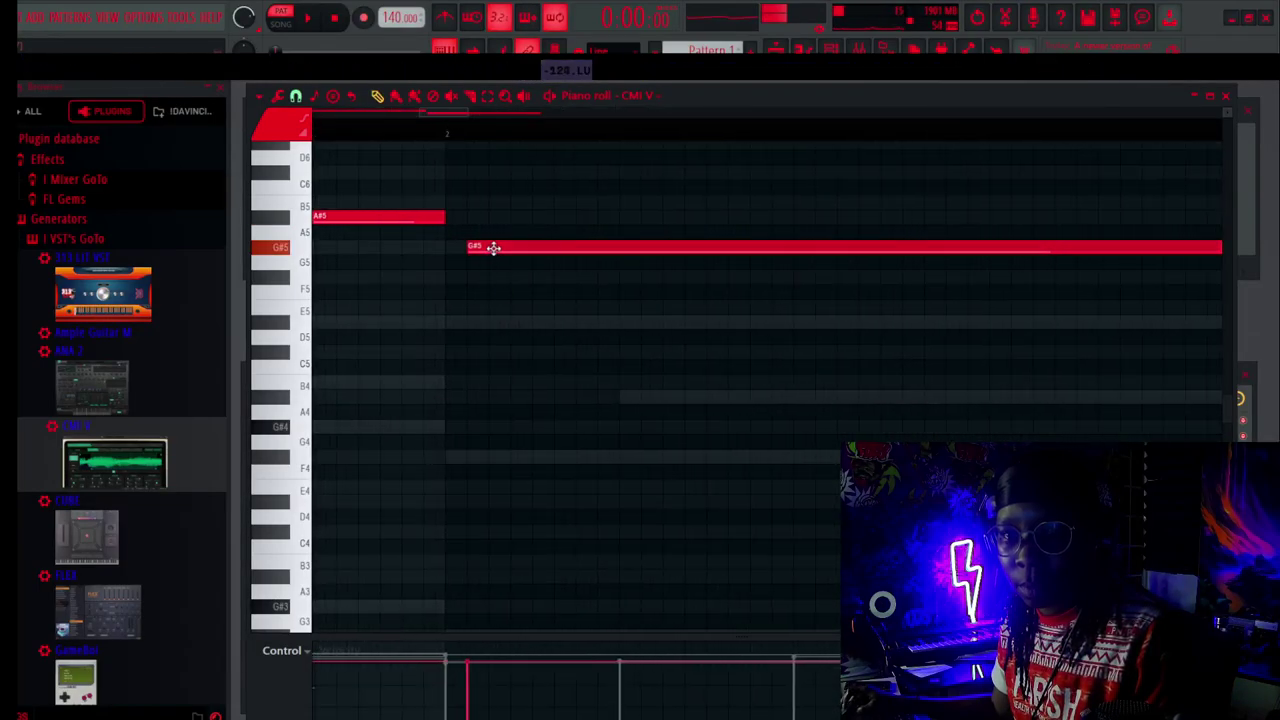
scroll(458, 135, "down", 5)
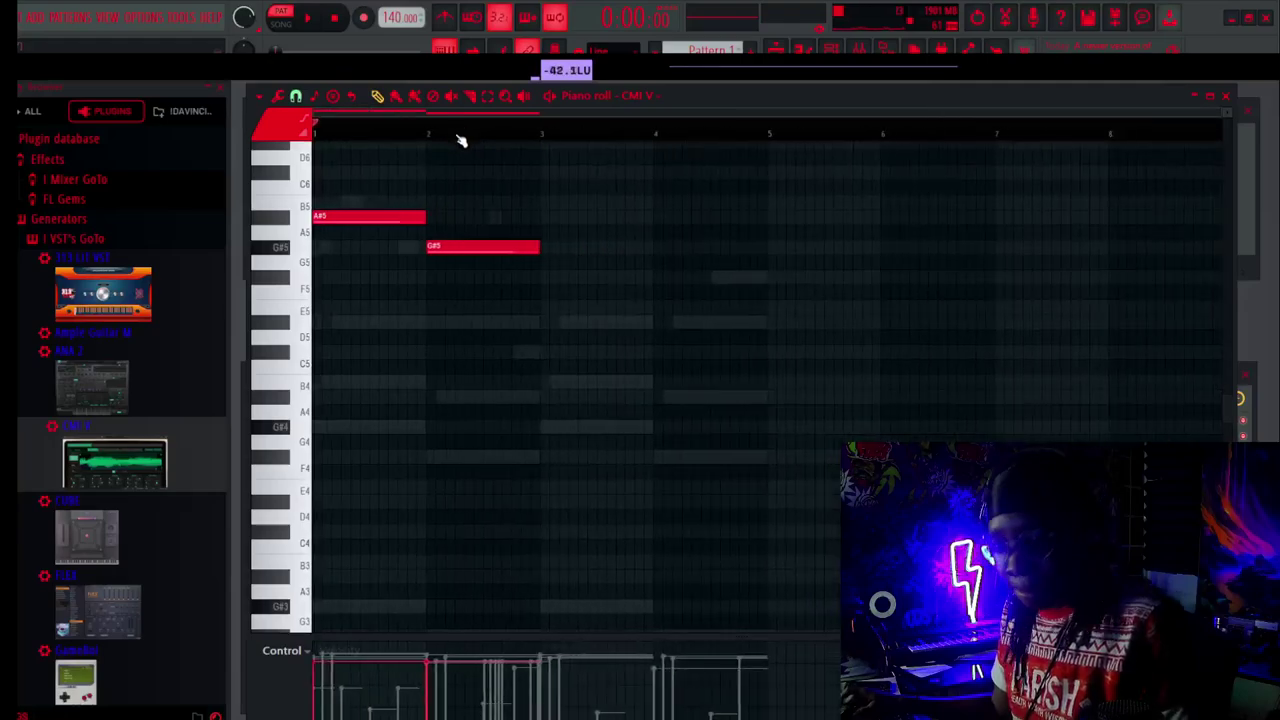
key("ctrl+b")
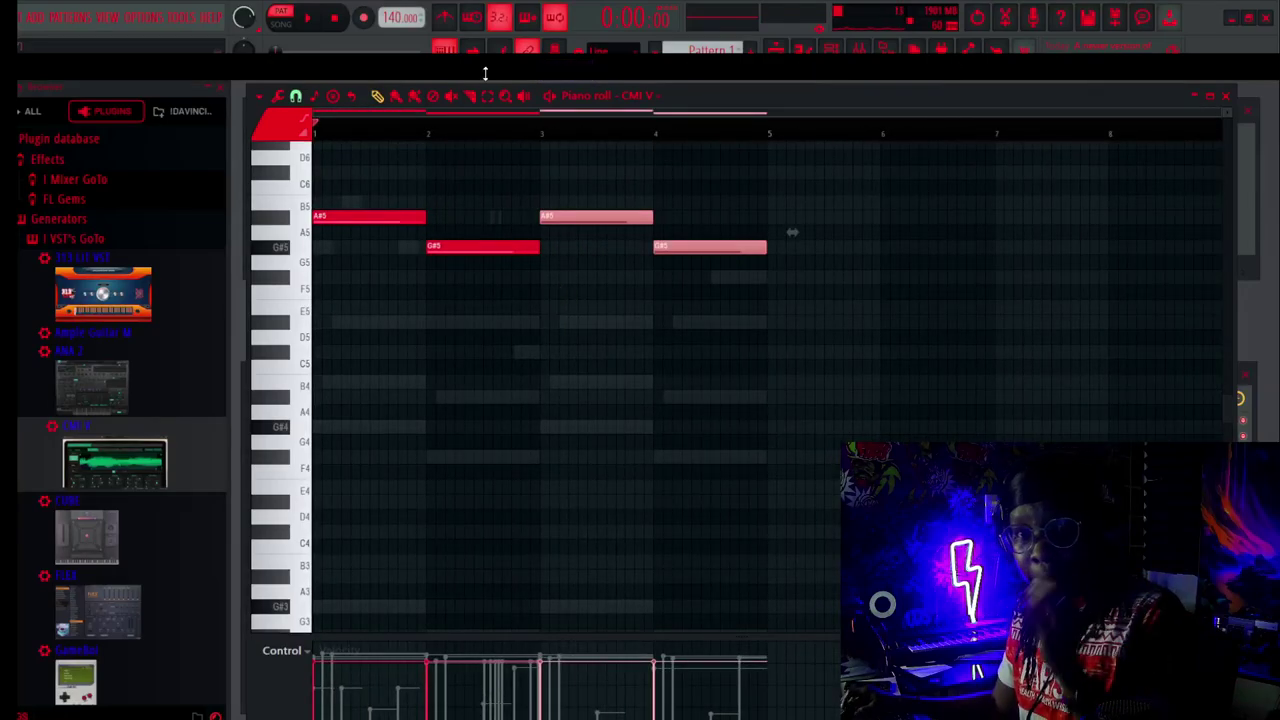
key("space")
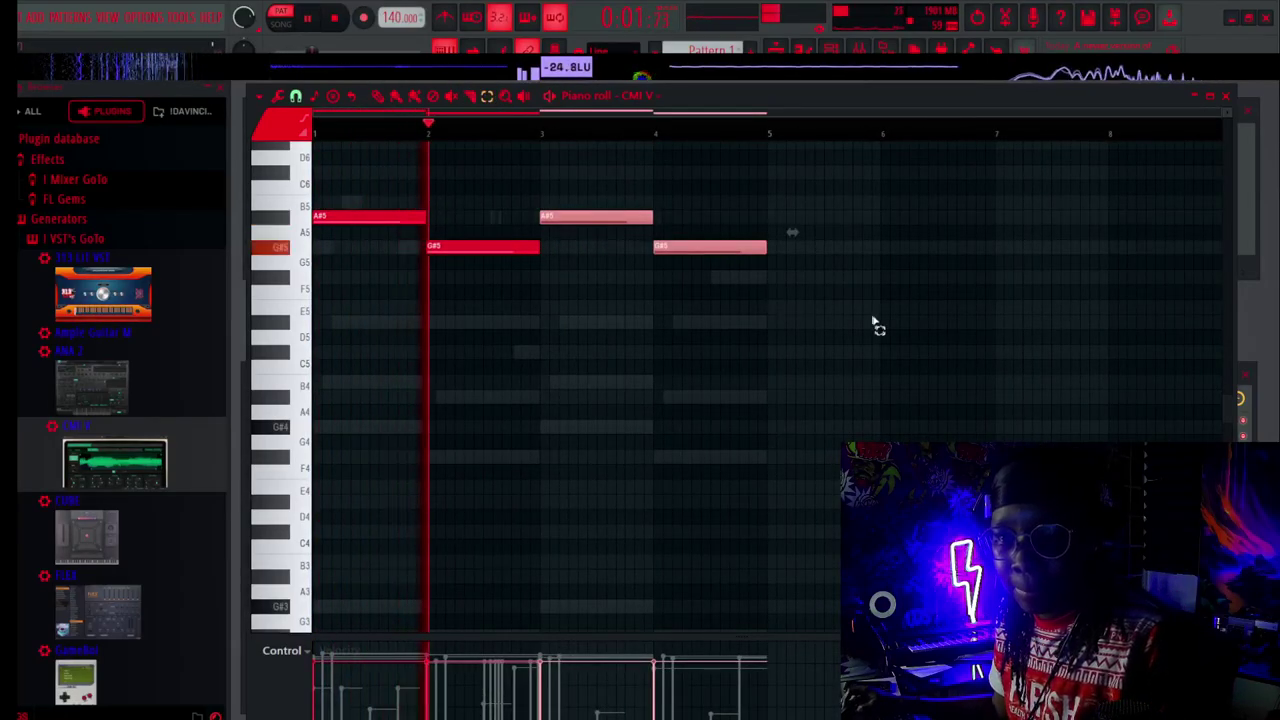
Try all four CMI V notes one octave higher during playback and return them to their original octave.
left_click_drag(872, 325, 334, 143)
scroll(923, 340, "up", 5)
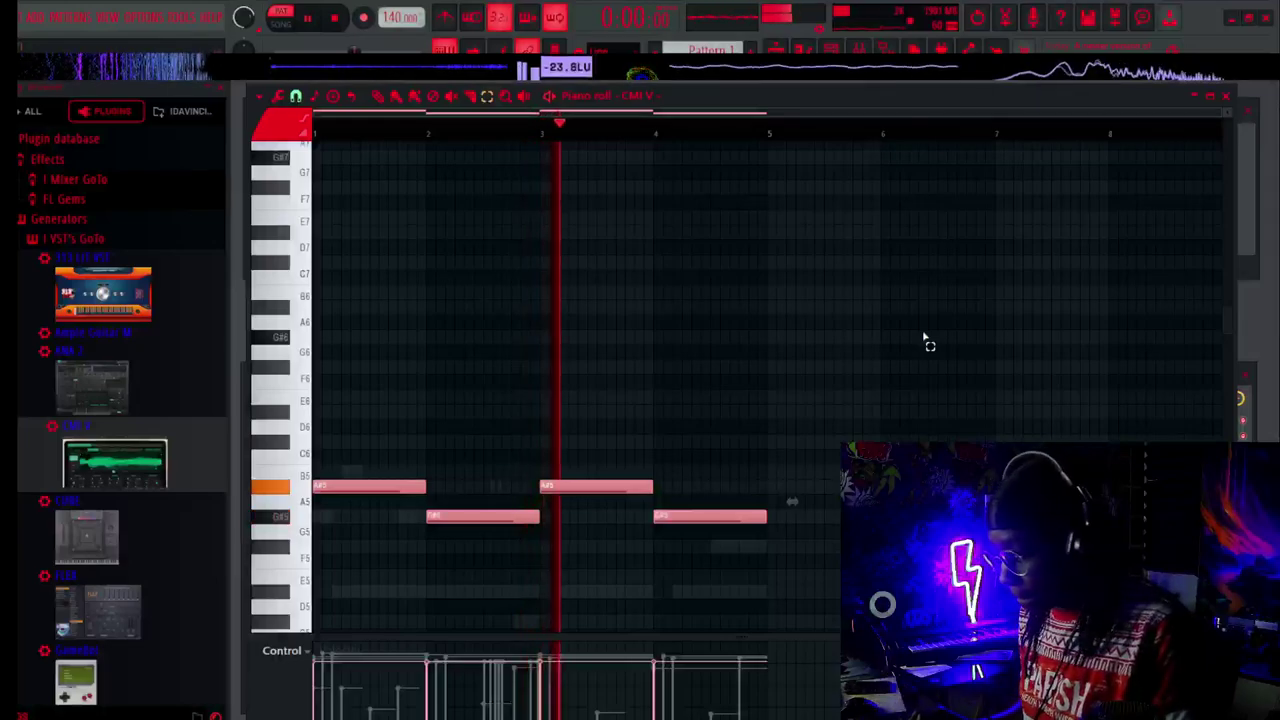
key("space")
key("ctrl+Up")
key("space")
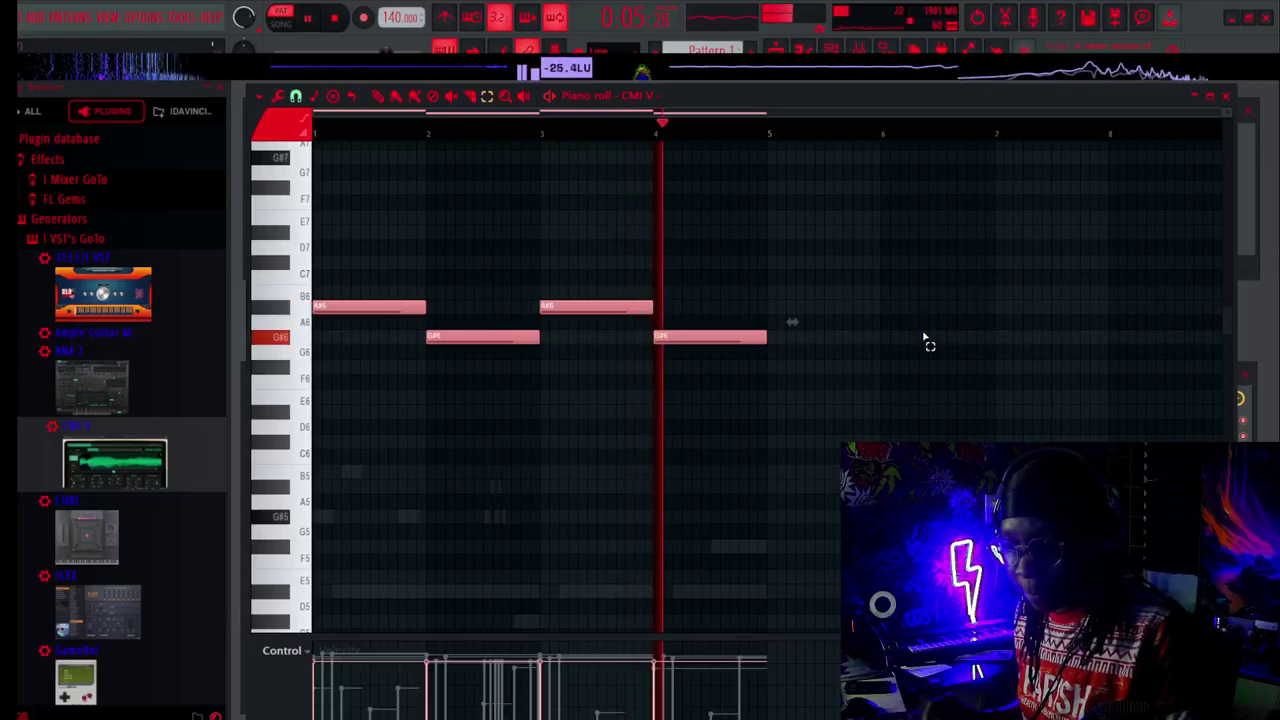
key("ctrl+Down")
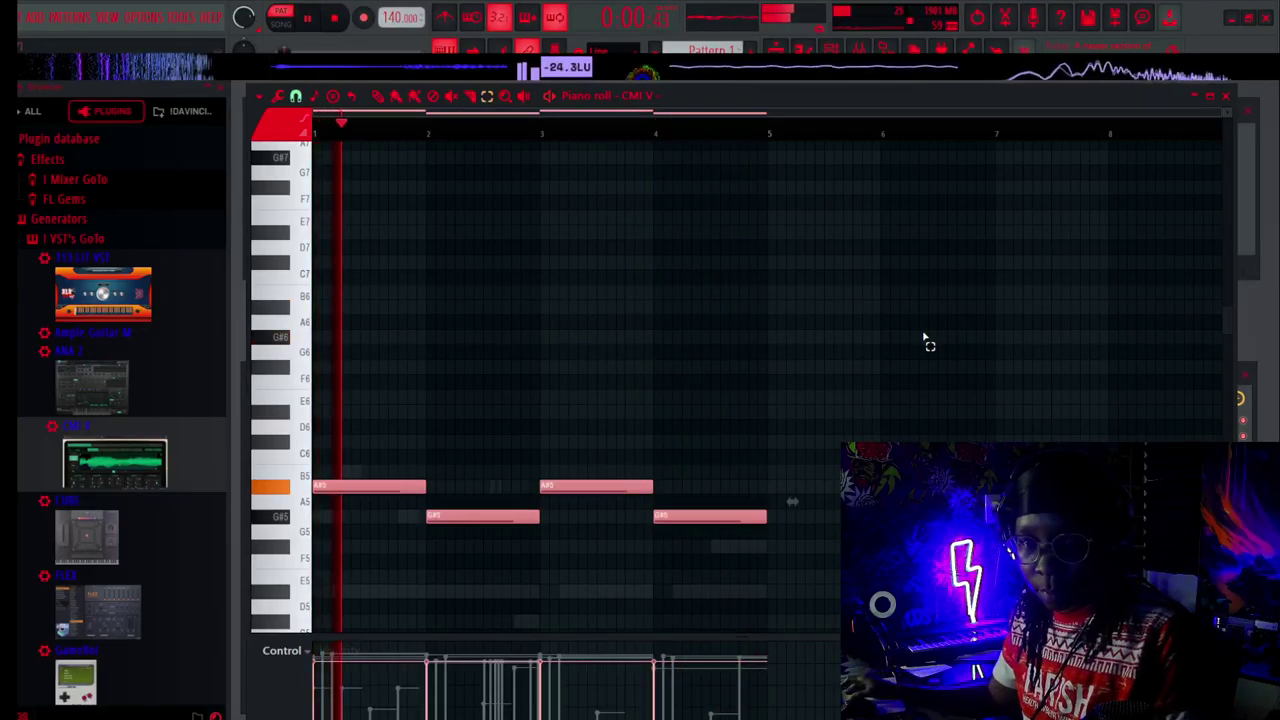
Raise only the G#5 notes in bars 2 and 4 by one octave and play the pattern.
key("space")
left_click_drag(737, 567, 480, 525)
key("ctrl+Up")
key("space")
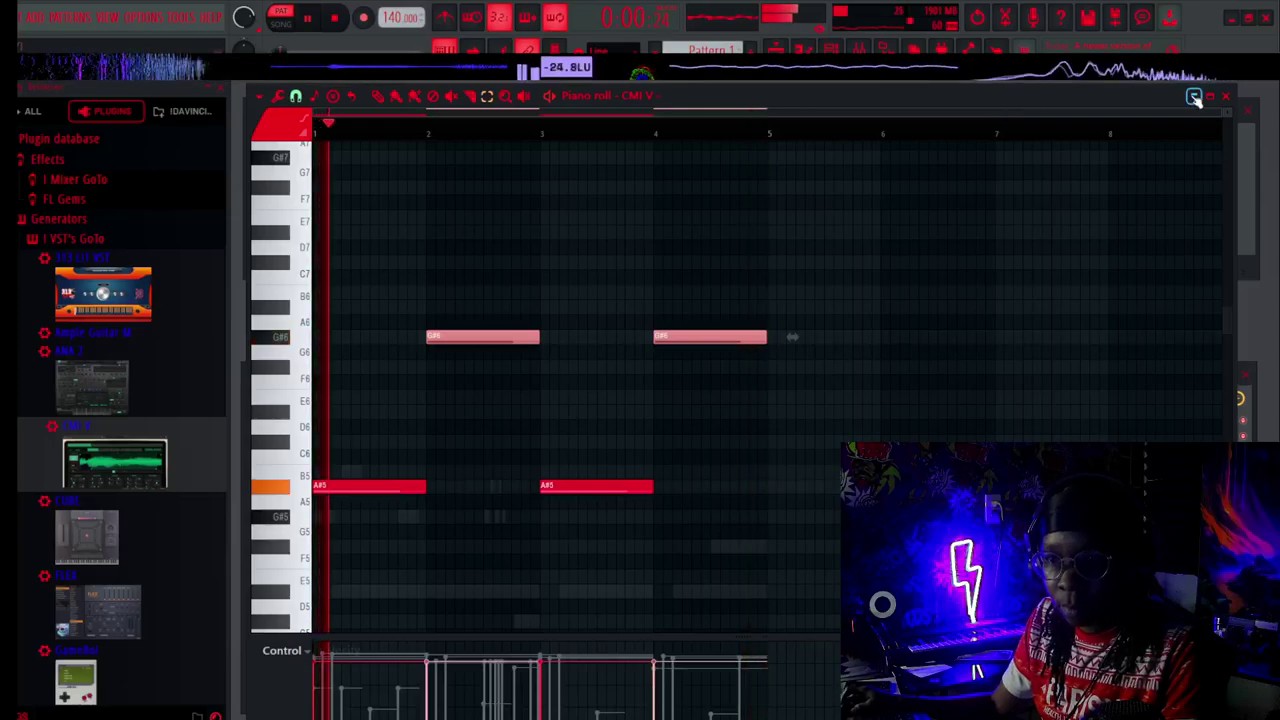
key("space")
Lower the G#6 notes in bars 2 and 4 by one octave, play the pattern, and close the piano roll.
left_click_drag(857, 389, 376, 200)
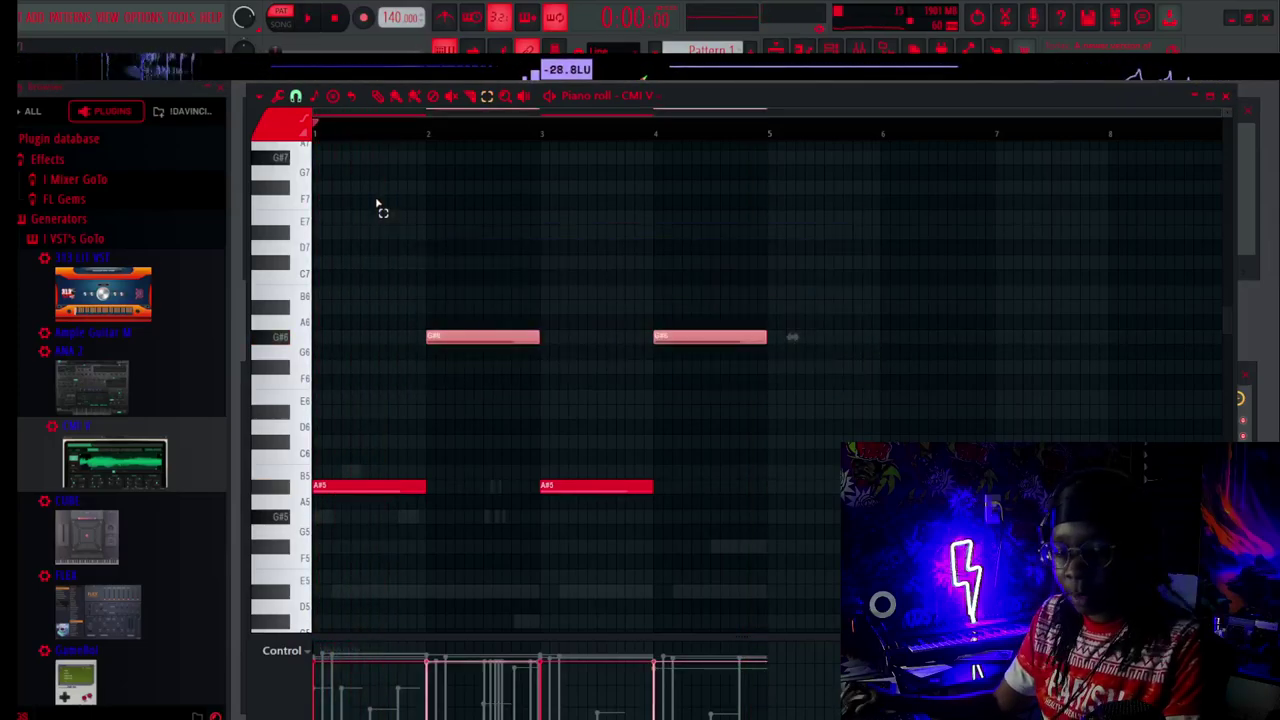
key("ctrl+Down")
key("space")
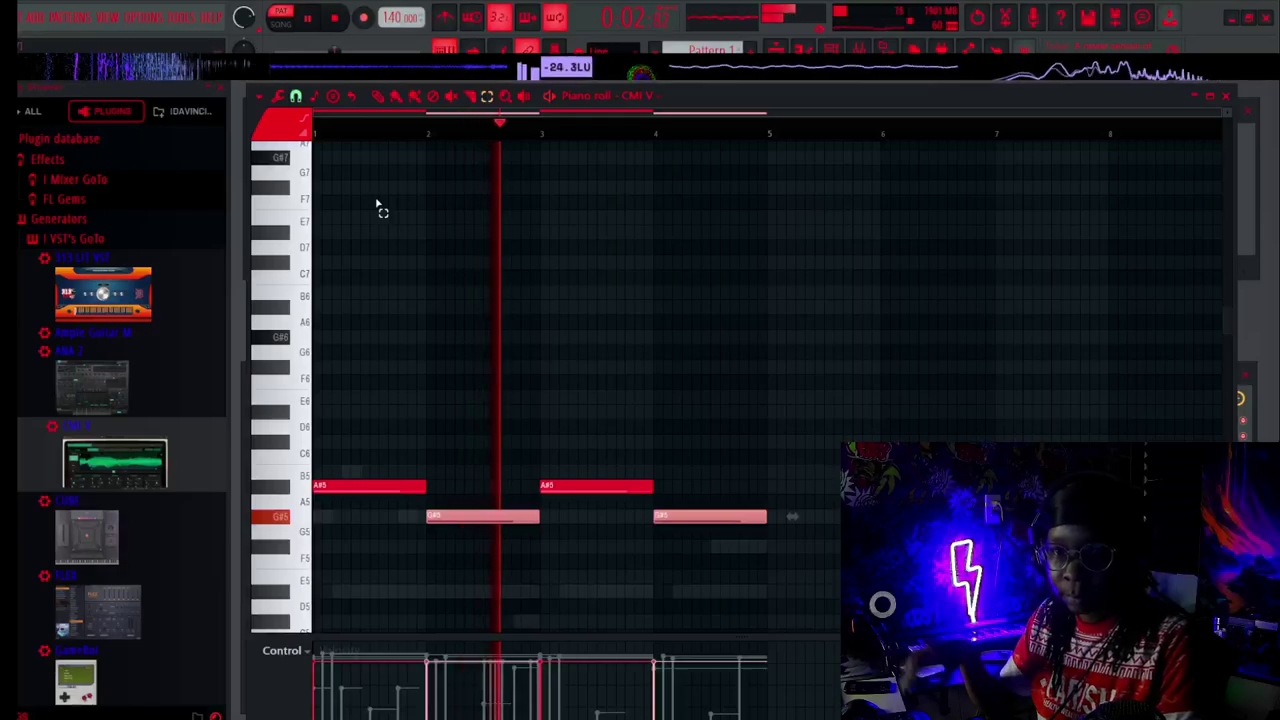
key("space")
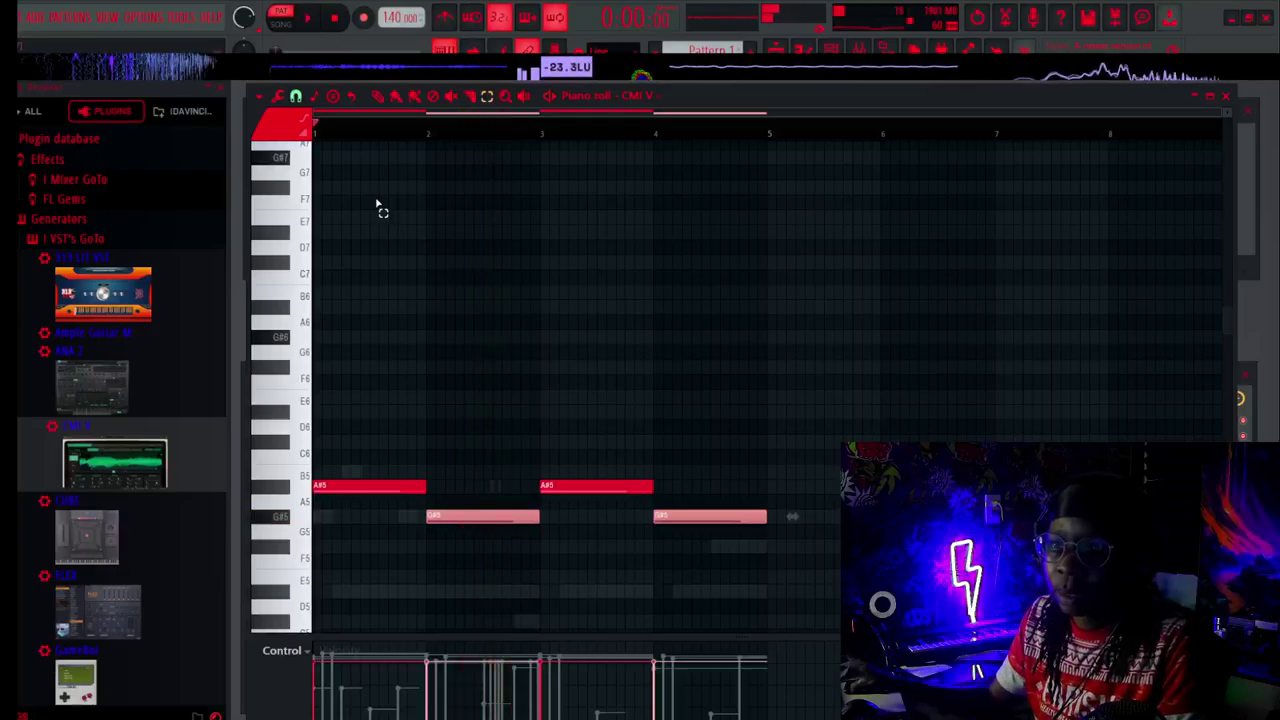
left_click(1226, 96)
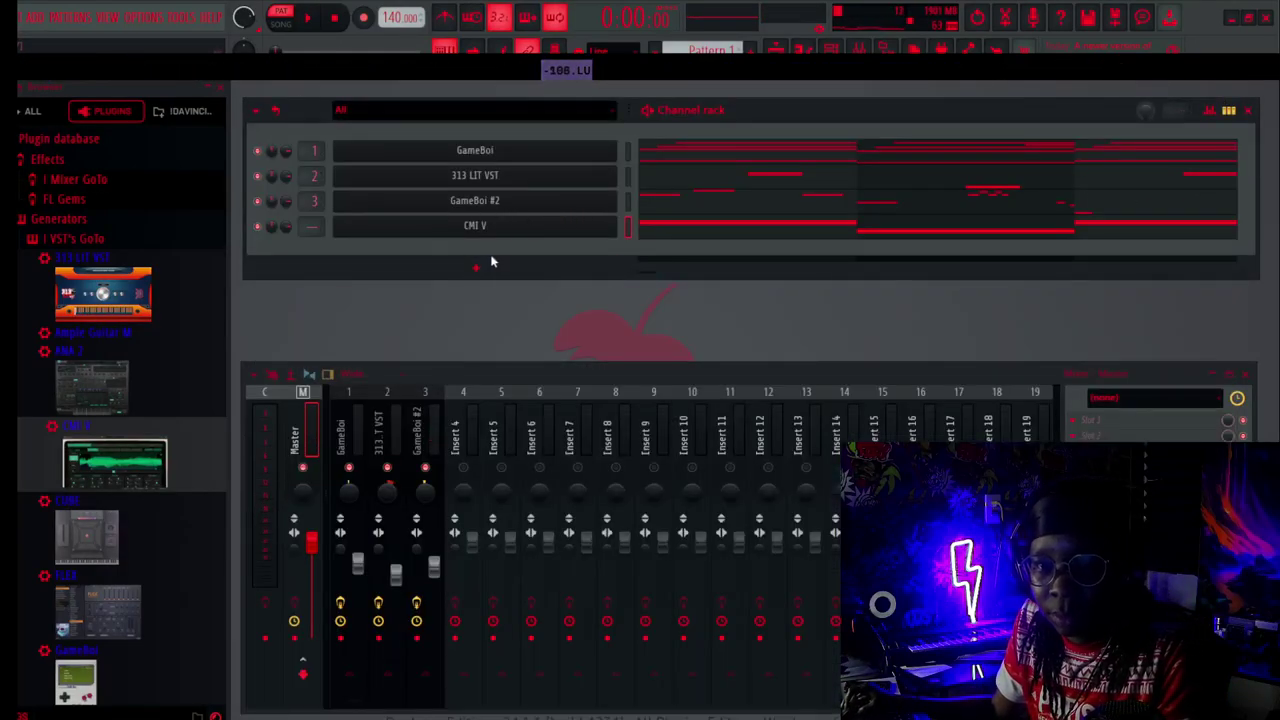
Check the CMI V Mixer, Tune/Map and Sequencer pages during playback, then raise slot 1's gain slightly on the Sound page and close the plugin.
key("space")
left_click(438, 550)
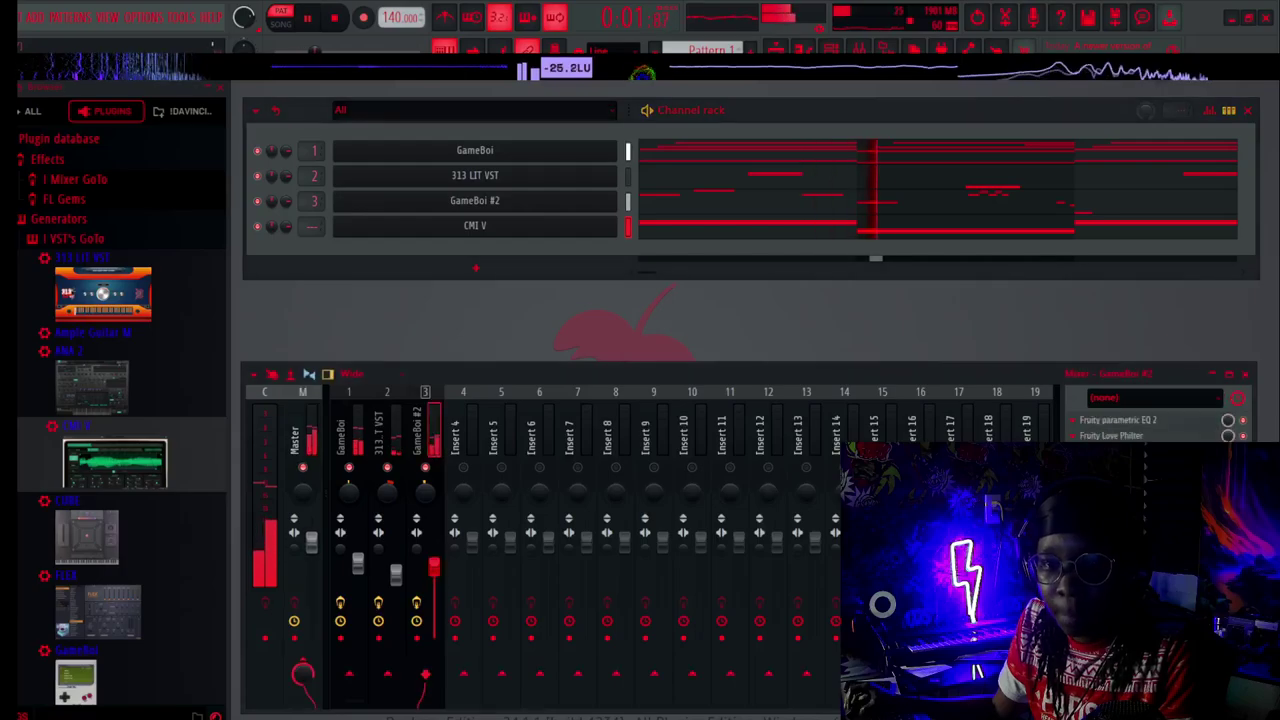
left_click(408, 232)
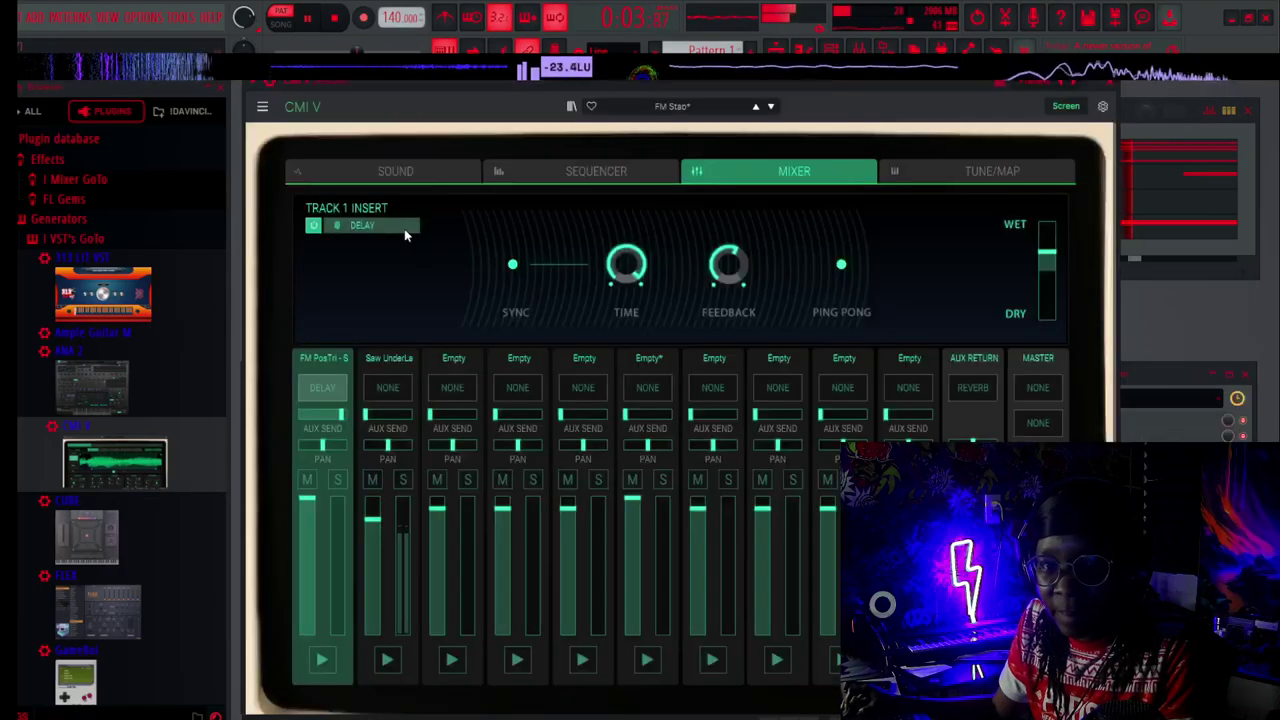
left_click(995, 182)
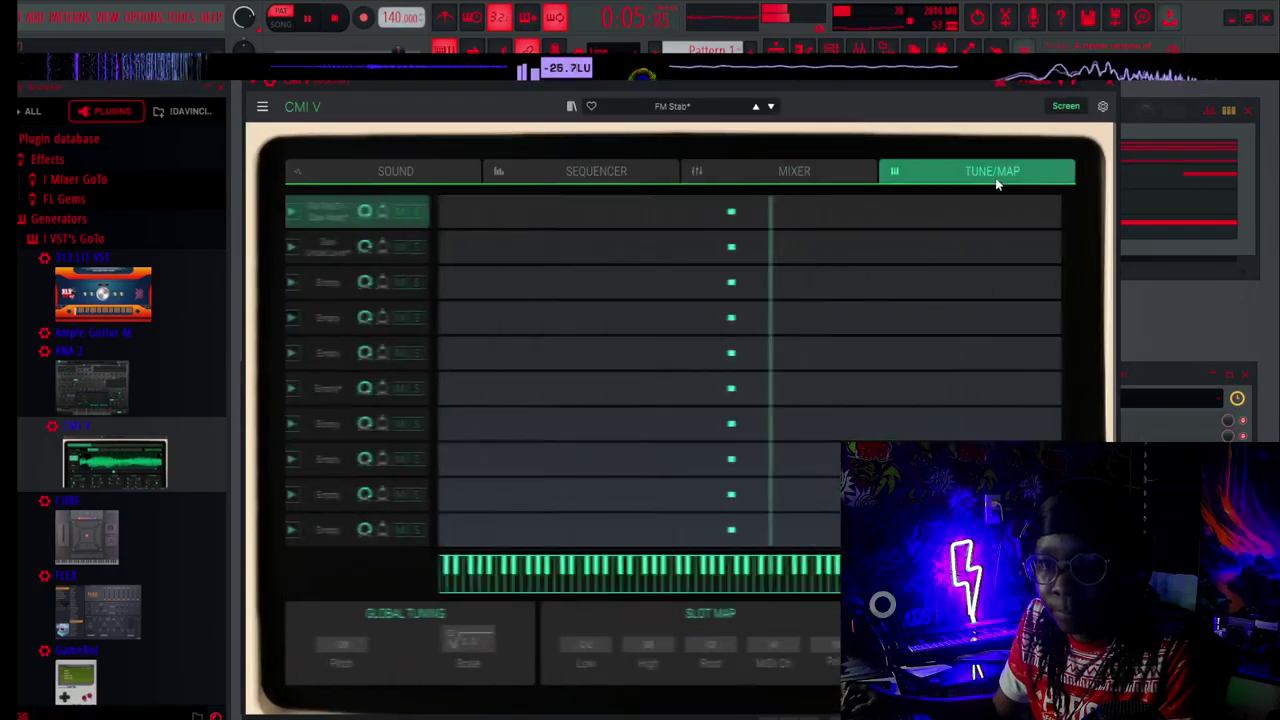
left_click(582, 180)
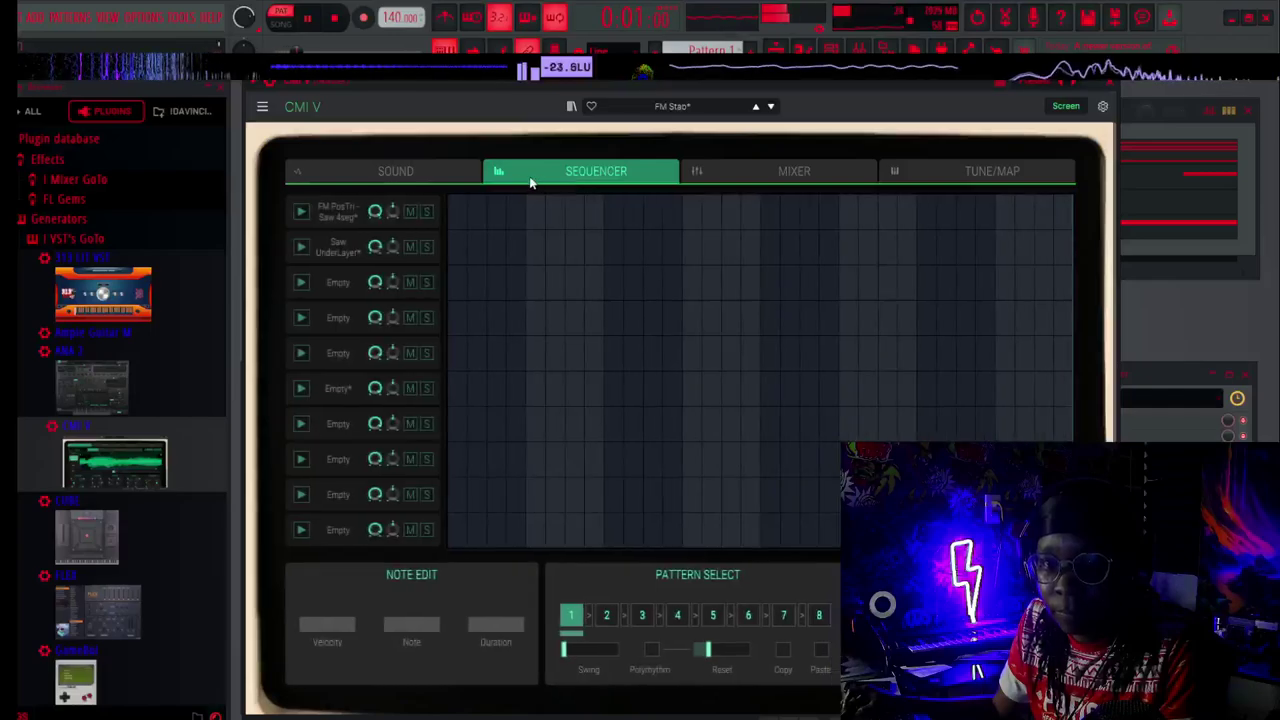
left_click(423, 173)
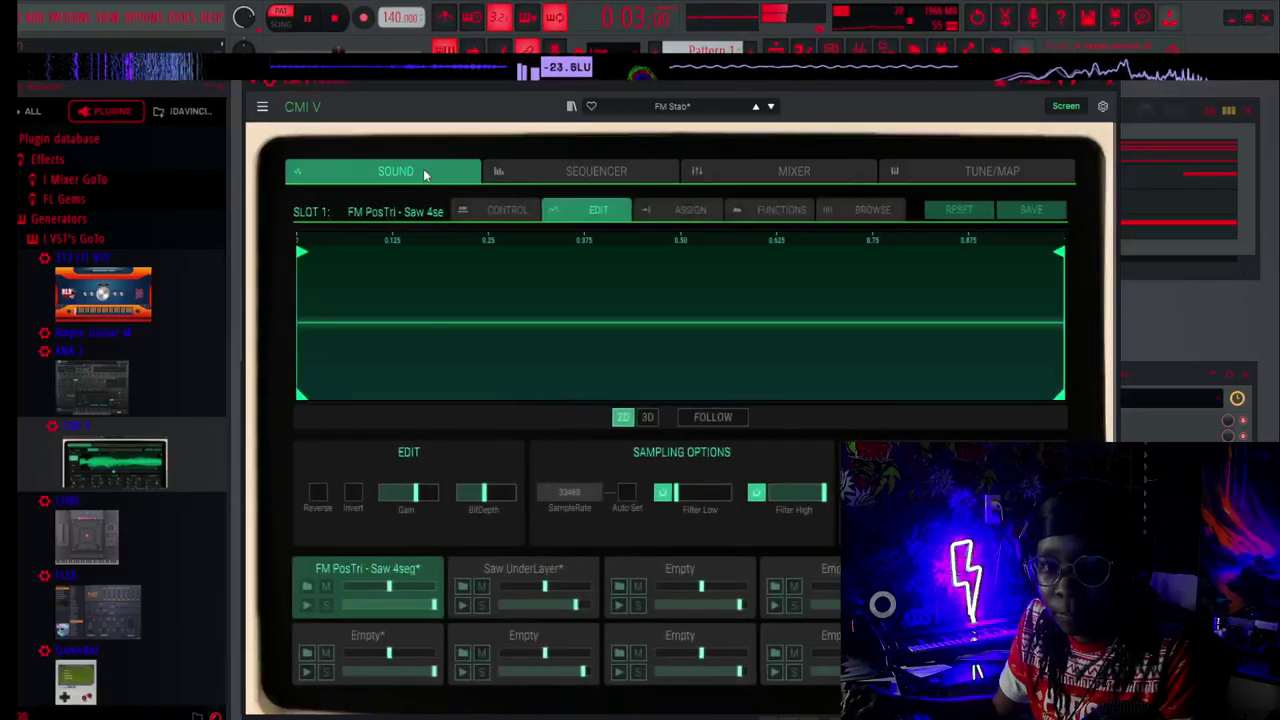
left_click_drag(435, 499, 440, 487)
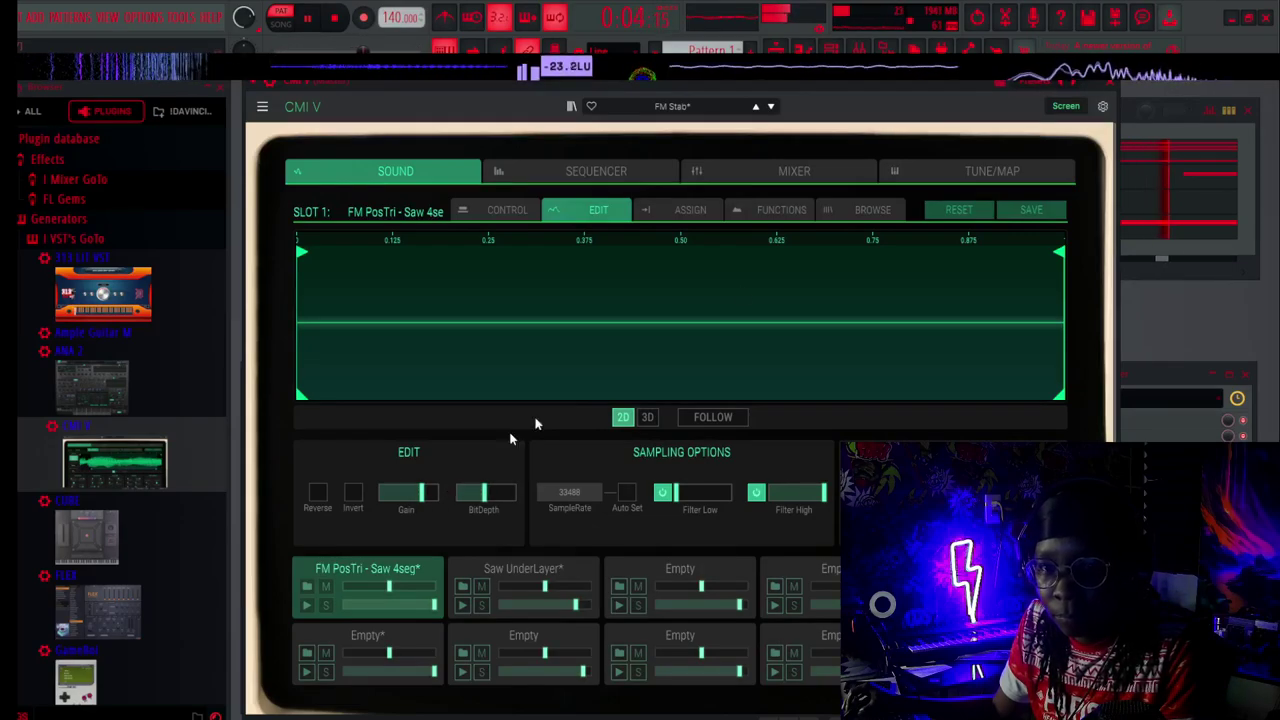
left_click(1110, 87)
key("space")
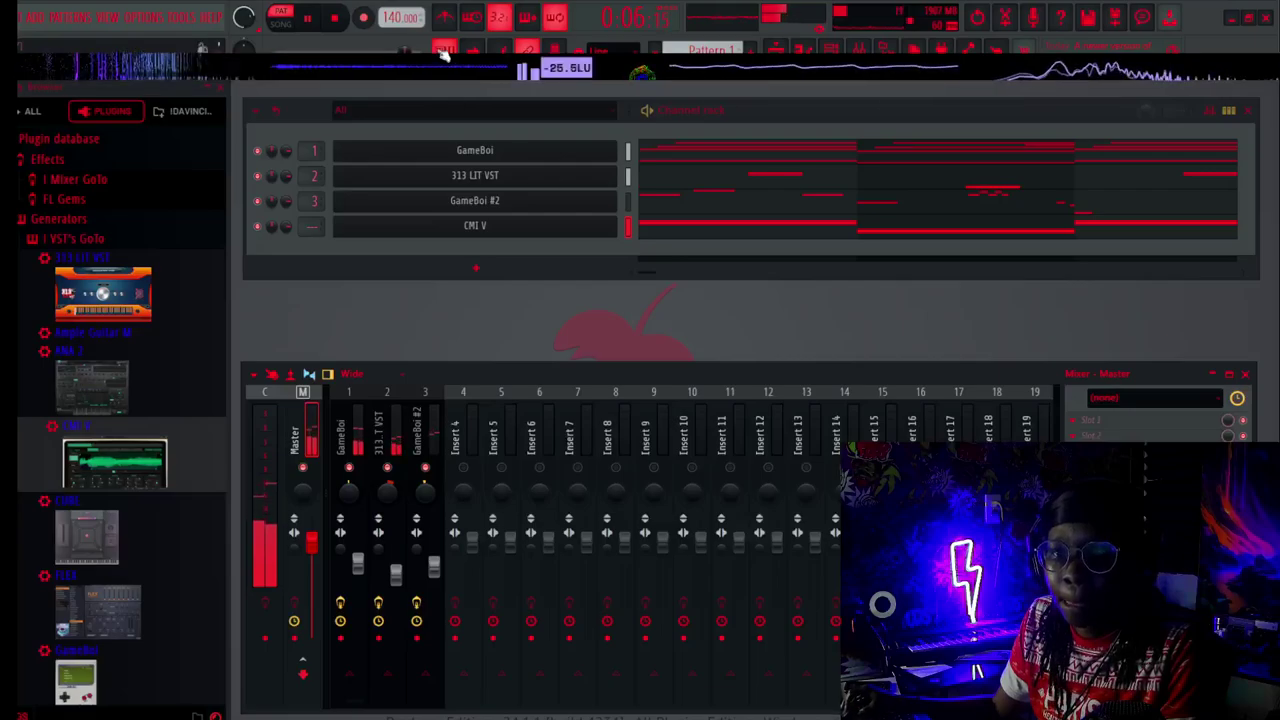
Route the CMI V channel to mixer insert 4 and load Fruity Parametric EQ 2 in its first effect slot.
left_click(631, 231)
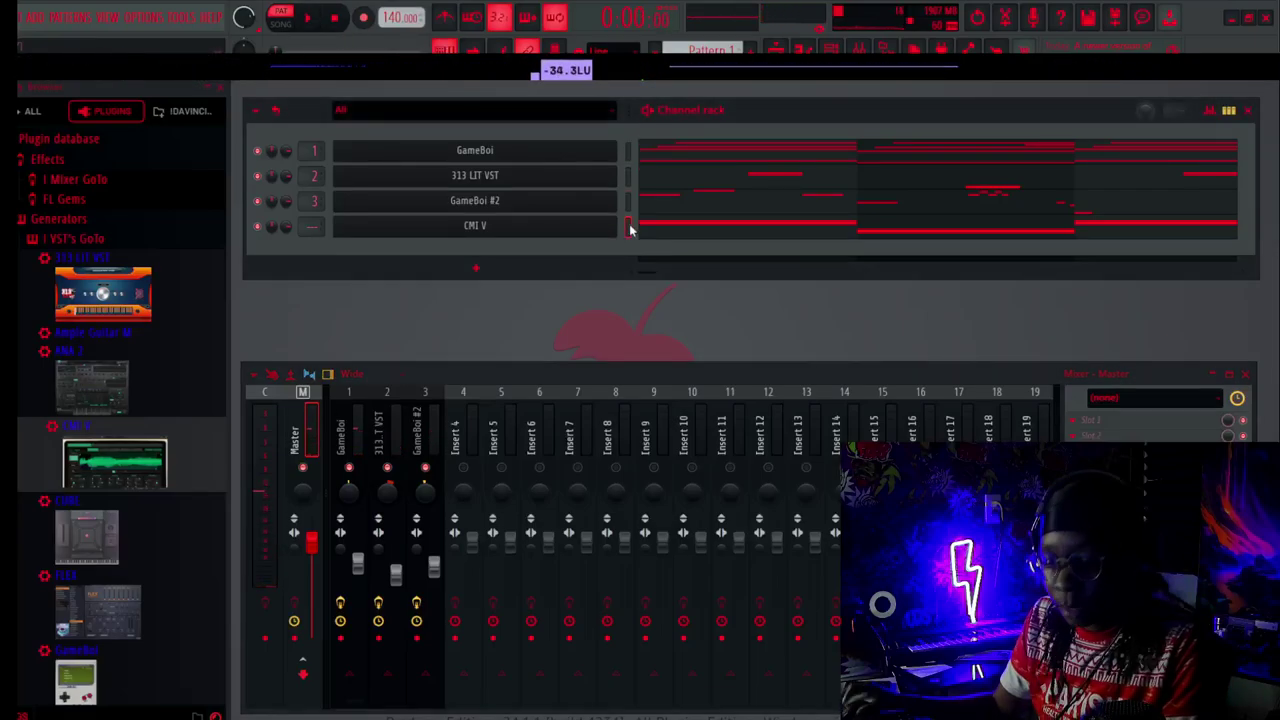
key("ctrl+l")
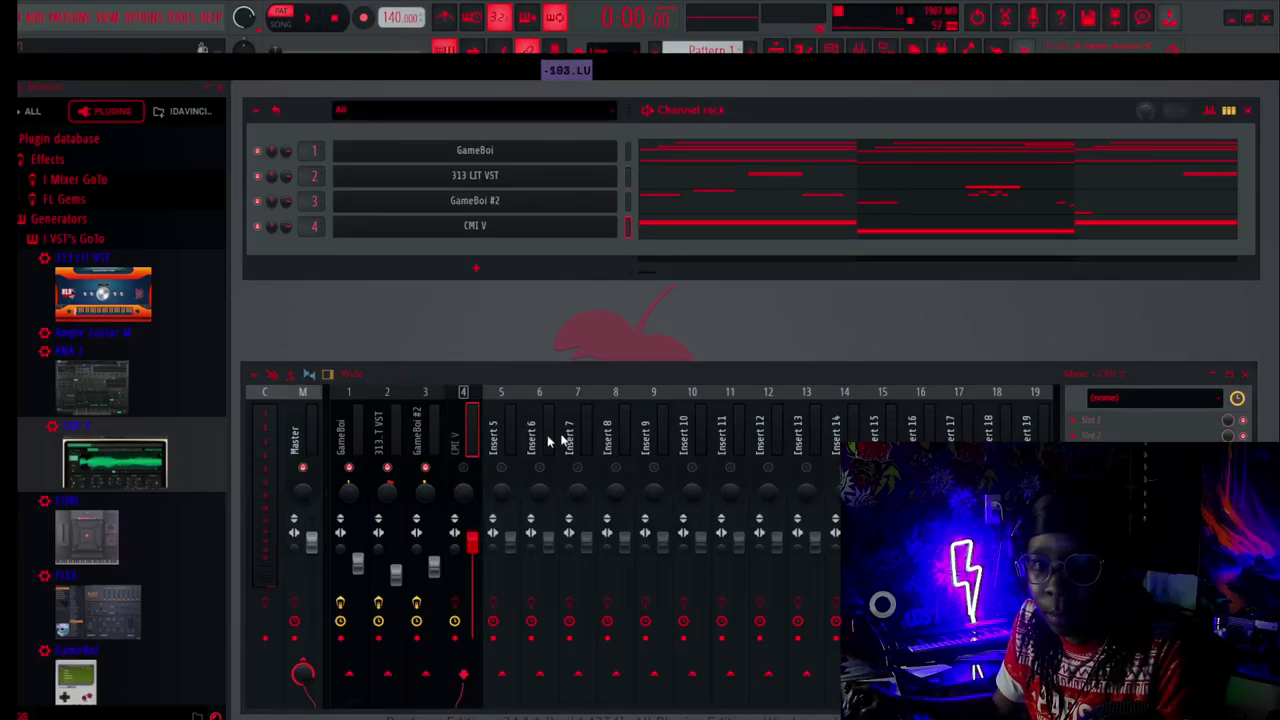
key("space")
left_click(1100, 420)
mouse_move(1093, 366)
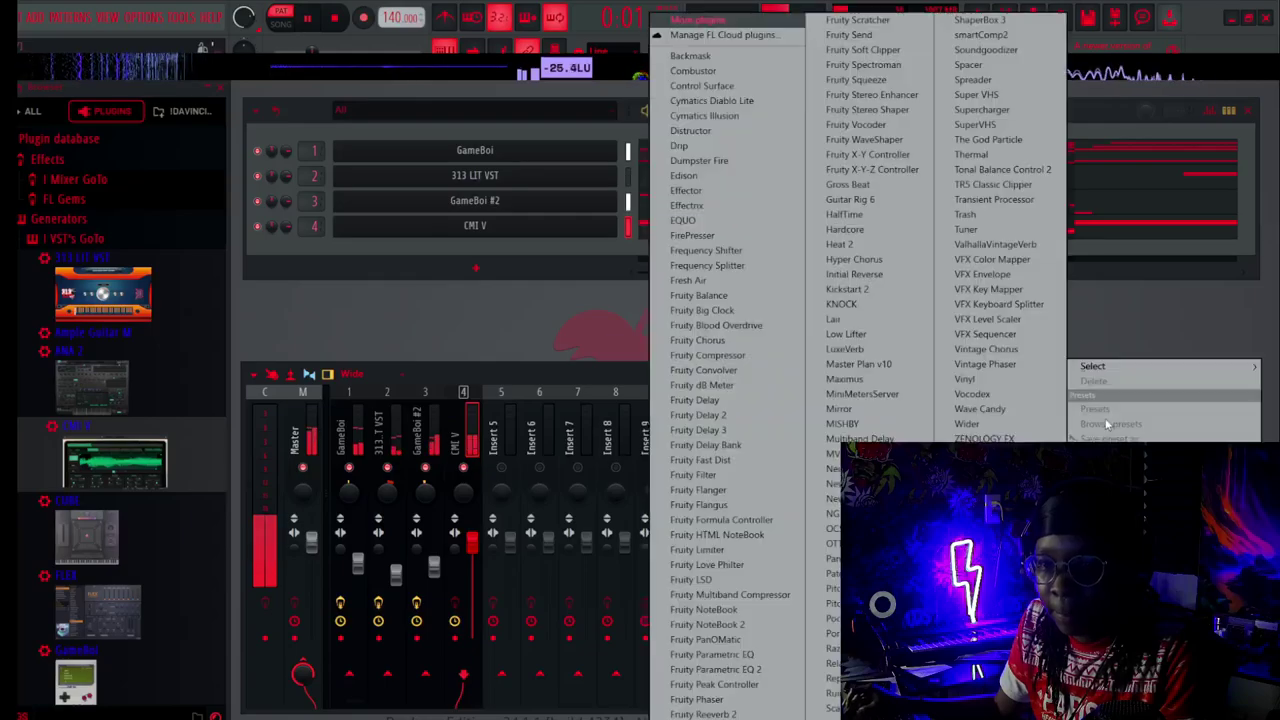
left_click(1276, 351)
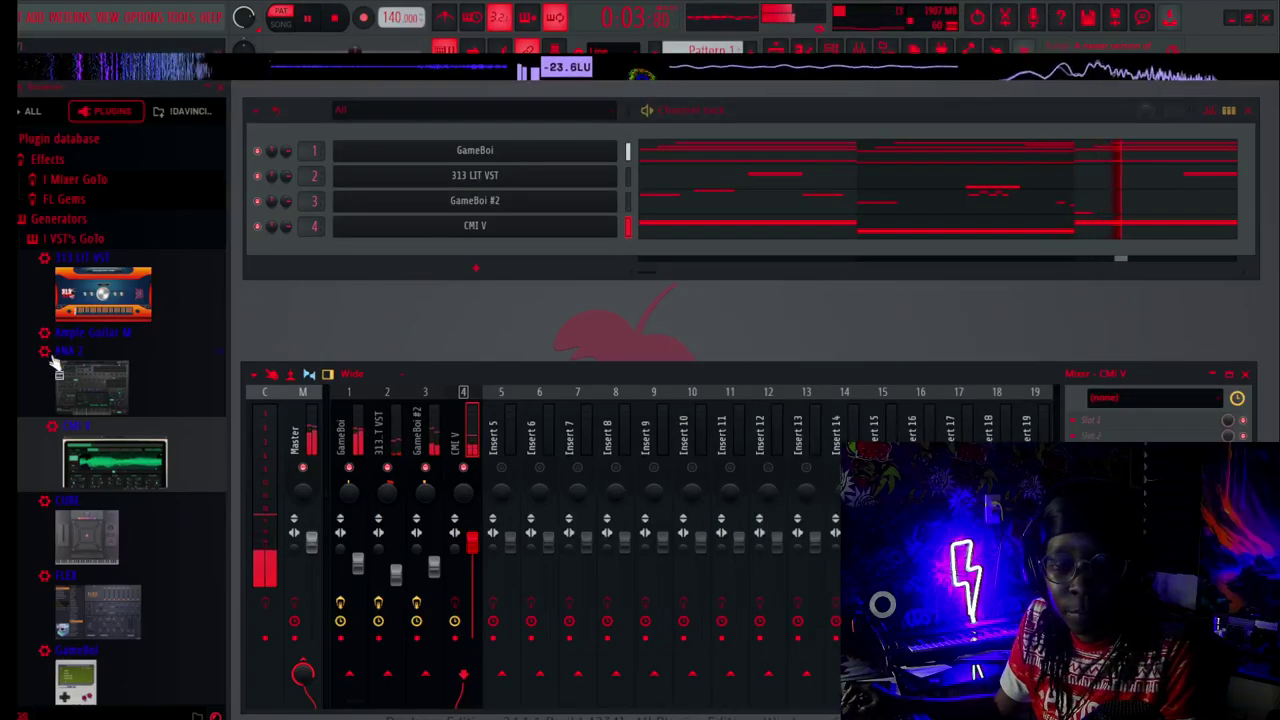
left_click(70, 180)
scroll(85, 330, "down", 5)
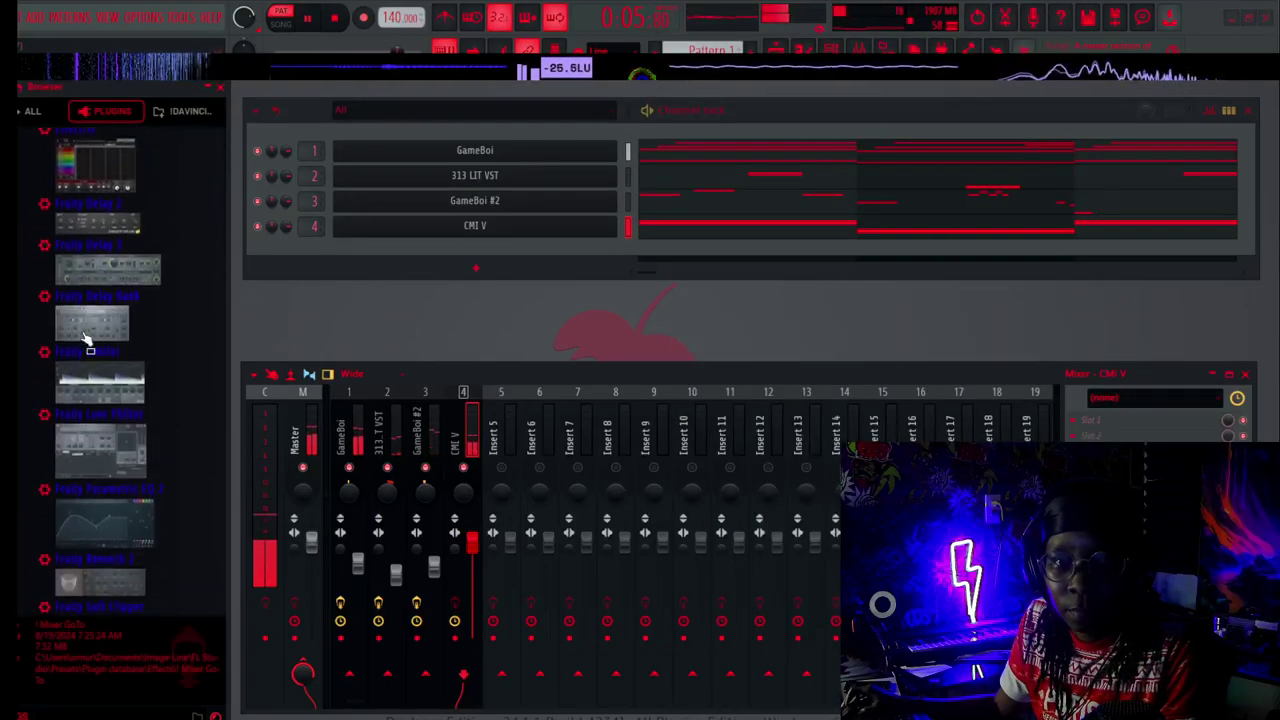
left_click_drag(83, 512, 1103, 426)
left_click_drag(320, 184, 571, 187)
Load the 20Hz + 18kHz cut preset in the EQ, raise the low cut to about 70 Hz and pull the high cut down into the mids.
left_click_drag(354, 331, 382, 428)
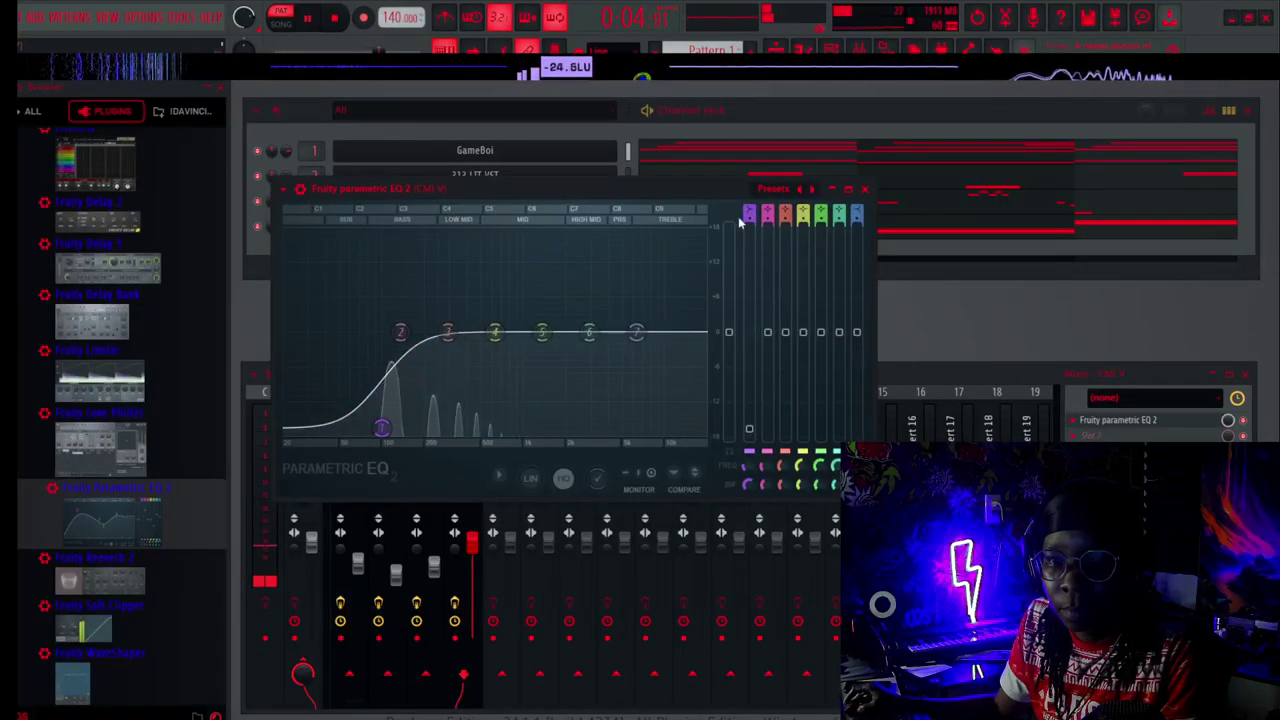
left_click_drag(748, 222, 748, 214)
left_click(771, 197)
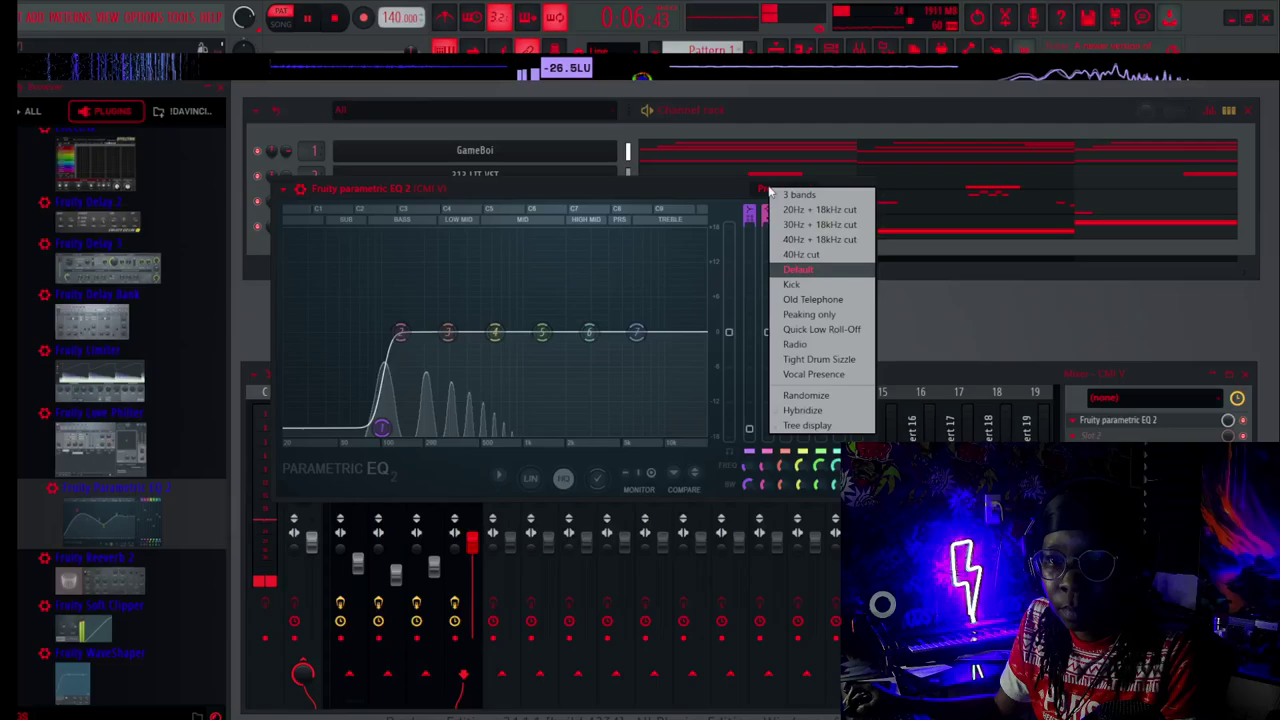
left_click(795, 232)
left_click_drag(284, 334, 368, 332)
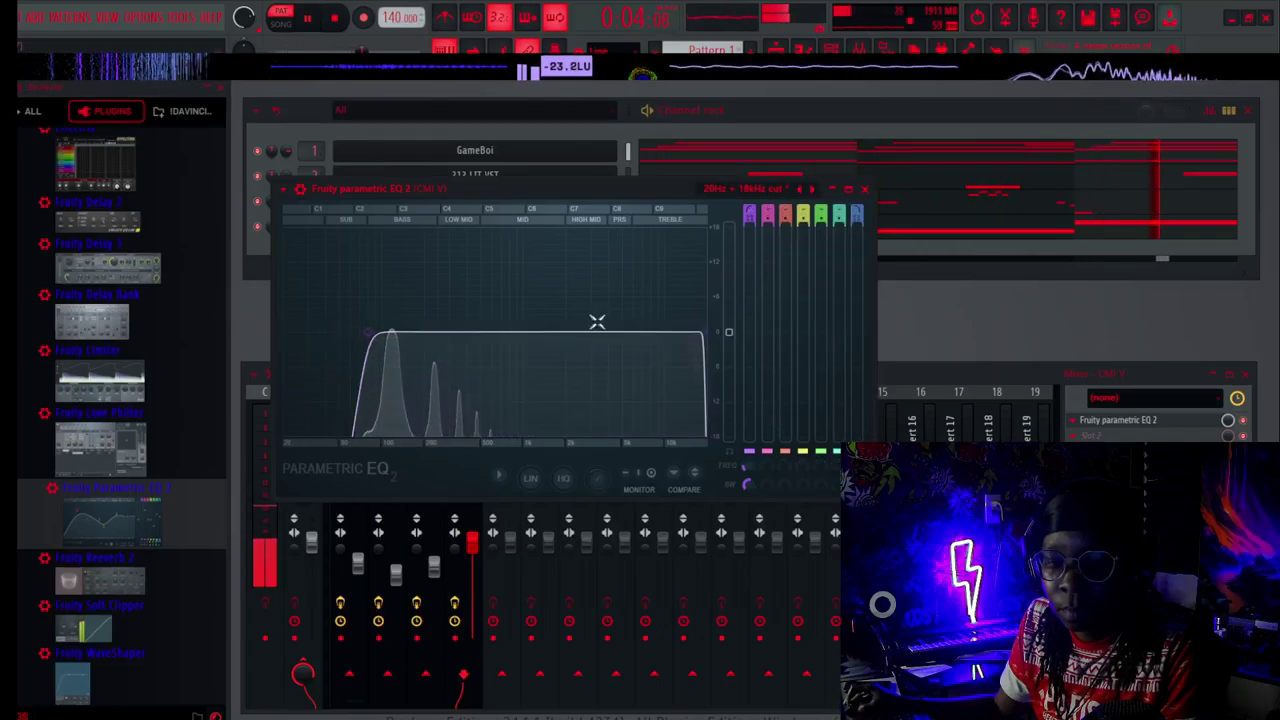
left_click_drag(702, 333, 518, 332)
left_click(865, 189)
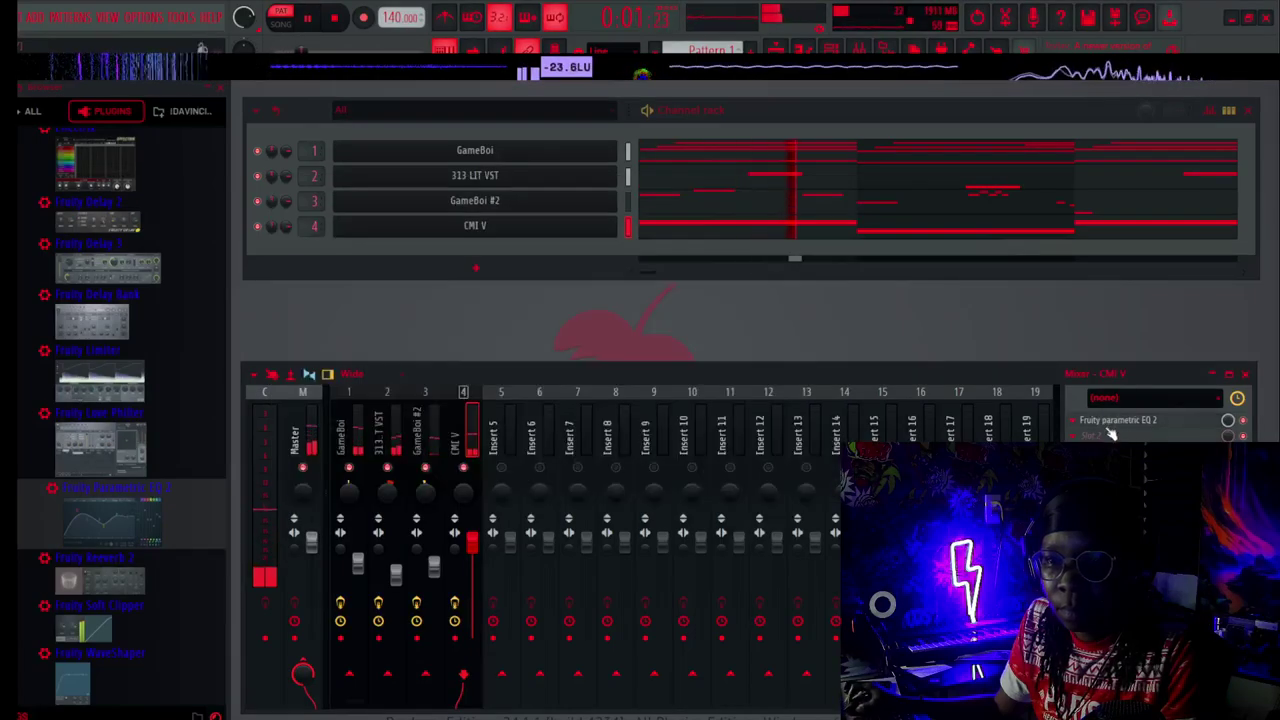
key("space")
Move Fruity Parametric EQ 2 down to slot 2 on the CMI V insert, freeing slot 1.
left_click(1073, 436)
mouse_move(1093, 367)
left_click(506, 329)
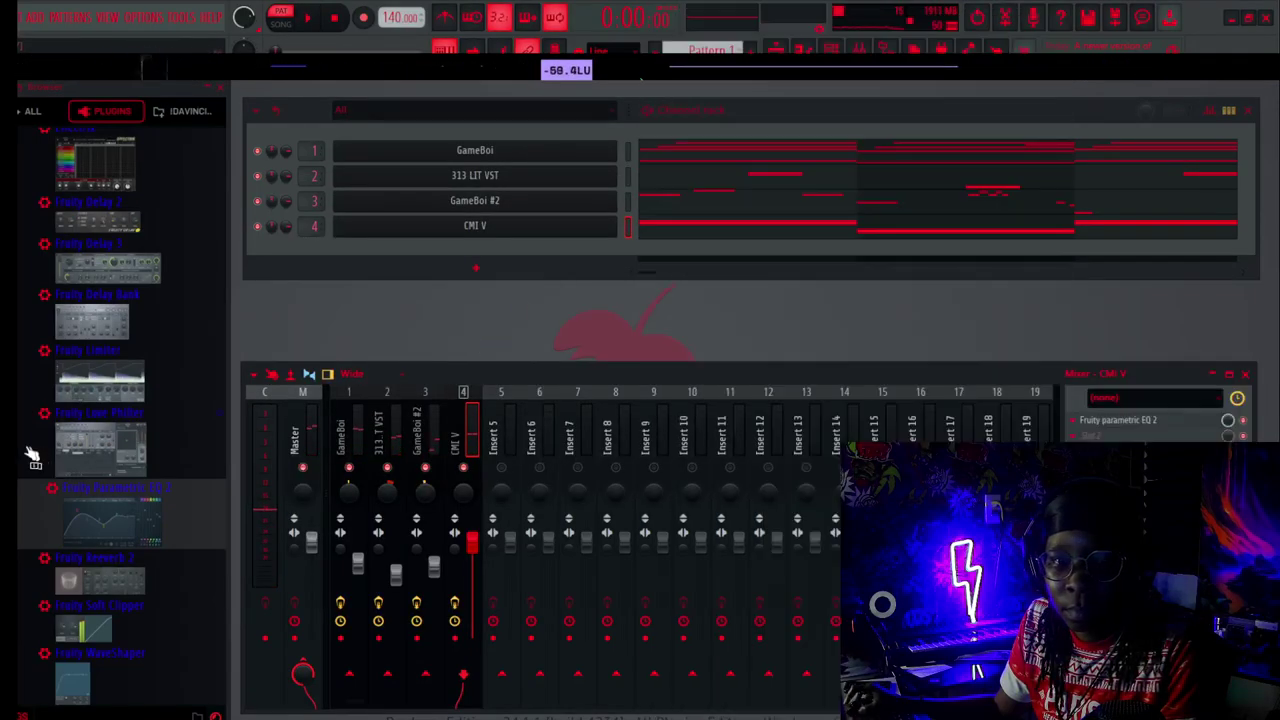
scroll(30, 449, "down", 5)
scroll(30, 448, "up", 2)
scroll(30, 449, "up", 1)
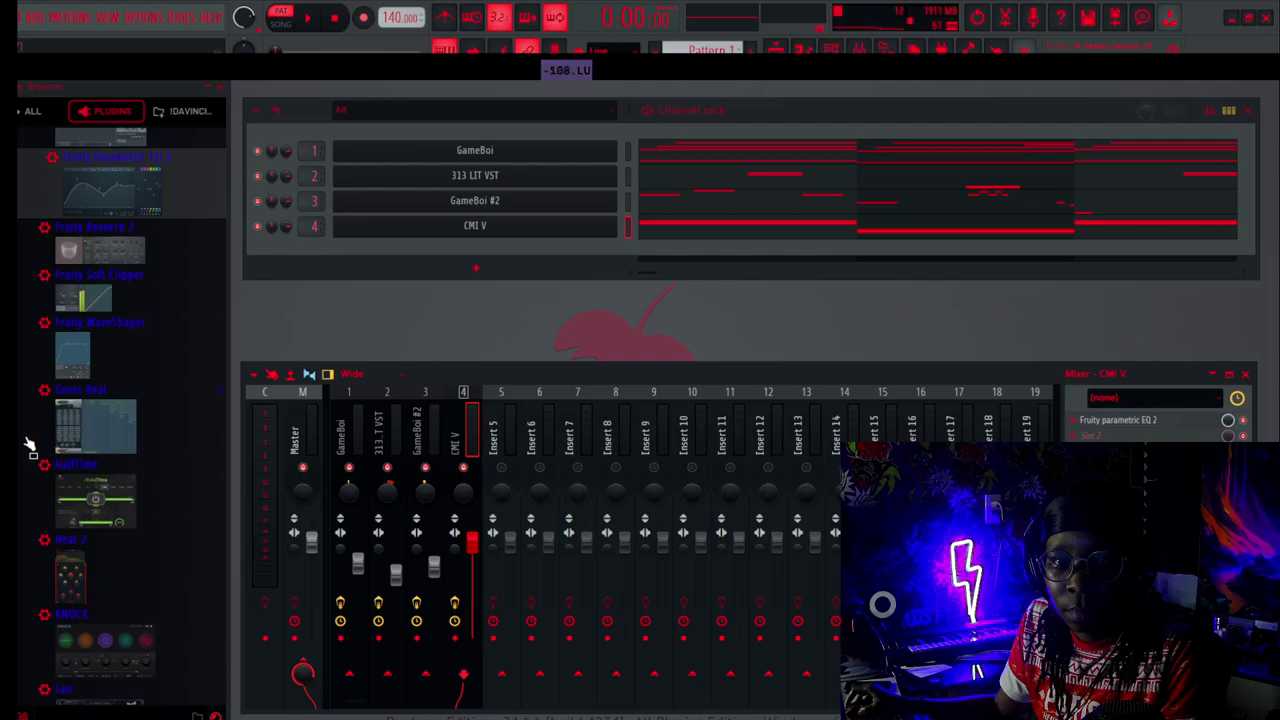
scroll(30, 449, "up", 2)
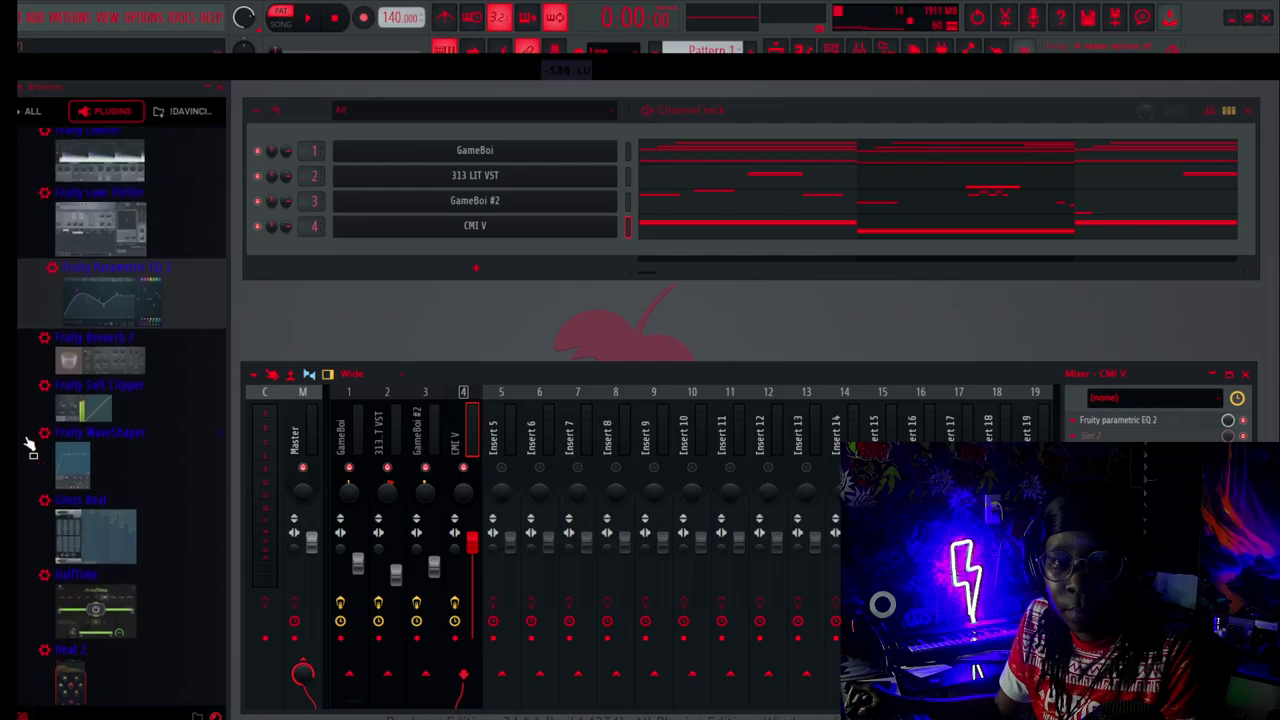
left_click(1074, 422)
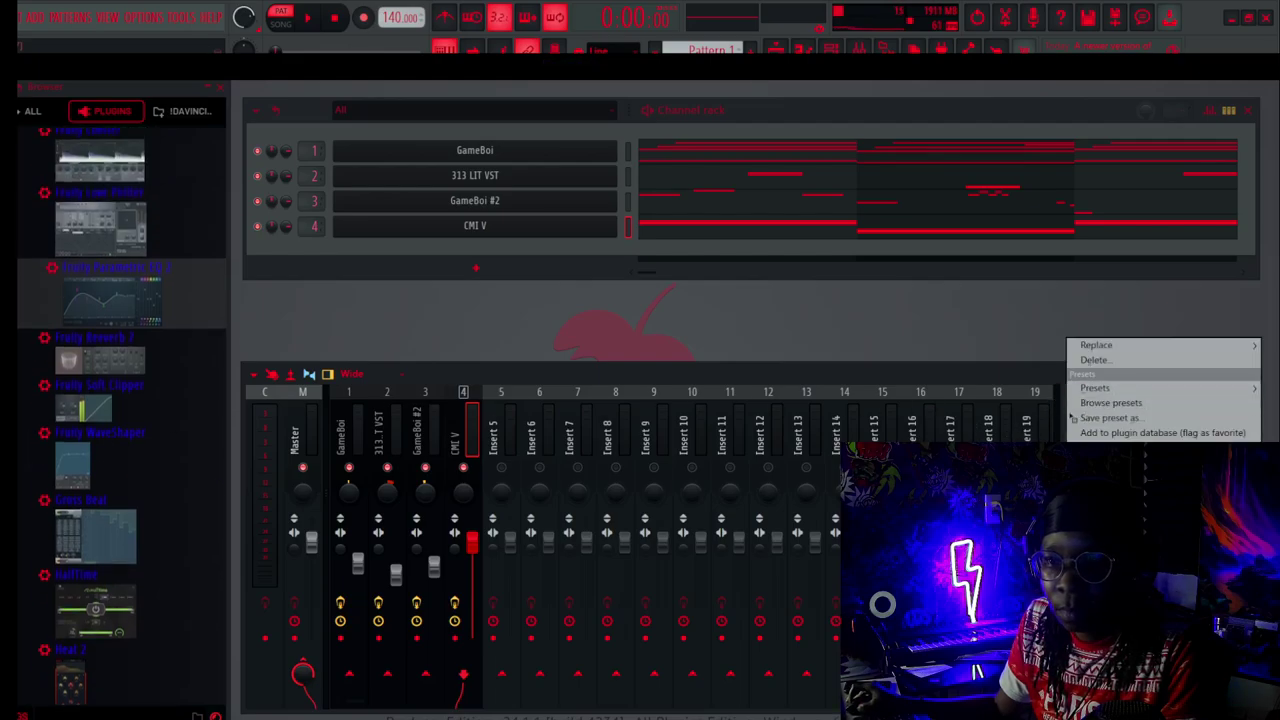
left_click(1110, 560)
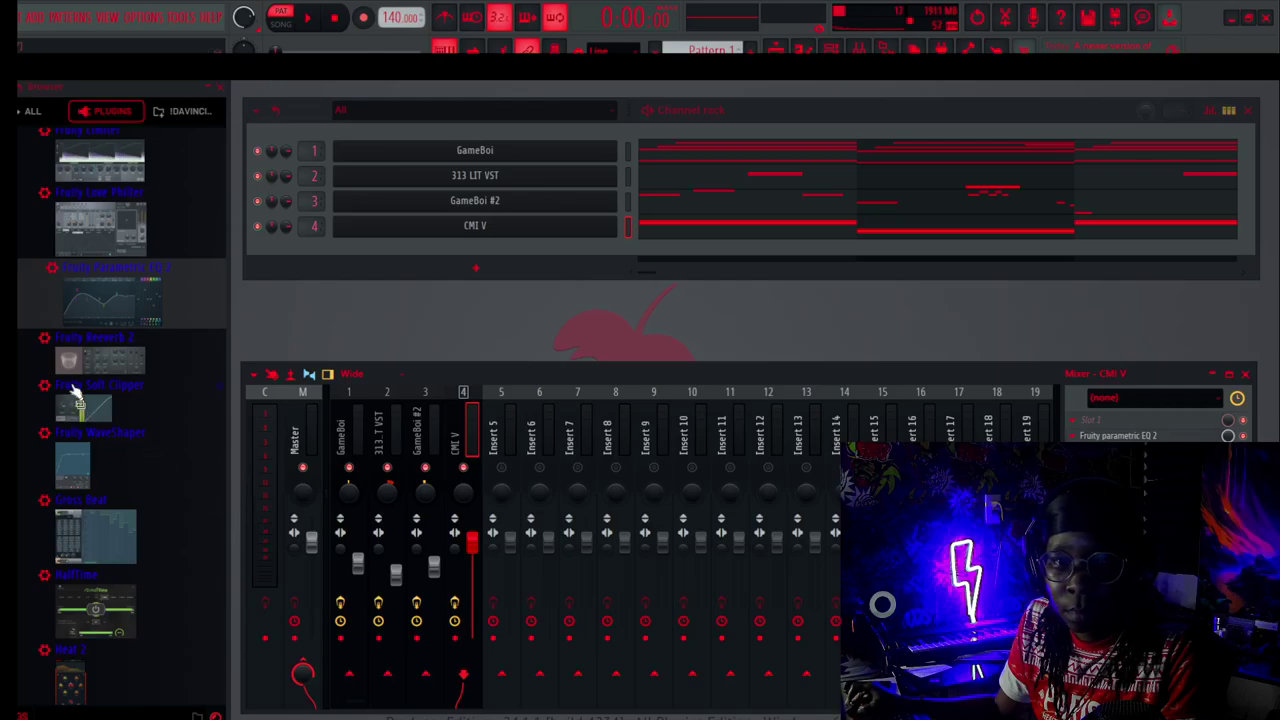
Find Low Lifter in the effects list and load it into slot 1 of the CMI V insert.
scroll(48, 378, "down", 10)
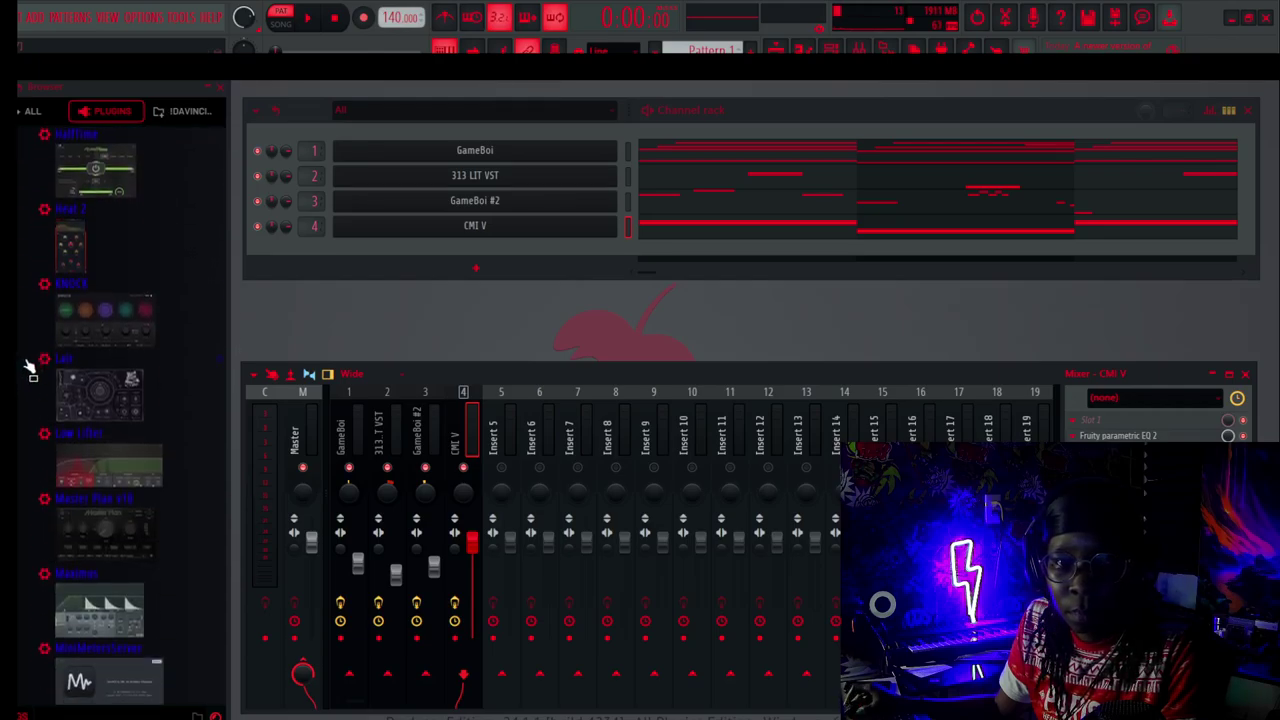
scroll(100, 400, "down", 3)
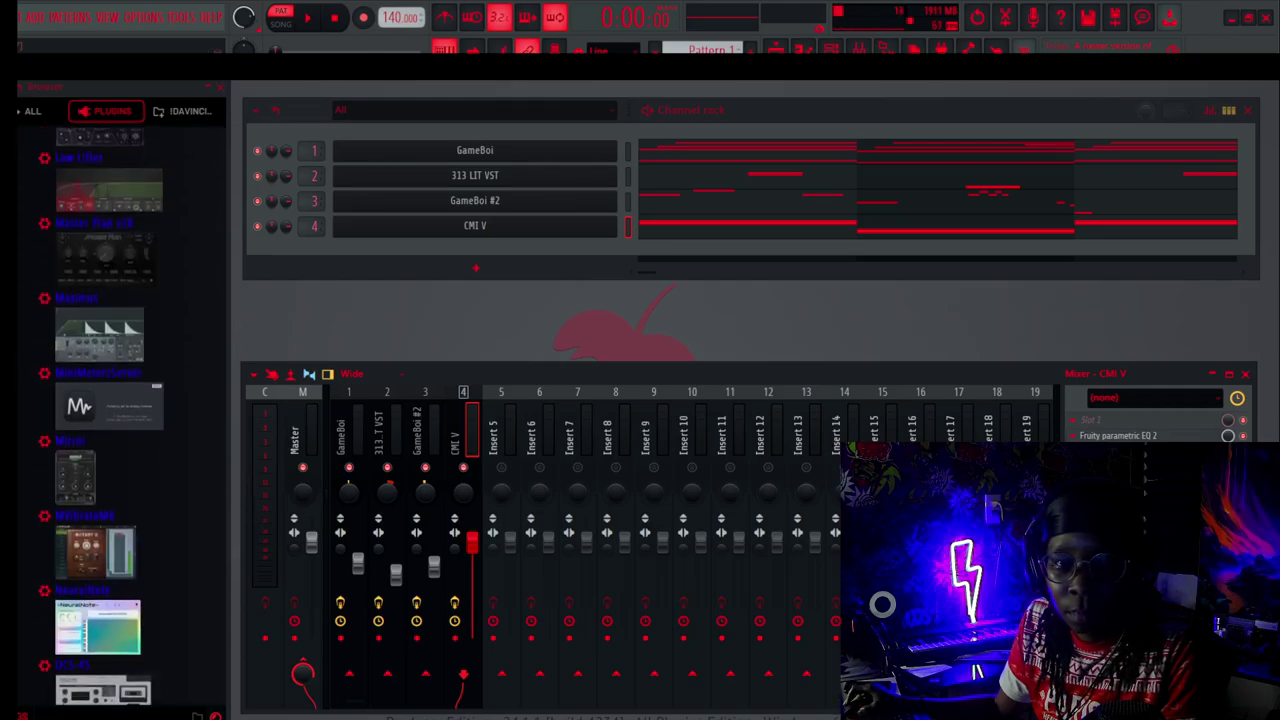
left_click_drag(103, 228, 1025, 403)
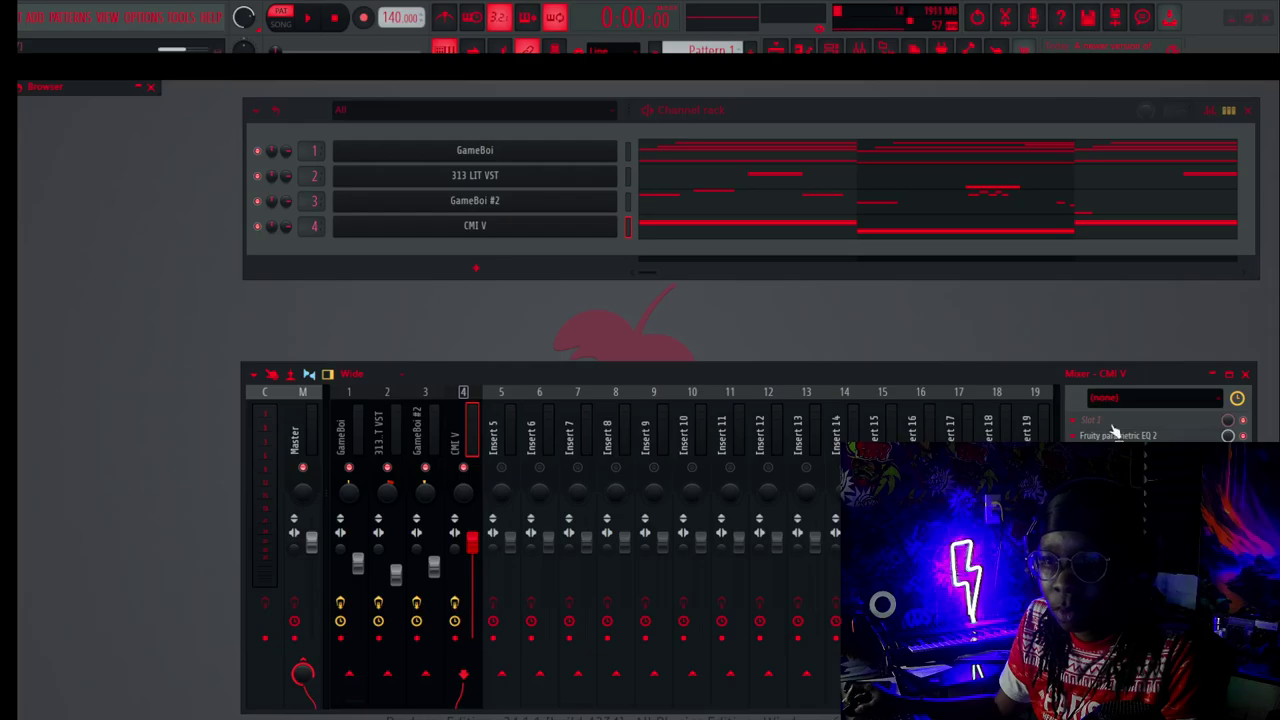
left_click_drag(1115, 430, 1112, 422)
Try Low Lifter's Sub presence preset with a raised low gain while the pattern plays.
left_click(307, 17)
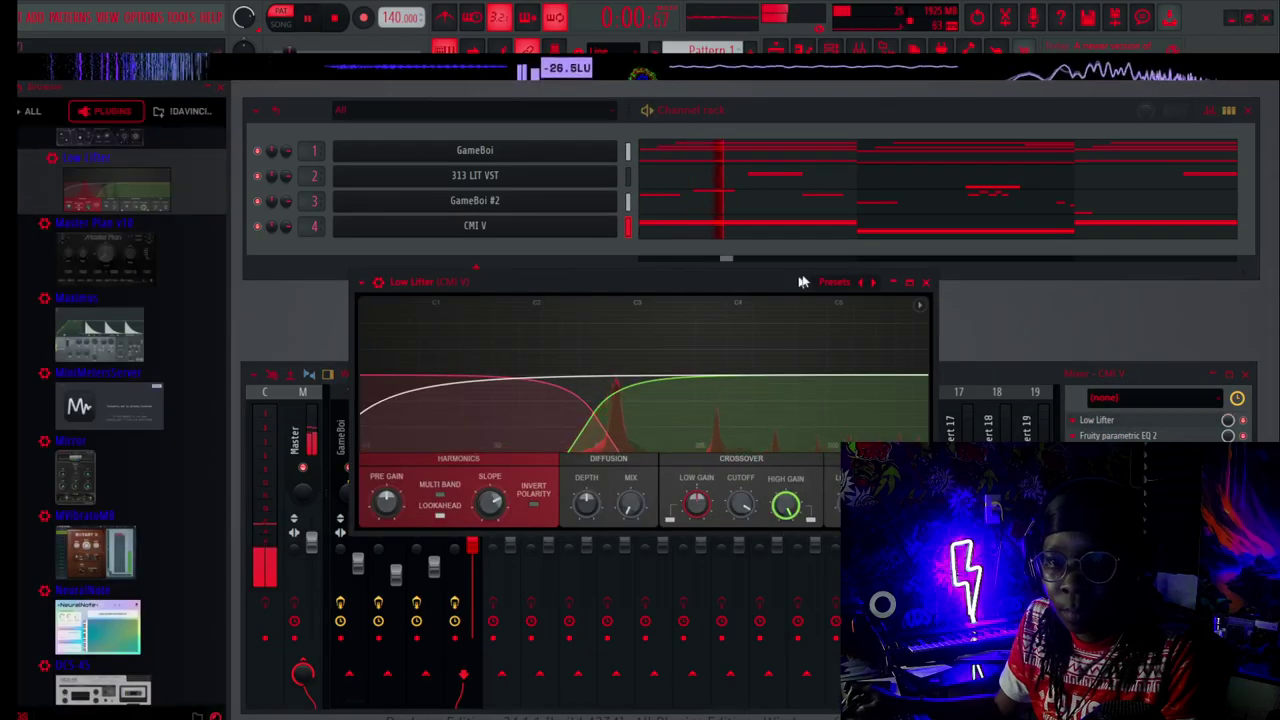
left_click(836, 284)
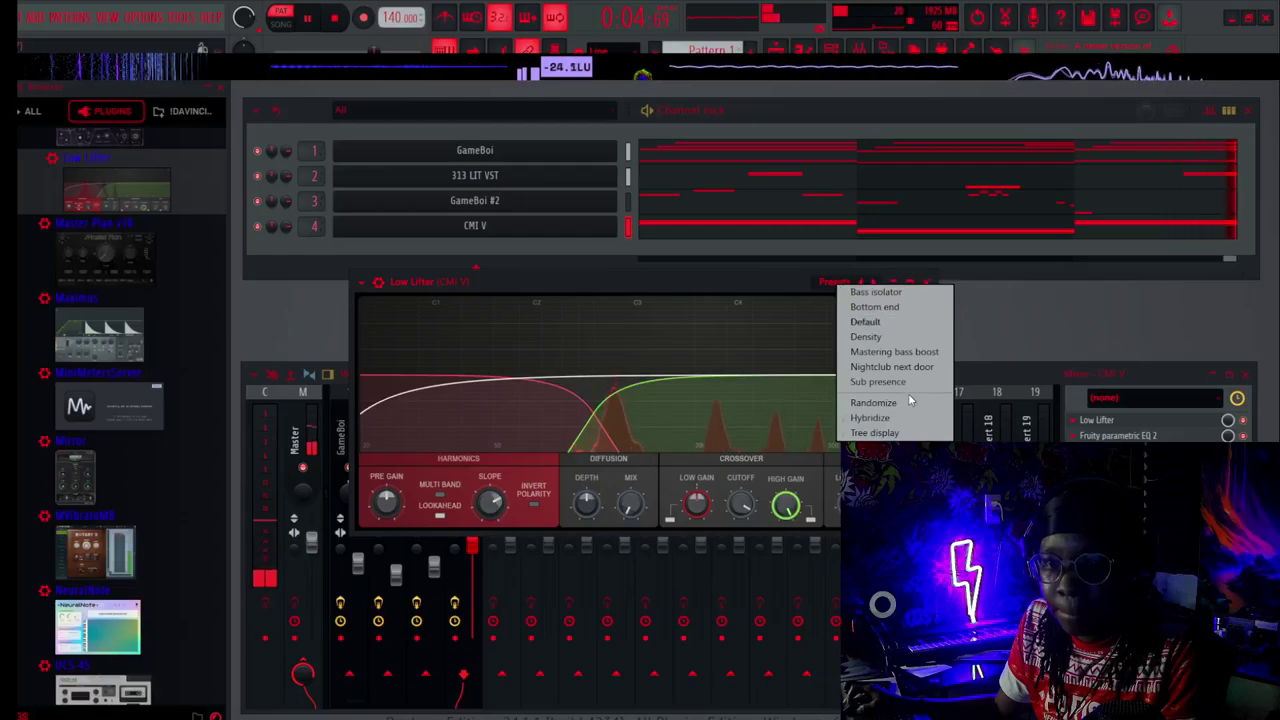
left_click(877, 381)
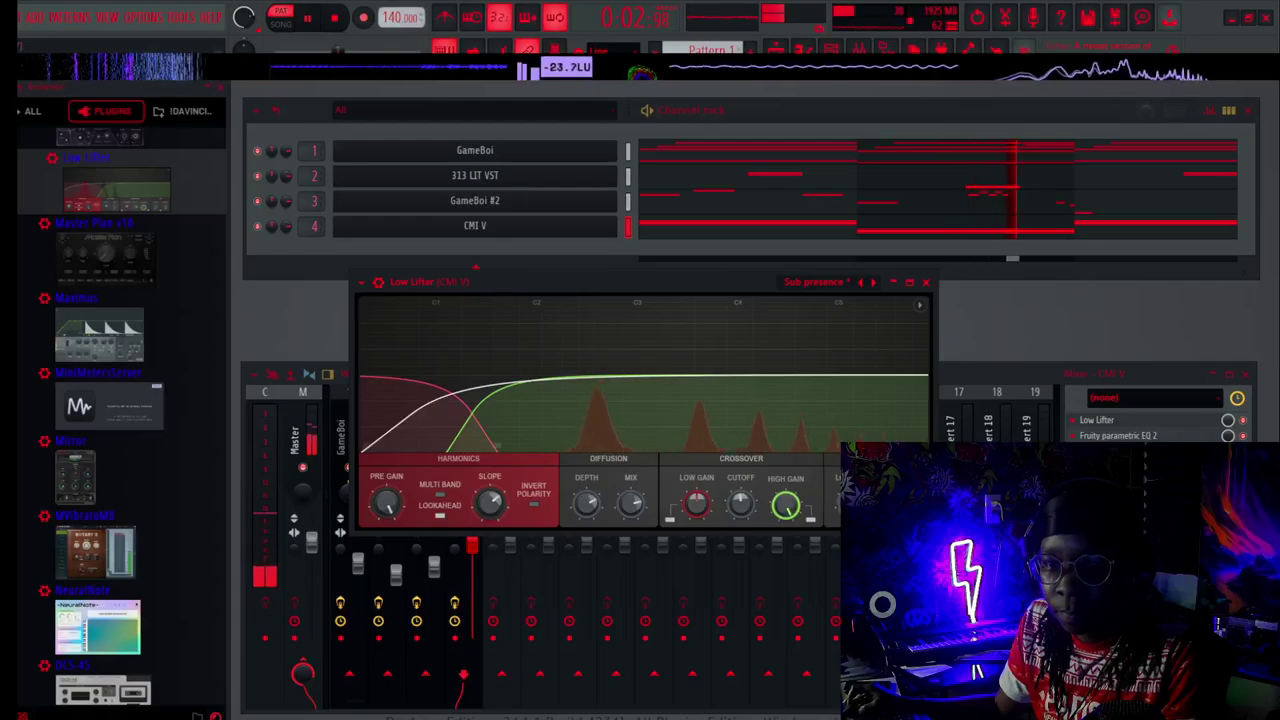
left_click_drag(697, 513, 697, 474)
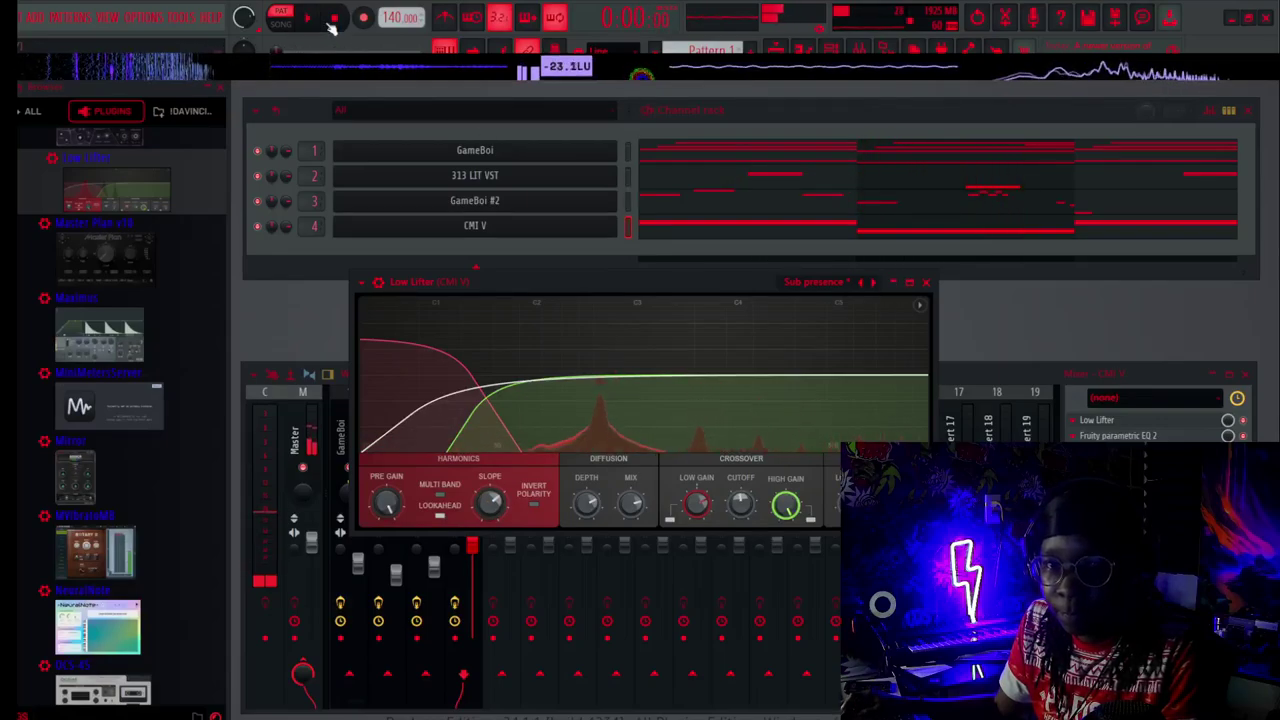
Load the Bass isolator preset in Low Lifter, audition it with the pattern, and close the plugin.
left_click(805, 283)
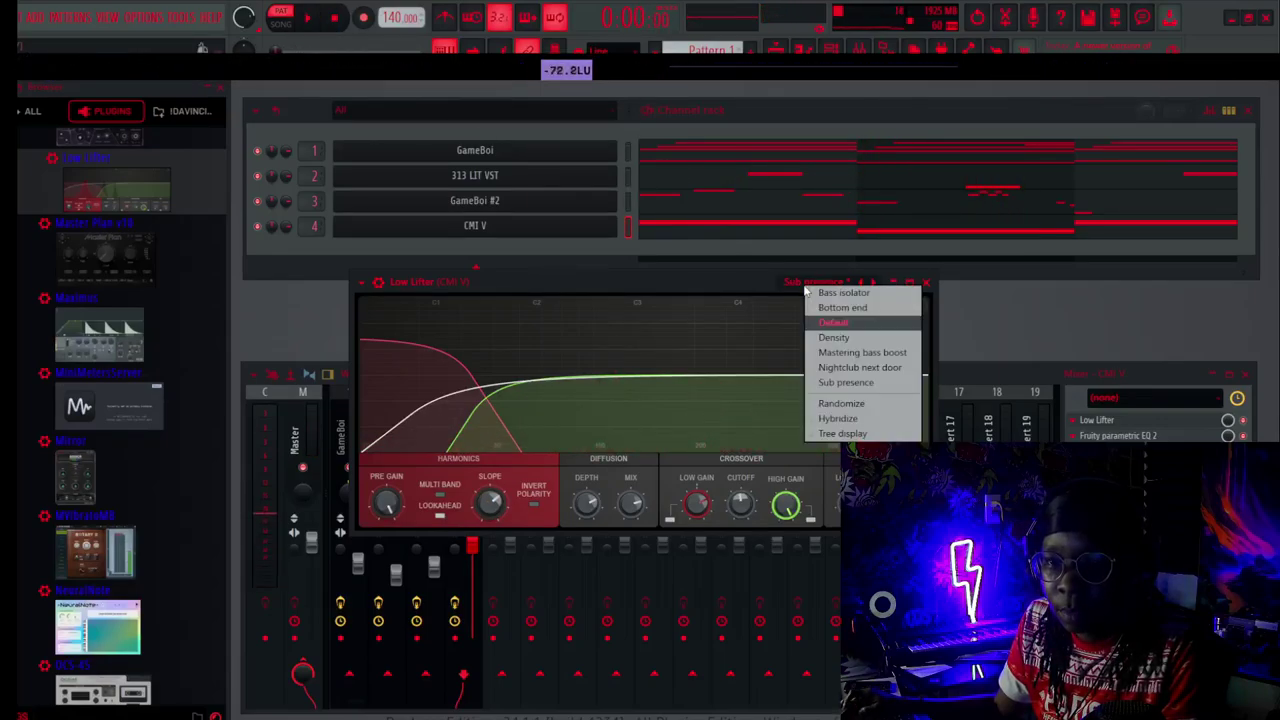
left_click(830, 292)
key("space")
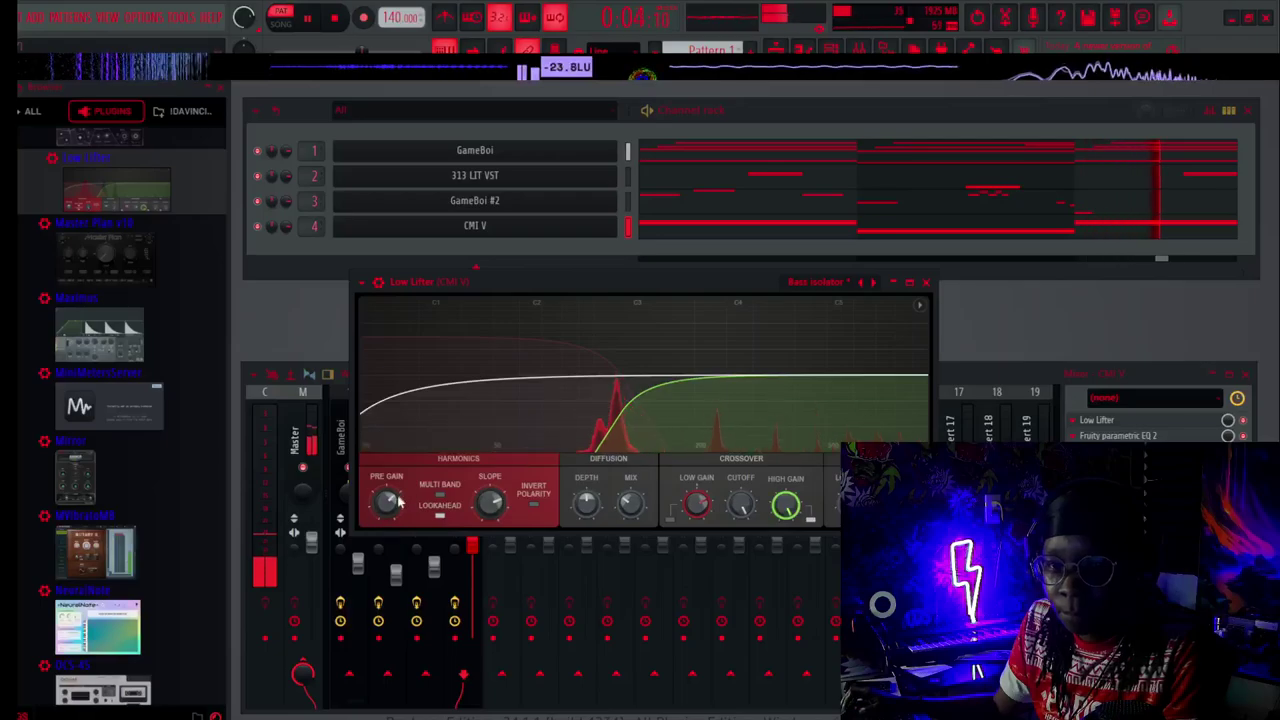
key("space")
left_click(925, 282)
Lower the CMI V insert's mixer fader slightly and audition the full pattern.
key("space")
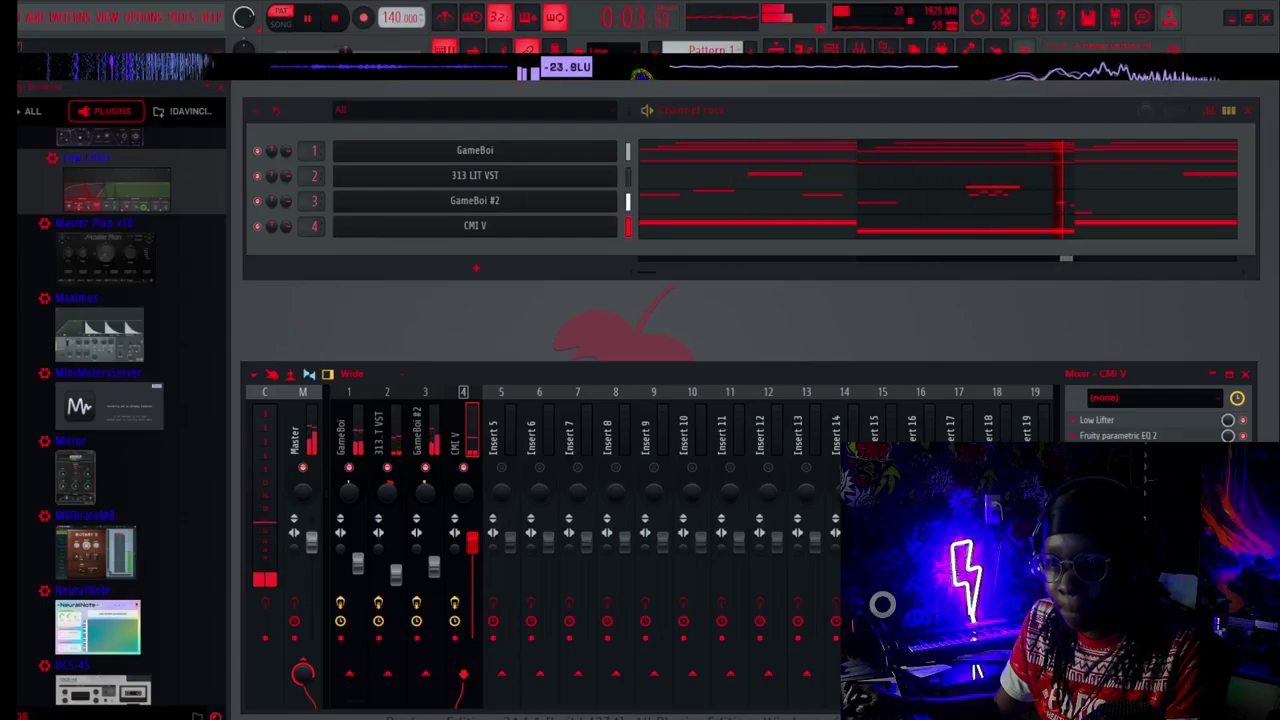
key("space")
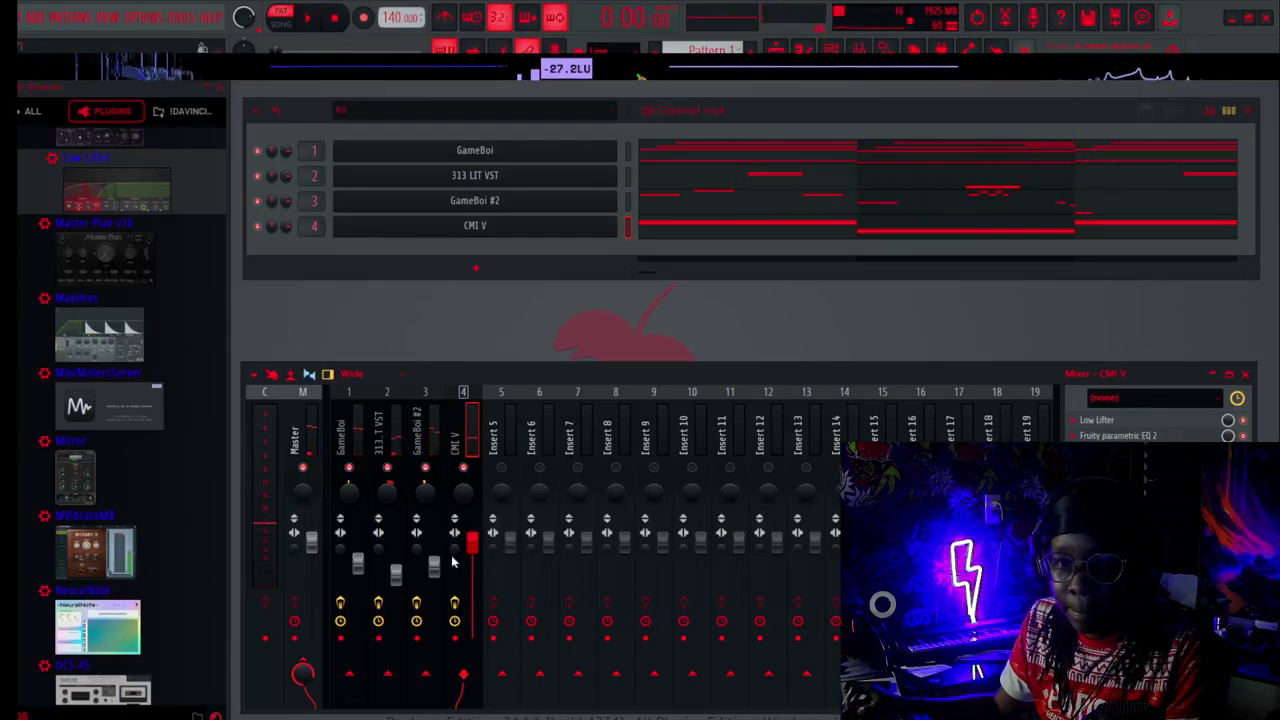
key("space")
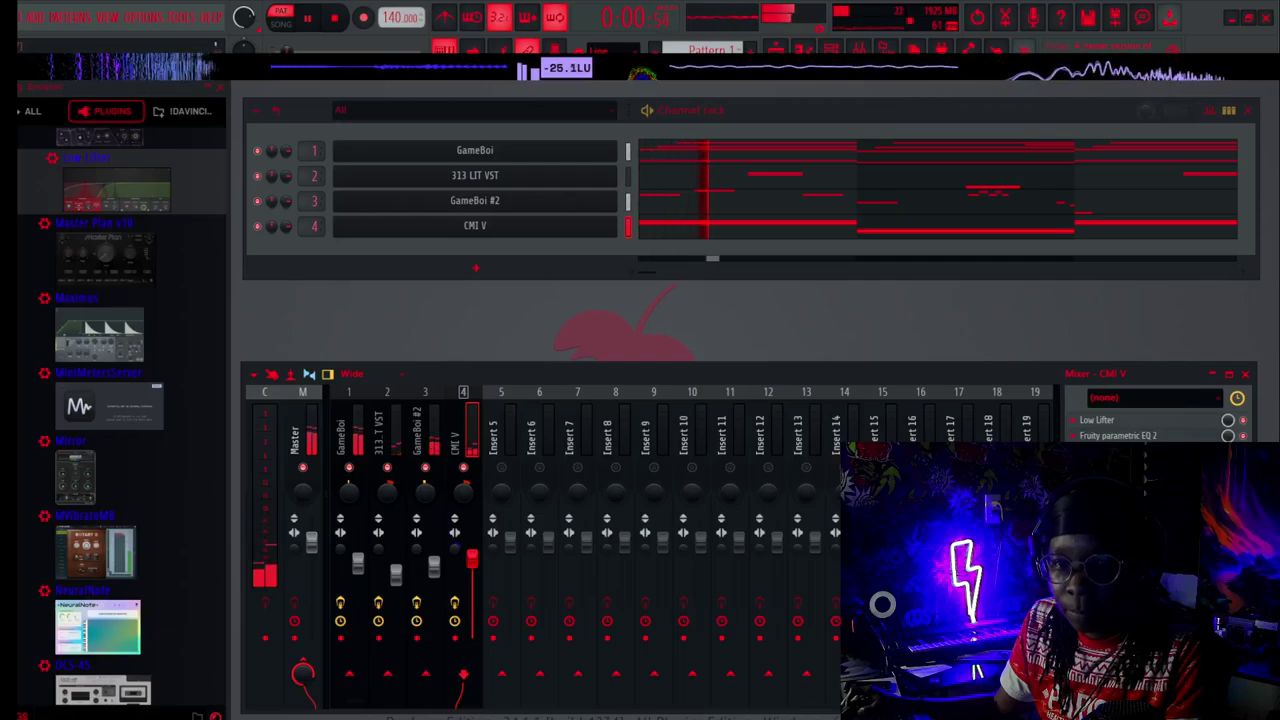
key("space")
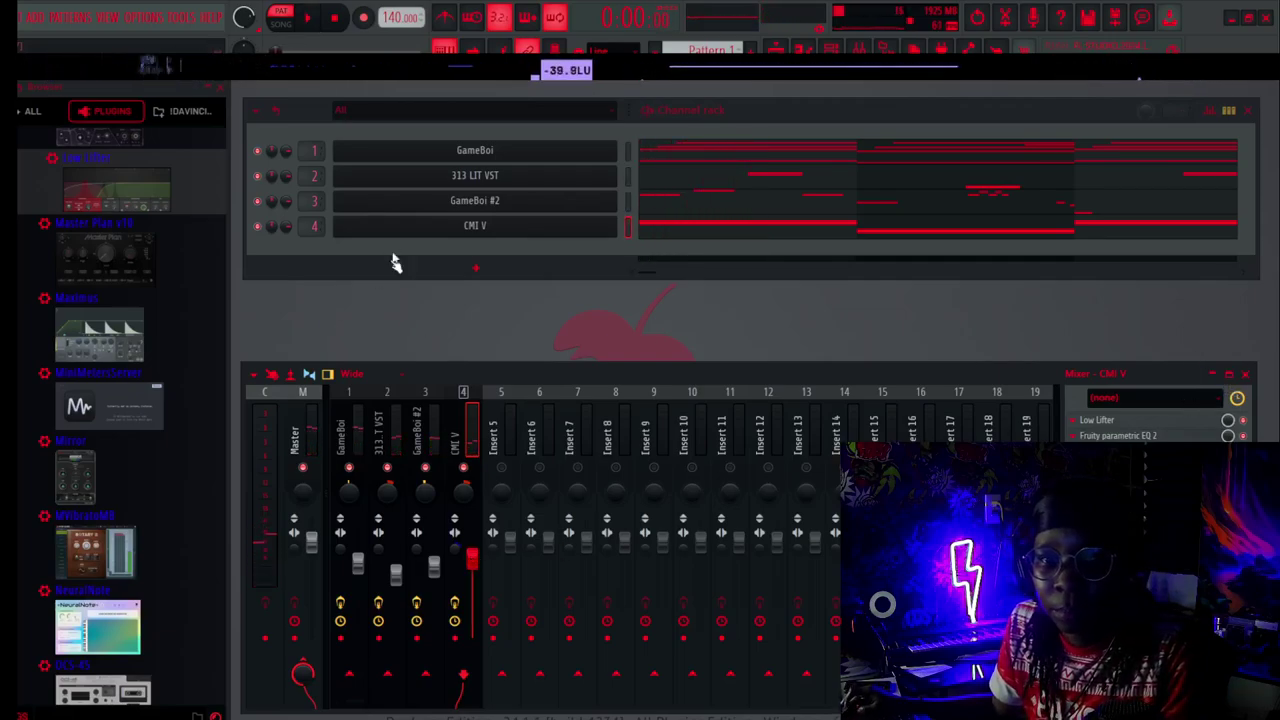
scroll(57, 265, "up", 10)
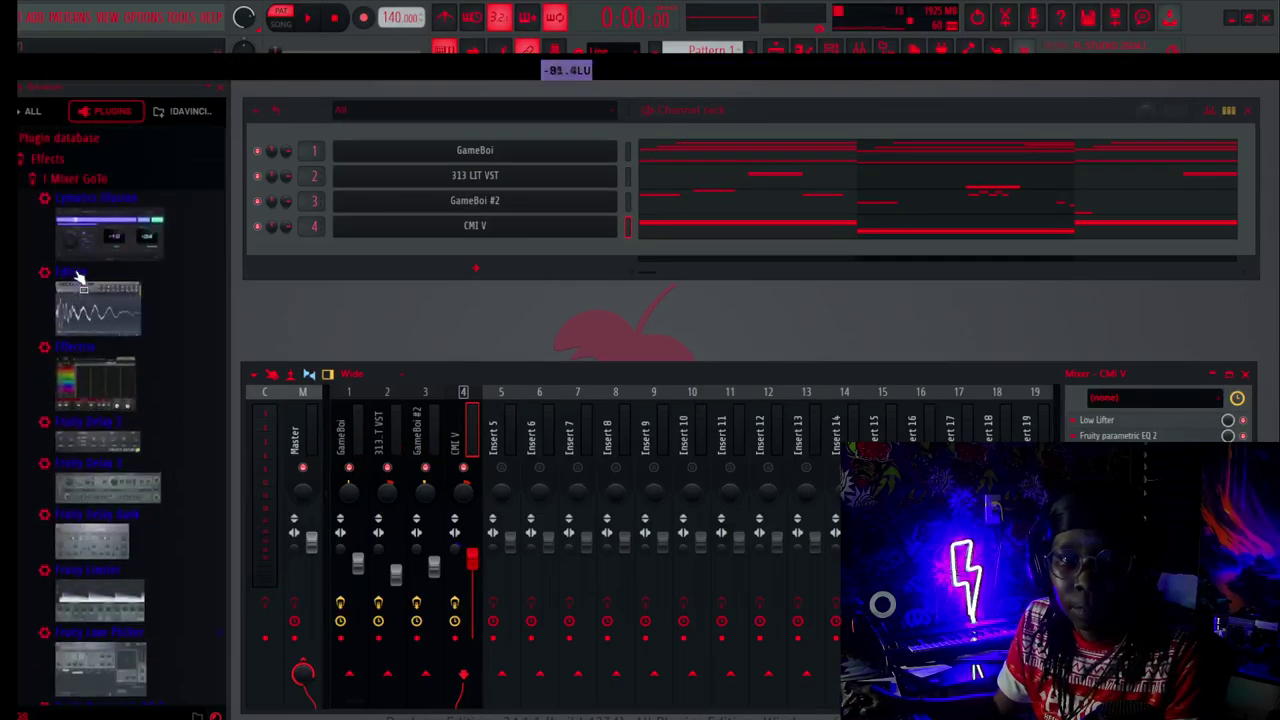
Find the closed hi-hat samples in the HATS folder of the DC3DK drum kit.
left_click(83, 187)
scroll(134, 378, "down", 9)
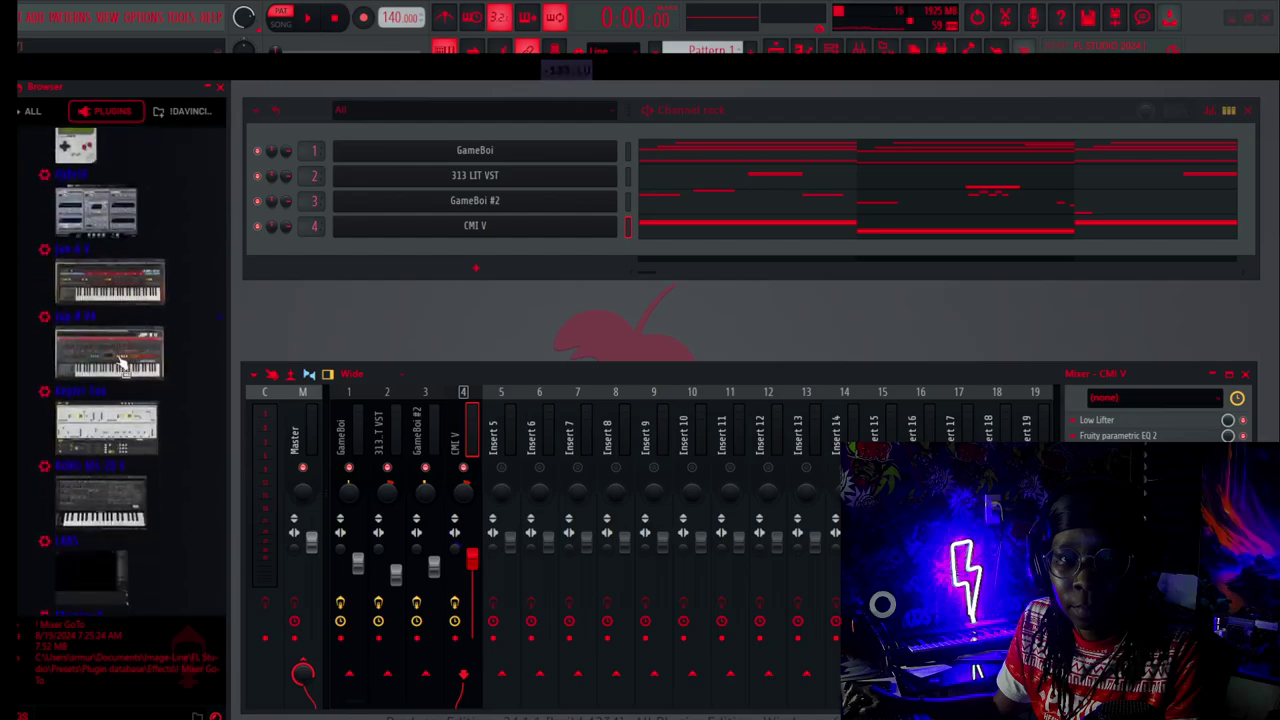
scroll(122, 345, "up", 4)
left_click(184, 112)
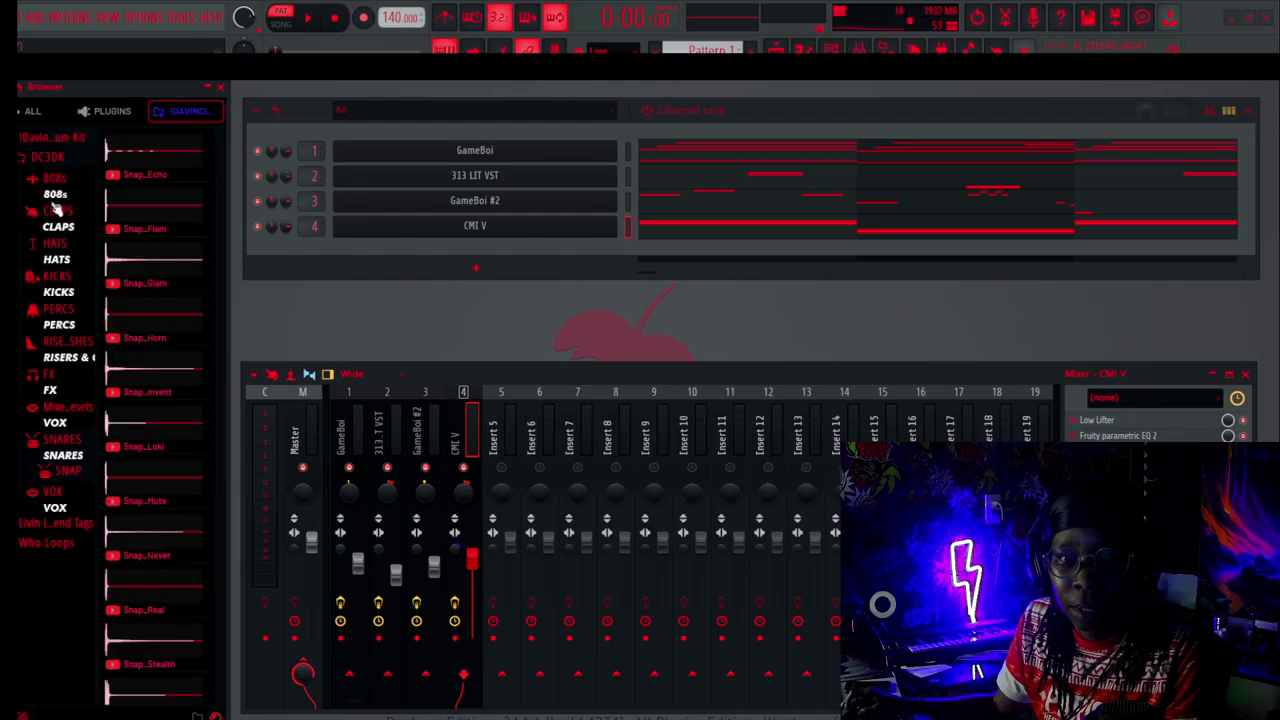
left_click(57, 259)
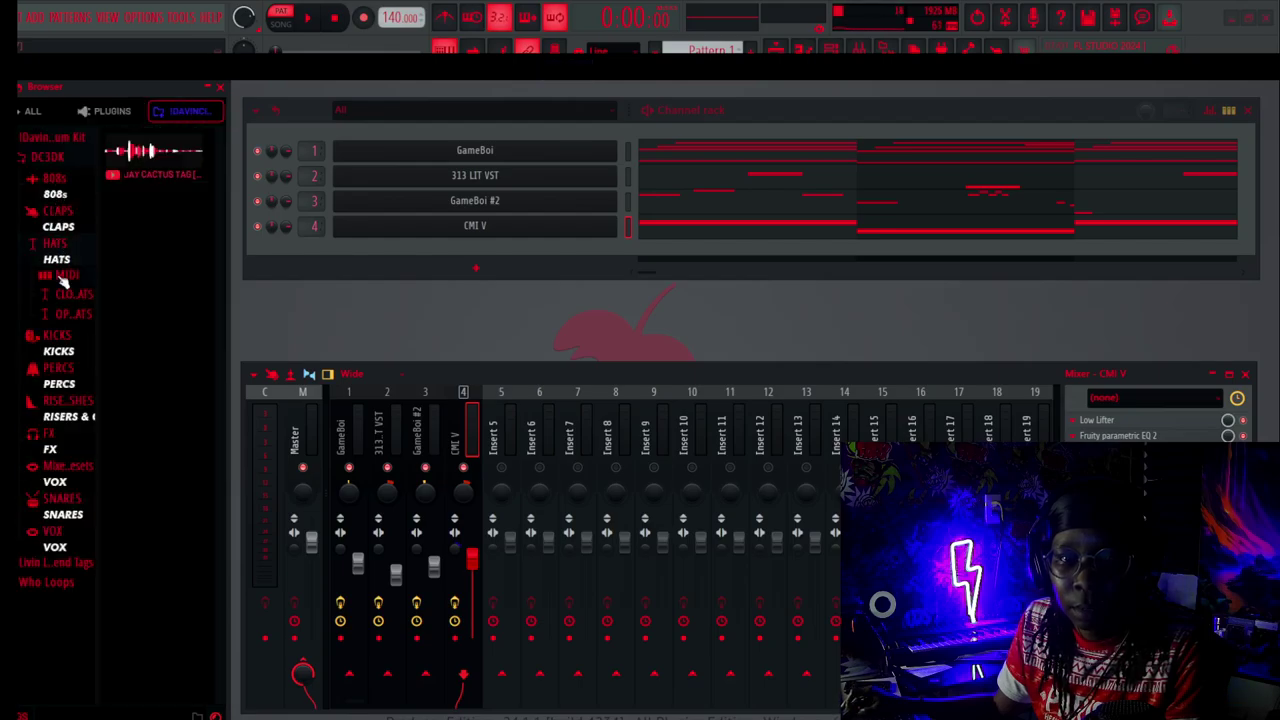
left_click(62, 276)
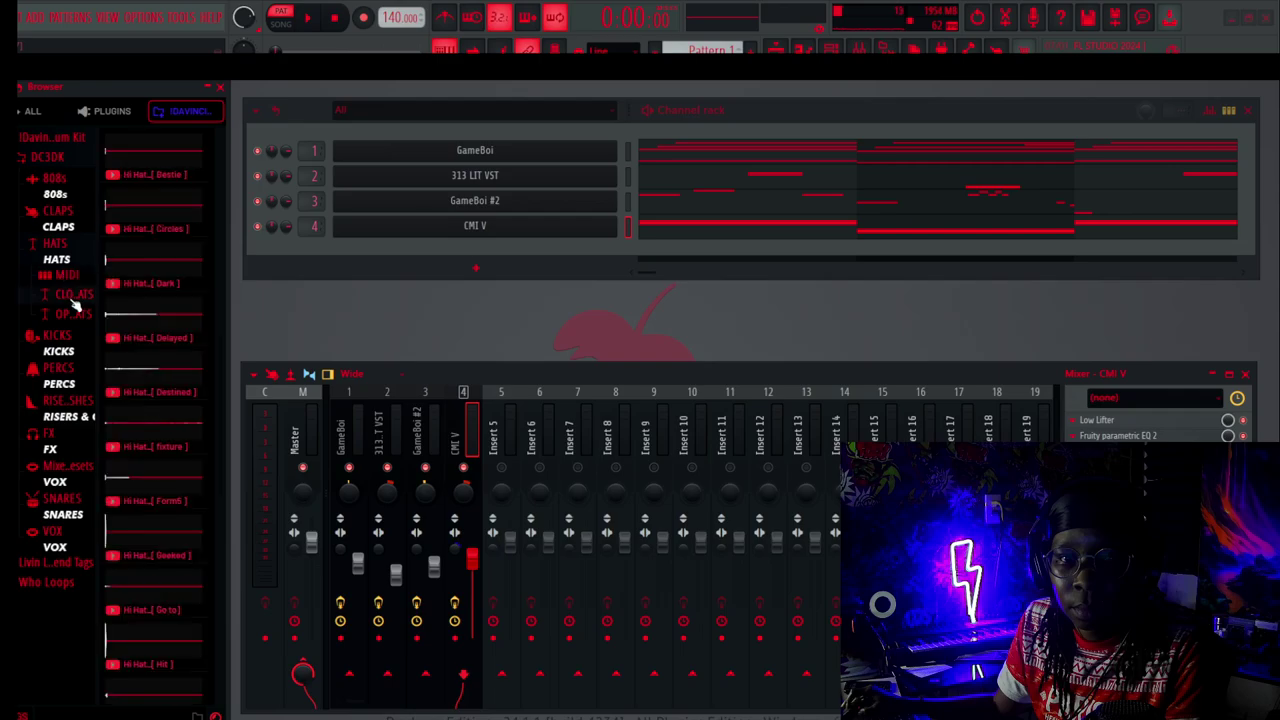
Audition closed hi-hats against the playing pattern and add Hi Hat_[ Rex ] as a new channel in the channel rack.
key("space")
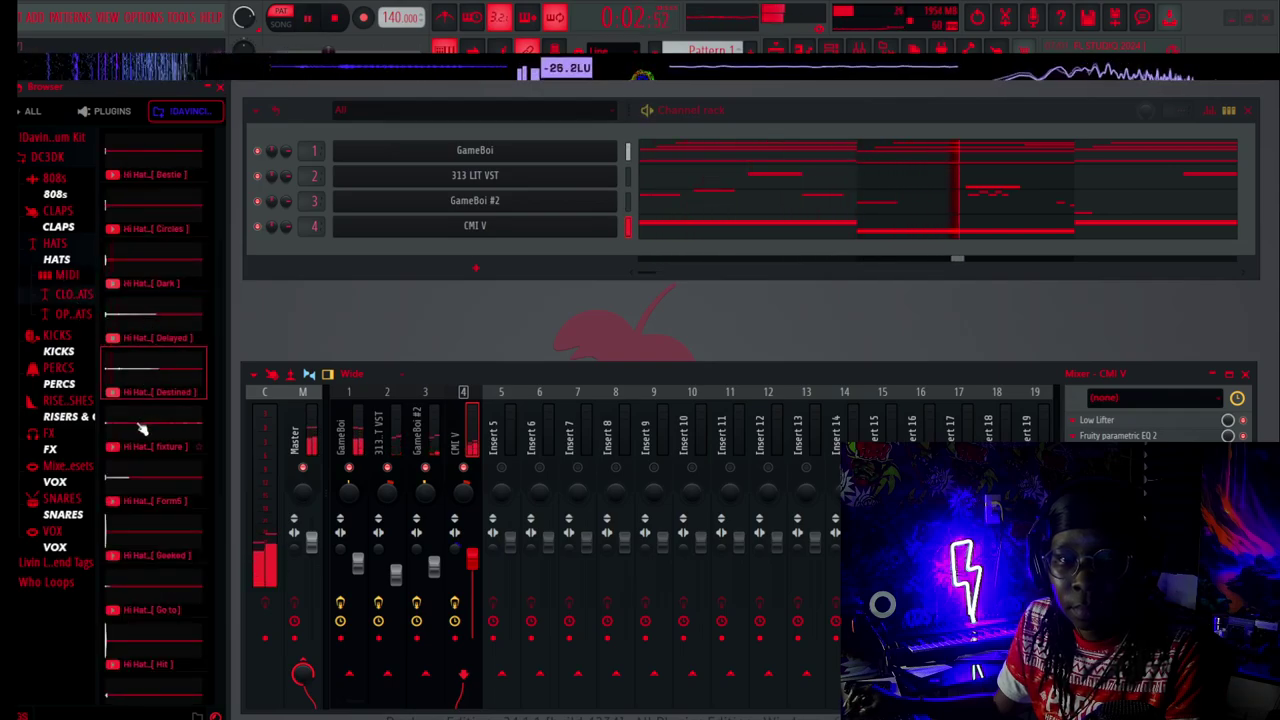
scroll(142, 428, "down", 2)
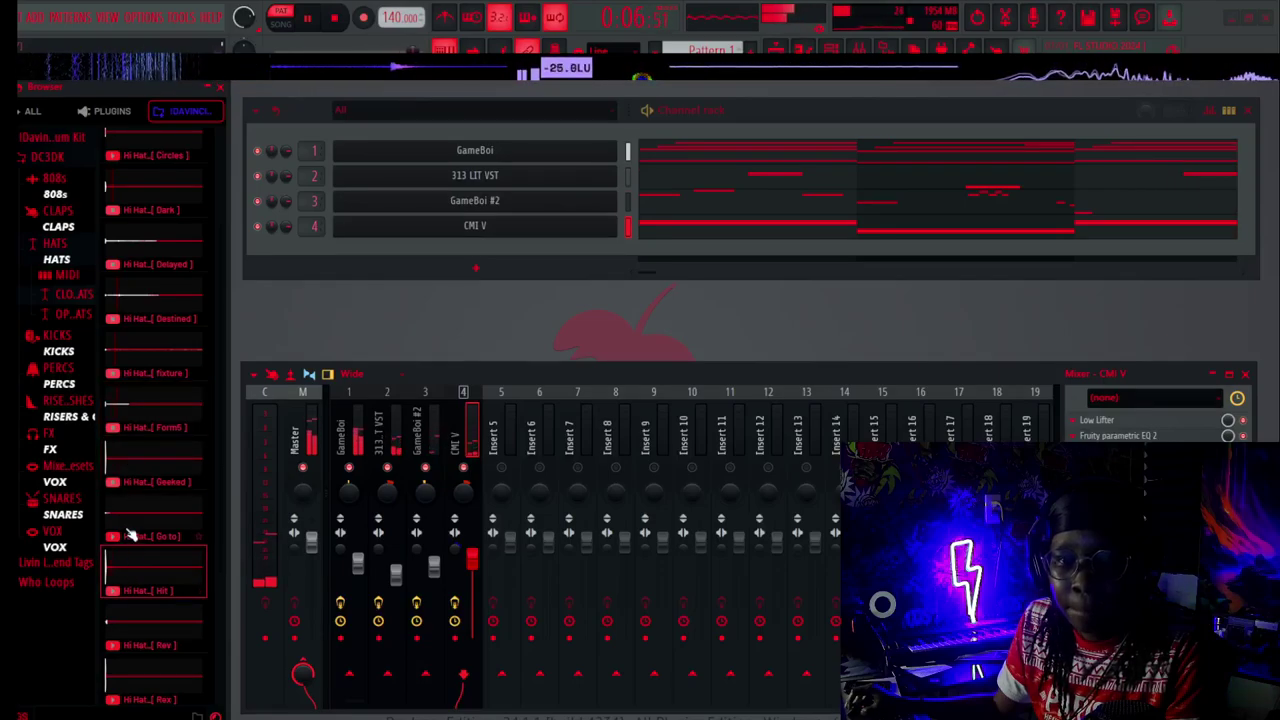
scroll(130, 530, "down", 3)
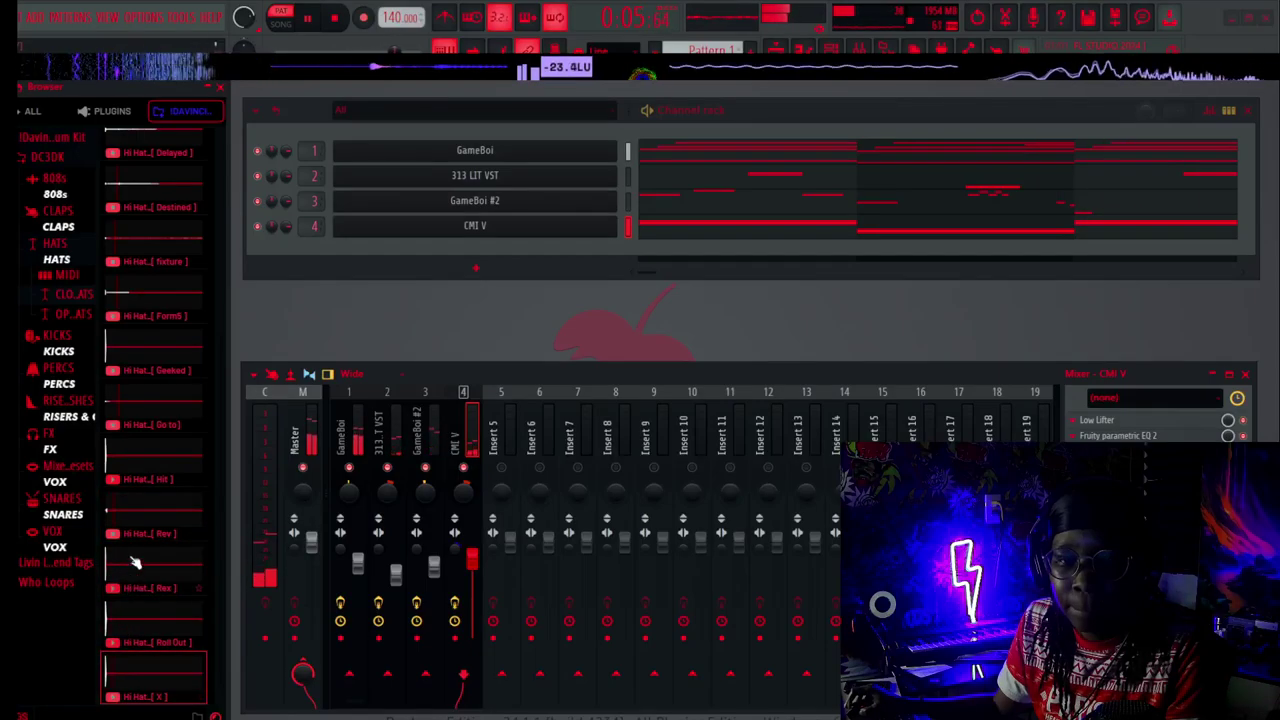
left_click(135, 562)
left_click_drag(149, 563, 414, 256)
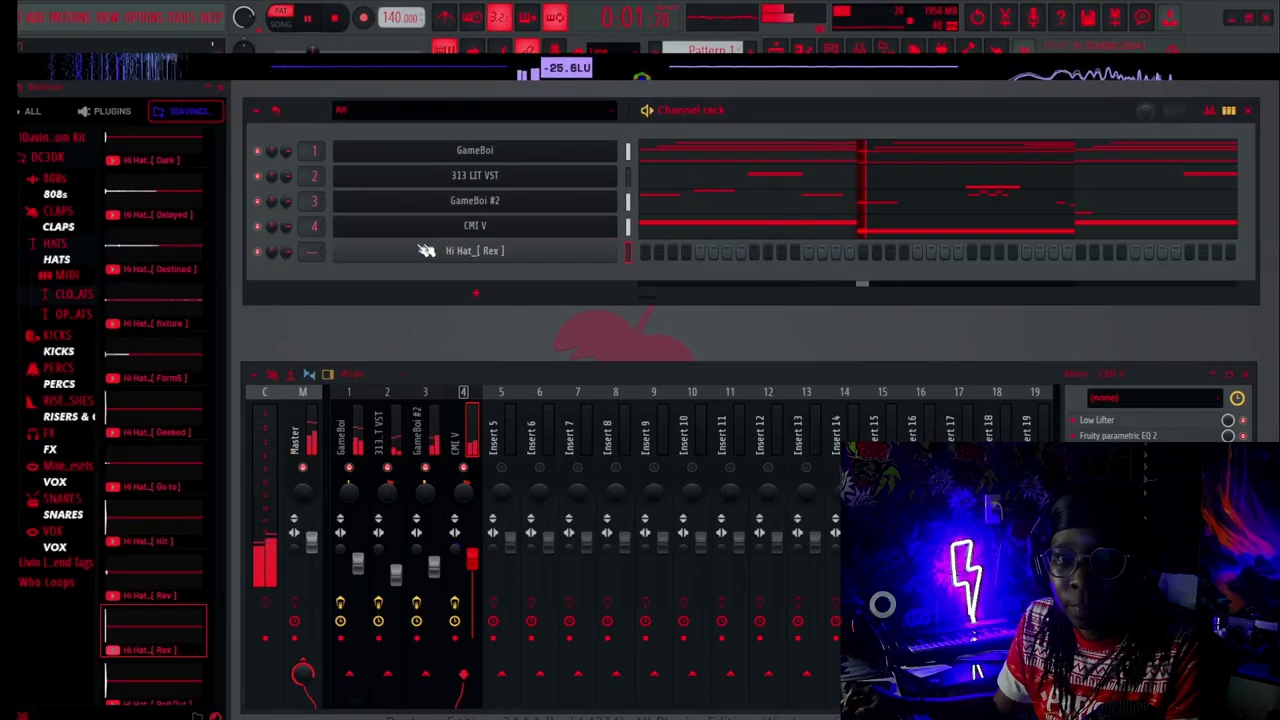
Create Pattern 2 and arrange Pattern 1 on Track 1 and Pattern 2 on Track 2, both starting at bar 1 of the playlist.
left_click(735, 44)
left_click(775, 50)
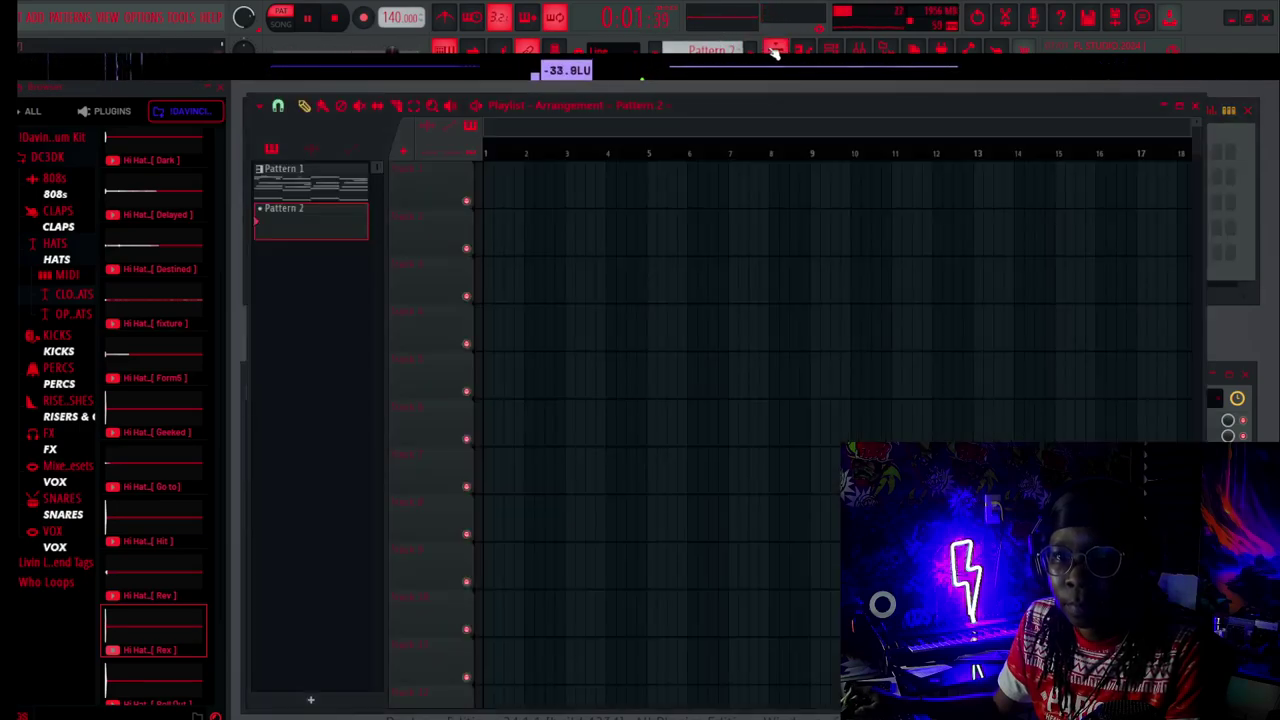
left_click(272, 195)
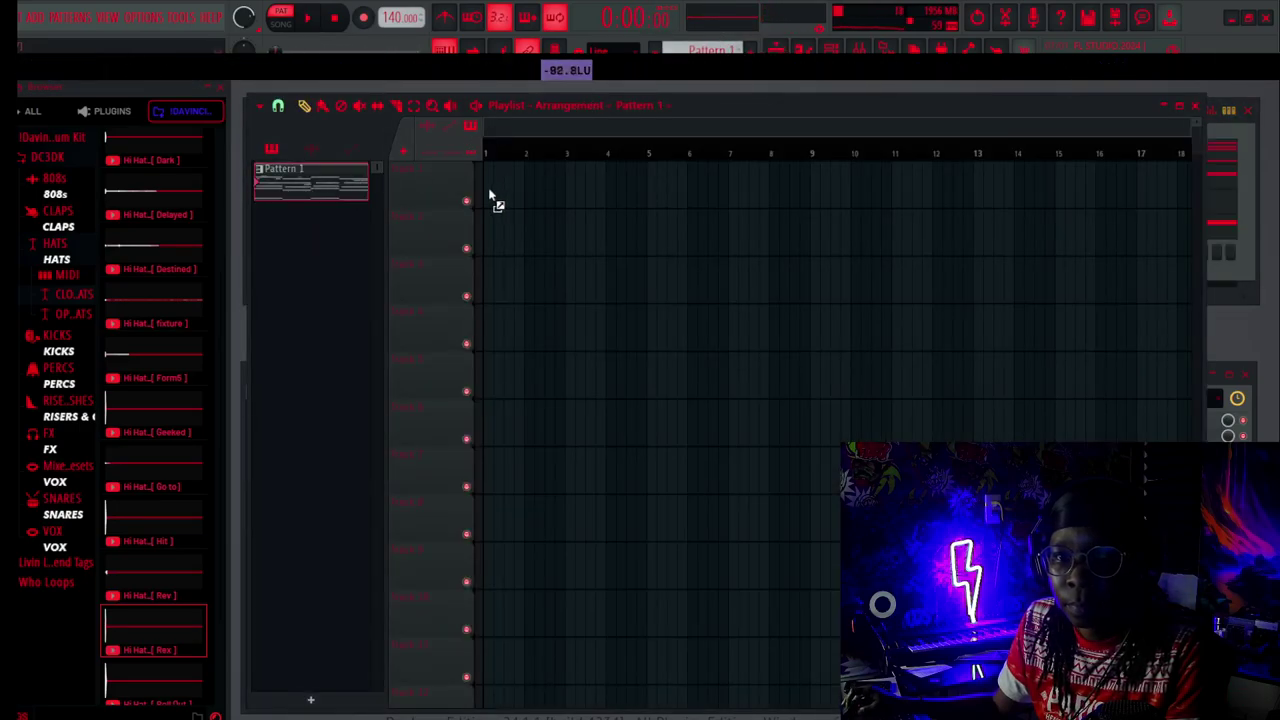
left_click(490, 197)
scroll(705, 46, "down", 1)
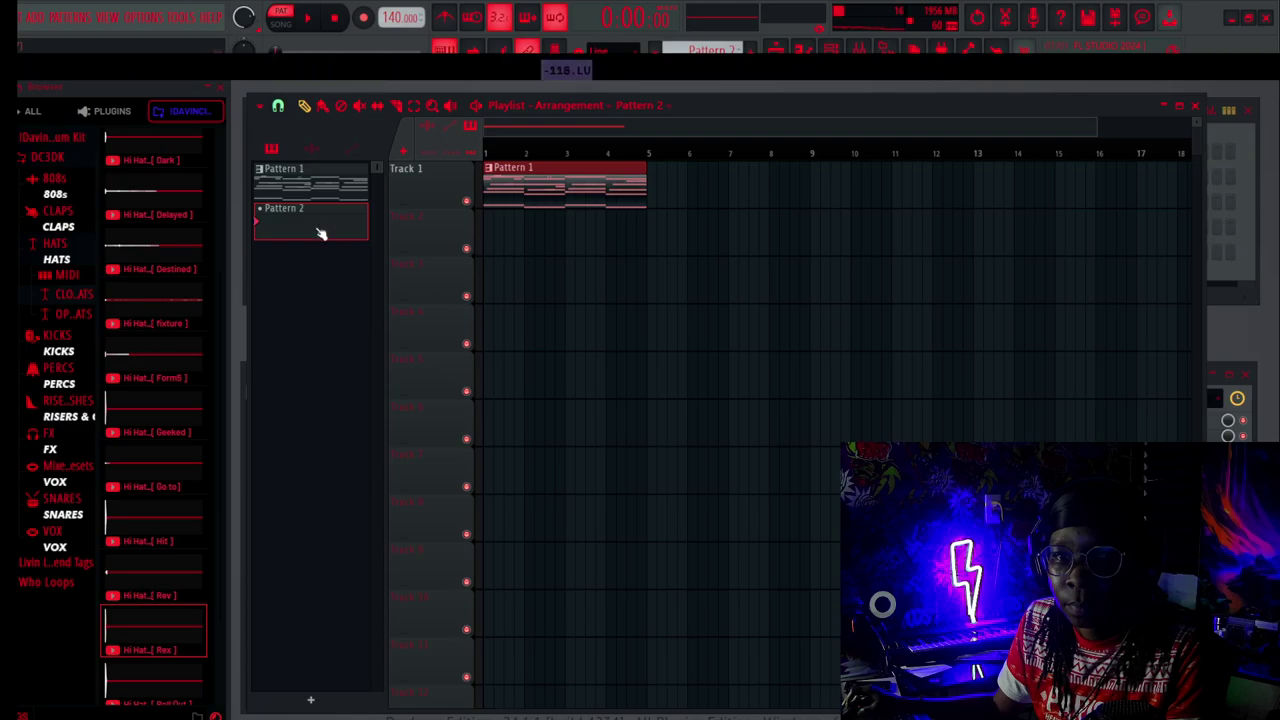
left_click_drag(321, 233, 489, 228)
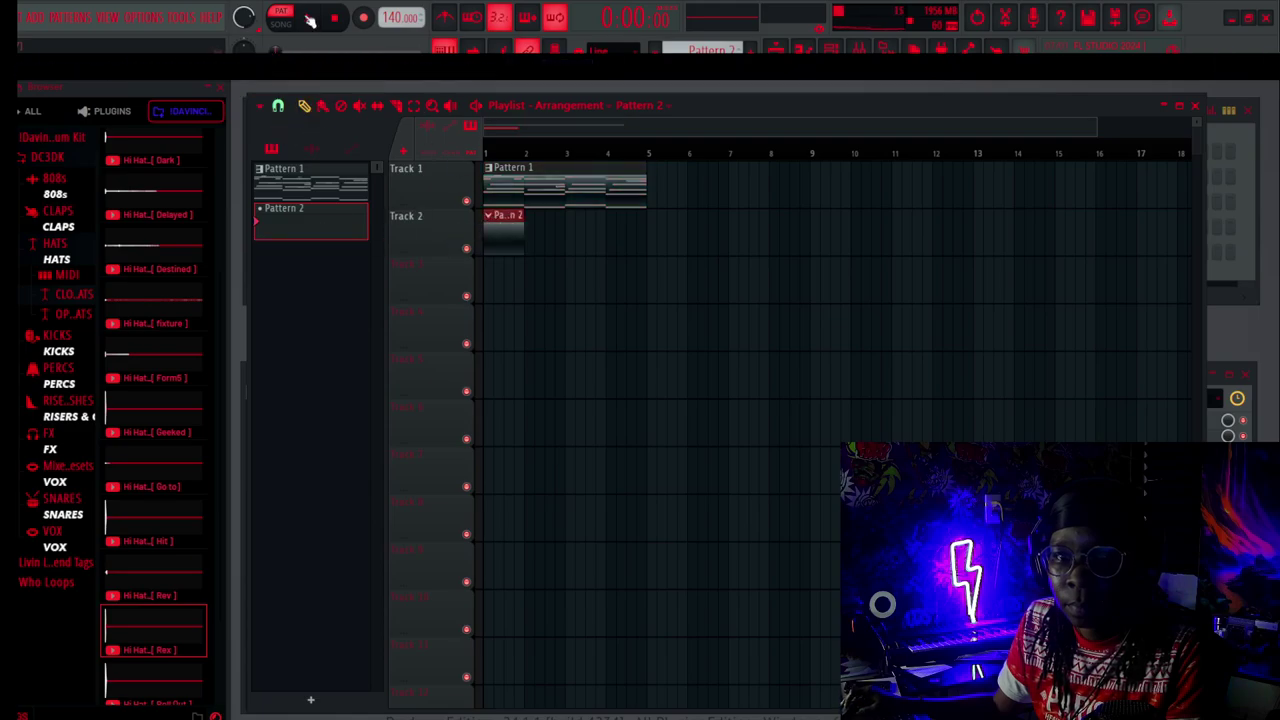
Fill the Hi Hat_[ Rex ] channel every 4 steps in Pattern 2 and audition it in song mode.
left_click(777, 50)
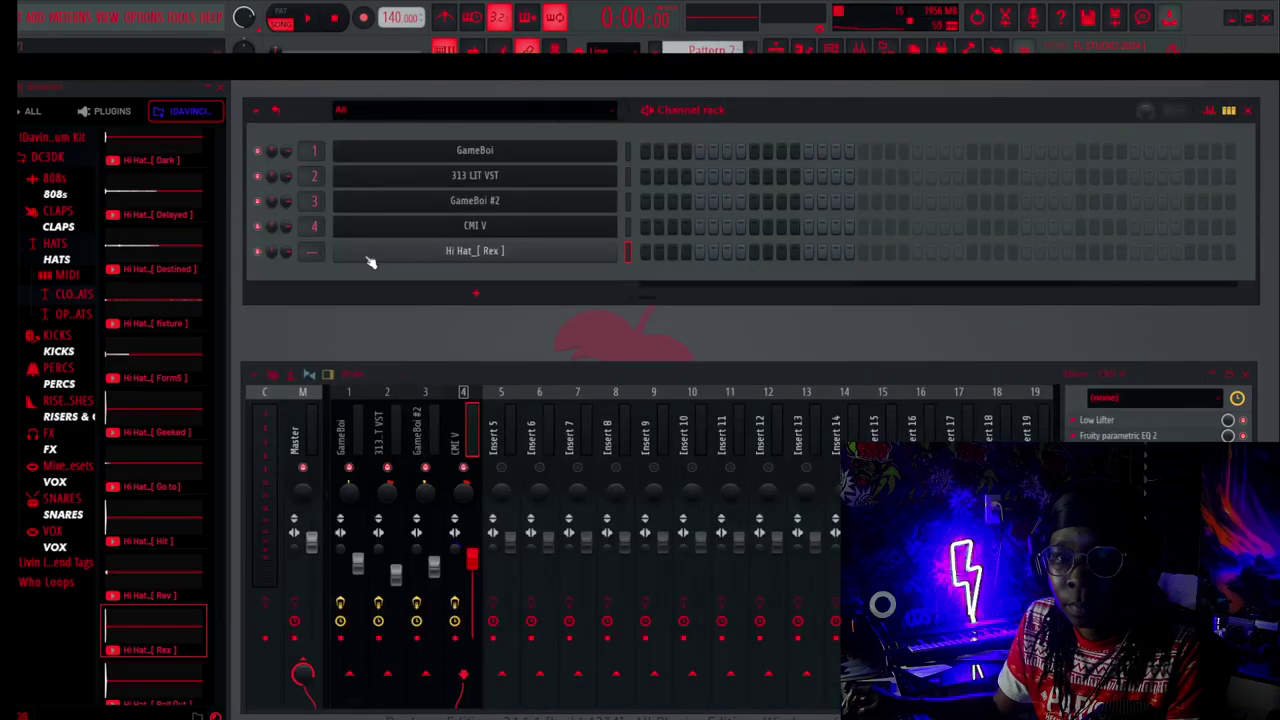
right_click(579, 254)
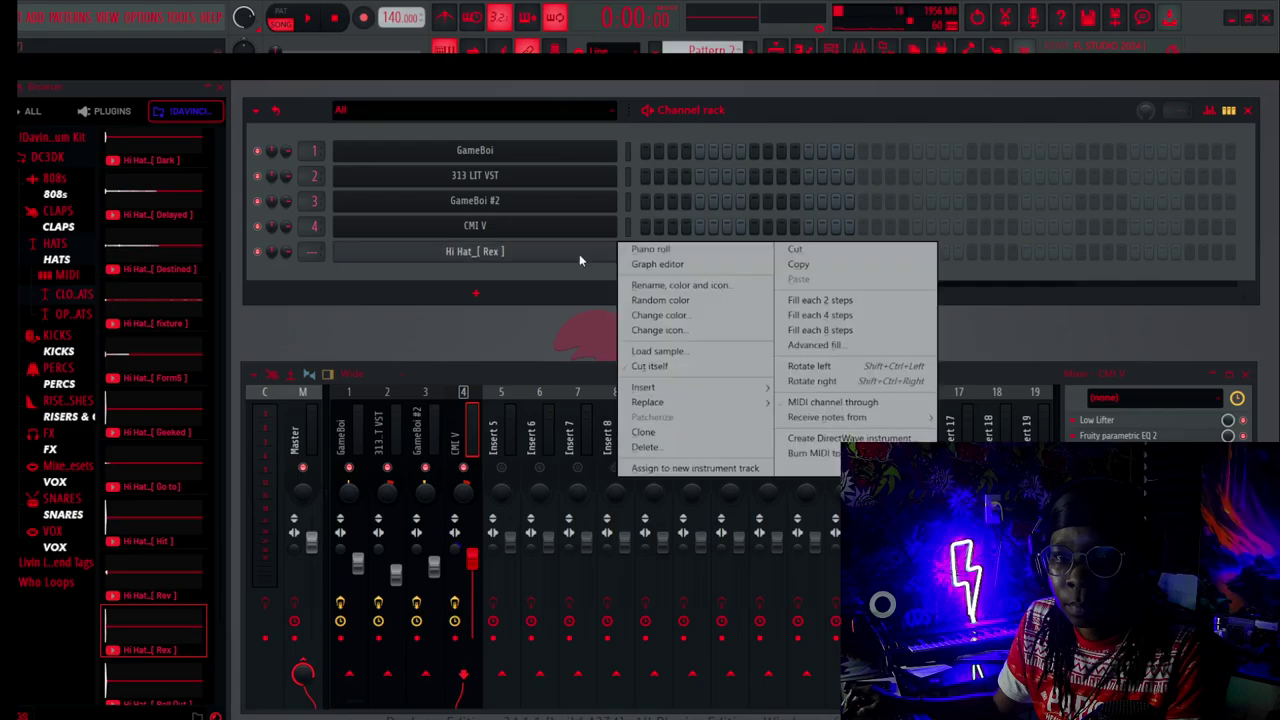
left_click(816, 312)
key("space")
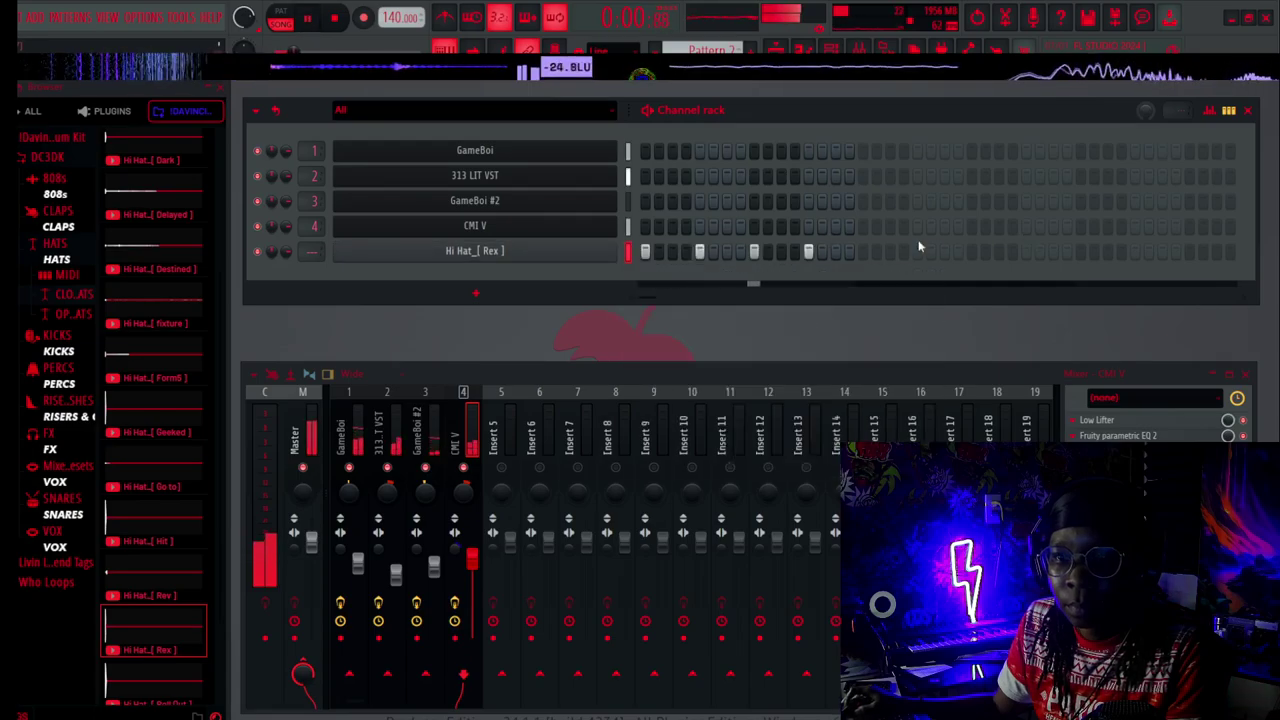
key("space")
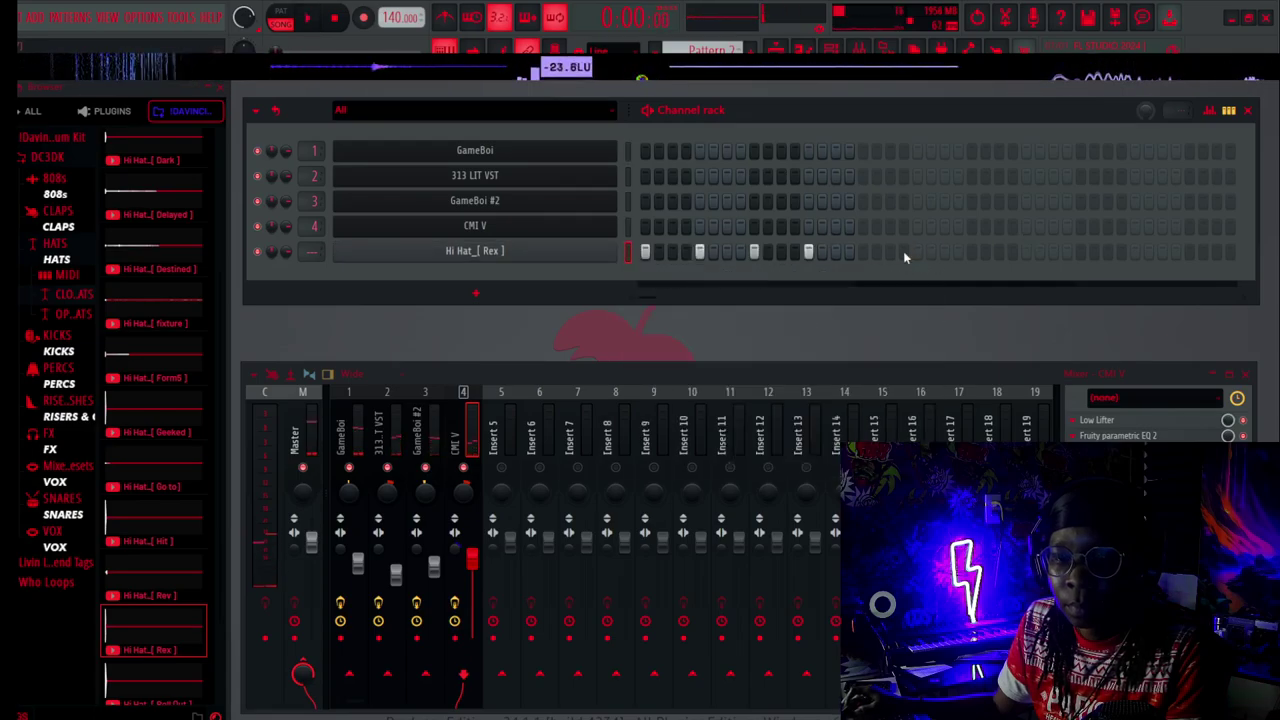
Add two hi-hat steps far along the Hi Hat_[ Rex ] row to lengthen Pattern 2, and refill the channel every 4 steps.
left_click(1094, 251)
left_click(1229, 251)
right_click(600, 252)
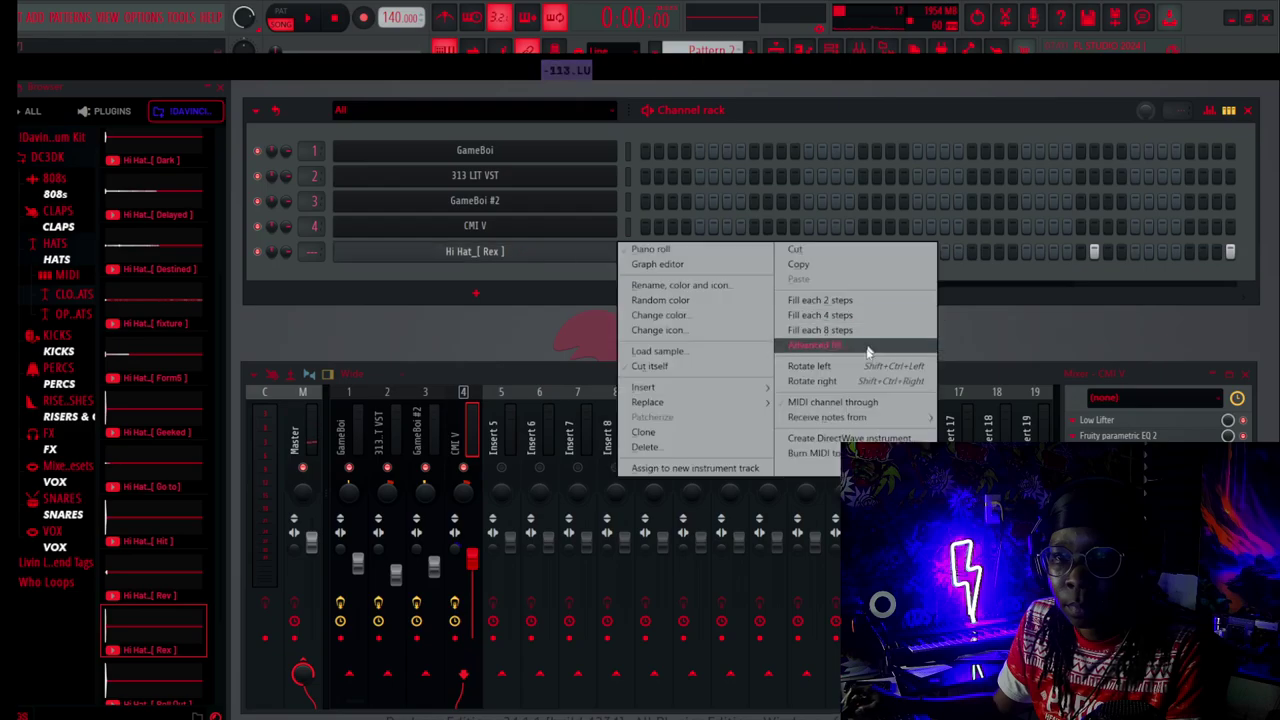
left_click(816, 312)
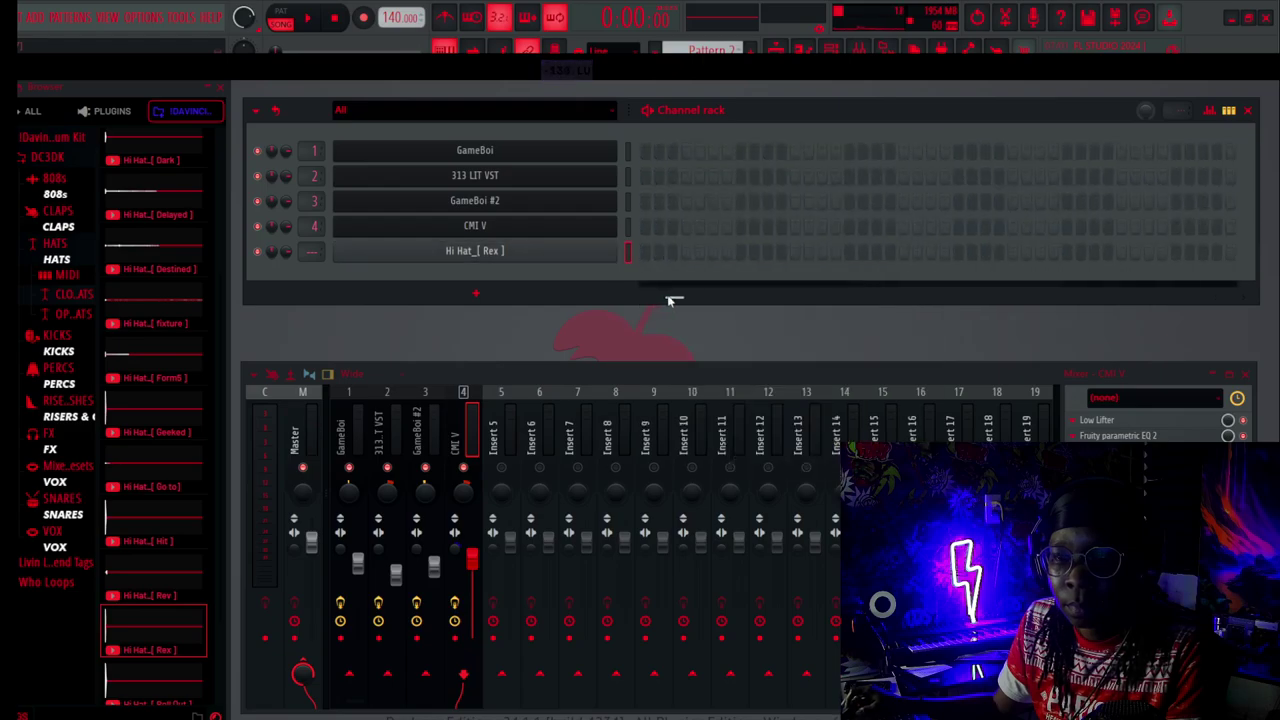
Check Pattern 2's clip length in the playlist, refill the hi-hat channel every 4 steps, and audition the arrangement.
left_click(775, 50)
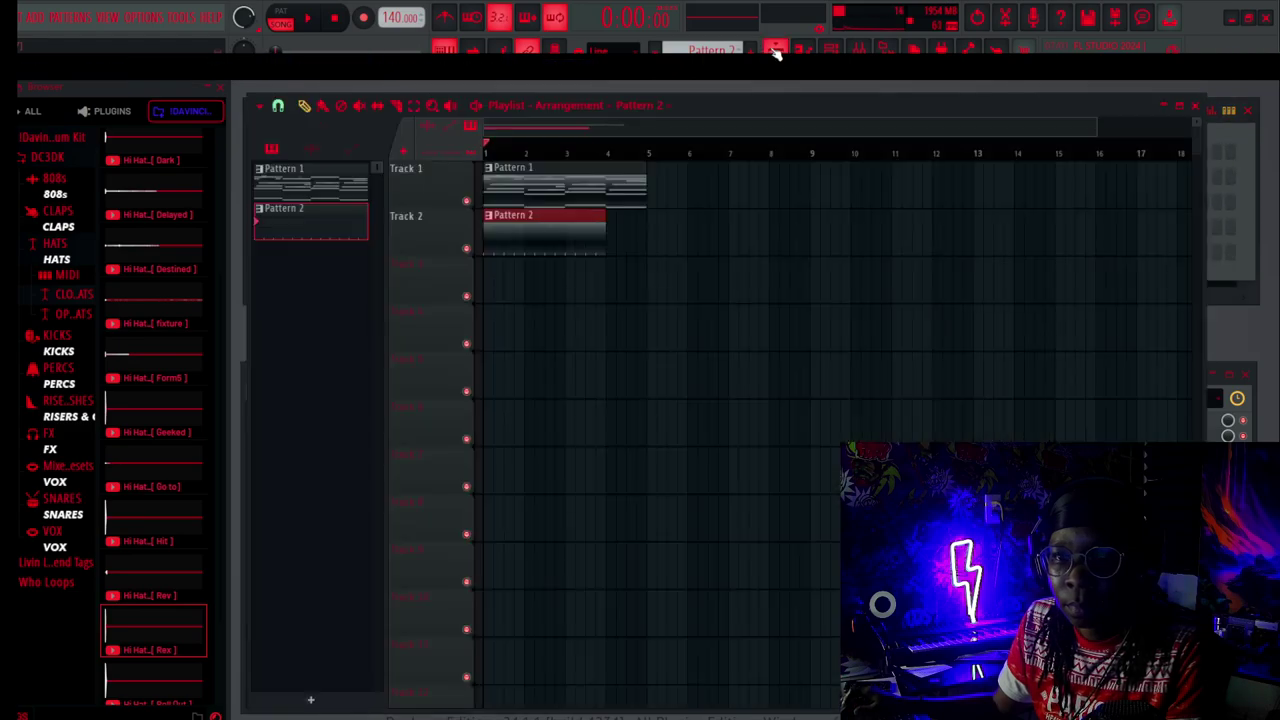
left_click(777, 52)
right_click(553, 252)
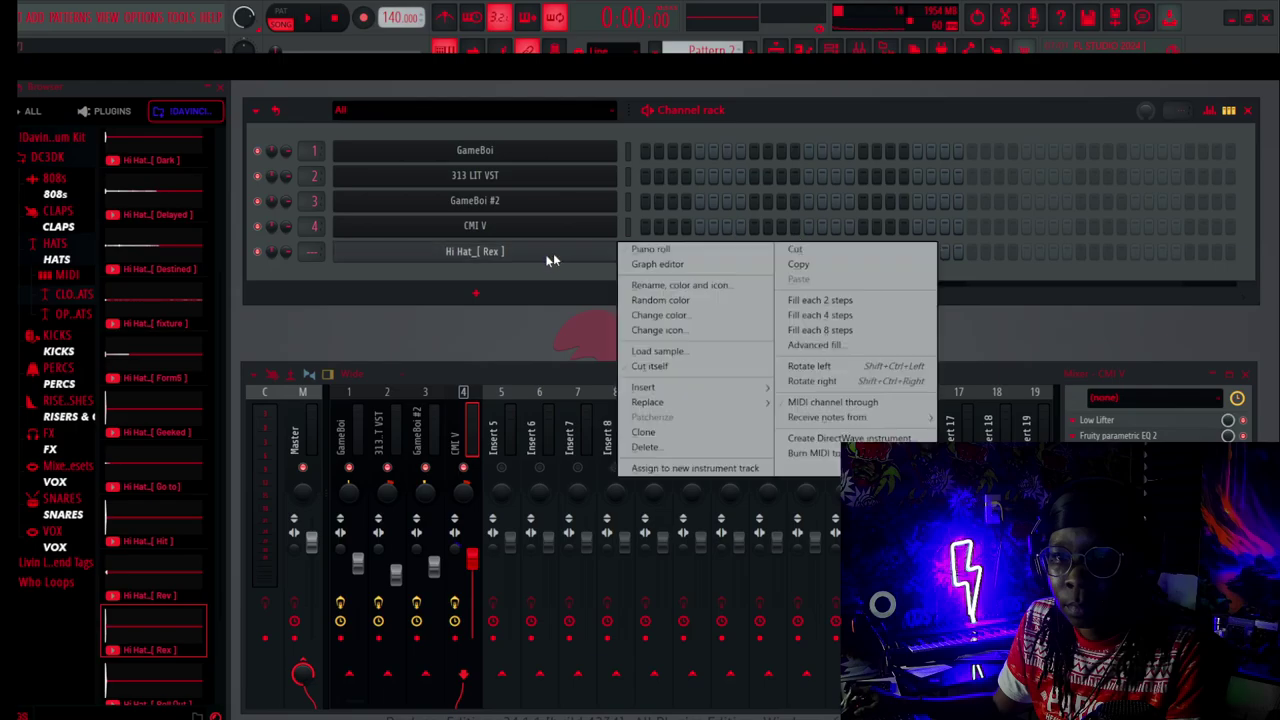
left_click(829, 310)
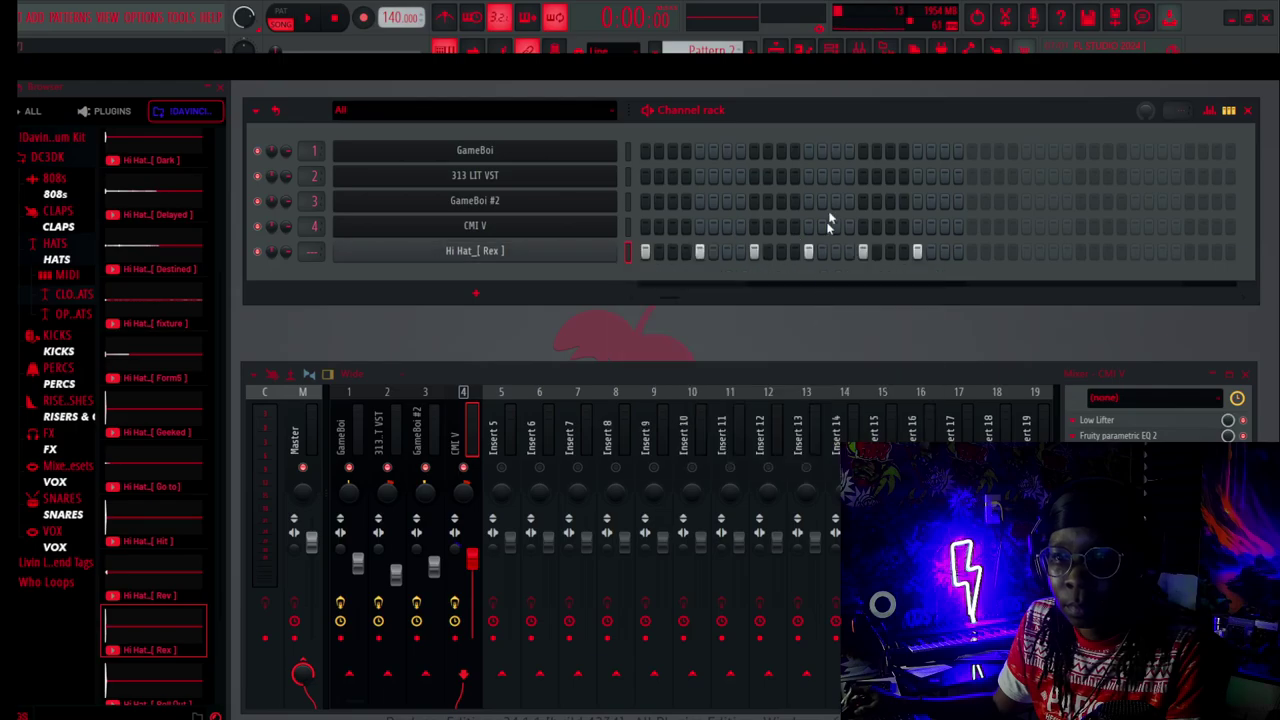
left_click(777, 50)
key("space")
left_click(777, 51)
Open the Hi Hat_[ Rex ] channel in the piano roll and briefly audition its notes.
right_click(578, 251)
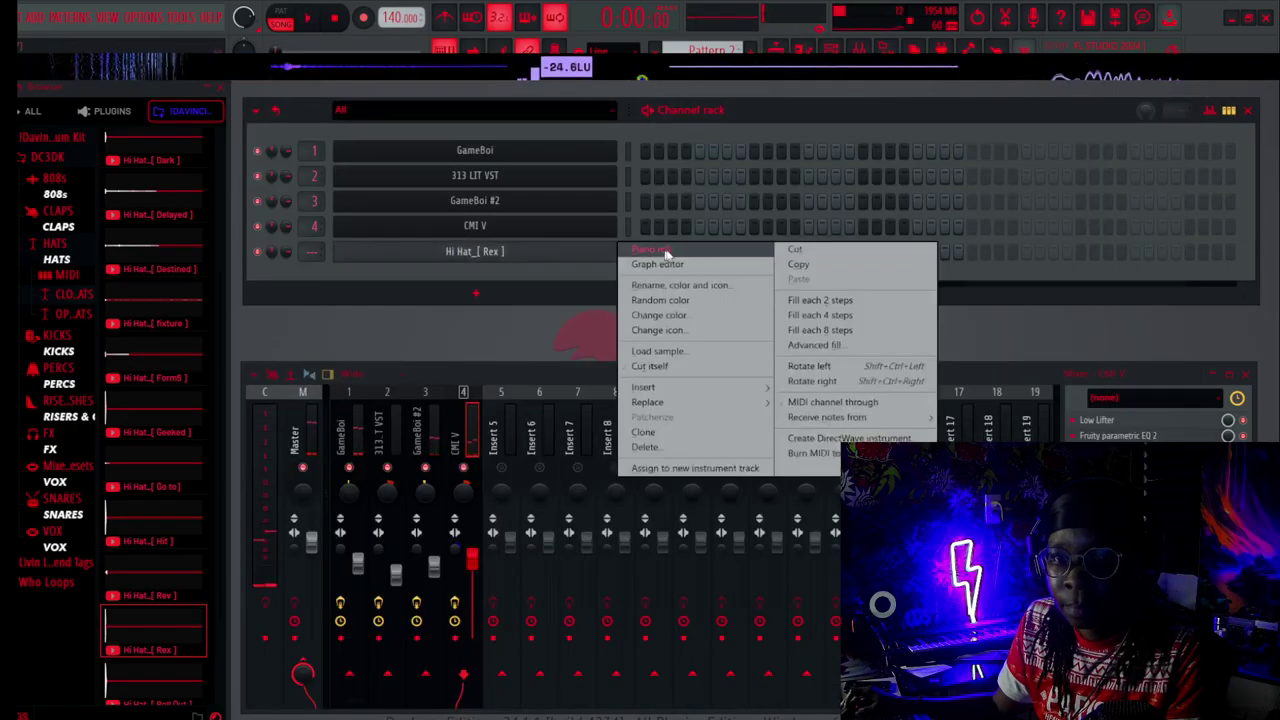
left_click(666, 250)
key("space")
scroll(365, 550, "down", 5)
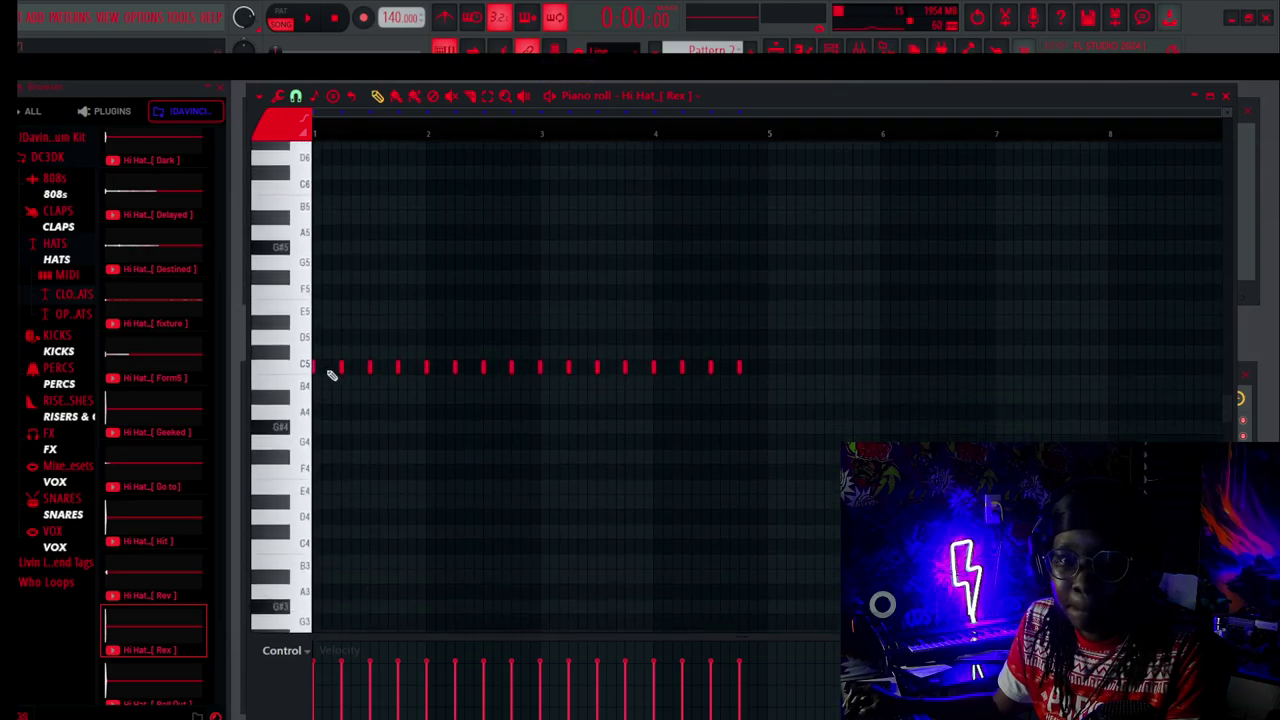
key("space")
key("space")
Try a long hi-hat note in the second half of bar 1, move and shorten it, and delete it.
left_click(373, 368)
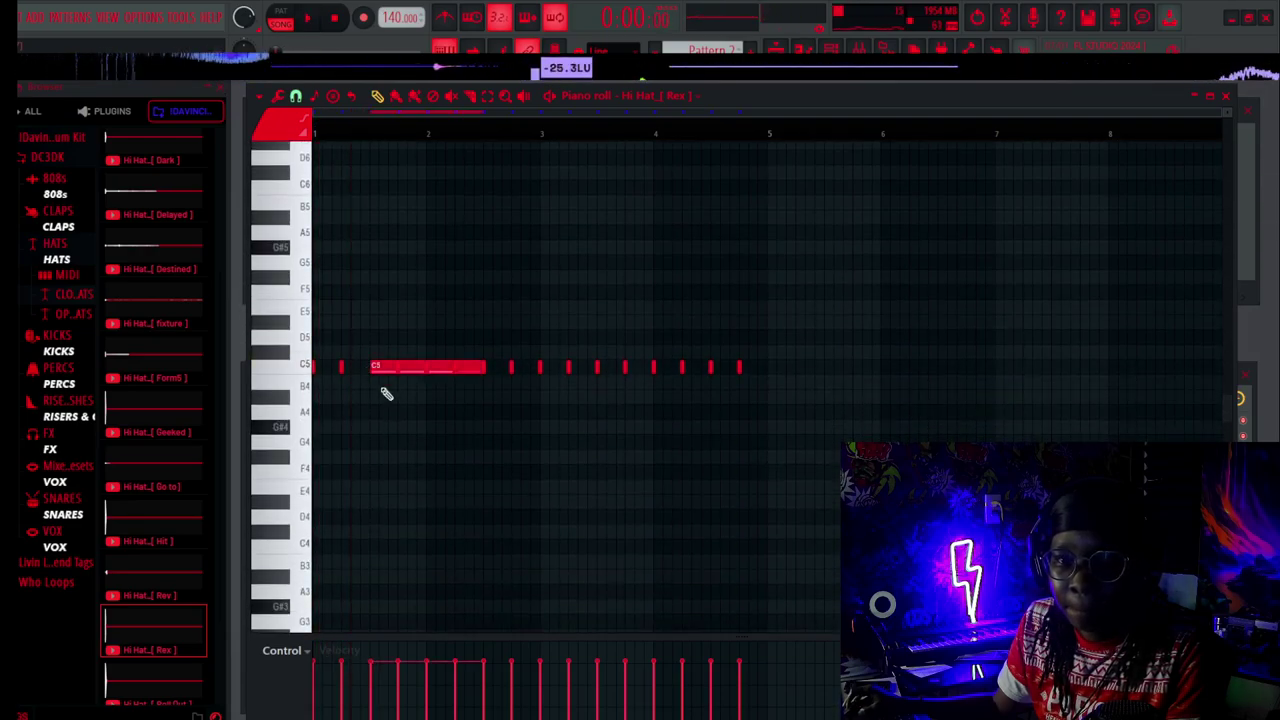
mouse_move(481, 371)
left_mouse_down()
mouse_move(466, 376)
mouse_move(482, 372)
left_mouse_up()
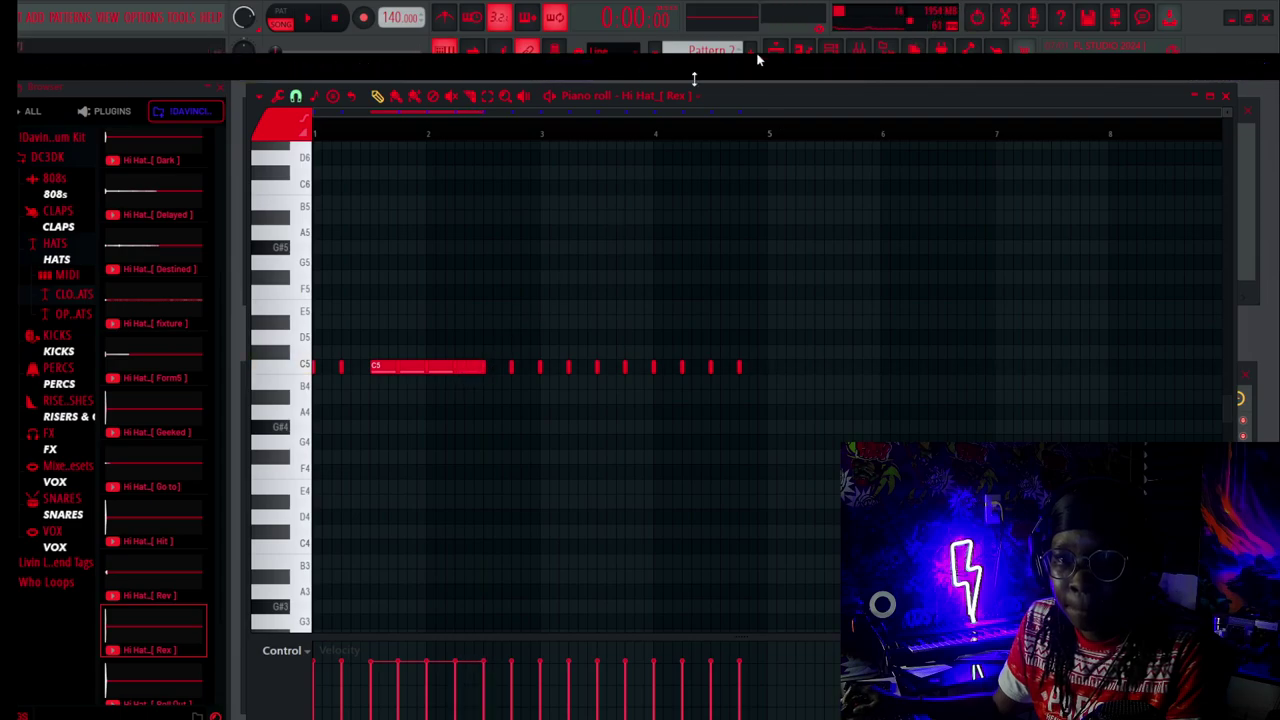
scroll(502, 137, "up", 3)
scroll(418, 141, "down", 2)
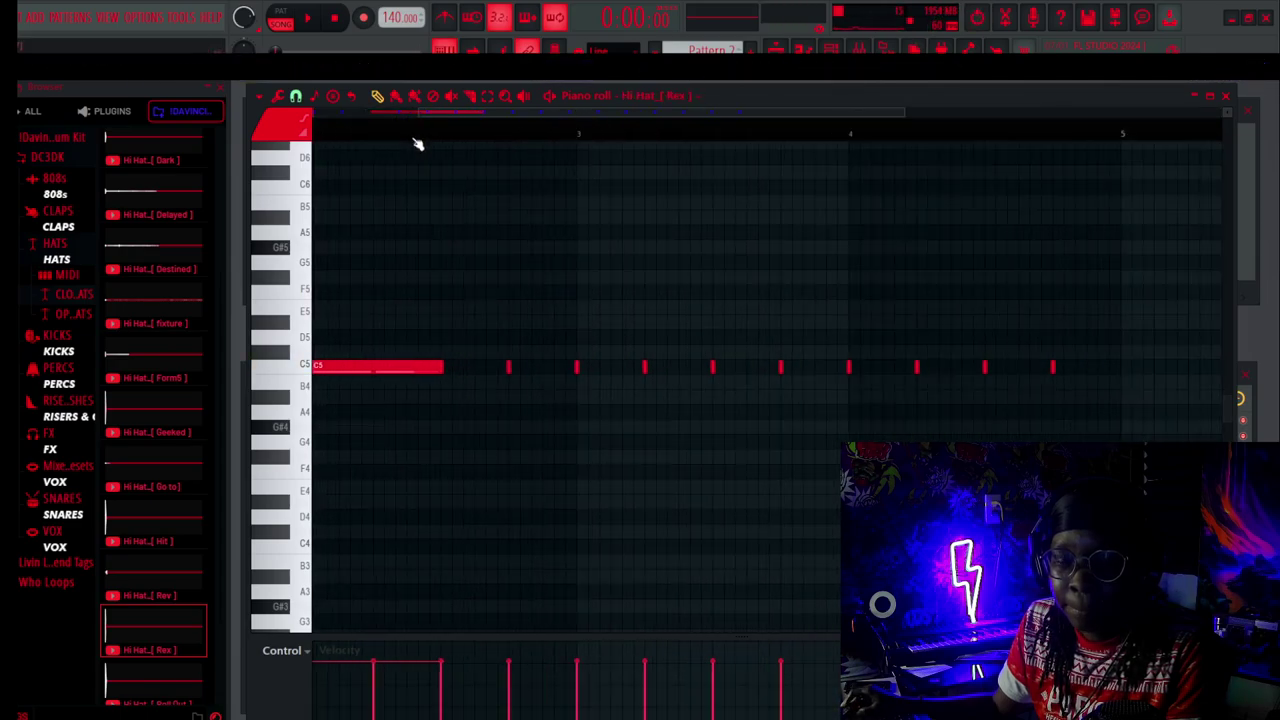
scroll(424, 149, "down", 2)
left_click_drag(409, 114, 341, 125)
left_click_drag(400, 273, 401, 302)
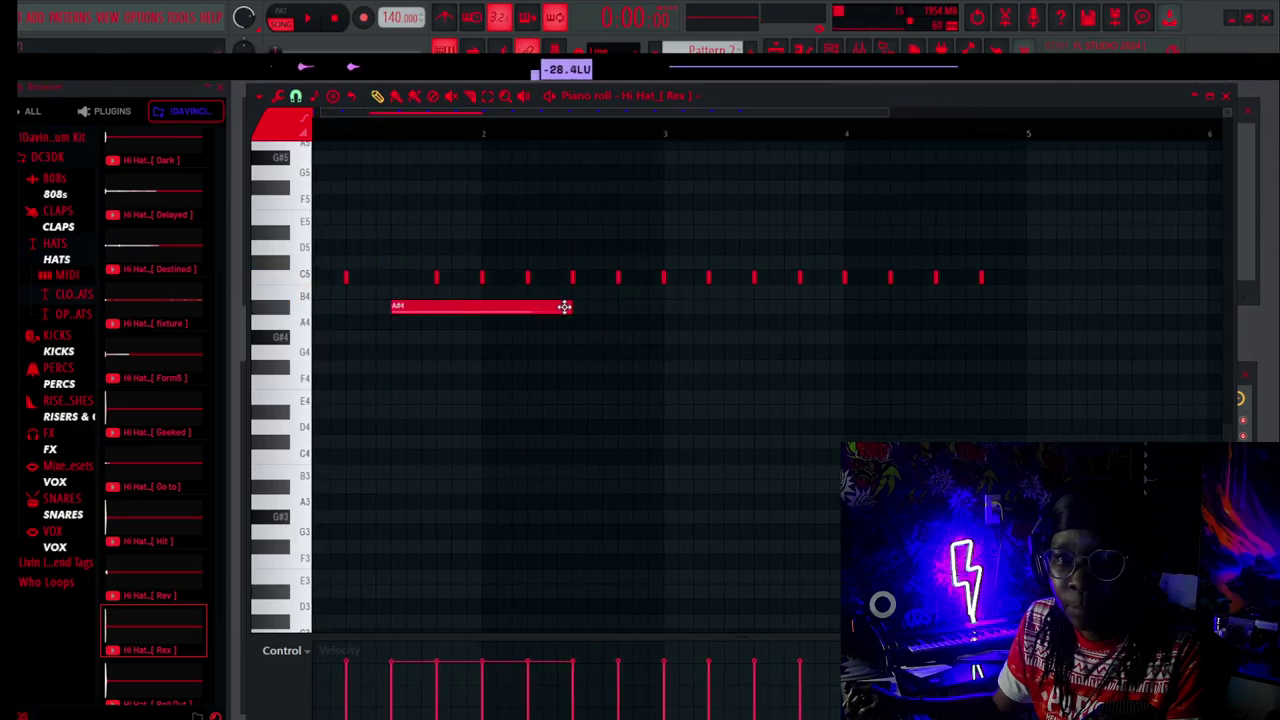
left_click_drag(556, 308, 416, 275)
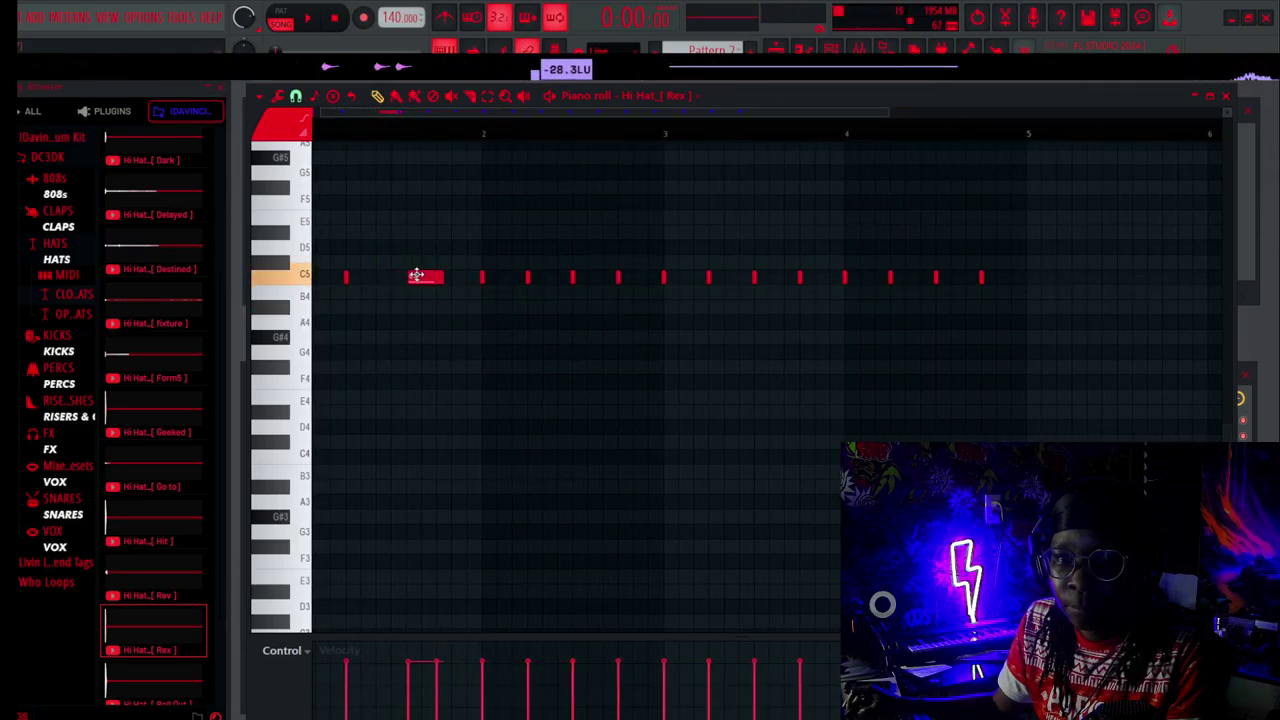
right_click(420, 276)
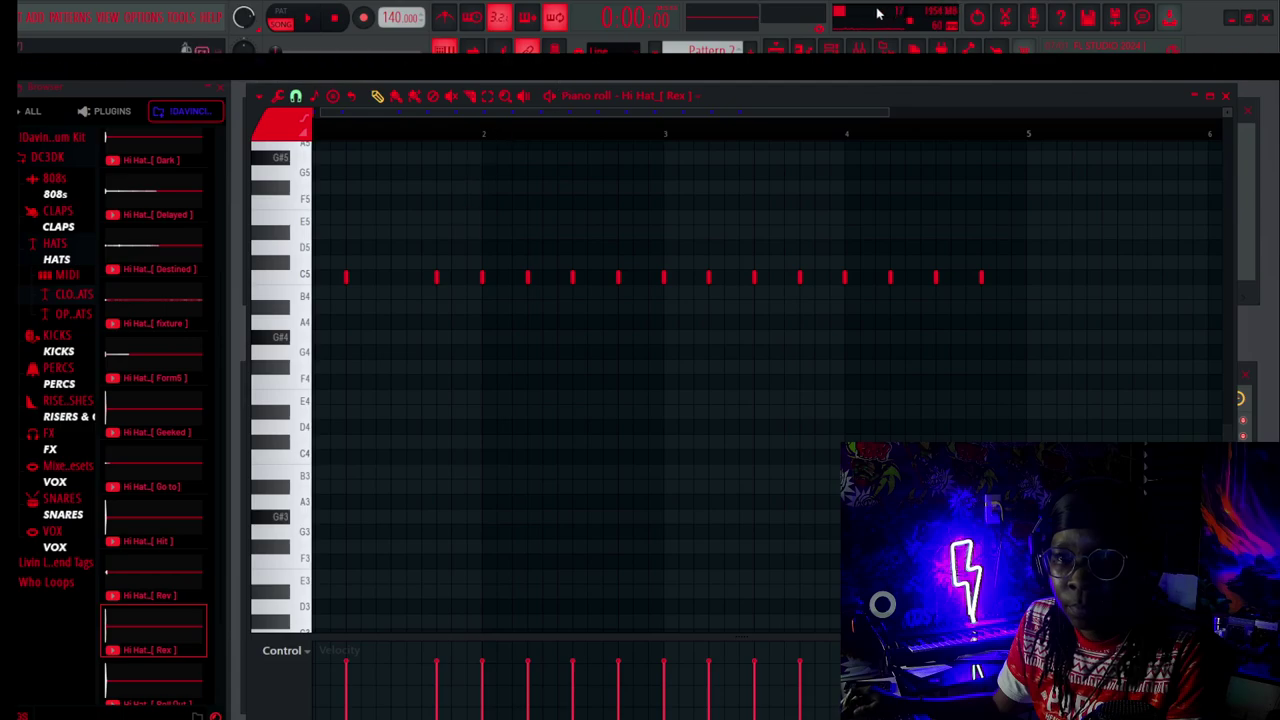
Refill the Hi Hat_[ Rex ] channel every 4 steps from the channel rack and return to its piano roll.
left_click(980, 18)
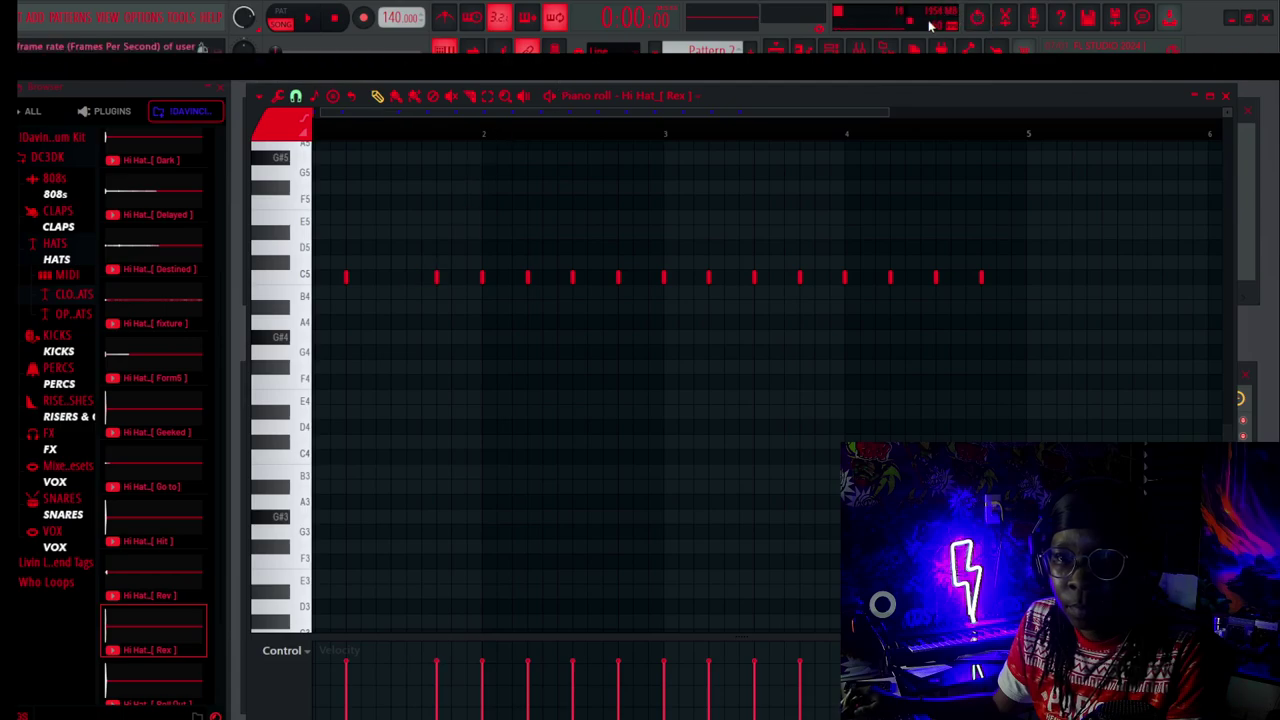
left_click(840, 49)
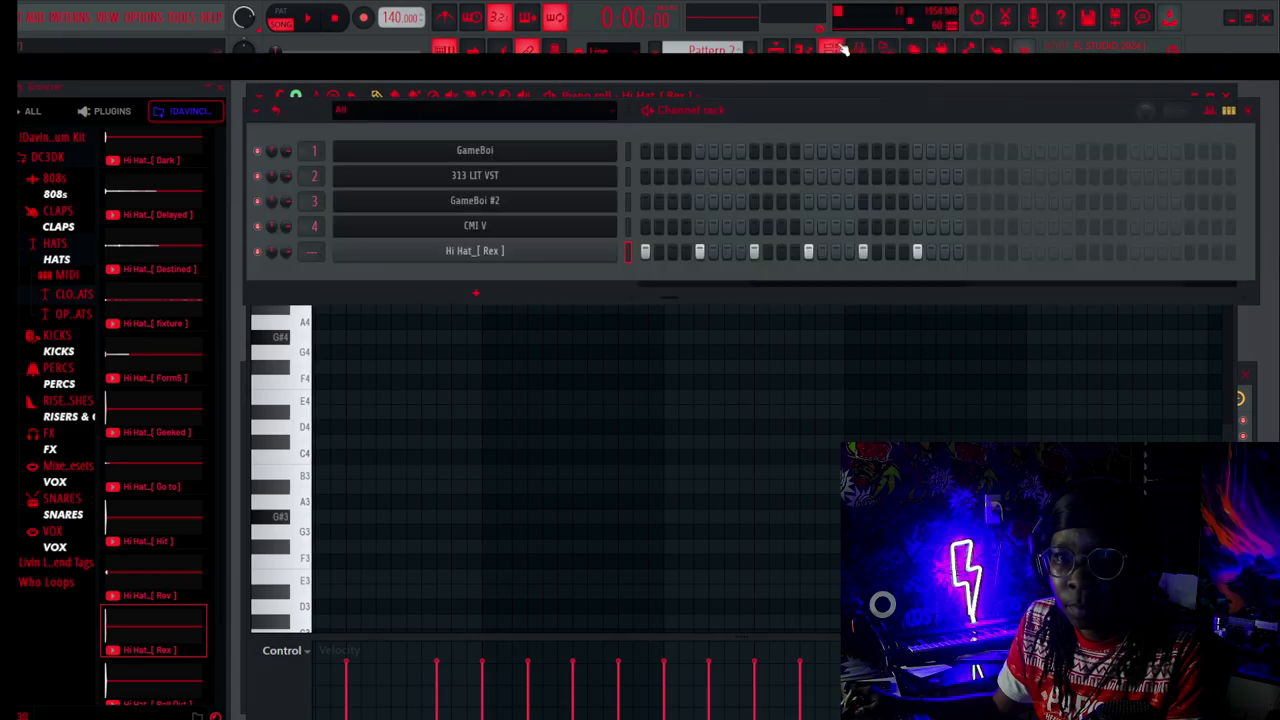
right_click(491, 252)
left_click(798, 318)
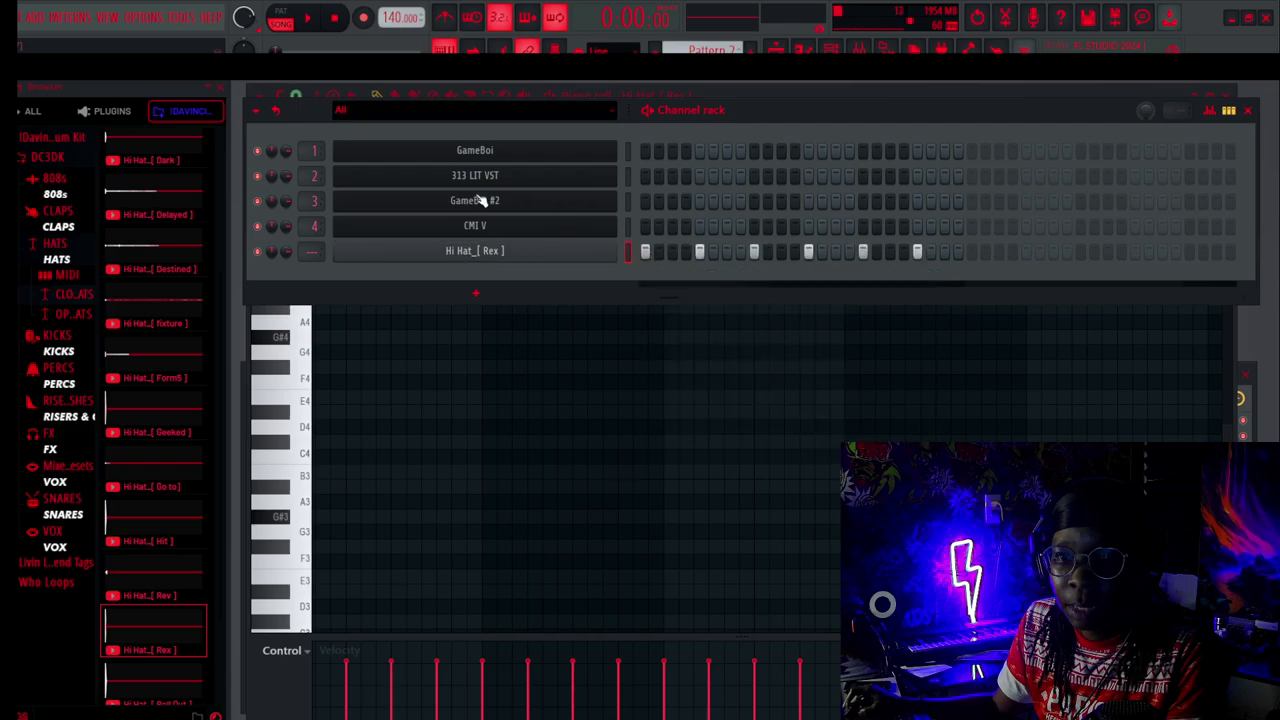
left_click(1247, 111)
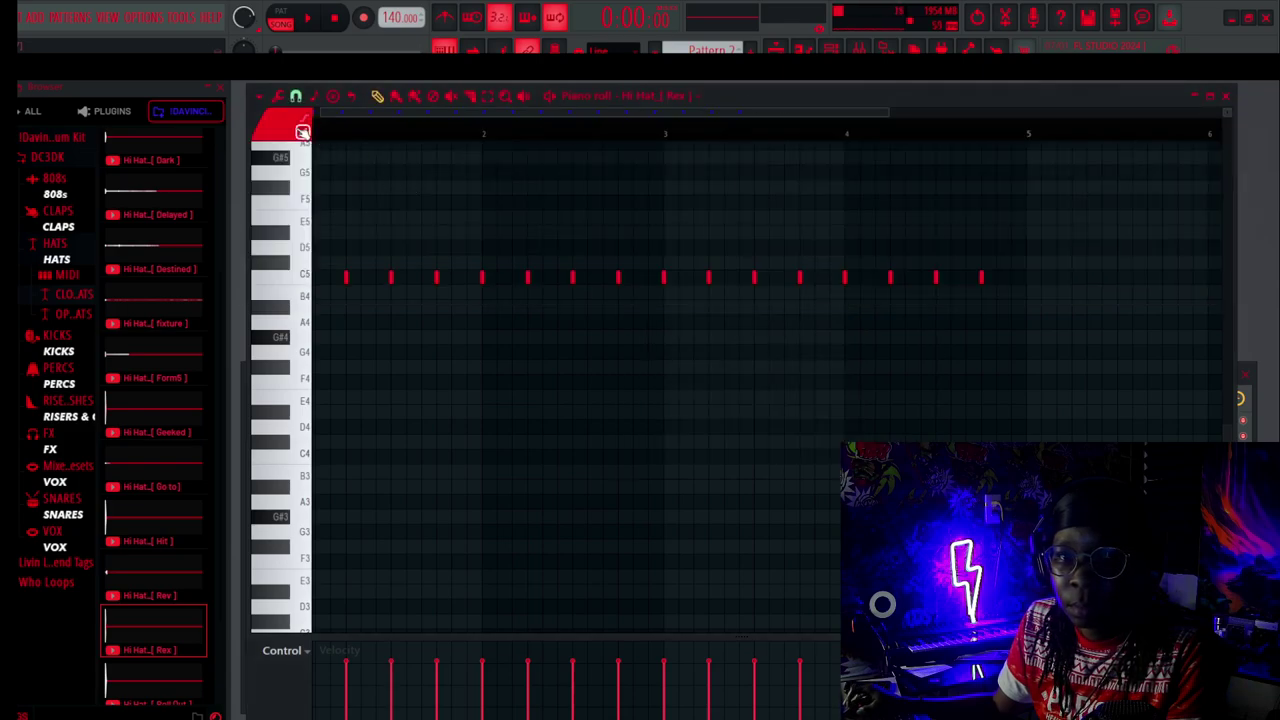
Review the piano roll's scale, tool and snap options, and set its snap to Cell.
left_click(296, 98)
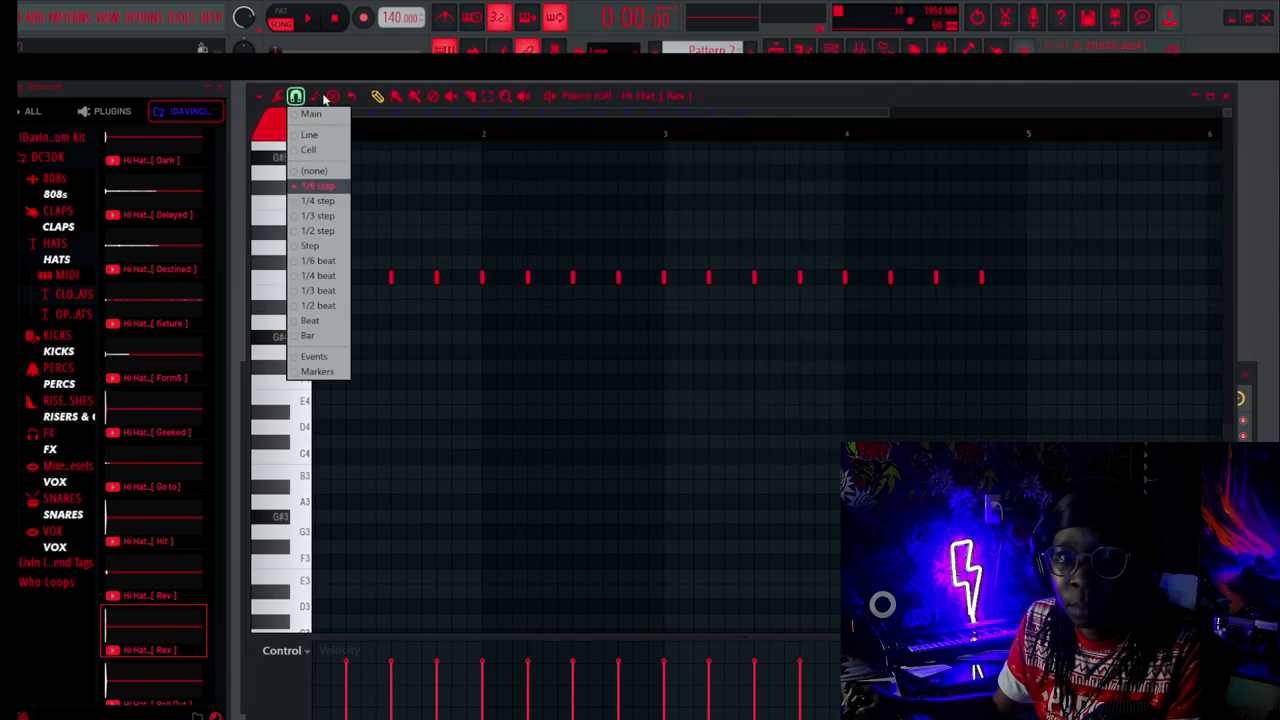
left_click(316, 97)
left_click(314, 97)
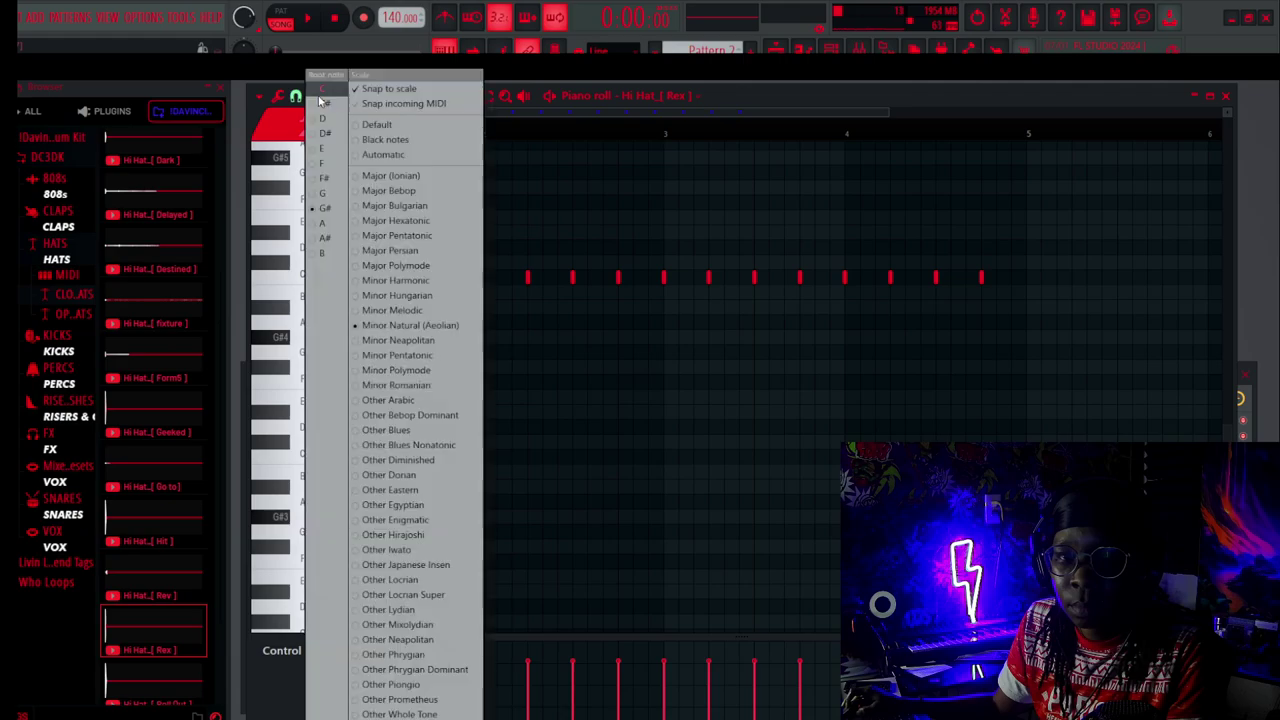
left_click(283, 96)
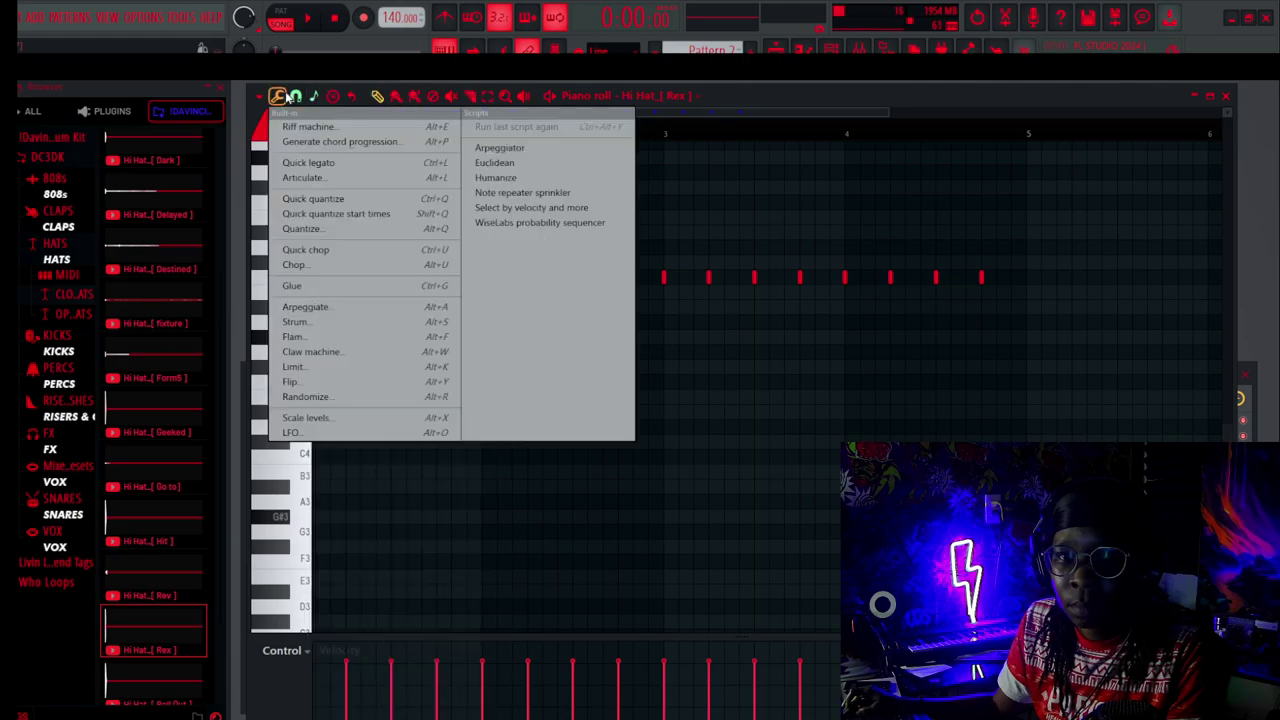
left_click(295, 97)
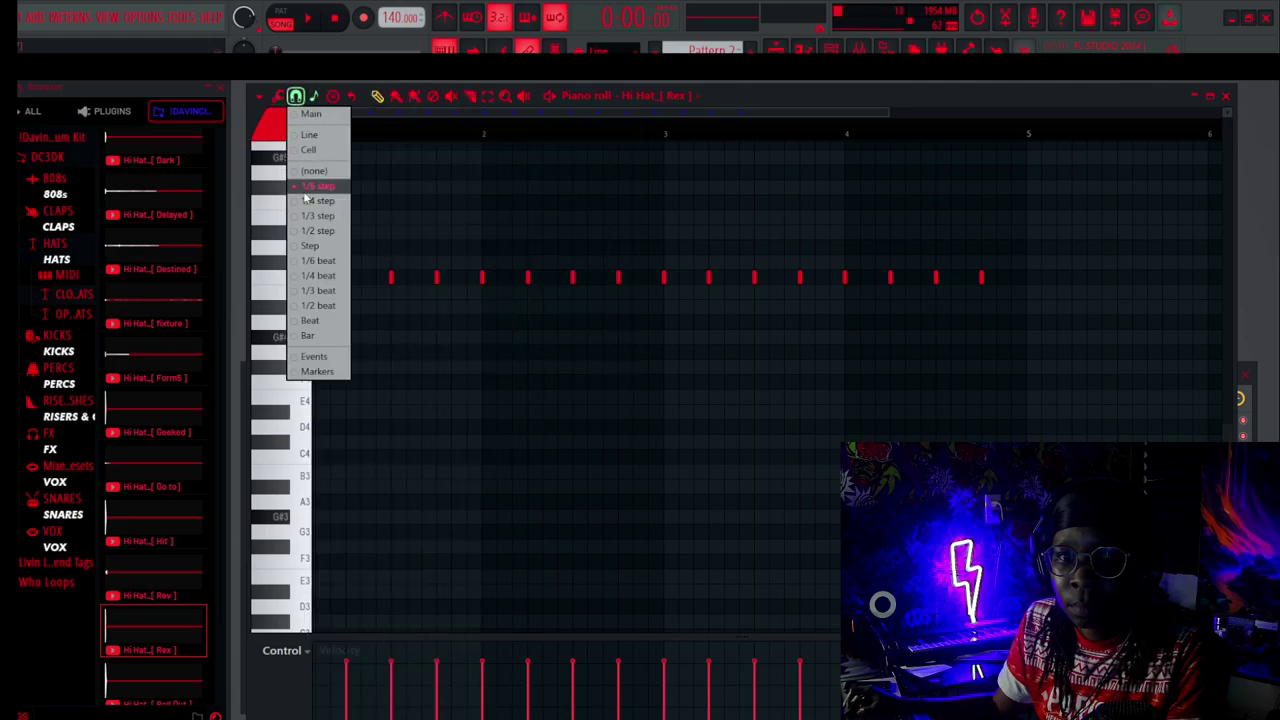
left_click(311, 150)
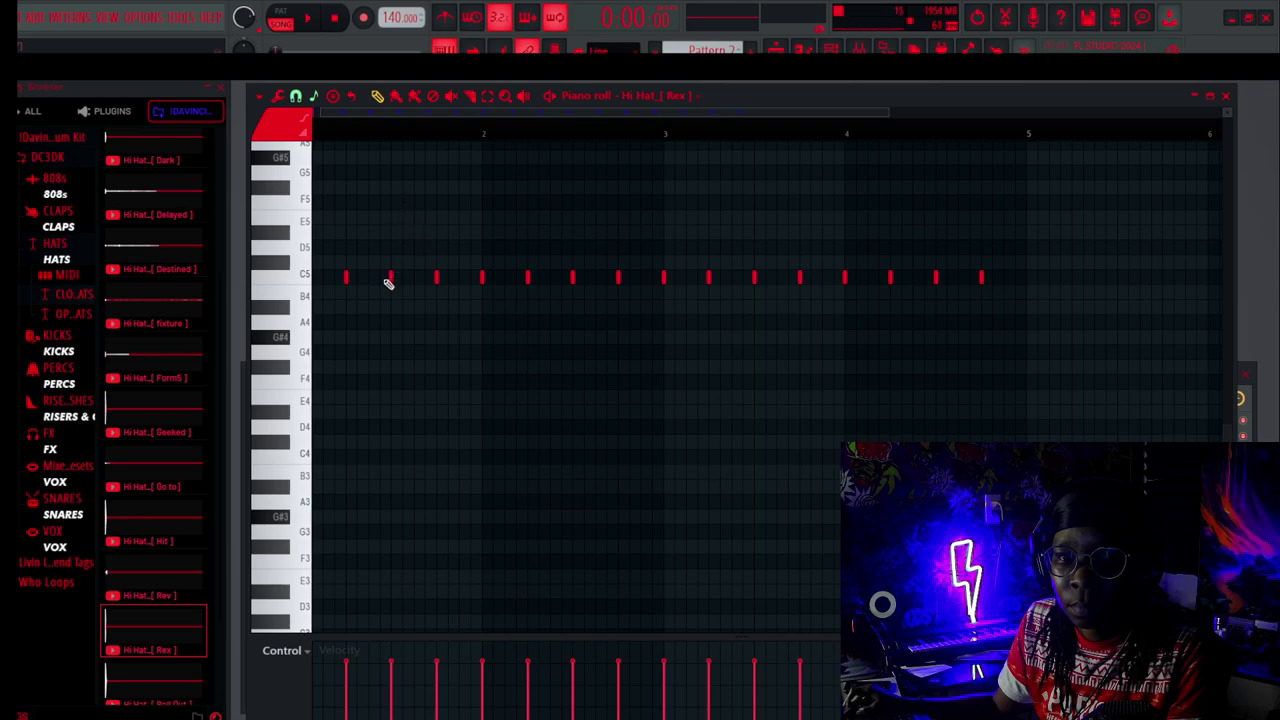
Audition the hi-hat notes and delete the third hit in bar 1.
key("space")
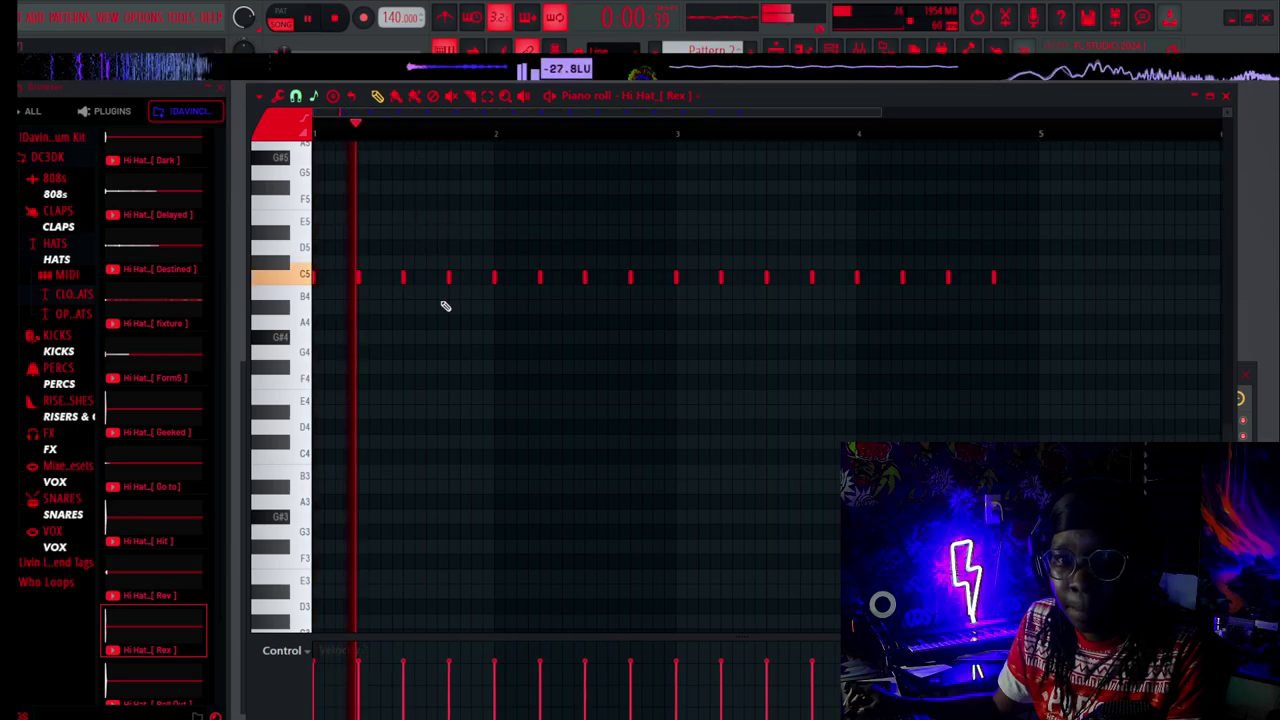
key("space")
key("space")
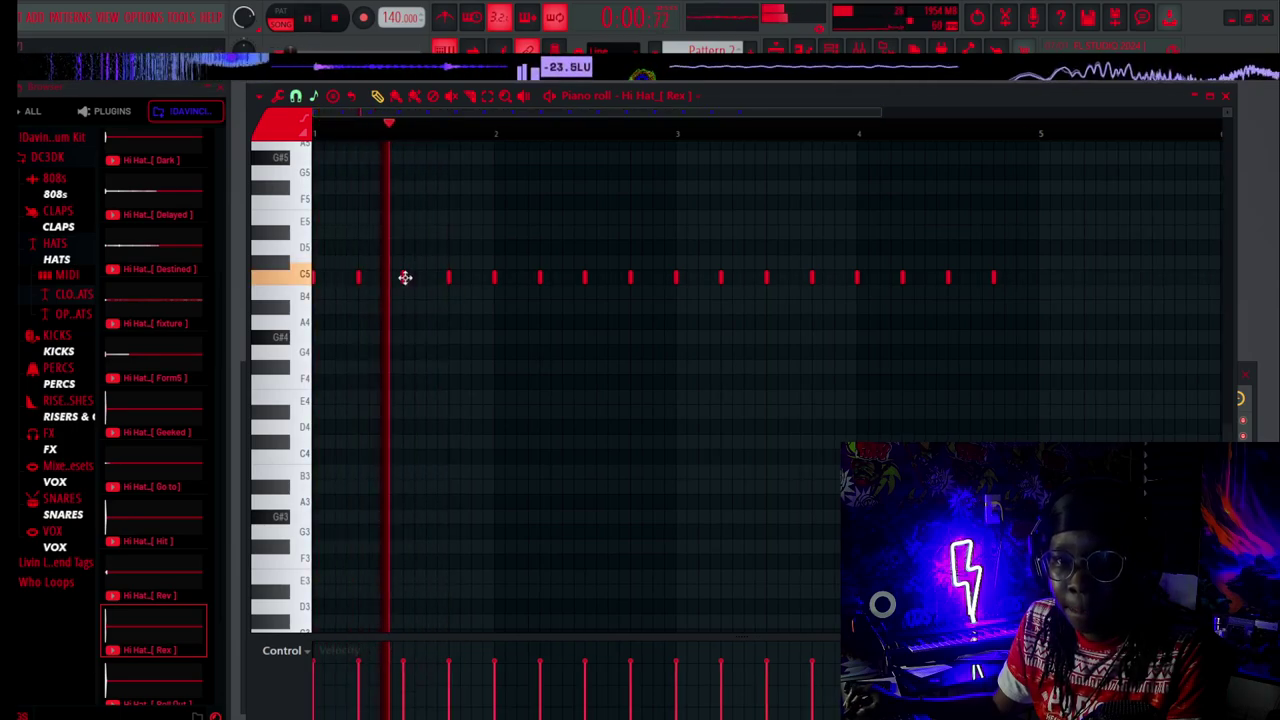
key("space")
right_click(405, 278)
left_click(407, 290)
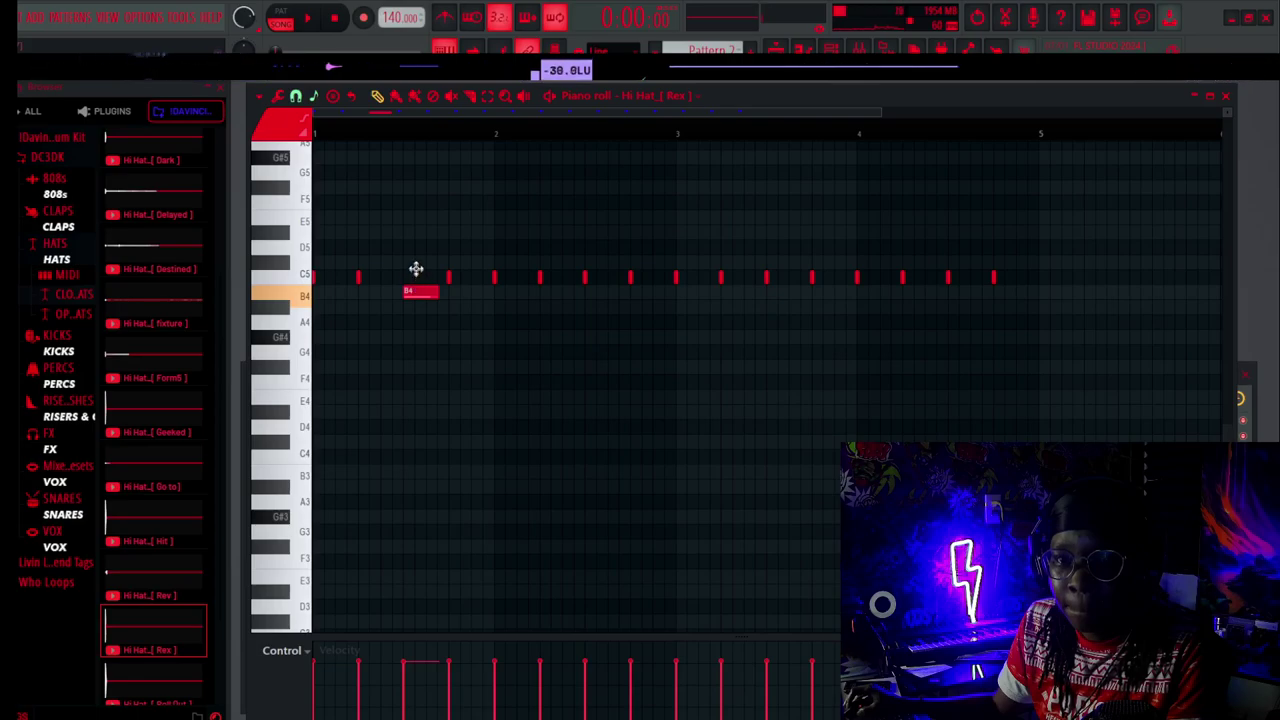
mouse_move(416, 265)
left_mouse_down()
mouse_move(417, 252)
mouse_move(418, 284)
left_mouse_up()
right_click(415, 291)
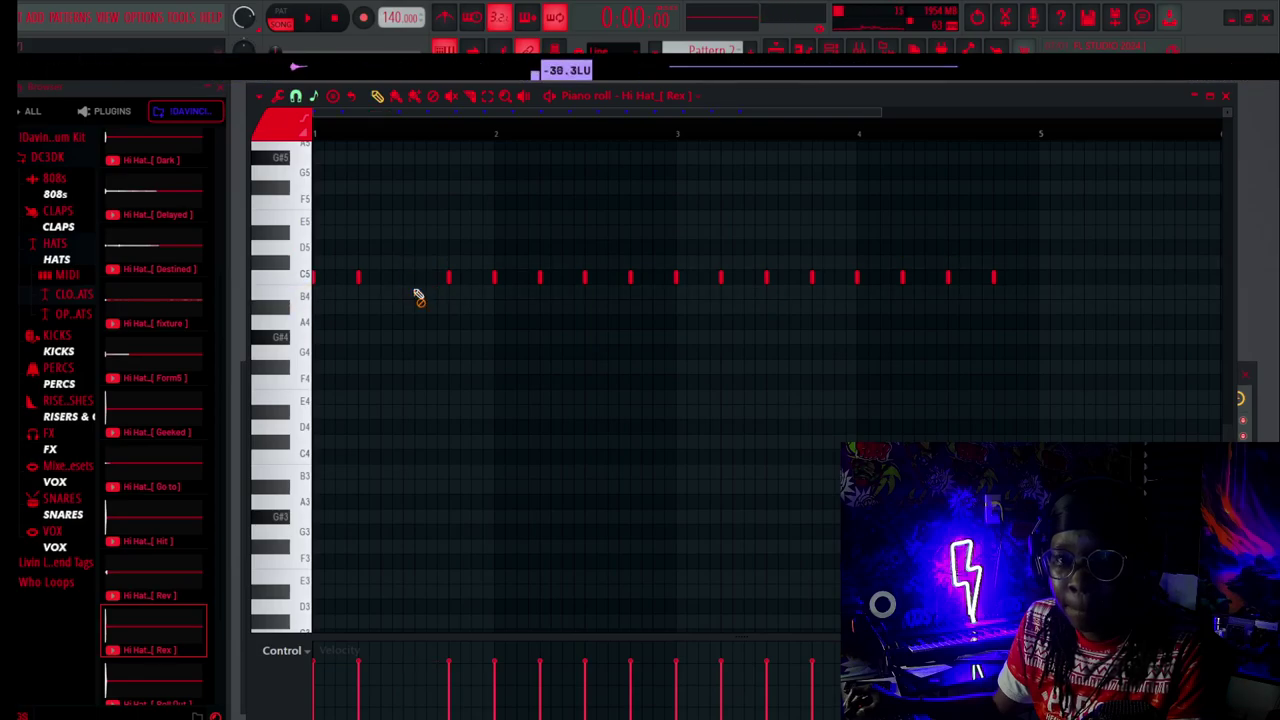
Turn off scale snapping and place a longer C5 hi-hat note on beat 3 of bar 1.
left_click(409, 289)
left_click(313, 117)
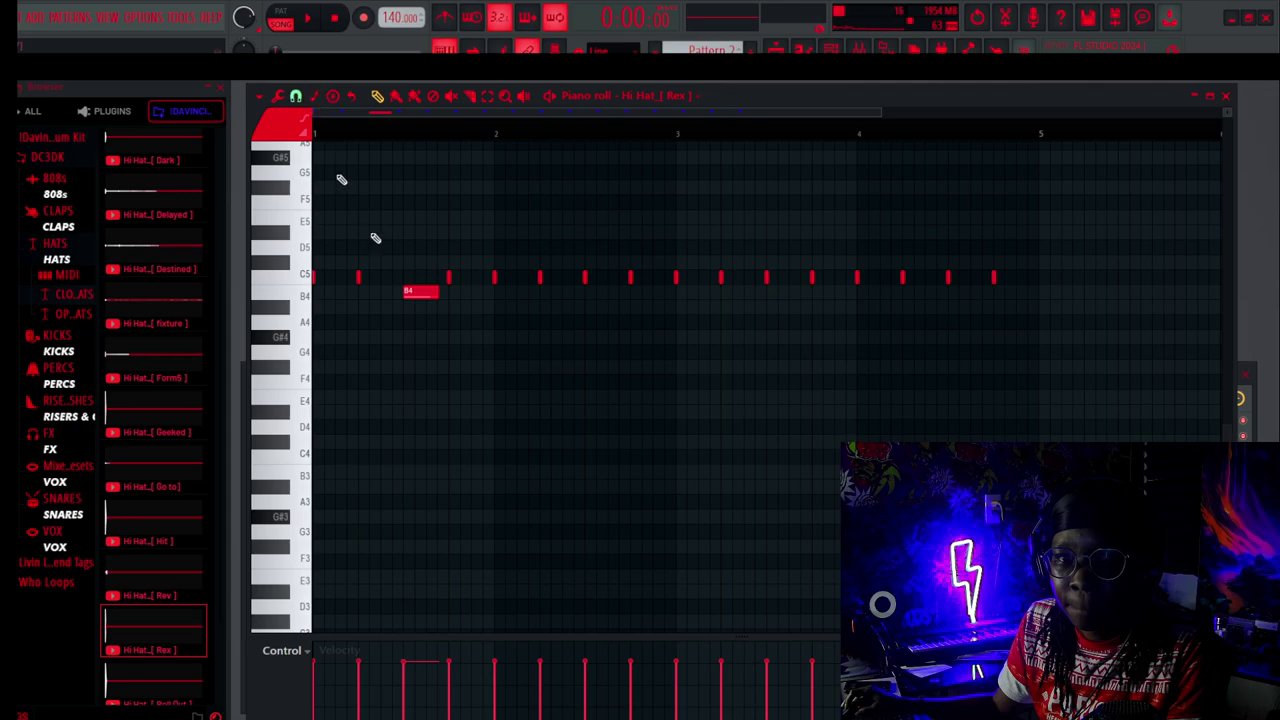
left_click_drag(411, 291, 411, 275)
Switch the note control lane to Repeat, add repeats to the long C5 note in bar 1, and audition it.
key("space")
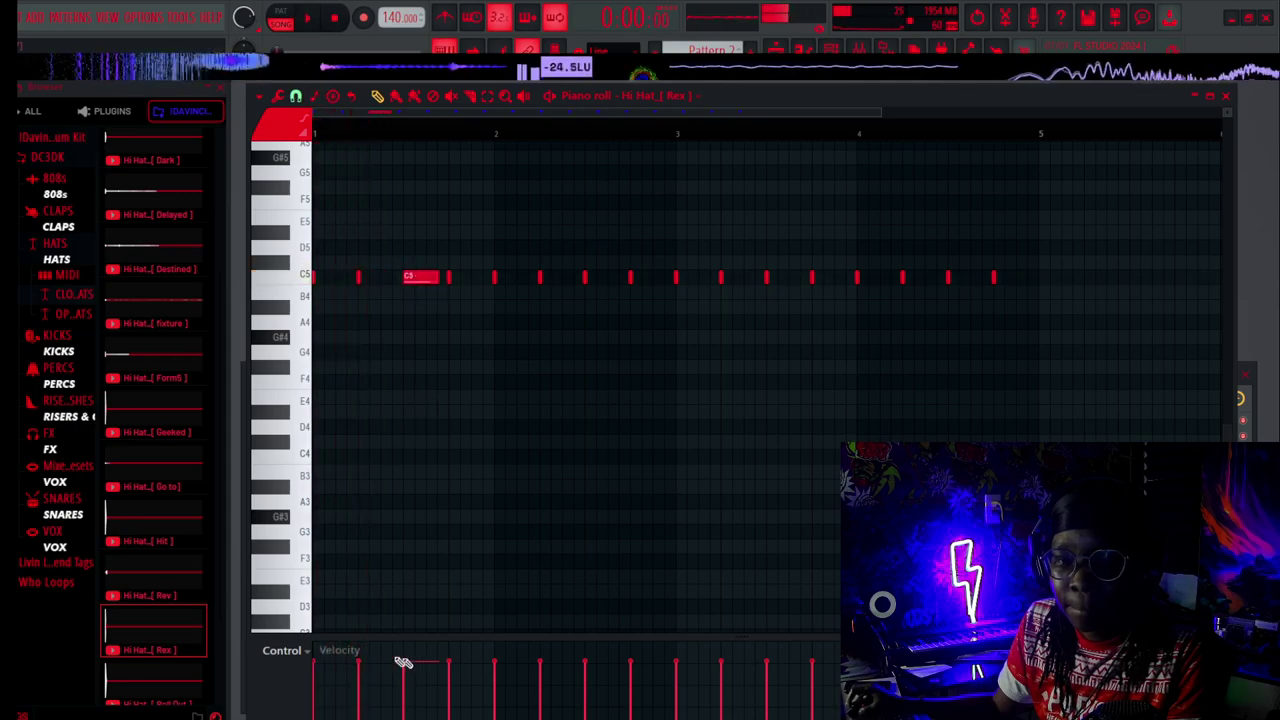
left_click(302, 652)
left_click(386, 687)
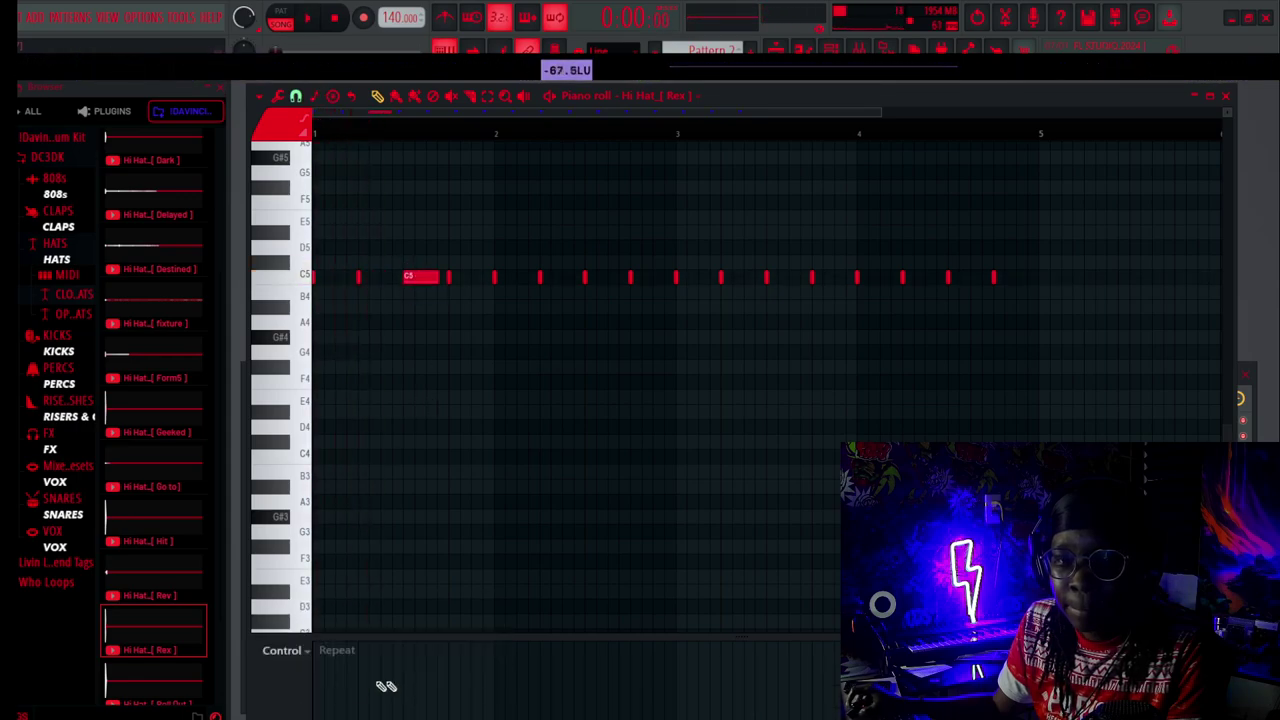
key("space")
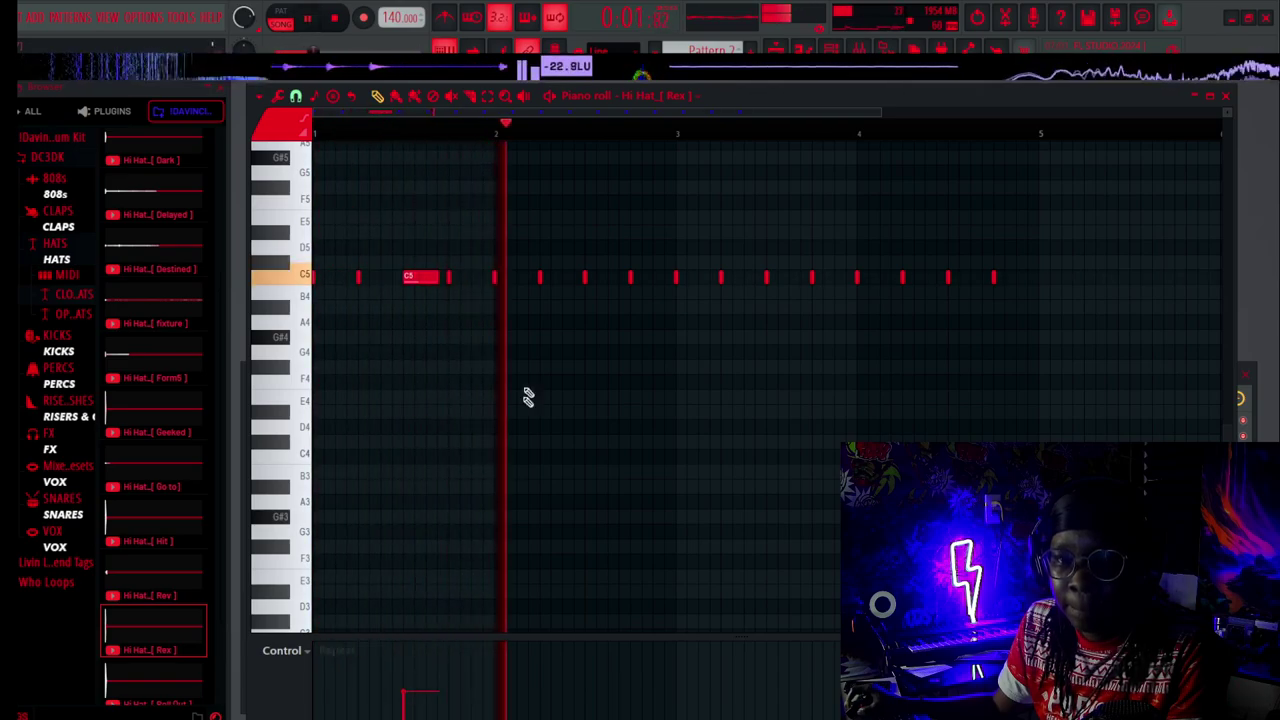
Delete the last two hi-hat hits of bar 2 and place a long repeating C5 note on beat 4 during playback.
key("space")
right_click(586, 278)
key("space")
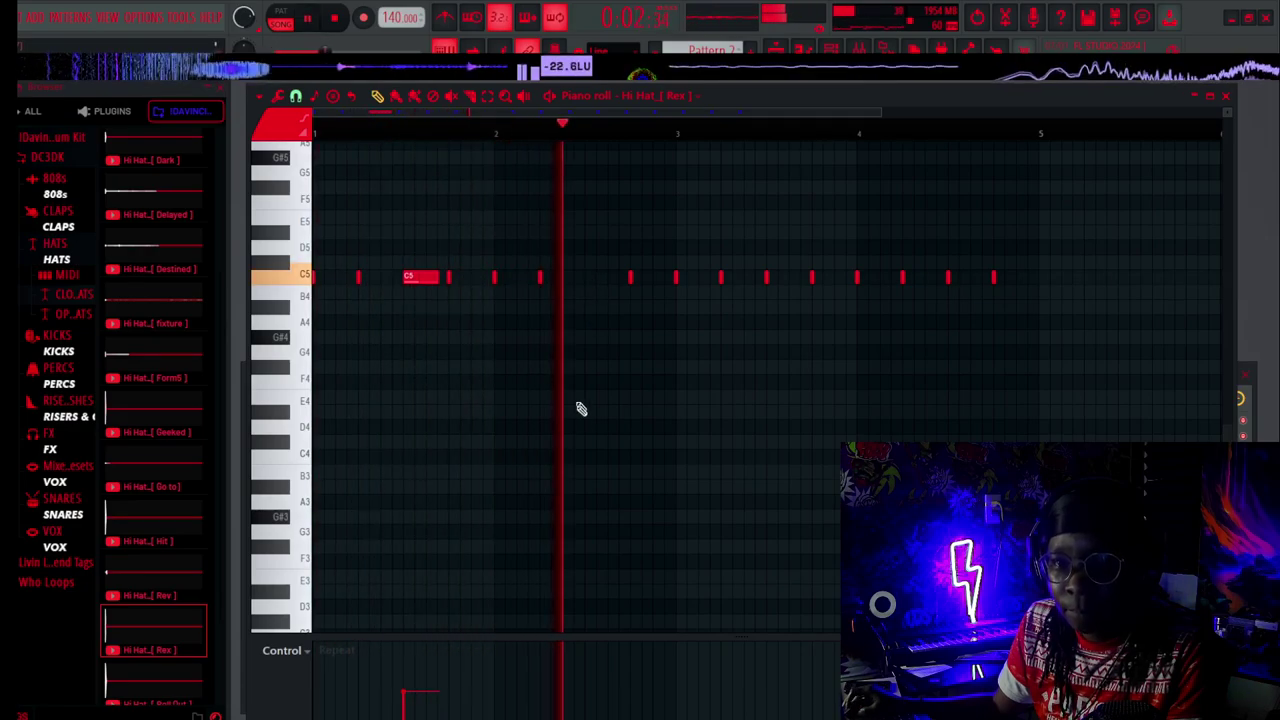
key("space")
key("space")
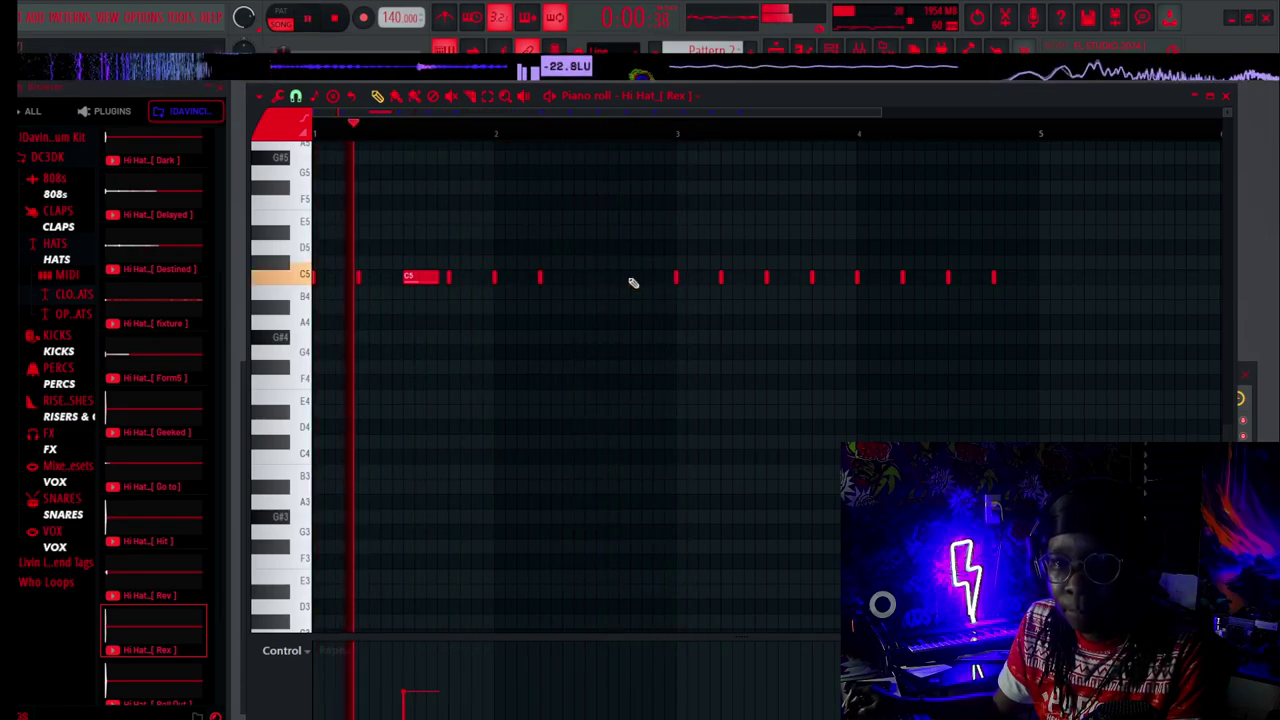
left_click_drag(633, 280, 667, 312)
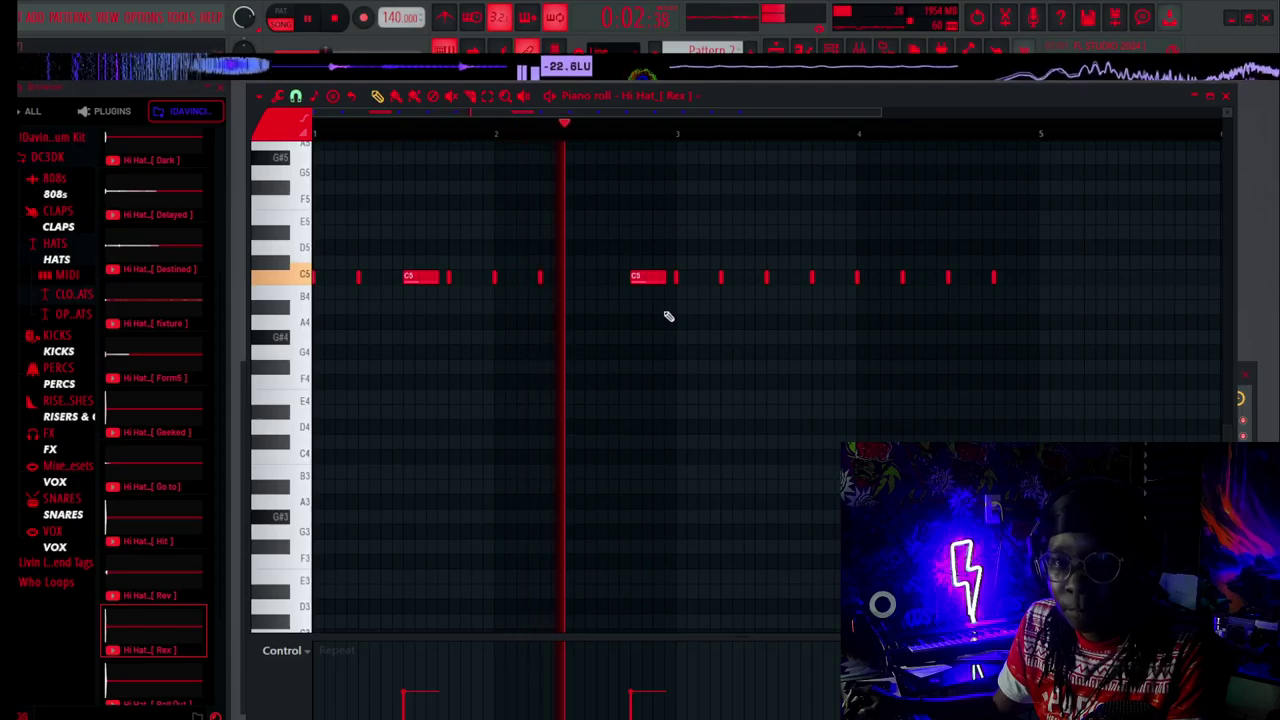
Replace the hits on beat 3 of bar 3 and beat 4 of bar 4 with long repeating C5 notes, and close the piano roll.
key("space")
left_click(771, 281)
key("space")
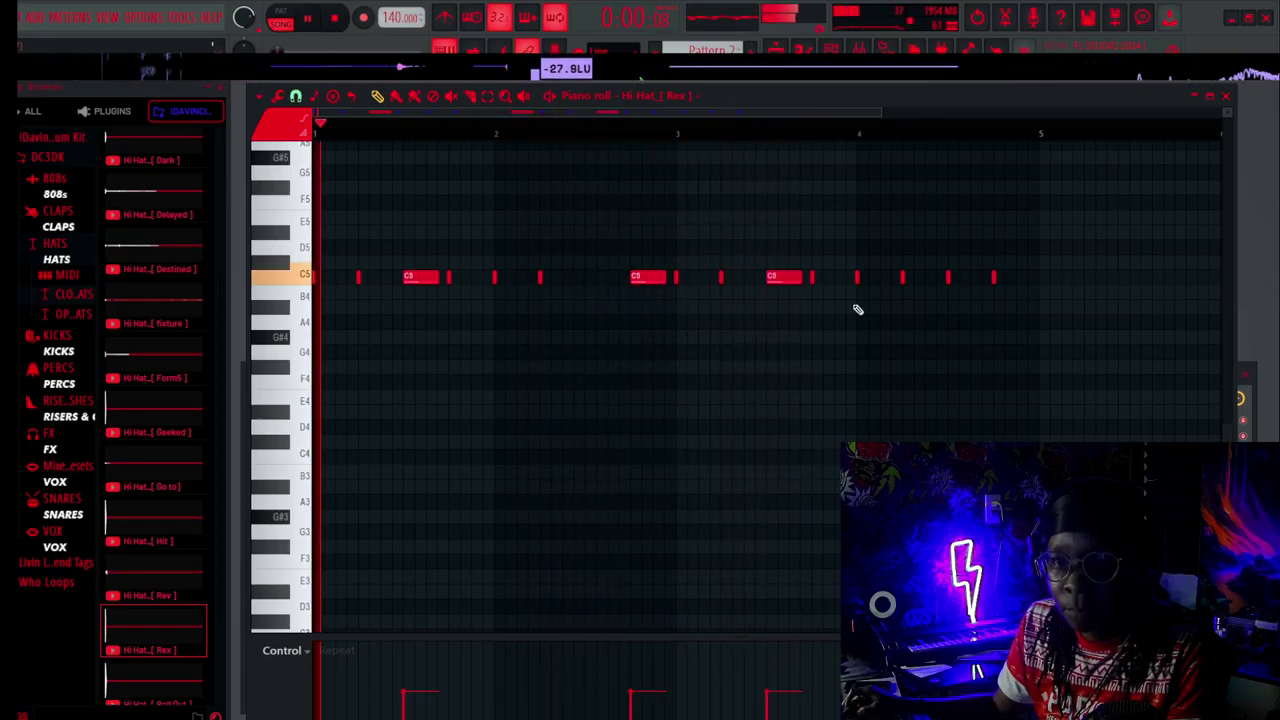
right_click(994, 279)
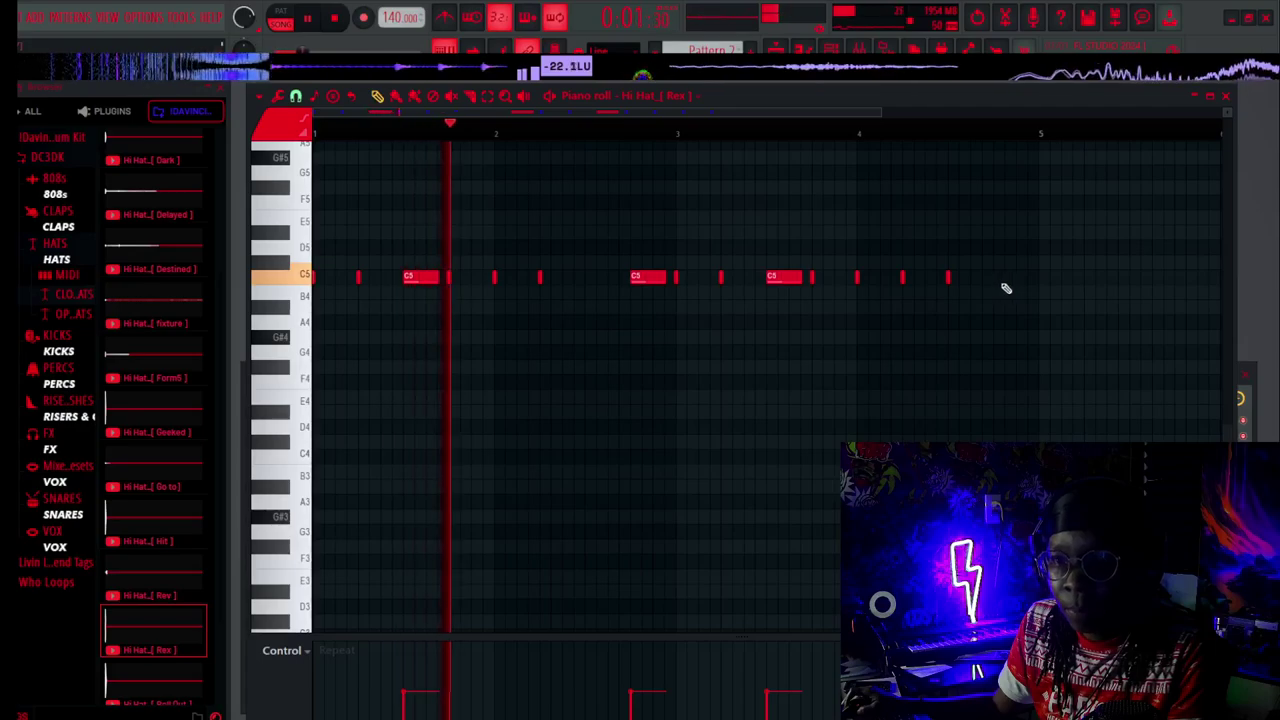
left_click(1004, 282)
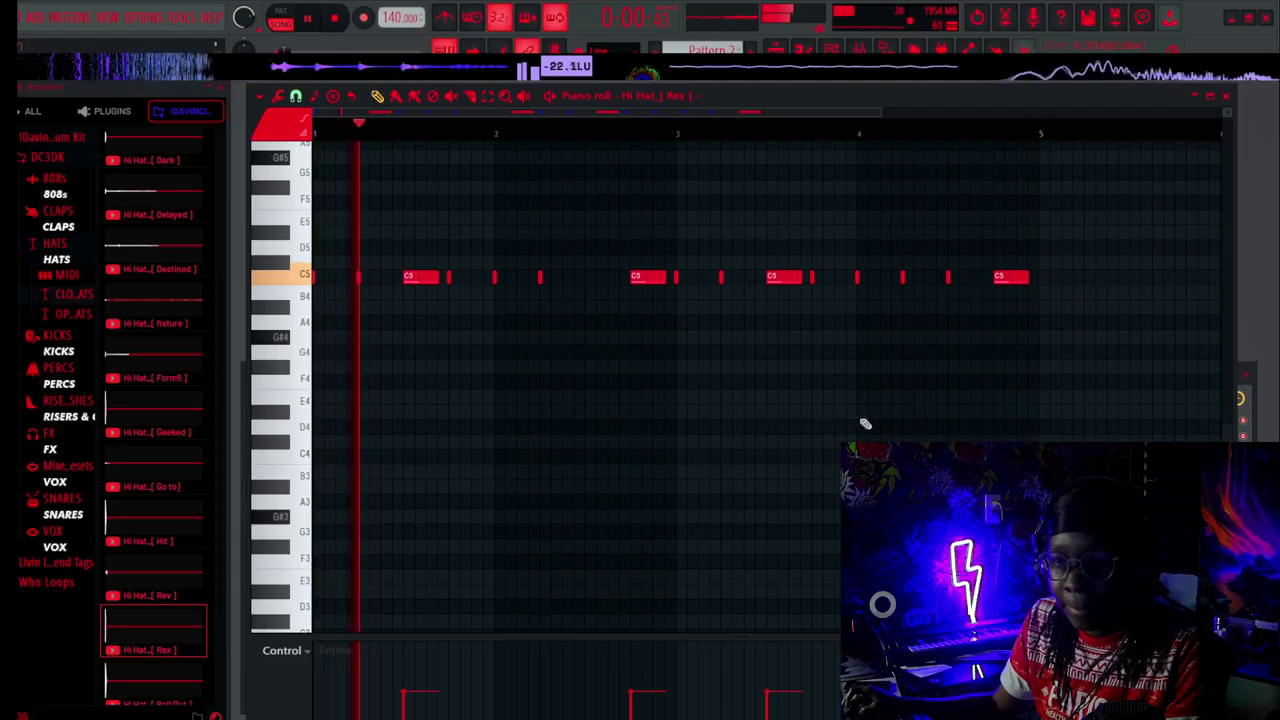
key("space")
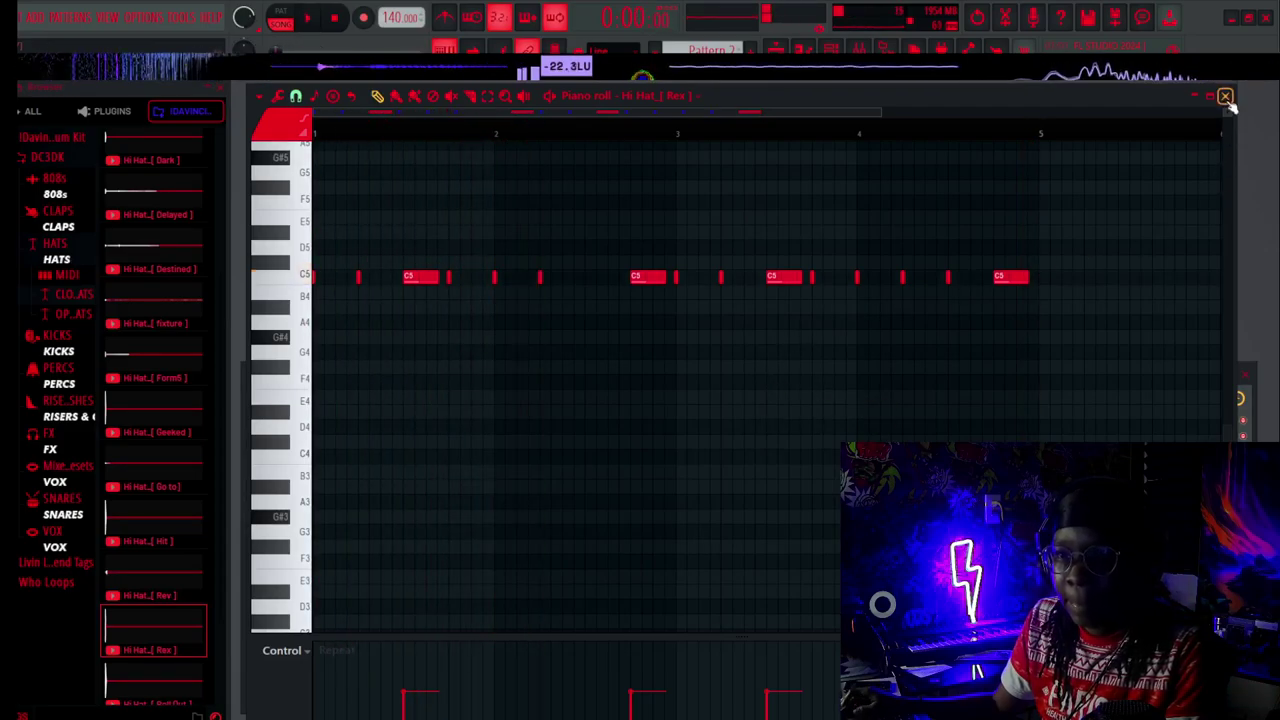
left_click(1226, 97)
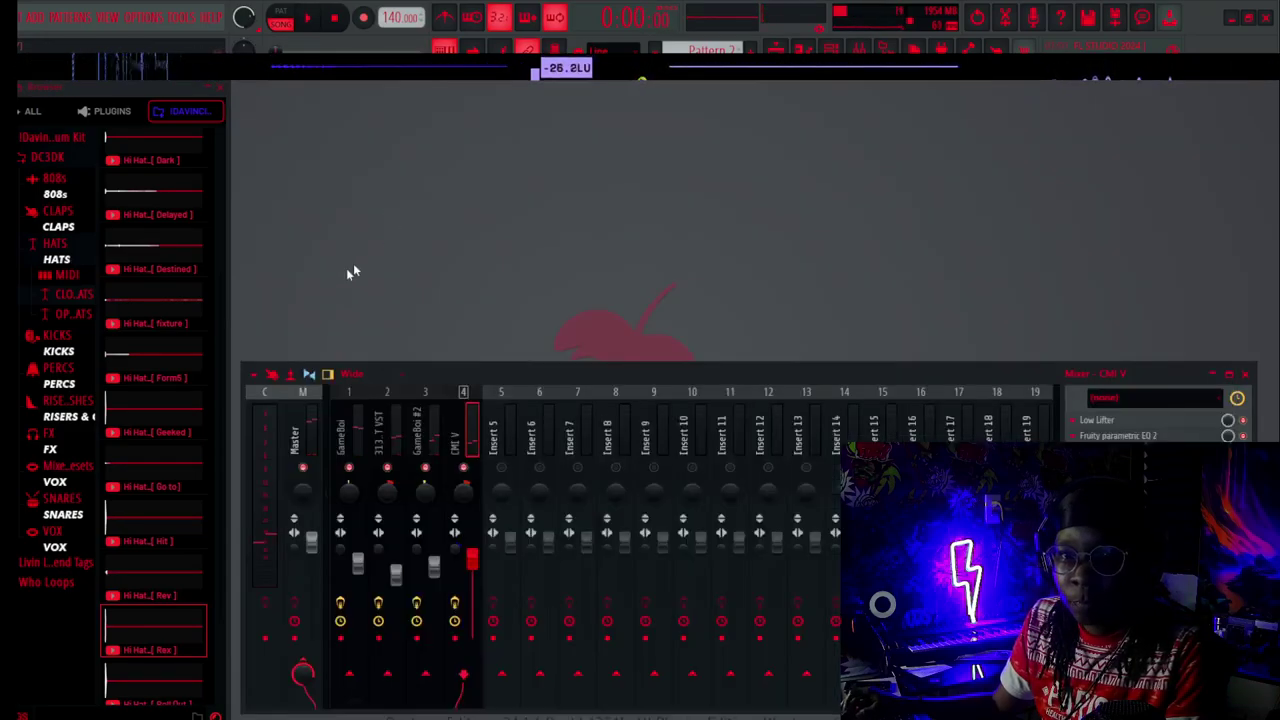
Show the channel rack and check the Hi Hat_[ Rex ] channel's sampler settings.
left_click(857, 49)
left_click(476, 256)
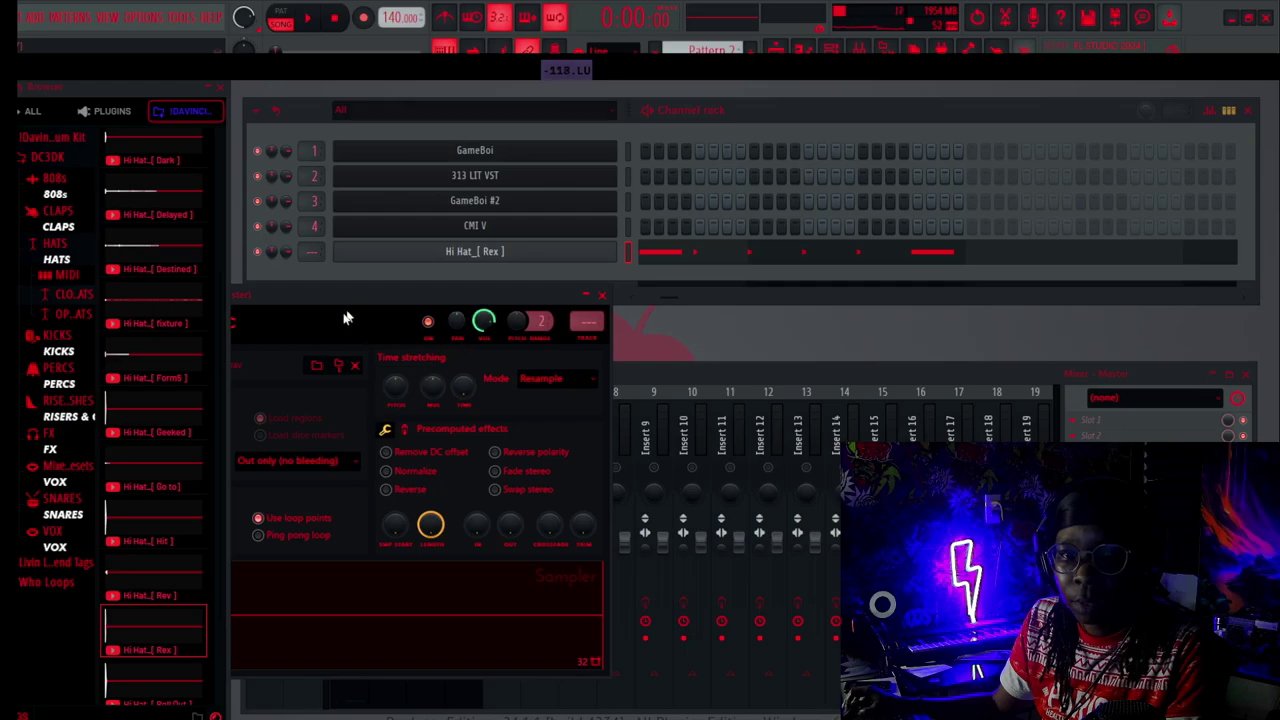
left_click(602, 295)
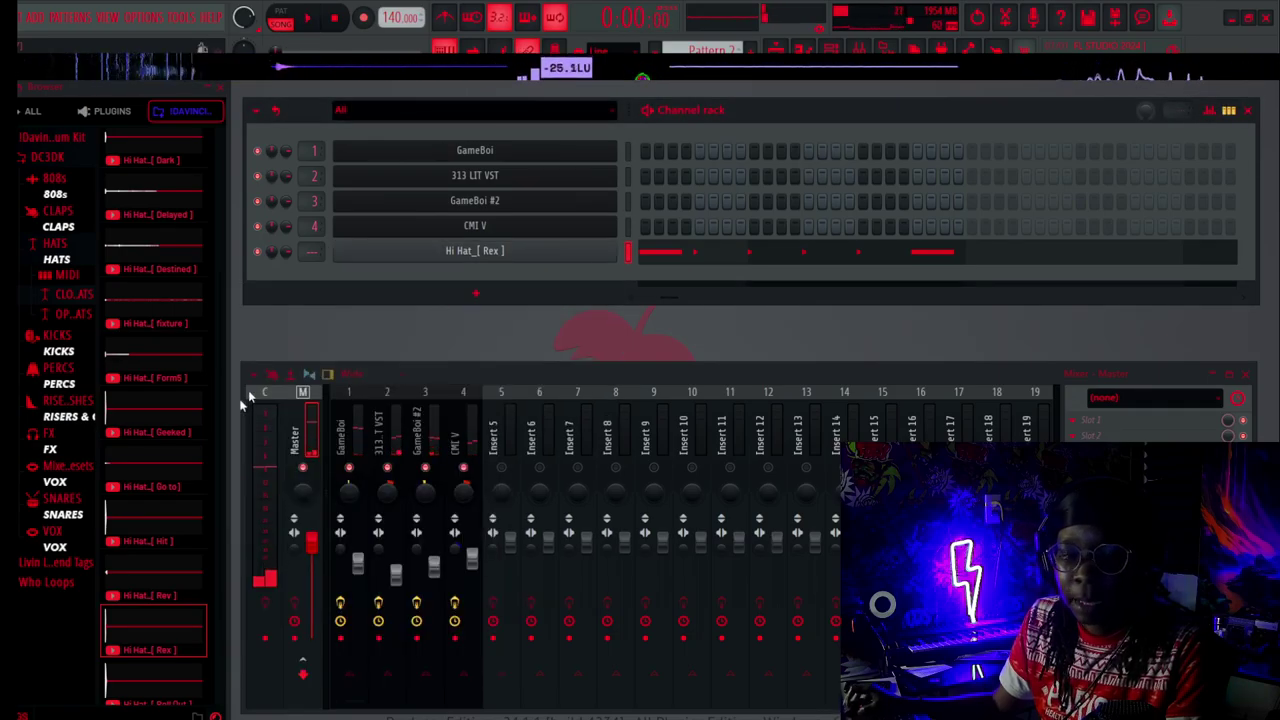
Play the arrangement and audition the Go 2, Diamonds, Alright and C4 samples from the kit's SNARES folder.
scroll(174, 455, "down", 1)
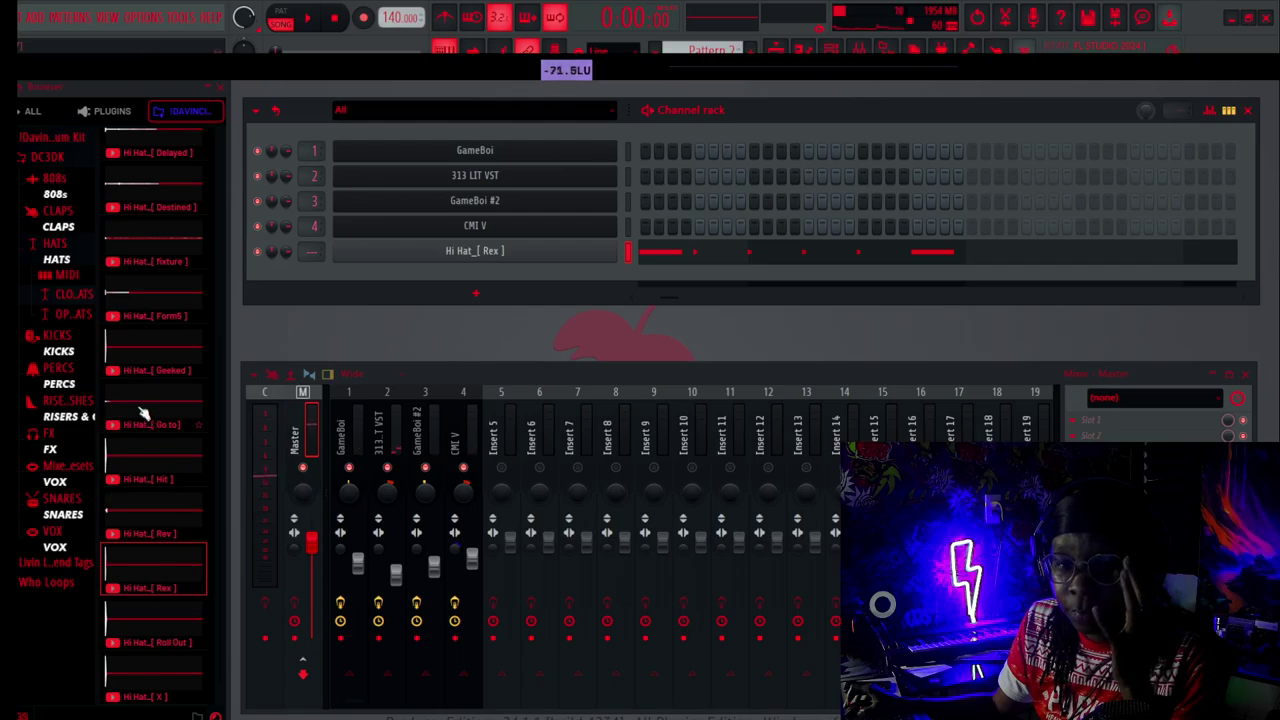
left_click(309, 20)
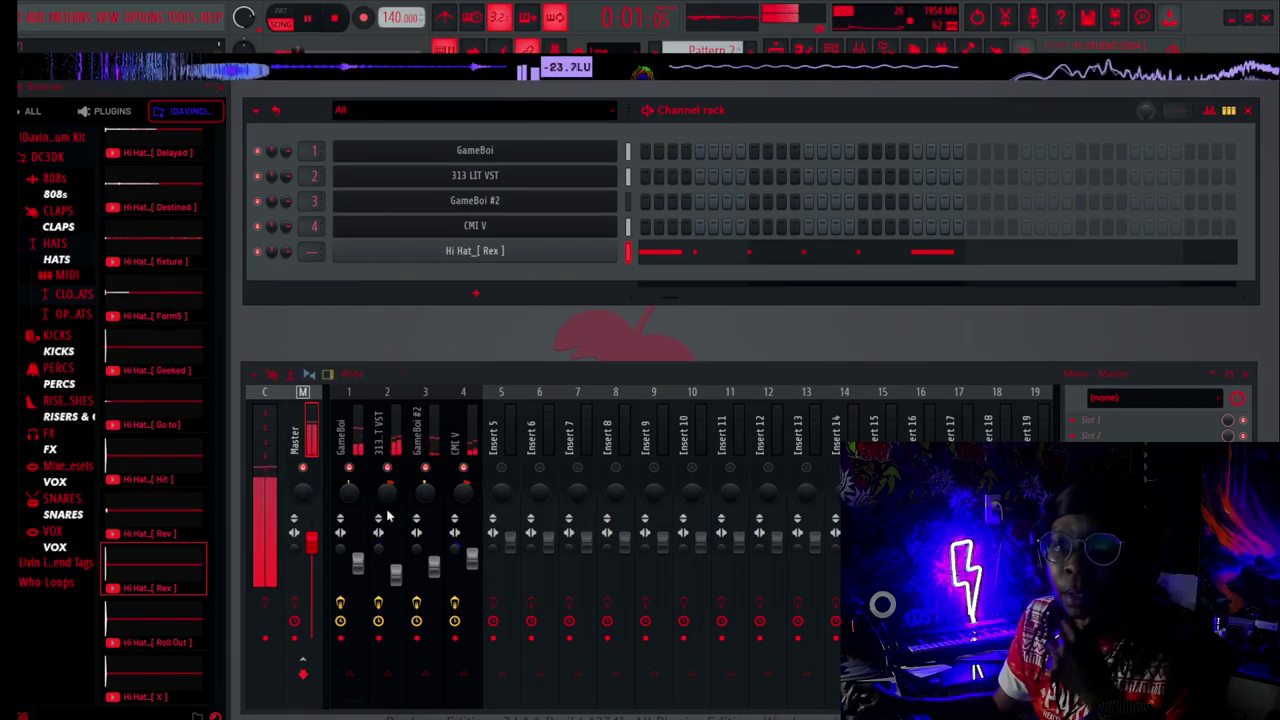
mouse_move(472, 374)
left_mouse_down()
mouse_move(458, 380)
mouse_move(468, 377)
left_mouse_up()
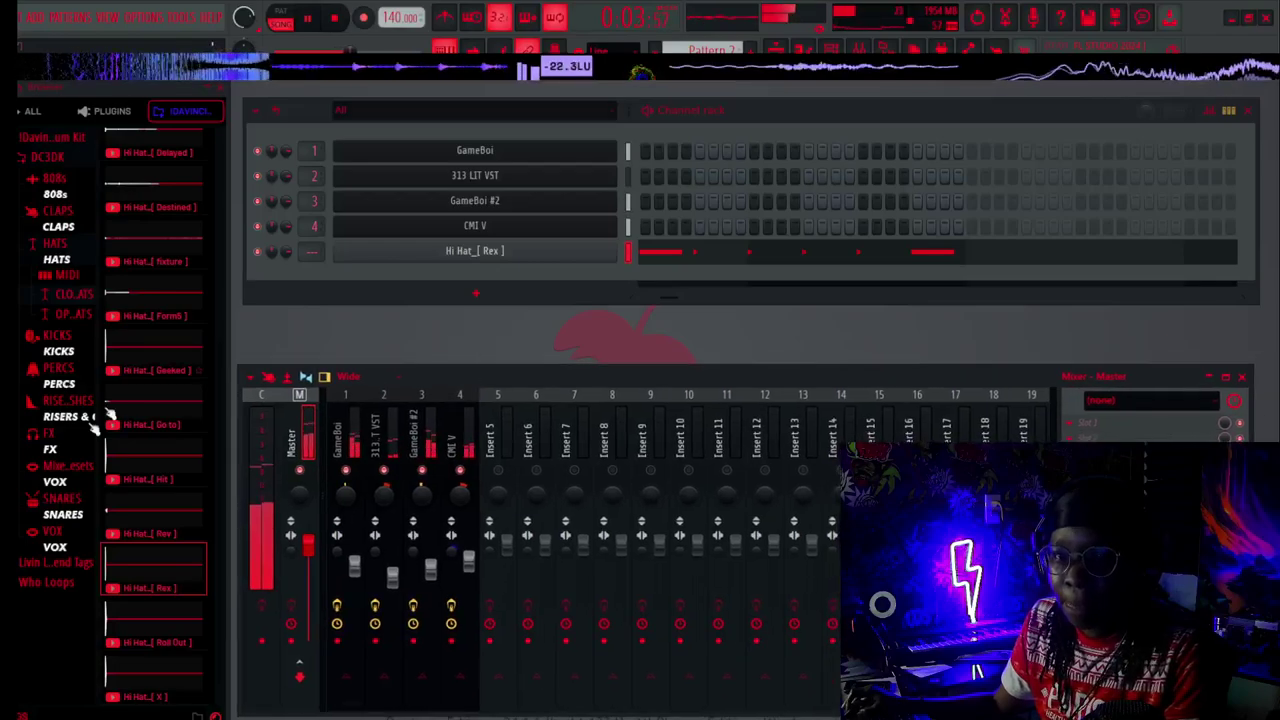
left_click(60, 514)
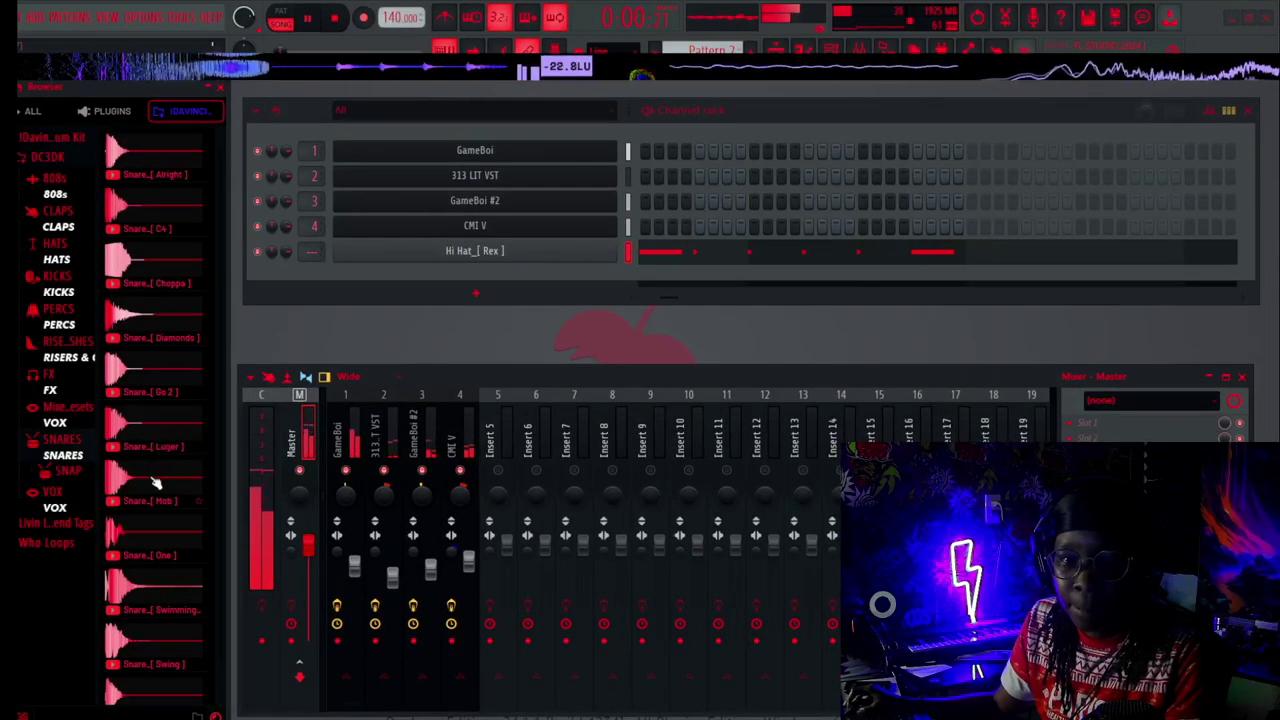
left_click(148, 383)
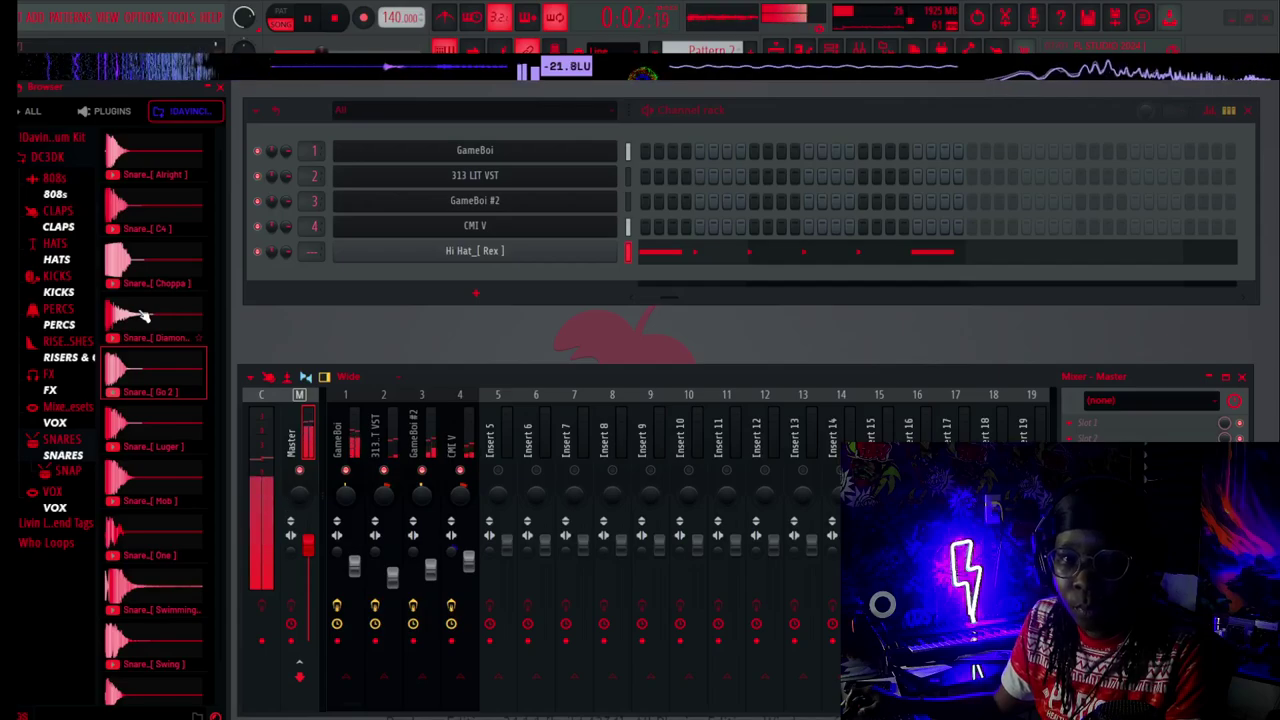
left_click(143, 311)
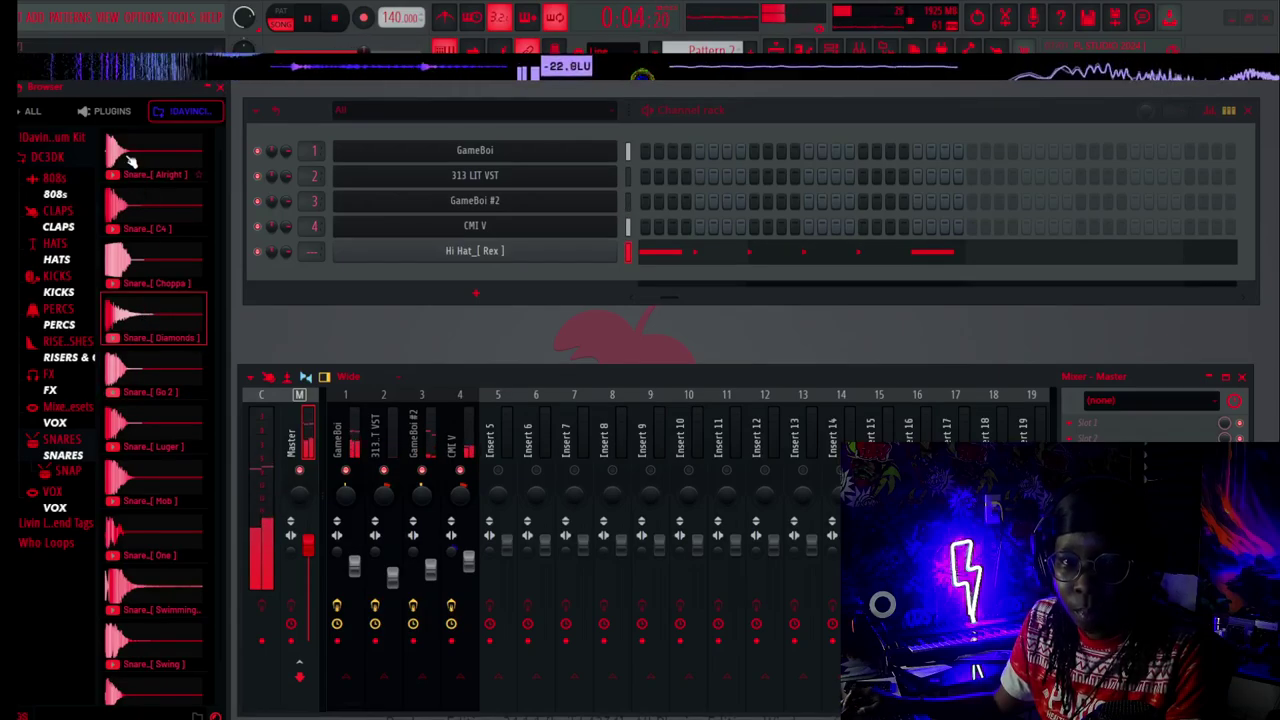
left_click(132, 172)
left_click(127, 206)
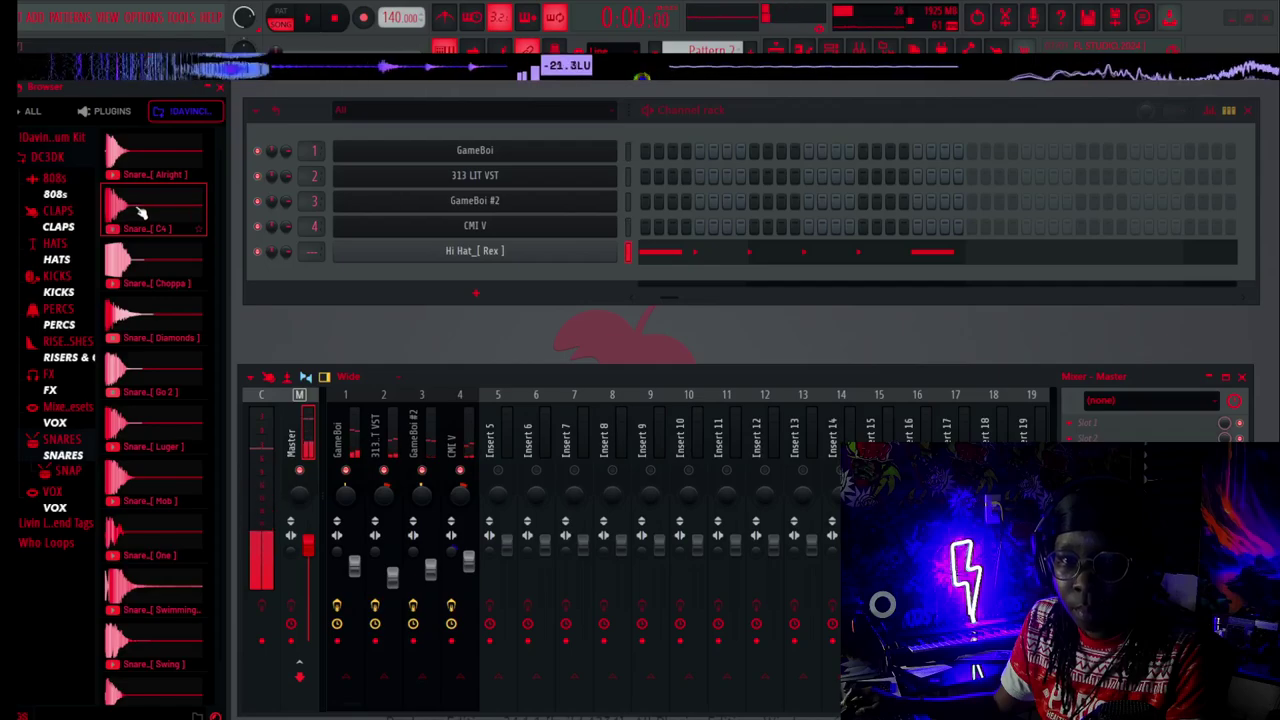
Add the Snare_[ C4 ] sample to the channel rack with a hit on step 9, and open its channel settings.
left_click_drag(127, 207, 505, 310)
key("space")
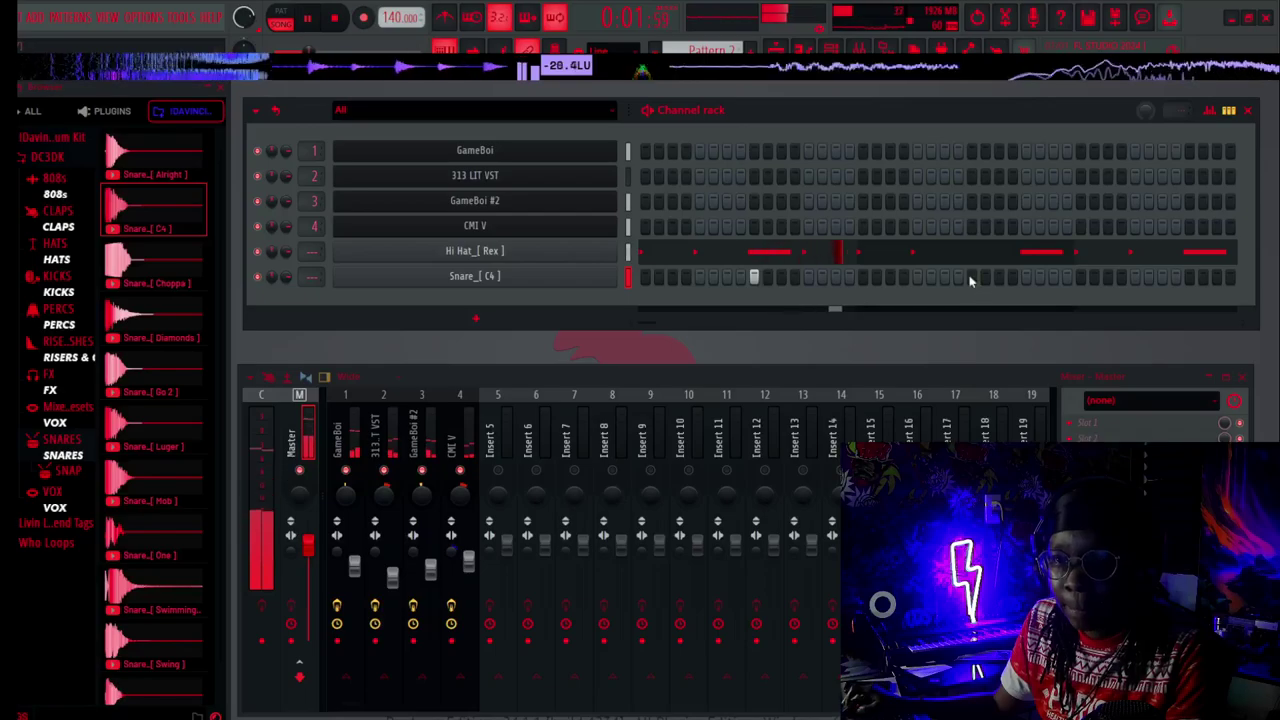
left_click(538, 280)
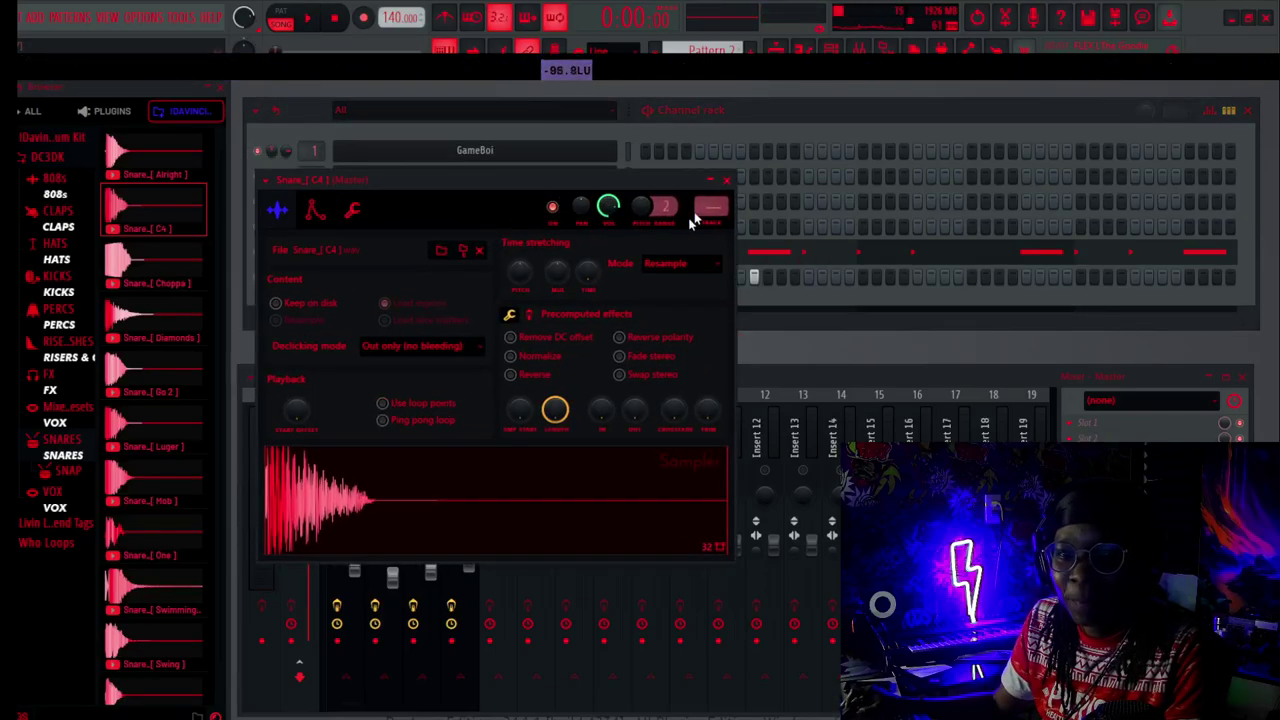
Play back the pattern and review the Snare_[ C4 ] notes in the piano roll.
left_click(726, 181)
key("space")
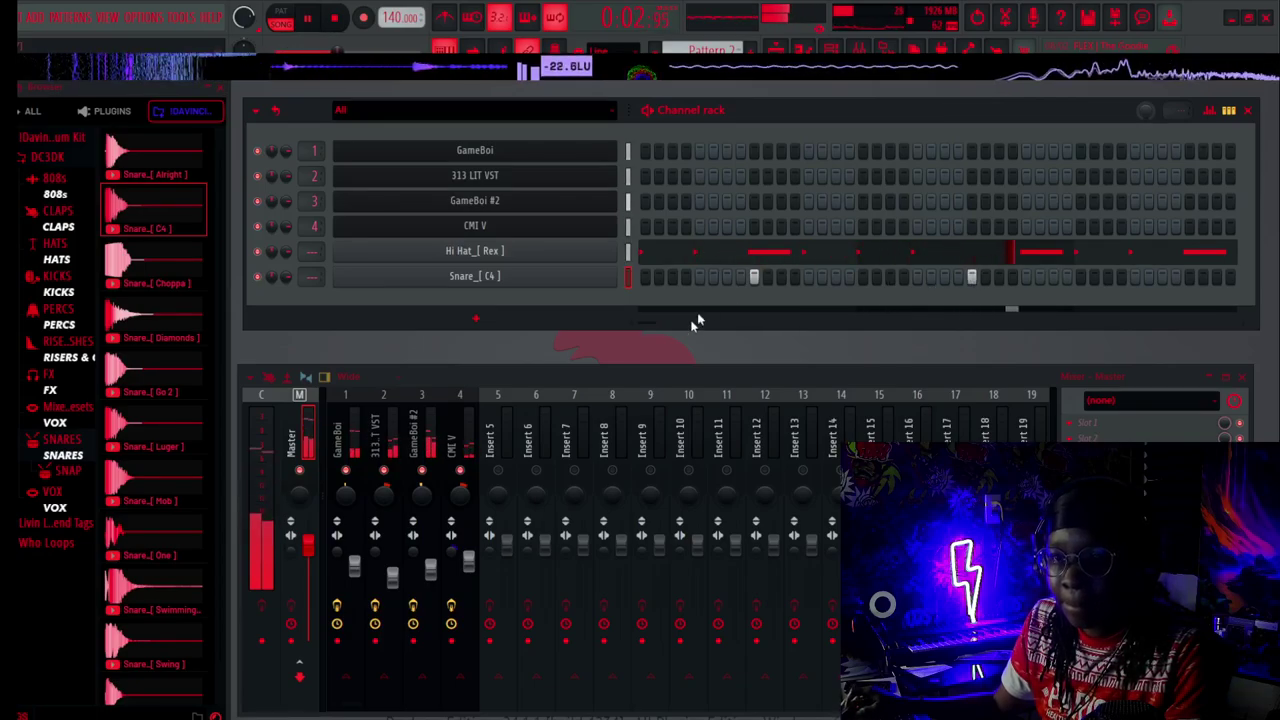
key("space")
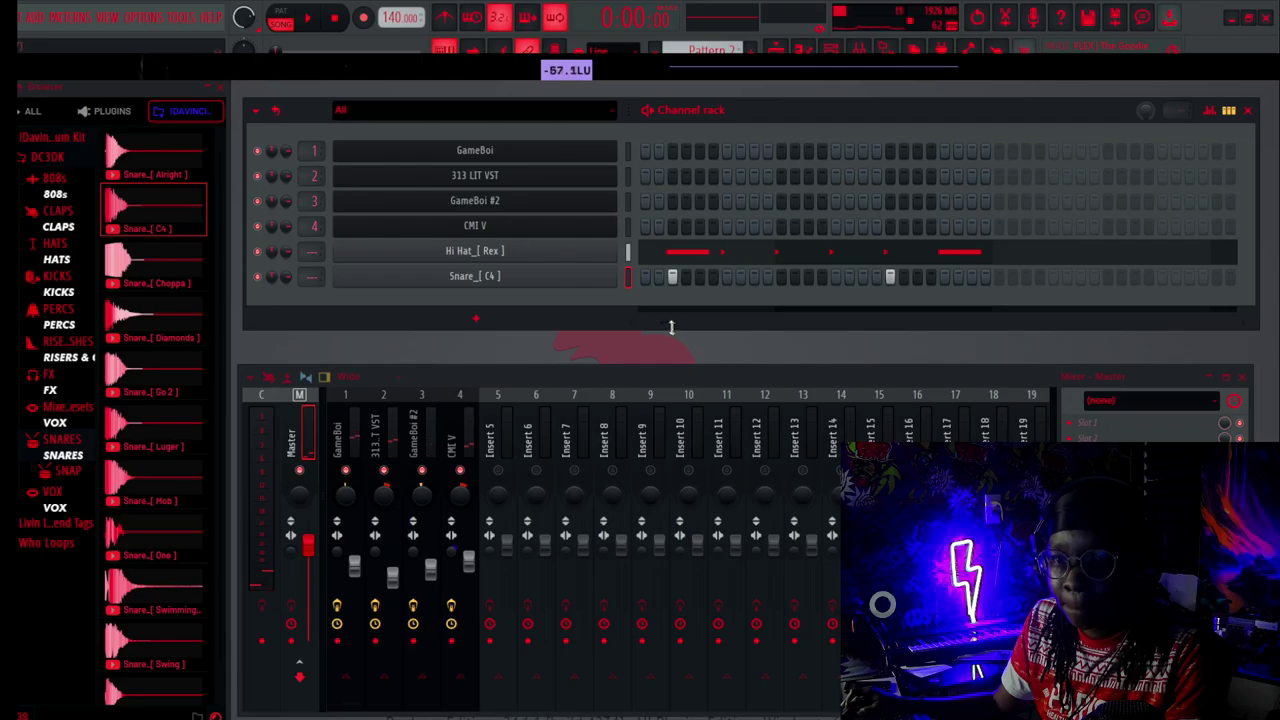
right_click(514, 276)
left_click(665, 272)
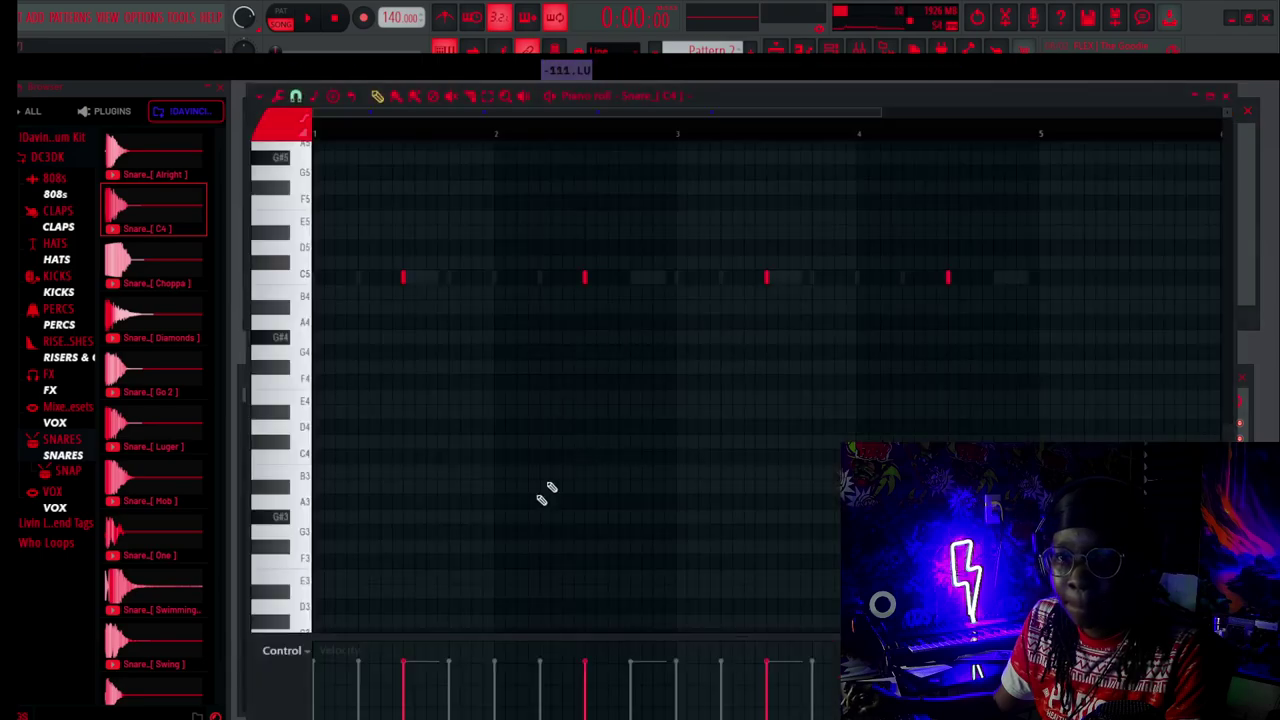
left_click(1225, 97)
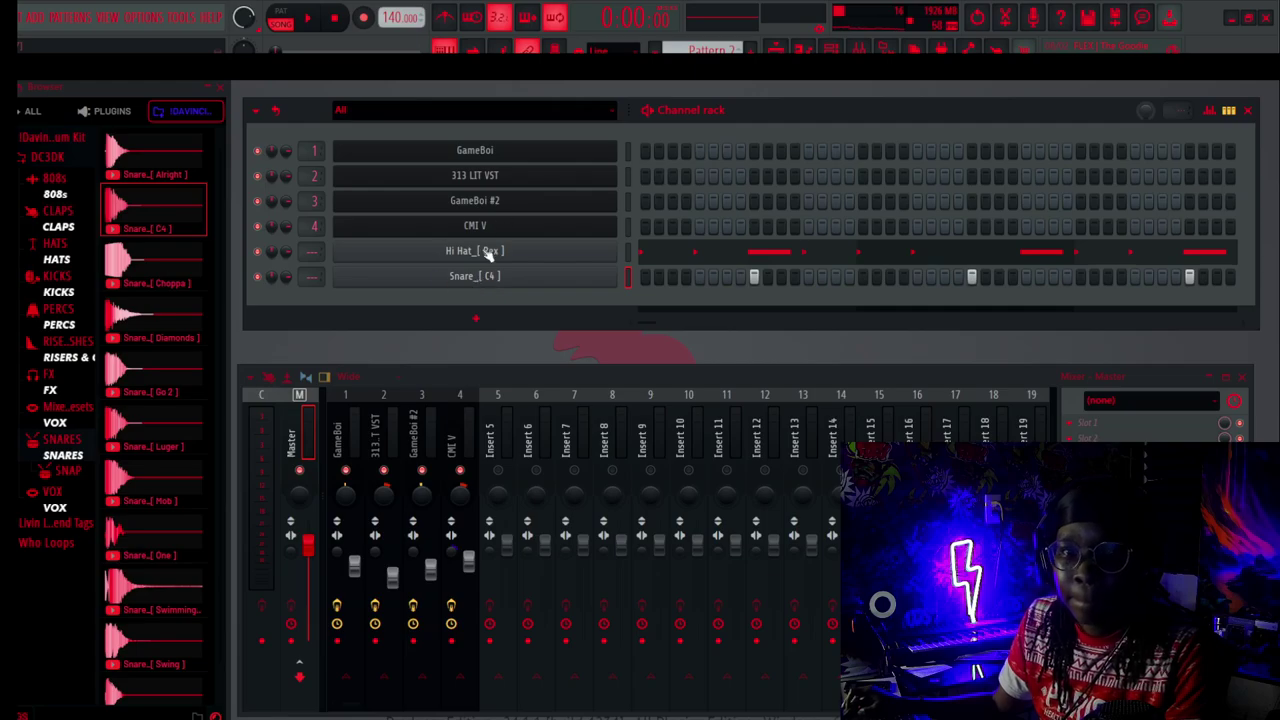
key("space")
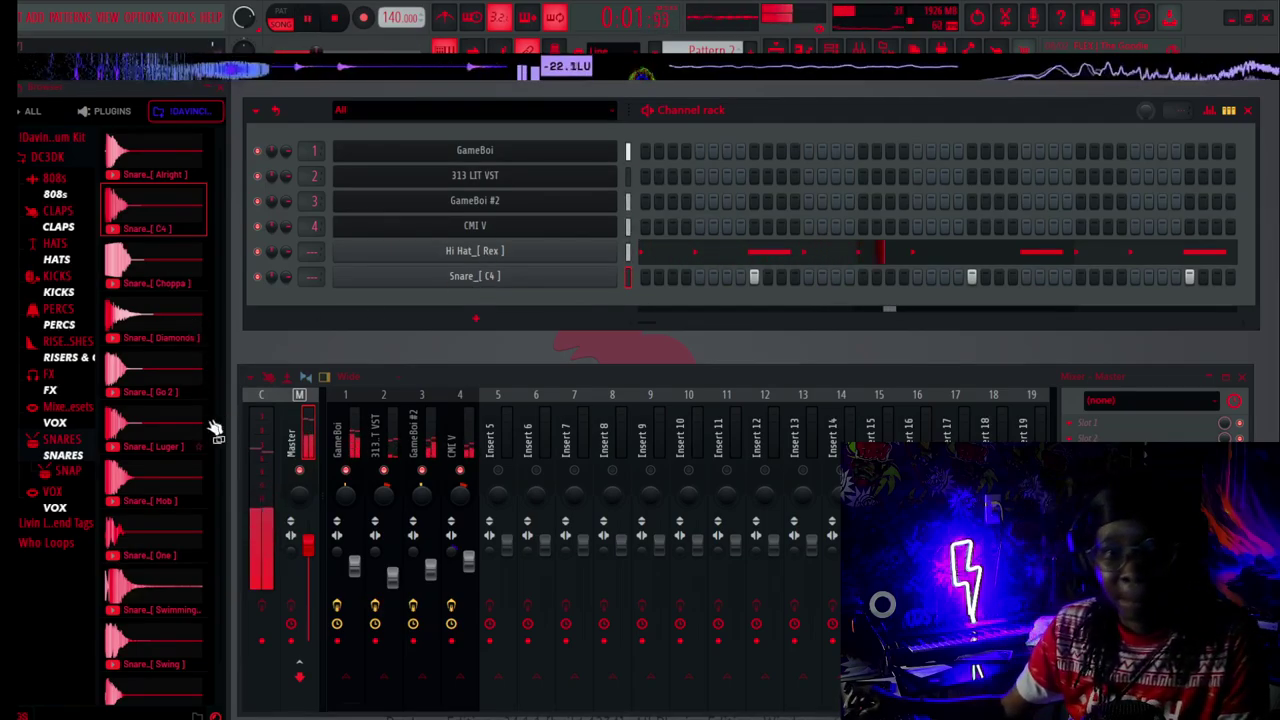
Audition other snares in the SNARES folder, replace the Snare_[ C4 ] sample with Snare_[ One ], and play the pattern.
key("space")
left_click(135, 482)
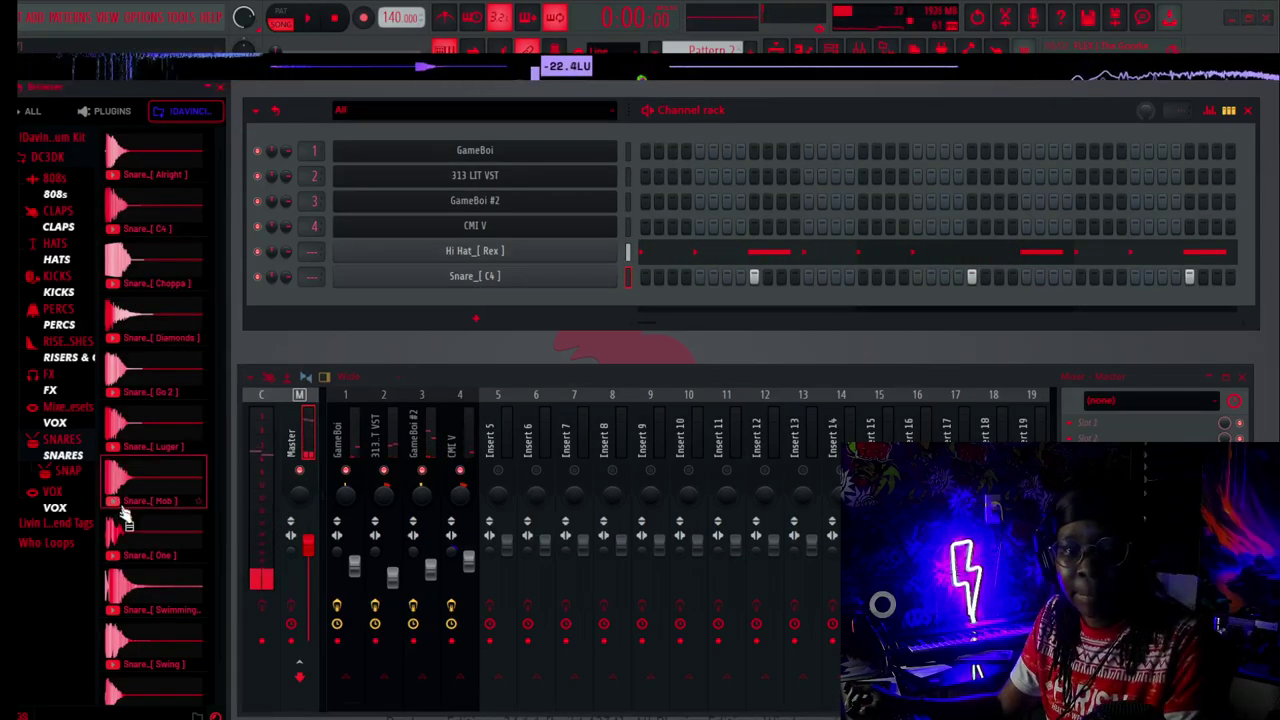
left_click(135, 535)
scroll(148, 551, "down", 1)
left_click_drag(112, 498, 471, 288)
key("space")
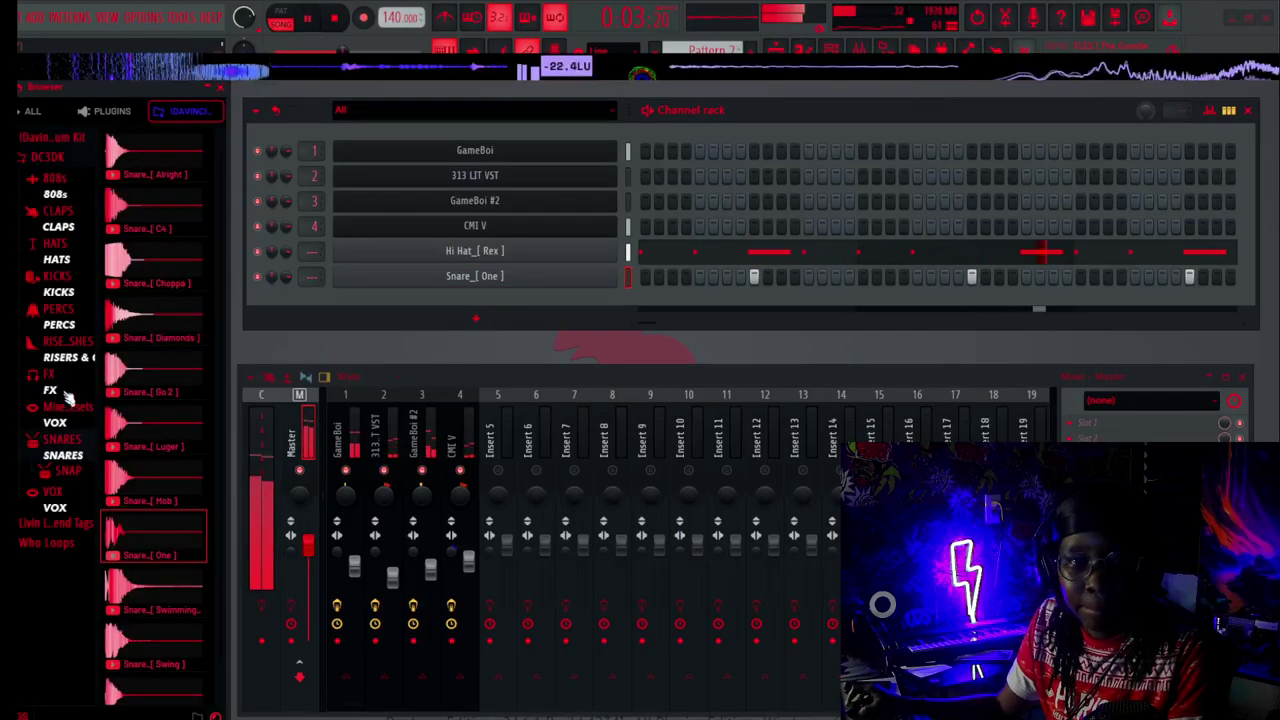
Audition samples in the PERCS folder during playback and add Perc_[ Cartel ] as a new channel below the snare.
left_click(66, 328)
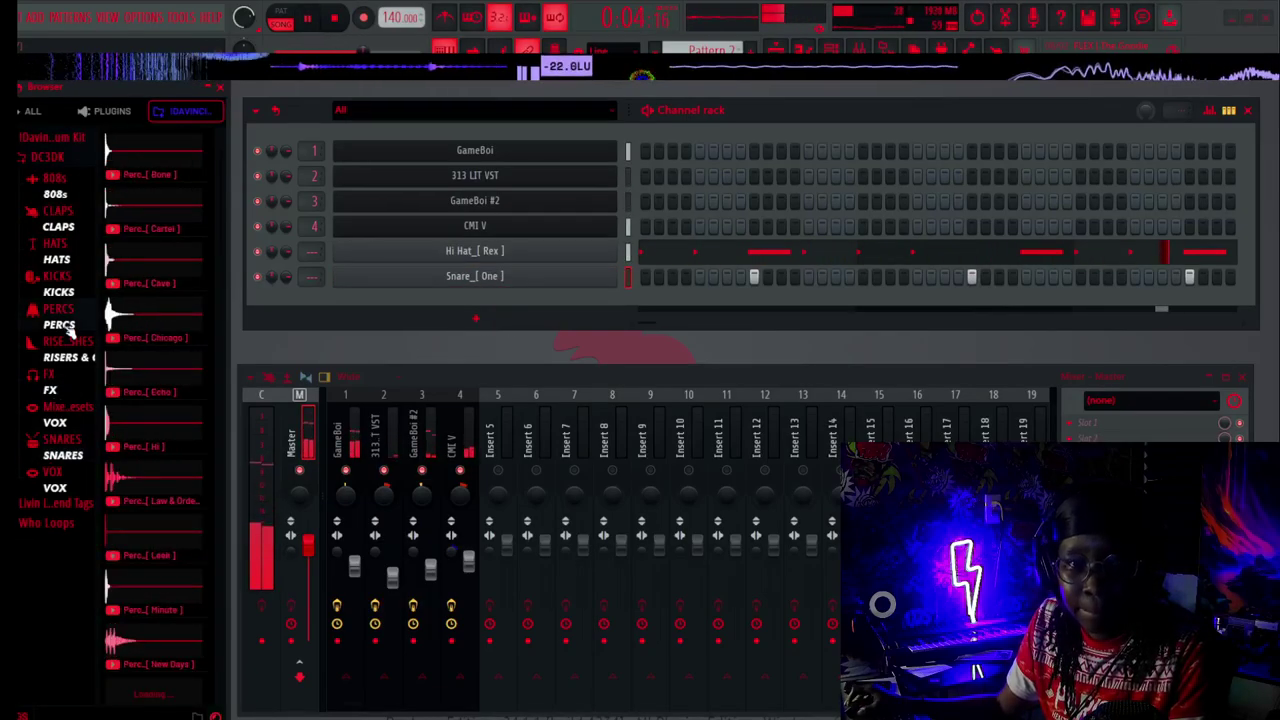
left_click(145, 305)
key("Up")
key("Up")
key("Up")
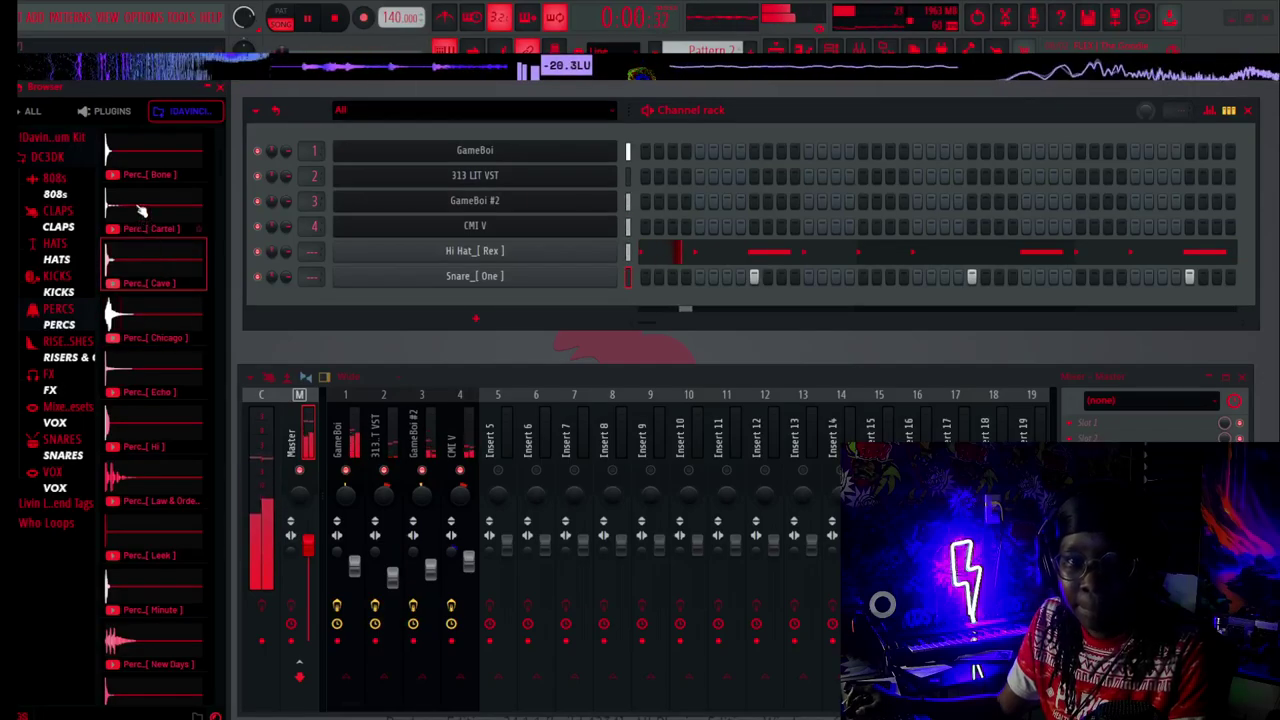
left_click(140, 213)
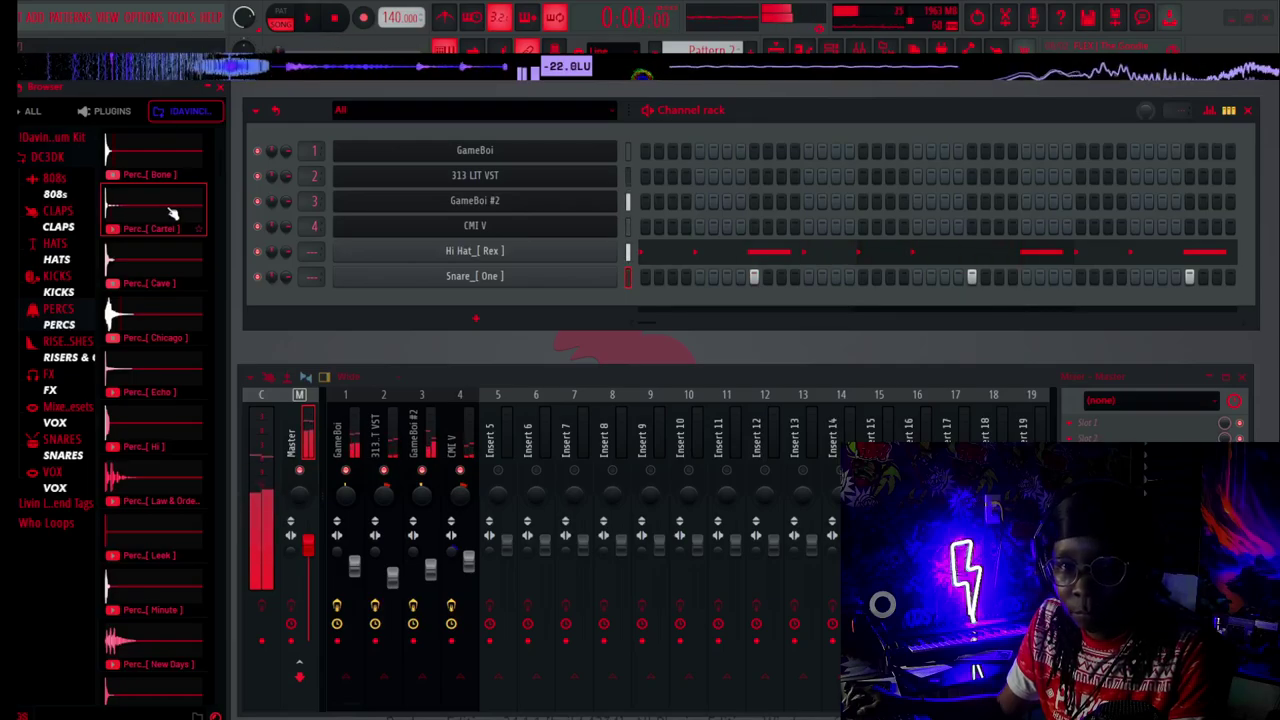
left_click_drag(183, 213, 450, 305)
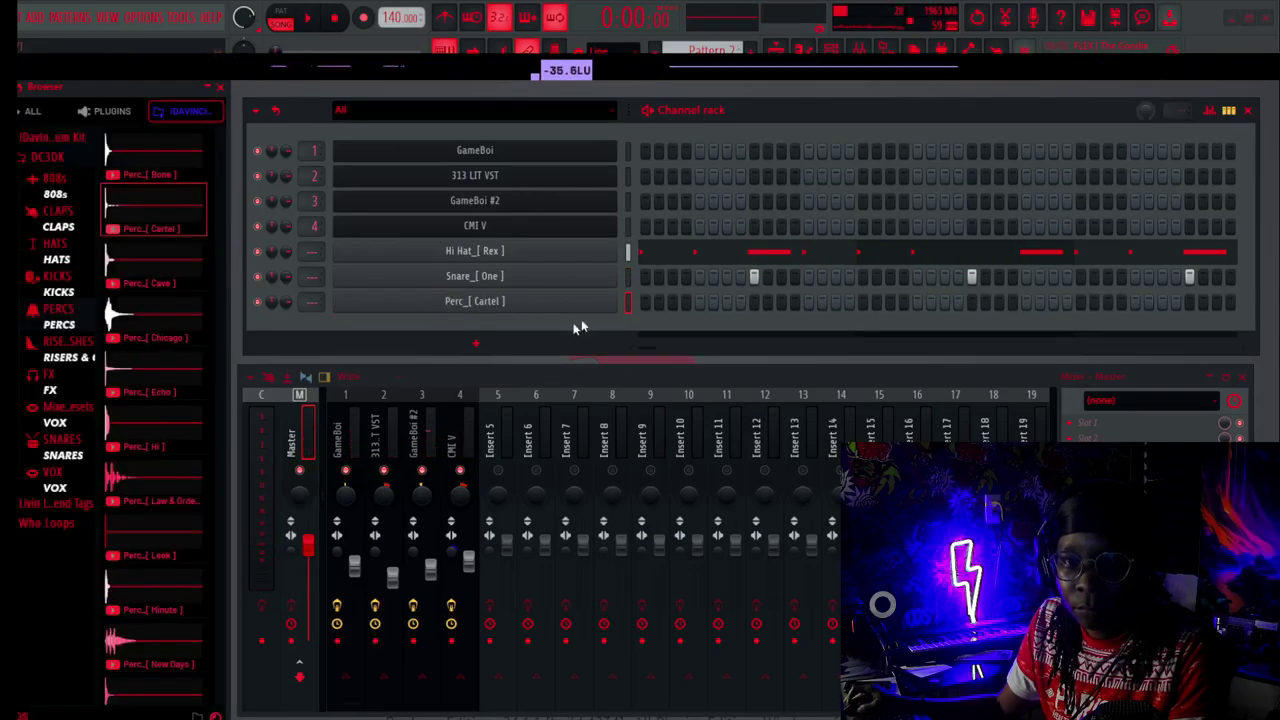
left_click(531, 305)
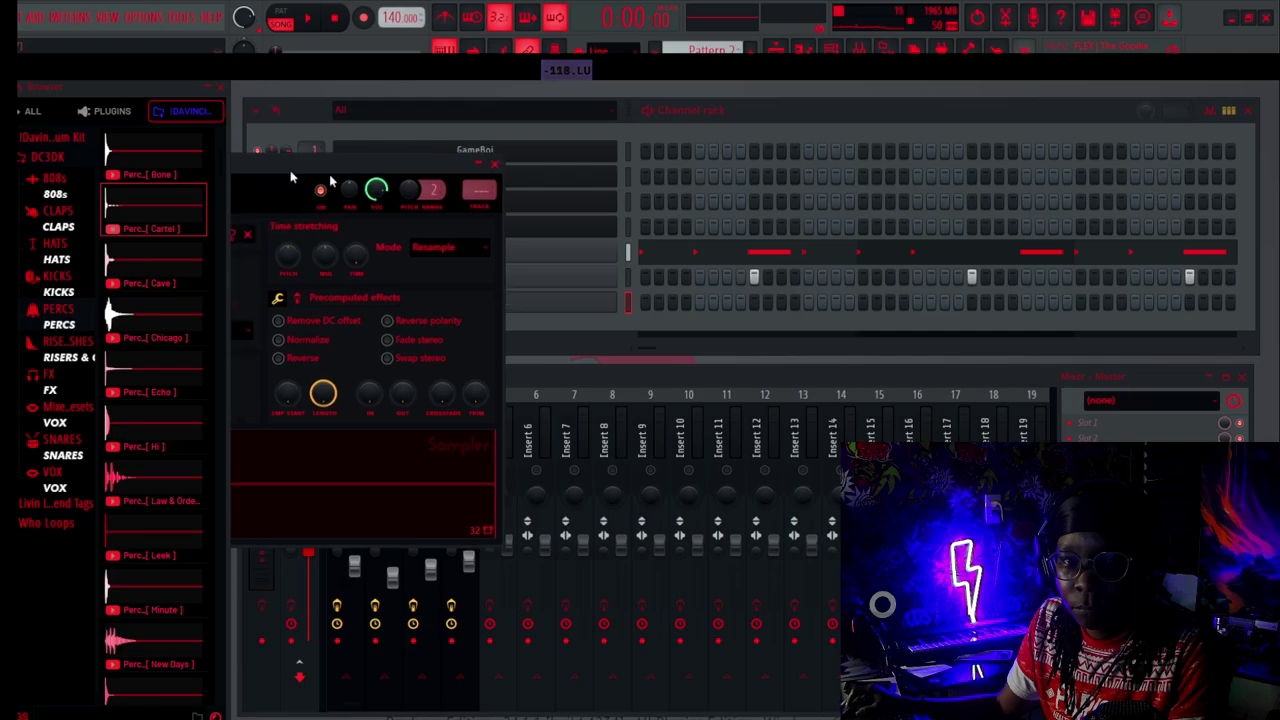
left_click(693, 198)
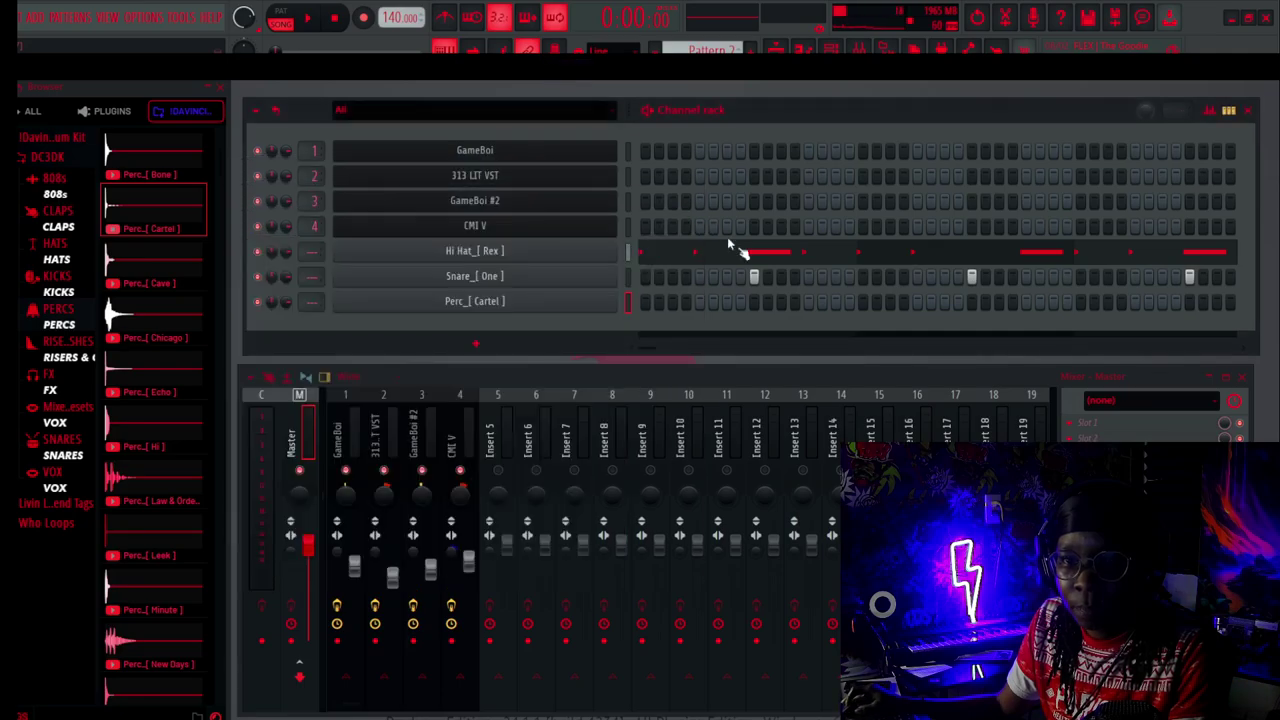
Play the pattern and place Perc_[ Cartel ] hits on the same steps as the second and fourth snare hits.
key("space")
left_click(971, 301)
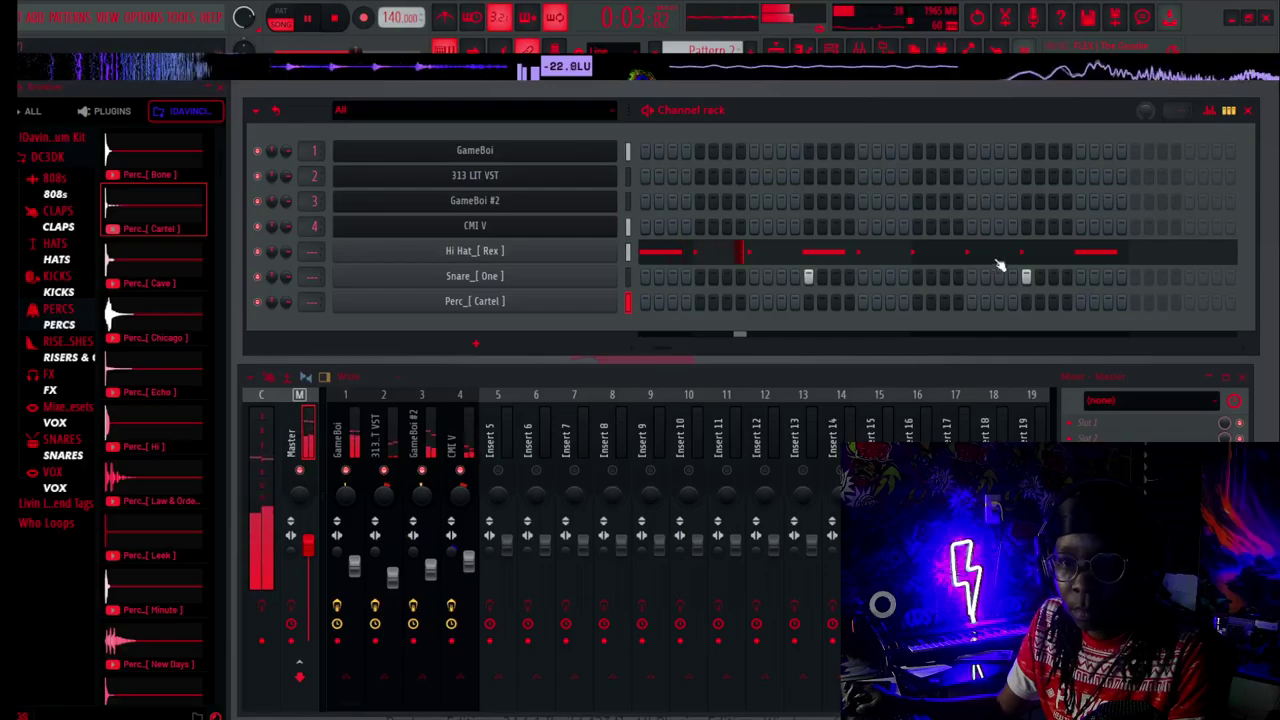
left_click(1025, 301)
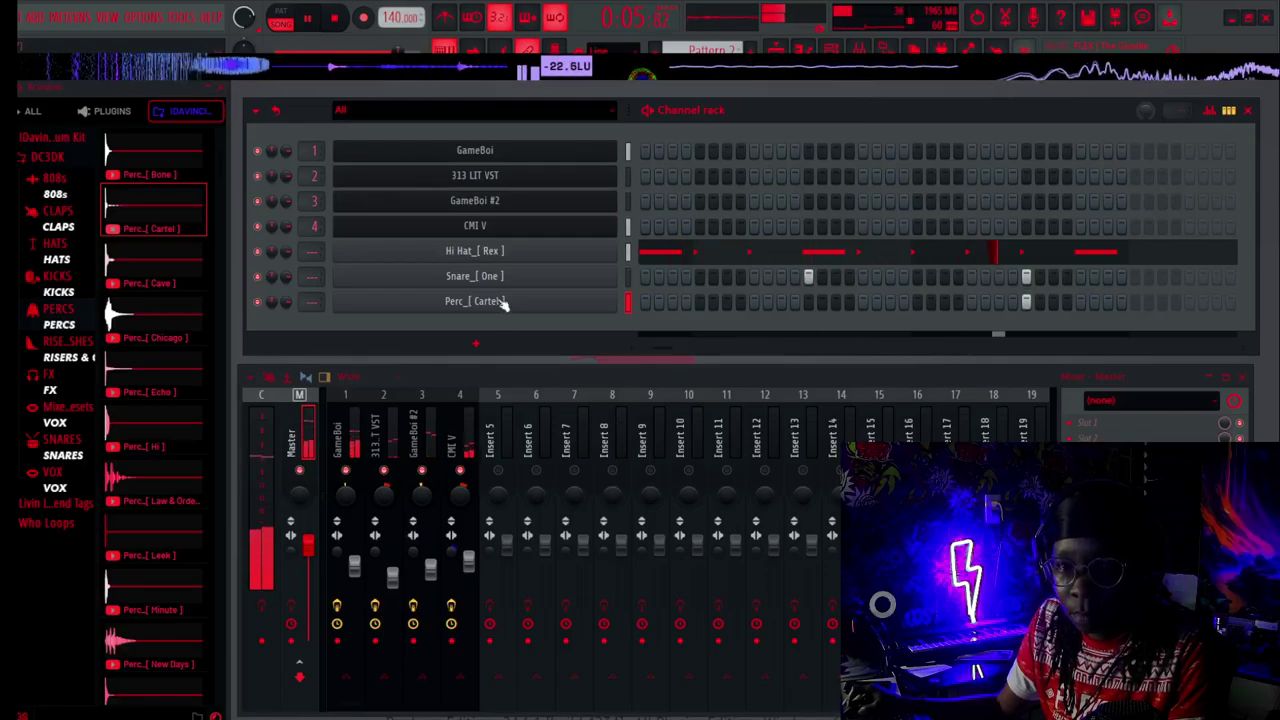
In the Perc_[ Cartel ] piano roll, show note panning and pan the first hit far right.
right_click(612, 296)
left_click(640, 298)
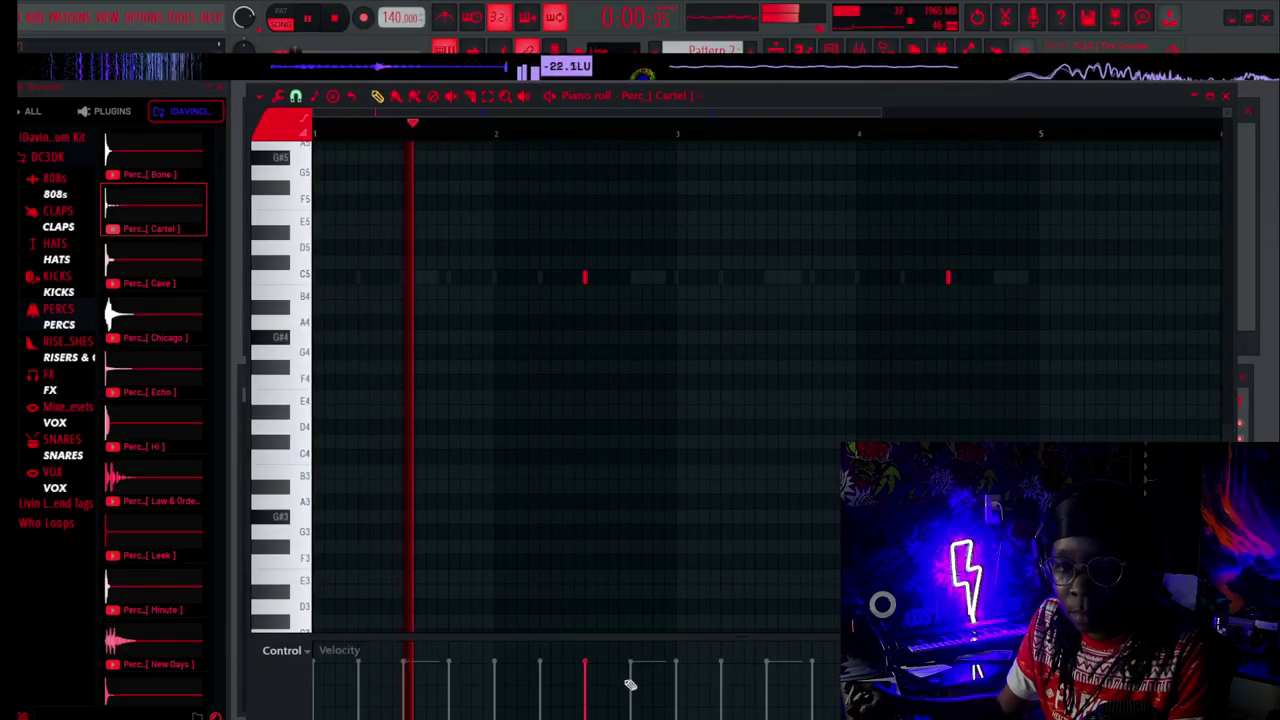
left_click(282, 651)
left_click(300, 618)
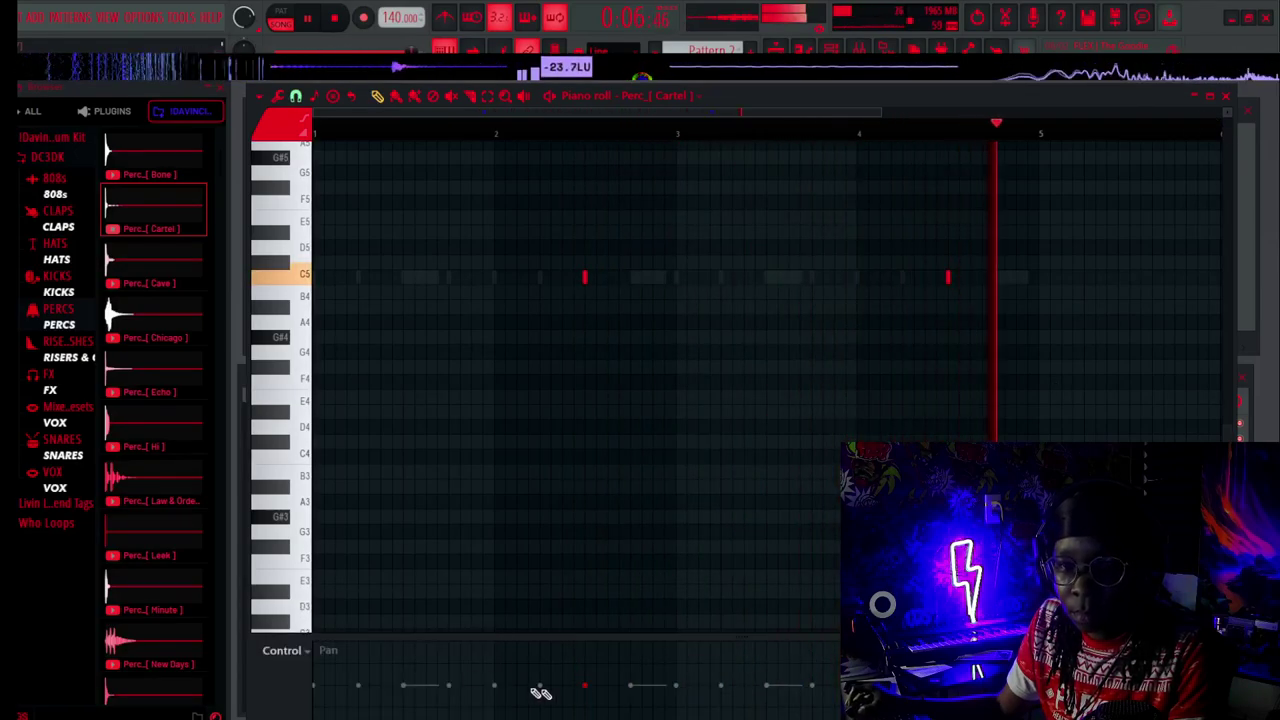
left_click(586, 648)
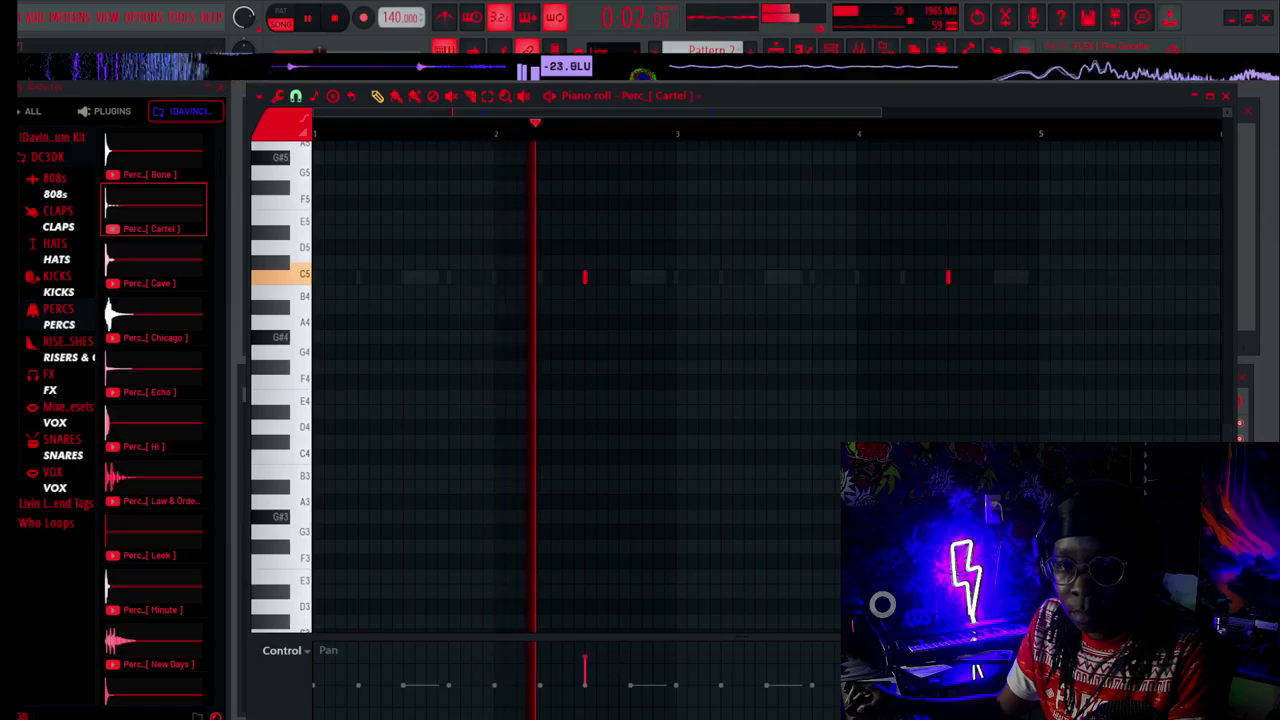
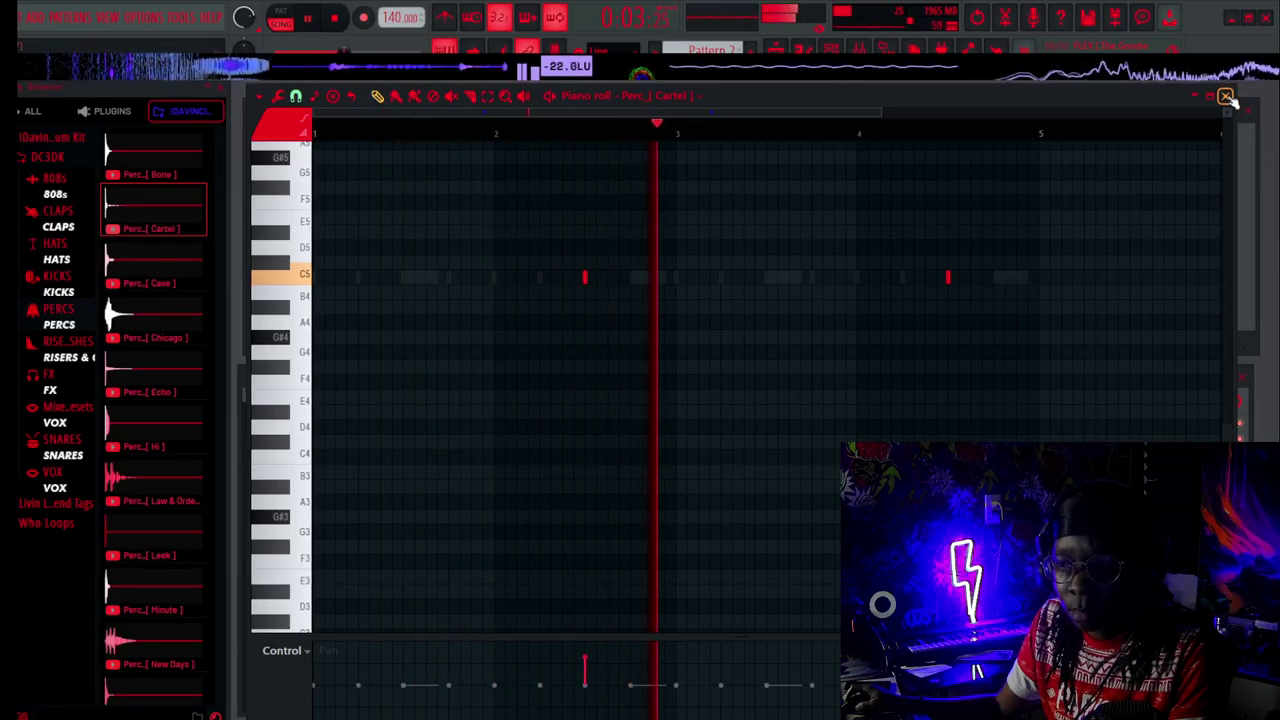
left_click(1228, 97)
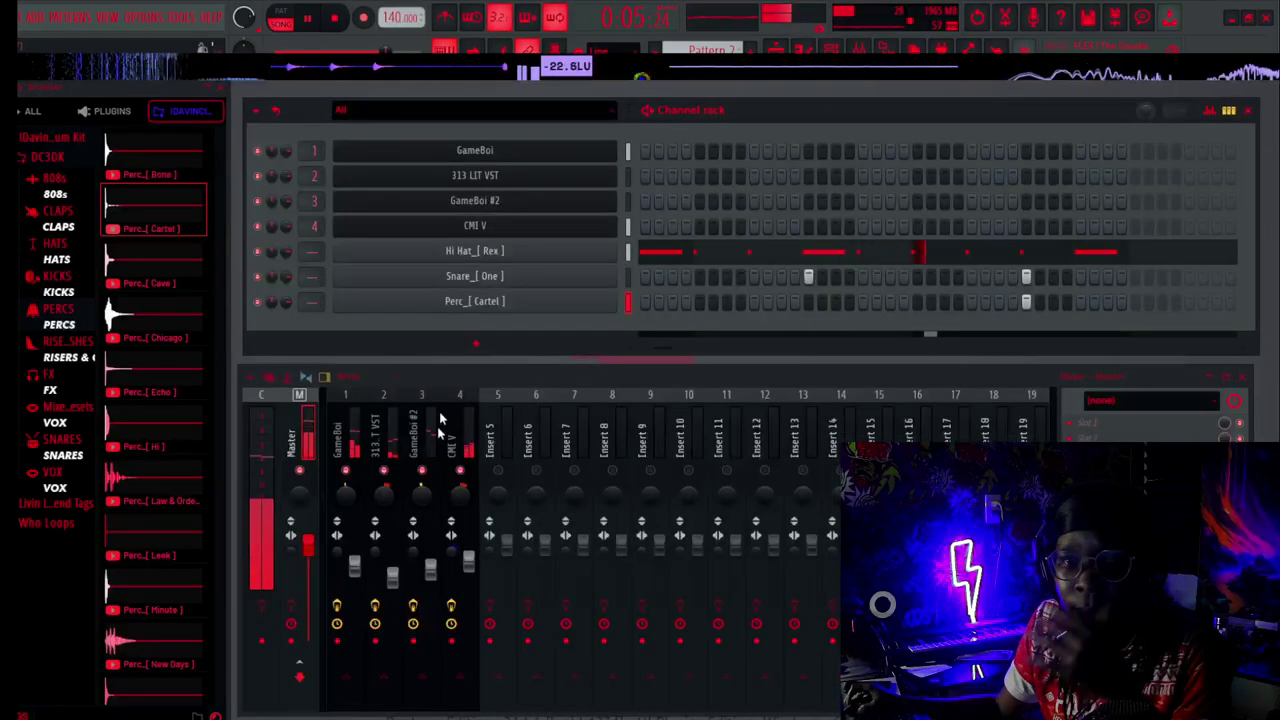
Stop playback and audition more samples in the PERCS folder, from Law & Order down to SHAKEZ.
key("space")
left_click(146, 477)
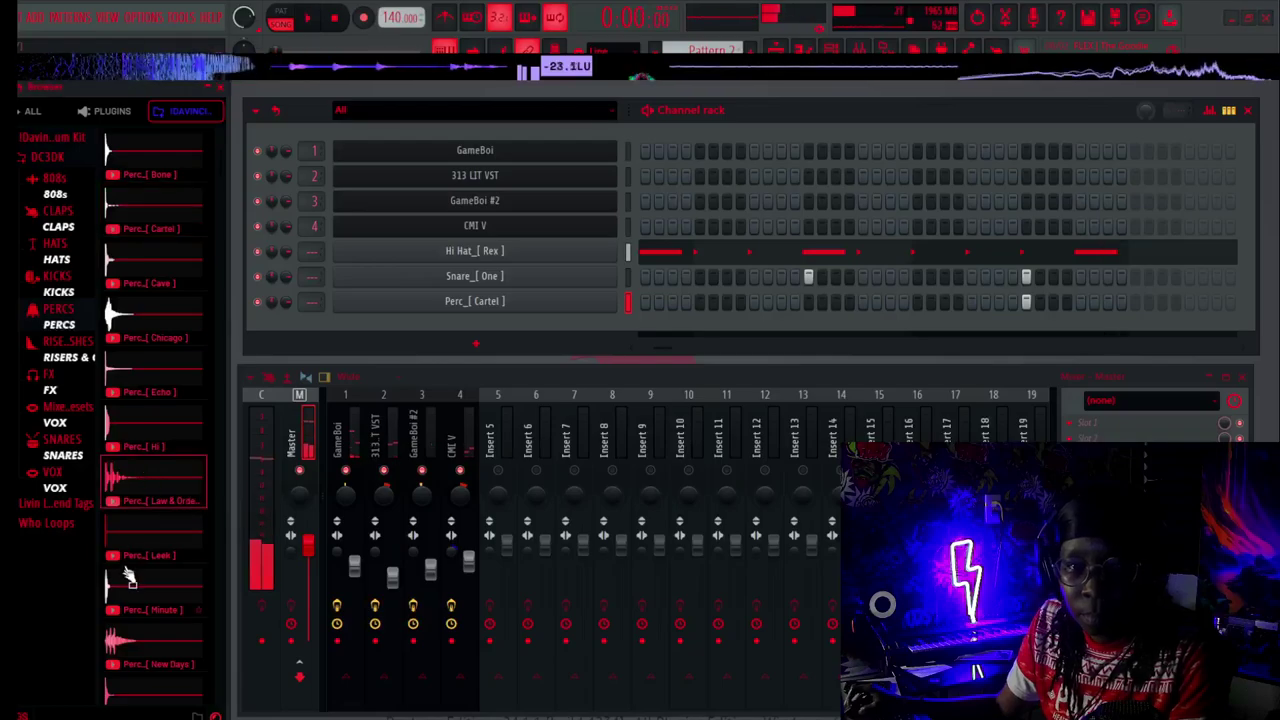
left_click(124, 561)
scroll(124, 572, "down", 3)
left_click(127, 488)
left_click(126, 540)
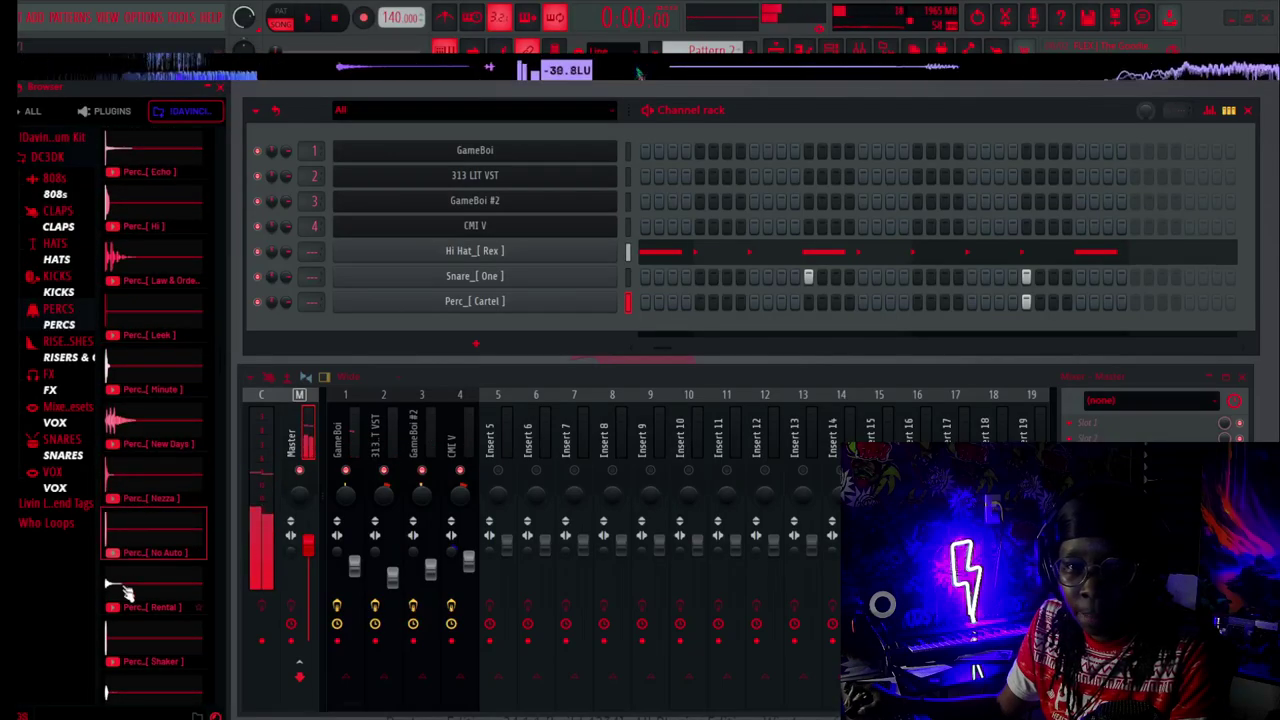
scroll(126, 572, "down", 3)
left_click(125, 515)
left_click(126, 547)
left_click(128, 600)
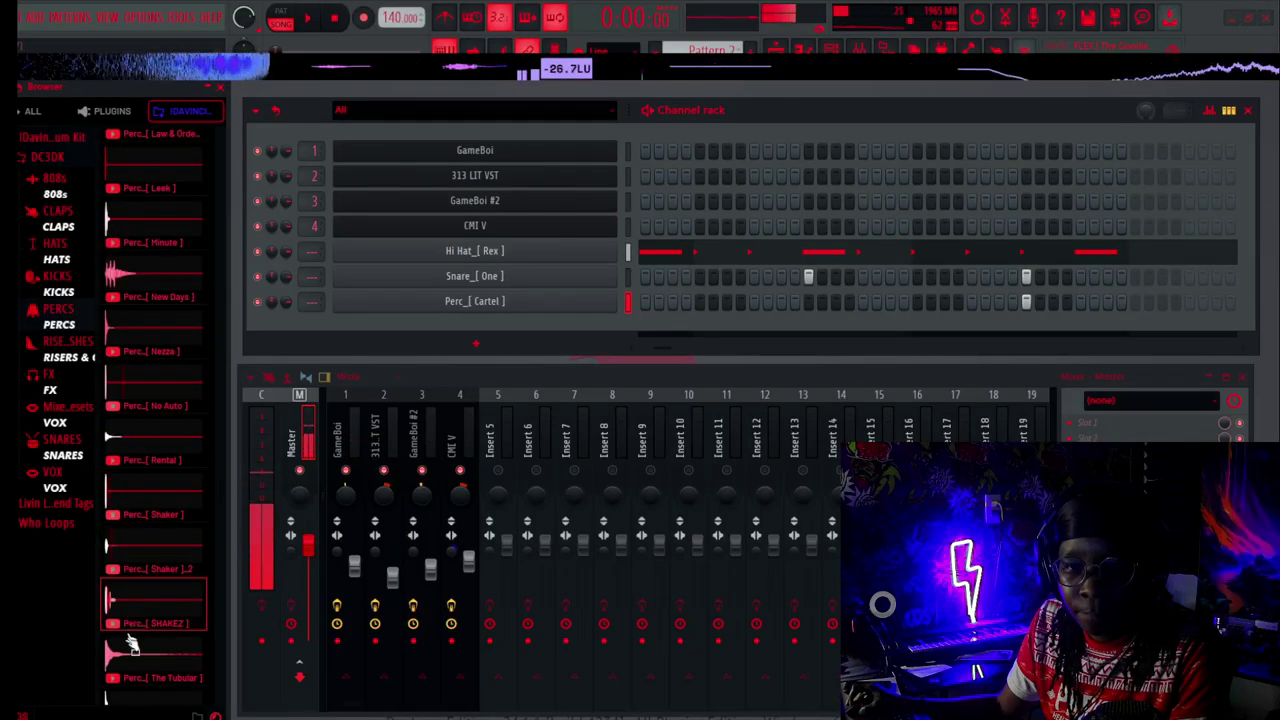
Add Perc_[ SHAKEZ ] as a new channel below Perc_[ Cartel ] in the channel rack.
key("space")
key("space")
left_click_drag(137, 610, 450, 331)
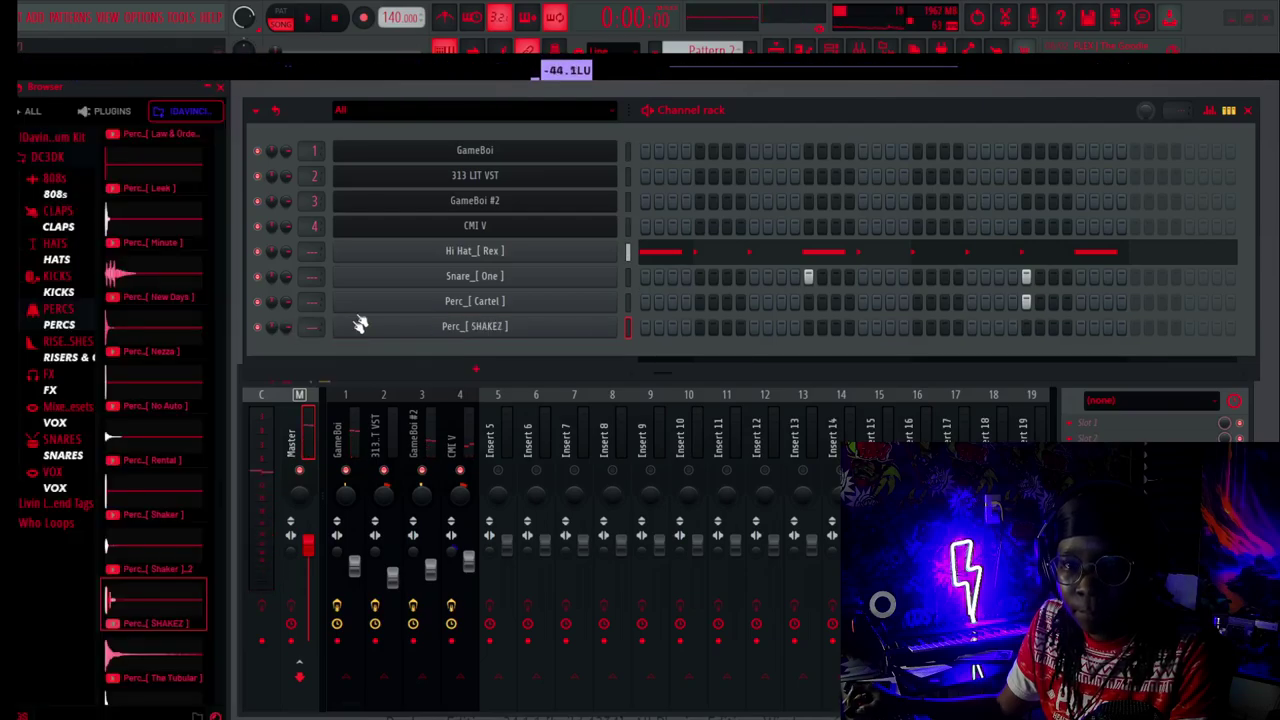
left_click(424, 326)
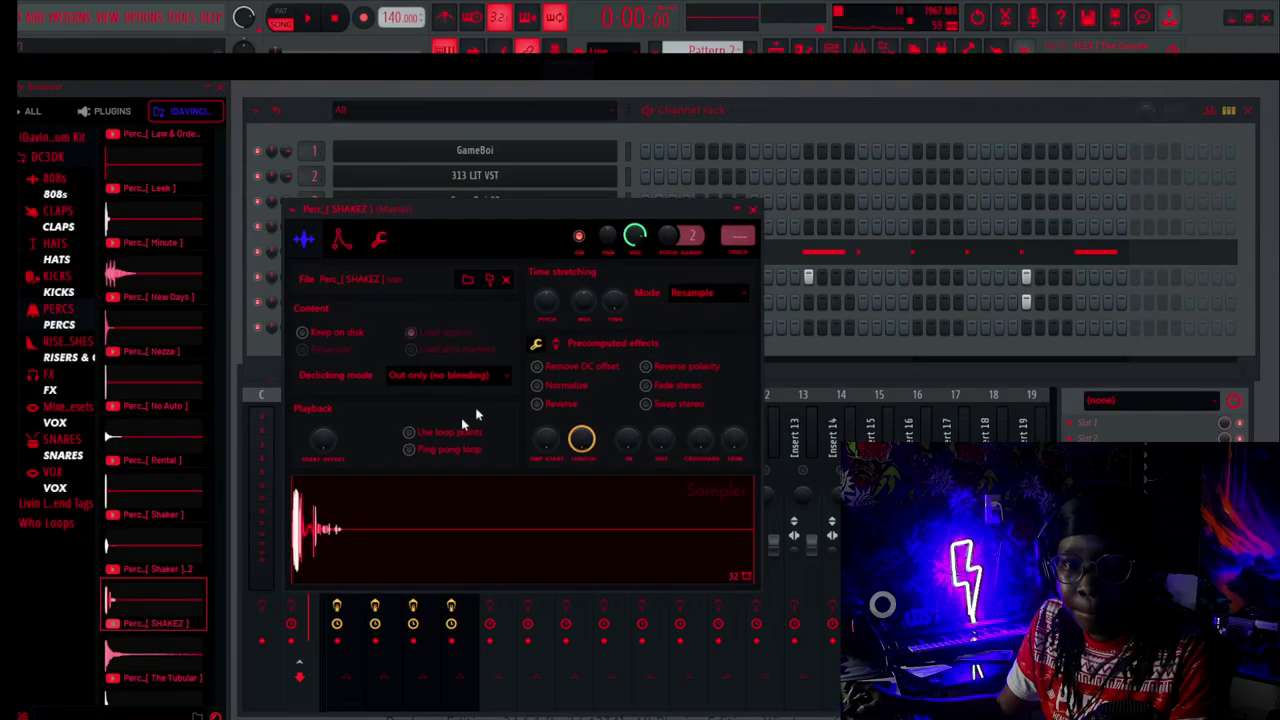
left_click(753, 210)
Place one Perc_[ SHAKEZ ] hit at the start of bar 3 during playback and lower the channel's volume.
key("space")
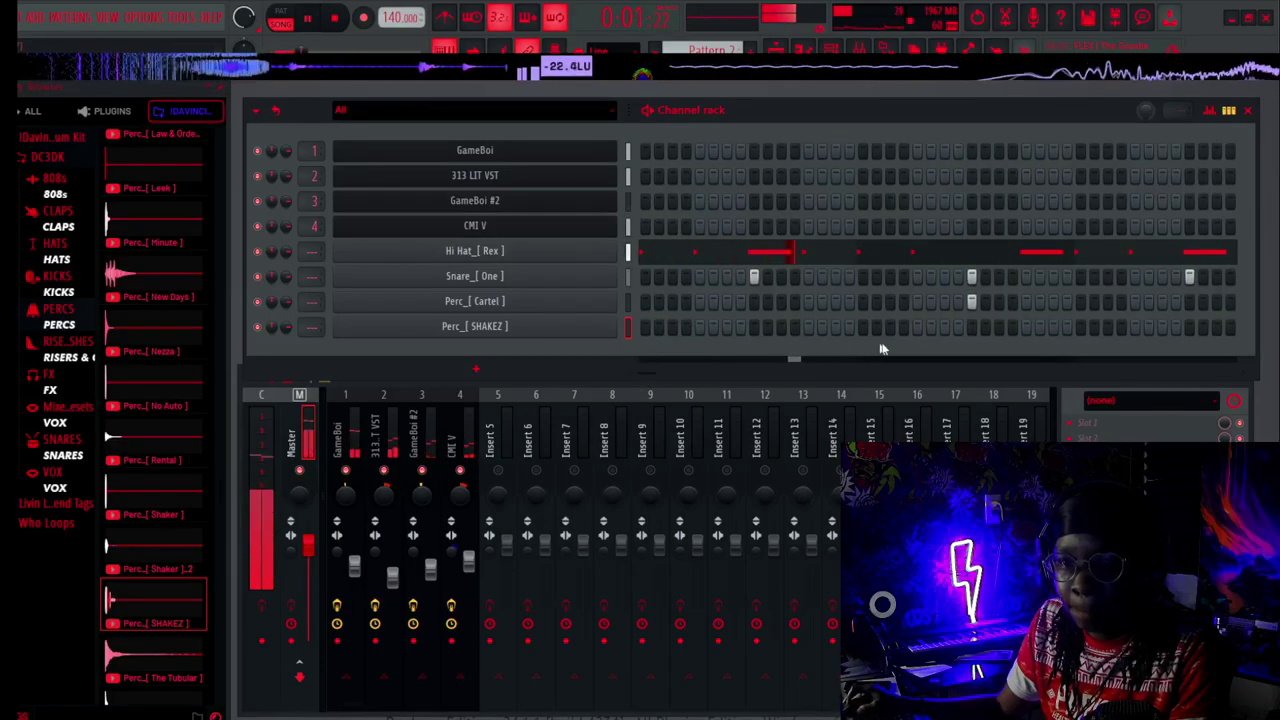
key("space")
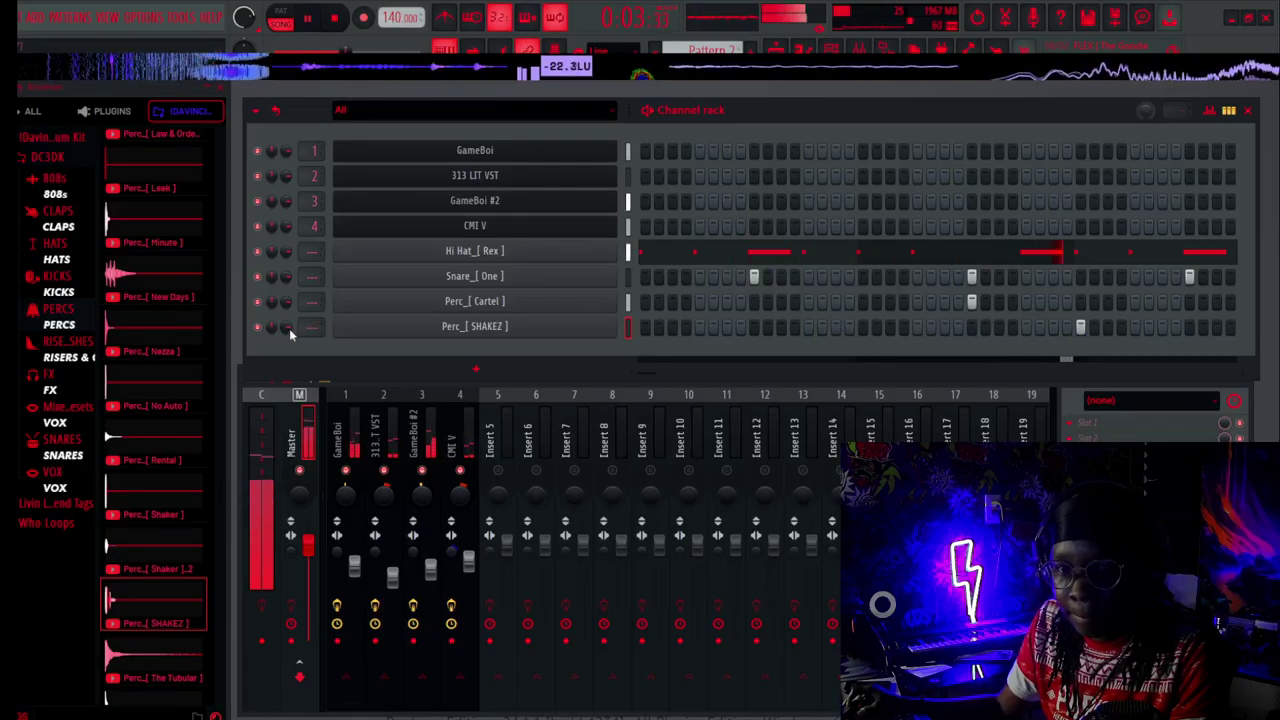
Shape the Perc_[ SHAKEZ ] volume envelope with minimum attack, maximum hold and minimum decay.
left_click(486, 326)
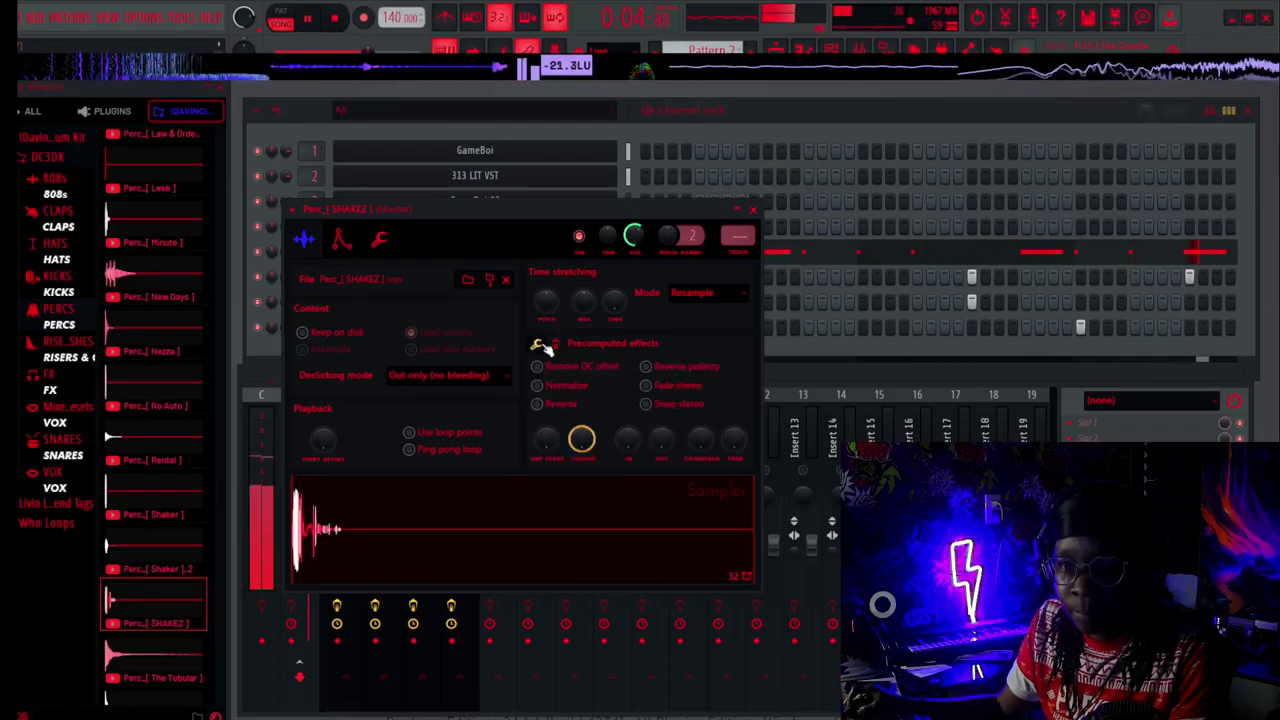
key("space")
left_click(341, 240)
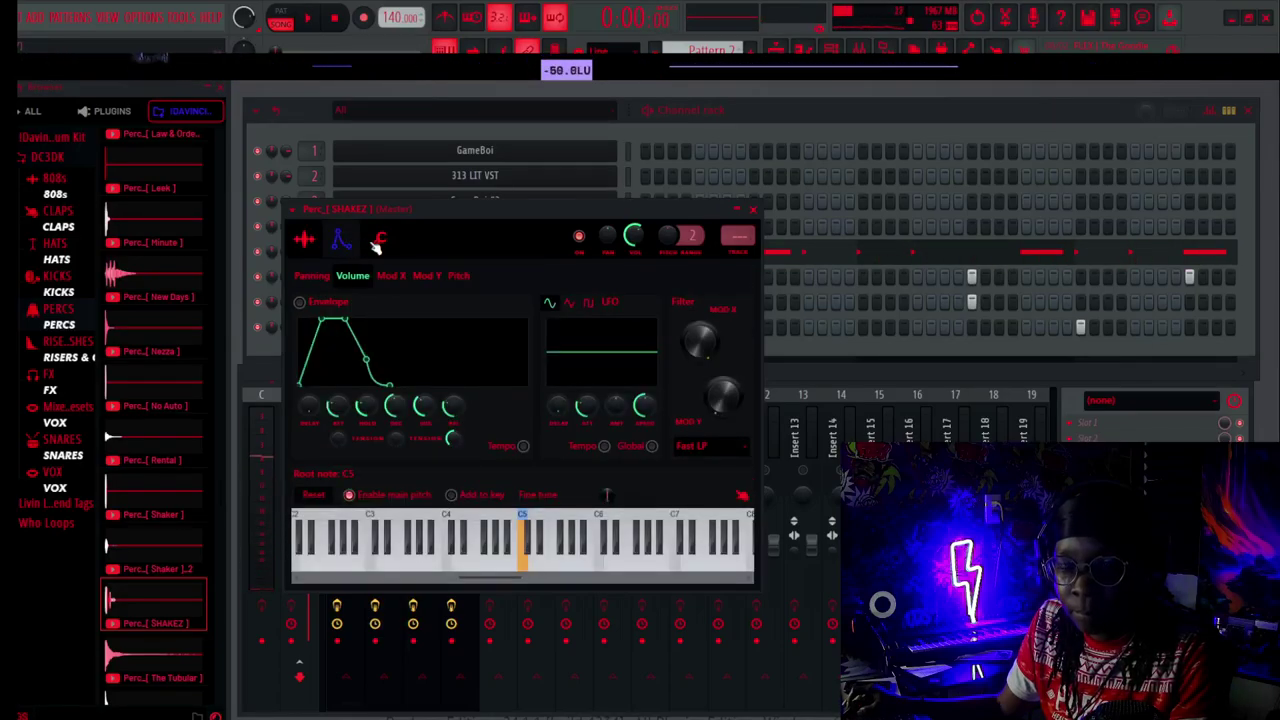
left_click_drag(338, 407, 367, 330)
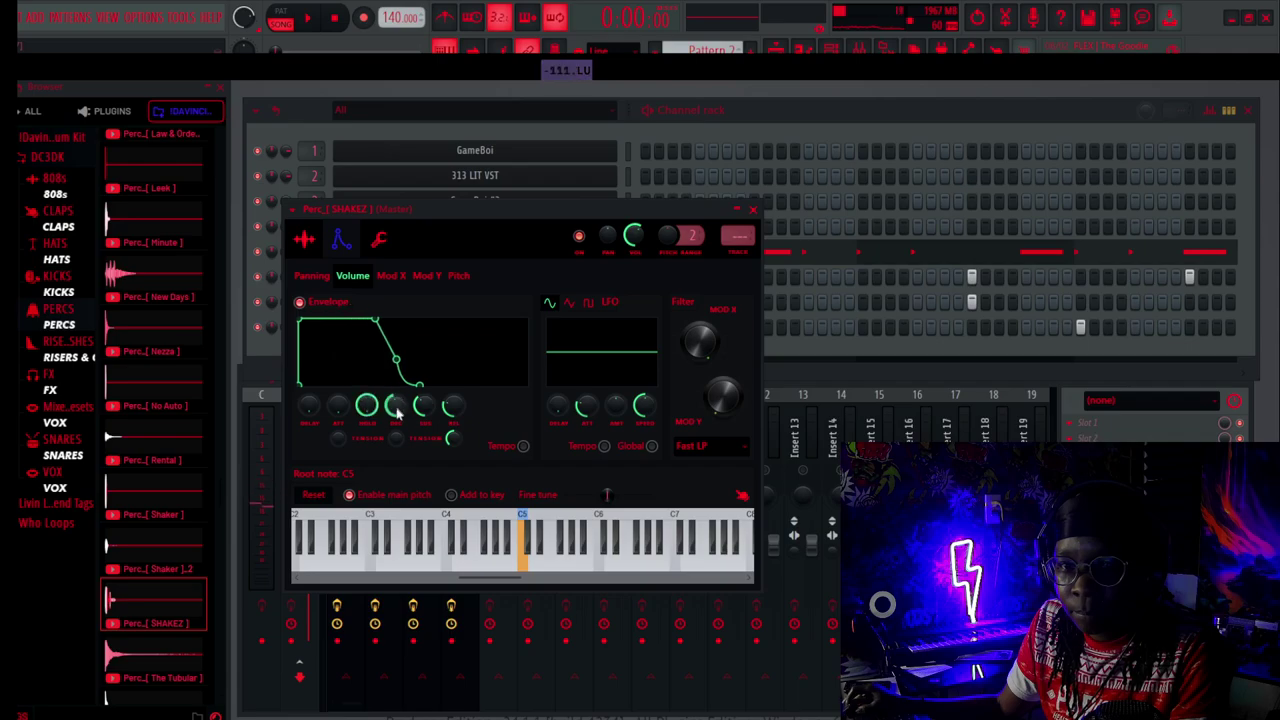
left_click_drag(397, 409, 397, 480)
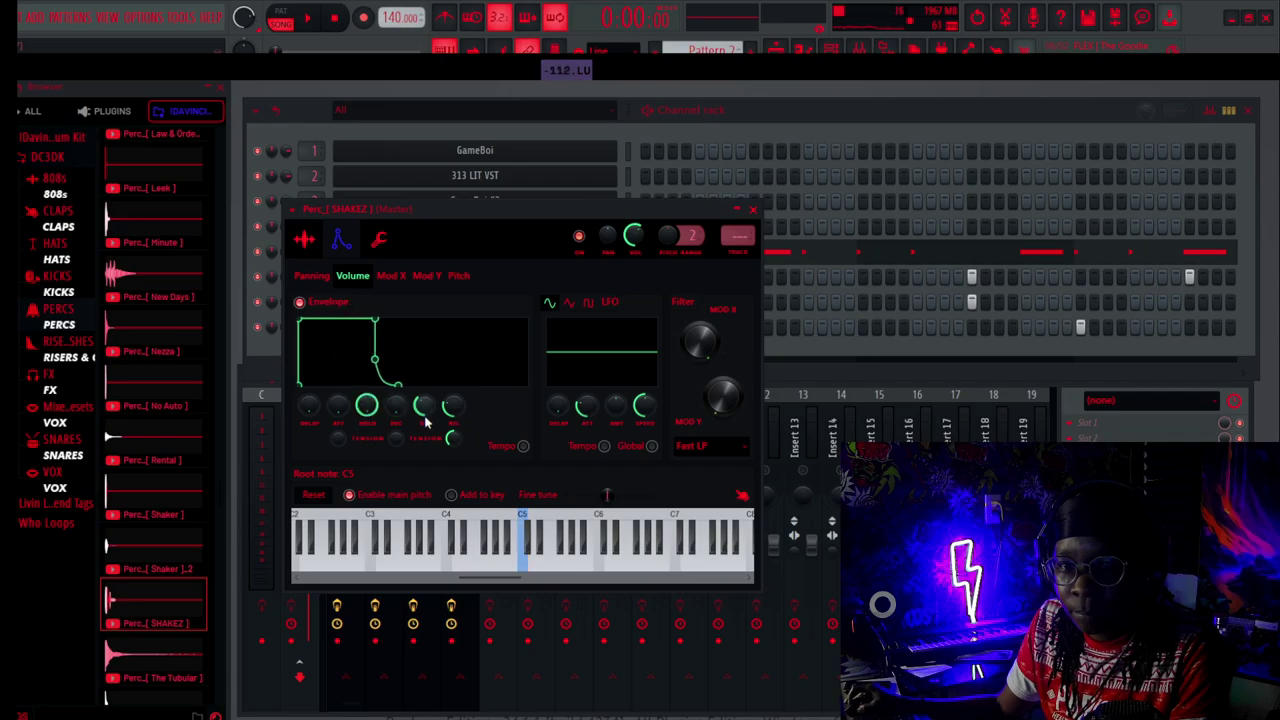
Apply a ping pong echo delay to Perc_[ SHAKEZ ] with 2 echoes, reduced feed and a longer time, and play the pattern.
left_click(379, 240)
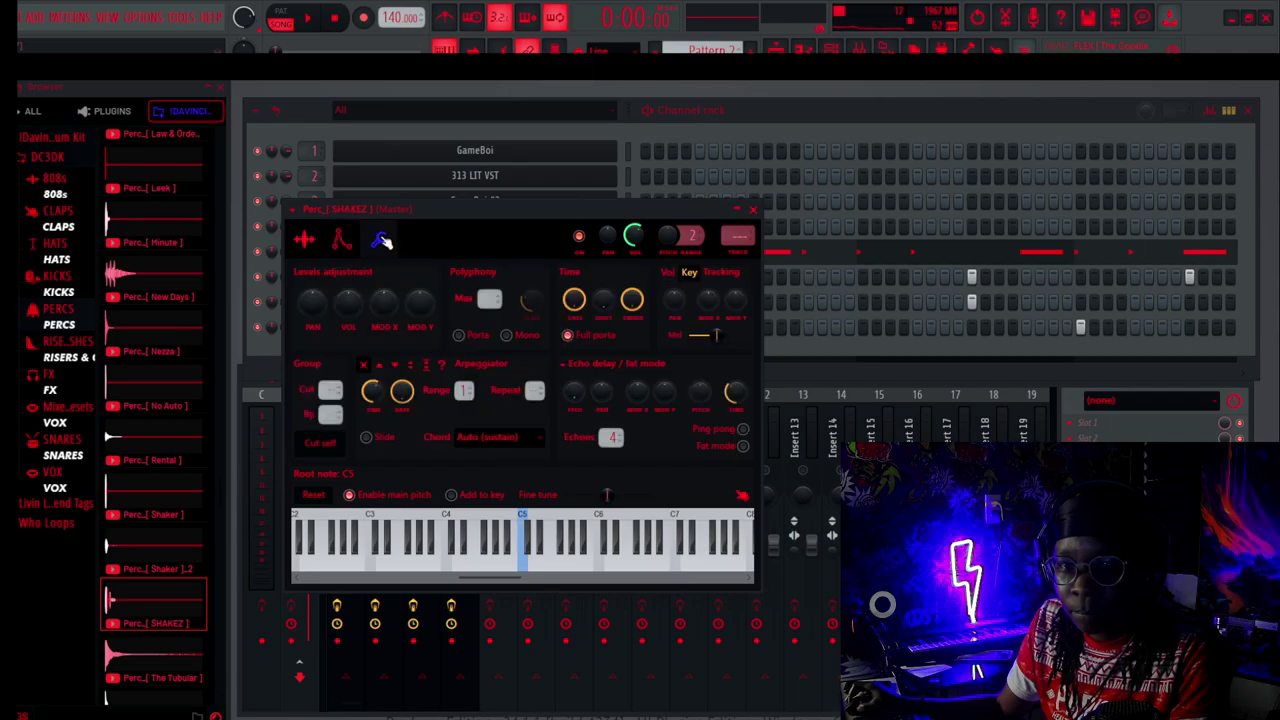
left_click(567, 366)
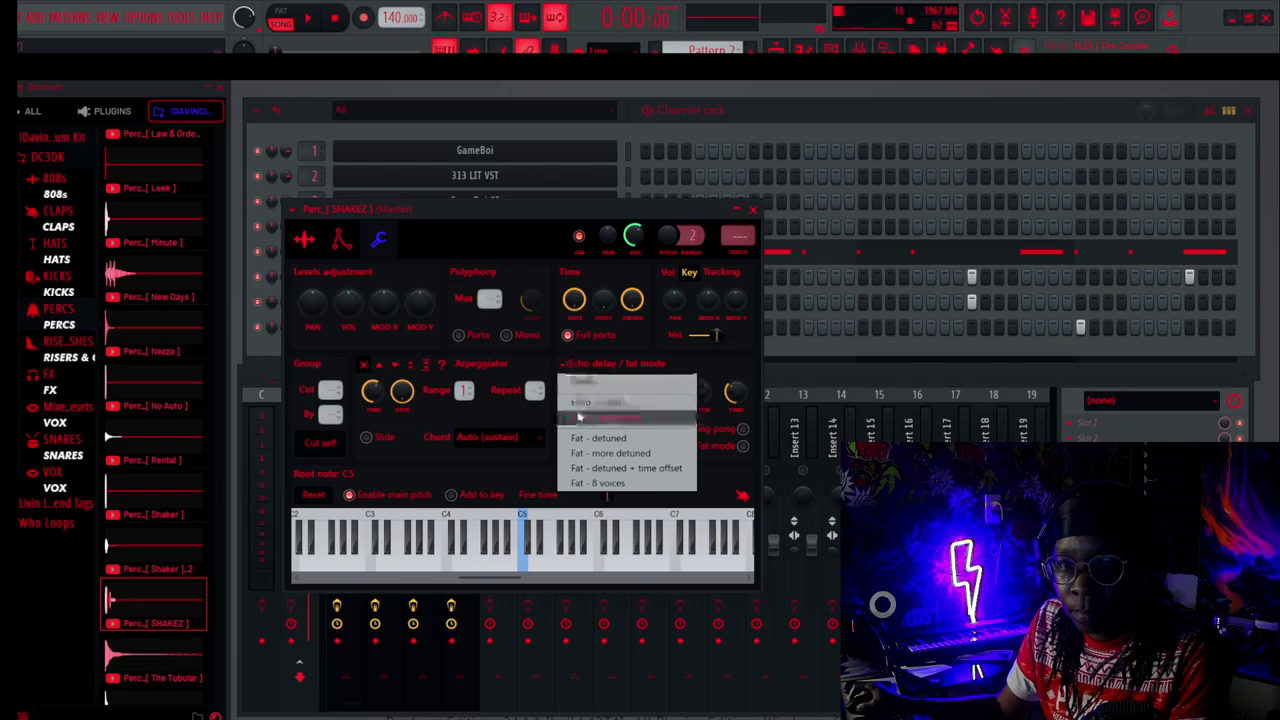
left_click(578, 417)
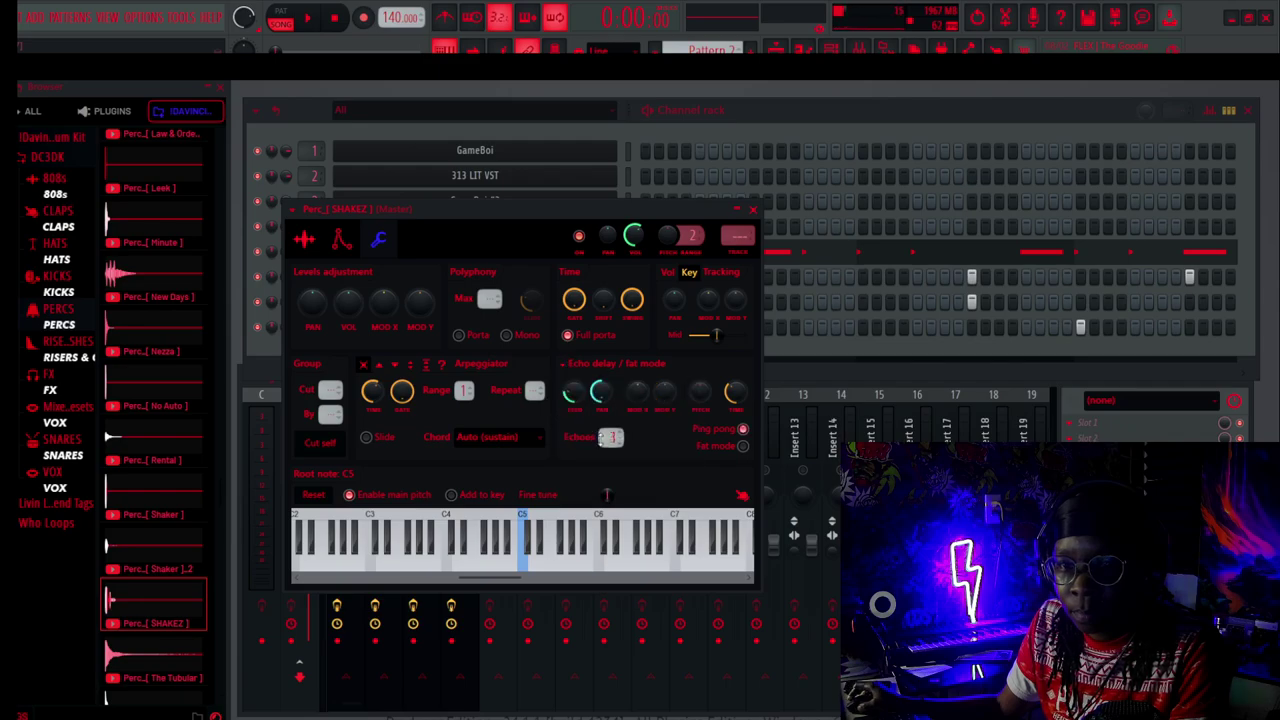
left_click_drag(601, 438, 602, 445)
key("space")
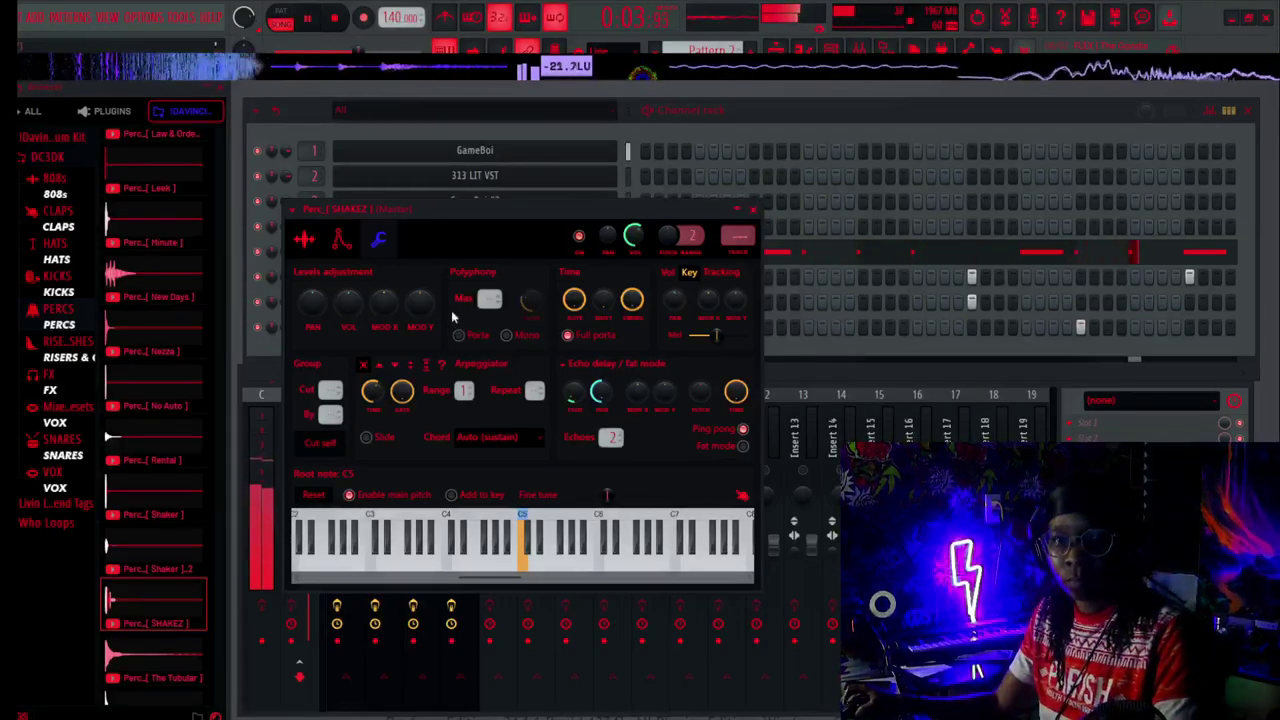
Close the sampler settings of Perc_[ SHAKEZ ] and play the pattern from the channel rack.
left_click(304, 240)
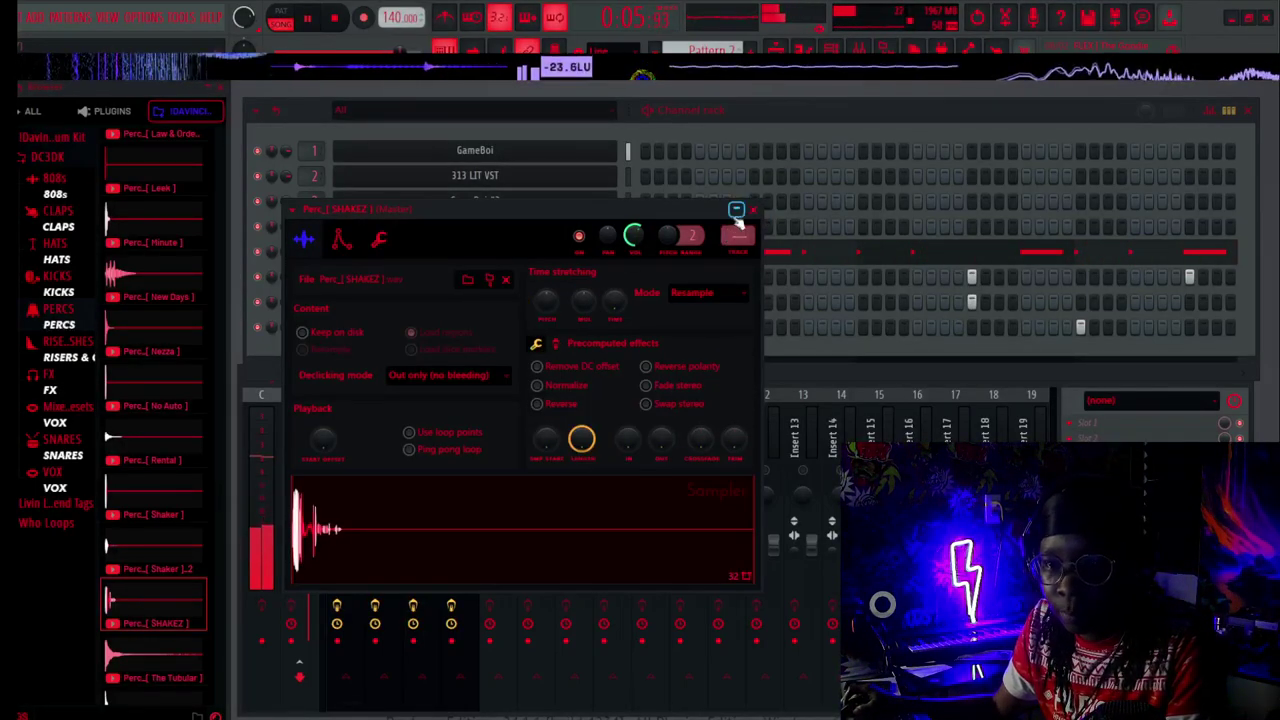
left_click(752, 211)
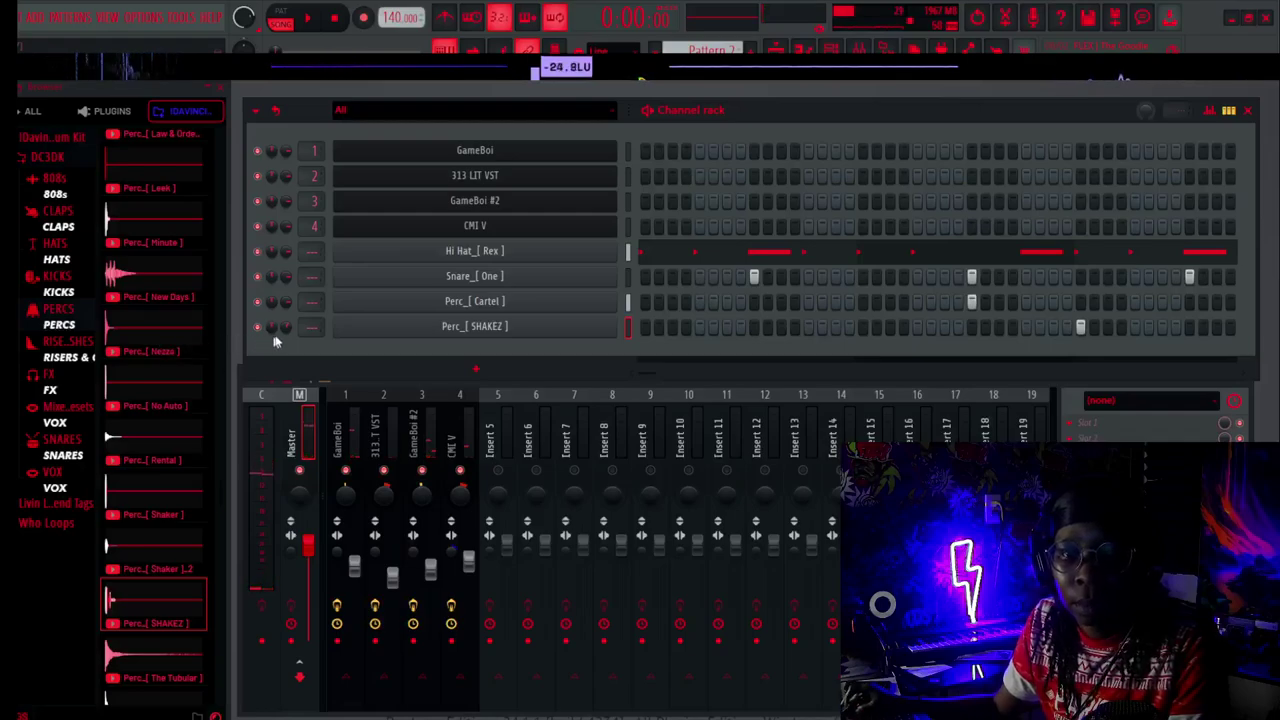
key("space")
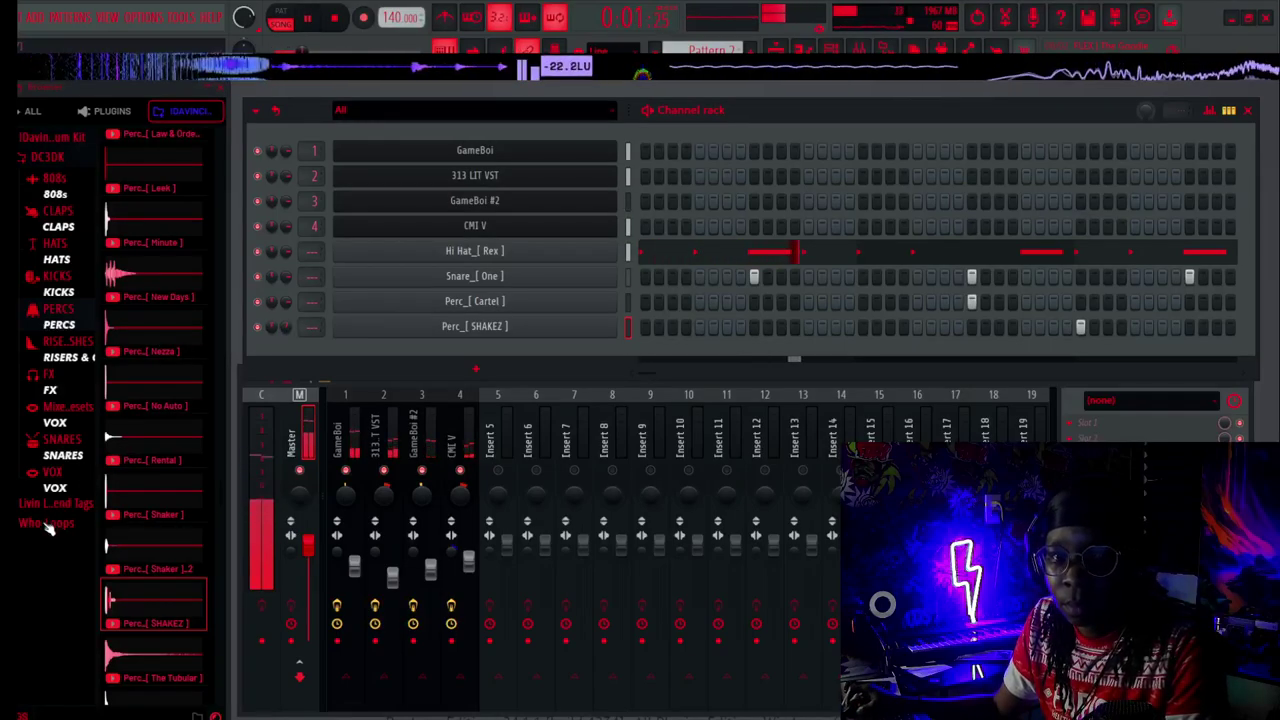
Audition more percussion samples and add Perc_[ The Tubular ] as a new channel below Perc_[ SHAKEZ ].
scroll(165, 525, "down", 3)
left_click(145, 450)
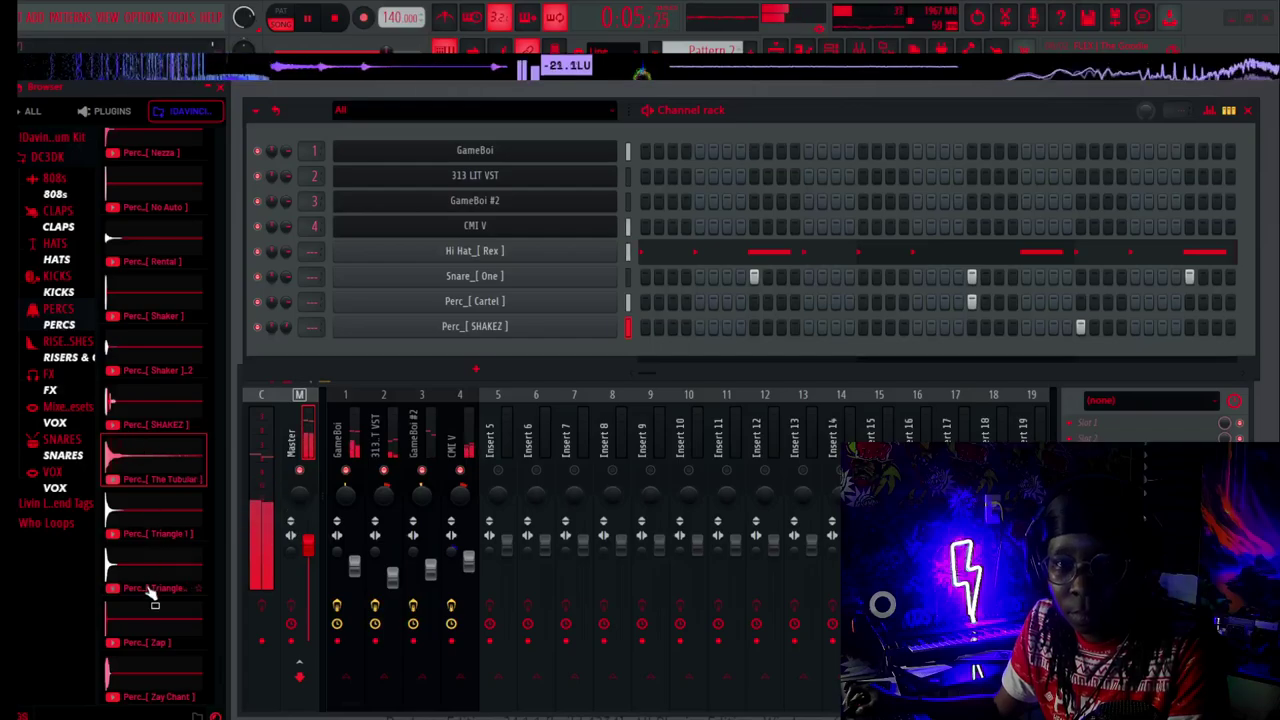
left_click(145, 620)
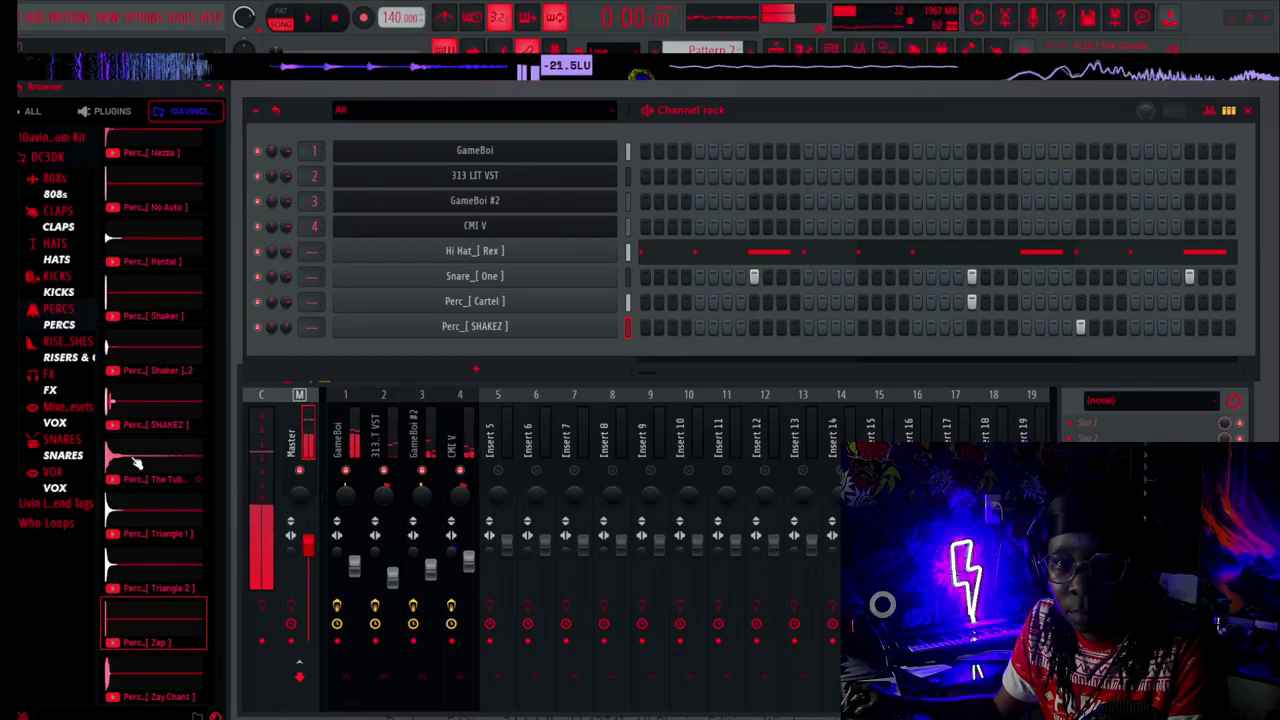
left_click(137, 462)
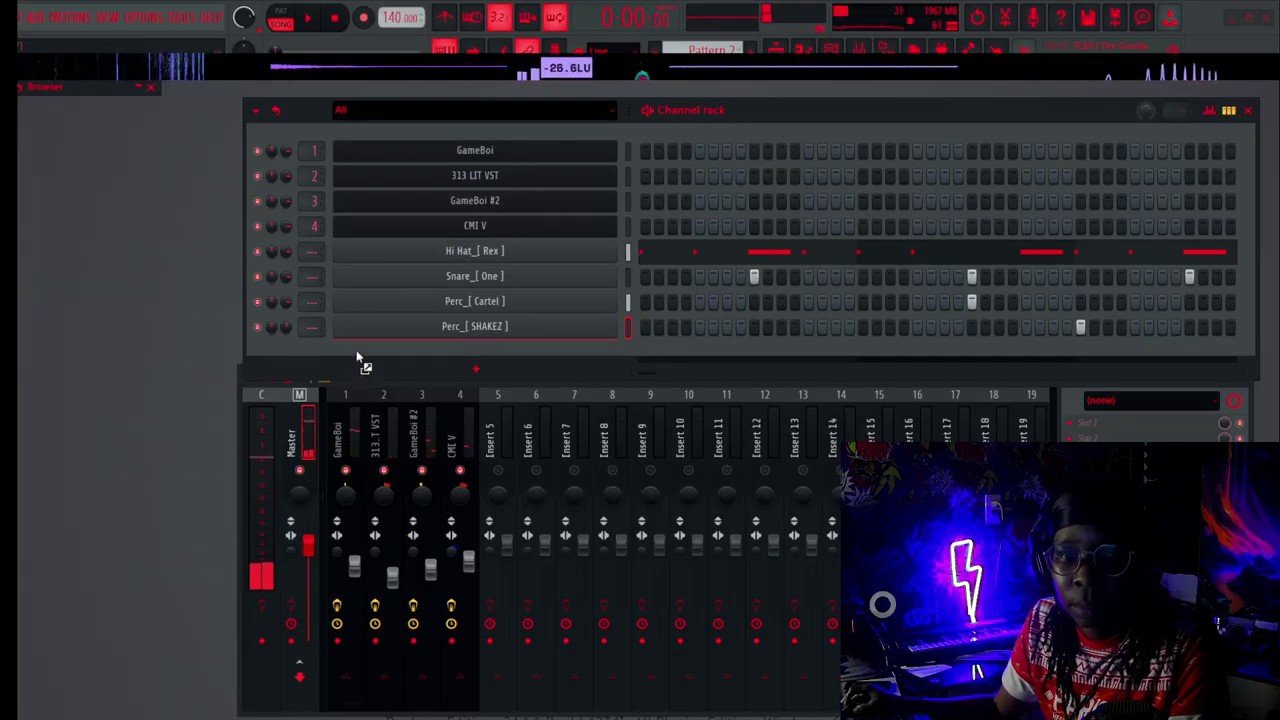
left_click_drag(357, 356, 372, 361)
Open the piano roll of Perc_[ The Tubular ] around C5 and play the pattern.
right_click(442, 355)
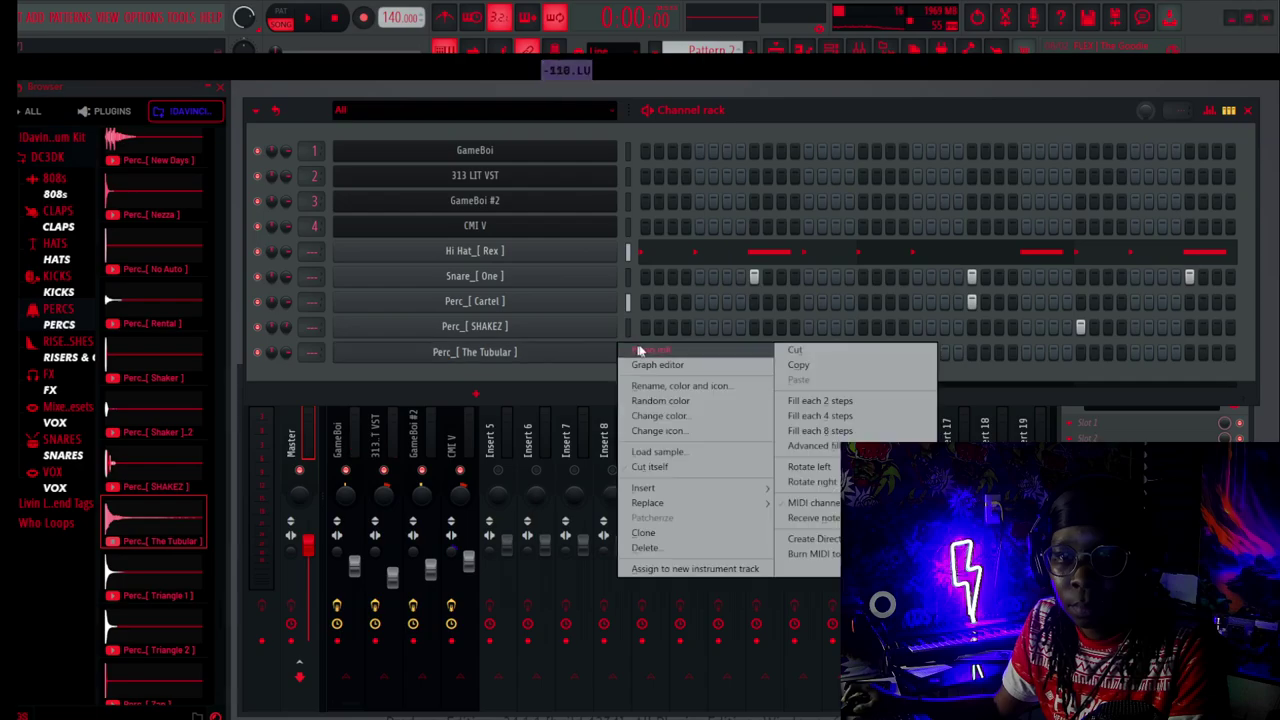
left_click(641, 351)
left_click(306, 351)
key("space")
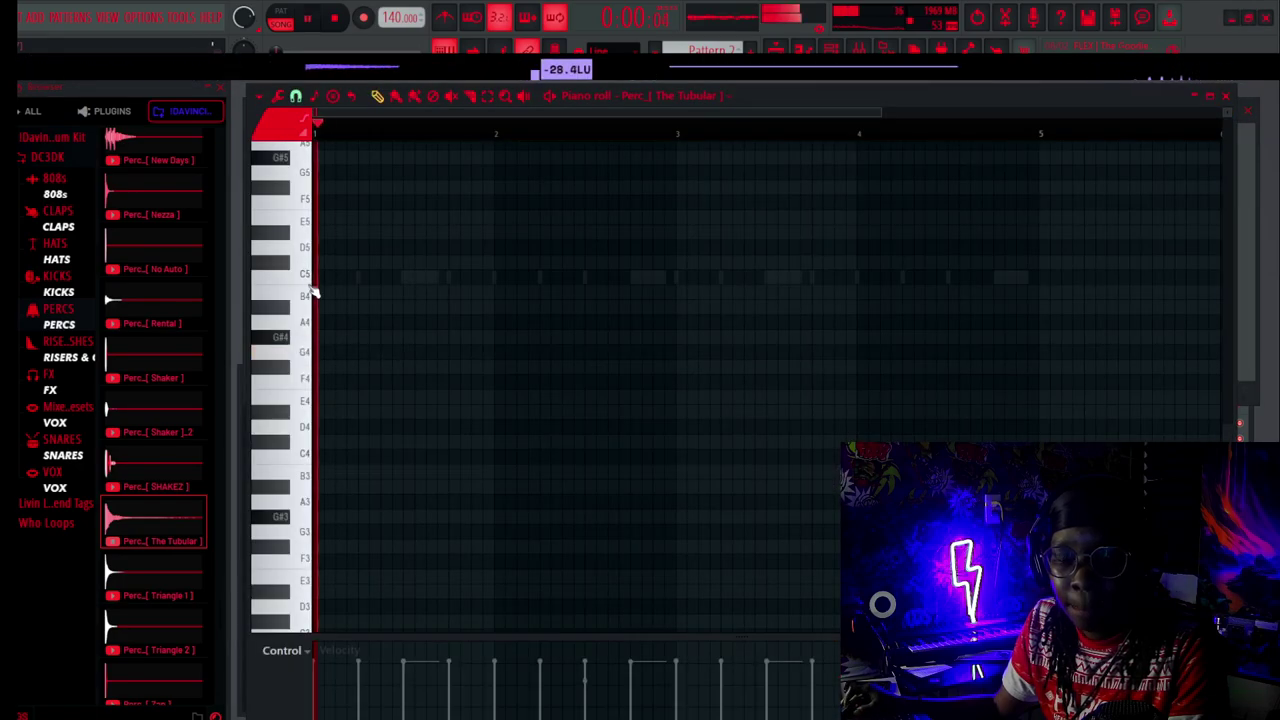
key("space")
scroll(371, 234, "up", 3)
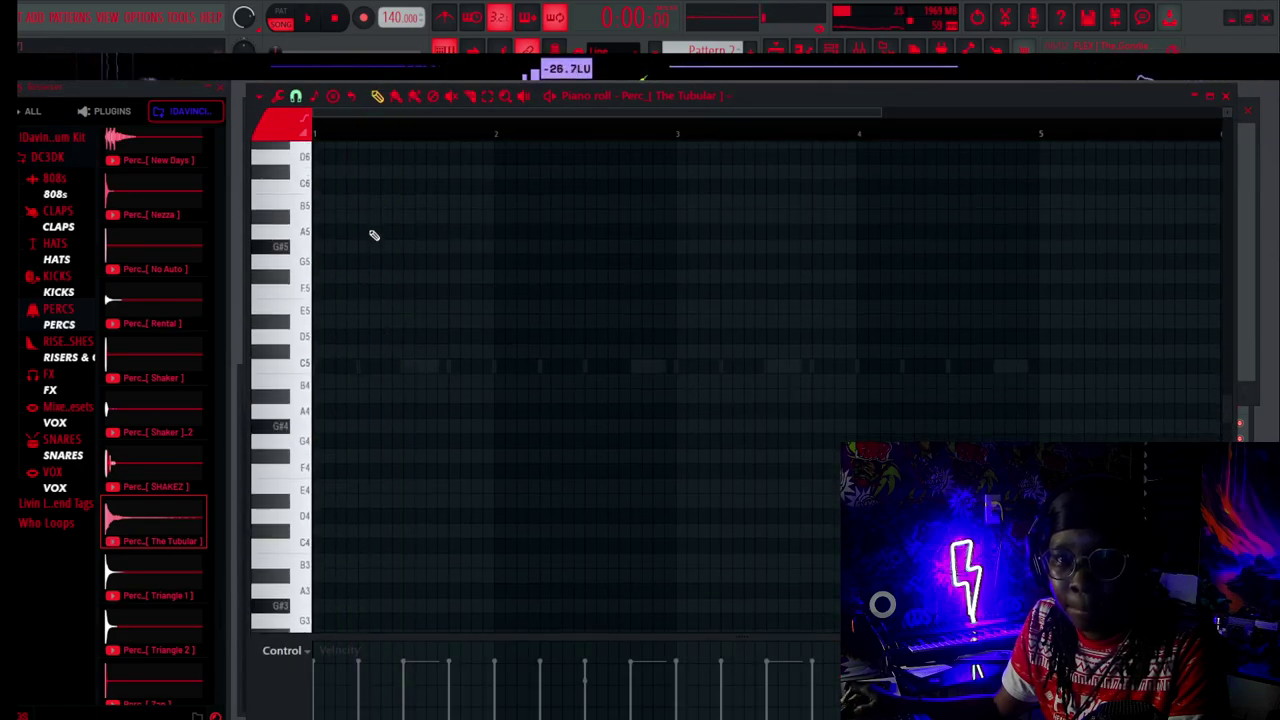
scroll(308, 374, "down", 2)
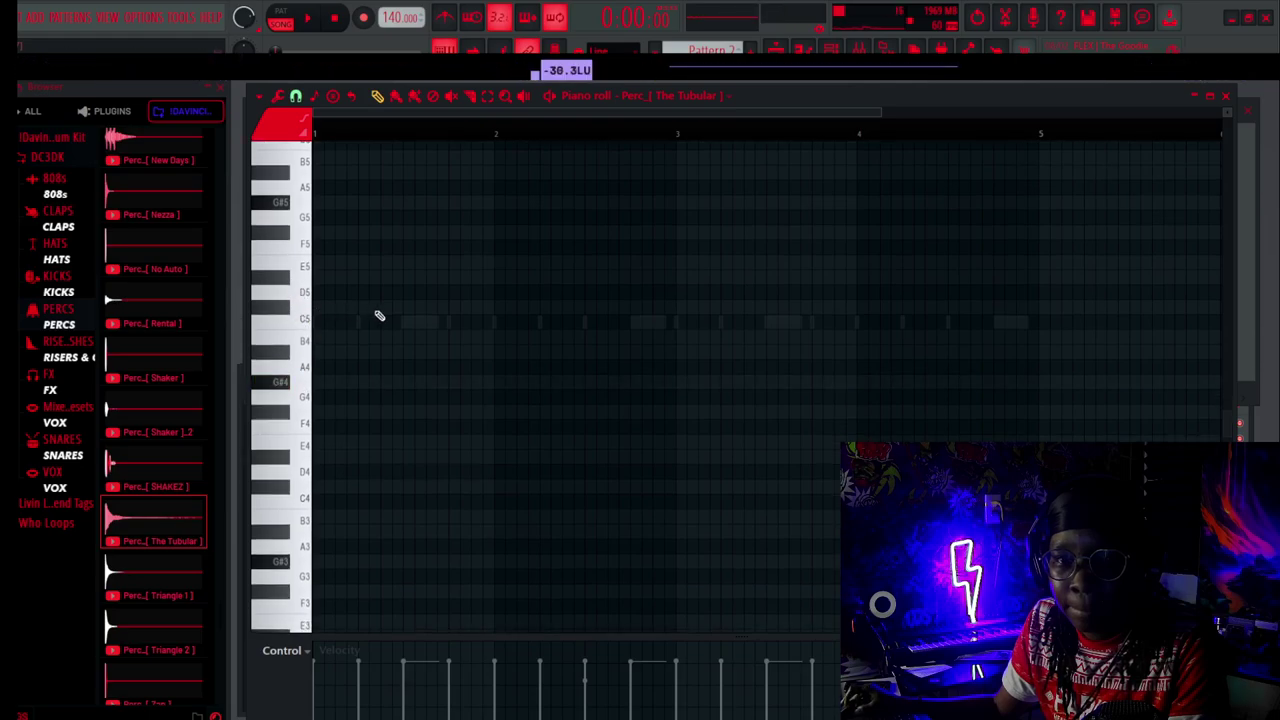
key("space")
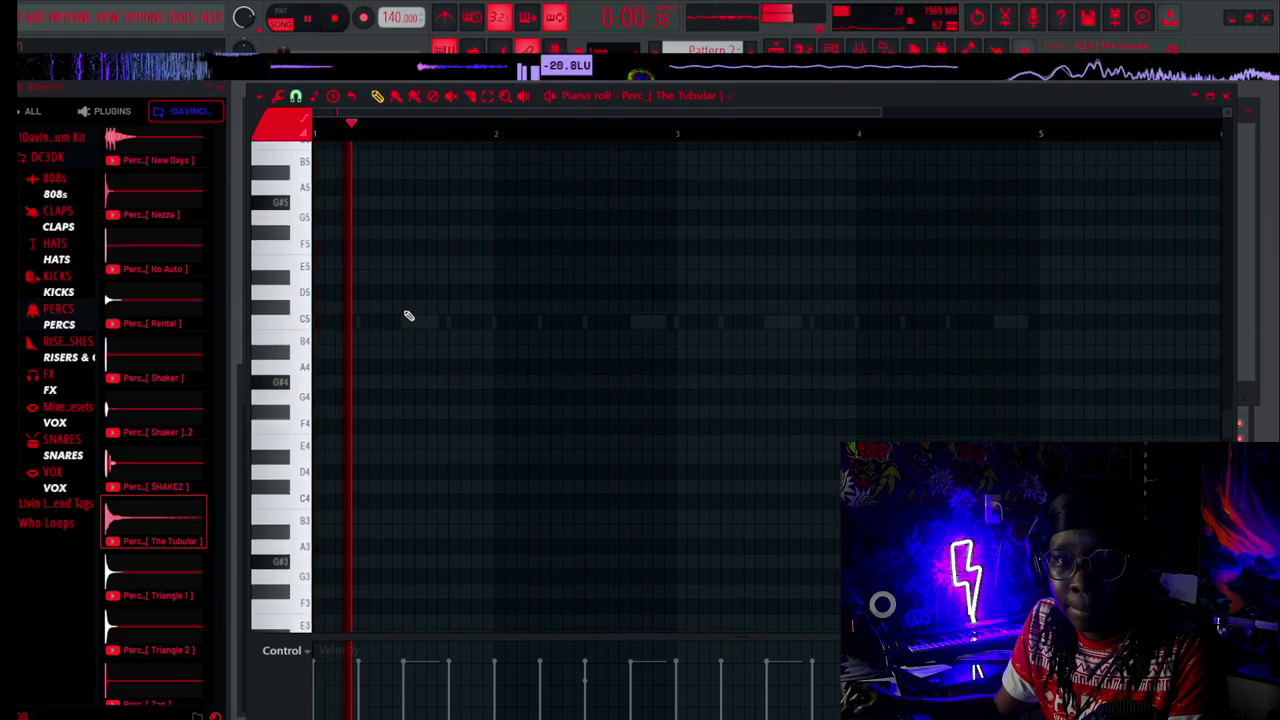
Place a C#5 note from the middle of bar 1 into bar 2 and a G#4 note across the second half of bar 2.
left_click(418, 308)
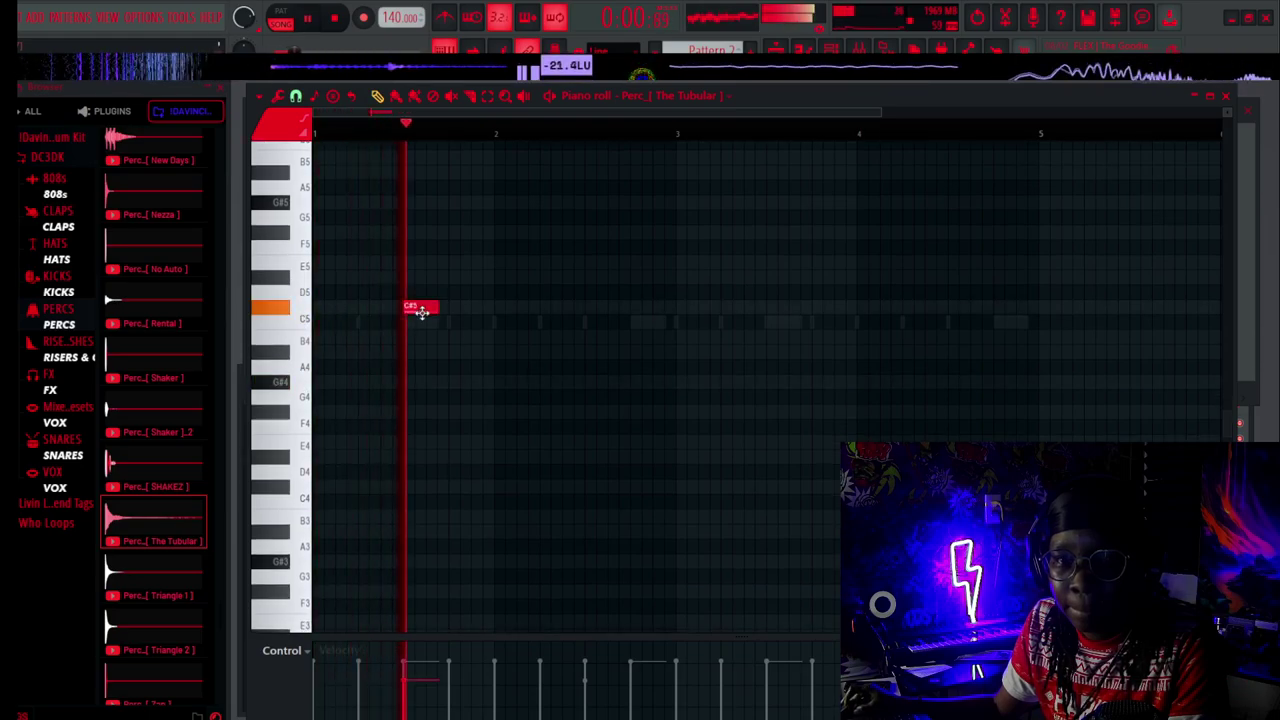
left_click(290, 655)
left_click(406, 682)
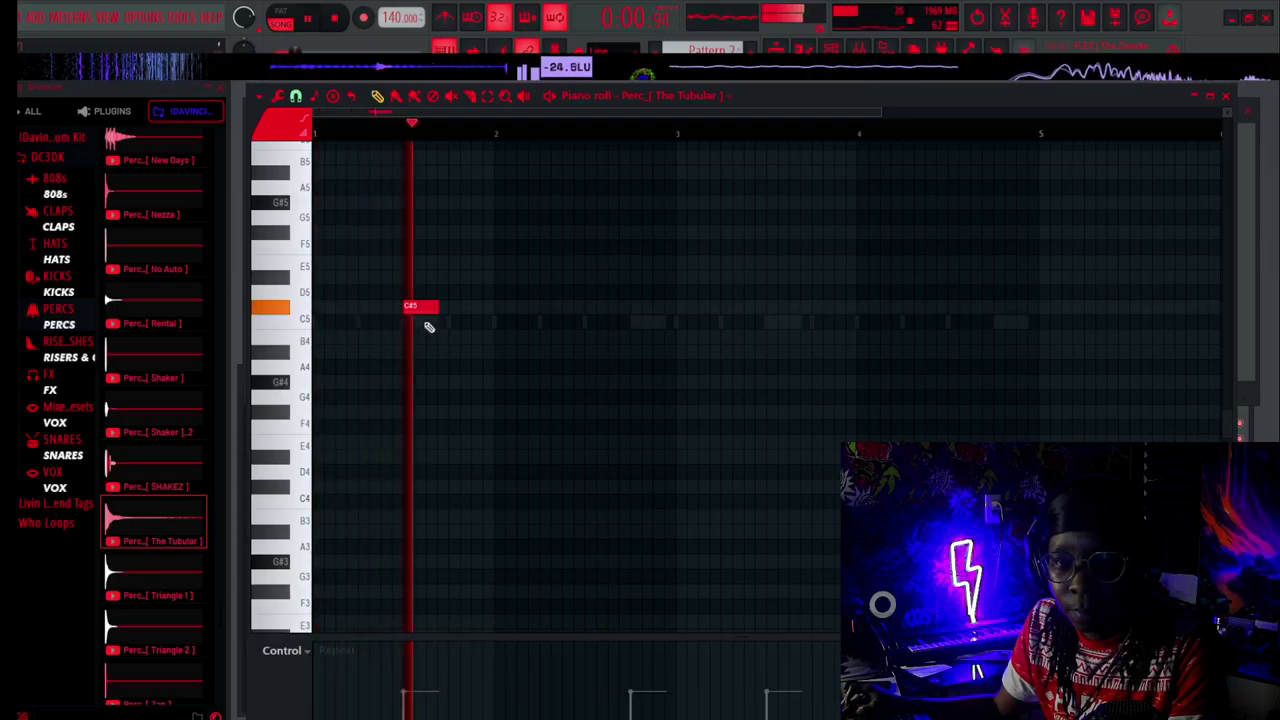
left_click_drag(447, 318, 497, 318)
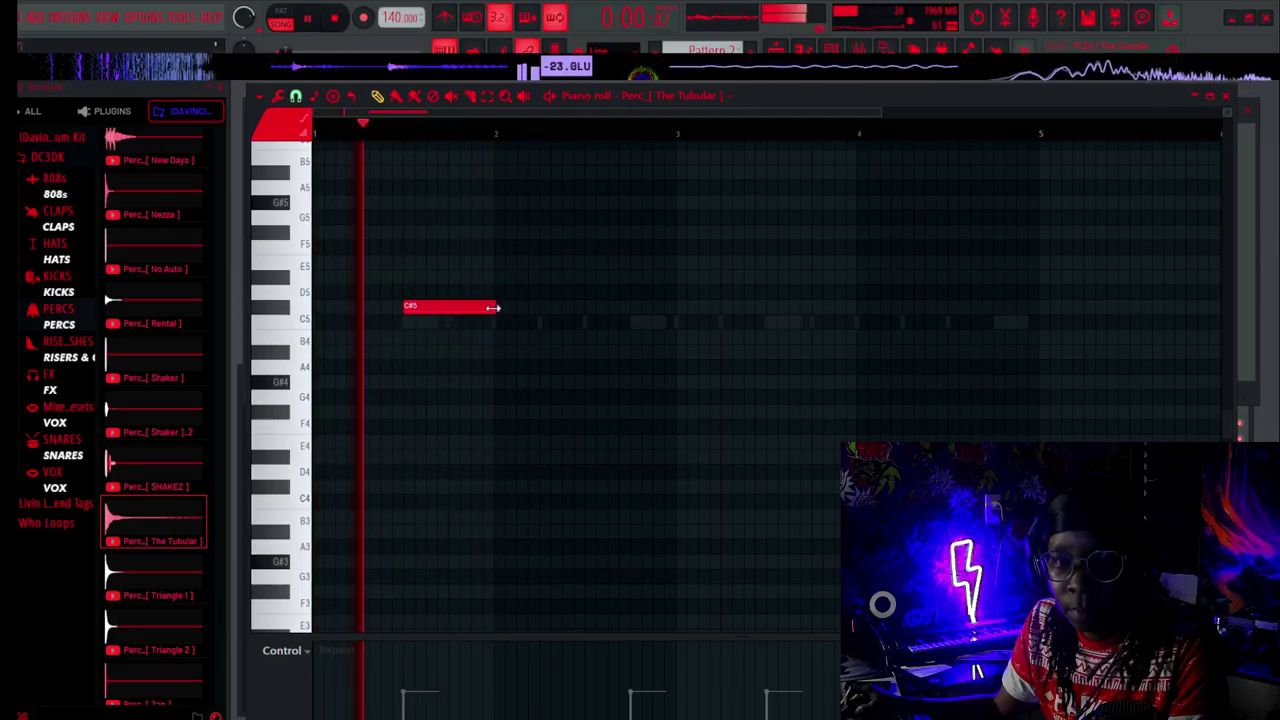
mouse_move(568, 336)
left_mouse_down()
mouse_move(614, 336)
mouse_move(614, 412)
mouse_move(614, 380)
left_mouse_up()
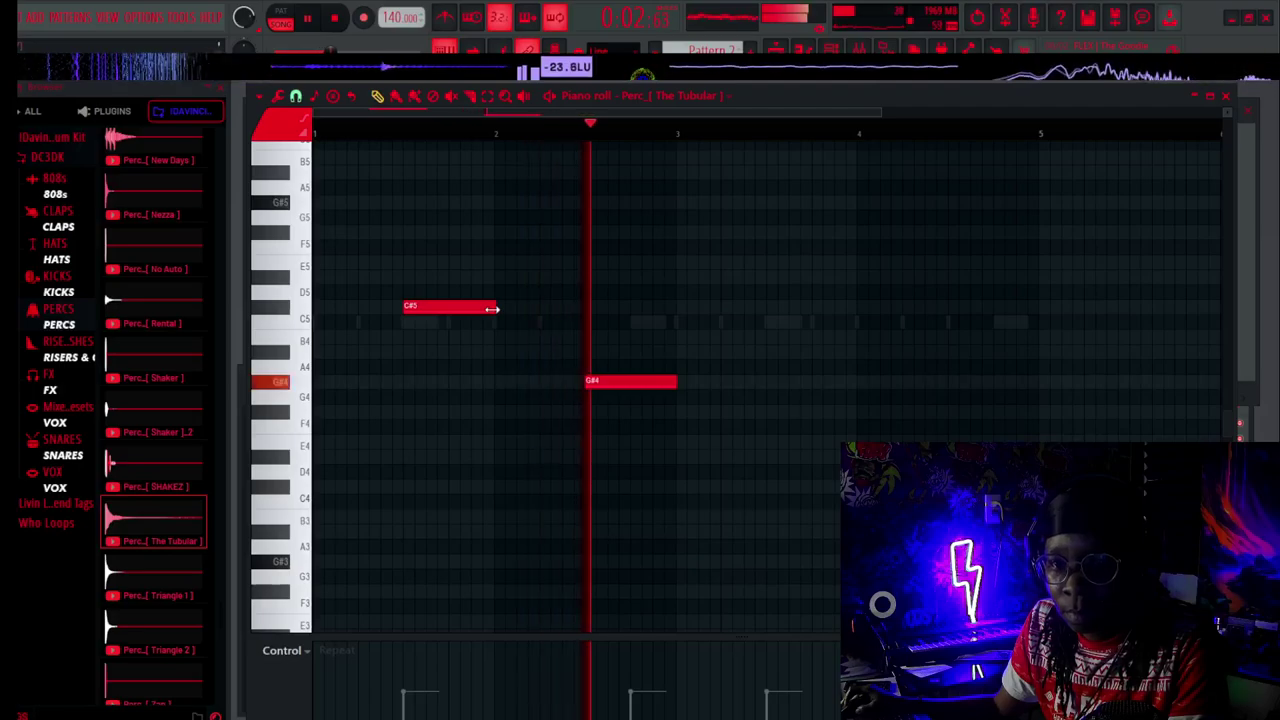
left_click_drag(494, 309, 554, 323)
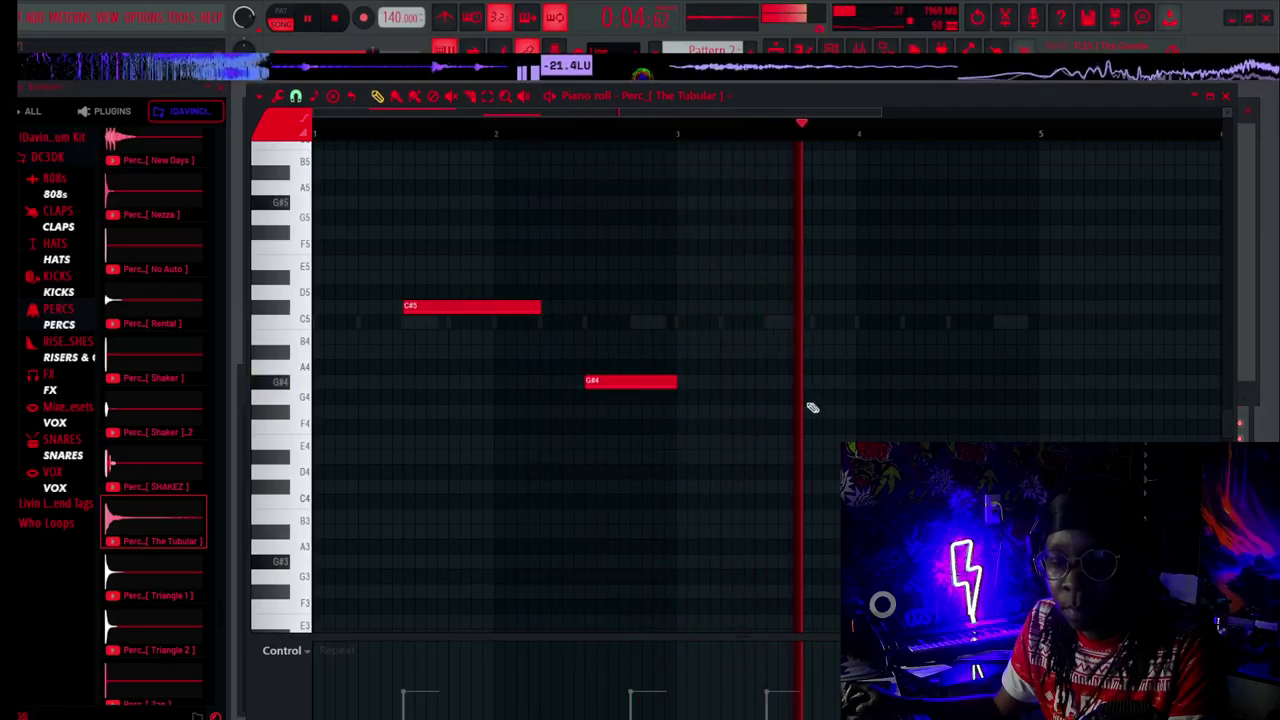
Add a G#4 note in the second half of bar 4, shorten it to end around bar 5, and play the pattern.
left_click(943, 382)
key("space")
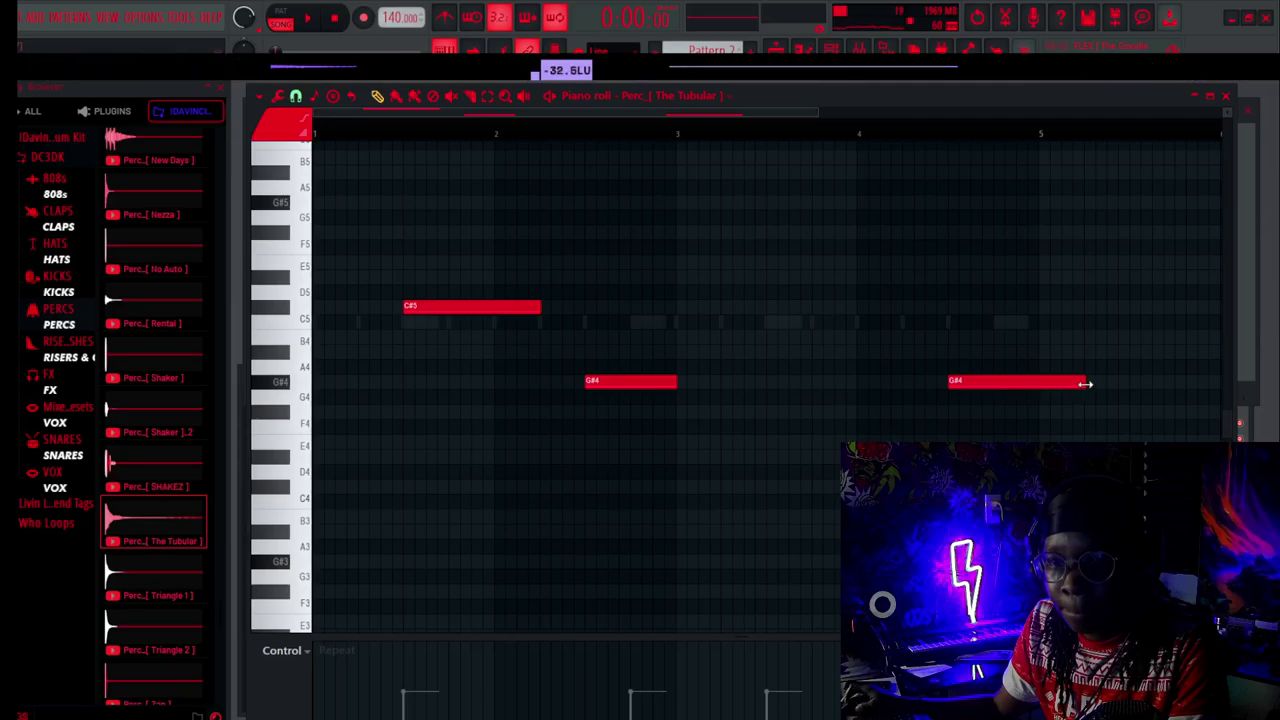
left_click_drag(1046, 393, 1036, 396)
key("space")
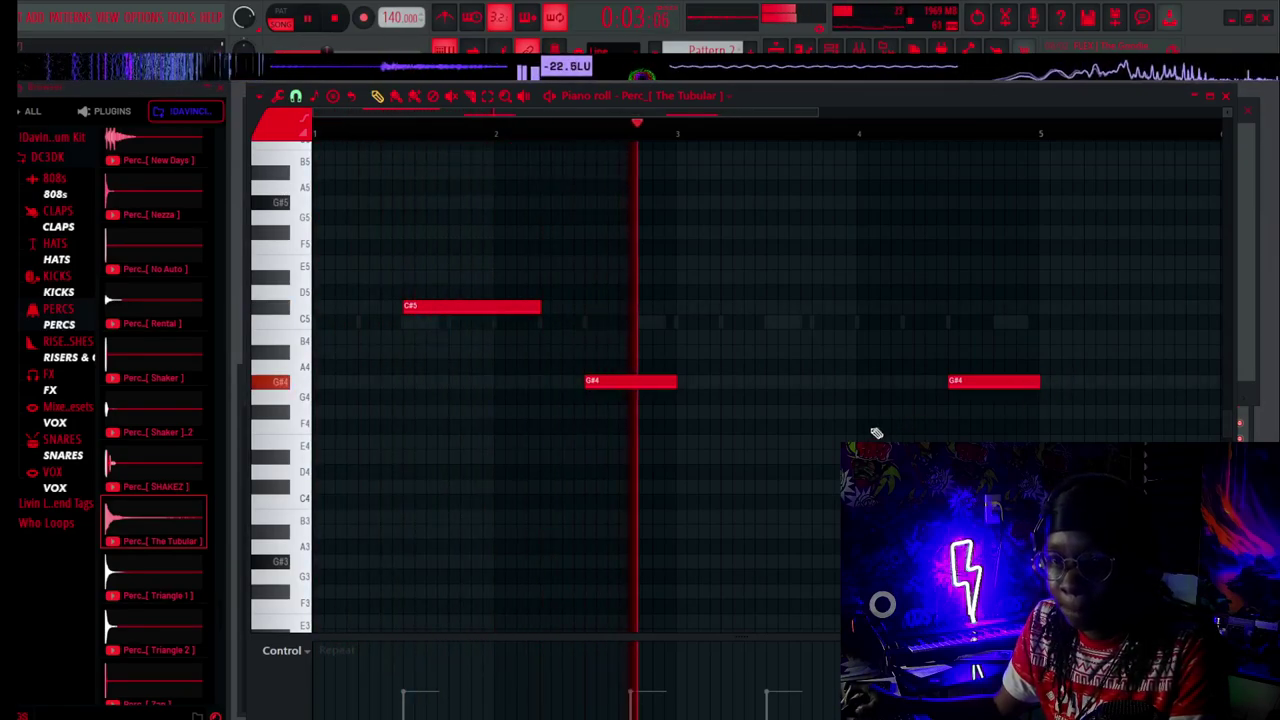
left_click(768, 445)
key("space")
right_click(801, 446)
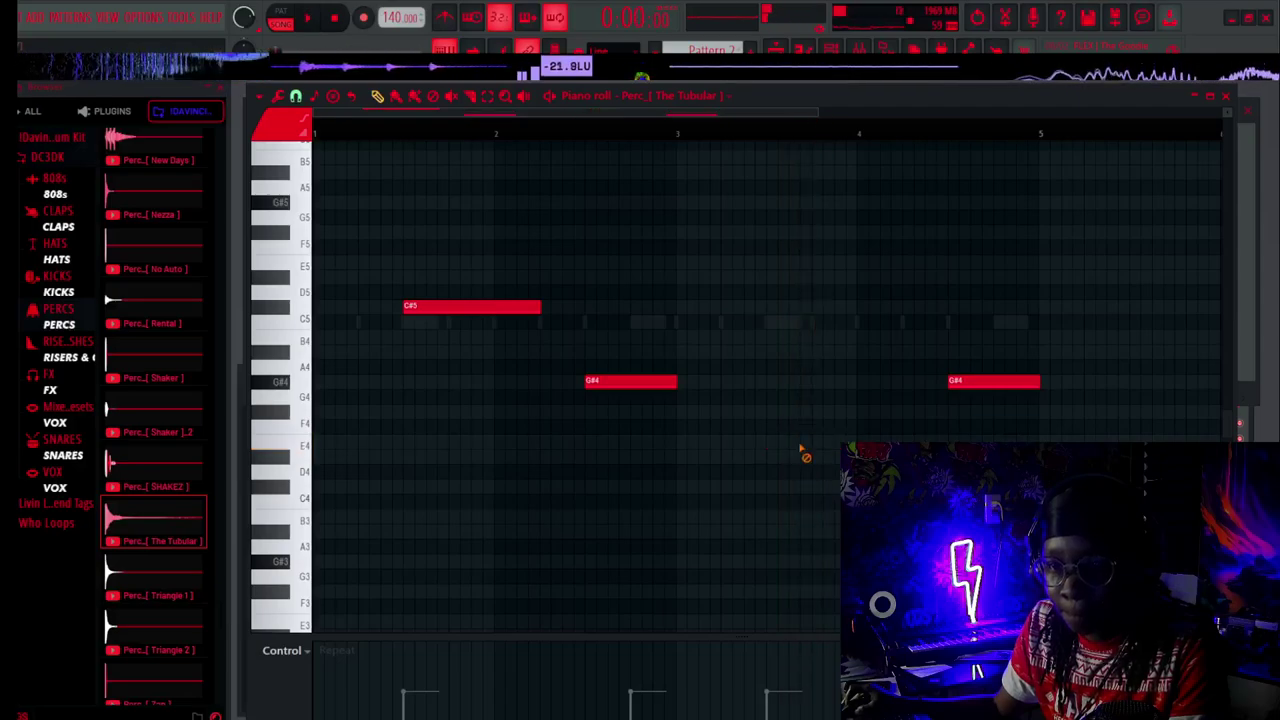
Show note velocity in the control lane and lower the velocity of the C#5 note.
key("space")
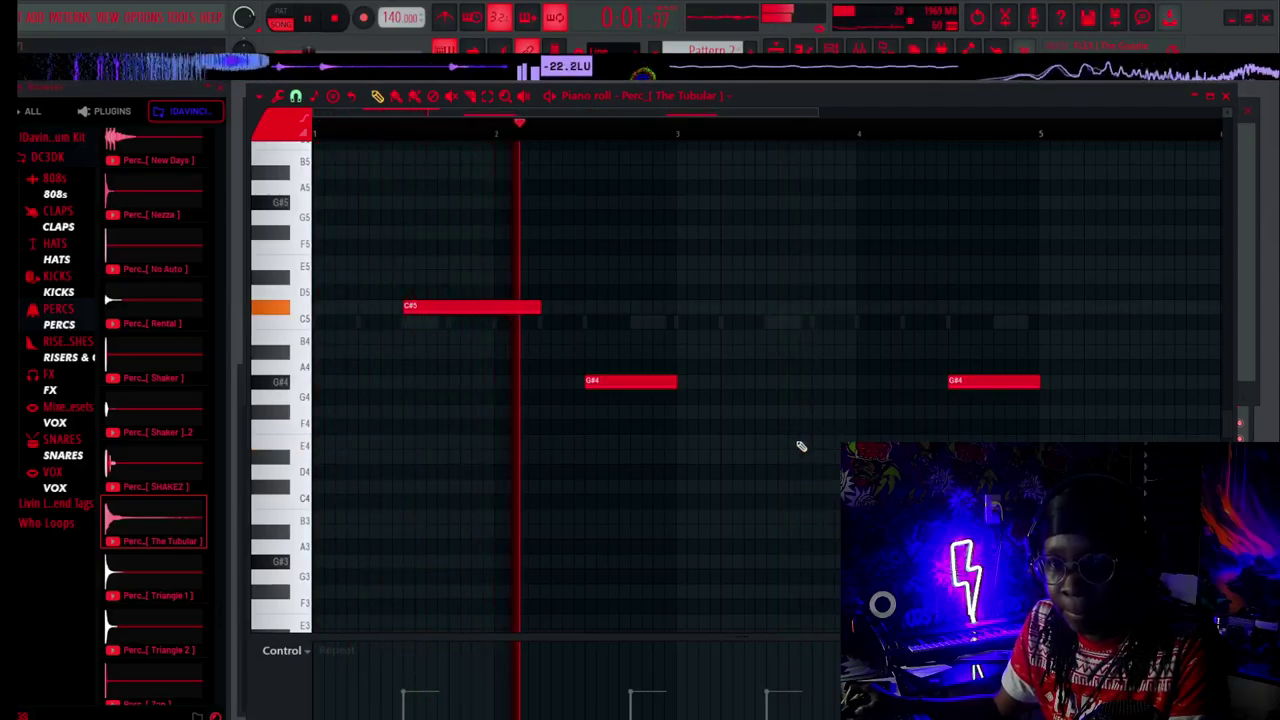
left_click(272, 650)
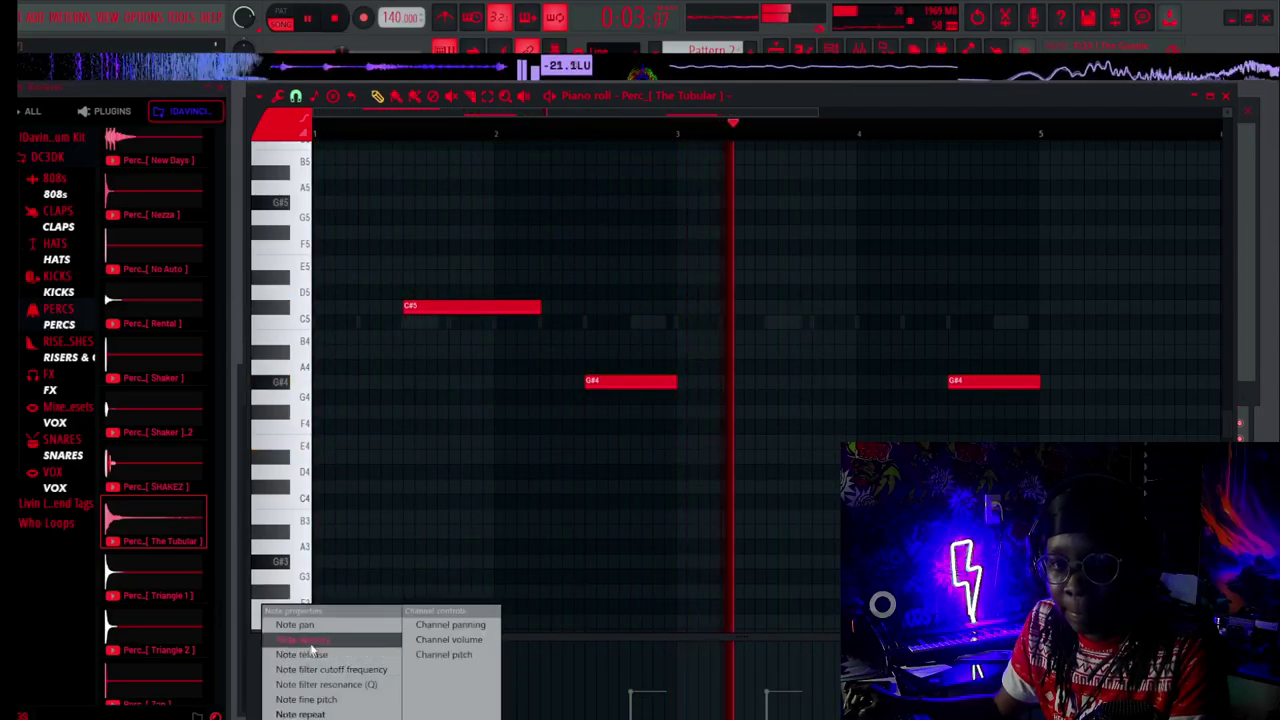
left_click(302, 639)
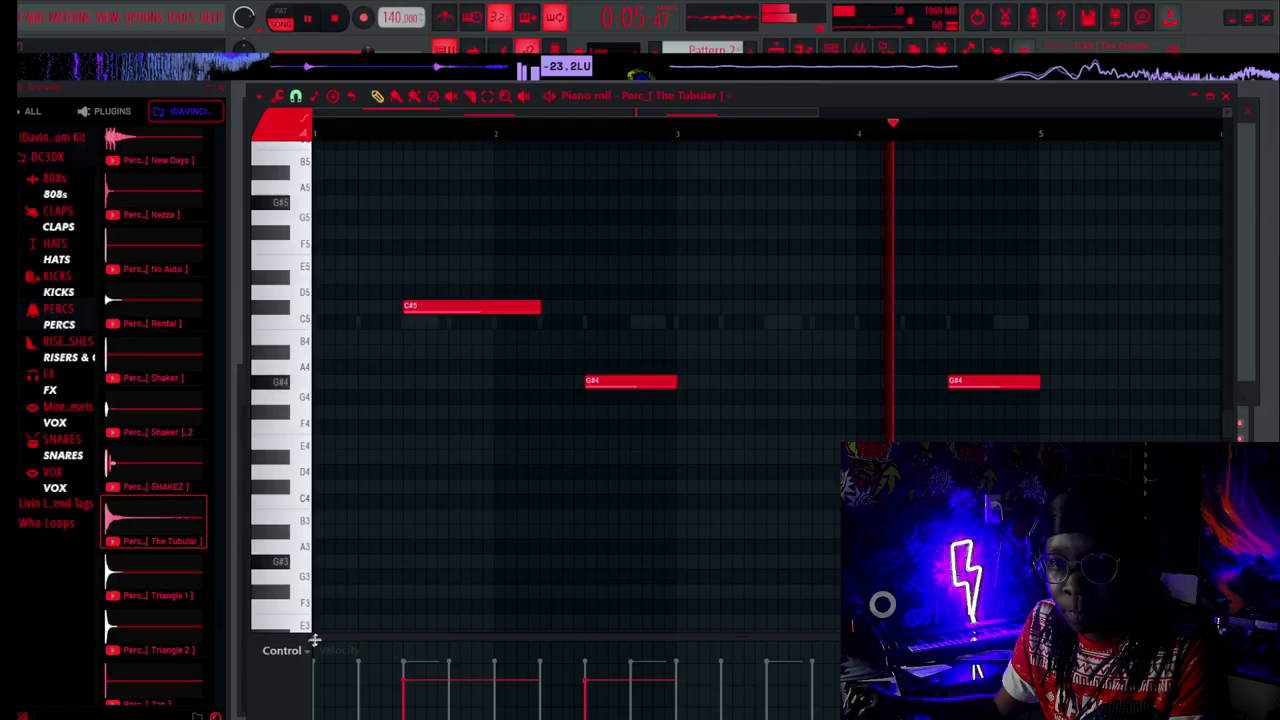
left_click(418, 706)
key("space")
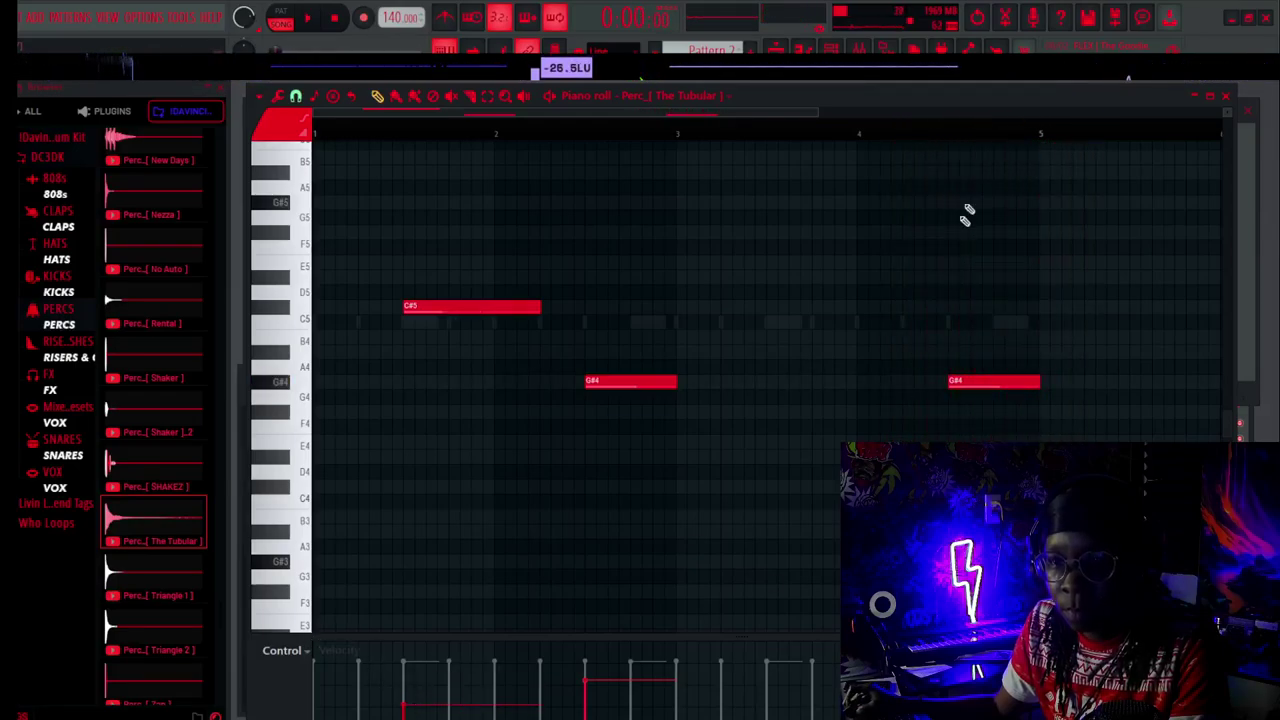
Trim the last G#4 note to end exactly at the start of bar 5 and check the notes during playback.
scroll(1049, 140, "up", 5)
scroll(1049, 140, "down", 4)
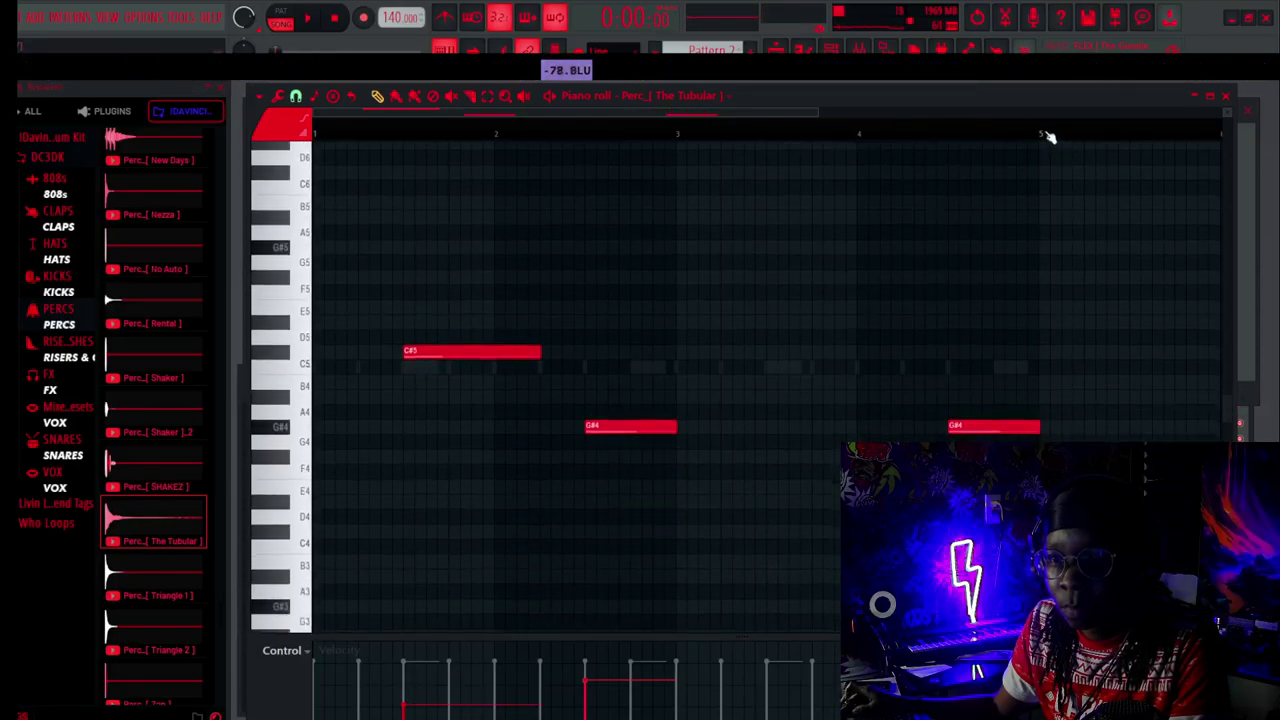
scroll(1049, 137, "up", 6)
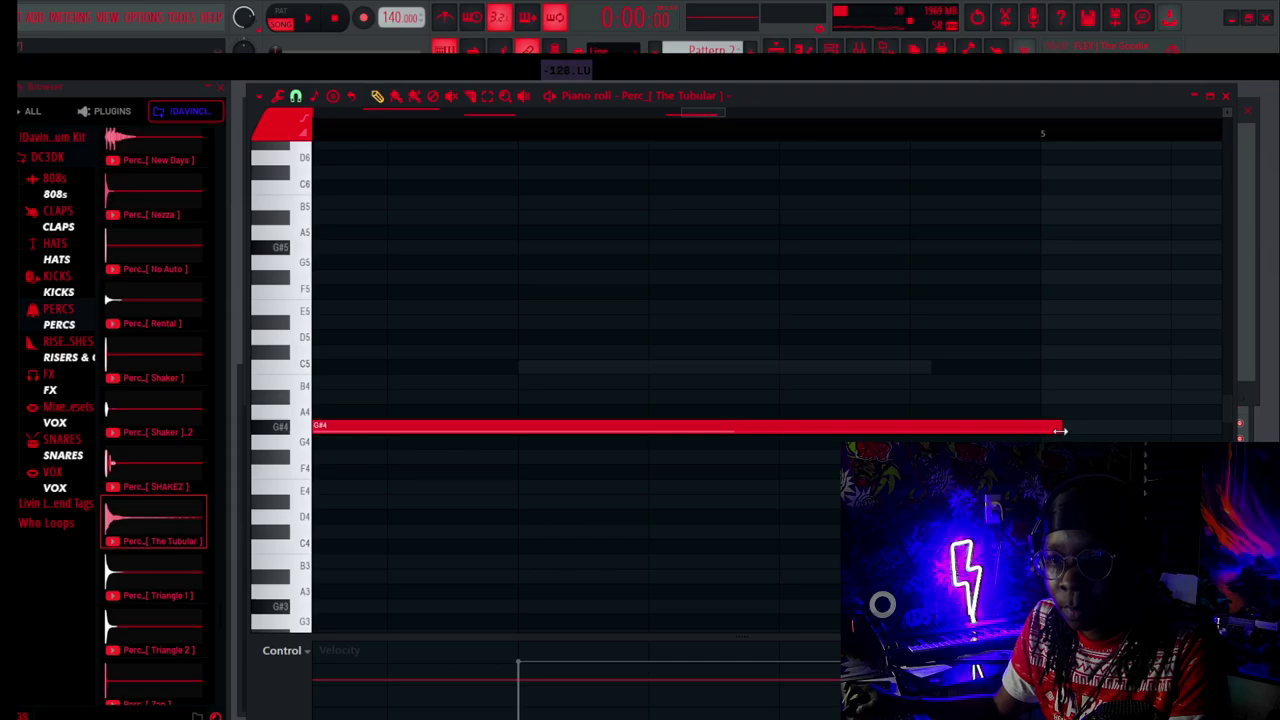
key("space")
scroll(637, 137, "down", 5)
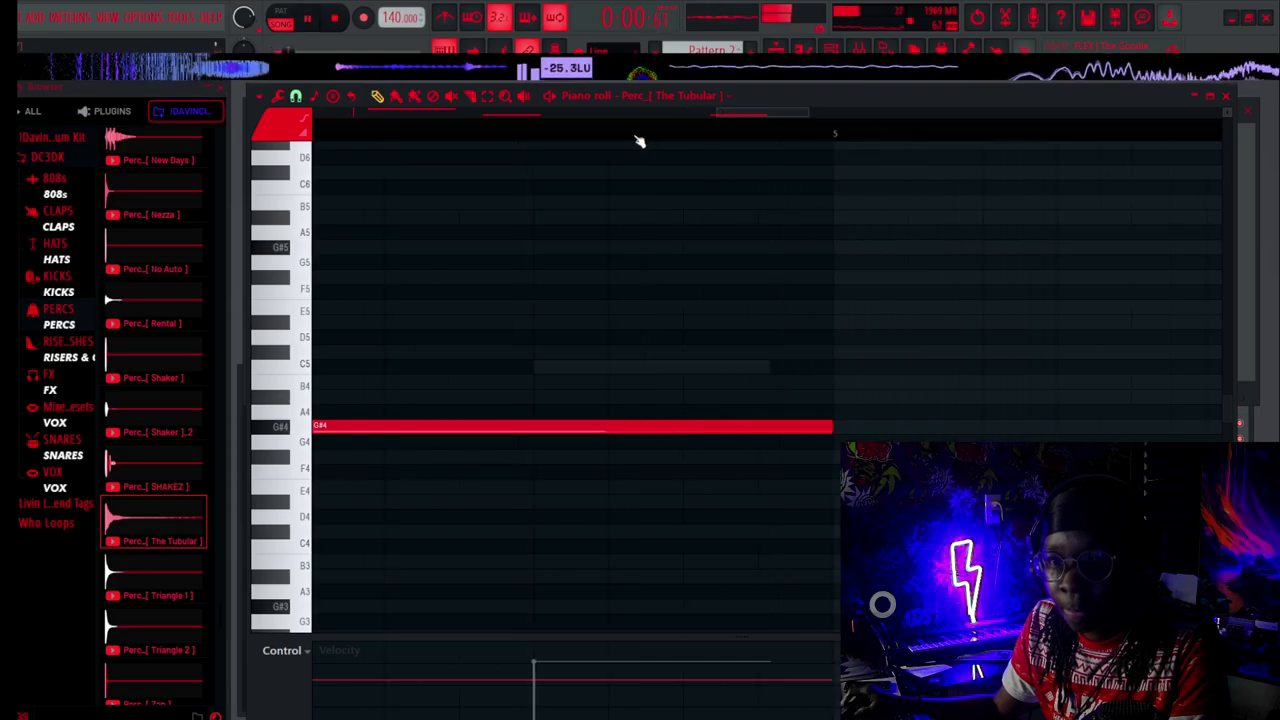
left_click_drag(685, 115, 434, 117)
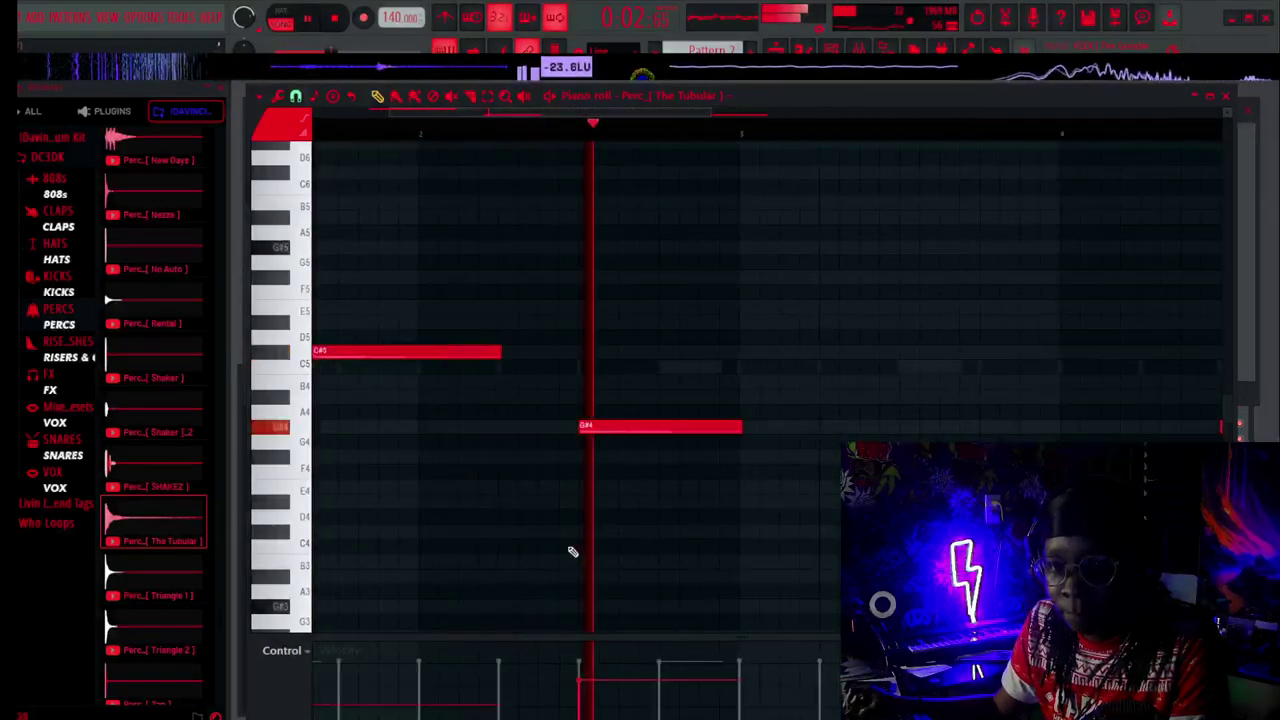
Rebalance the note velocities against playback, with the C#5 note softer than the two G#4 notes.
key("space")
scroll(537, 143, "down", 4)
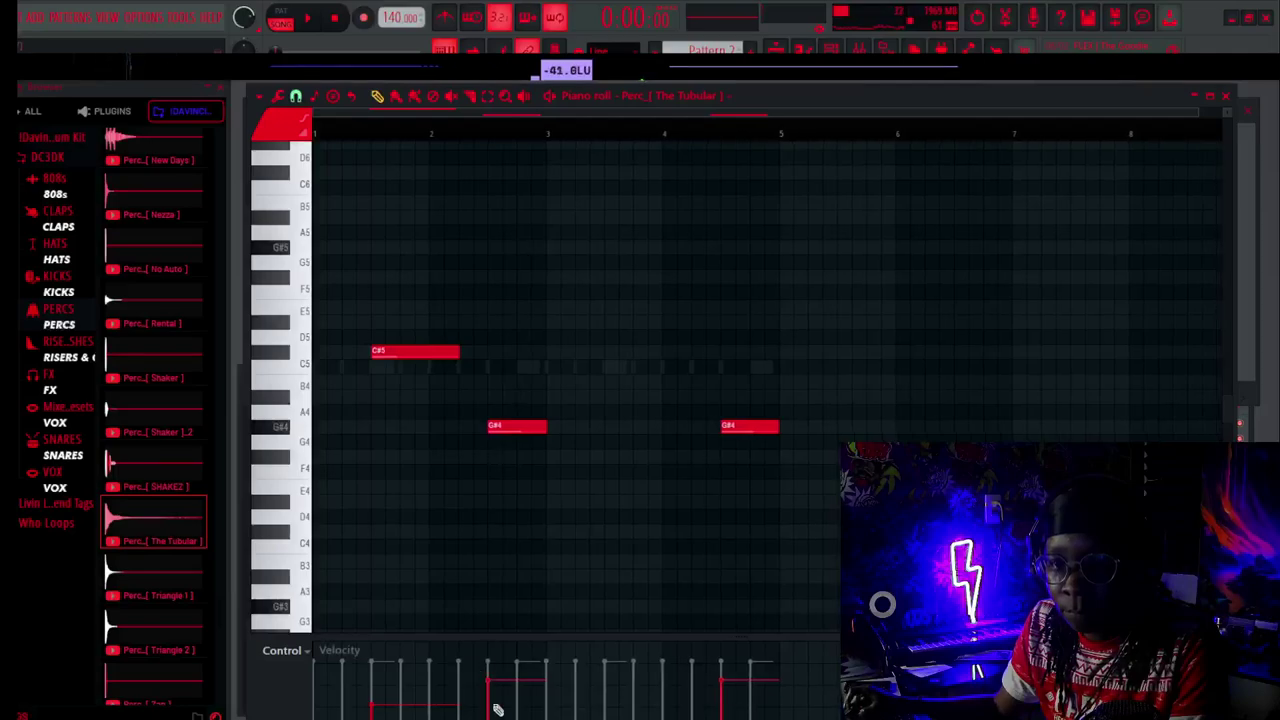
key("space")
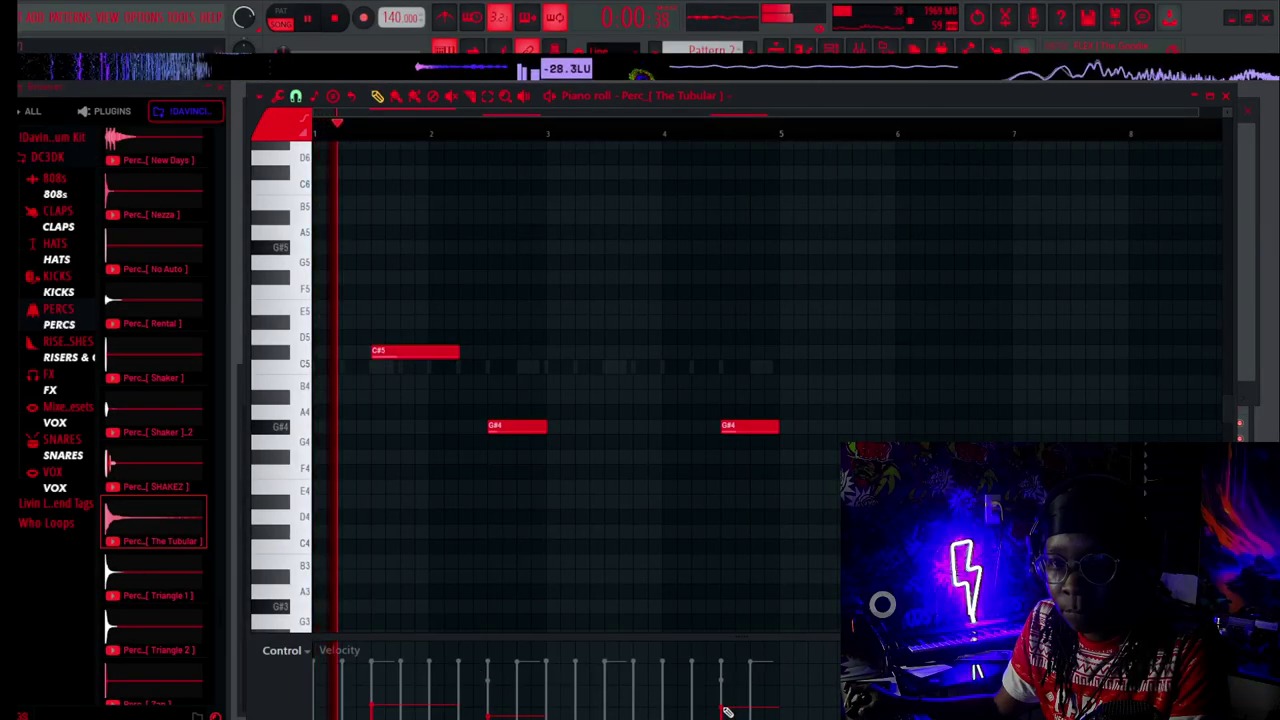
left_click(373, 717)
key("space")
key("space")
left_click(503, 709)
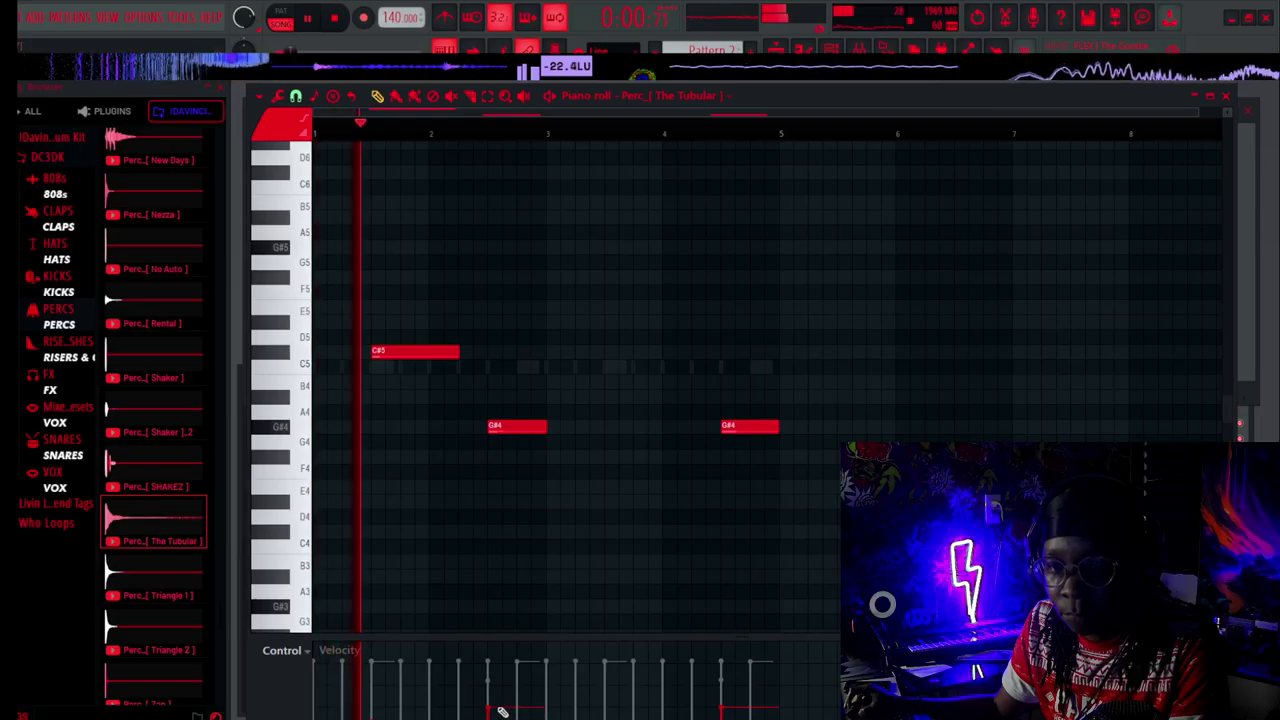
key("space")
key("space")
left_click(393, 714)
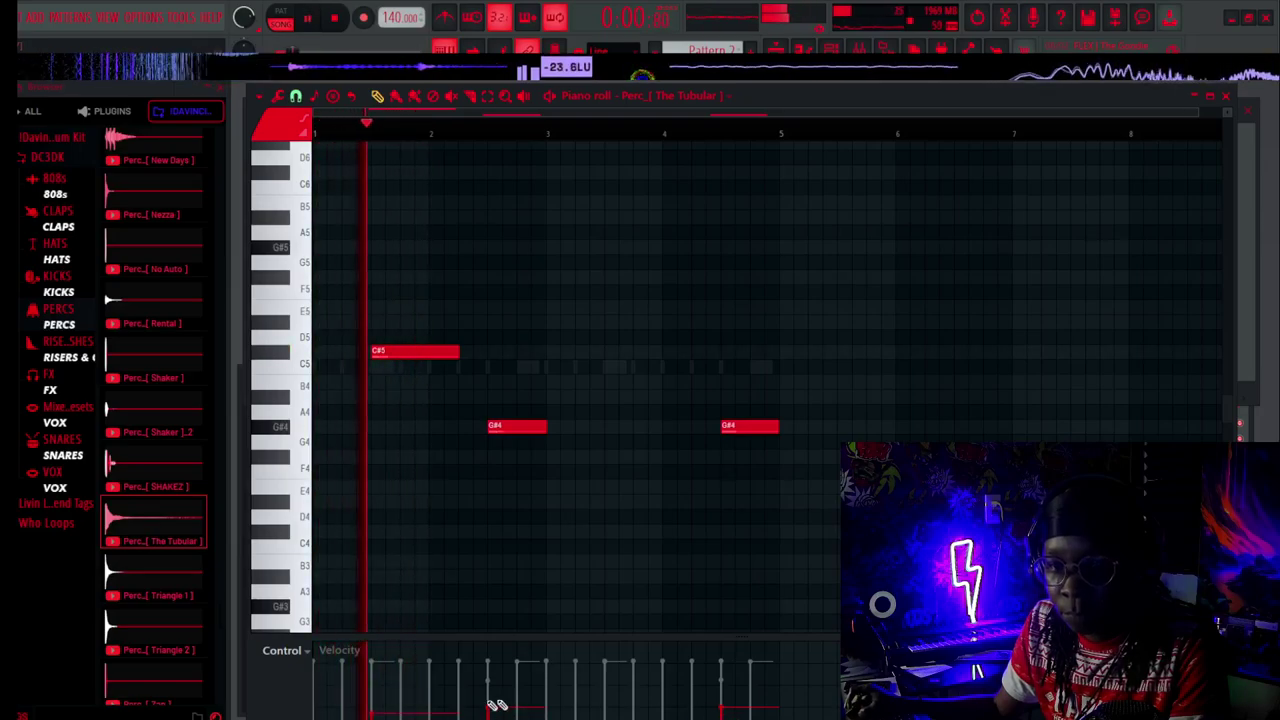
key("space")
key("space")
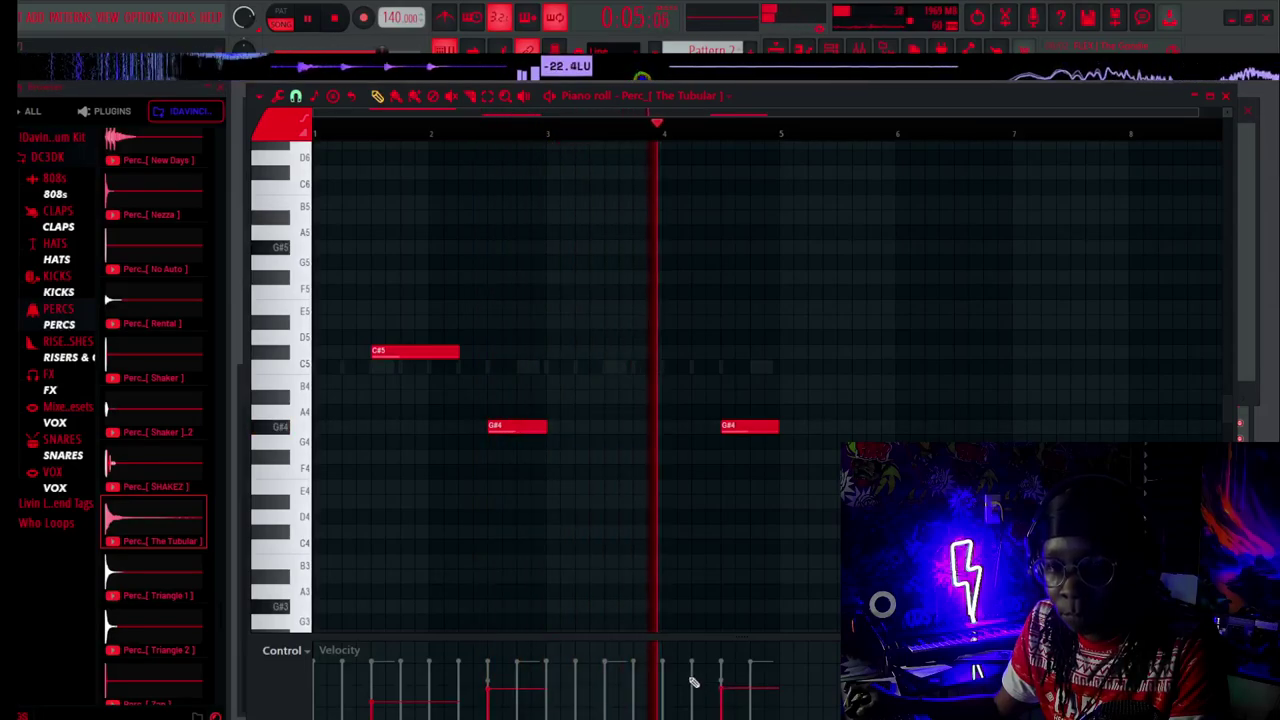
Close the piano roll, move the Perc_[ The Tubular ] channel up directly above Hi Hat_[ Rex ], and bring up the mixer.
left_click(1226, 96)
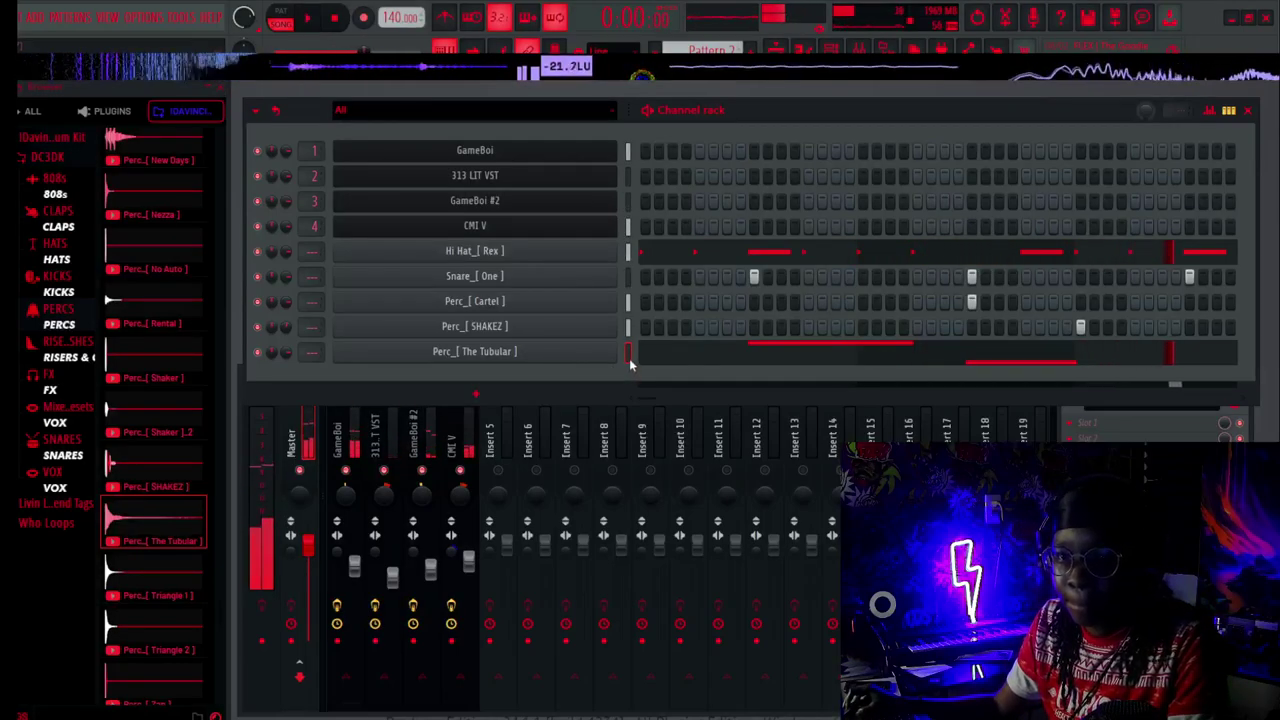
key("space")
key("alt+Up")
key("alt+Up")
key("alt+Up")
key("alt+Up")
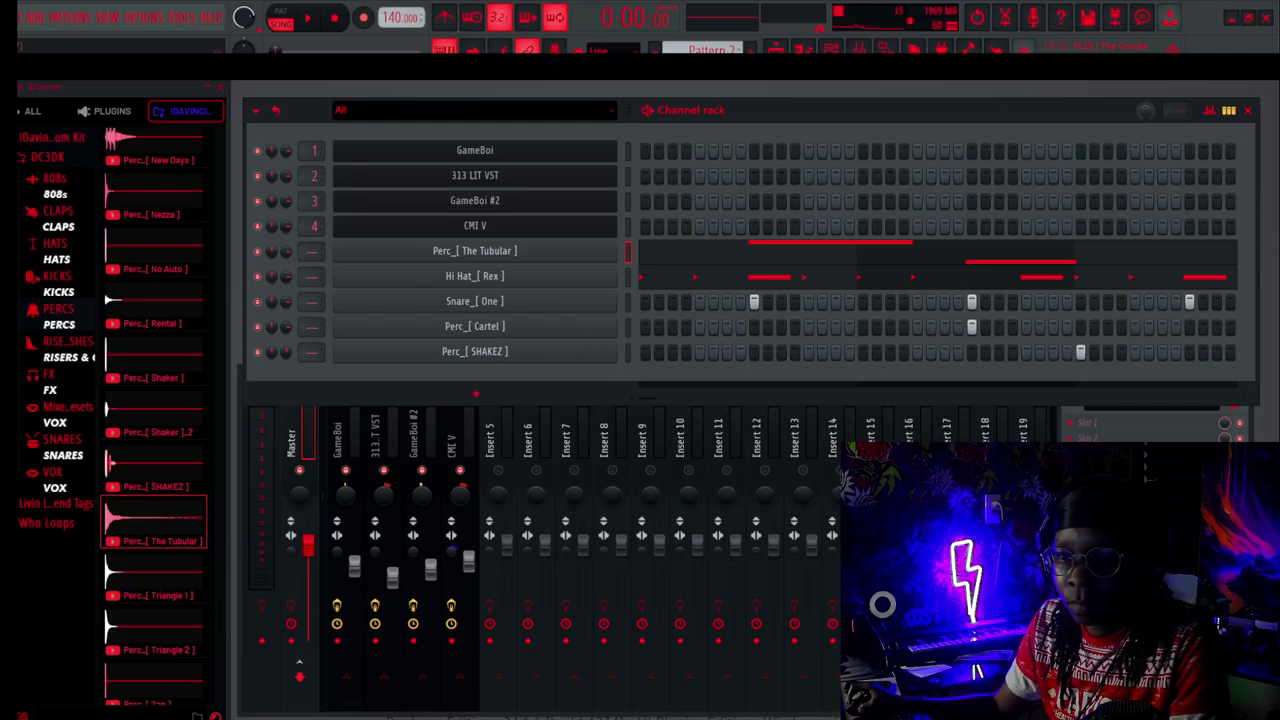
key("F9")
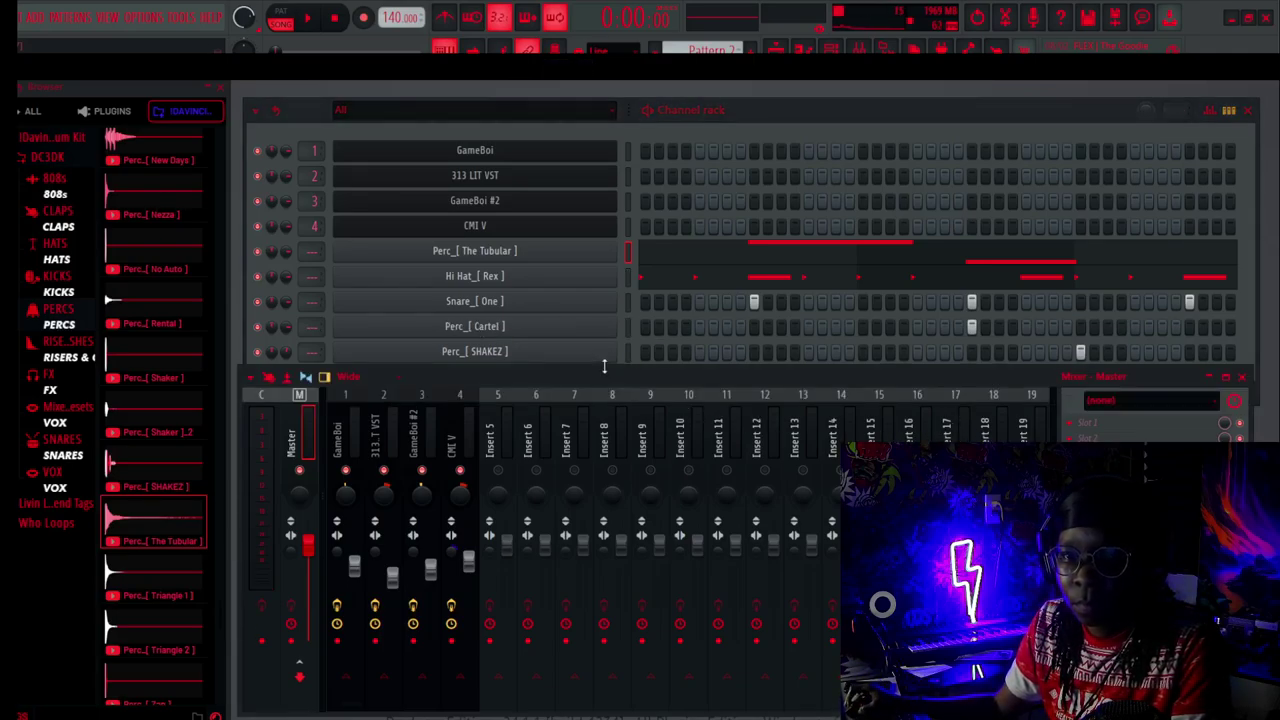
Route the Perc_[ The Tubular ] channel to mixer insert 5 and lower that insert's fader during playback.
left_click_drag(610, 384, 608, 402)
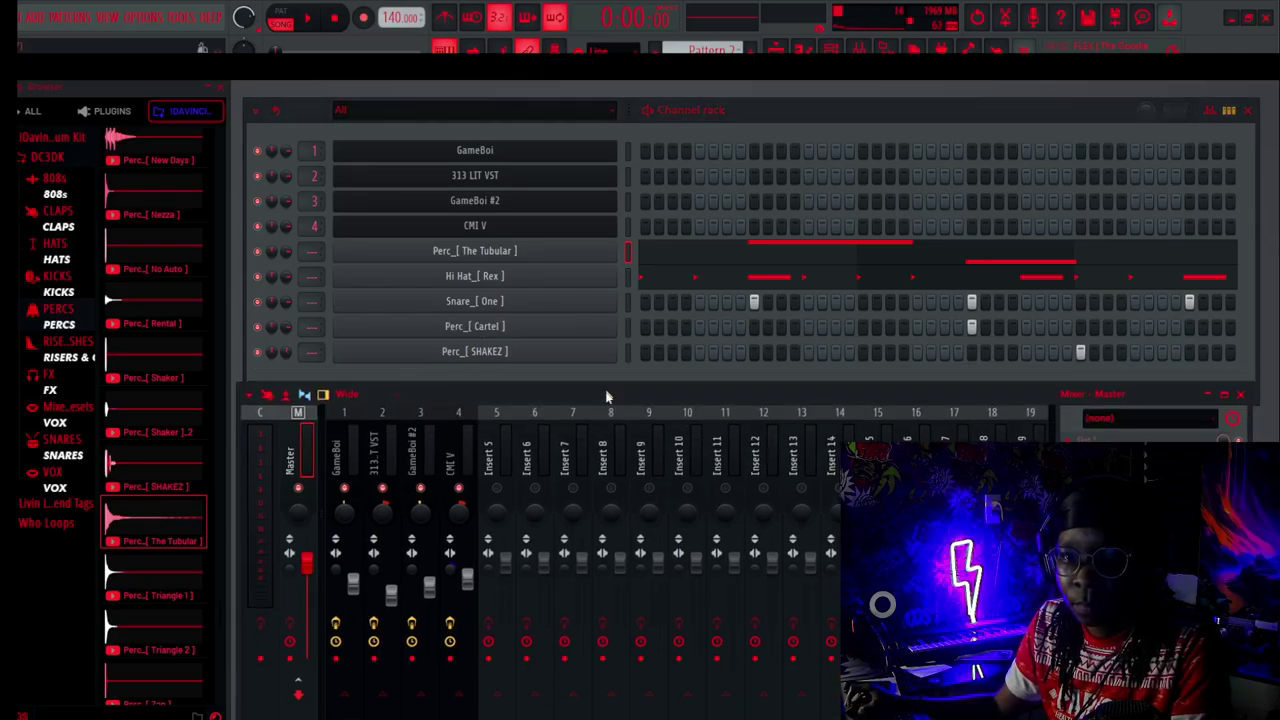
left_click(627, 251)
key("ctrl+l")
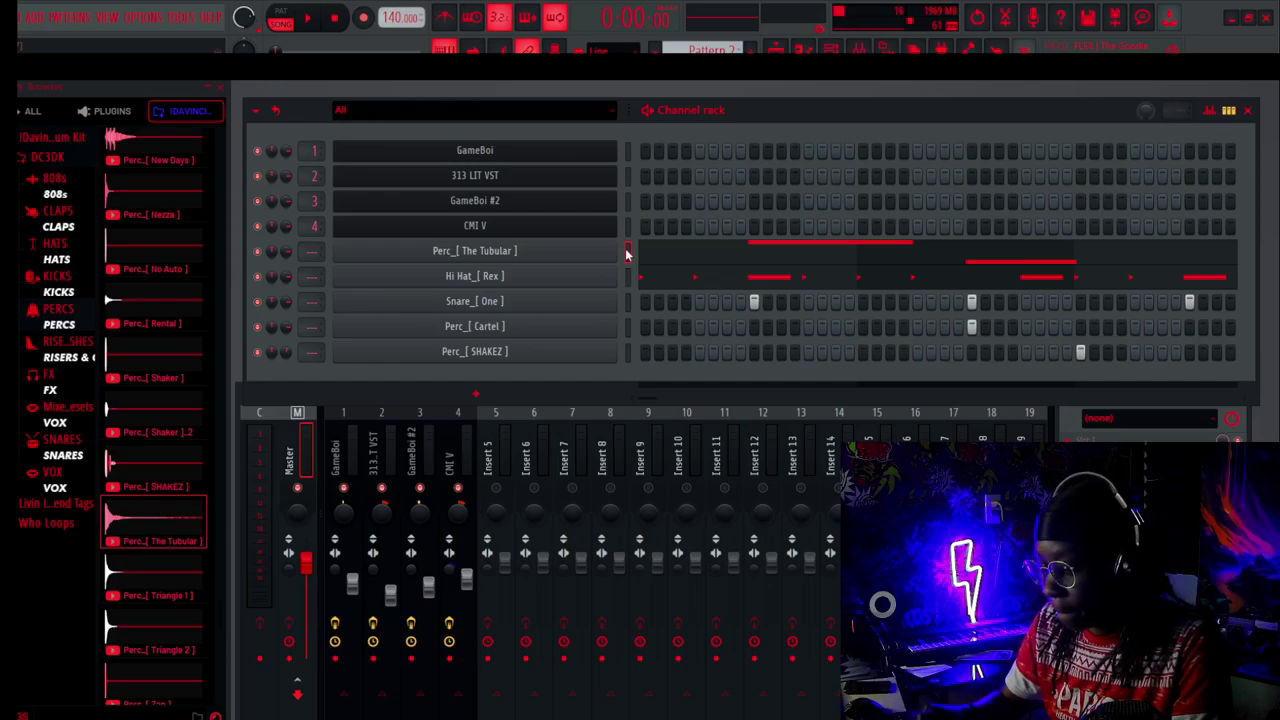
key("space")
left_click(506, 560)
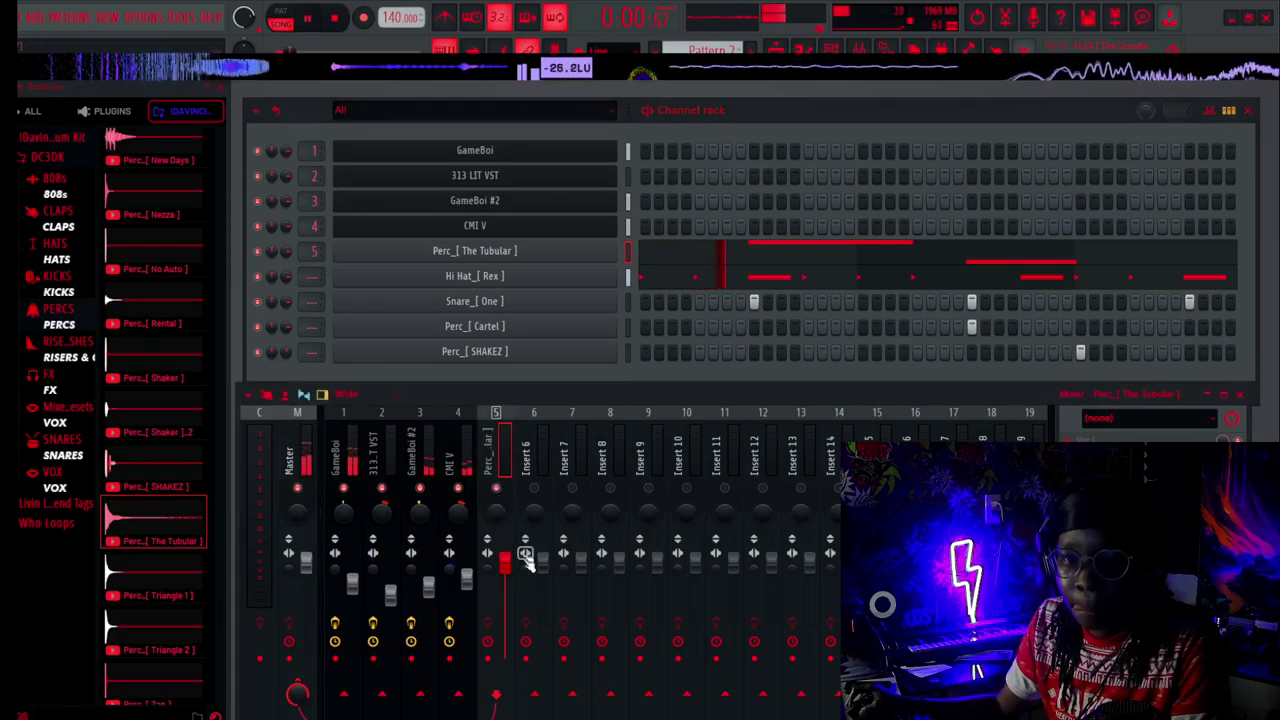
left_click_drag(513, 570, 513, 593)
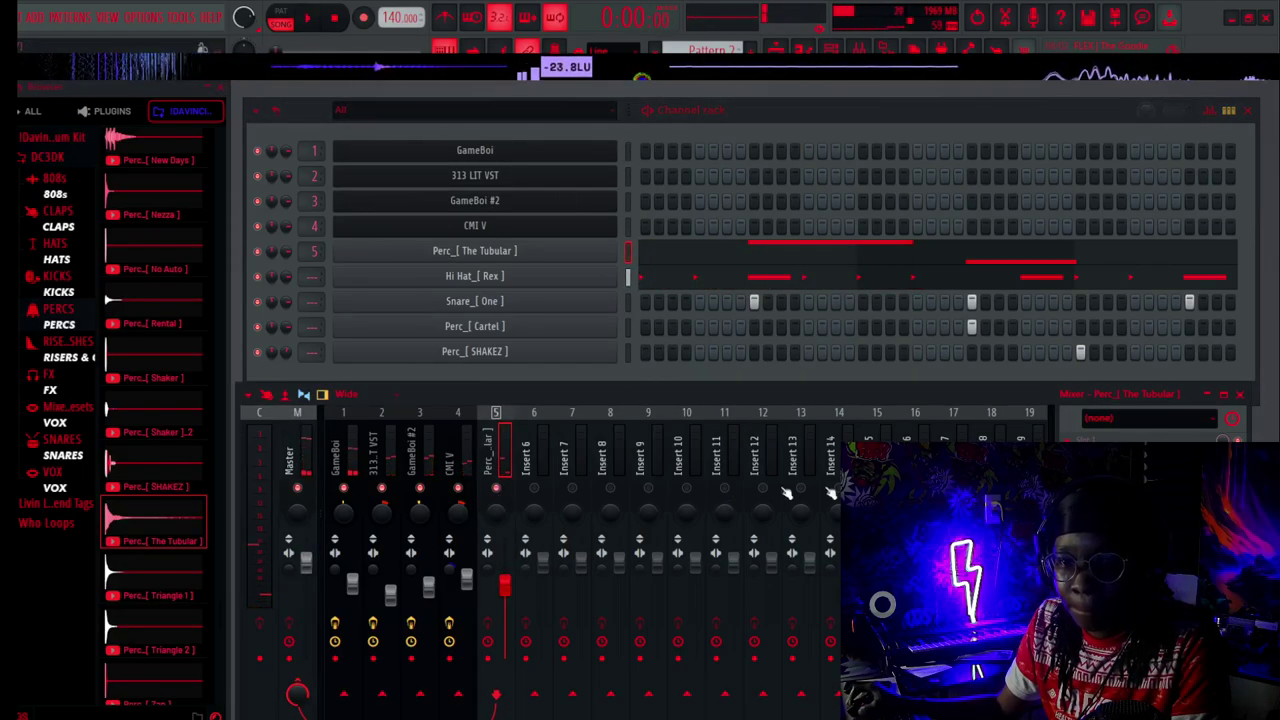
Add Fruity Parametric EQ 2 from the Mixer GoTo plugin folder to the tubular percussion's mixer insert and close its window.
left_click(1150, 418)
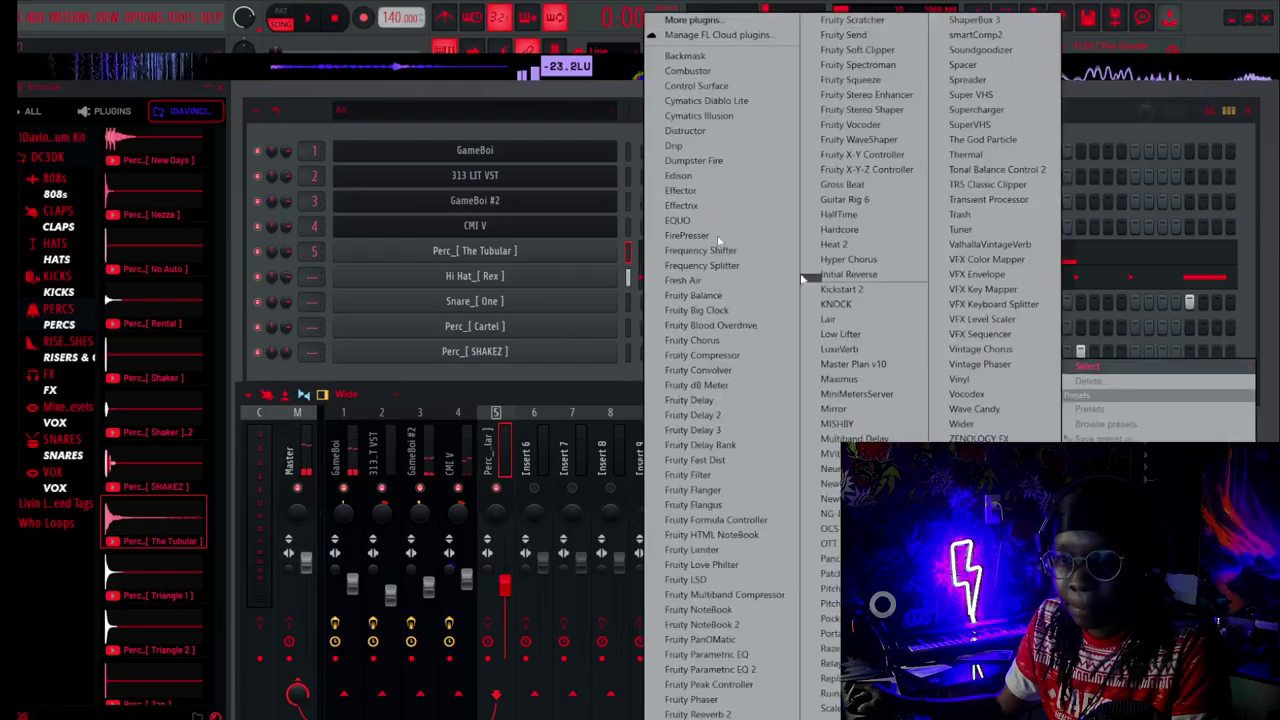
left_click(1277, 289)
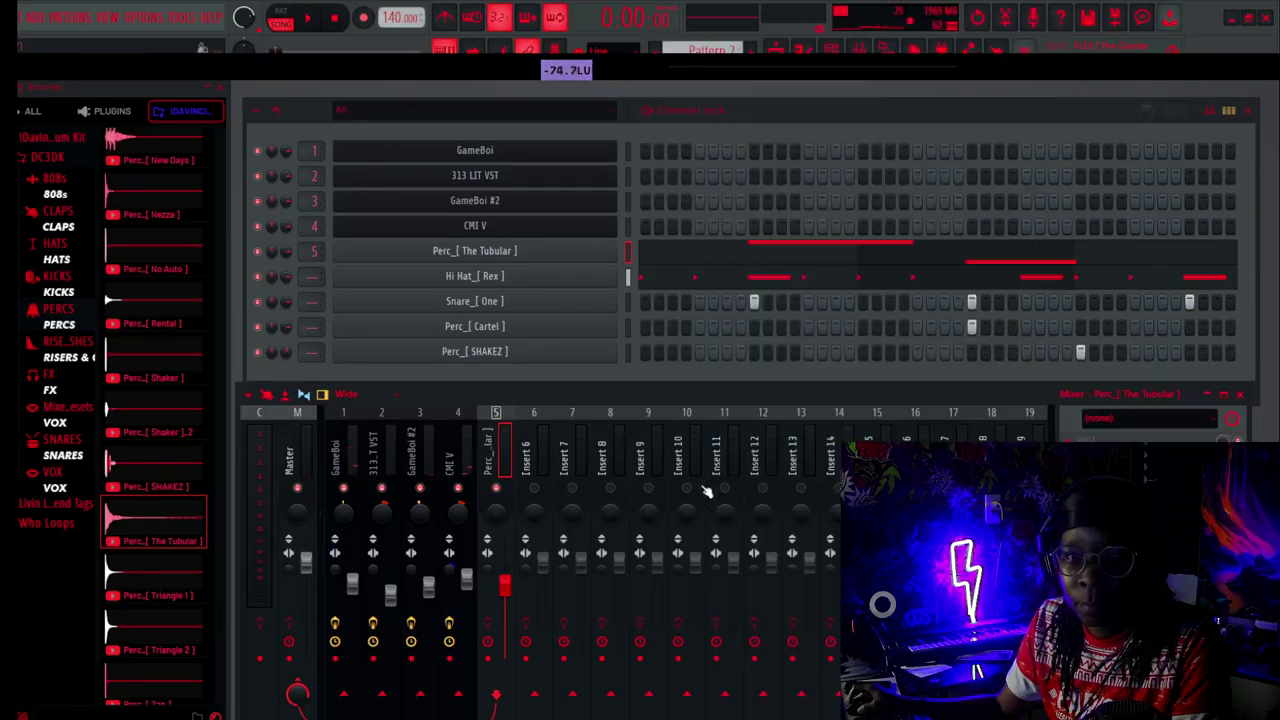
left_click(116, 112)
scroll(137, 312, "down", 1)
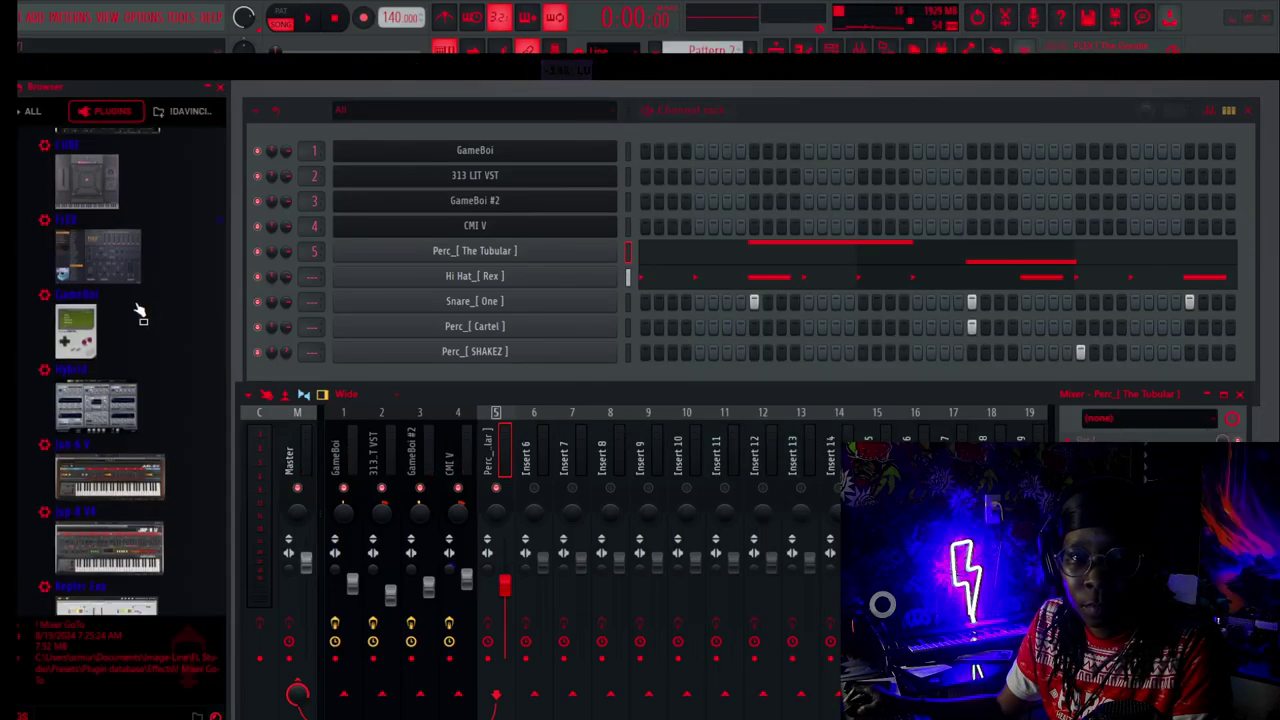
scroll(133, 306, "up", 5)
left_click(55, 178)
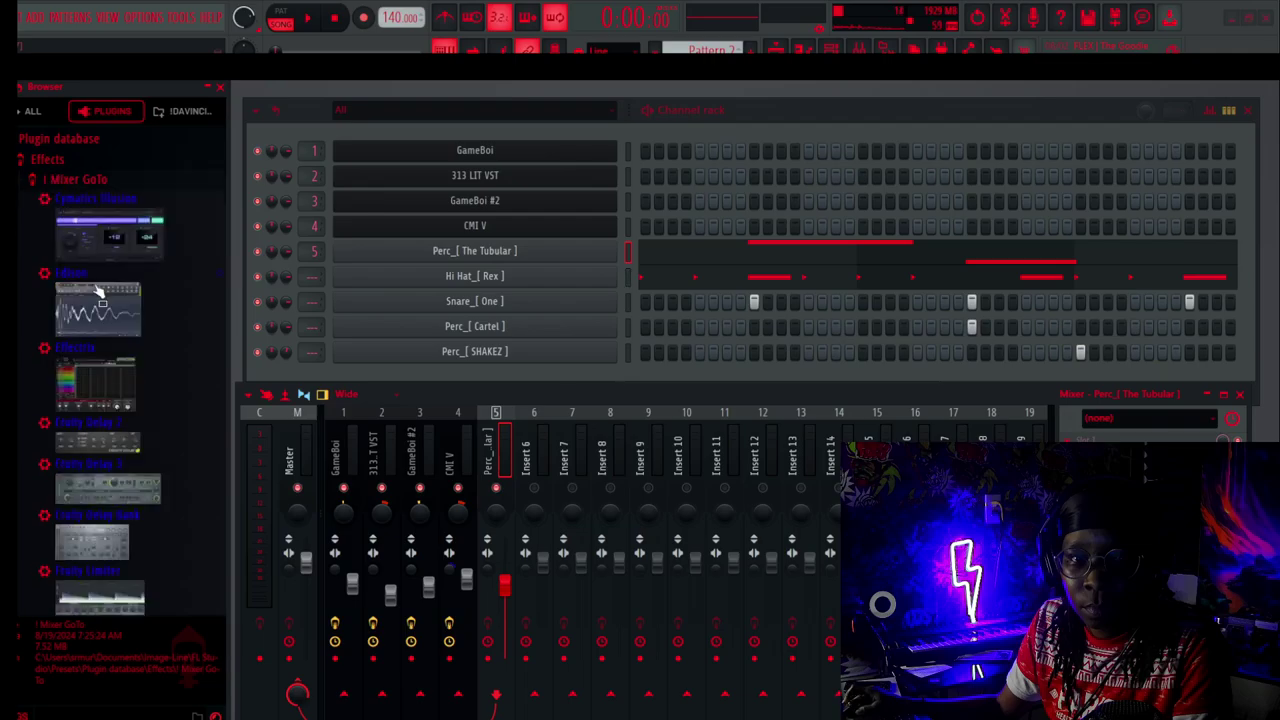
scroll(98, 288, "down", 2)
left_click_drag(110, 413, 1120, 462)
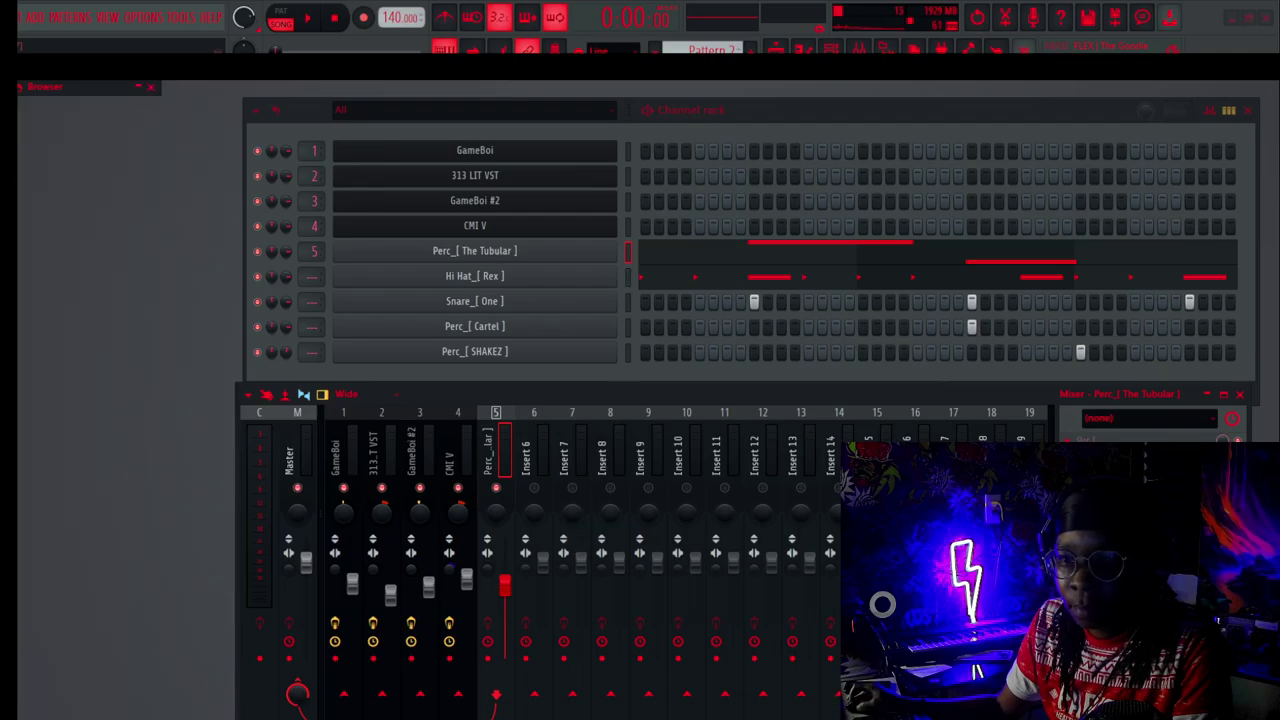
left_click_drag(428, 264, 430, 289)
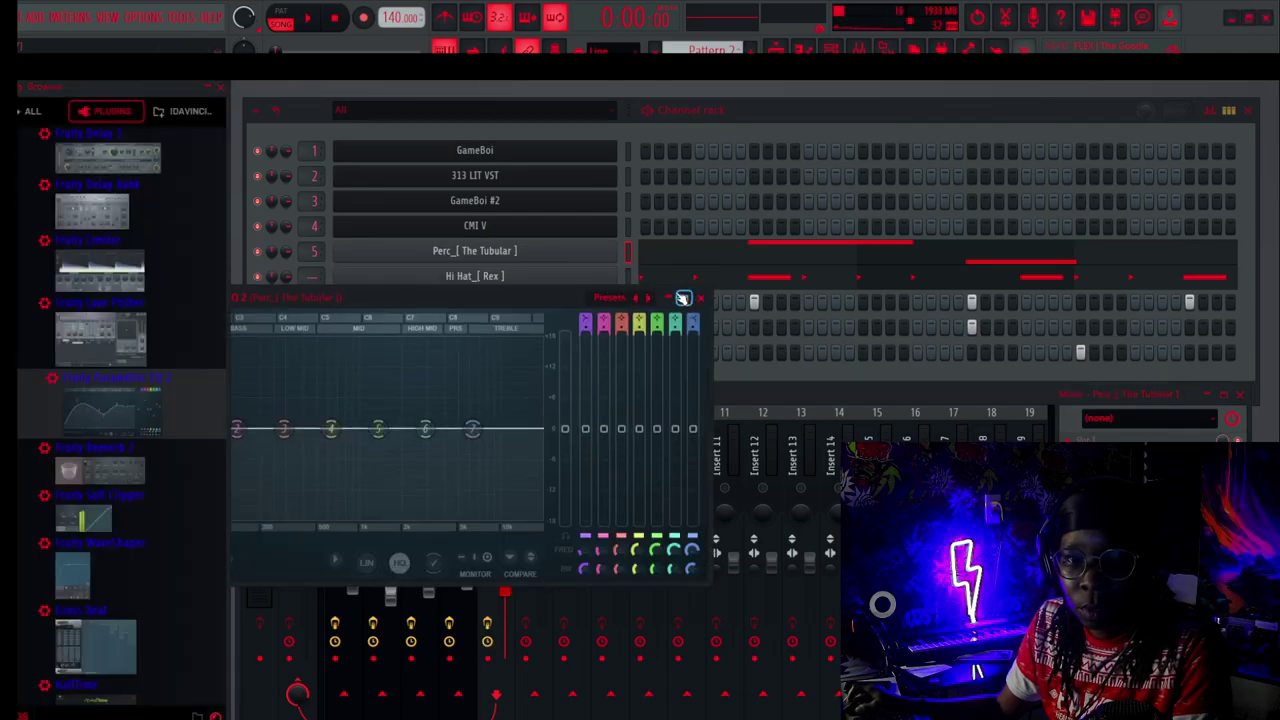
left_click(699, 297)
Add the Portal effect from the Mixer GoTo plugins to the tubular percussion's mixer insert and bring its window fully into view.
scroll(149, 343, "down", 6)
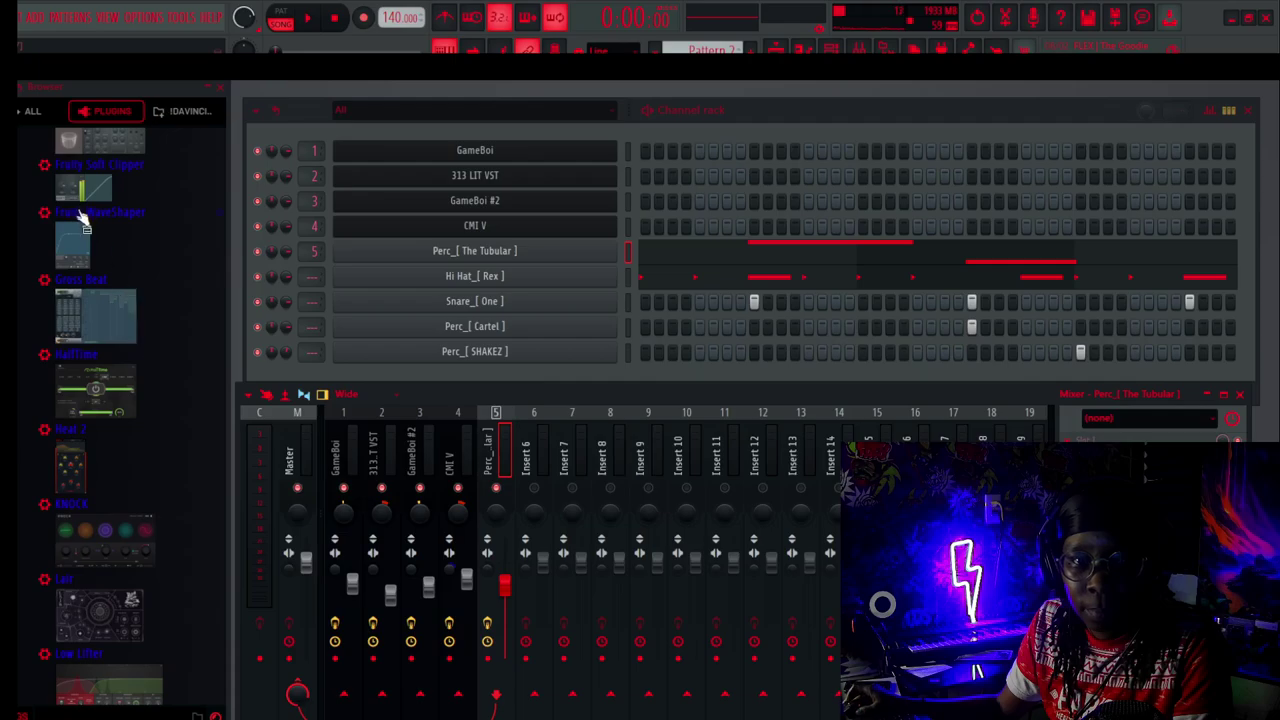
scroll(172, 313, "down", 8)
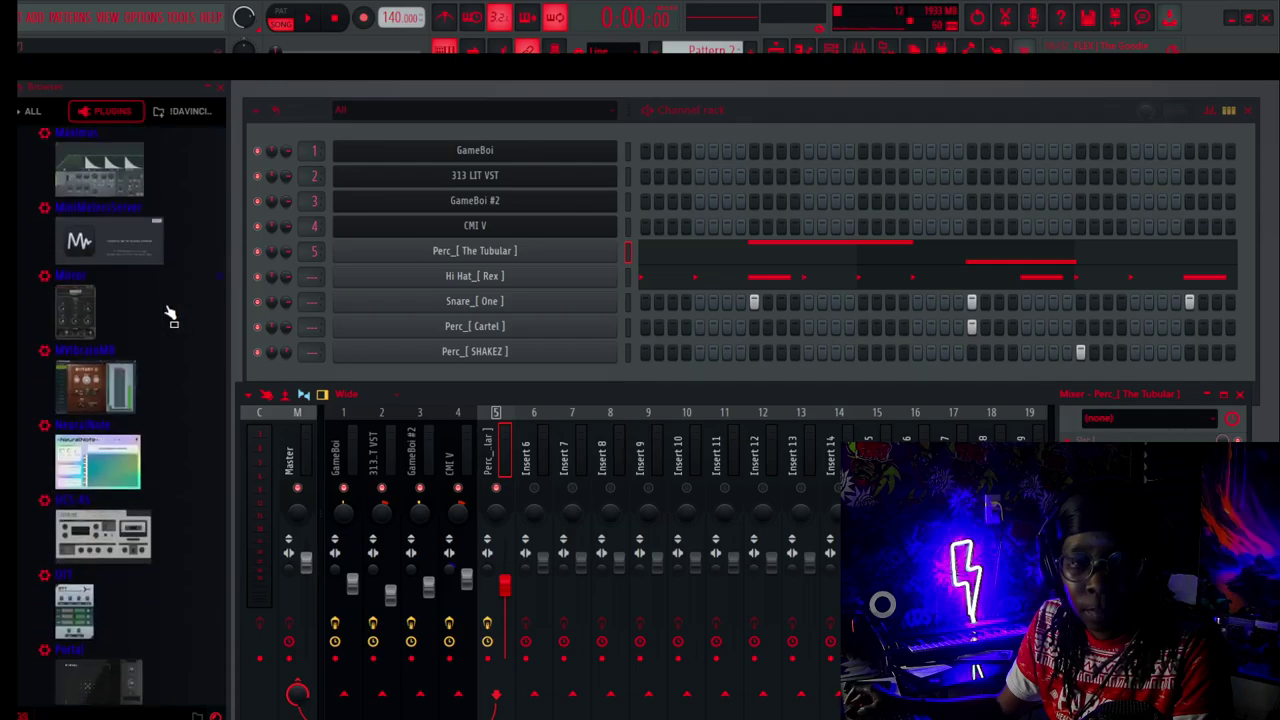
scroll(167, 315, "down", 3)
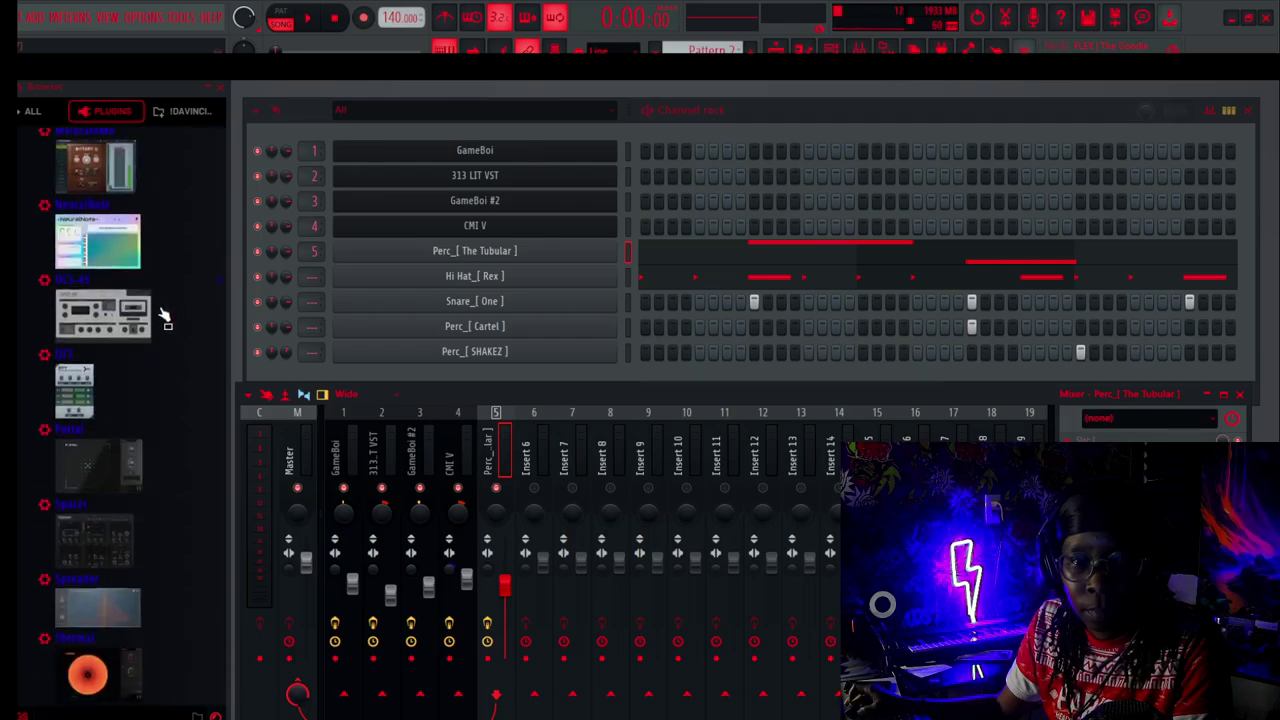
scroll(165, 316, "down", 3)
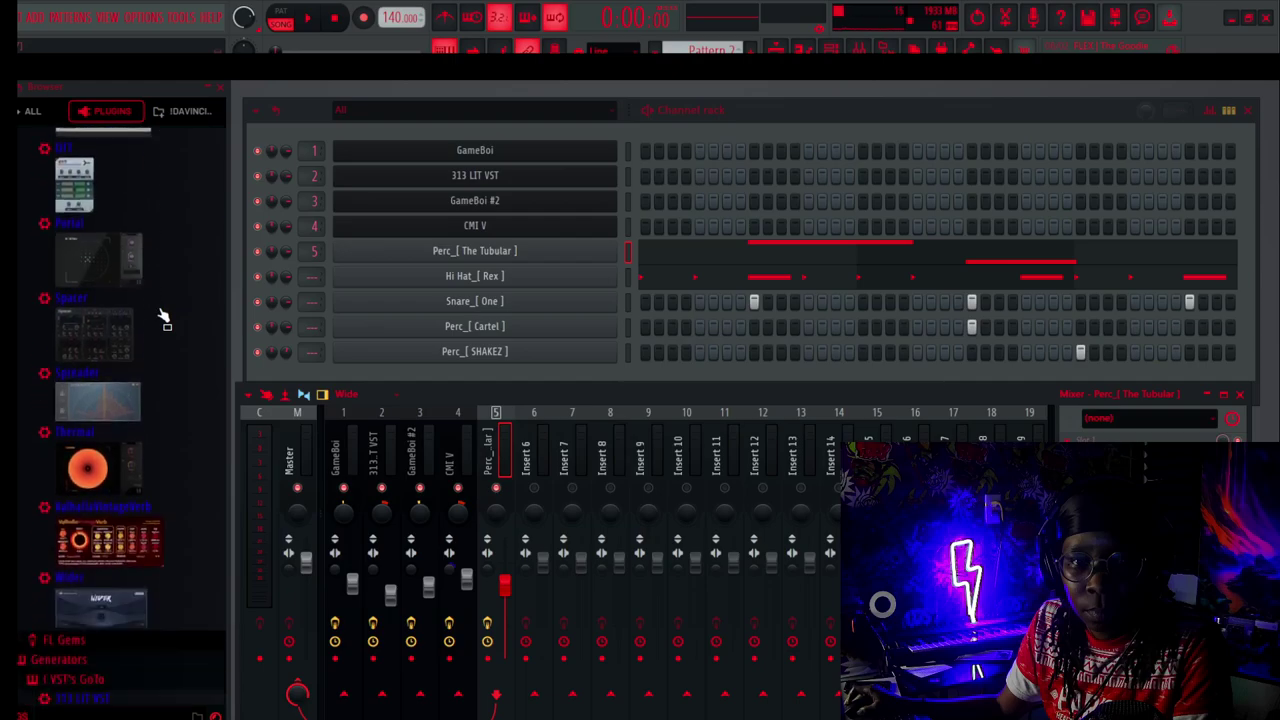
left_click_drag(92, 252, 1145, 460)
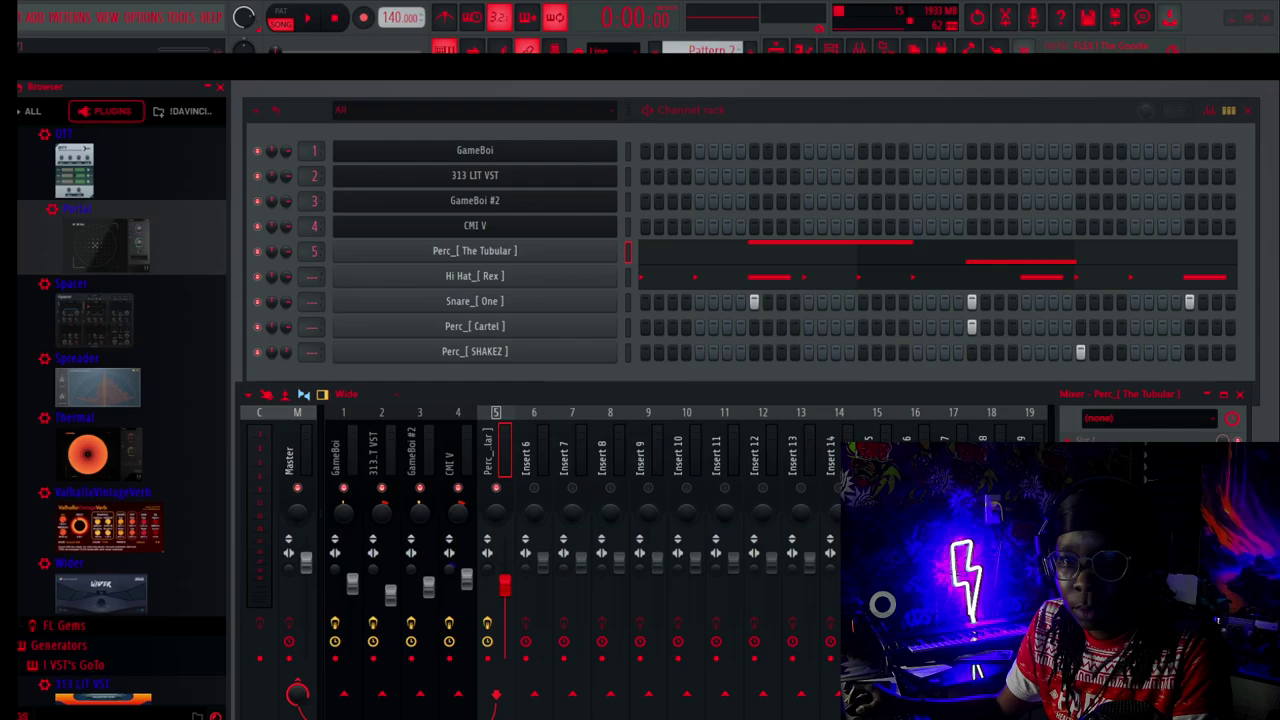
left_click_drag(563, 260, 671, 126)
Browse Portal's presets during playback, checking the GLITCH category and settling on GUITAR & KEYS.
key("space")
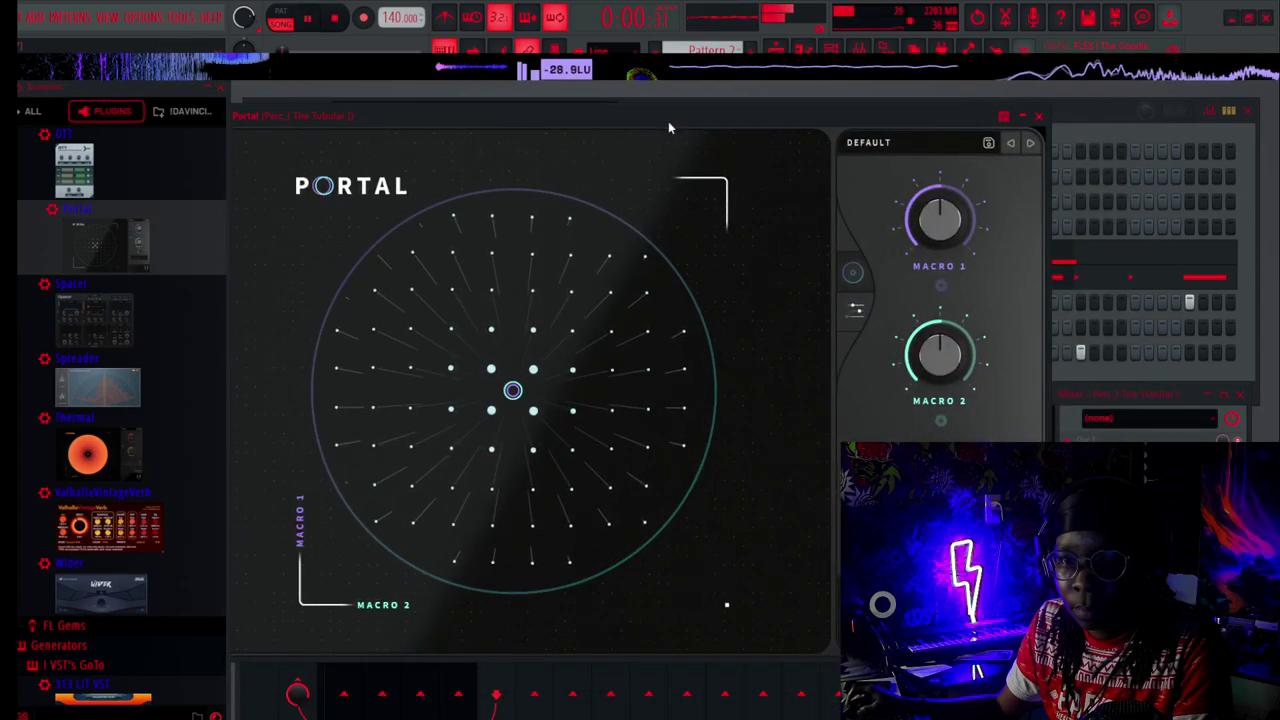
left_click(866, 143)
left_click_drag(450, 122, 524, 101)
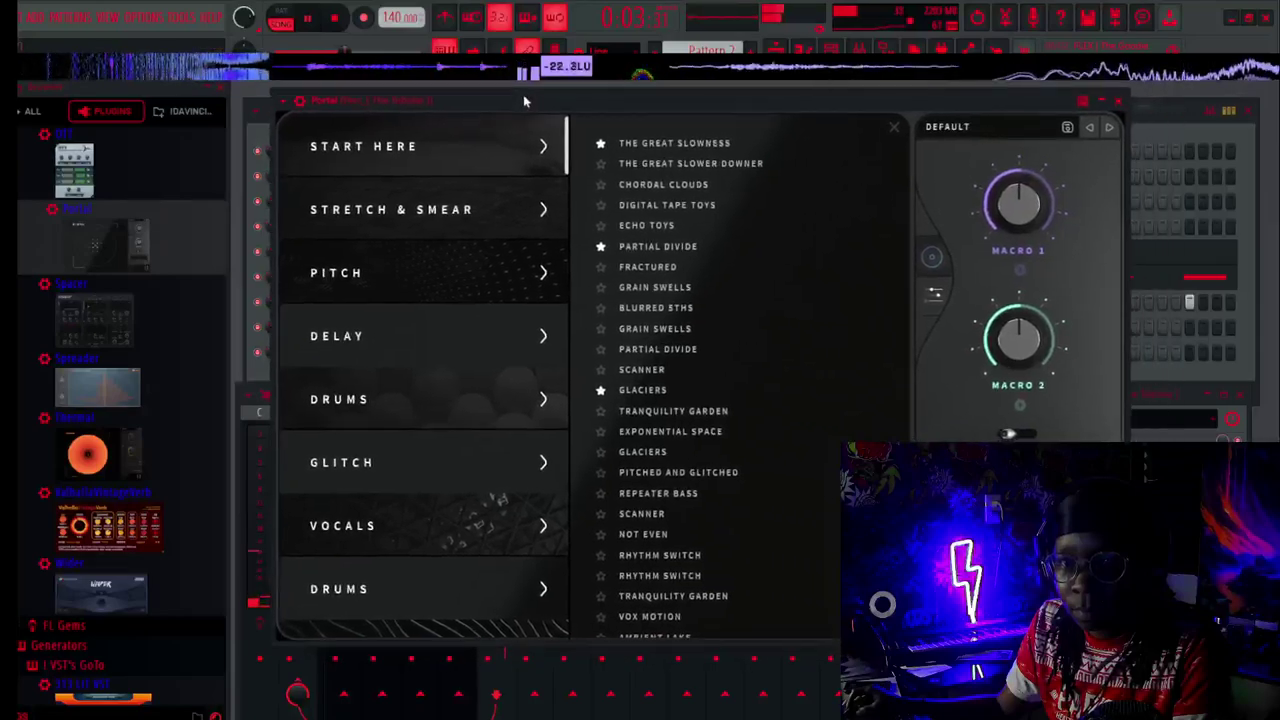
left_click(392, 474)
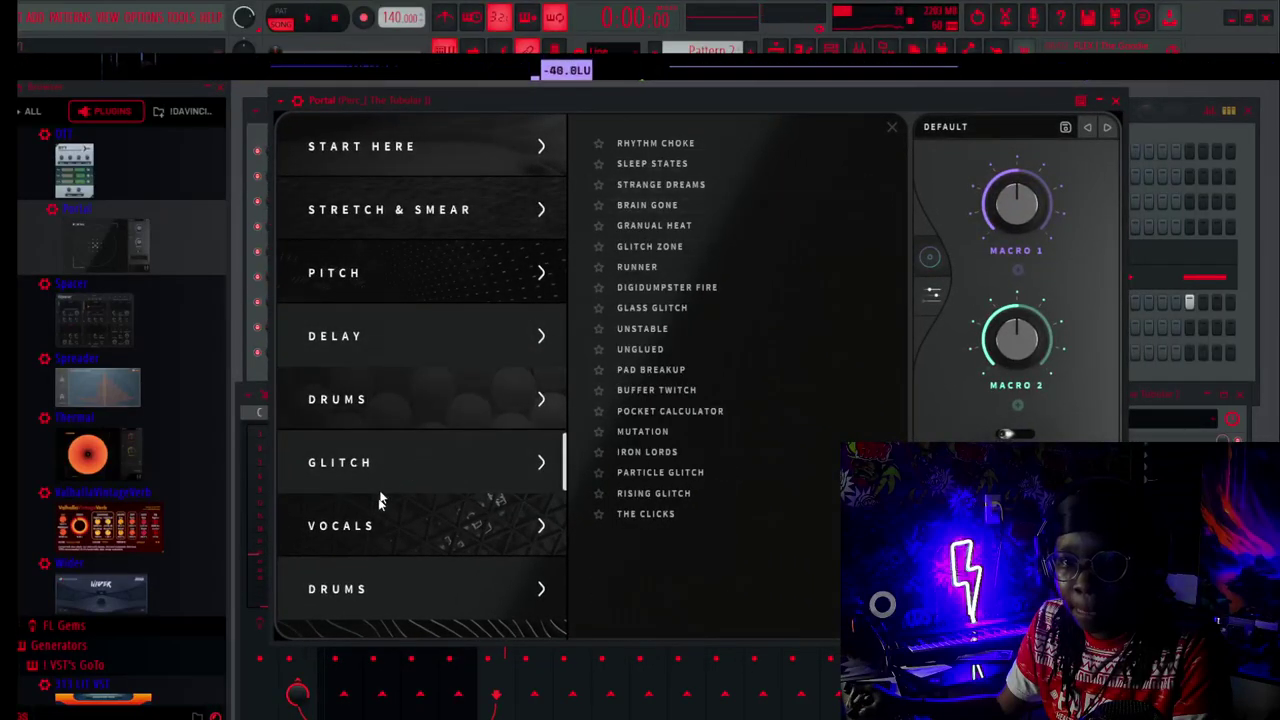
scroll(390, 520, "down", 5)
left_click(400, 614)
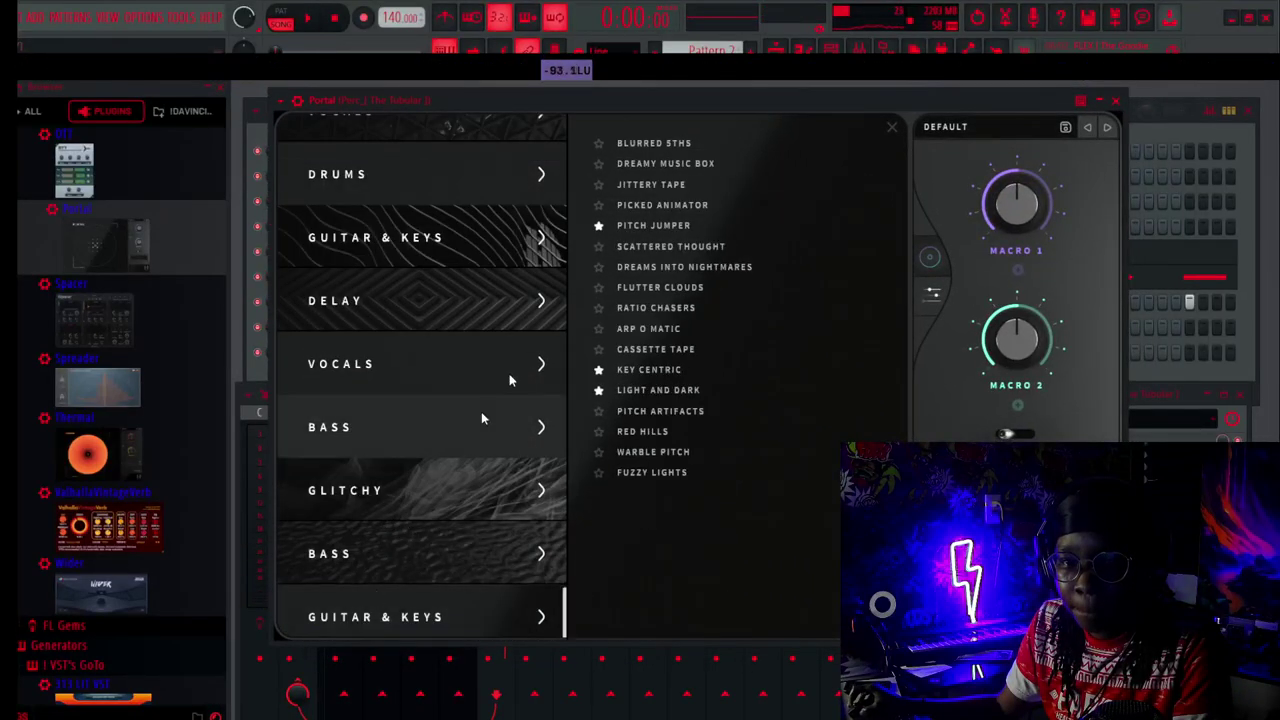
Audition Portal's BLURRED 5THS preset, load PITCH JUMPER, and replay the beat from the start.
left_click(627, 143)
key("space")
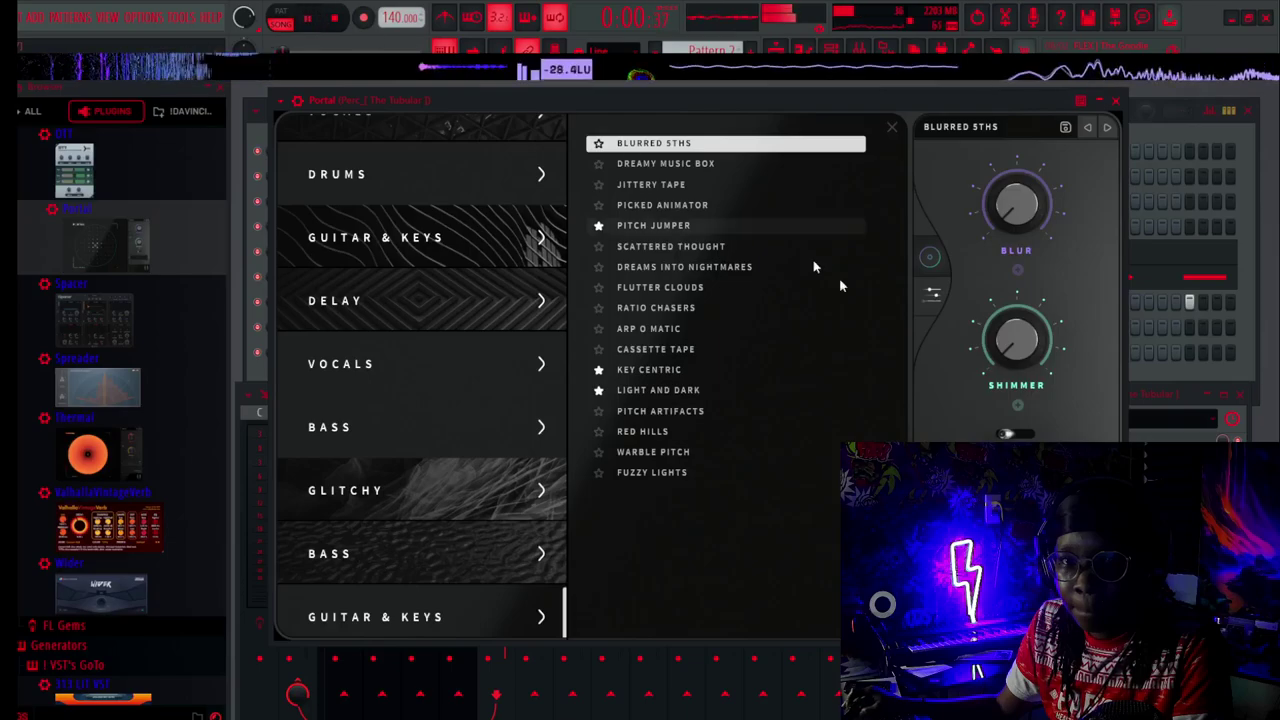
left_click(649, 226)
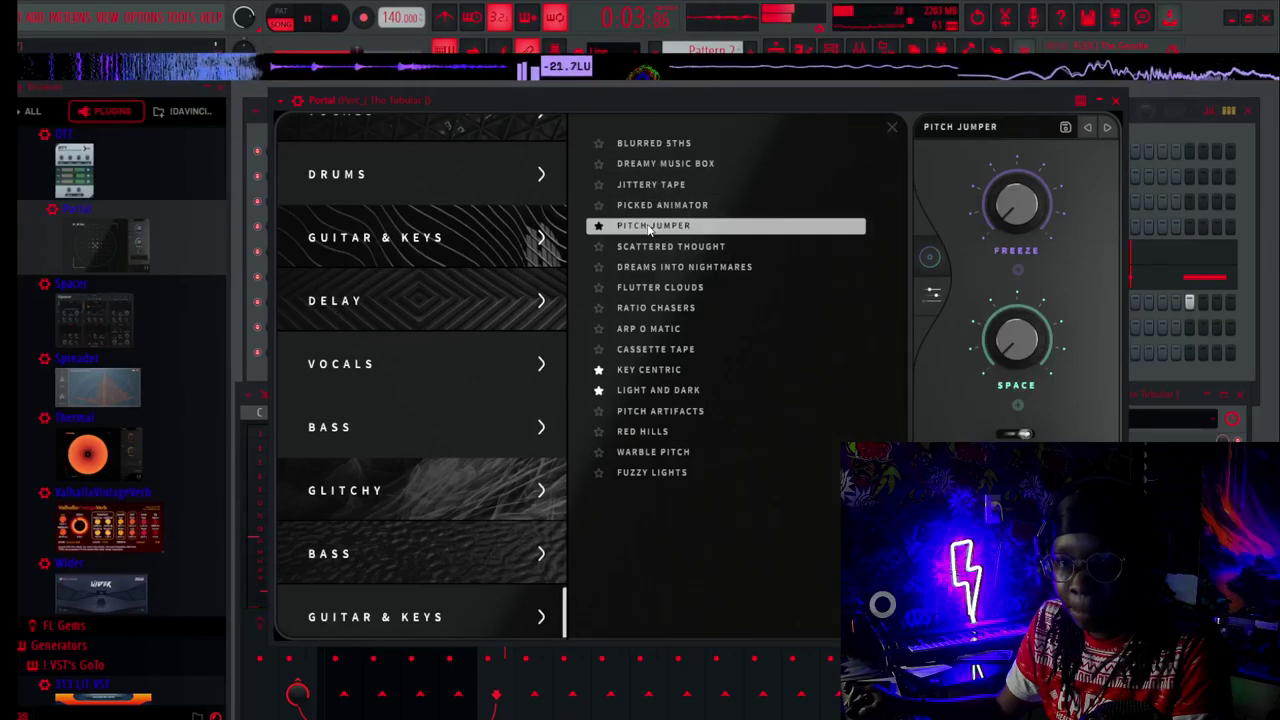
left_click(308, 22)
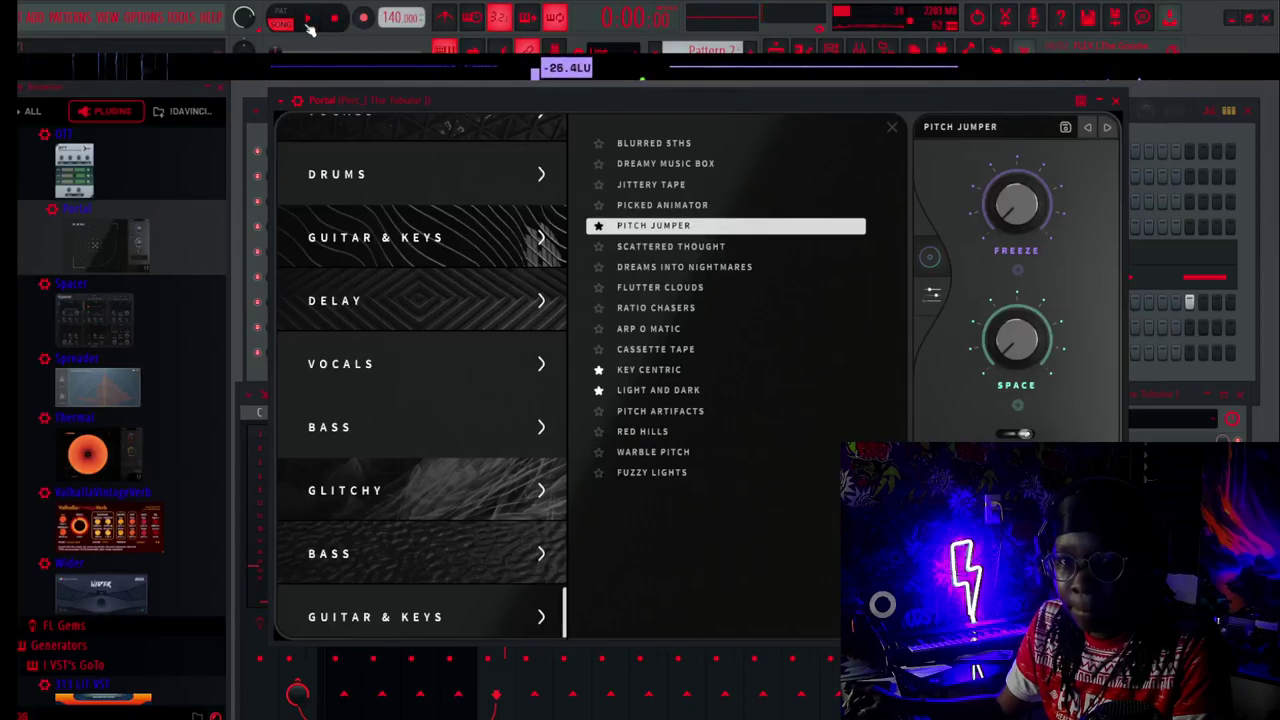
mouse_move(333, 47)
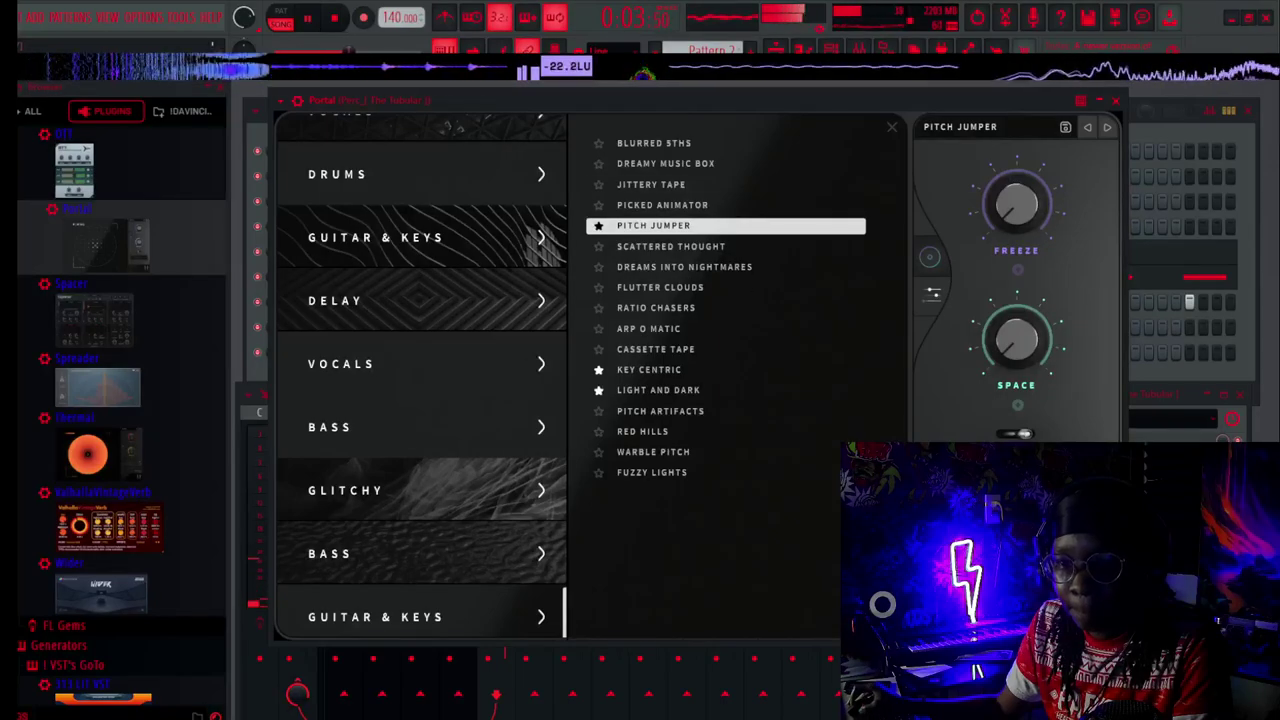
Adjust the PITCH JUMPER preset on Portal's XY pad against playback, ending with medium FREEZE and low SPACE.
left_click(930, 264)
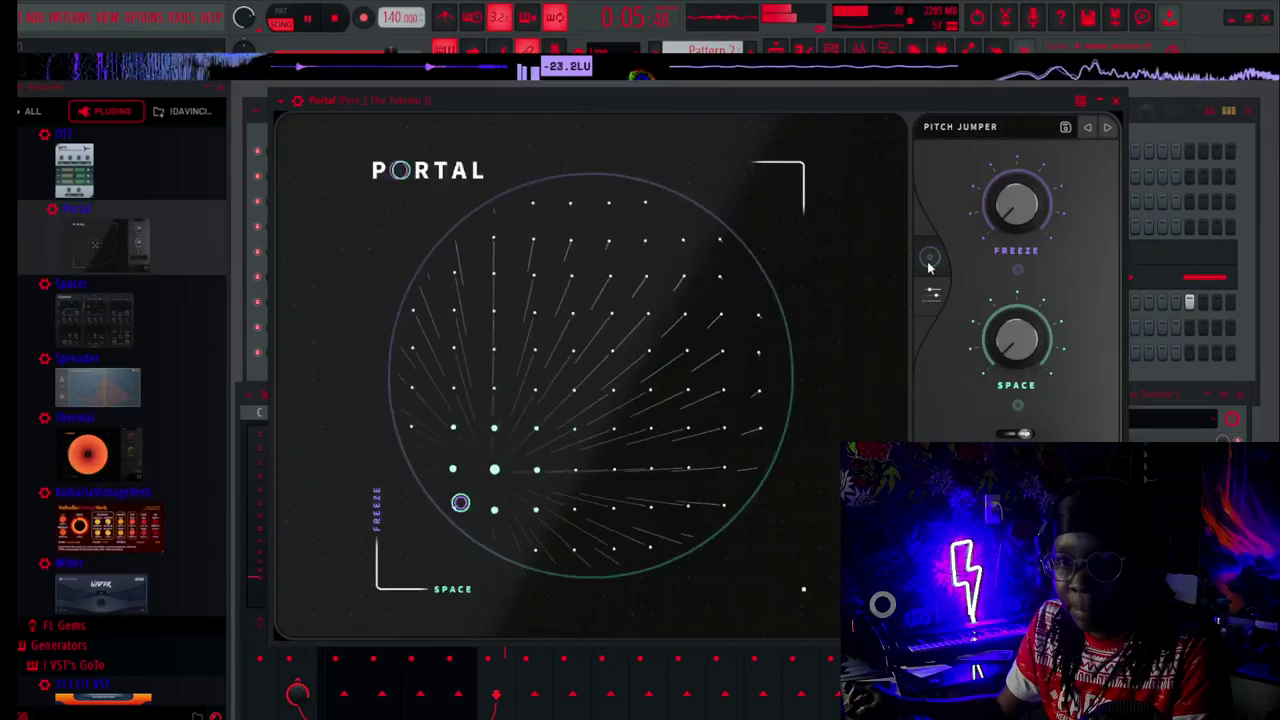
left_click_drag(457, 509, 694, 338)
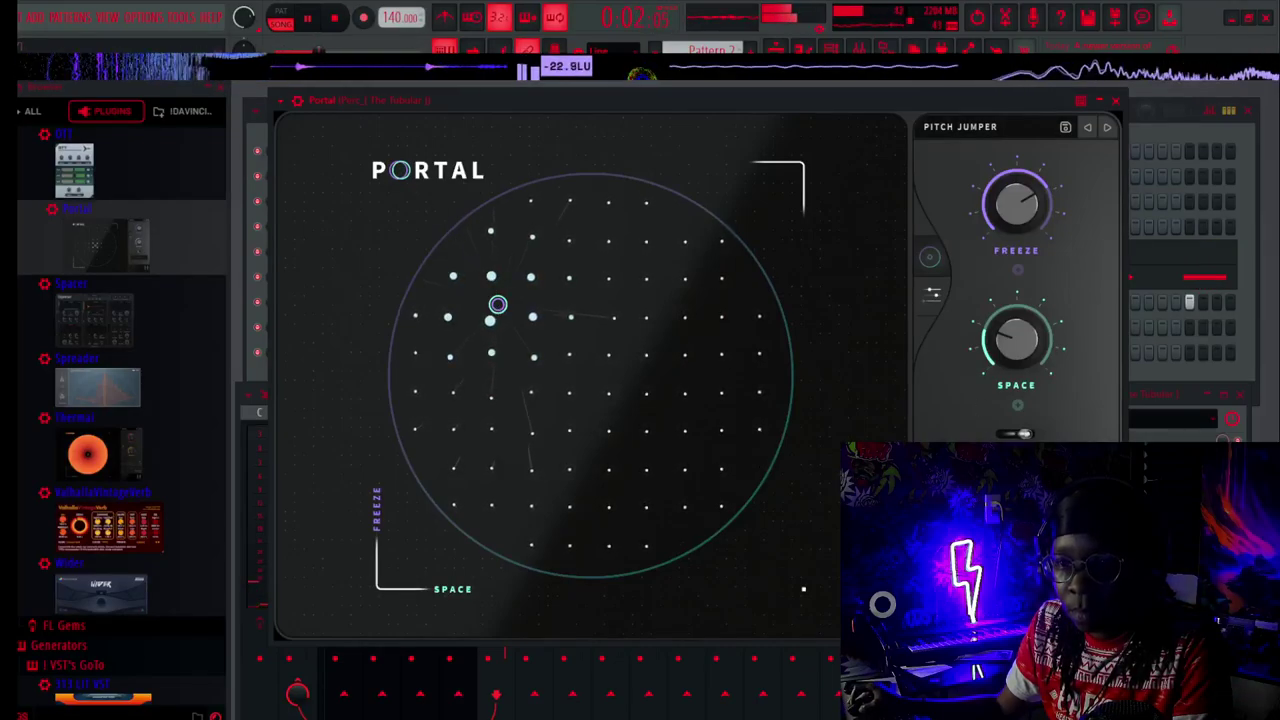
left_click_drag(490, 315, 436, 323)
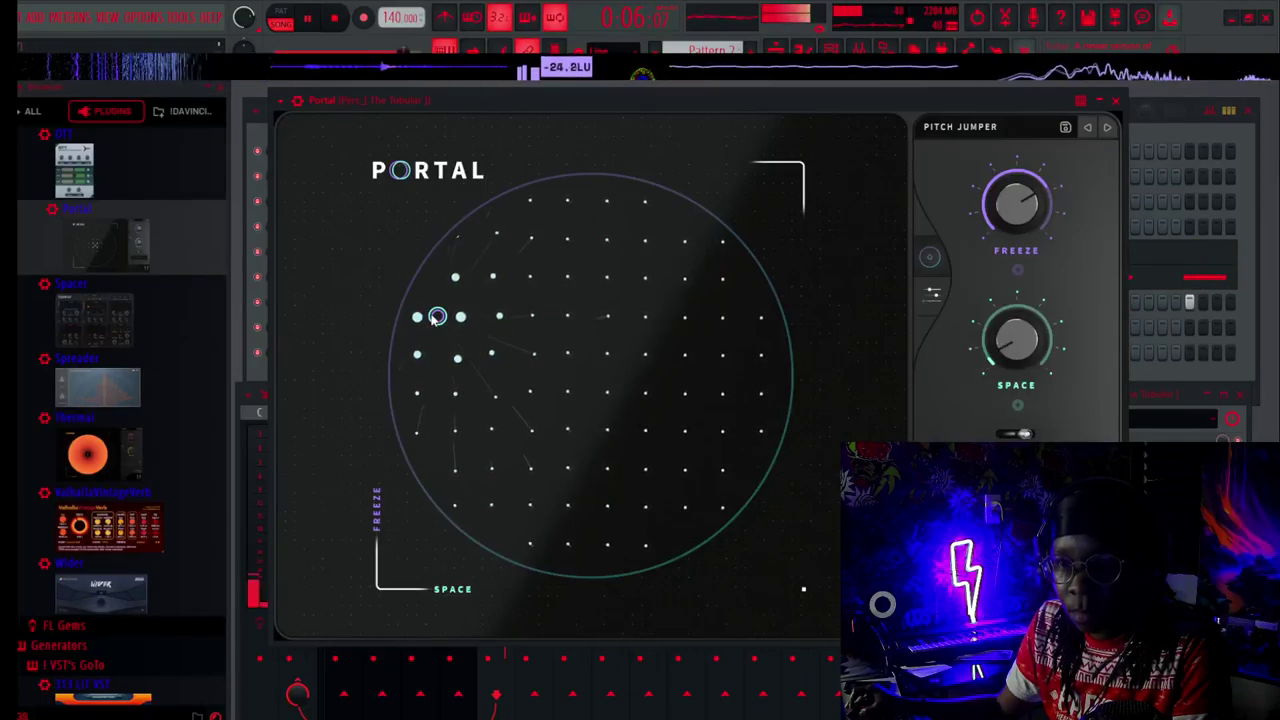
left_click_drag(437, 317, 443, 363)
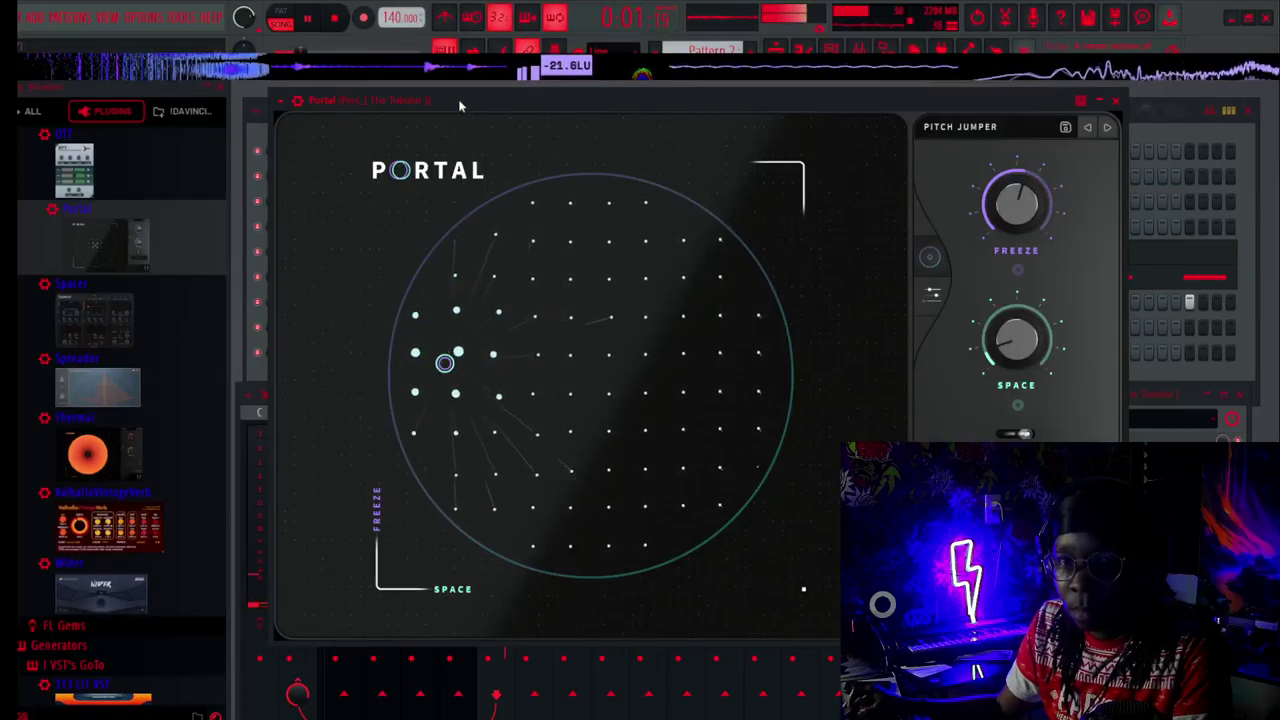
Mute the Hi Hat_[ Rex ] channel, moving the Portal window aside and back again.
left_click_drag(460, 105, 467, 399)
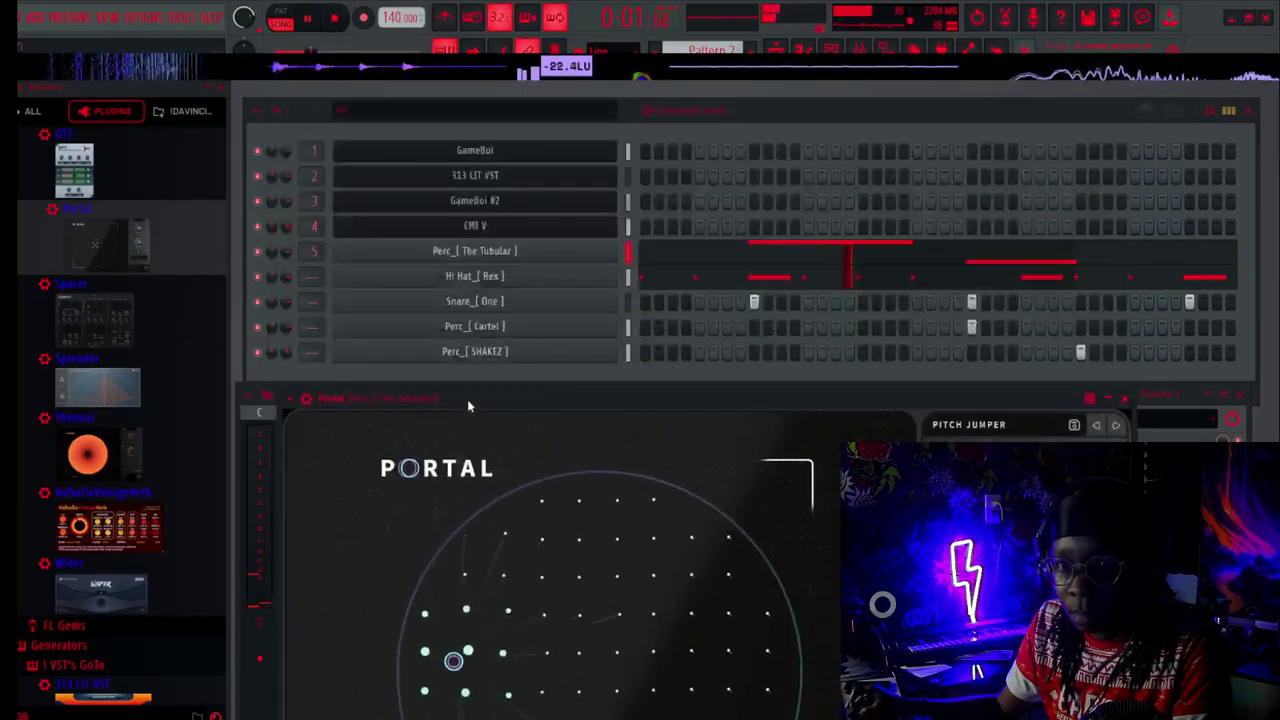
left_click(258, 277)
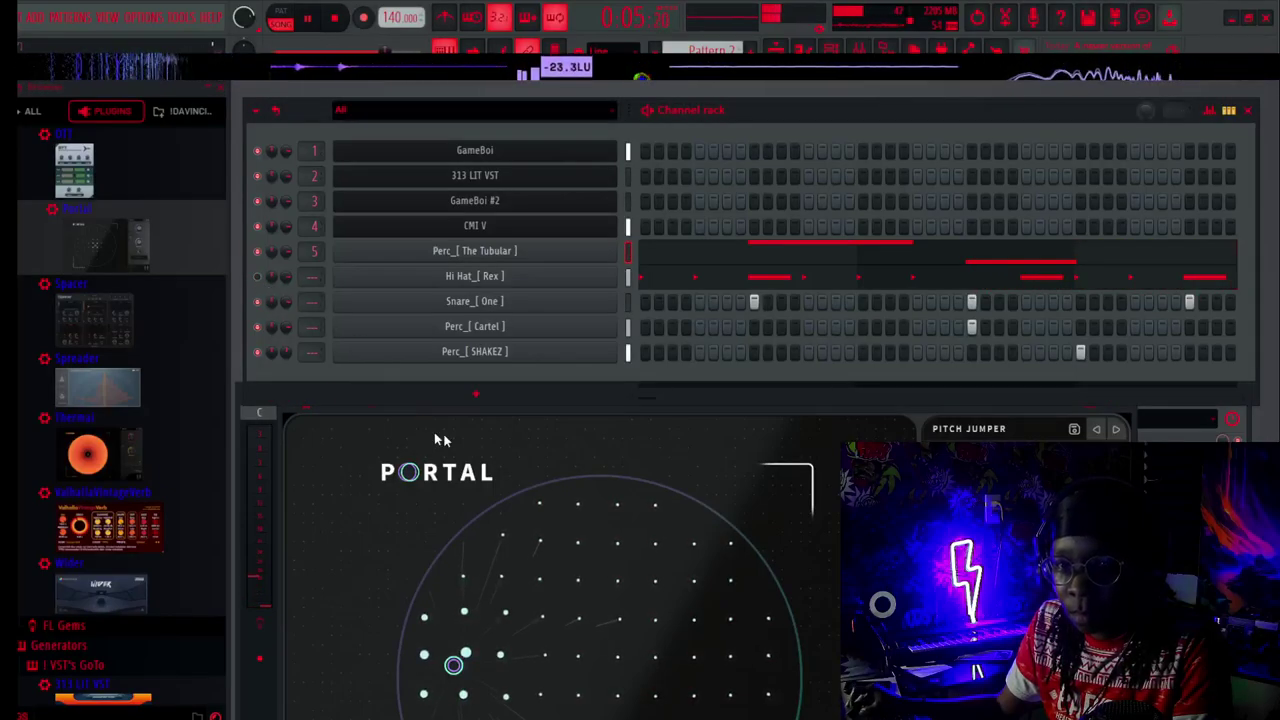
left_click_drag(817, 409, 818, 153)
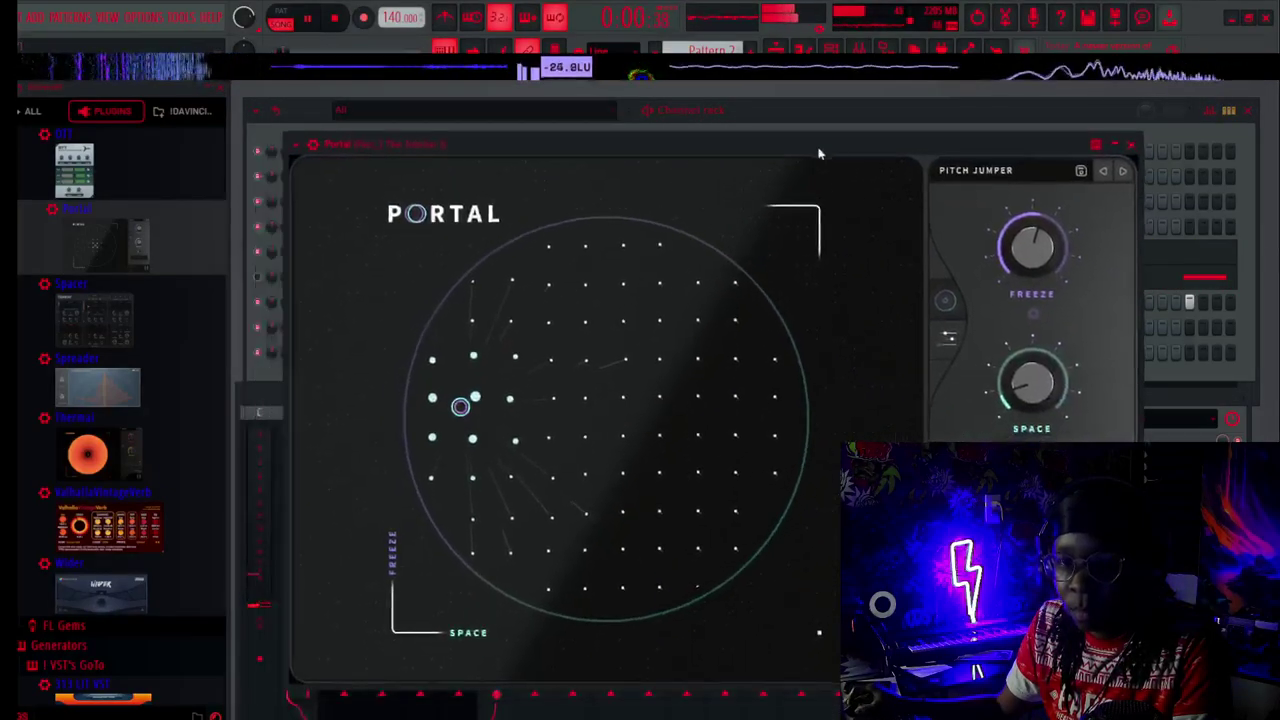
Load the KEY CENTRIC preset from Portal's GUITAR & KEYS category and return to the XY pad.
left_click(1000, 173)
key("space")
left_click(664, 413)
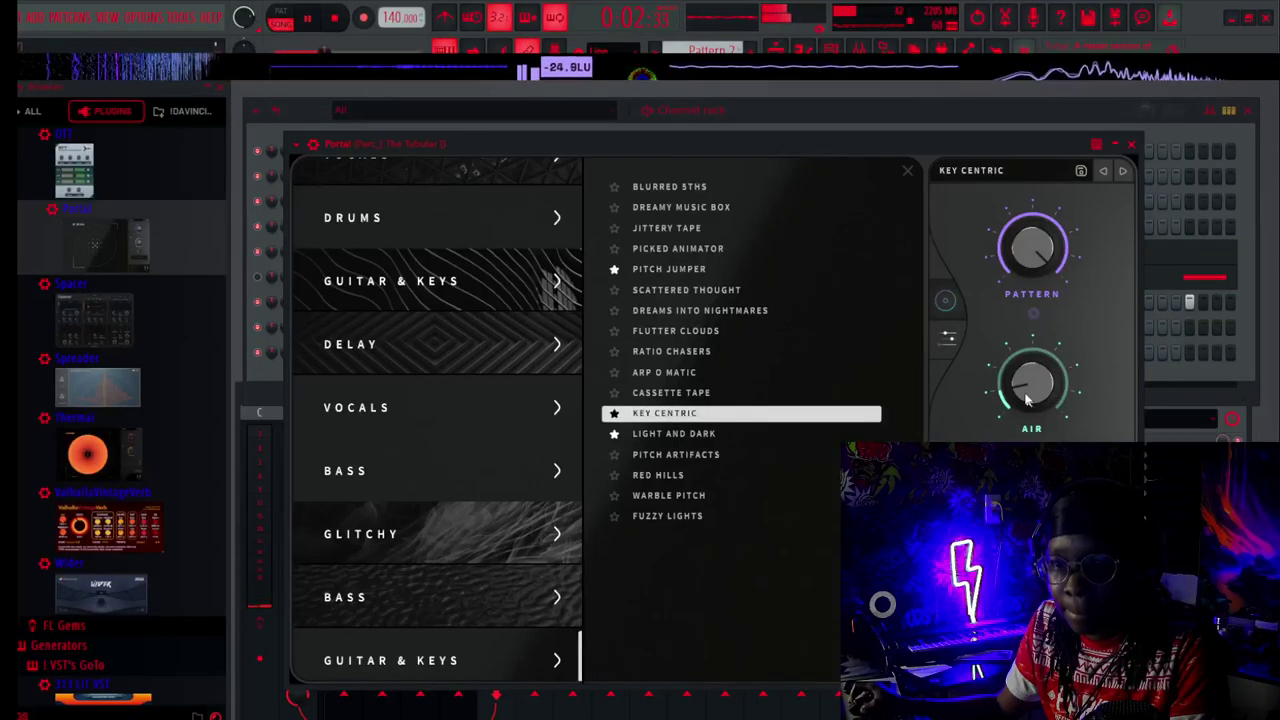
left_click(942, 302)
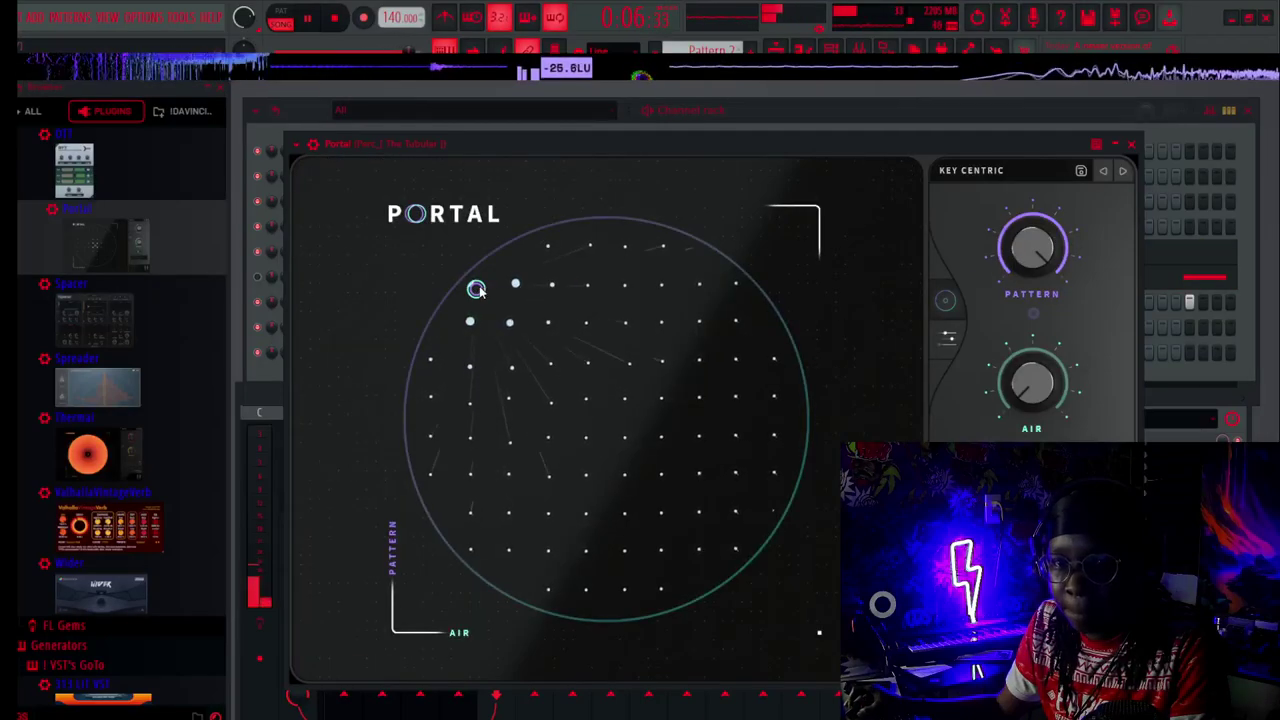
Shape KEY CENTRIC on Portal's XY pad during playback to high PATTERN and low AIR, and close the plugin window.
left_click_drag(476, 289, 484, 411)
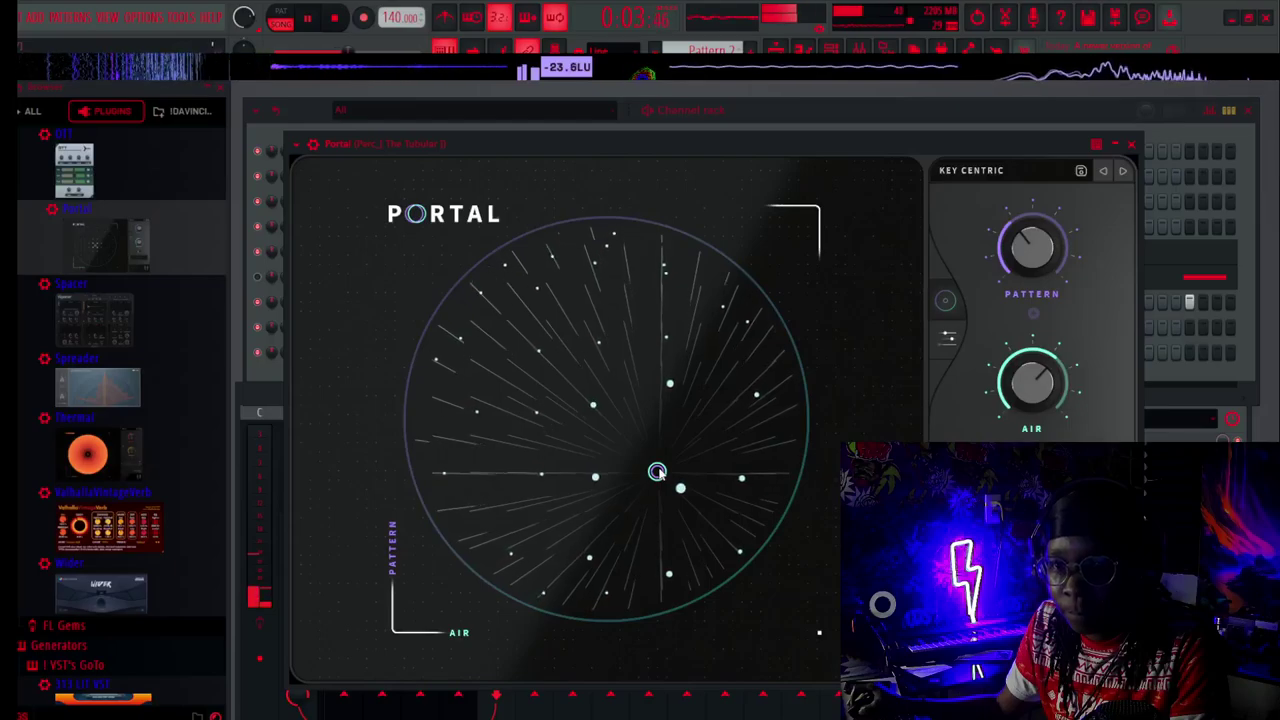
left_click_drag(658, 477, 538, 491)
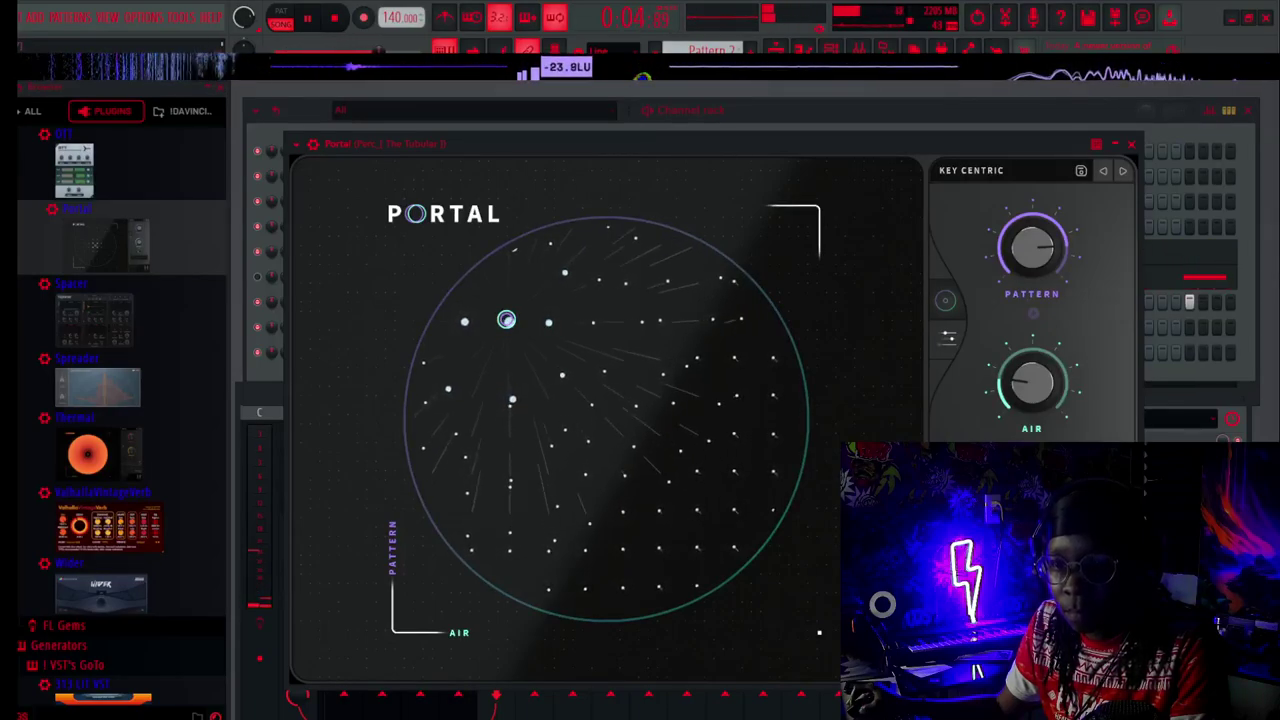
left_click(1131, 145)
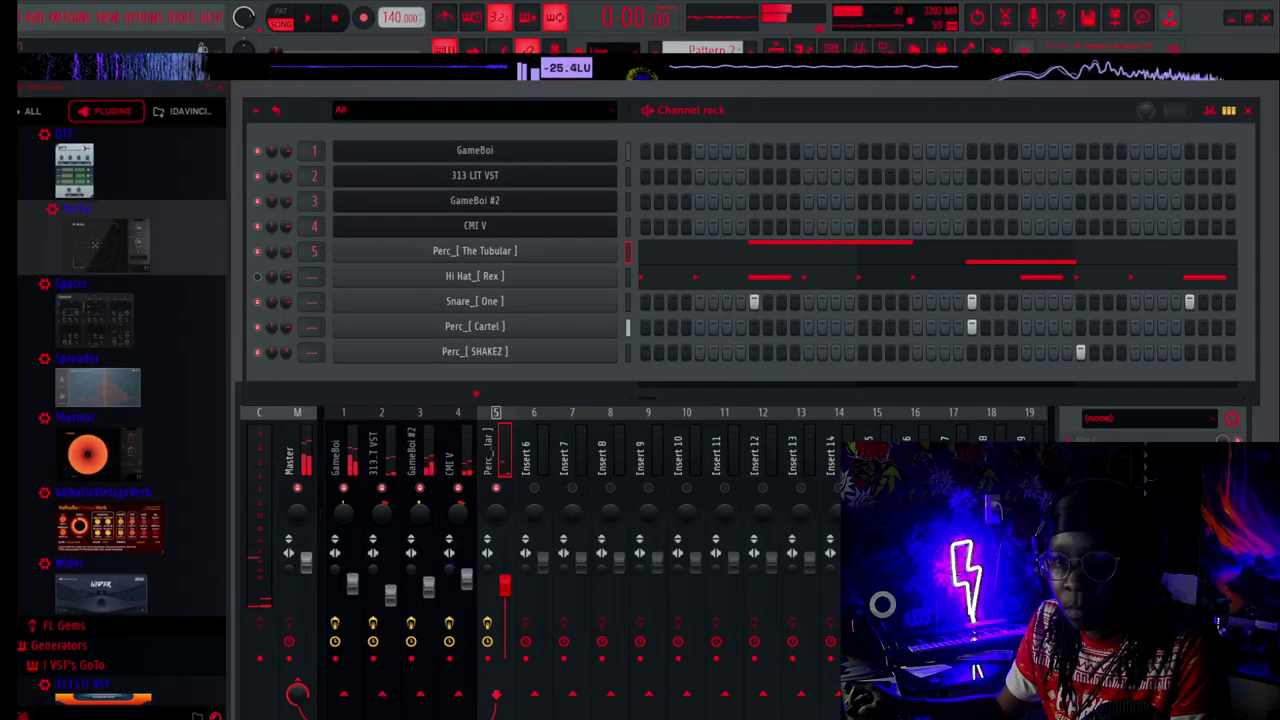
Load the OCS-45 cassette effect onto the Perc_[ The Tubular ] mixer track, reposition its window and start playback.
scroll(110, 360, "down", 5)
scroll(140, 420, "up", 8)
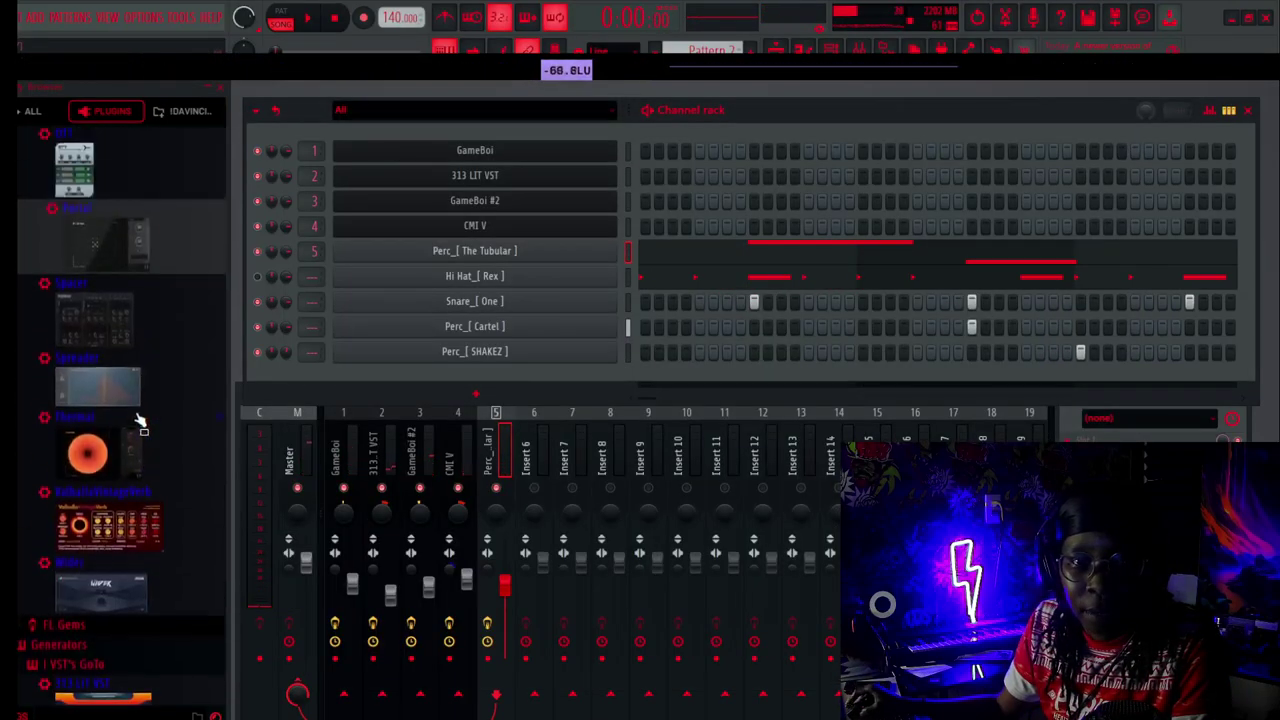
scroll(138, 422, "up", 3)
left_click_drag(138, 422, 998, 420)
left_click_drag(1082, 432, 1100, 440)
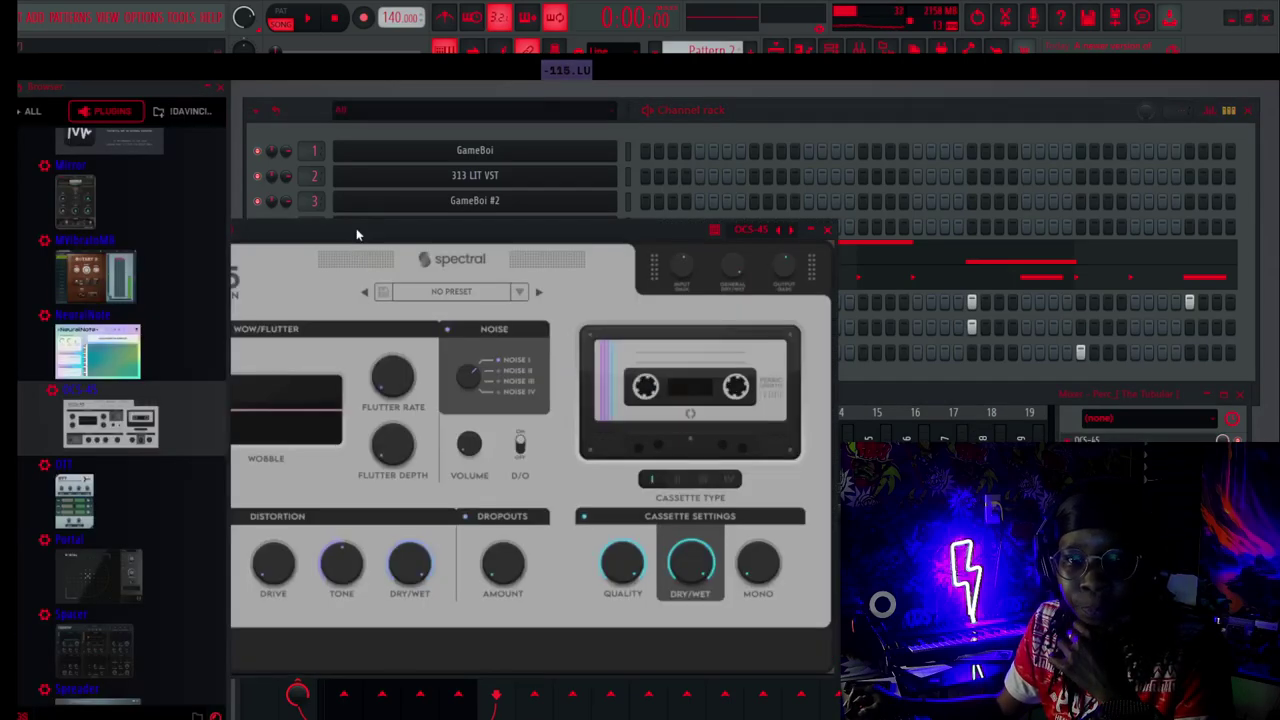
left_click_drag(356, 234, 521, 196)
left_click(314, 19)
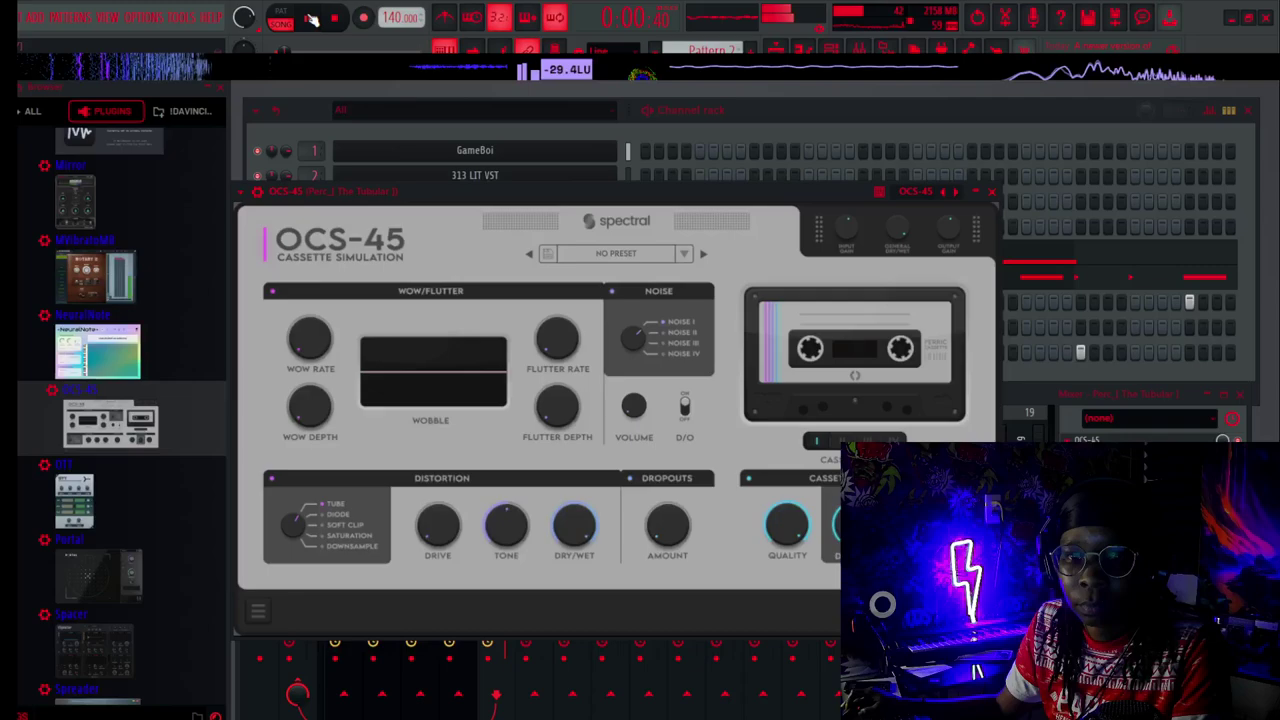
Audition the OCS-45 tape presets up to 05 [TAPE] SUBTLE MOVEMENT during playback, switching the noise type to NOISE IV along the way.
left_click(703, 255)
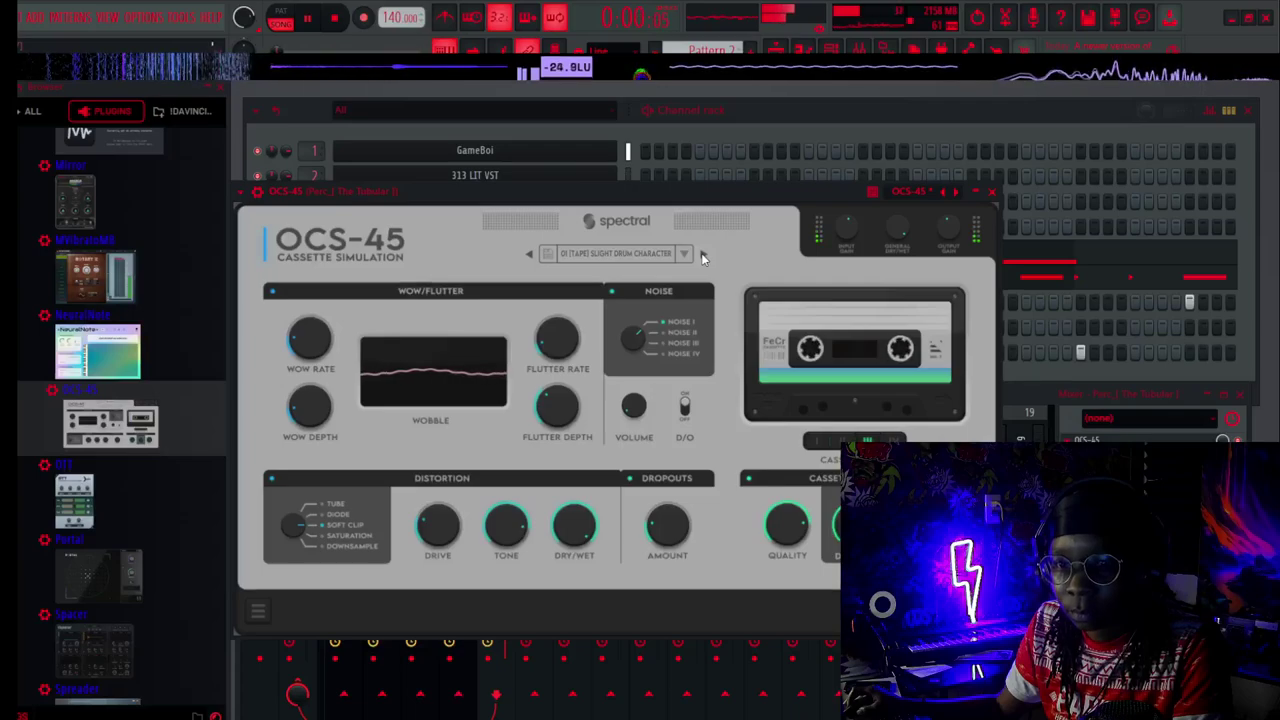
left_click(703, 255)
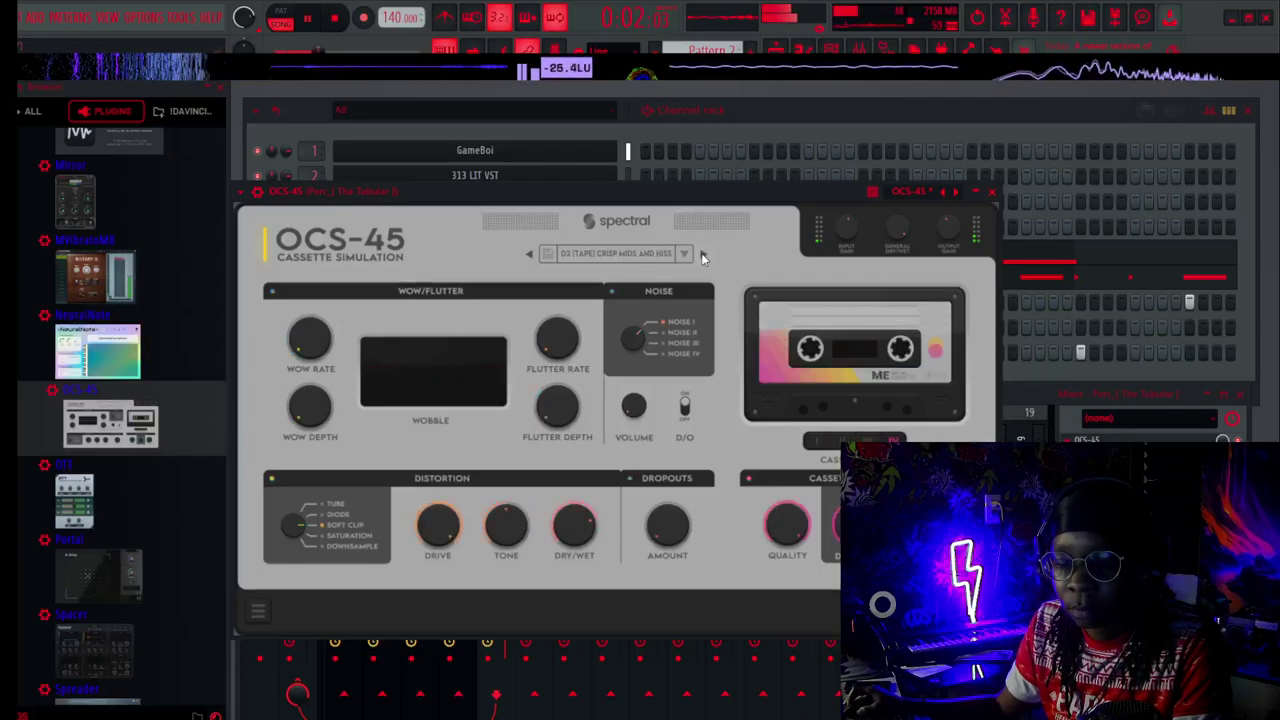
left_click(702, 256)
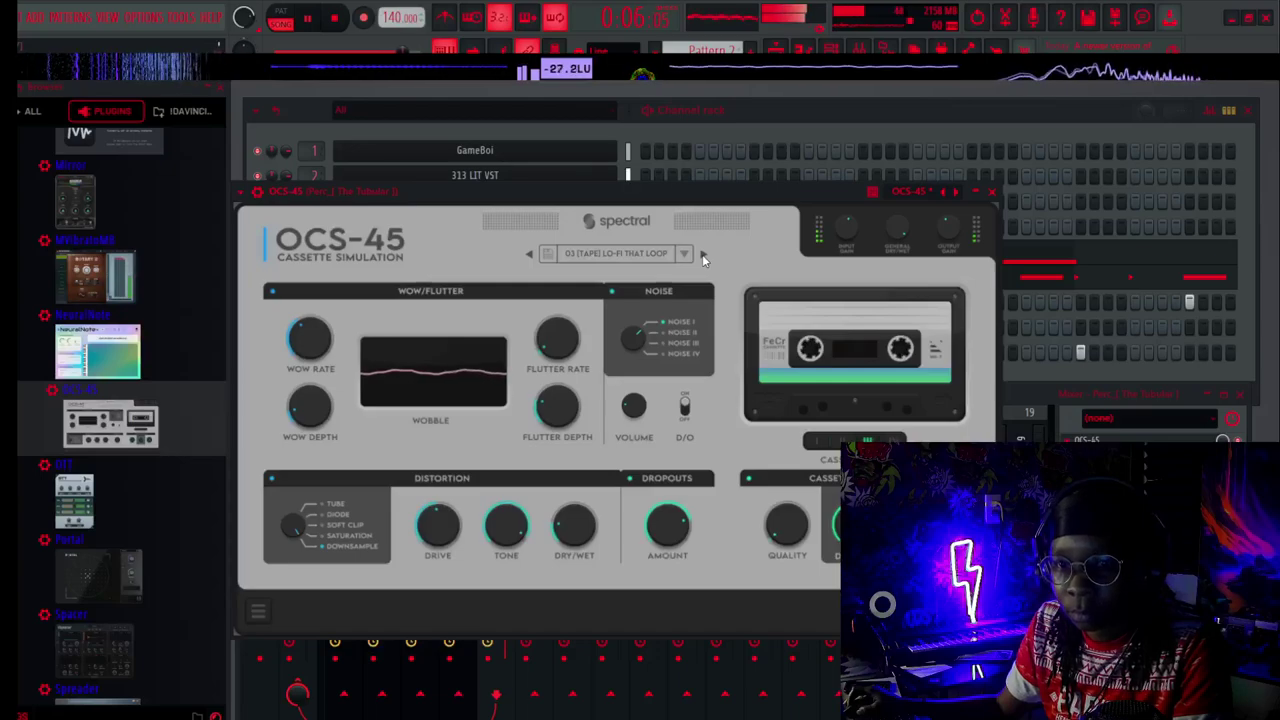
left_click(702, 254)
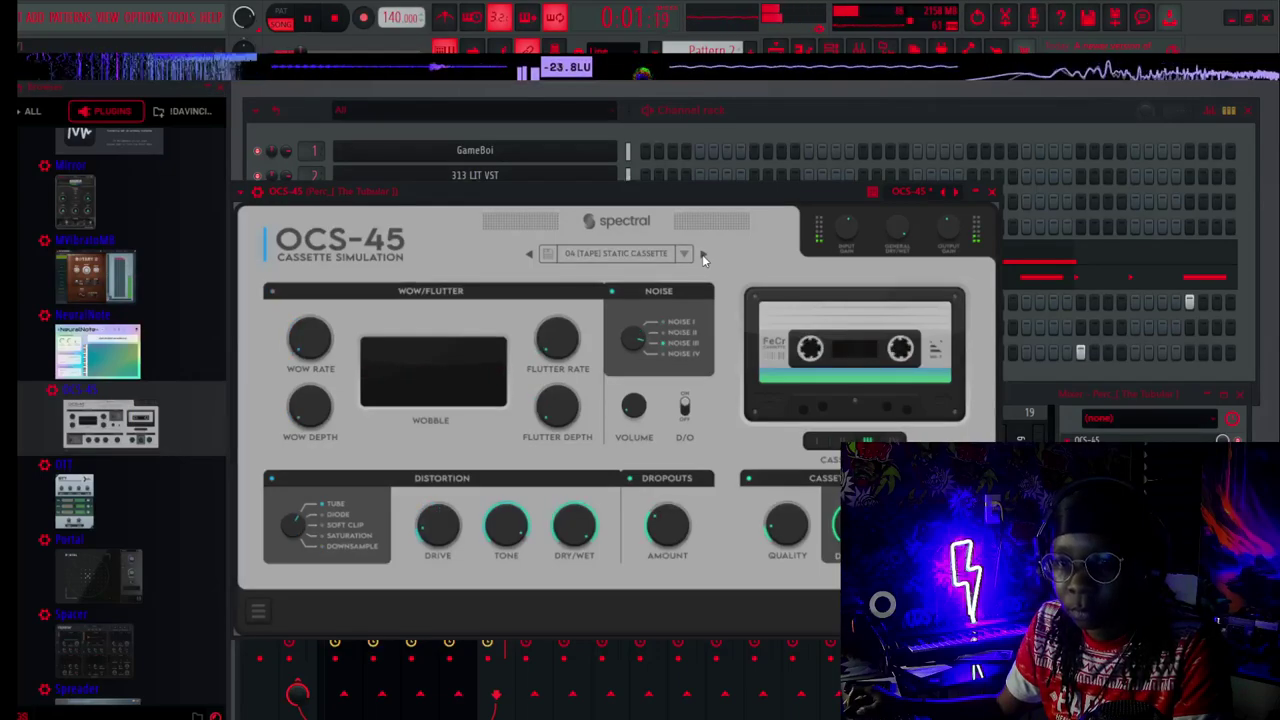
left_click(660, 355)
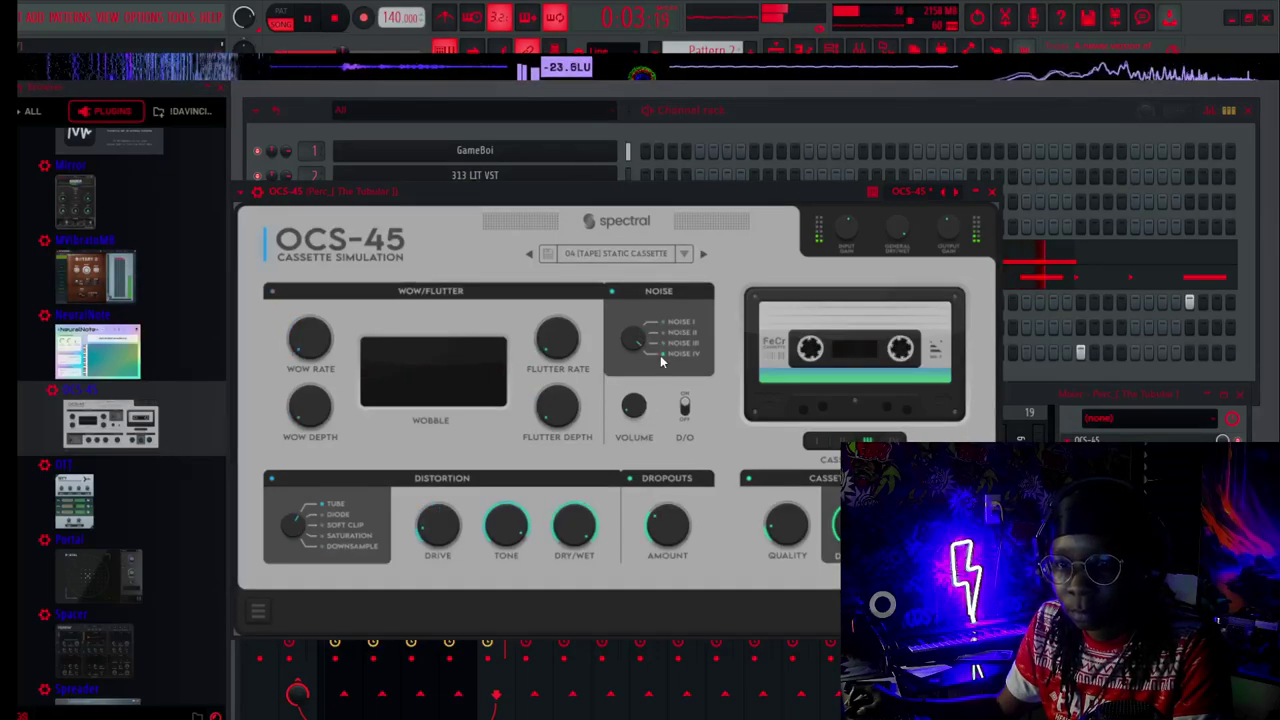
left_click(702, 255)
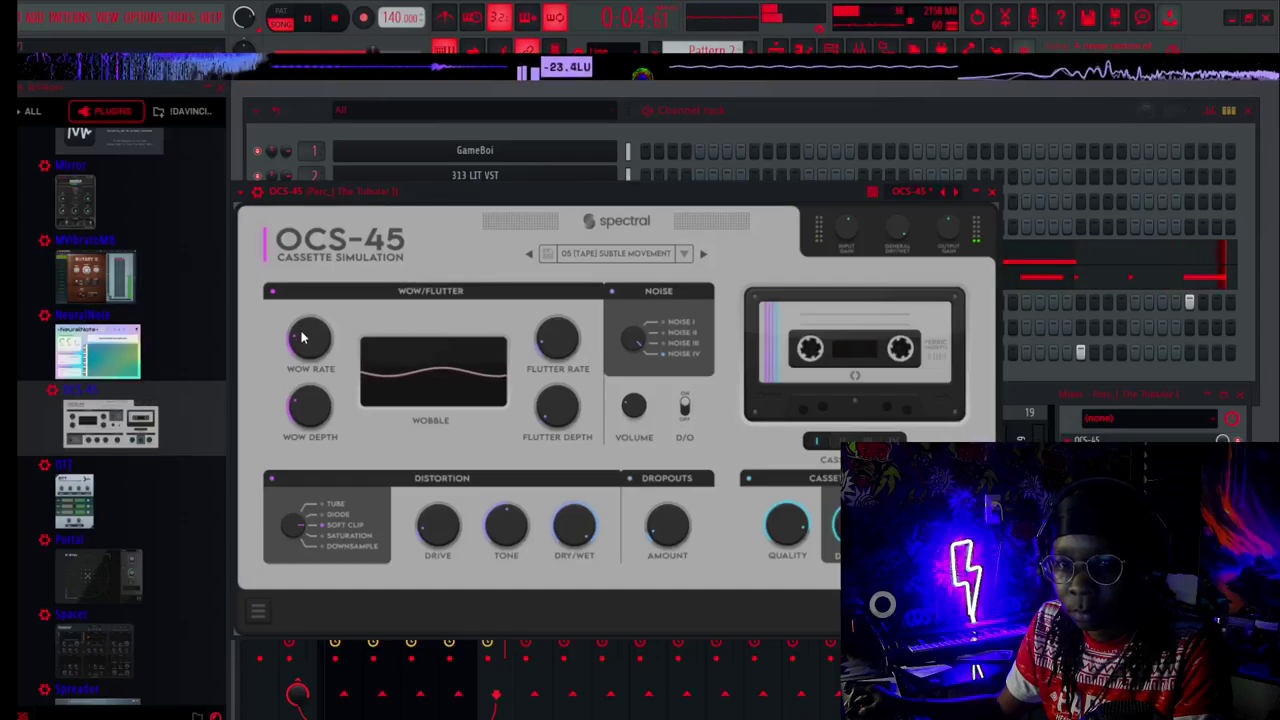
Compare OCS-45 distortion types and cassette types on the SUBTLE MOVEMENT preset, ending with SOFT CLIP and the third cassette type, and close the plugin window.
key("space")
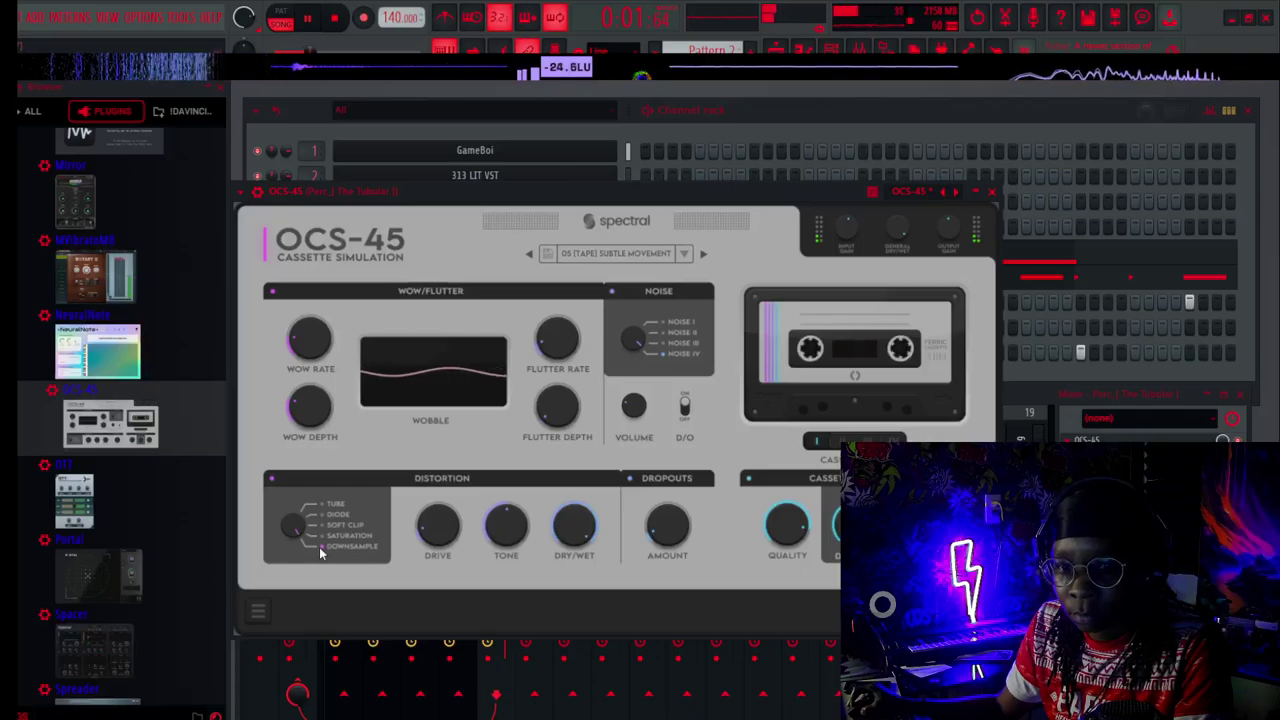
left_click(321, 509)
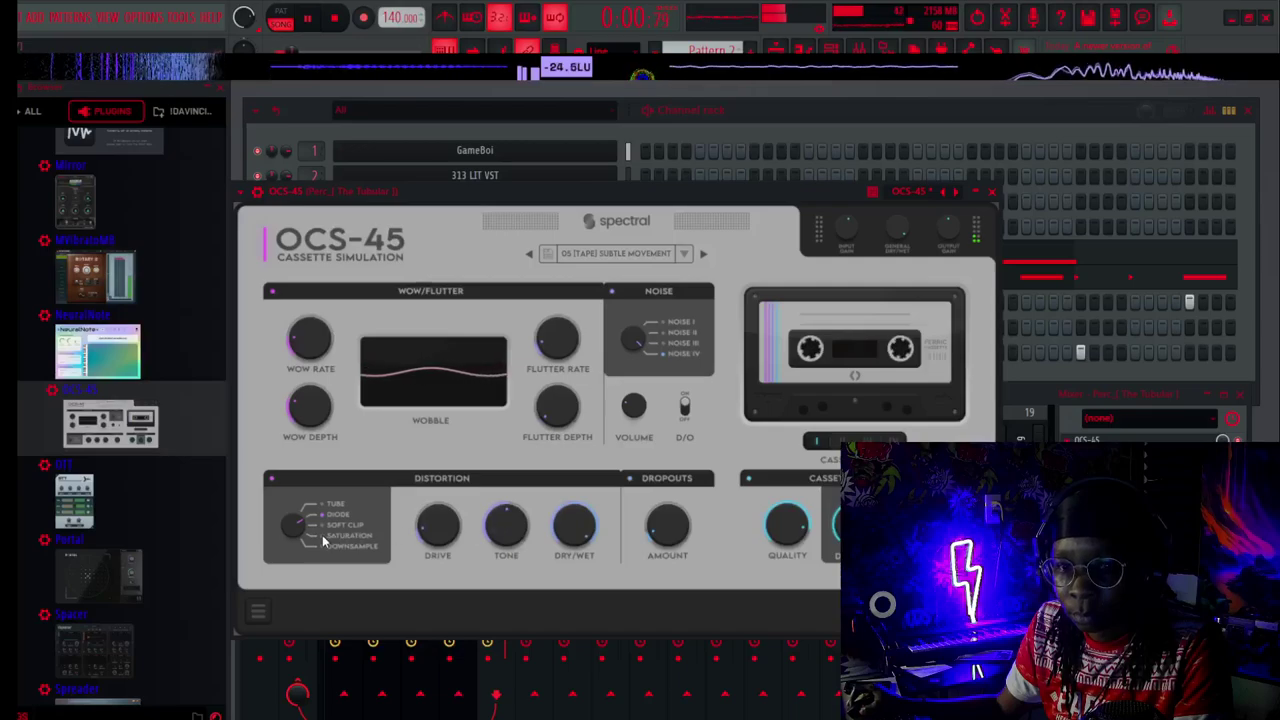
left_click(324, 525)
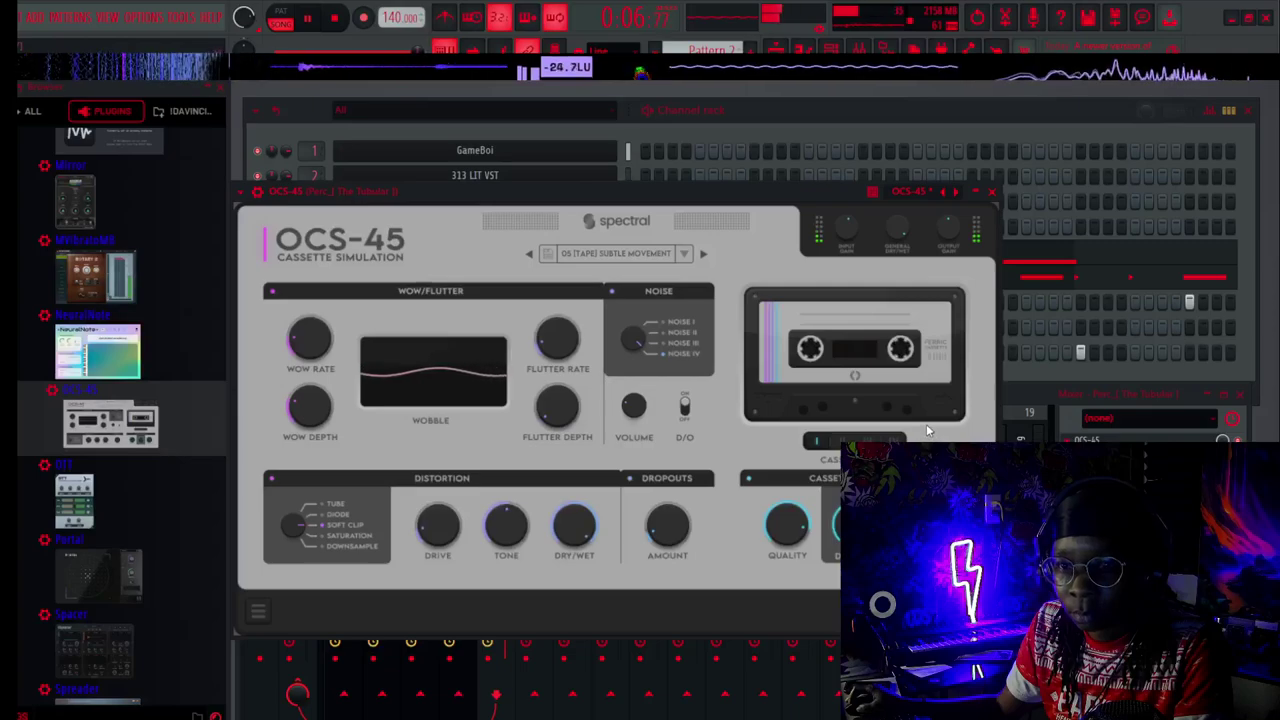
left_click(837, 443)
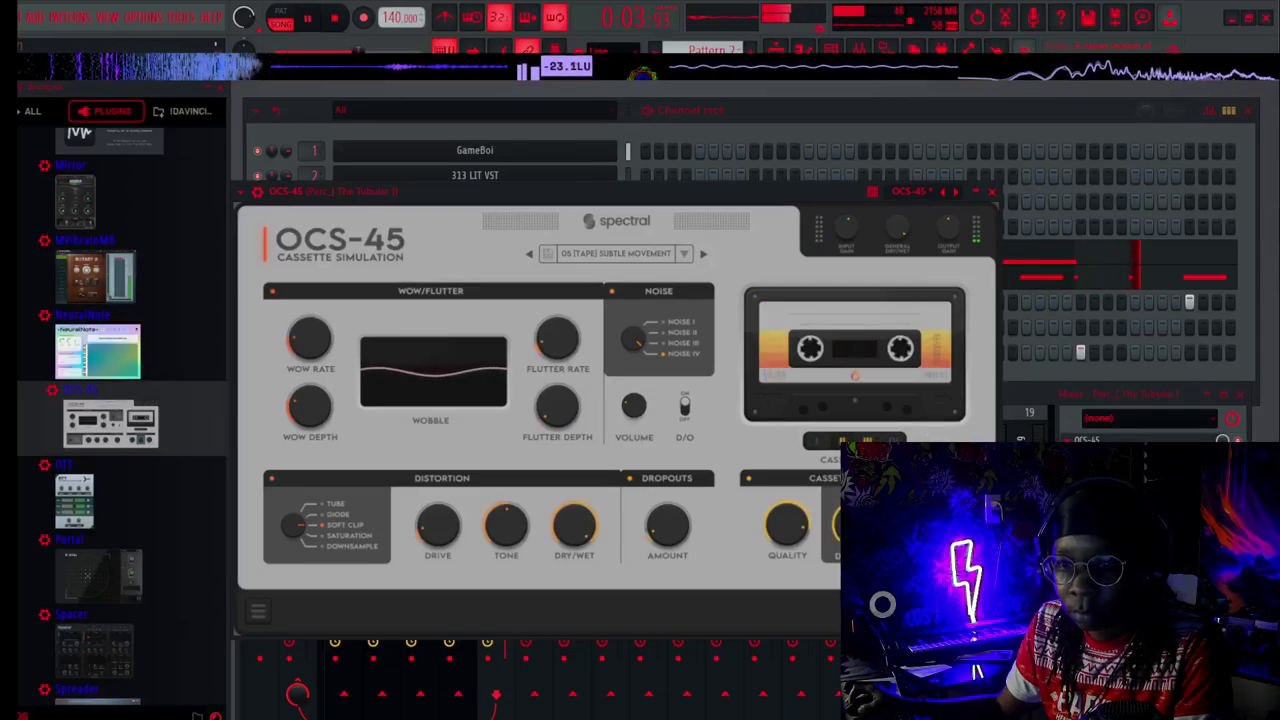
left_click(866, 441)
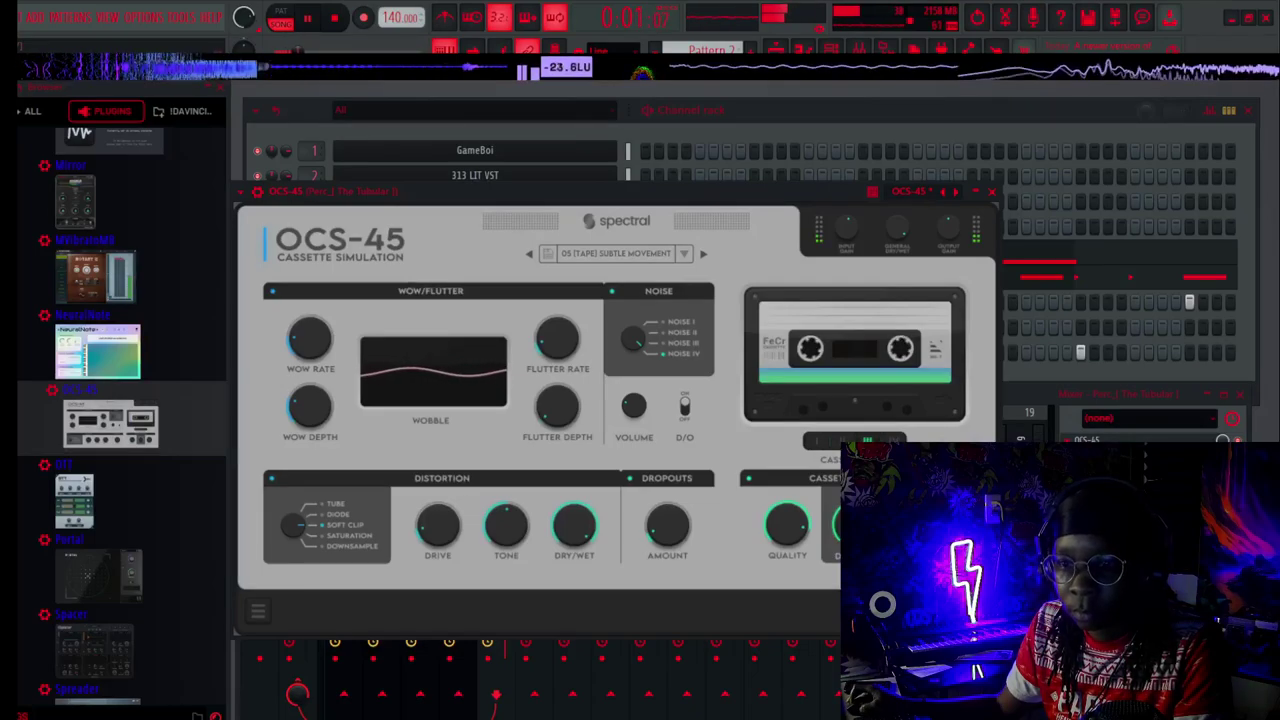
left_click(992, 191)
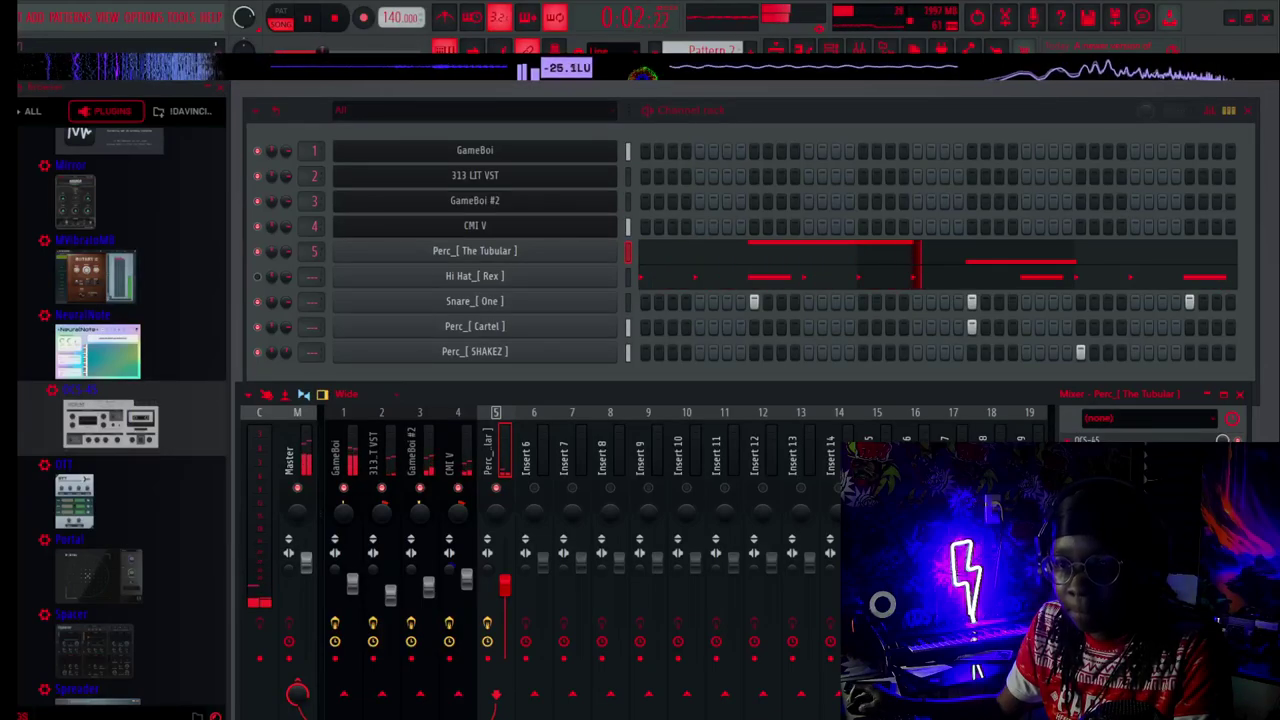
Reopen OCS-45, load the 02 [TAPE] CRISP MIDS AND HISS preset, raise WOW DEPTH slightly and close the plugin window.
left_click(1120, 441)
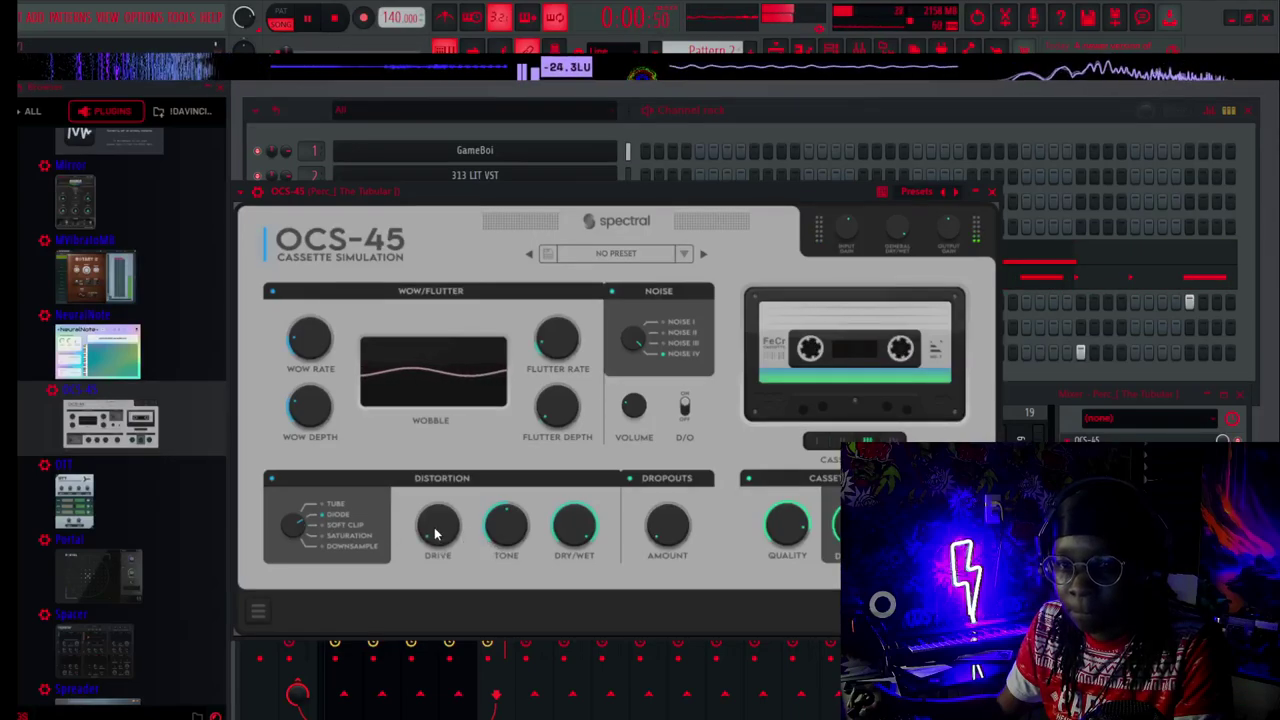
left_click(702, 254)
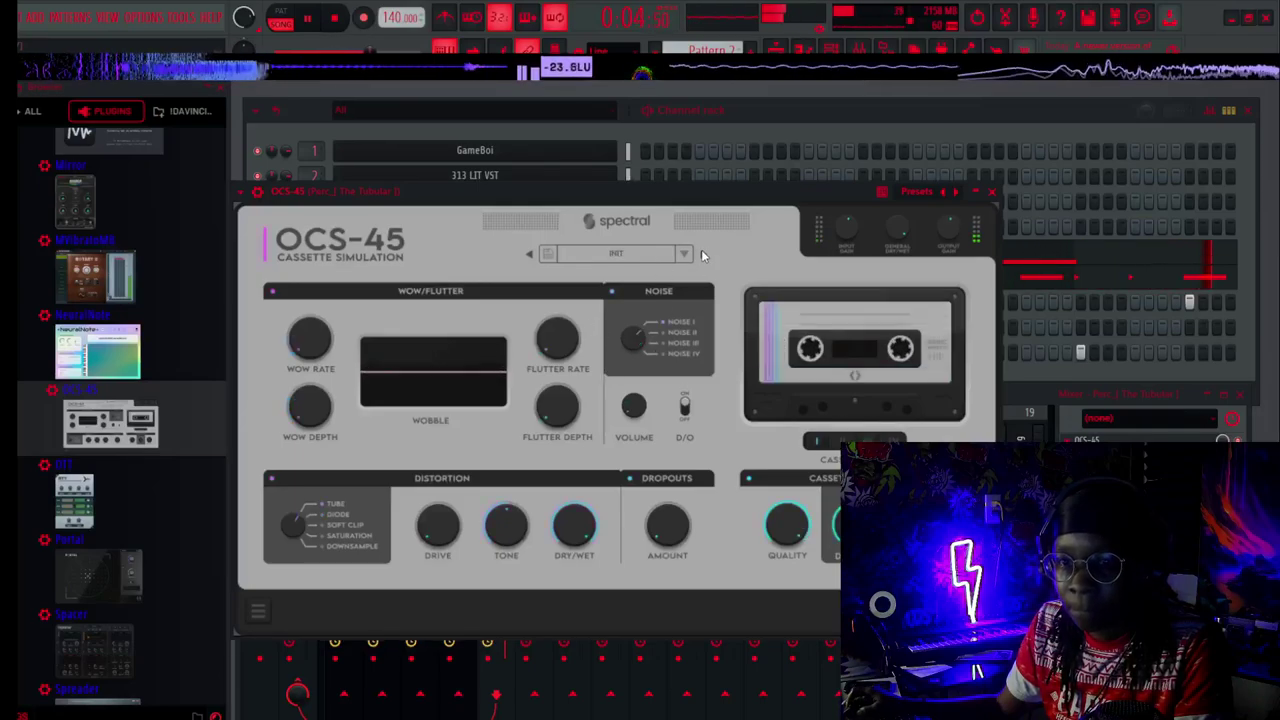
left_click(702, 254)
left_click(702, 254)
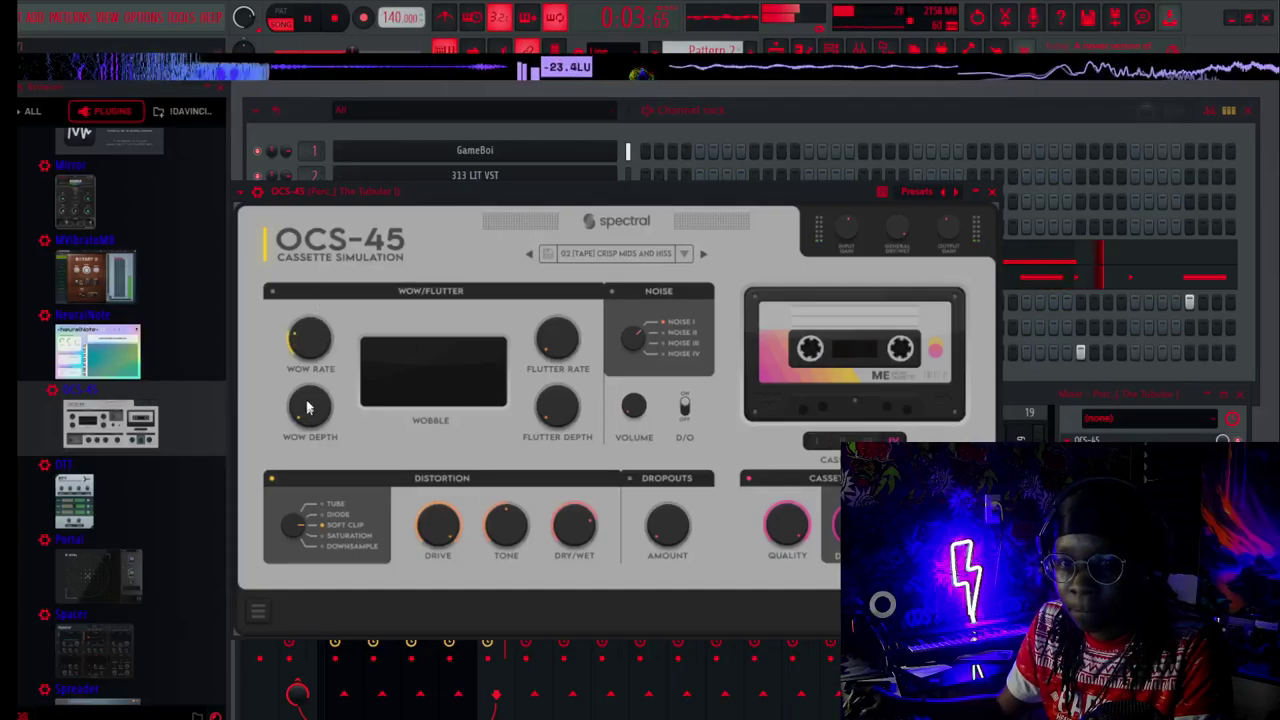
left_click_drag(308, 404, 322, 370)
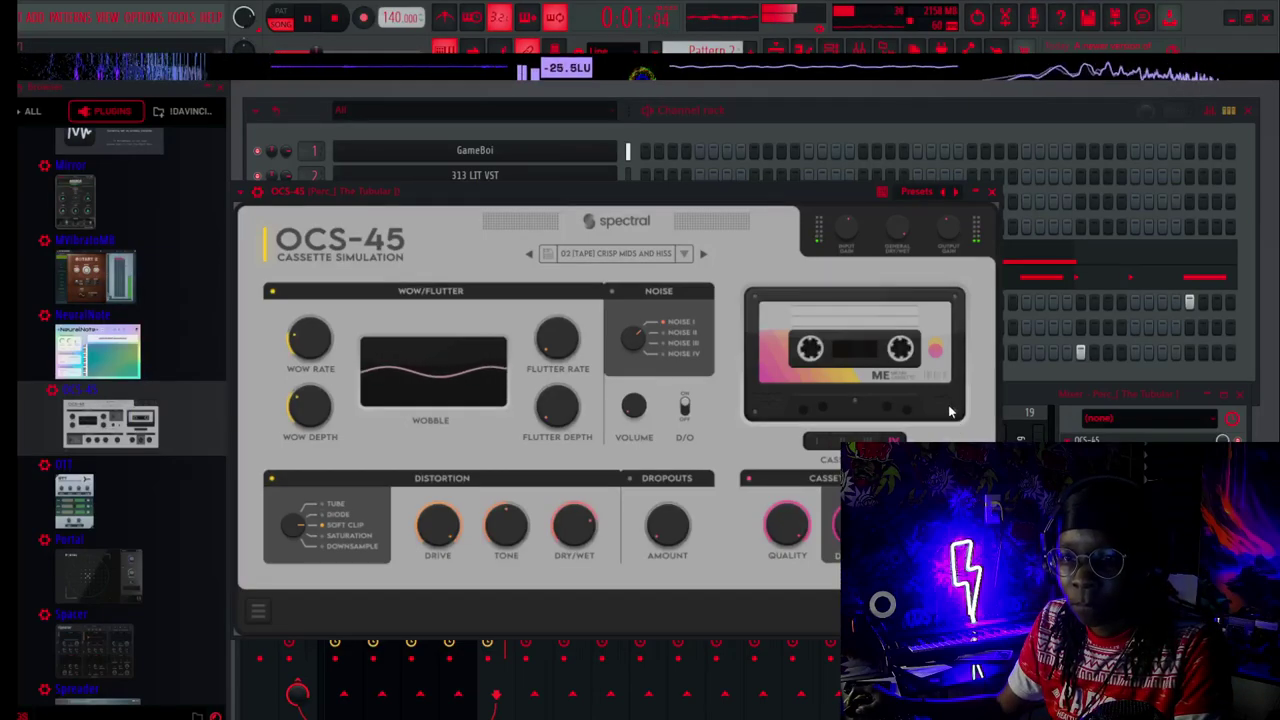
left_click(991, 191)
Lower the tubular percussion's mixer level slightly, close the mixer and unmute the Hi Hat_[ Rex ] channel during playback.
key("space")
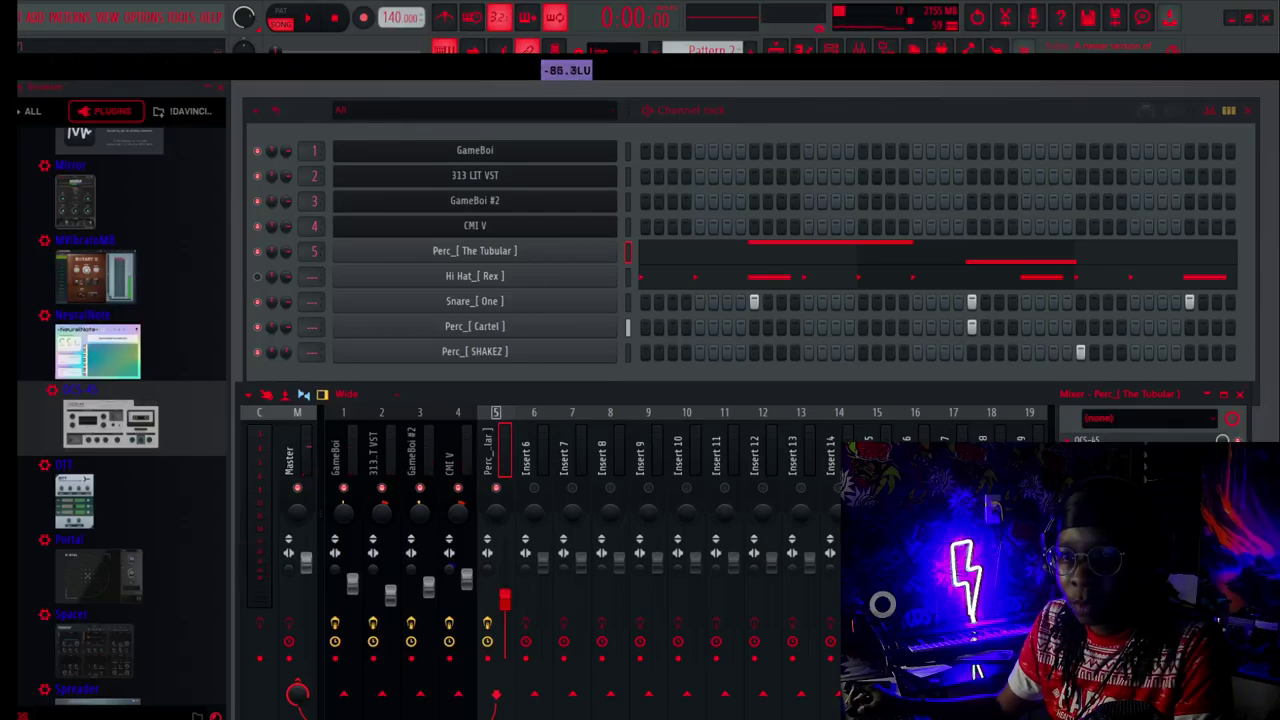
key("space")
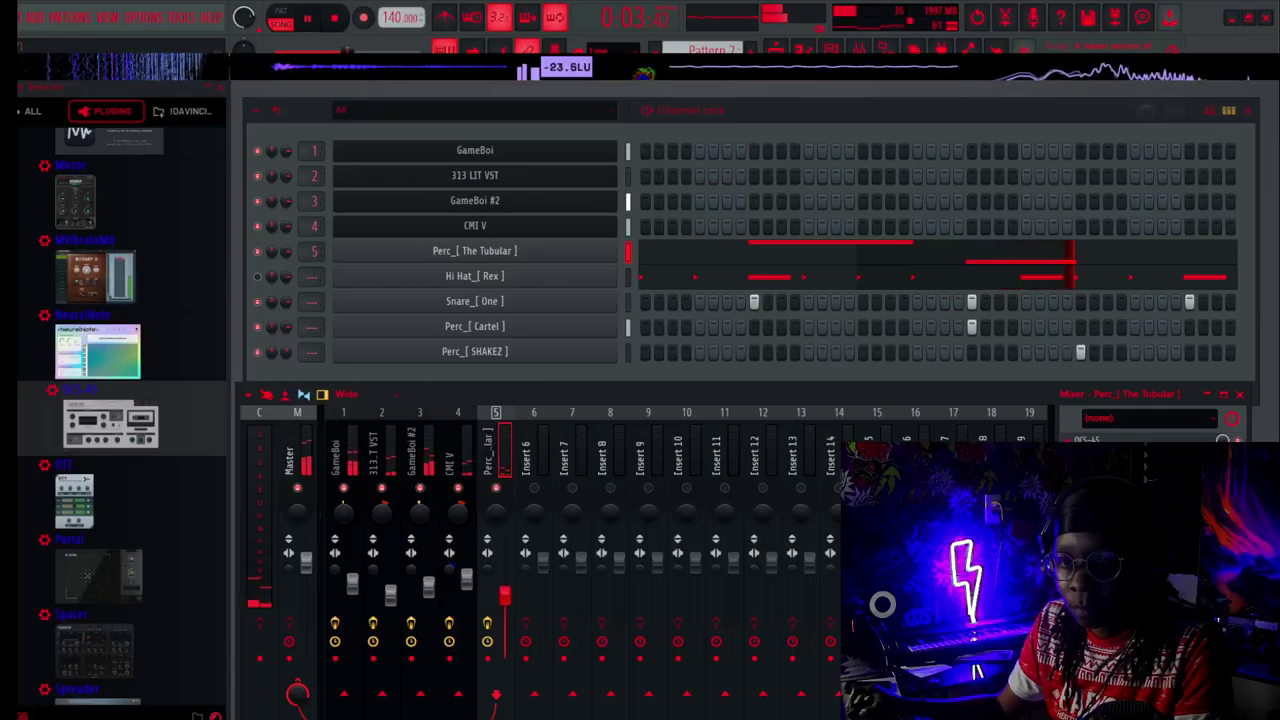
left_click(1240, 394)
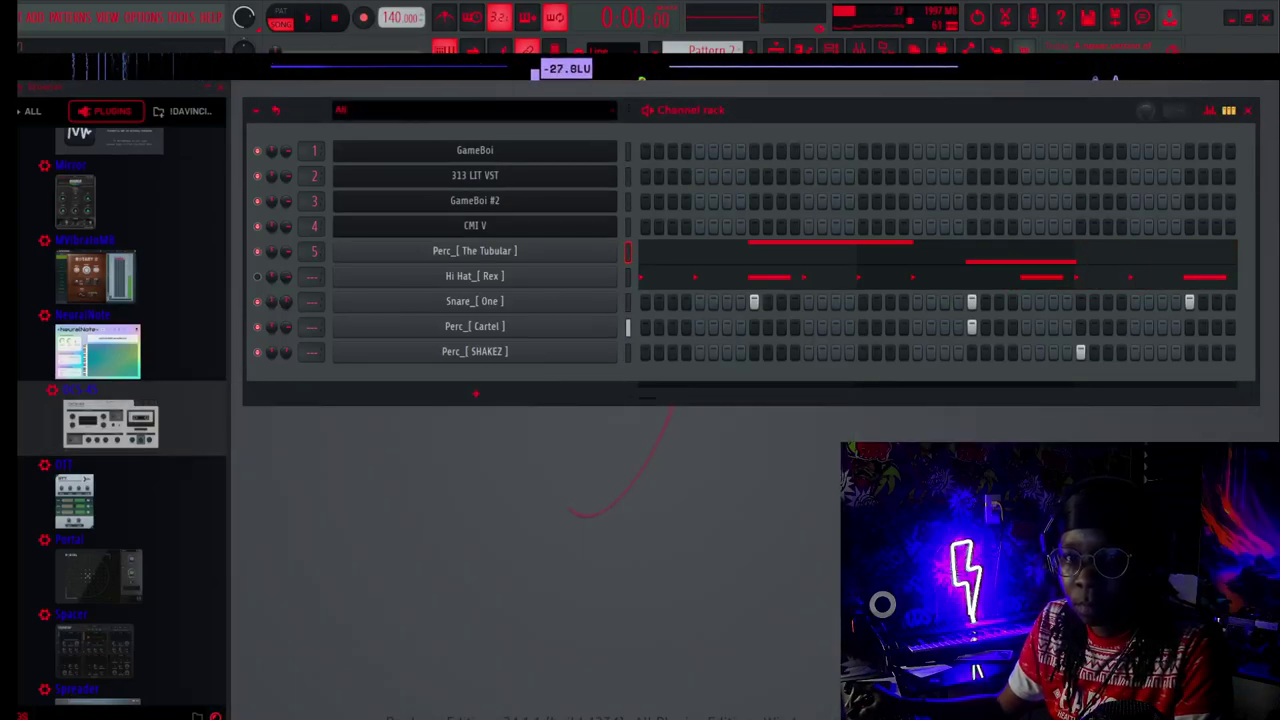
key("space")
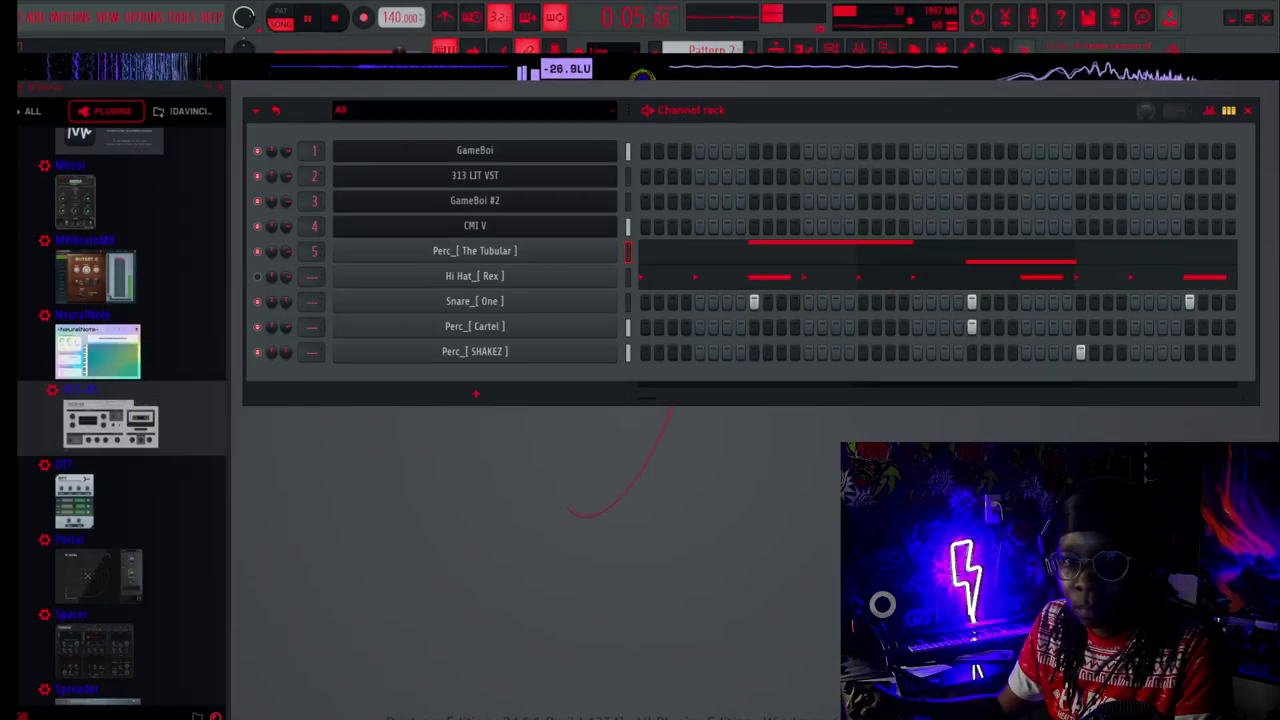
left_click(258, 277)
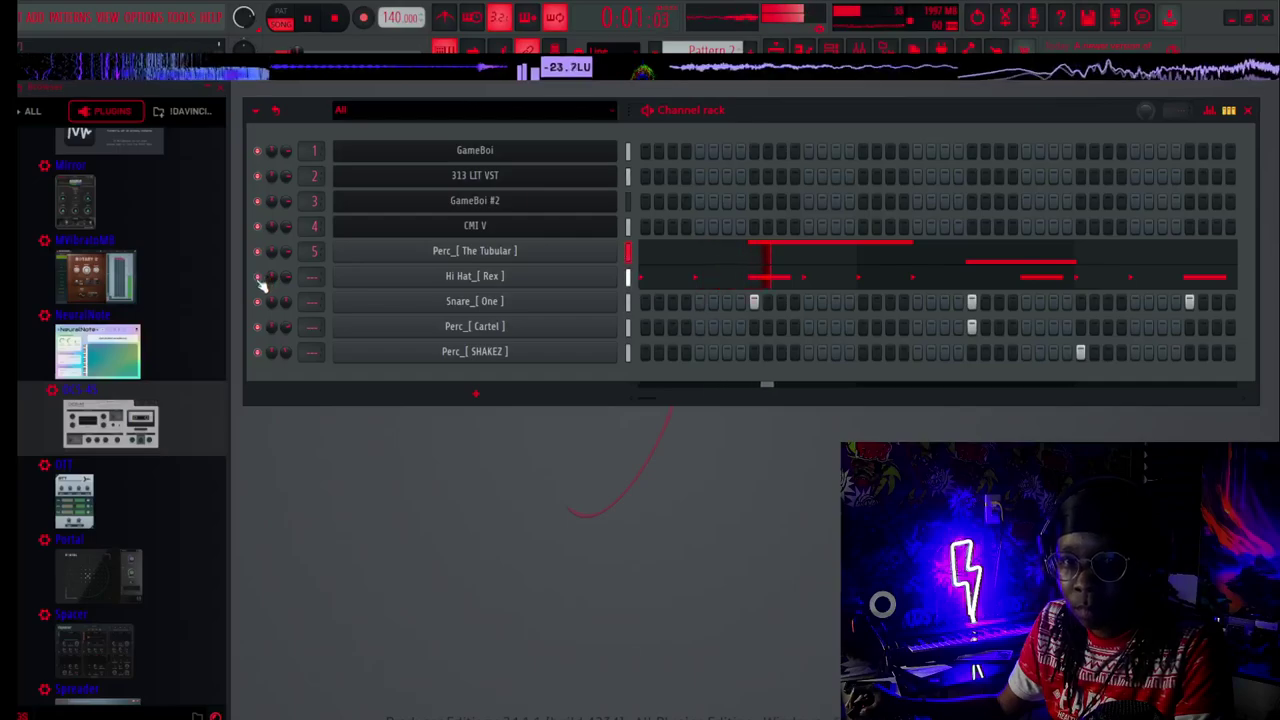
Add the 808_[ Spinz ] sample from the drum kit's 808s folder as a new channel below Perc_[ SHAKEZ ].
scroll(100, 370, "up", 15)
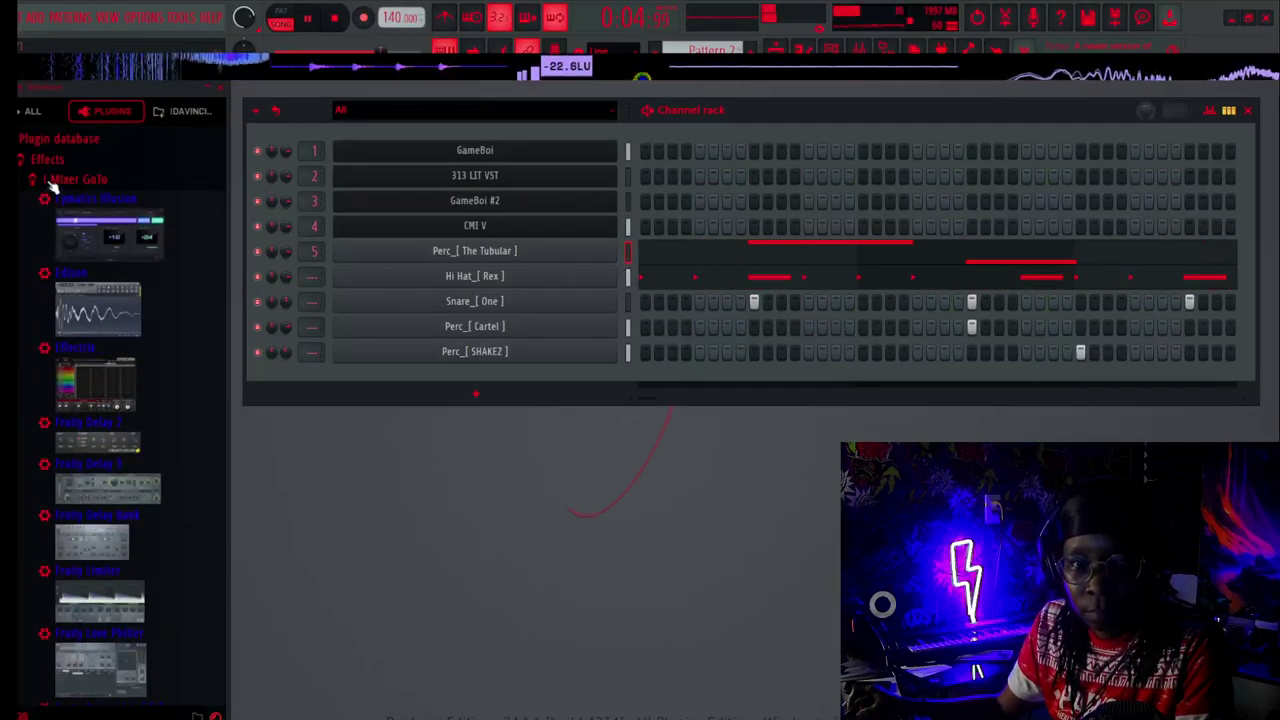
left_click(50, 180)
left_click(55, 225)
left_click(57, 222)
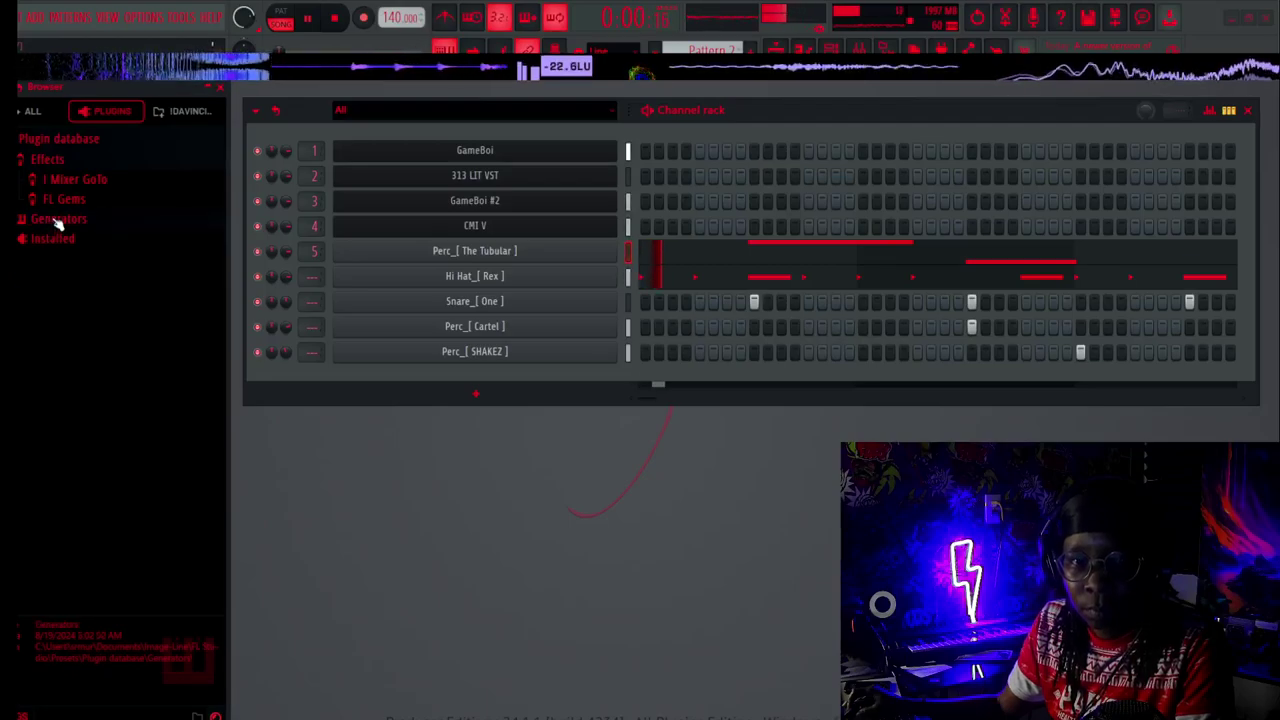
left_click(190, 111)
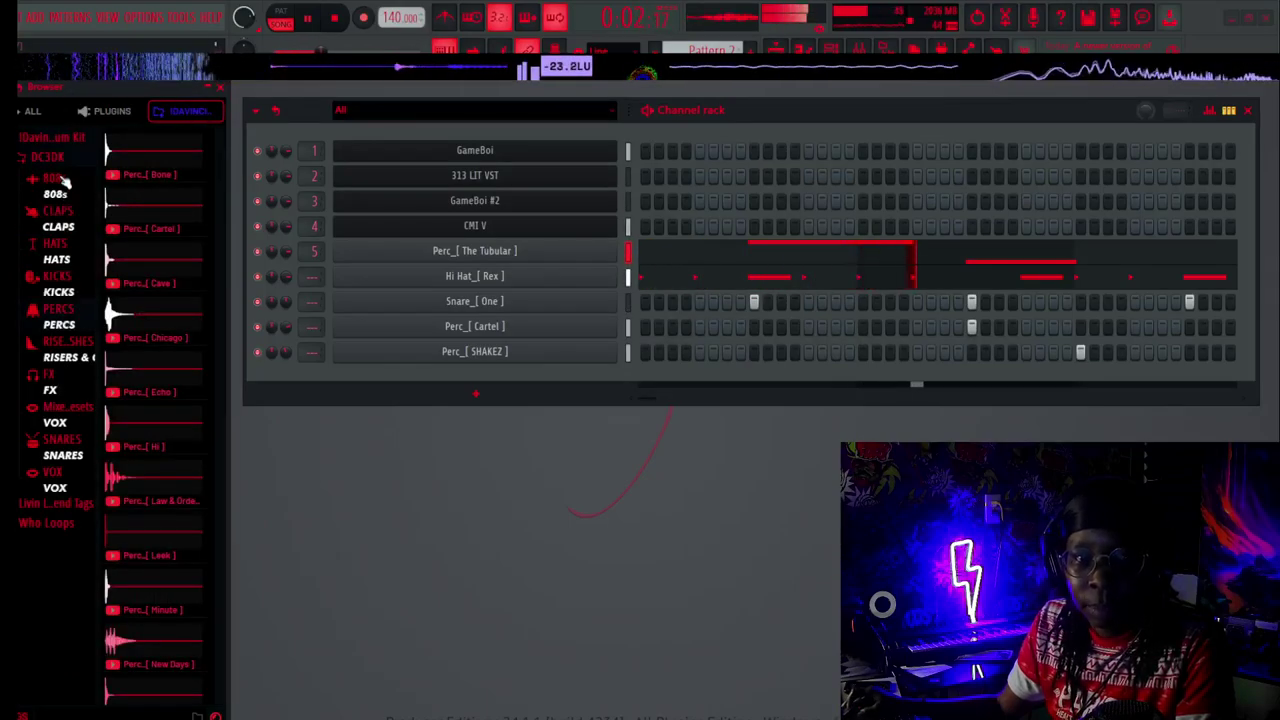
left_click(60, 182)
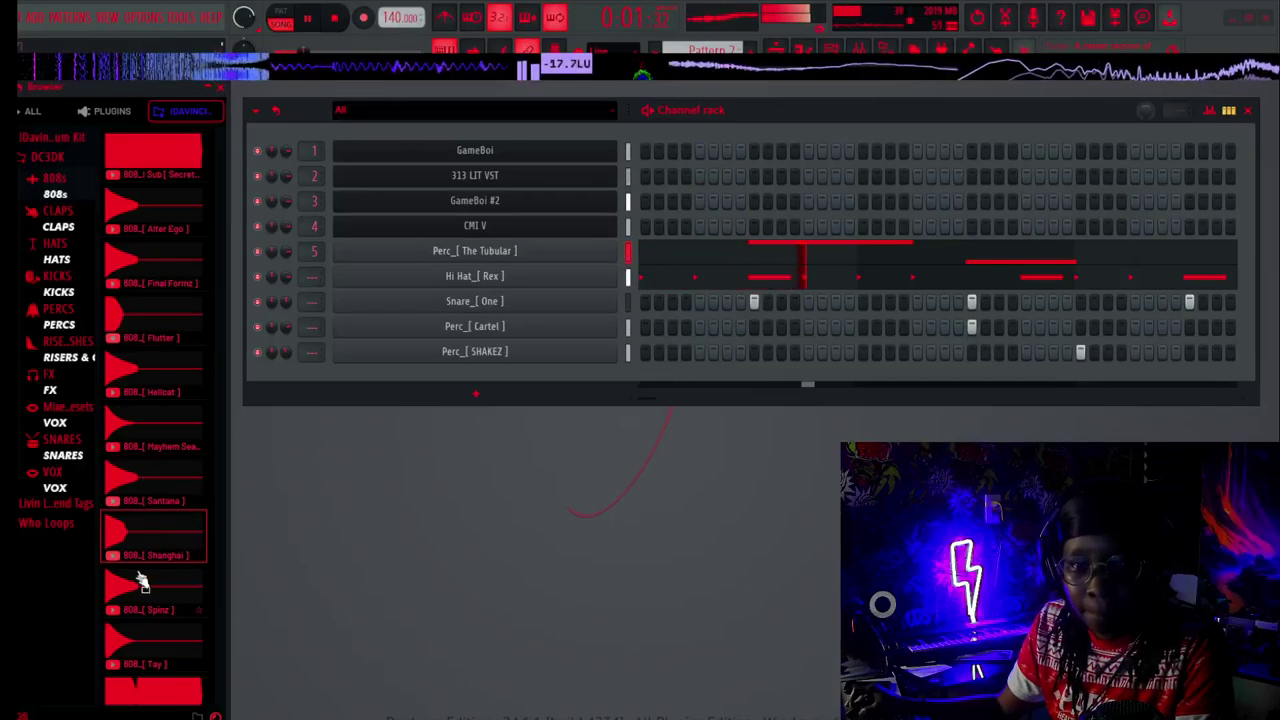
scroll(137, 596, "down", 1)
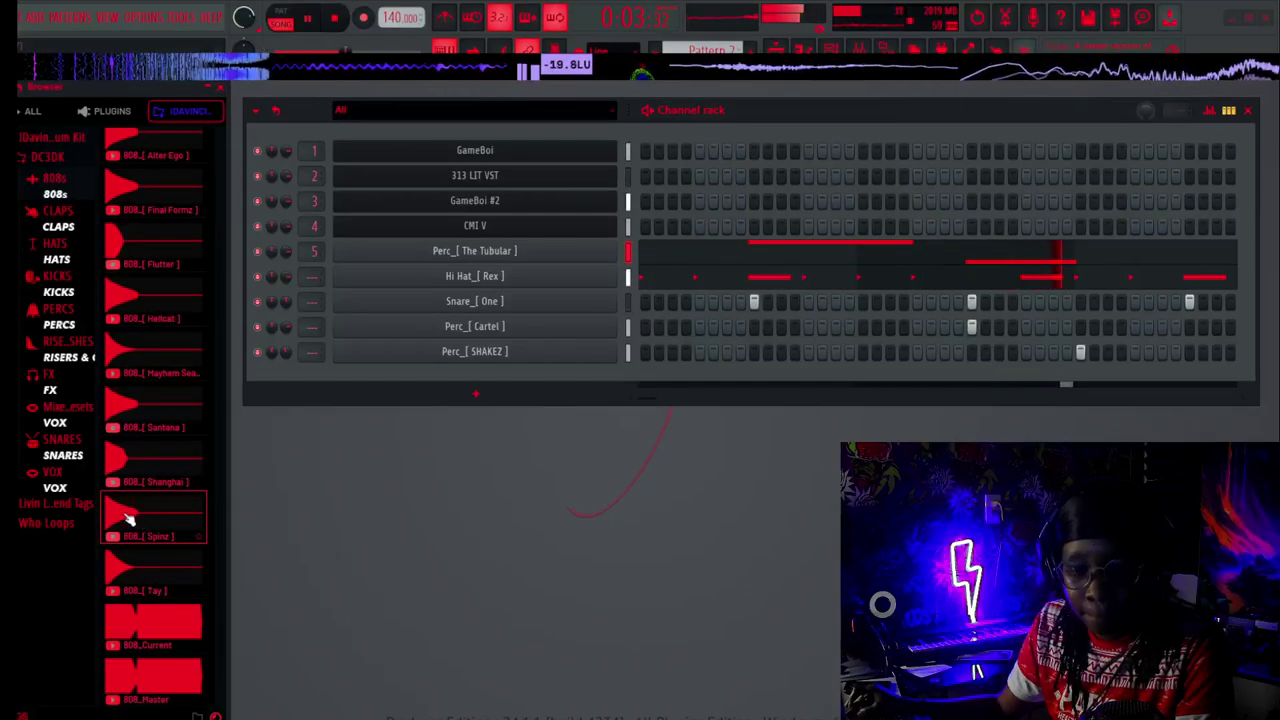
left_click_drag(127, 518, 432, 387)
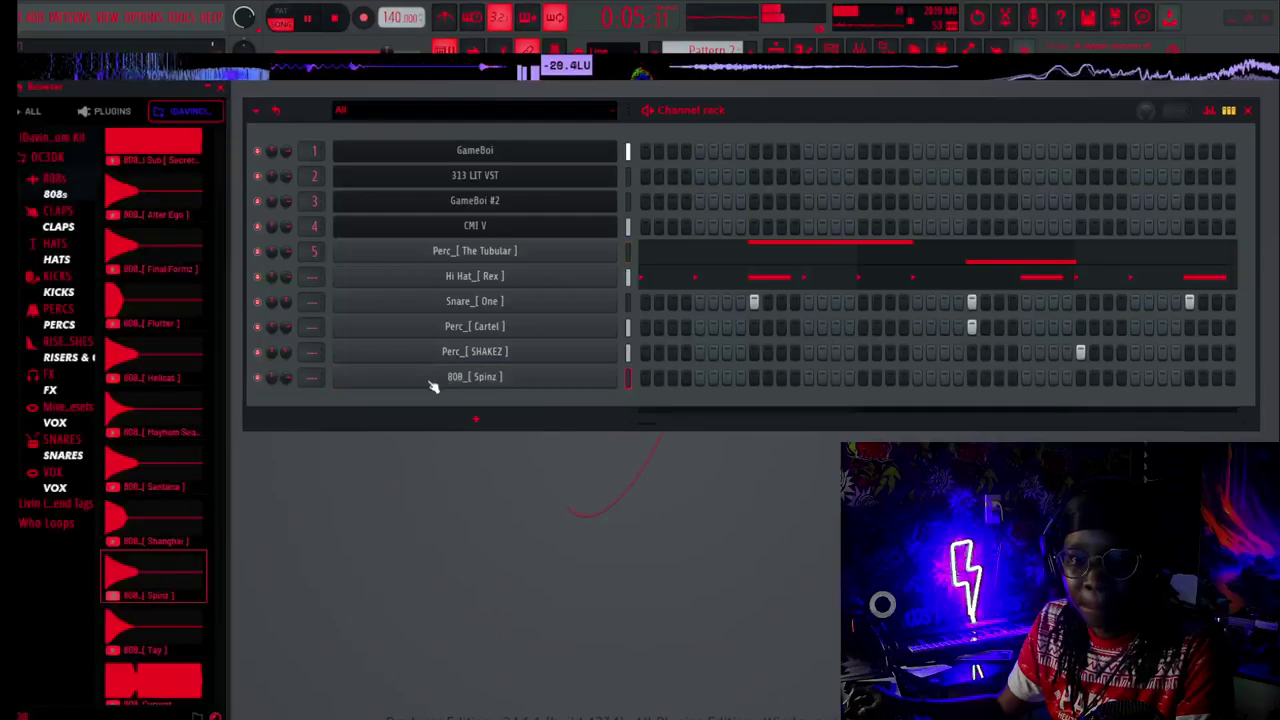
Open the piano roll of the 808_[ Spinz ] channel, place a G#5 note at bar 1 and show note pan in the control lane.
right_click(575, 377)
left_click(654, 380)
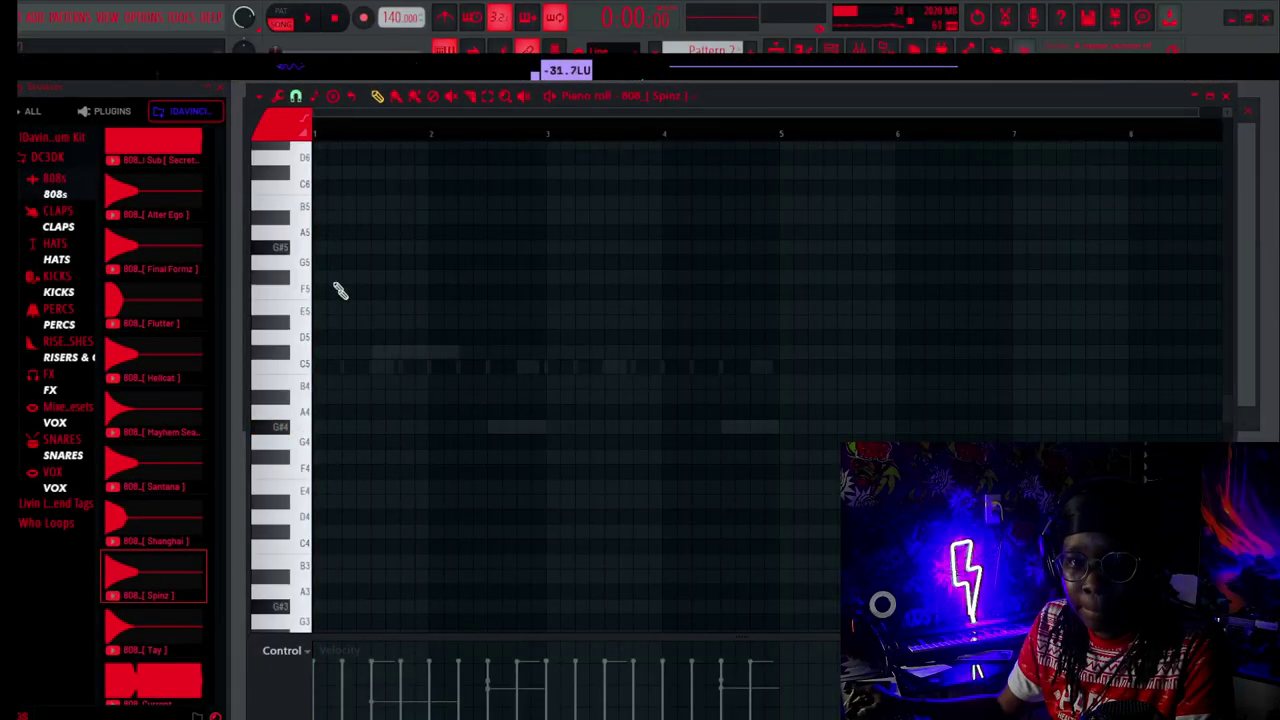
left_click(282, 254)
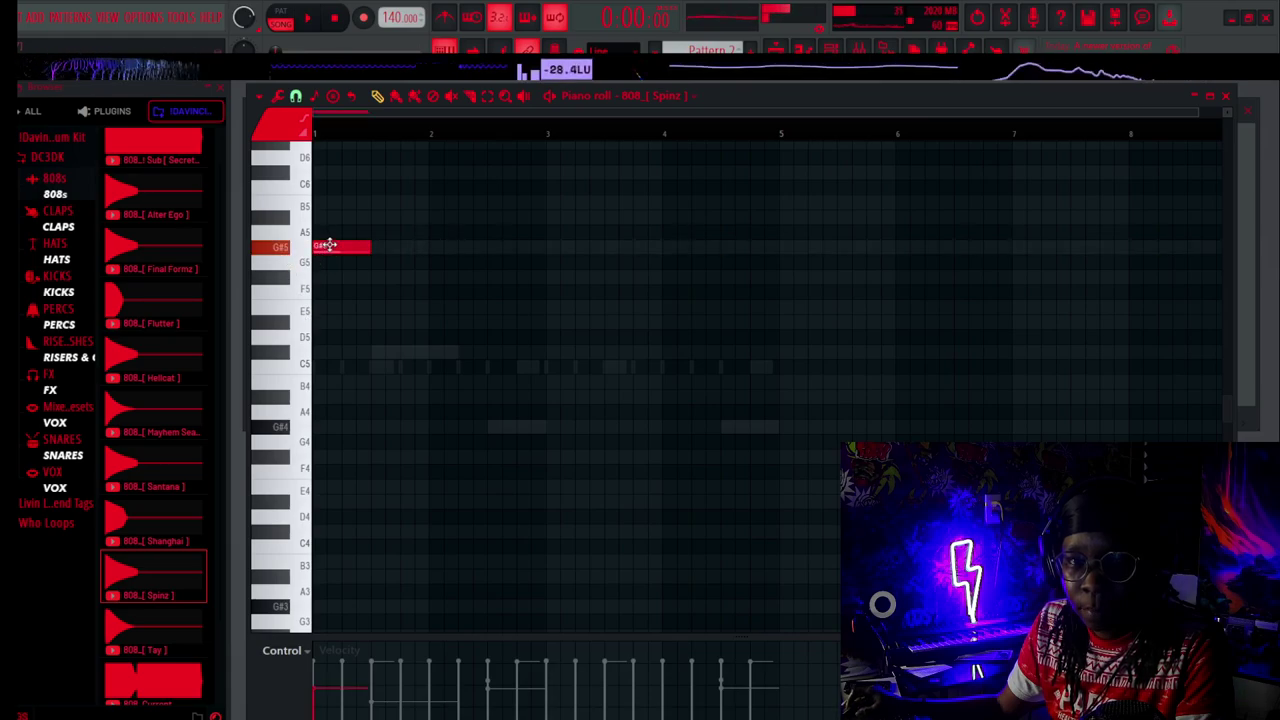
left_click(293, 651)
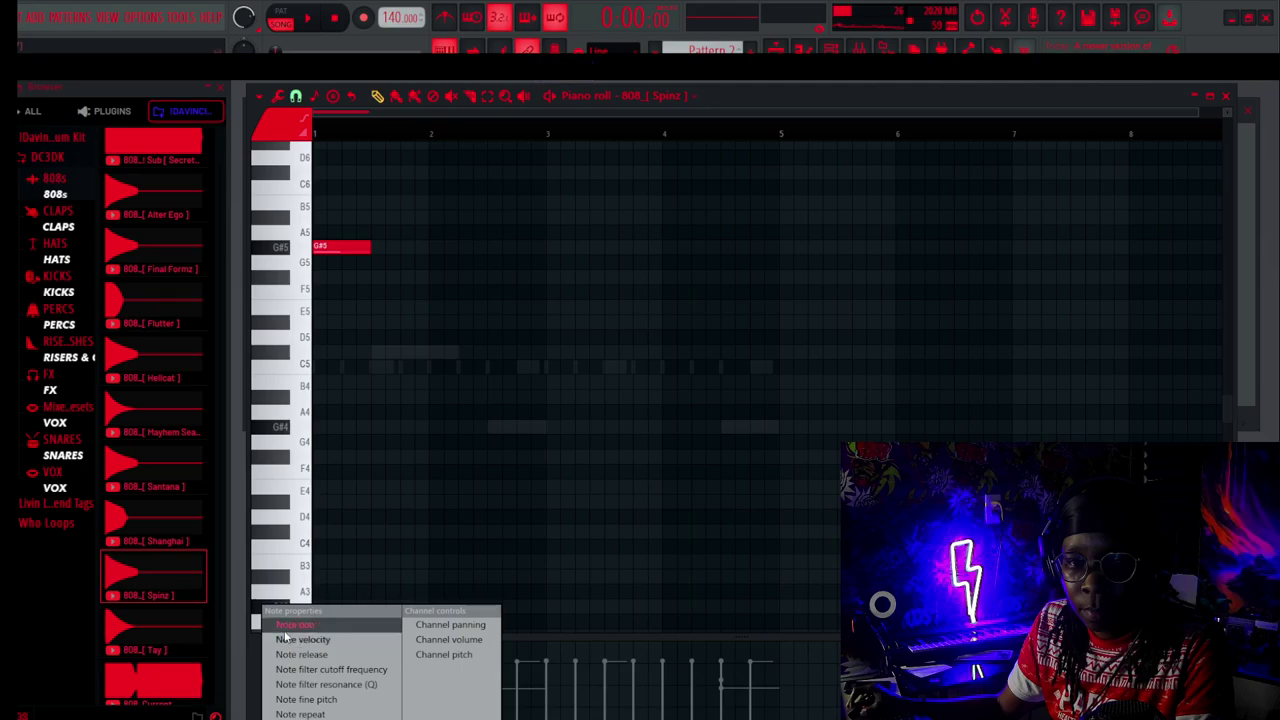
left_click(290, 634)
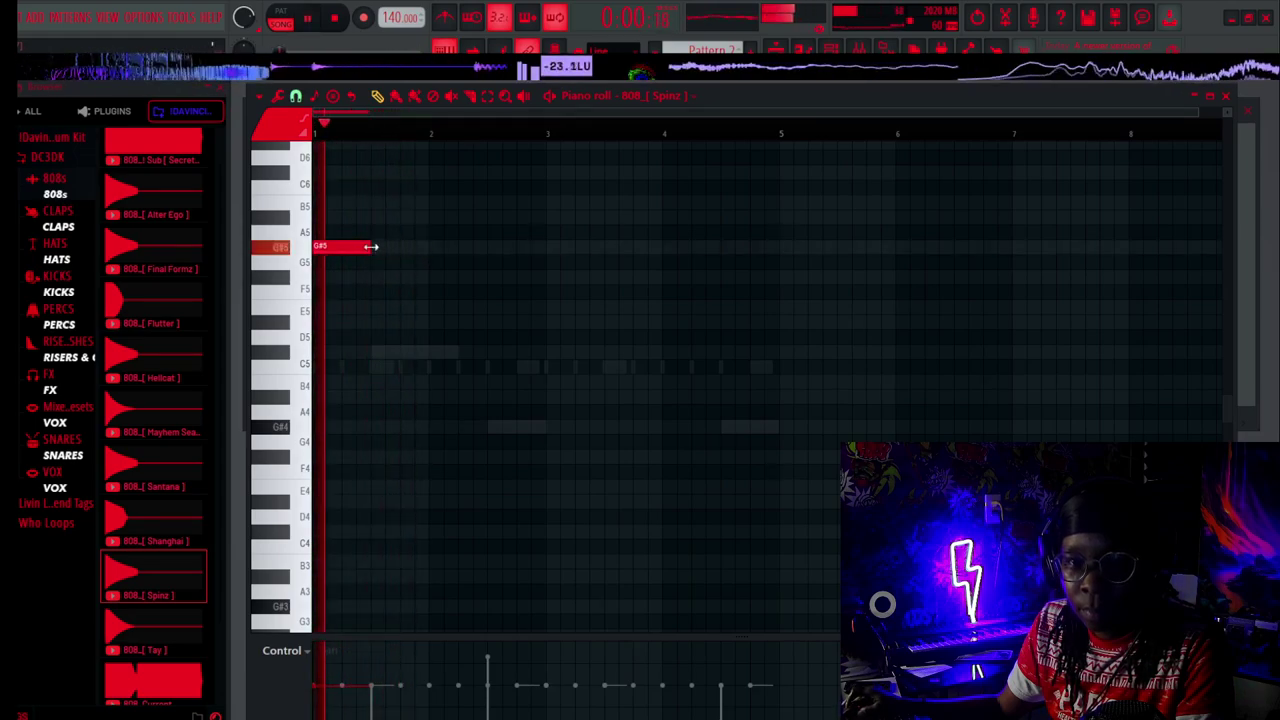
Add G#5 notes at bars 2 and 4, an F#5 note at bar 3 and a short A#5 note just before bar 2.
left_click(434, 247)
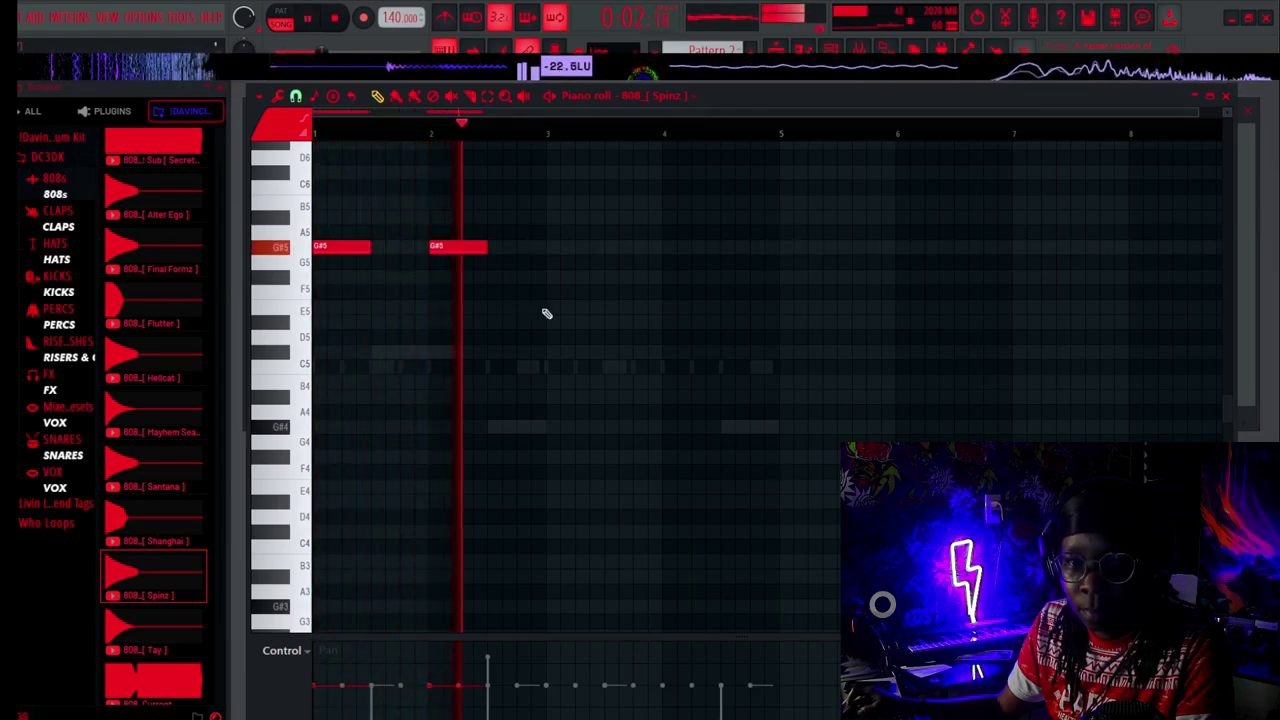
left_click(551, 277)
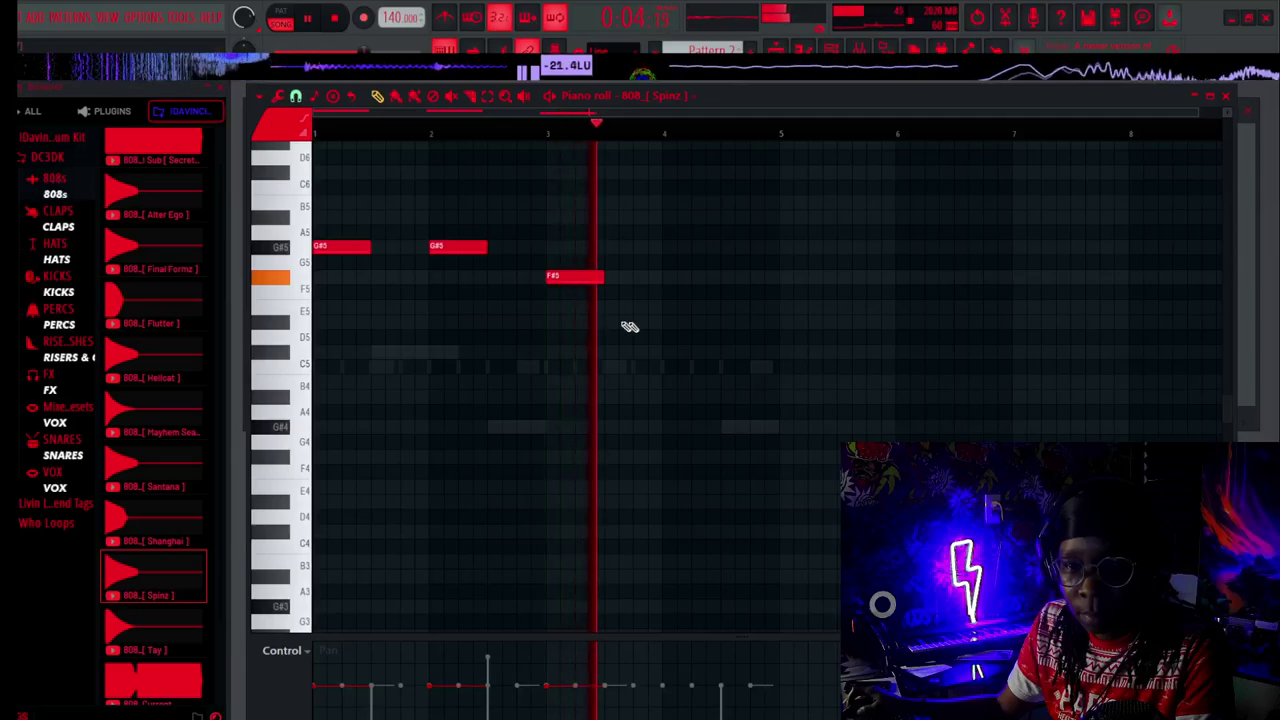
left_click(667, 247)
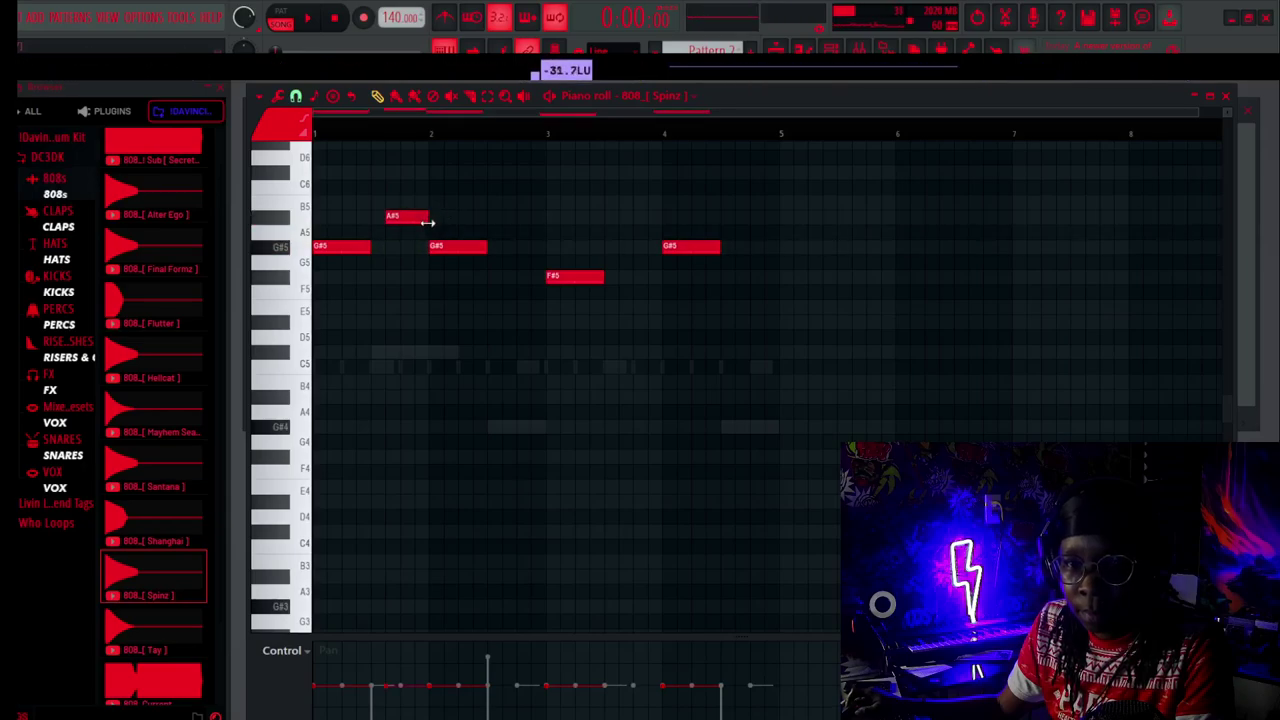
Show note velocity in the control lane, raise all 808 notes to full velocity and start playback.
left_click(287, 652)
left_click(300, 637)
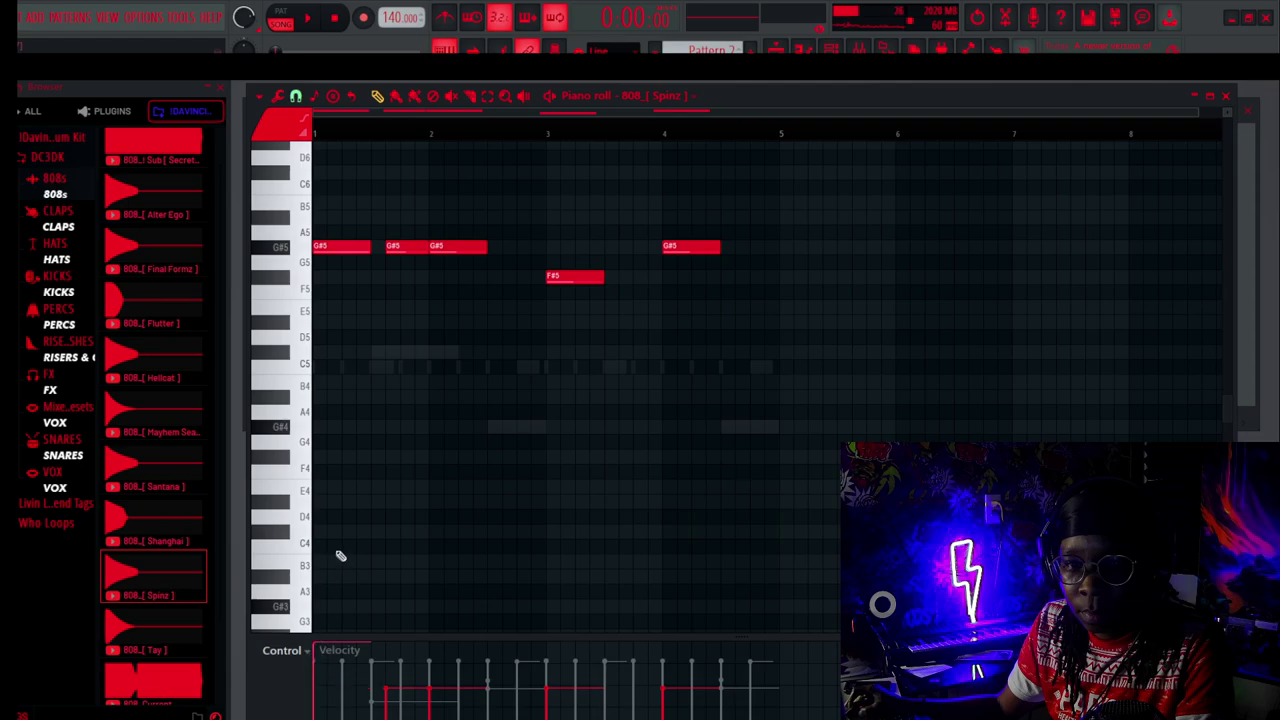
key("space")
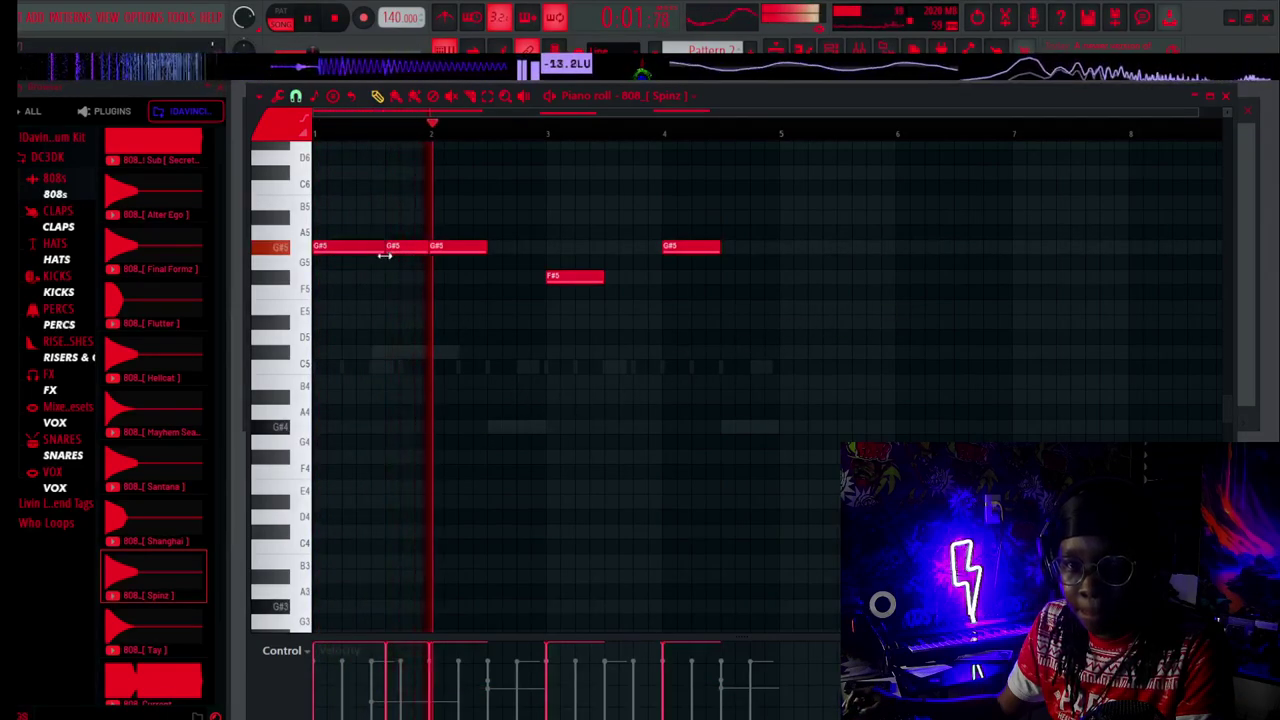
Lengthen the first G#5 note up to bar 2, shorten the G#5 note at bar 2 slightly and restart playback.
left_click_drag(397, 248, 429, 247)
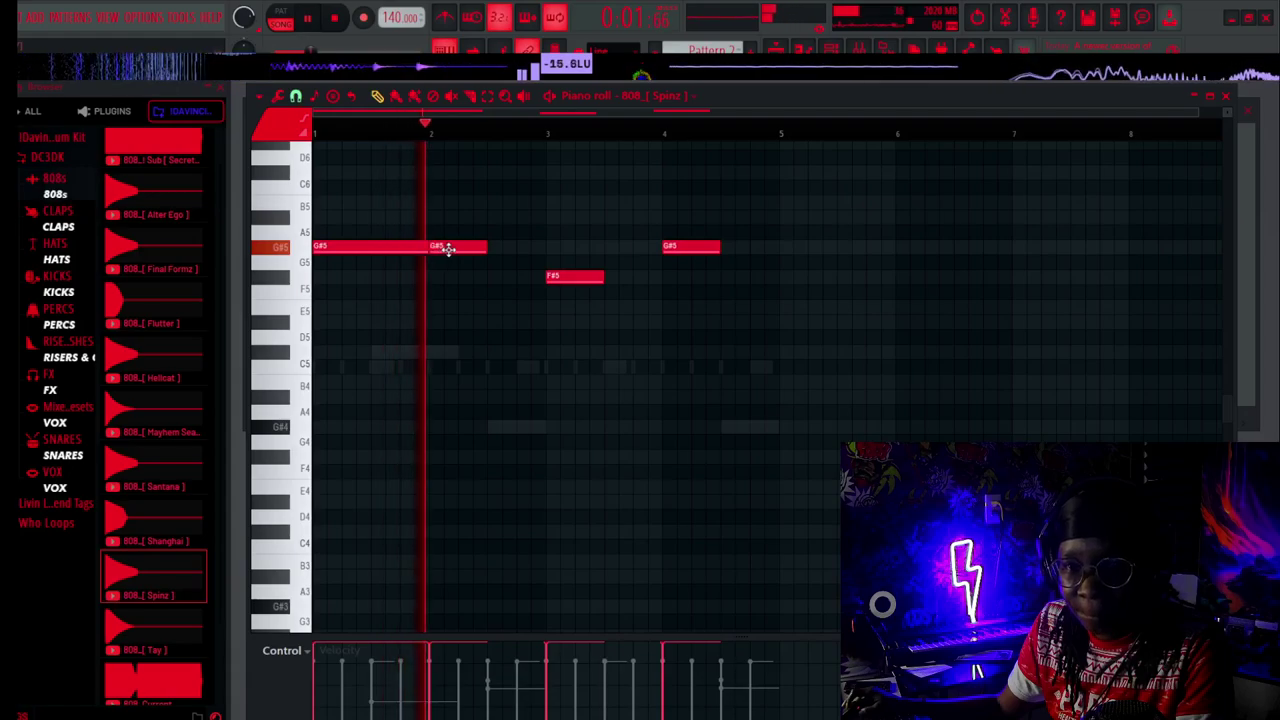
left_click_drag(482, 252, 474, 251)
key("space")
key("space")
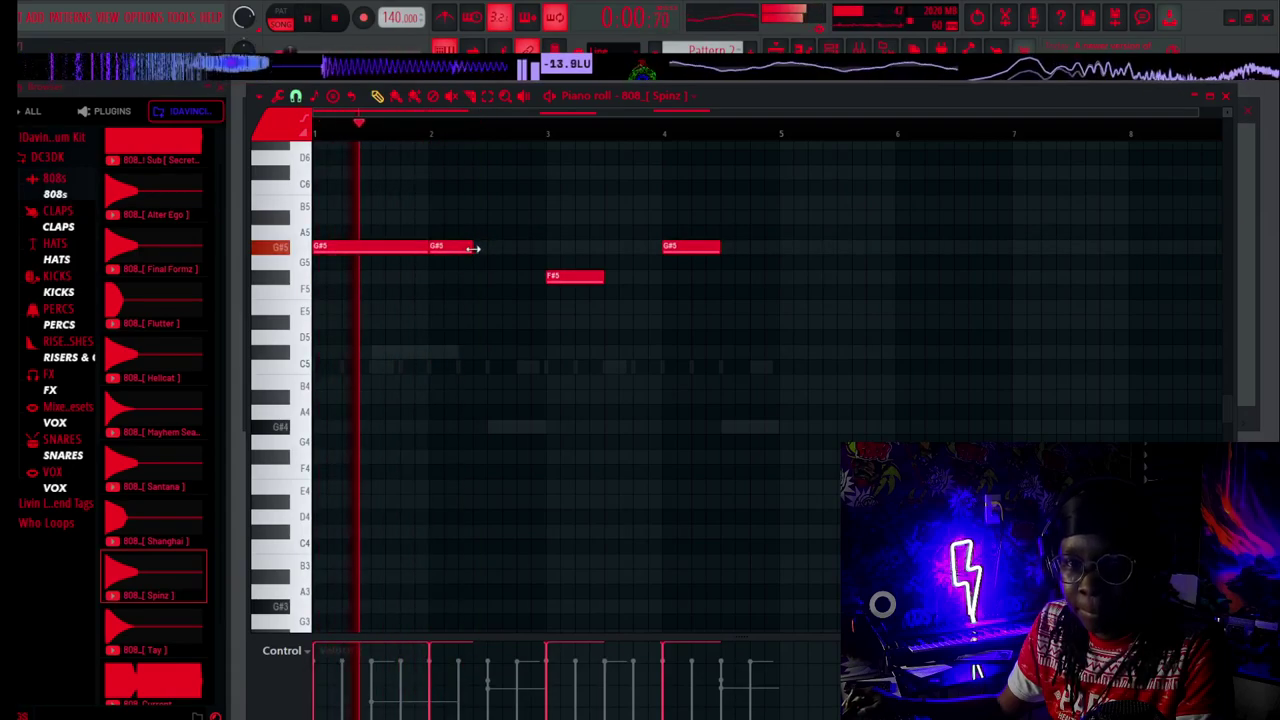
Add two short G#5 notes after the bar 2 note, trimming the last one to end at bar 3.
left_click(478, 250)
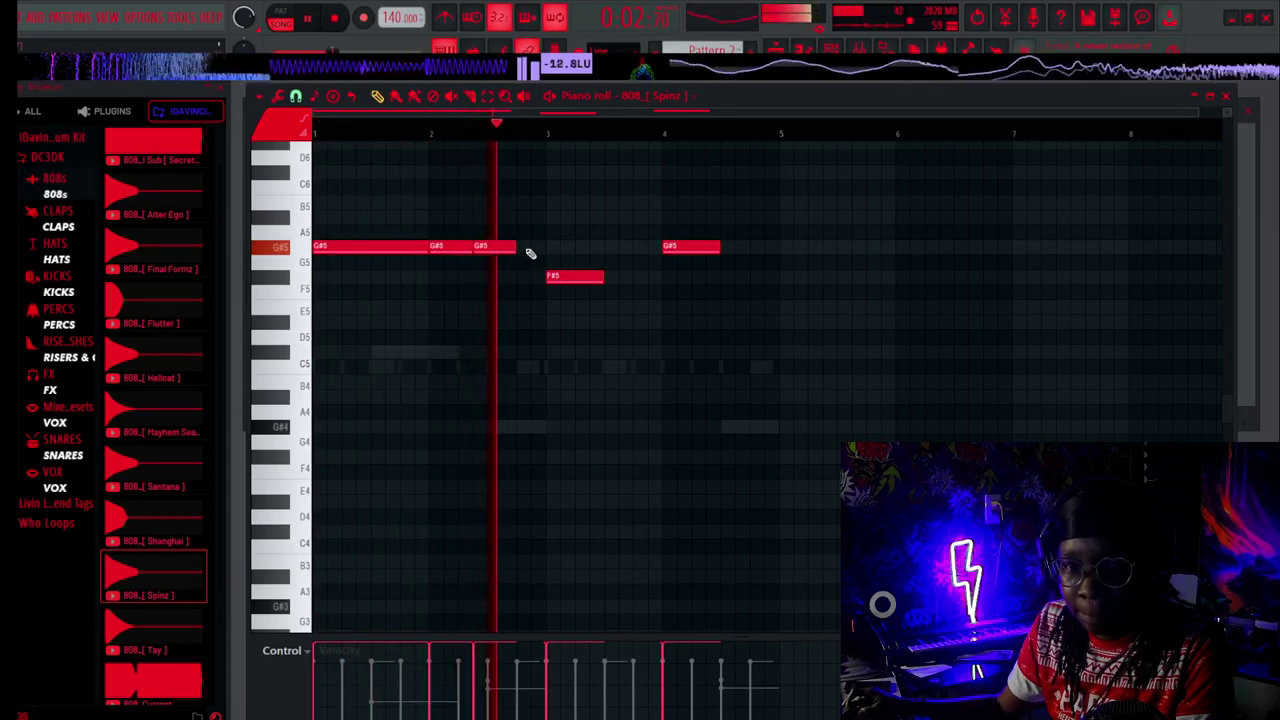
left_click(524, 249)
left_click_drag(558, 250, 545, 250)
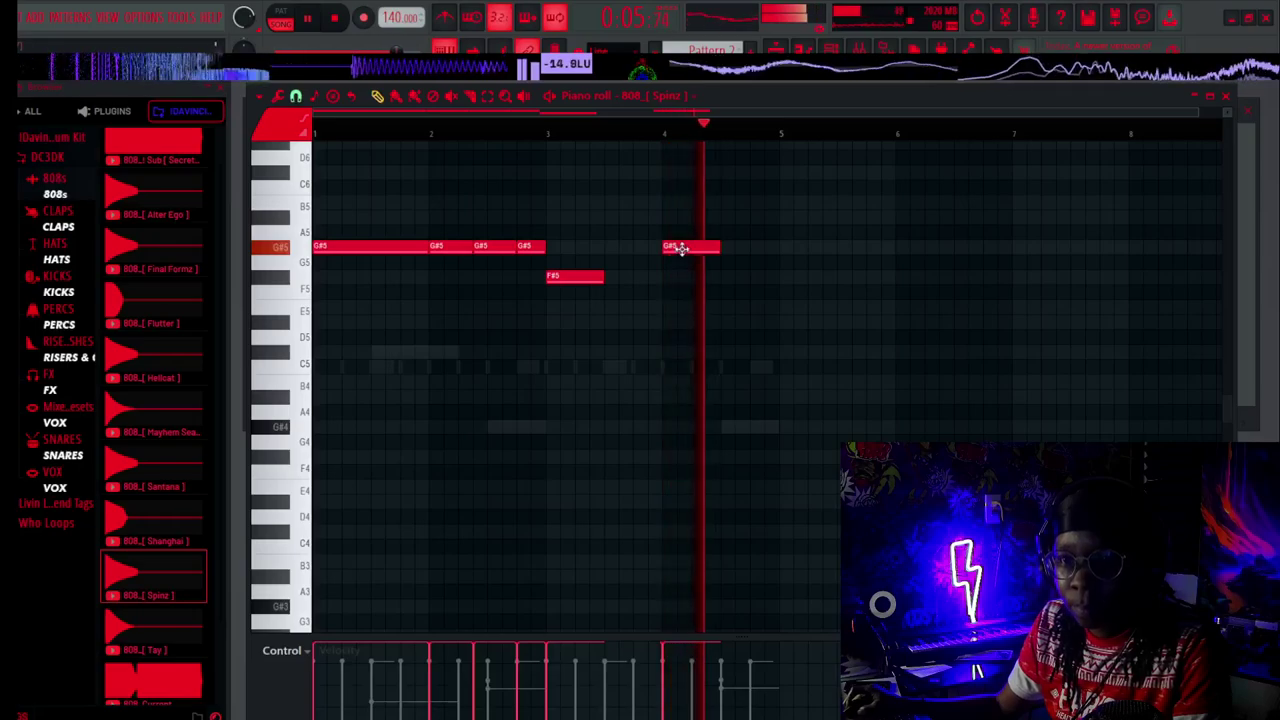
Move the bar 4 note to F#5, lengthen it slightly and add an E5 note right after it.
left_click_drag(683, 287, 688, 270)
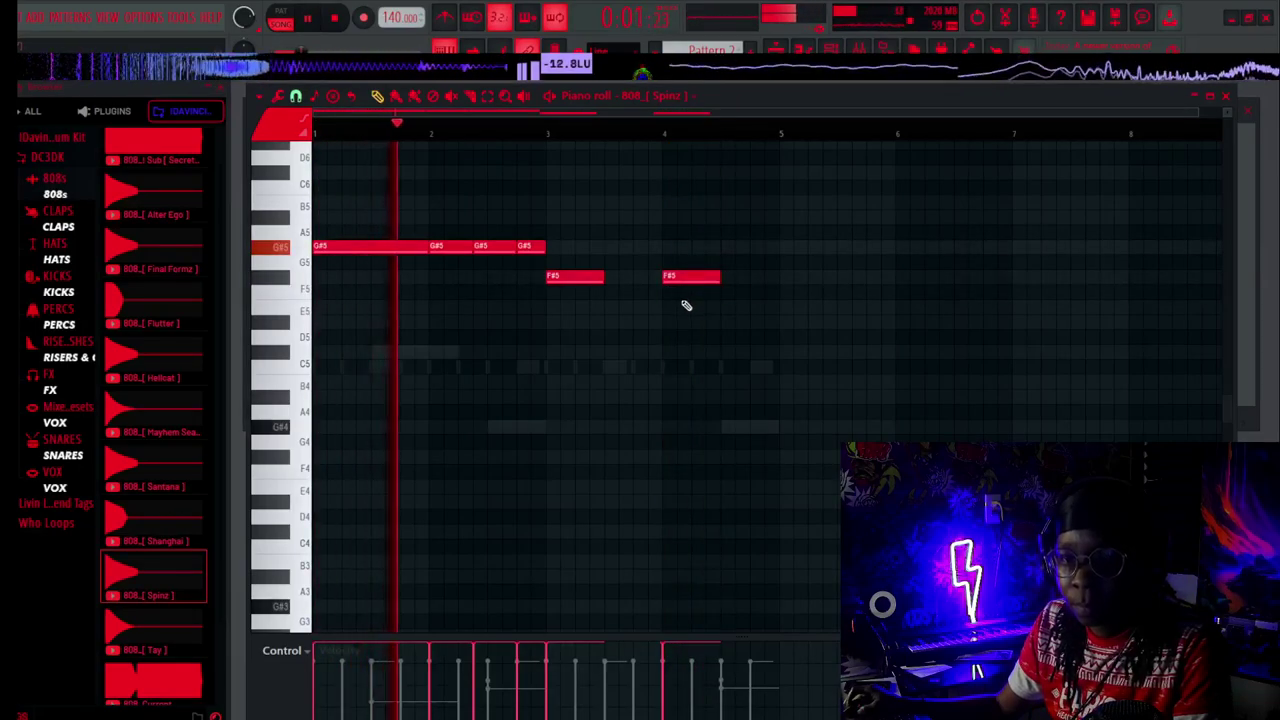
left_click(725, 308)
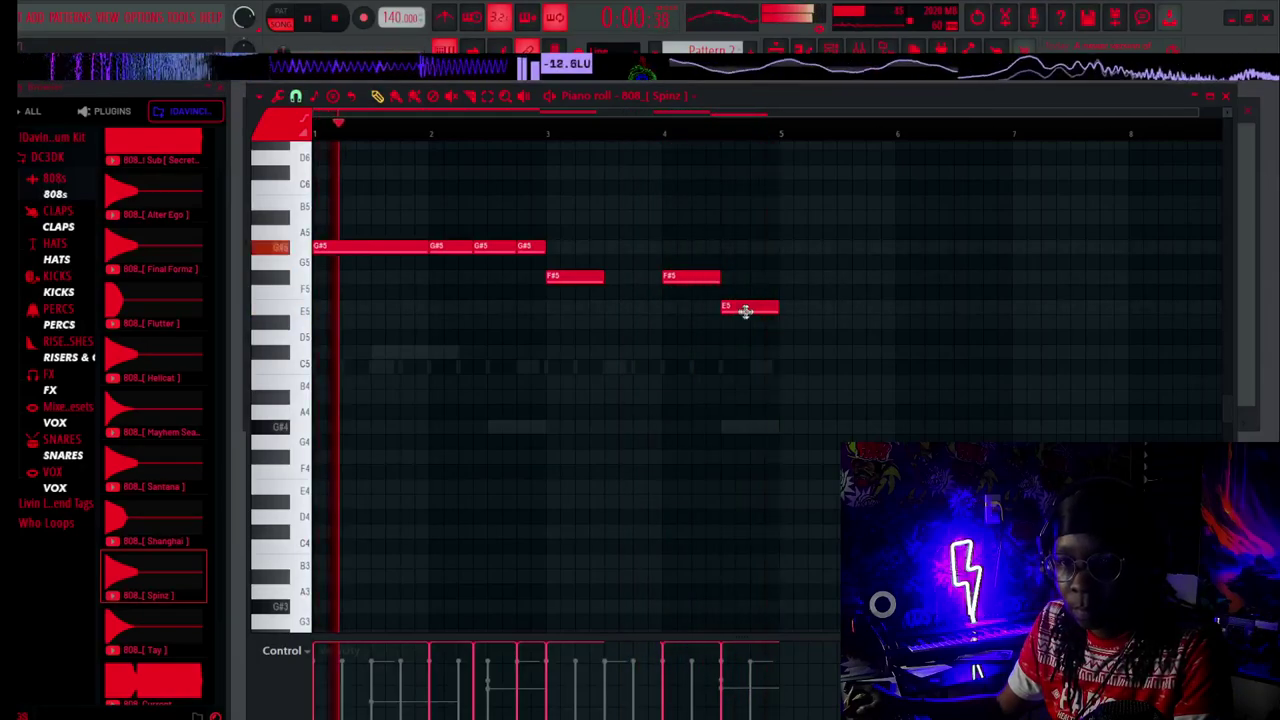
left_click_drag(745, 311, 735, 277)
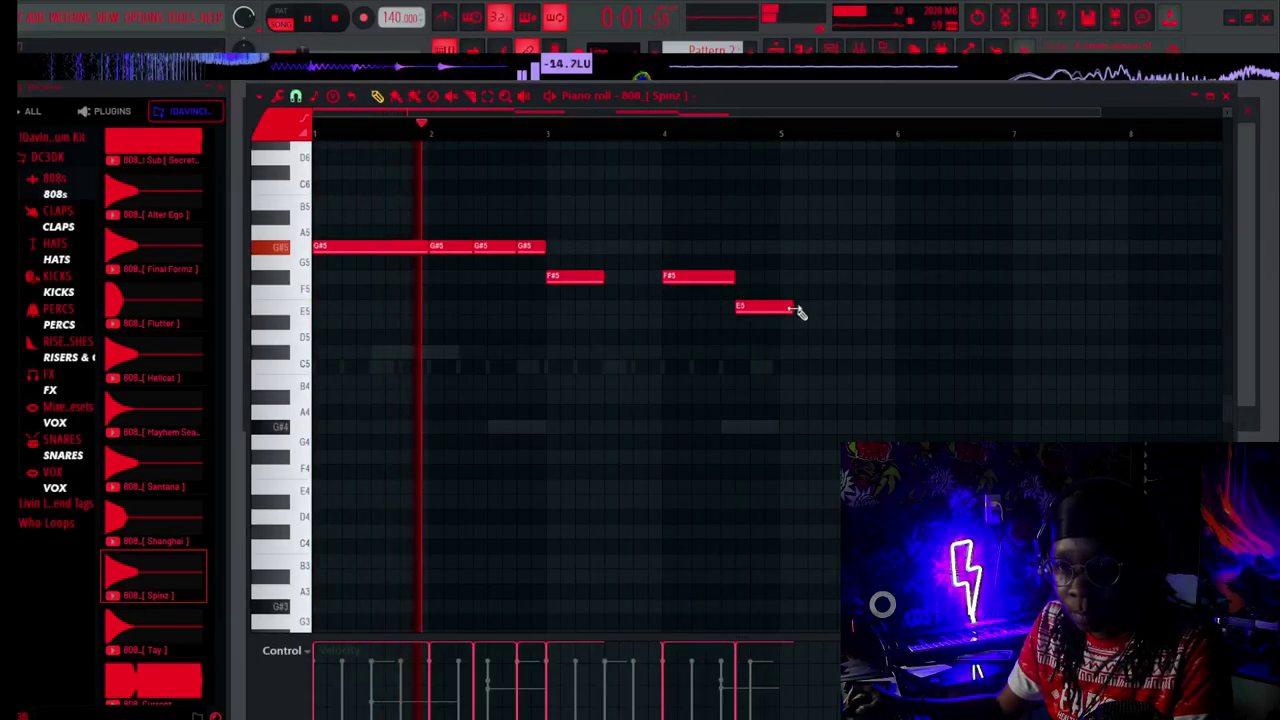
Delete the middle G#5 note in bar 2, extend the note before it over the gap and move the bar's last short note to F#5.
right_click(496, 248)
left_click_drag(470, 247, 512, 252)
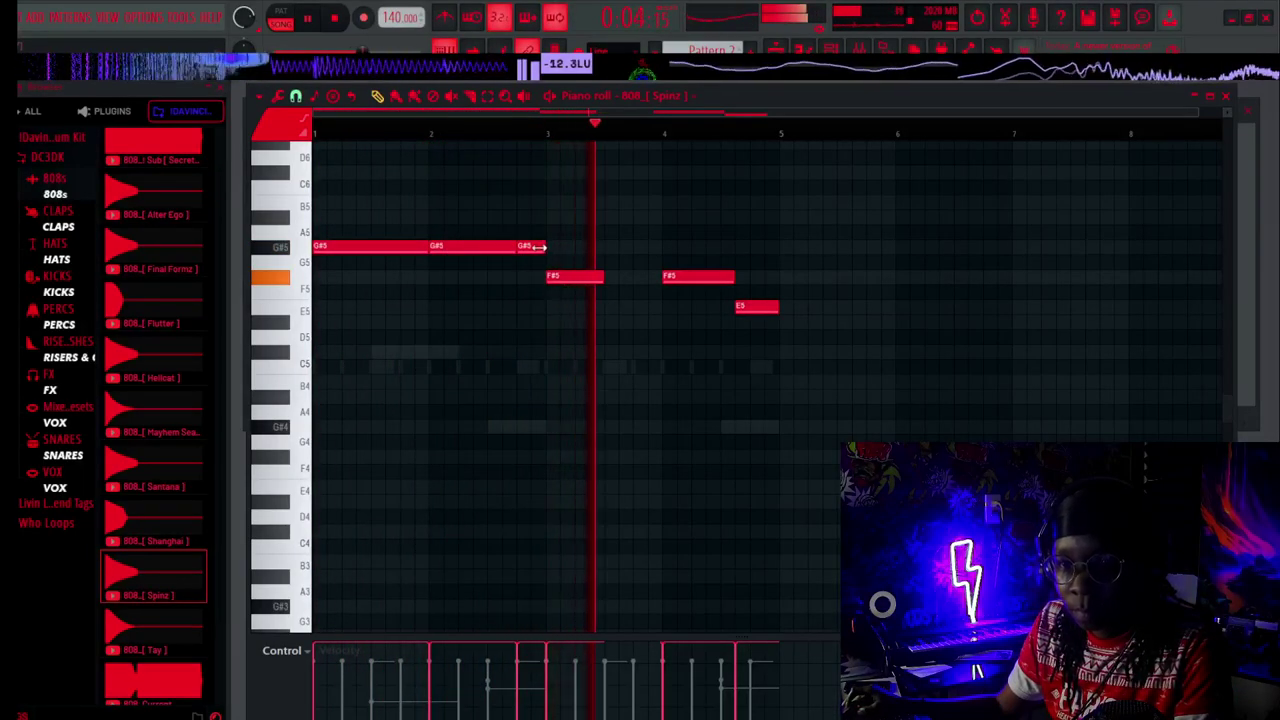
left_click_drag(531, 232, 531, 213)
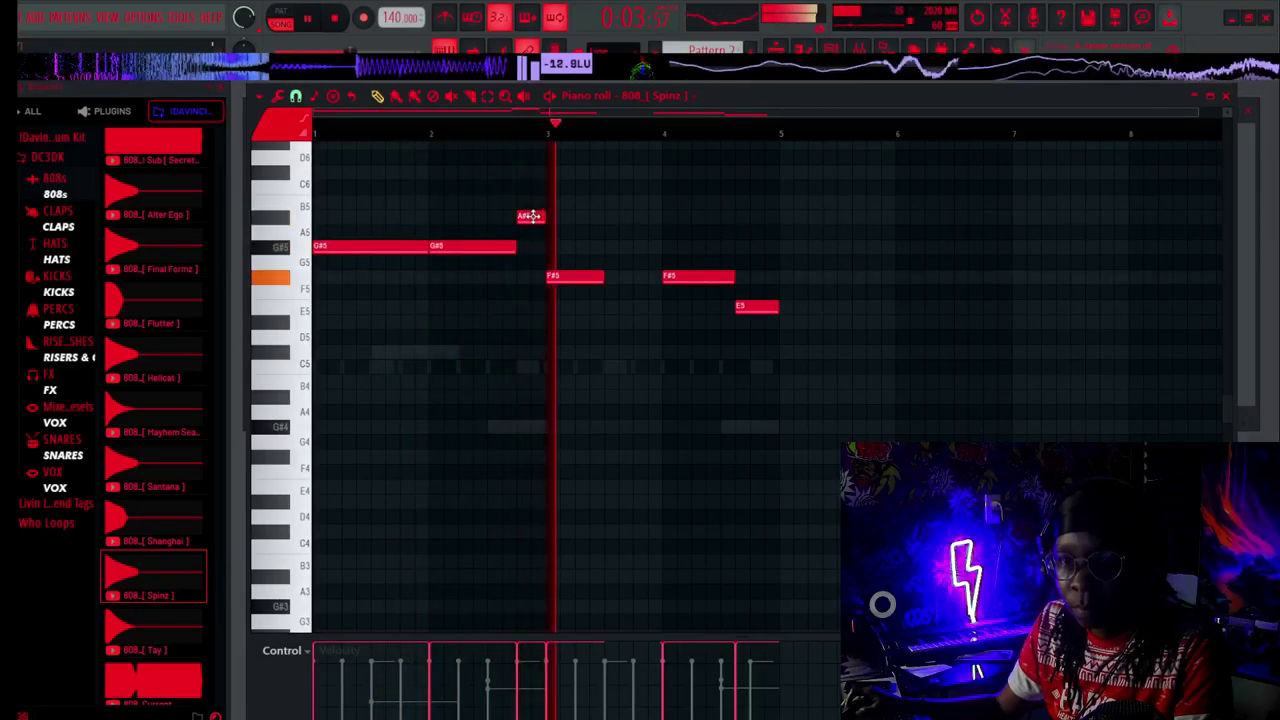
left_click_drag(531, 250, 536, 300)
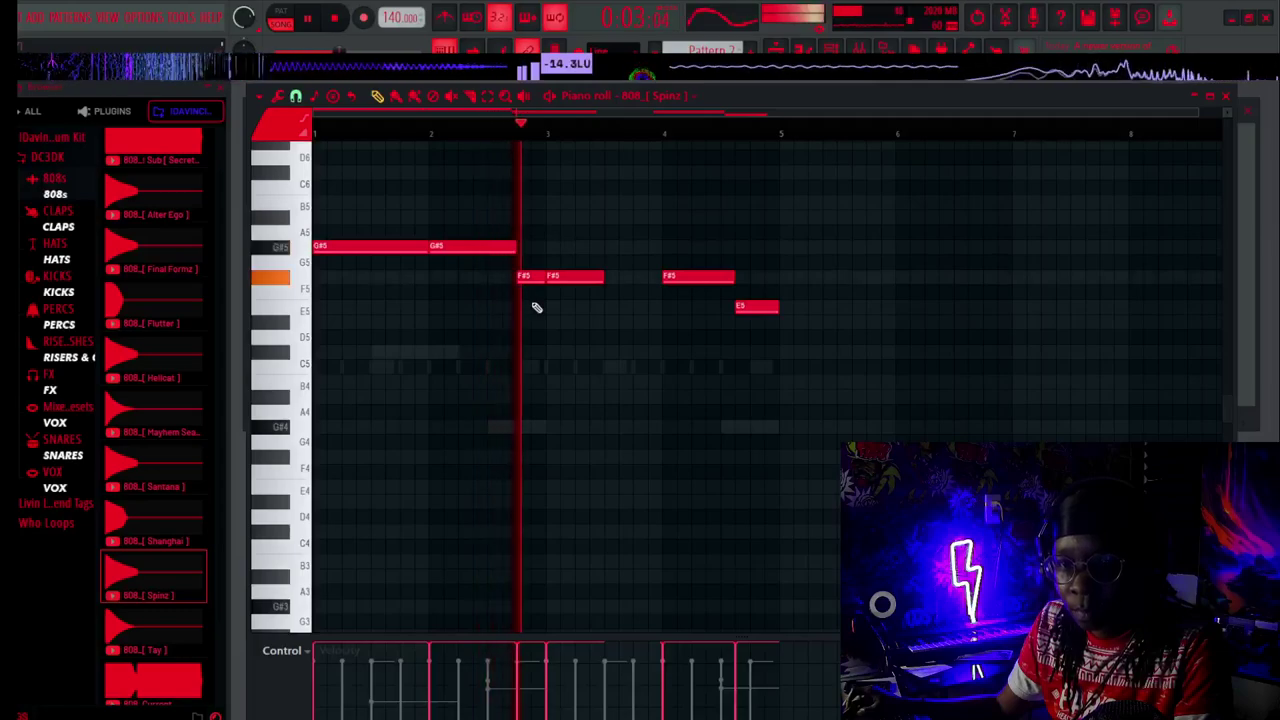
Try the bar 3 note at D#5, settle it on E5 and restart playback.
left_click_drag(560, 280, 566, 323)
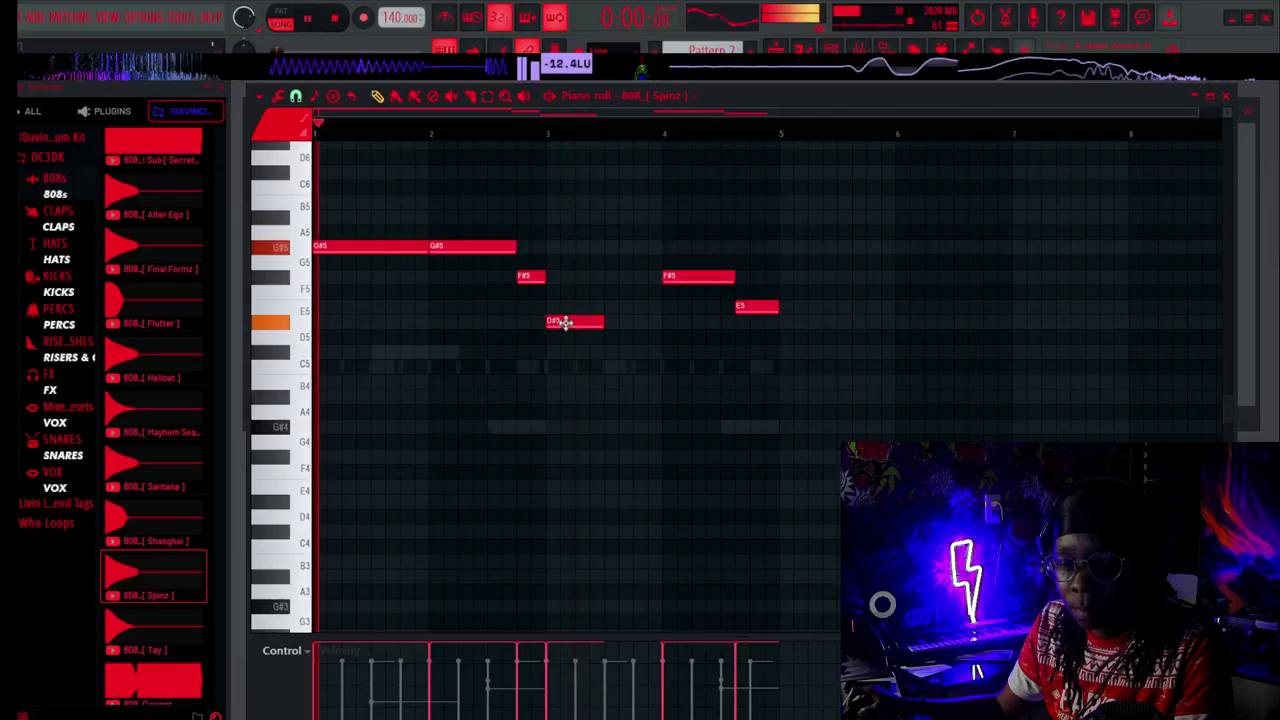
left_click_drag(565, 322, 567, 305)
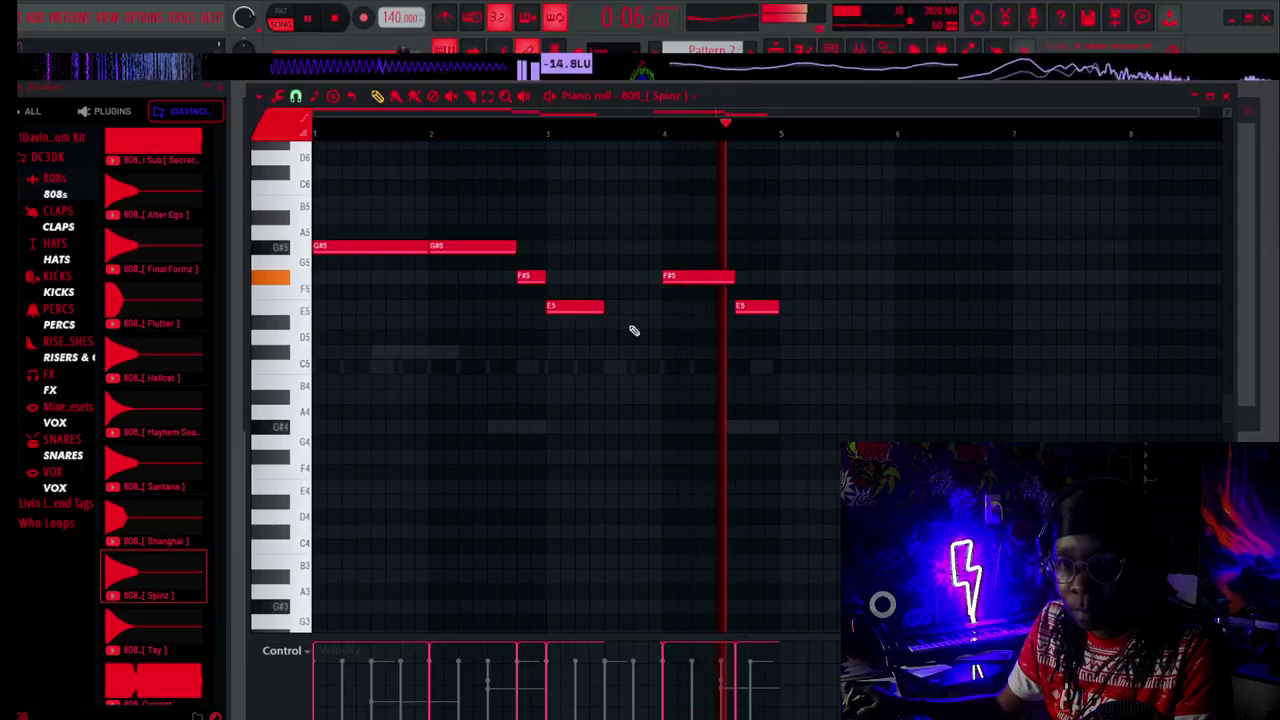
key("space")
key("space")
Delete the E5 note at the end of bar 4, lengthen the F#5 note slightly and add a short A#5 note ending at bar 5.
right_click(748, 307)
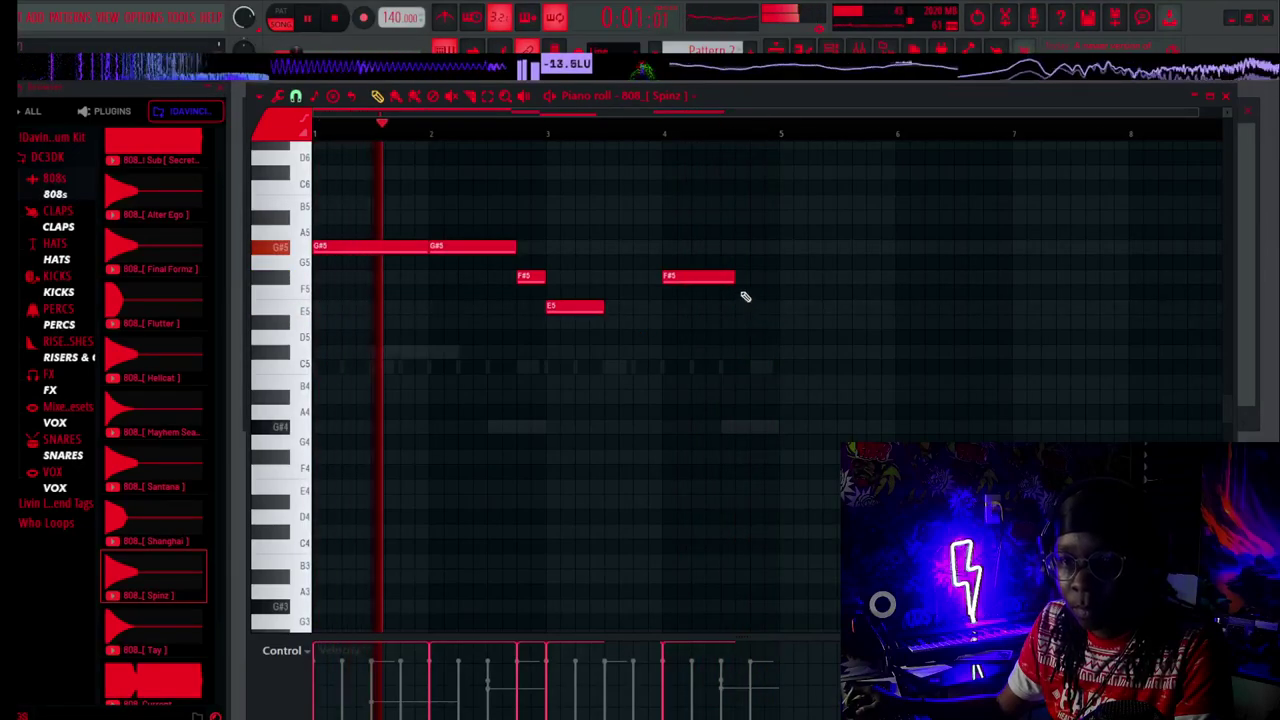
left_click_drag(735, 279, 749, 286)
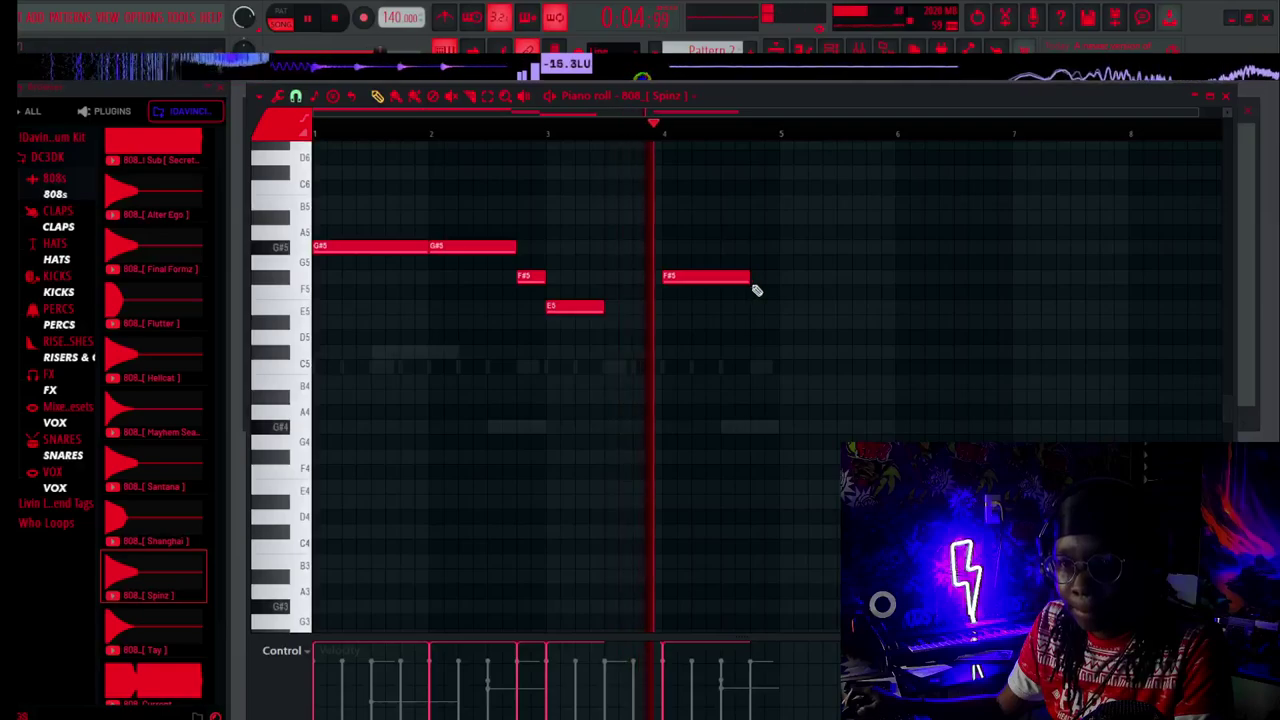
left_click(760, 248)
left_click_drag(835, 248, 764, 218)
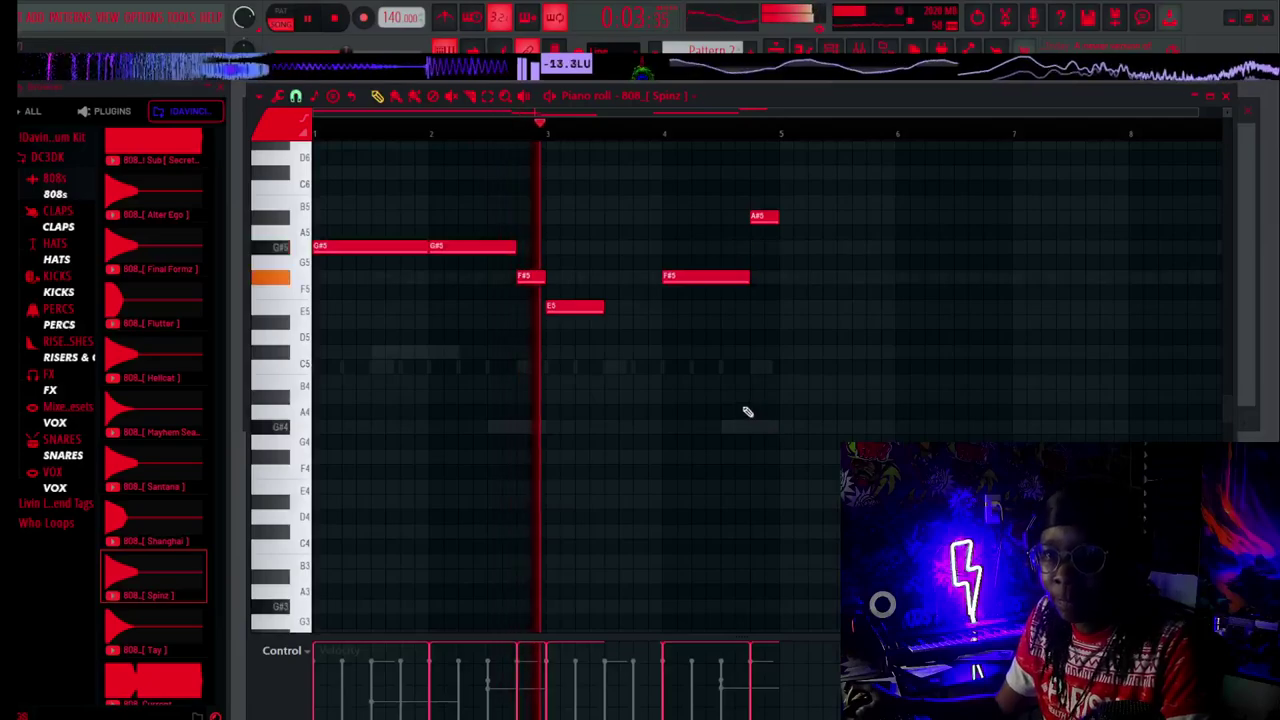
Lengthen the bar 3 note up to bar 4 and move it, the bar 4 note and the final short note to G#5.
left_click_drag(588, 306, 660, 245)
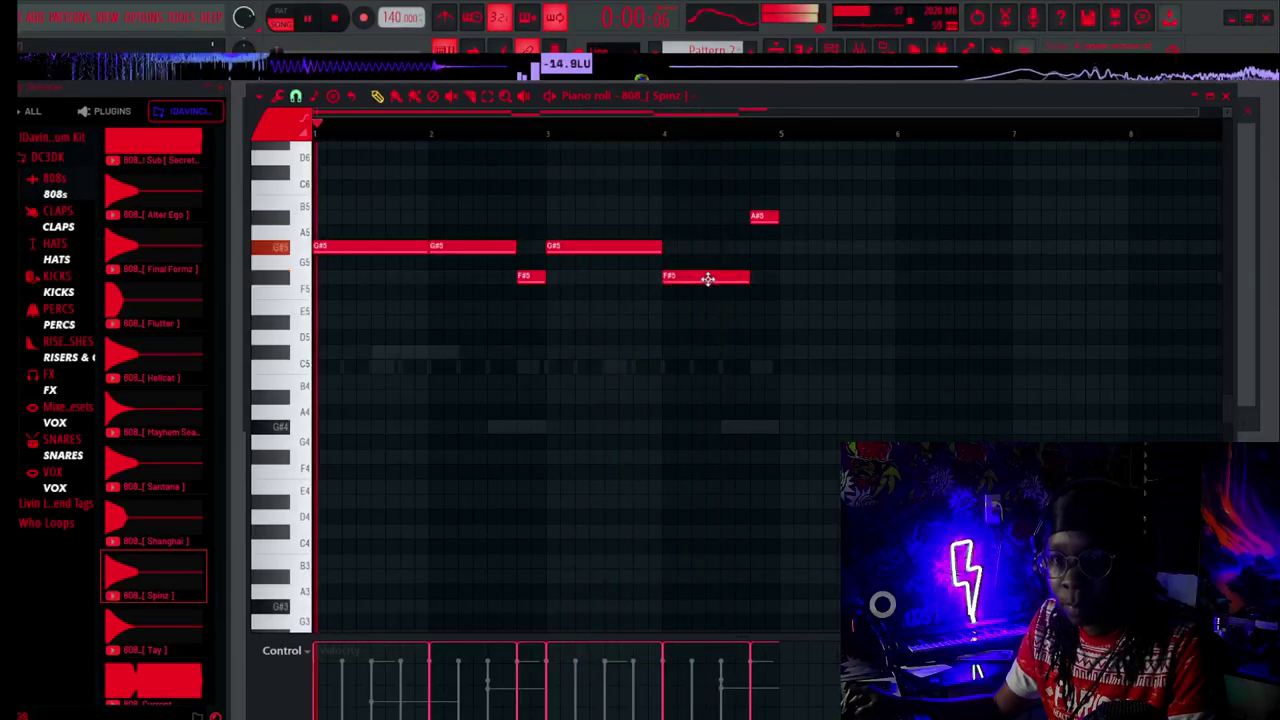
left_click_drag(707, 278, 766, 217)
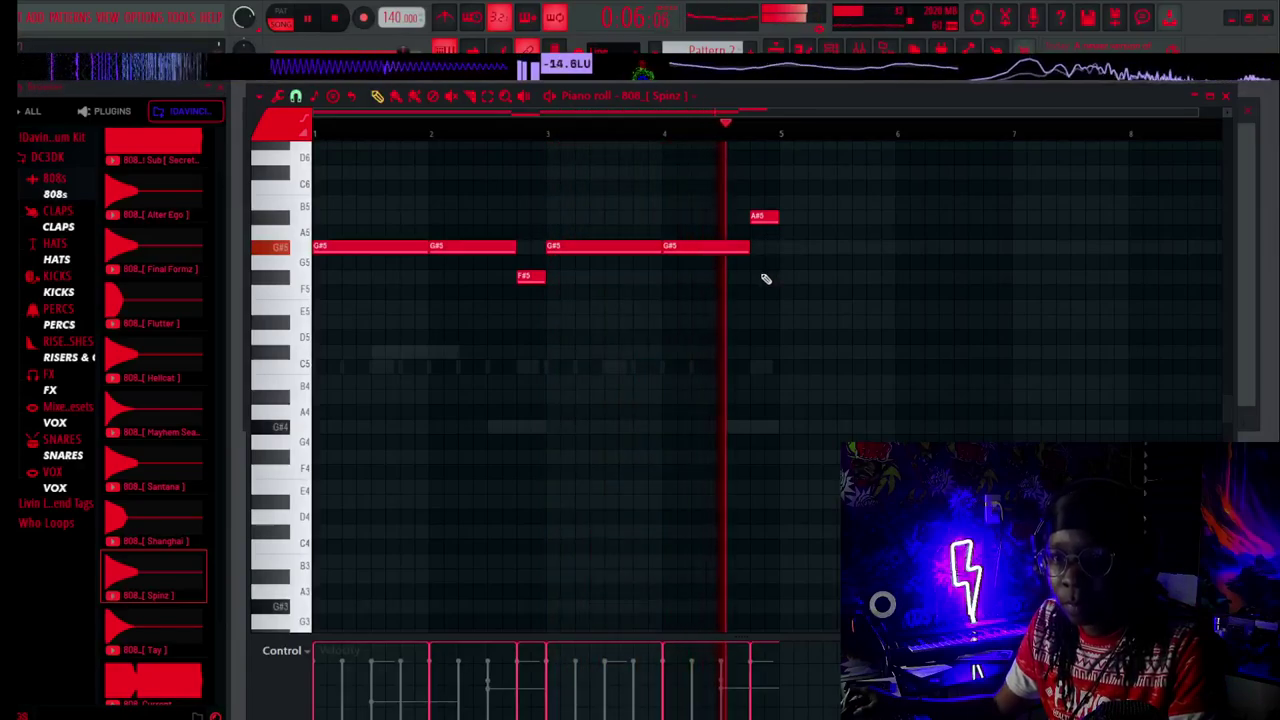
left_click_drag(757, 215, 751, 248)
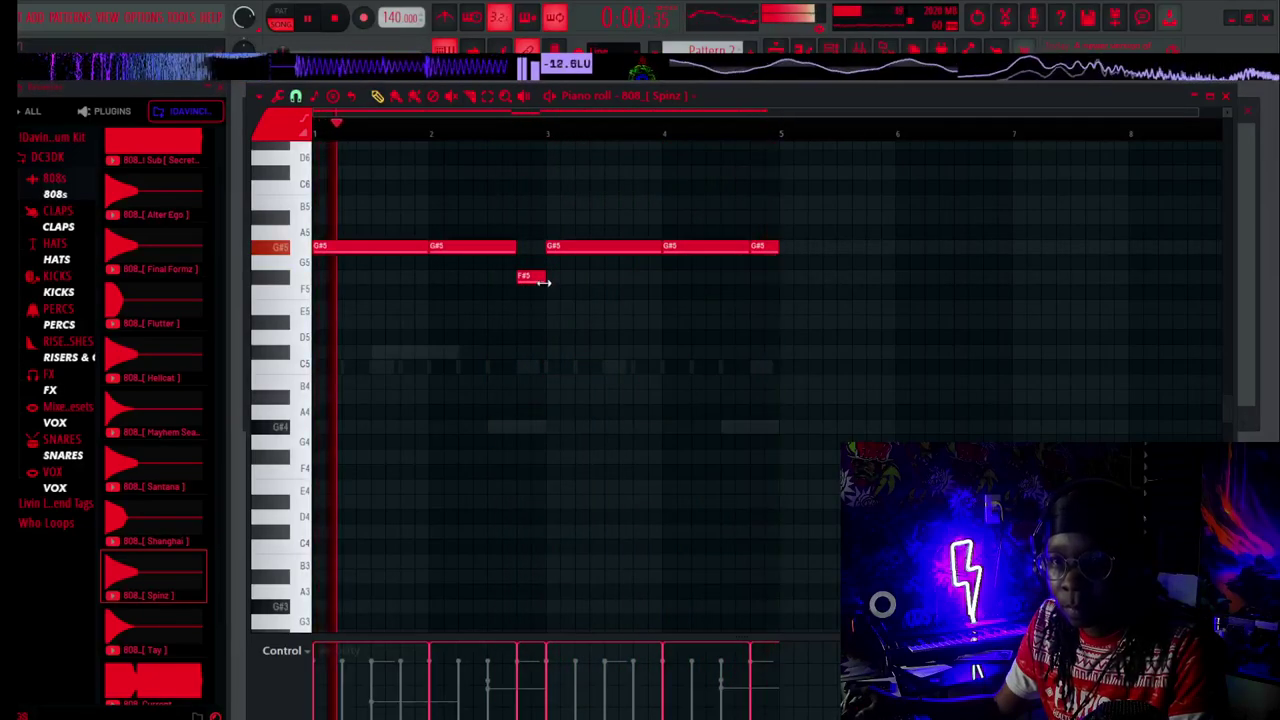
Shorten the first G#5 note and fill the rest of bar 1 with two more G#5 notes, the last one shorter.
key("space")
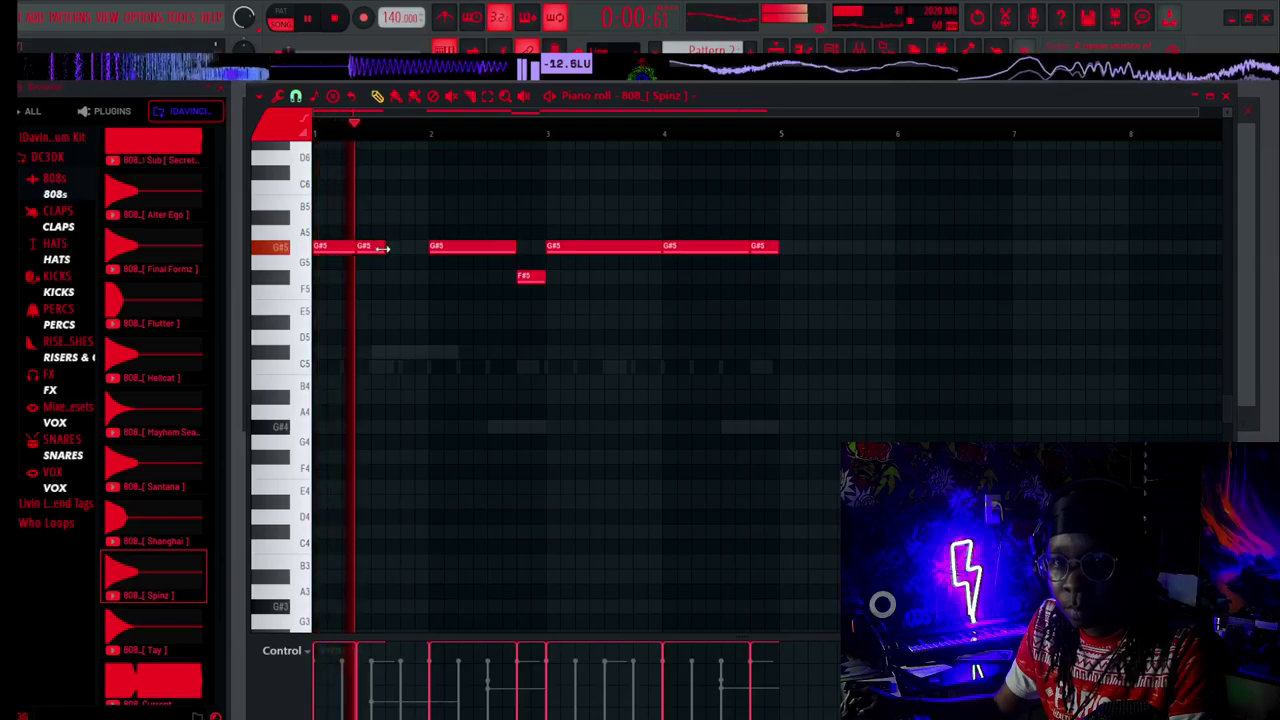
left_click_drag(373, 248, 430, 262)
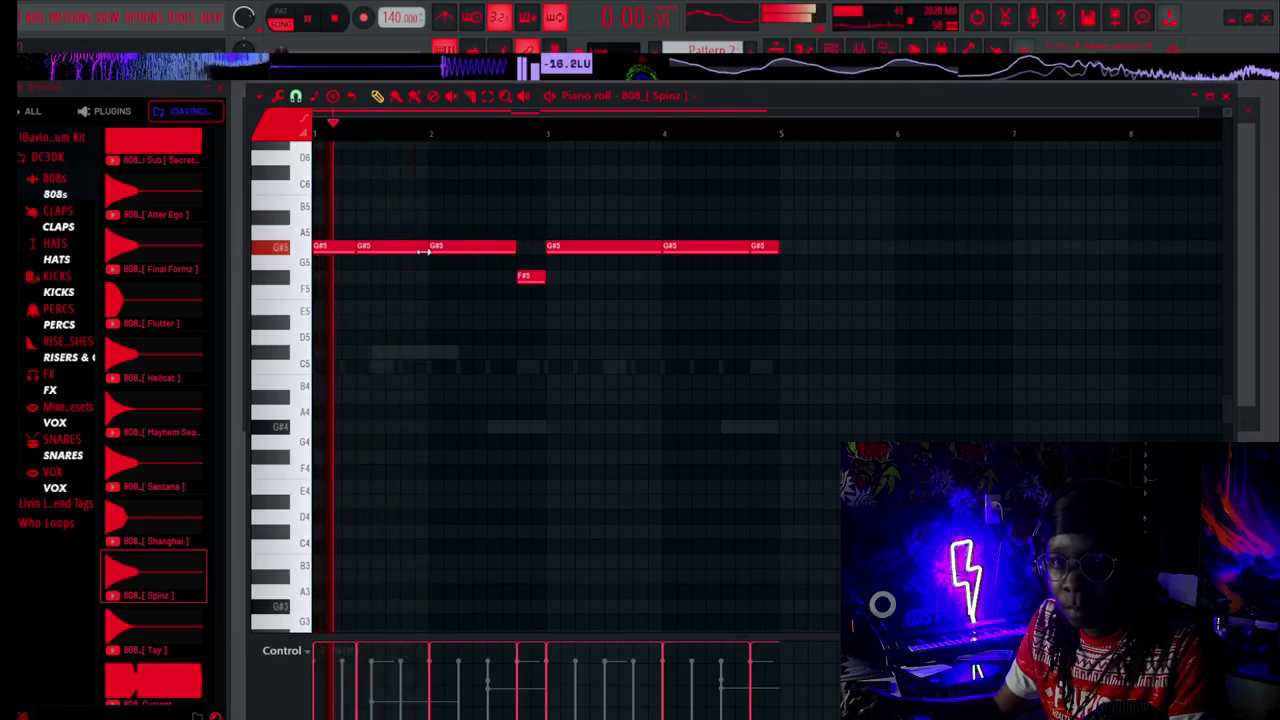
left_click_drag(428, 251, 400, 251)
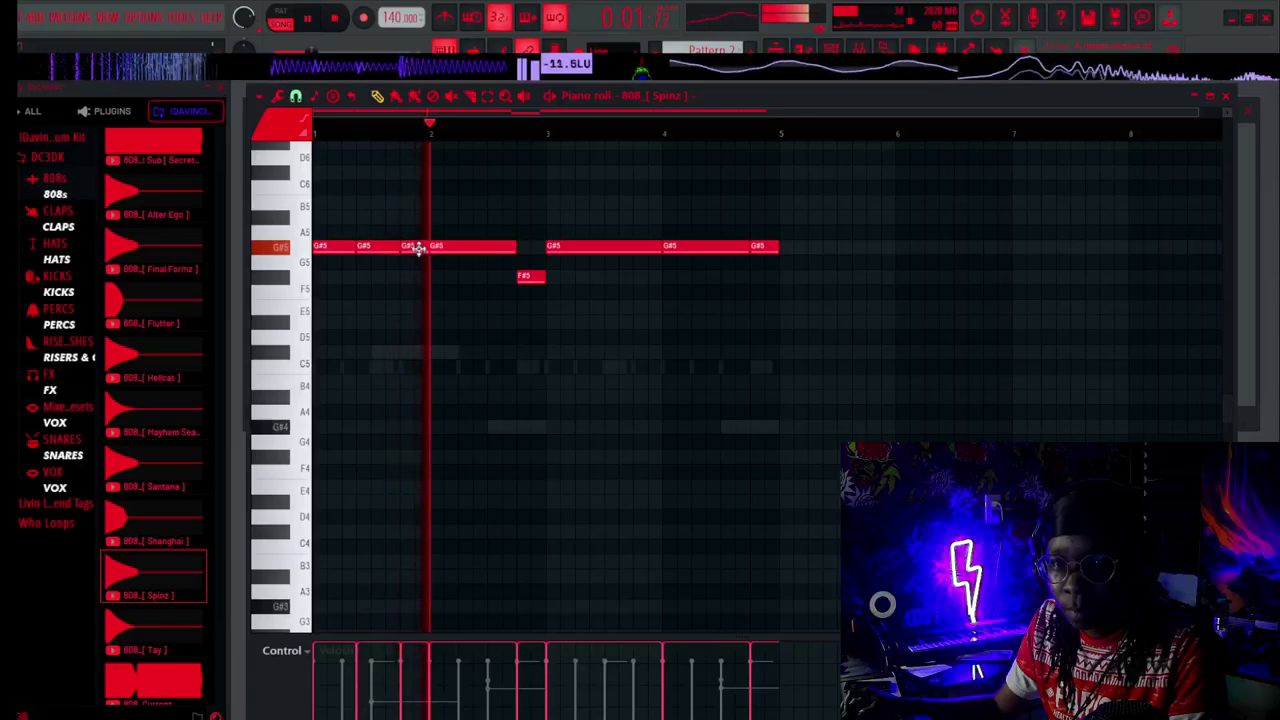
left_click(416, 230)
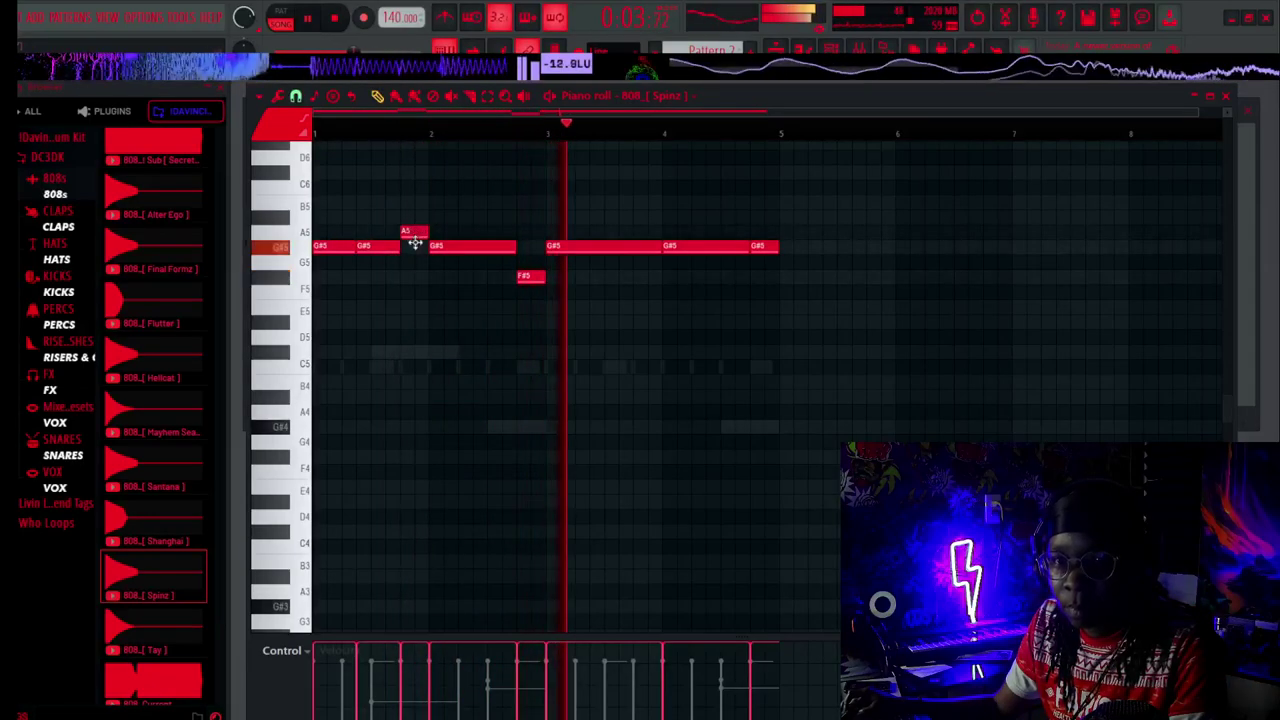
left_click_drag(417, 229, 417, 248)
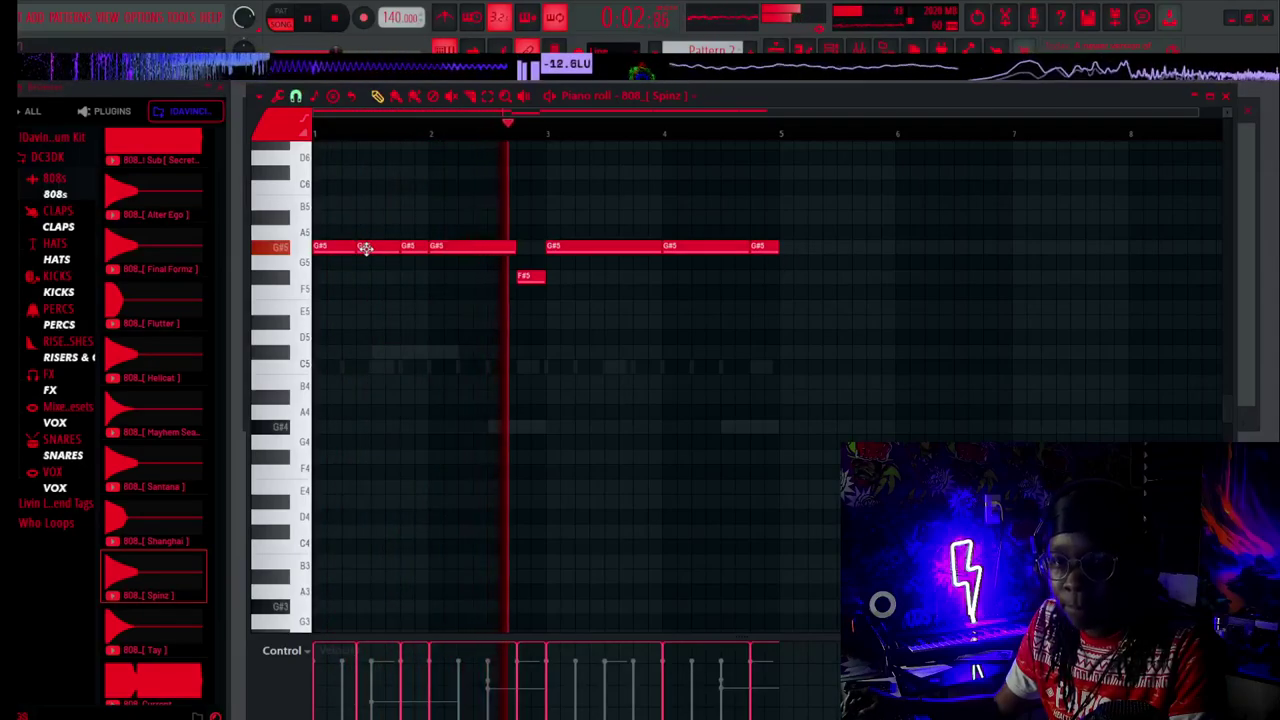
Replay the 808 pattern from the start, close its piano roll and stop playback.
key("space")
key("space")
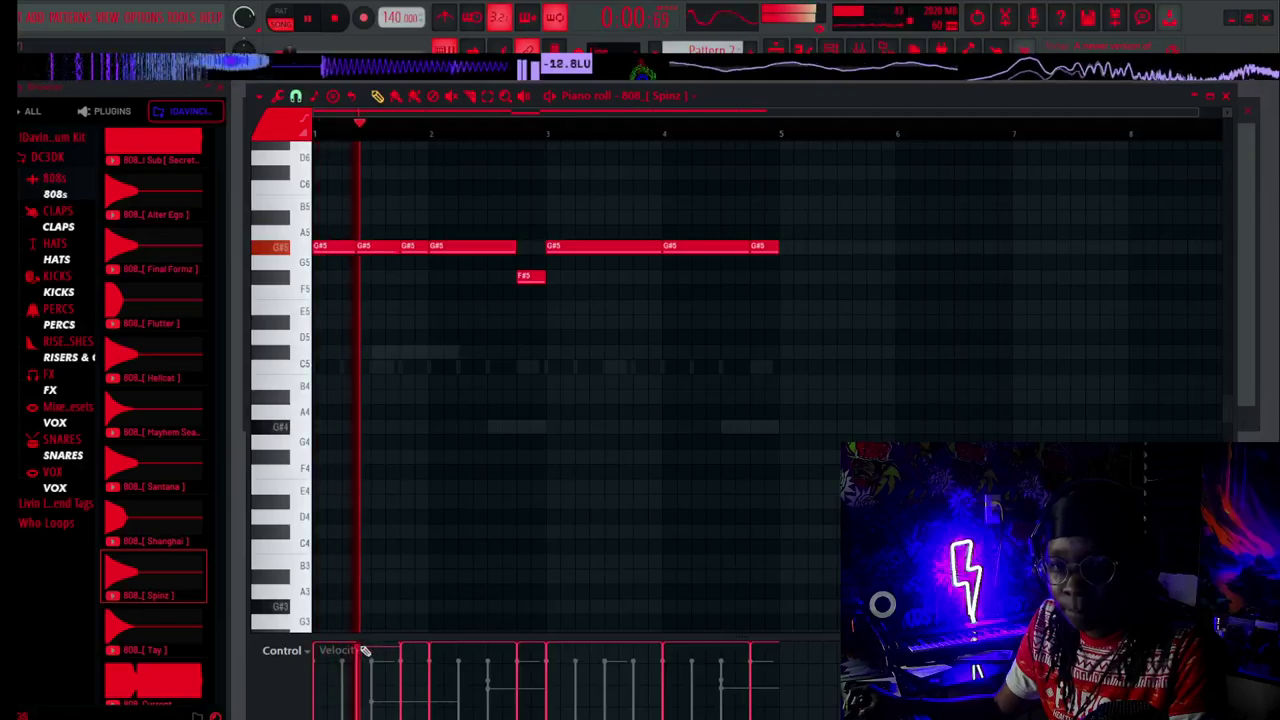
left_click(1225, 97)
key("space")
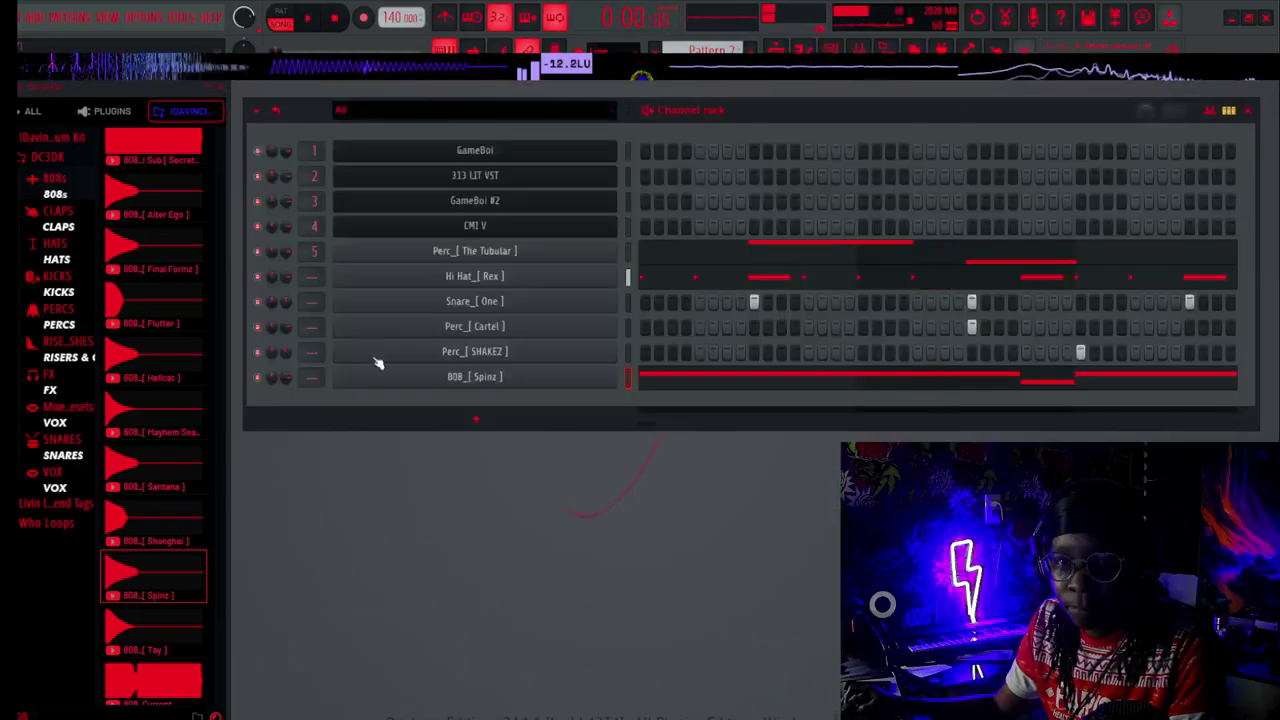
Audition the 808 samples, replace the 808 channel's sample with 808_[ Final Formz ] and play the beat.
left_click(131, 680)
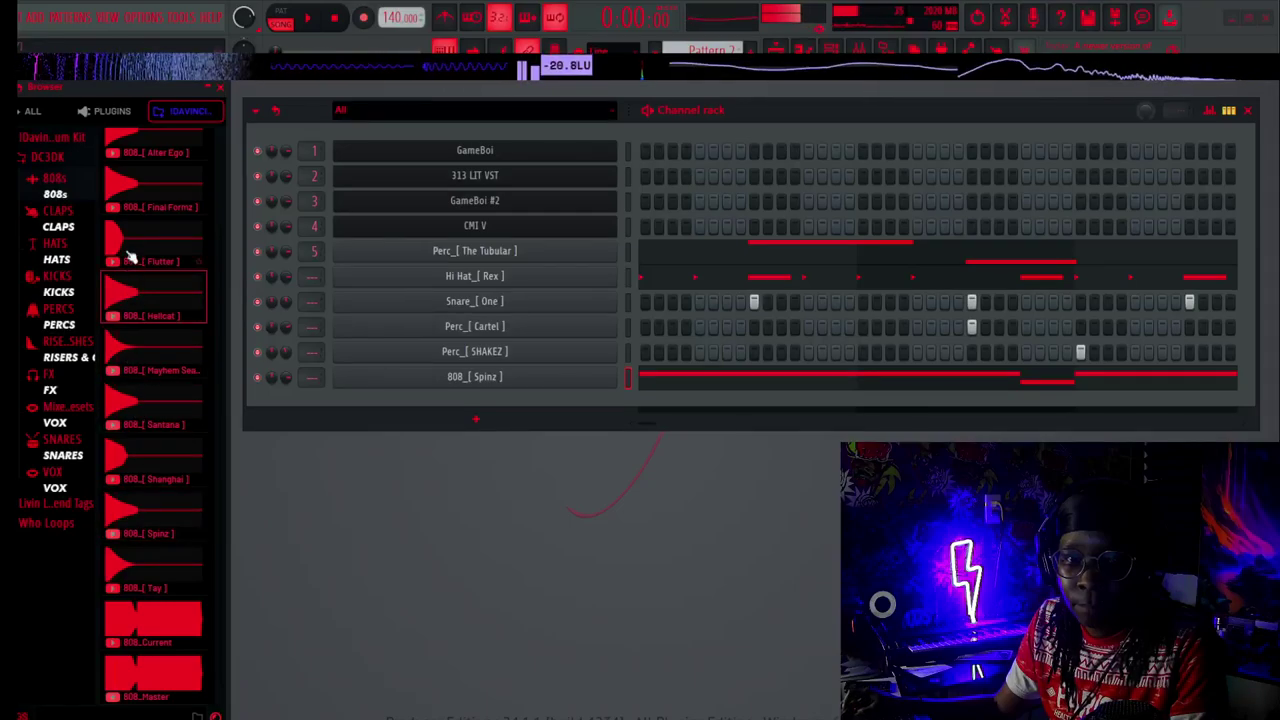
scroll(130, 260, "up", 2)
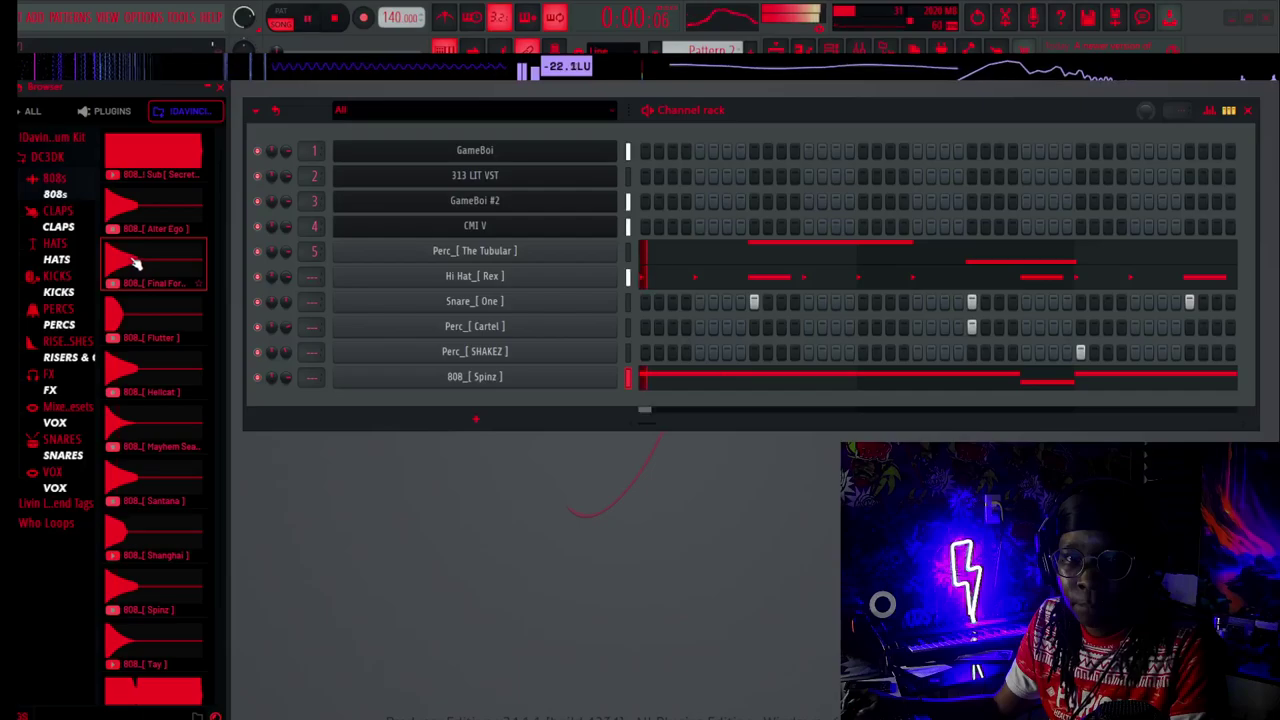
mouse_move(133, 262)
left_mouse_down()
mouse_move(416, 400)
mouse_move(416, 377)
left_mouse_up()
key("space")
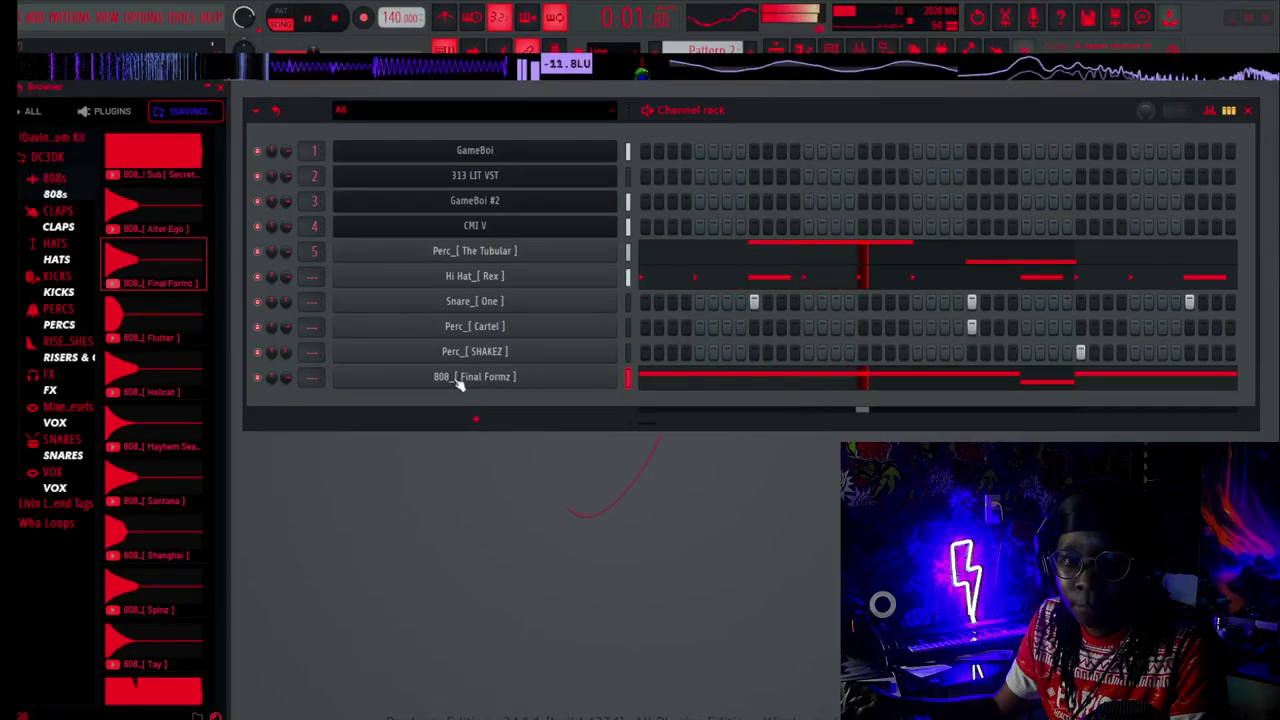
Raise the 808 channel's precomputed Boost slightly in its sampler settings, check the volume envelope and close the settings.
left_click(457, 380)
left_click_drag(323, 265, 613, 270)
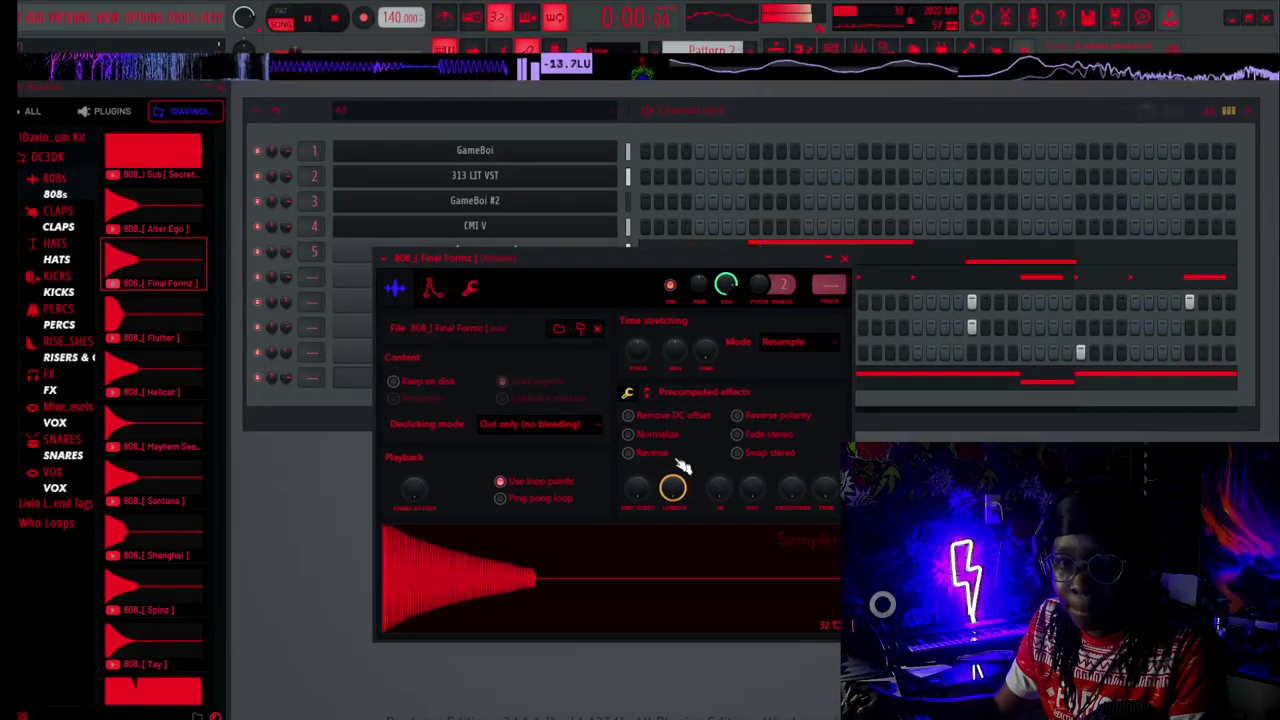
left_click(647, 393)
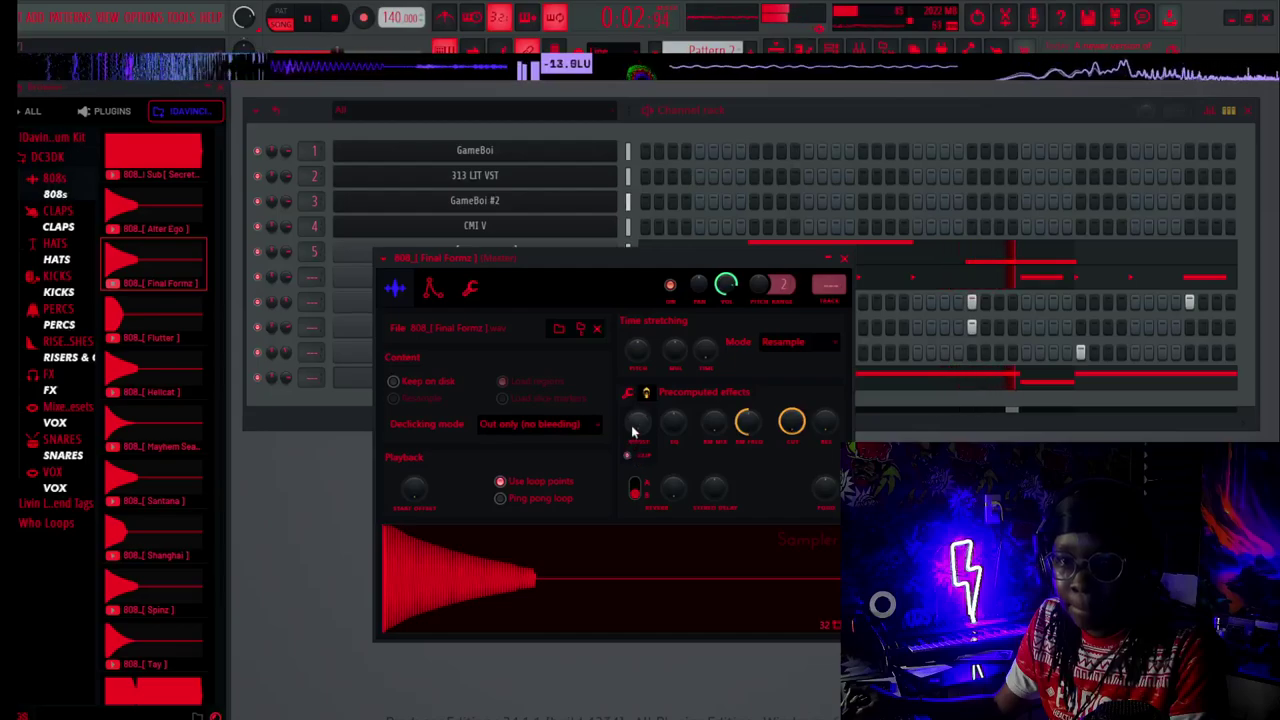
left_click_drag(633, 430, 633, 410)
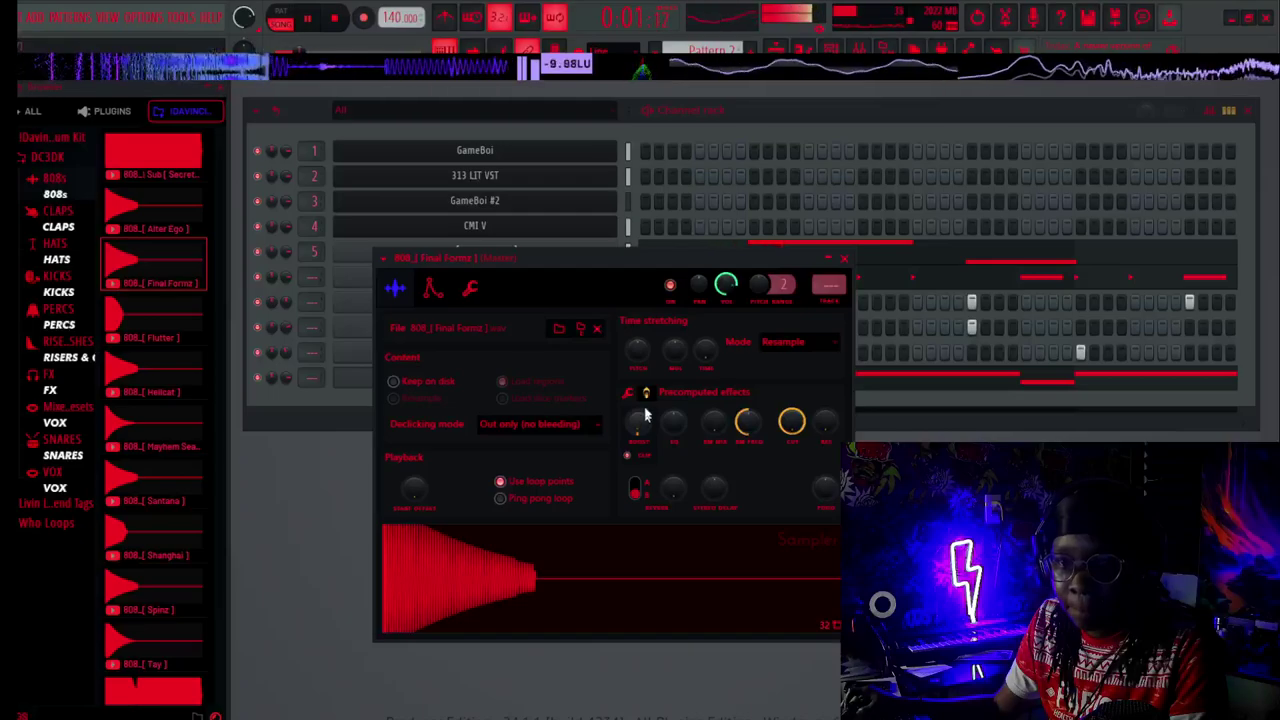
left_click(429, 290)
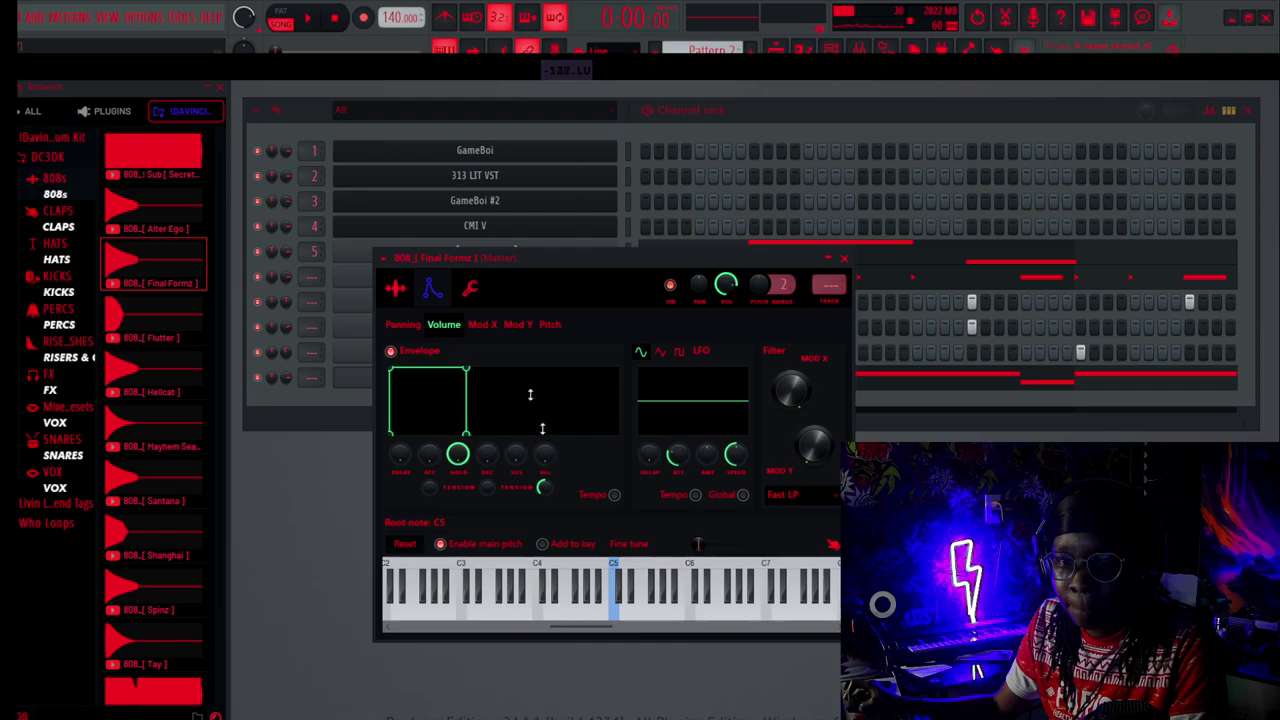
left_click(397, 288)
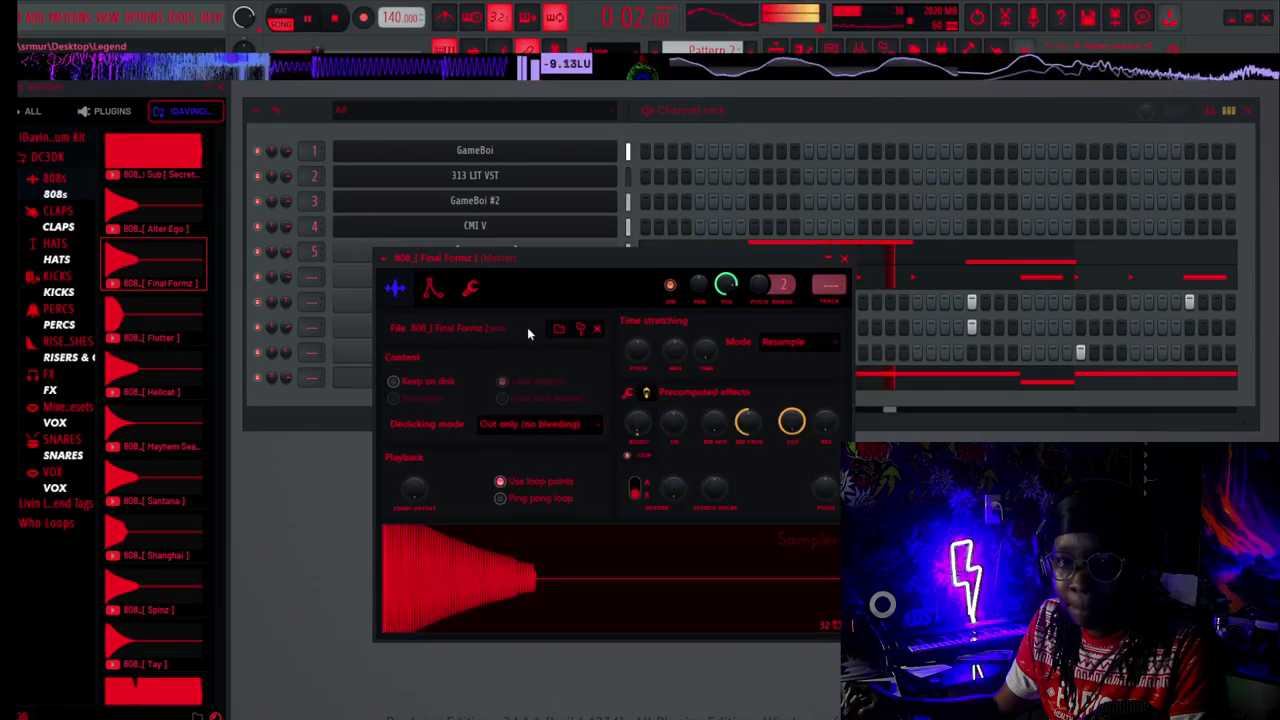
left_click(843, 258)
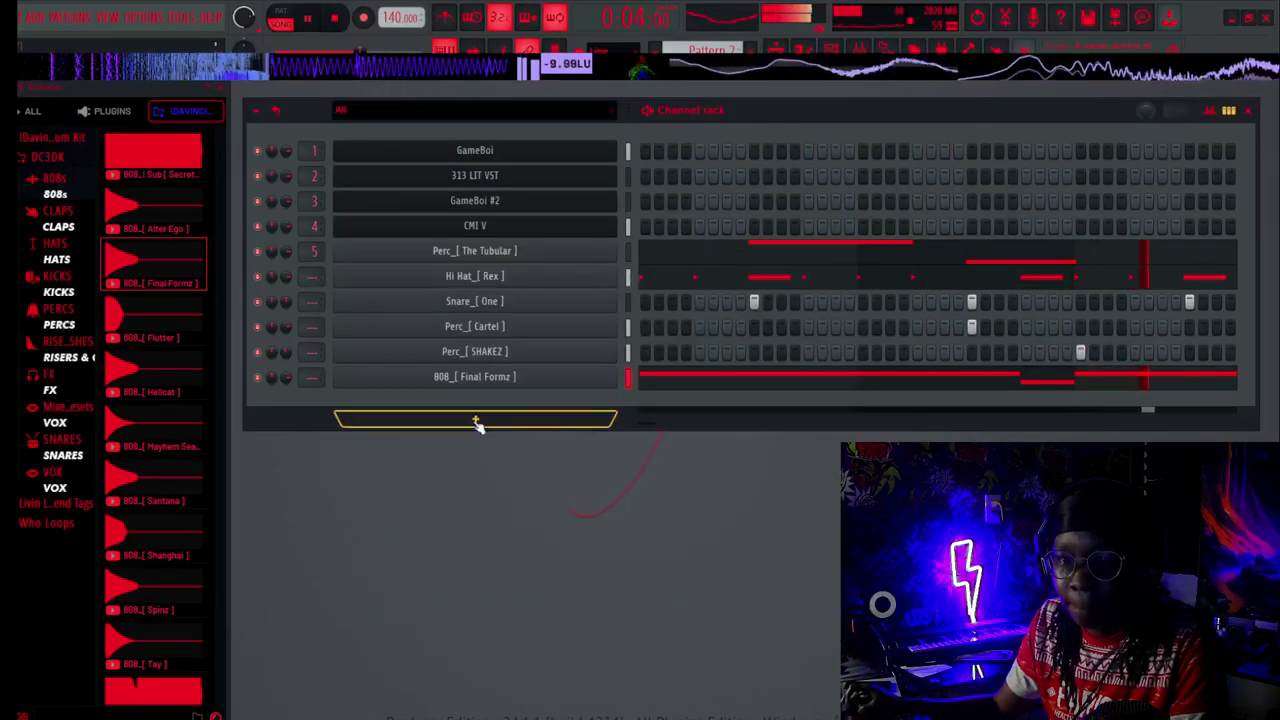
Load 808_[ Spinz ] back onto the 808 channel and check its precomputed effects before closing the settings.
scroll(145, 390, "down", 2)
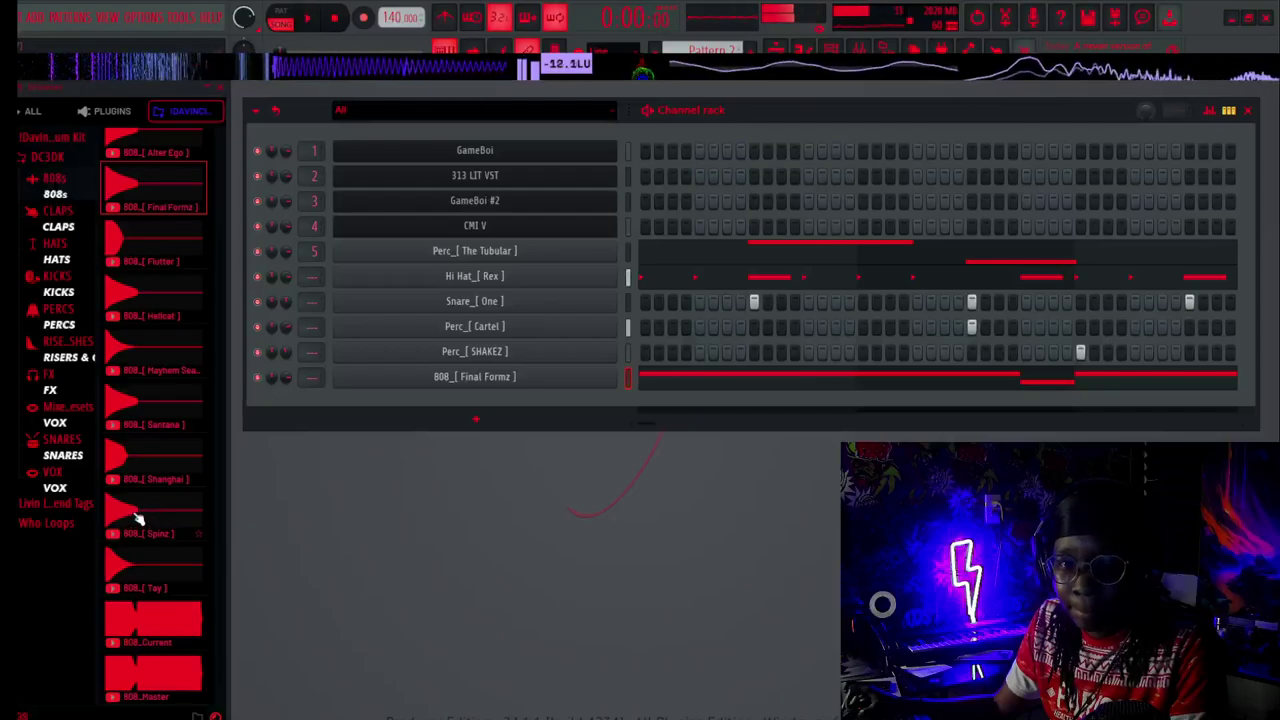
left_click_drag(138, 518, 425, 382)
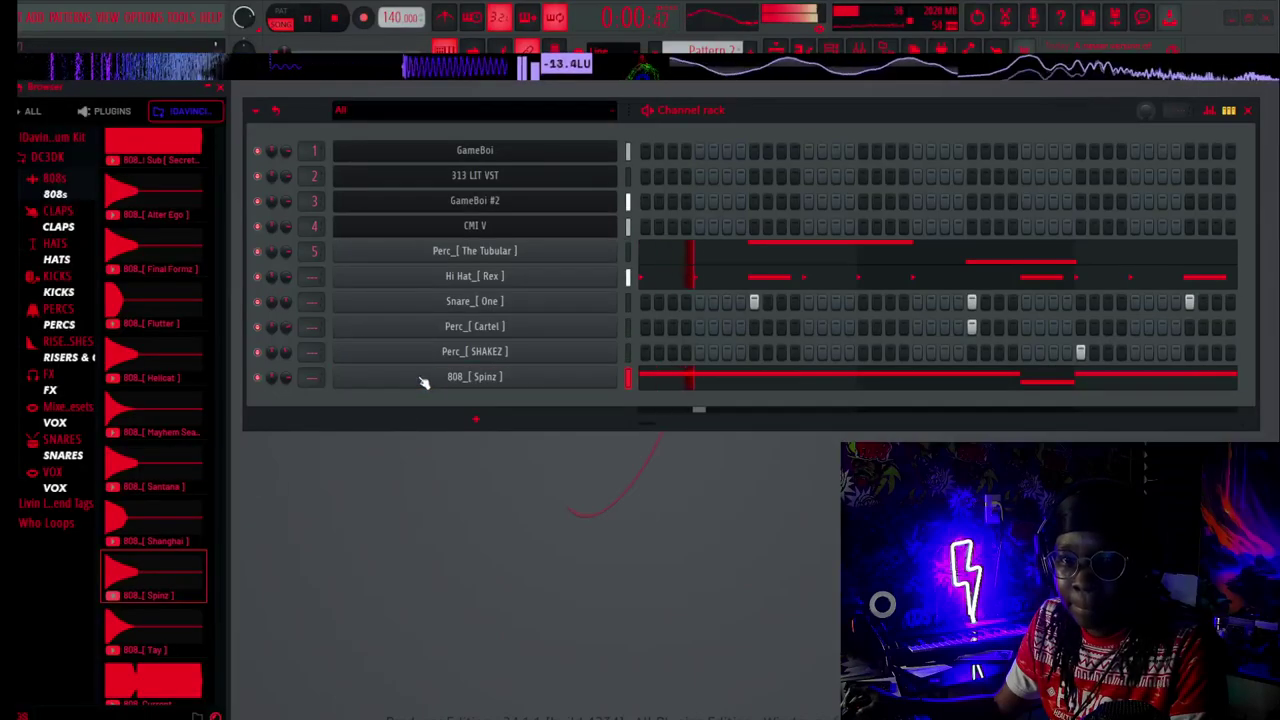
left_click(568, 378)
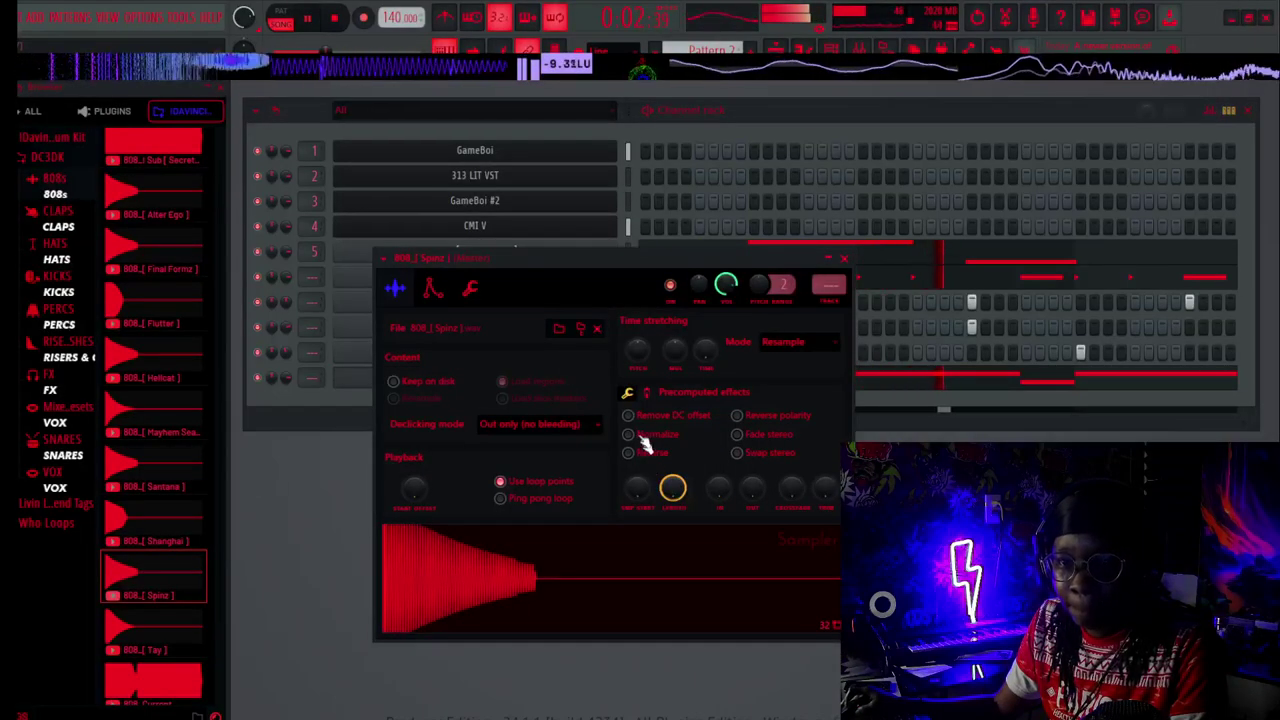
left_click(647, 394)
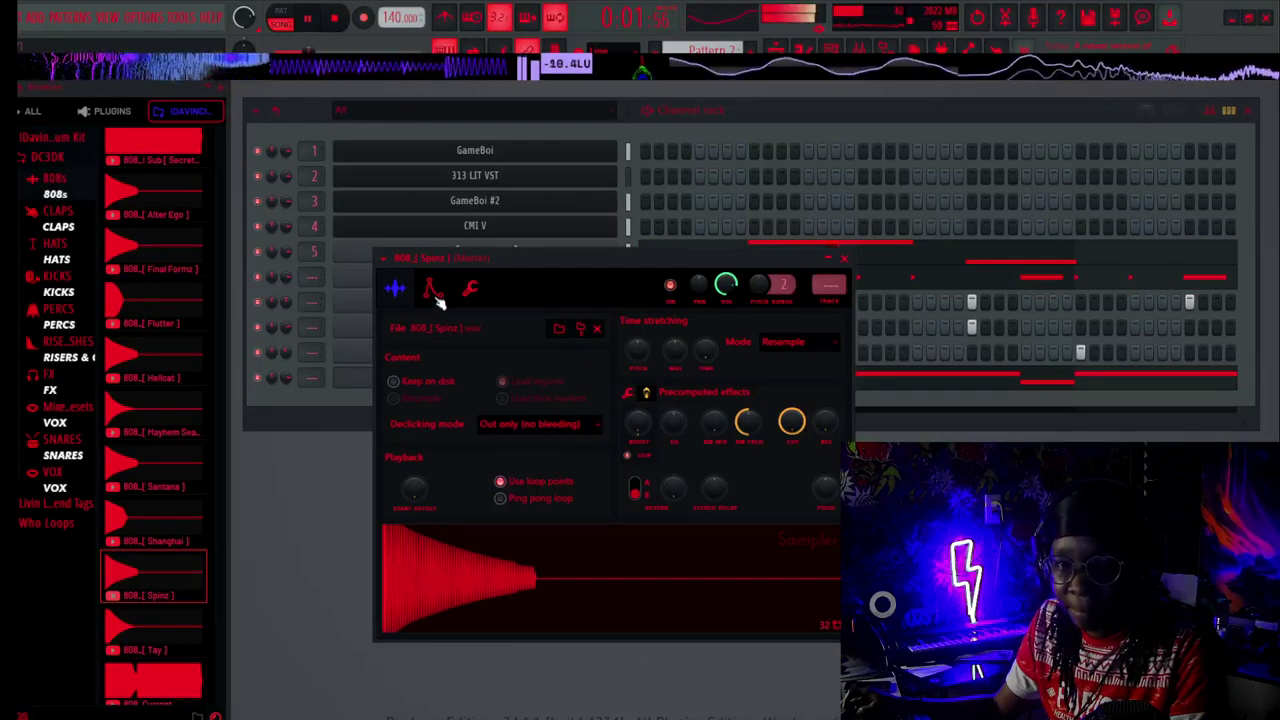
left_click(845, 258)
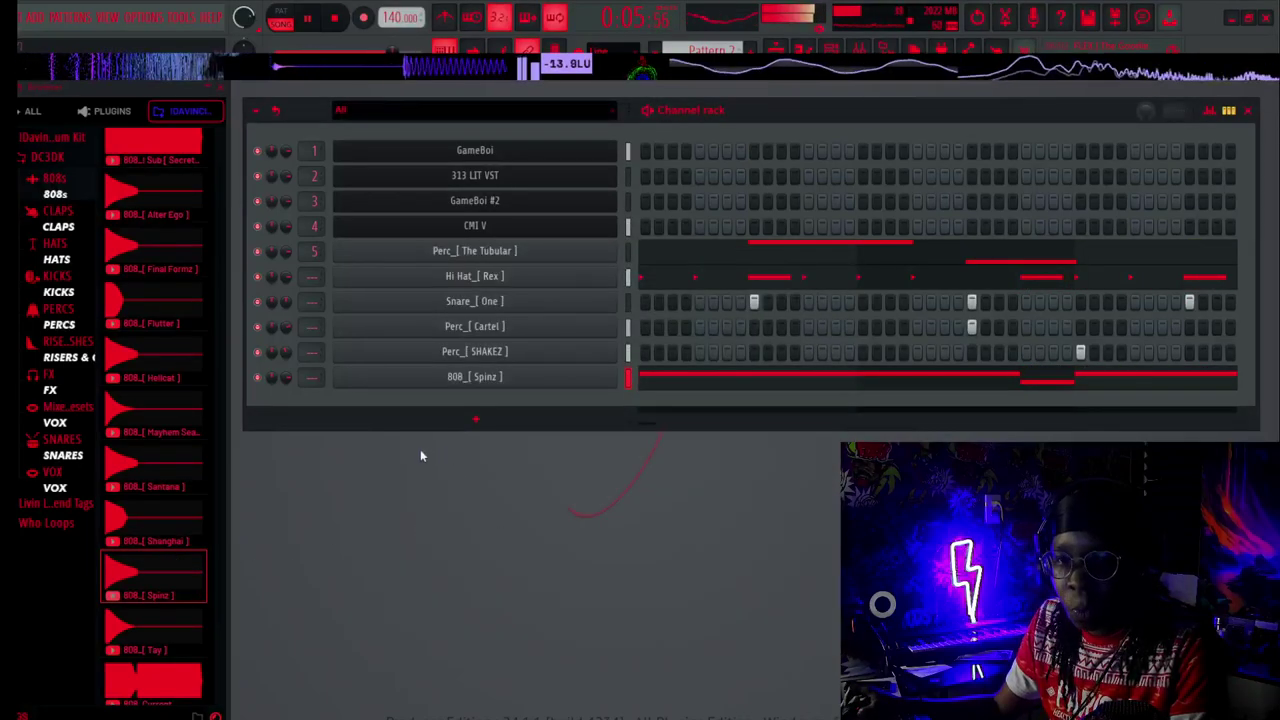
In the 808's piano roll, delete the second G#5 note of bar 1 and lengthen the first one over the gap.
right_click(523, 378)
left_click(703, 381)
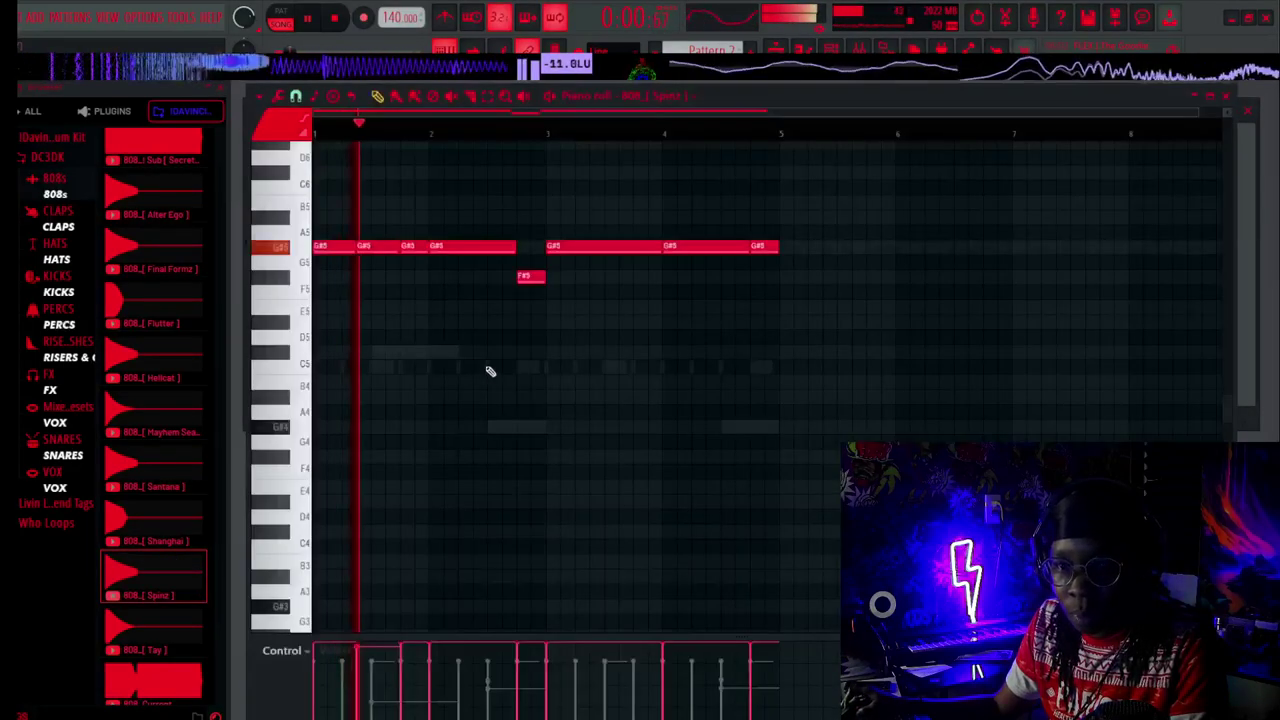
right_click(385, 250)
left_click_drag(350, 249, 399, 250)
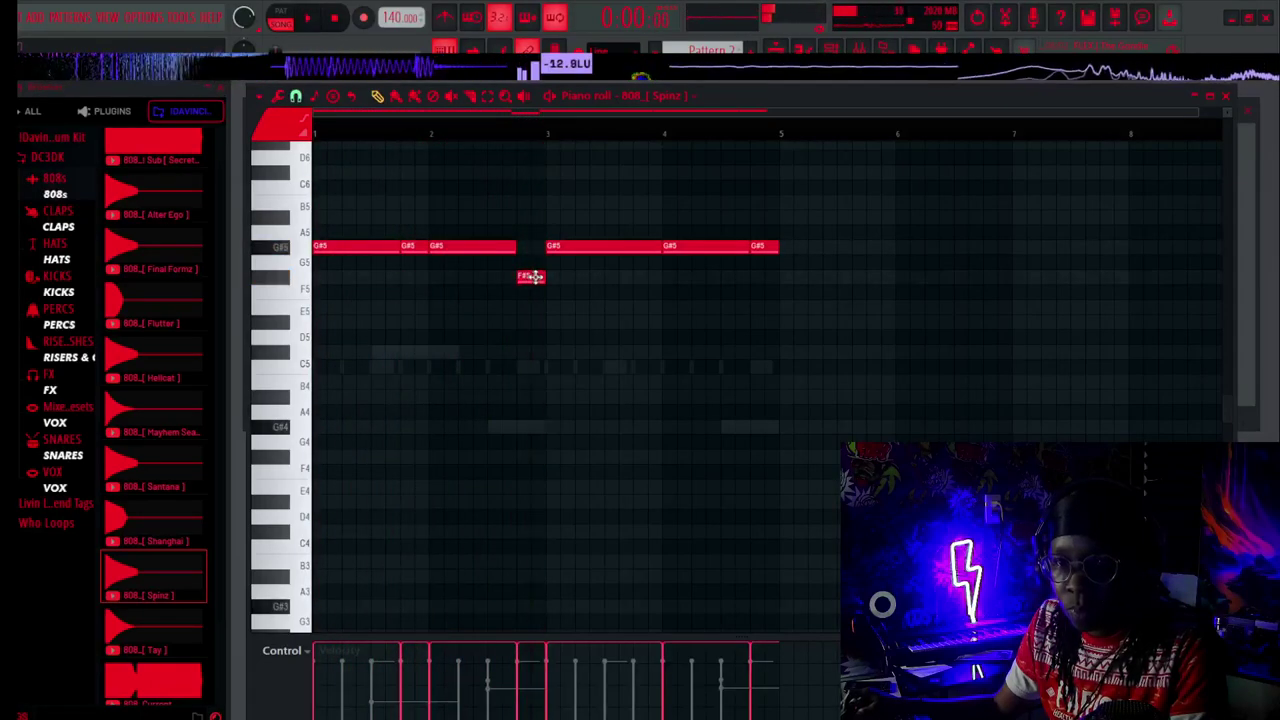
Try splitting the F#5 note before bar 3 into two short notes, and restore the single longer note.
left_click_drag(542, 278, 530, 278)
left_click(537, 278)
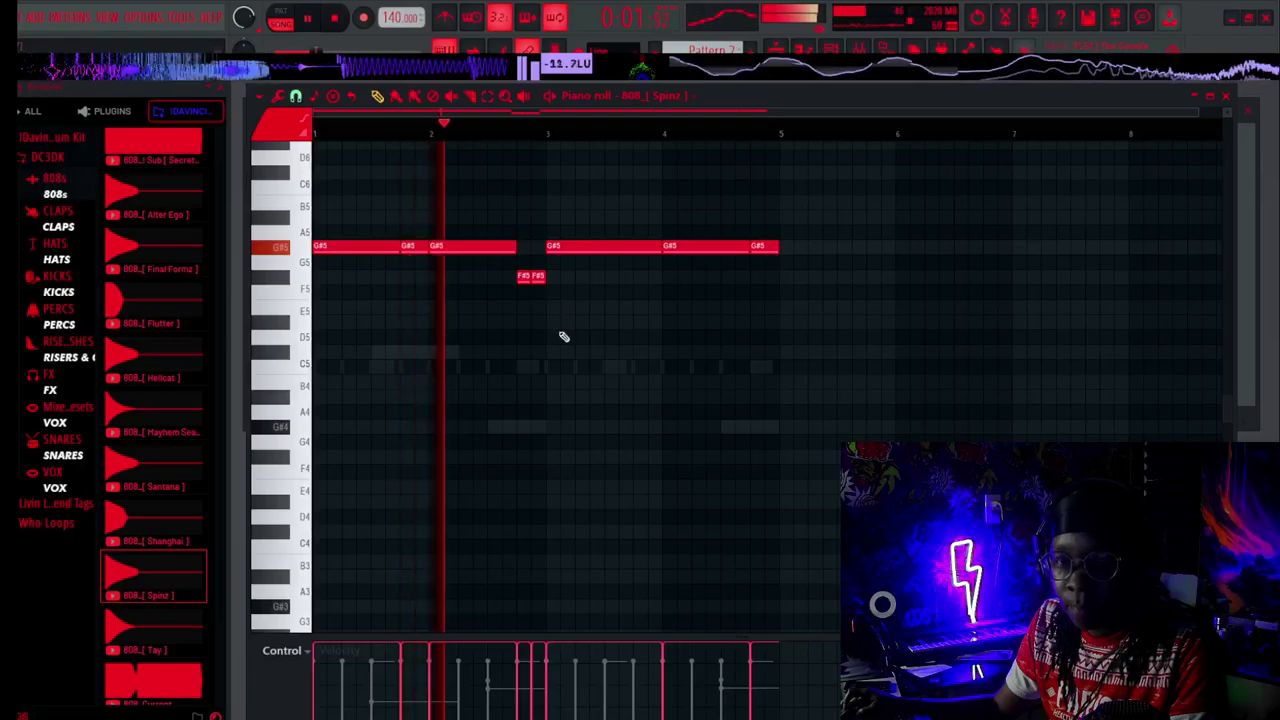
right_click(539, 279)
left_click_drag(529, 278, 544, 279)
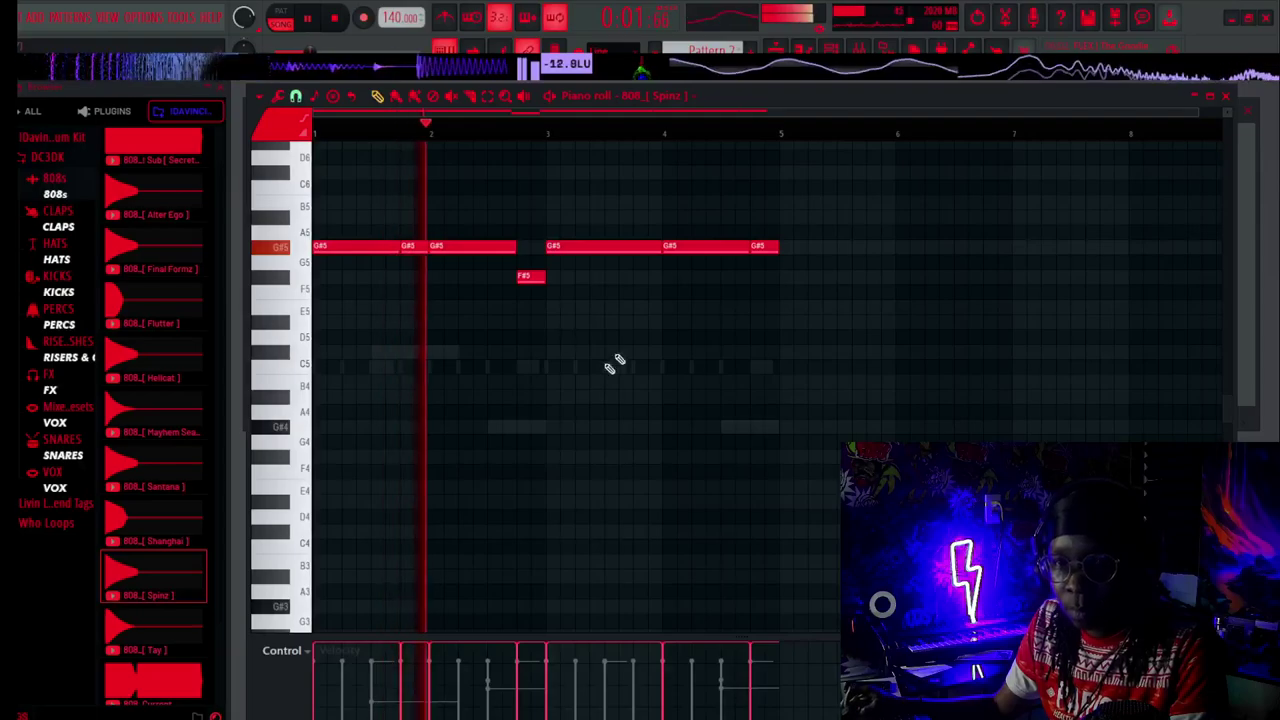
Close the 808's piano roll and add Kick_[ Rack ] from the KICKS folder as a new channel.
scroll(906, 286, "up", 5)
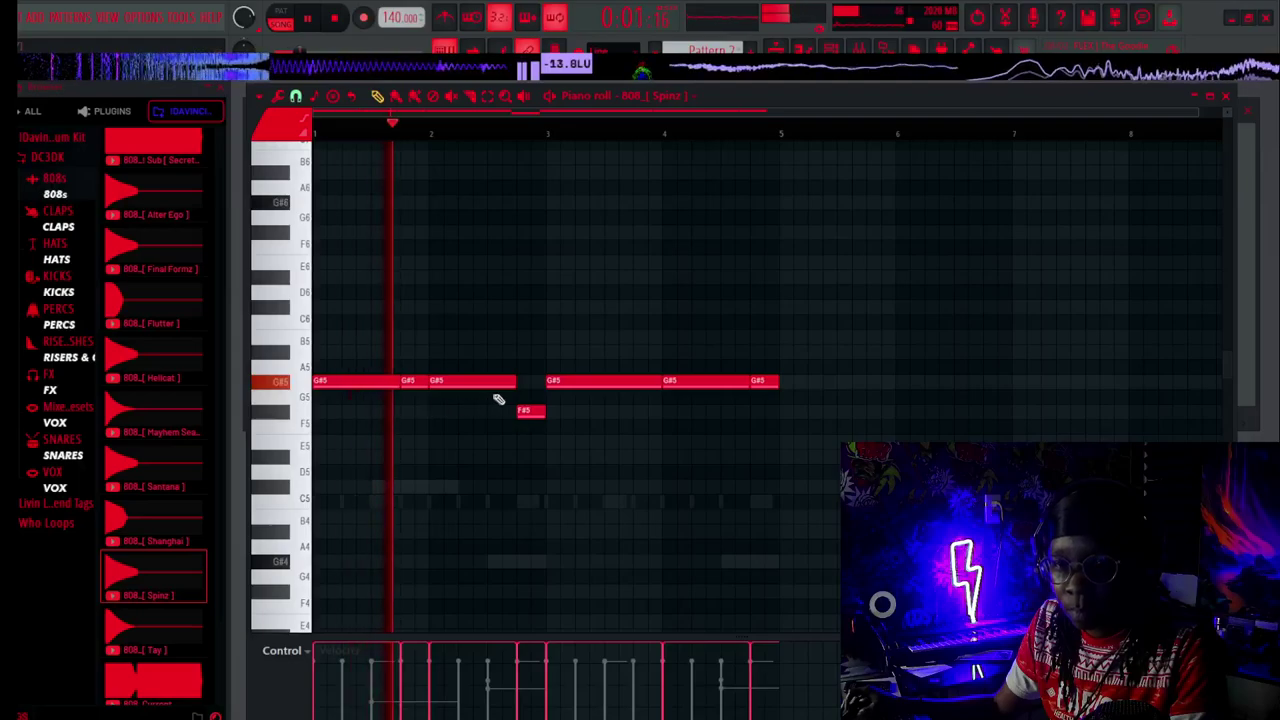
left_click(1225, 97)
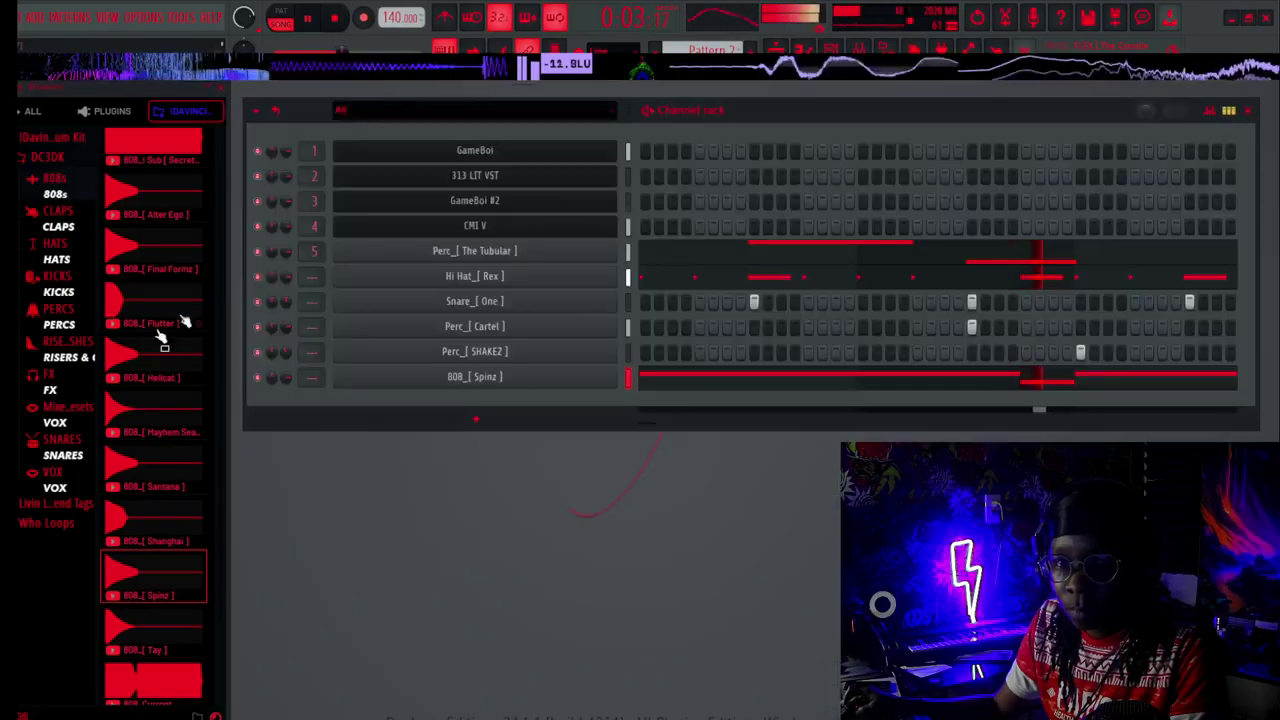
left_click(62, 292)
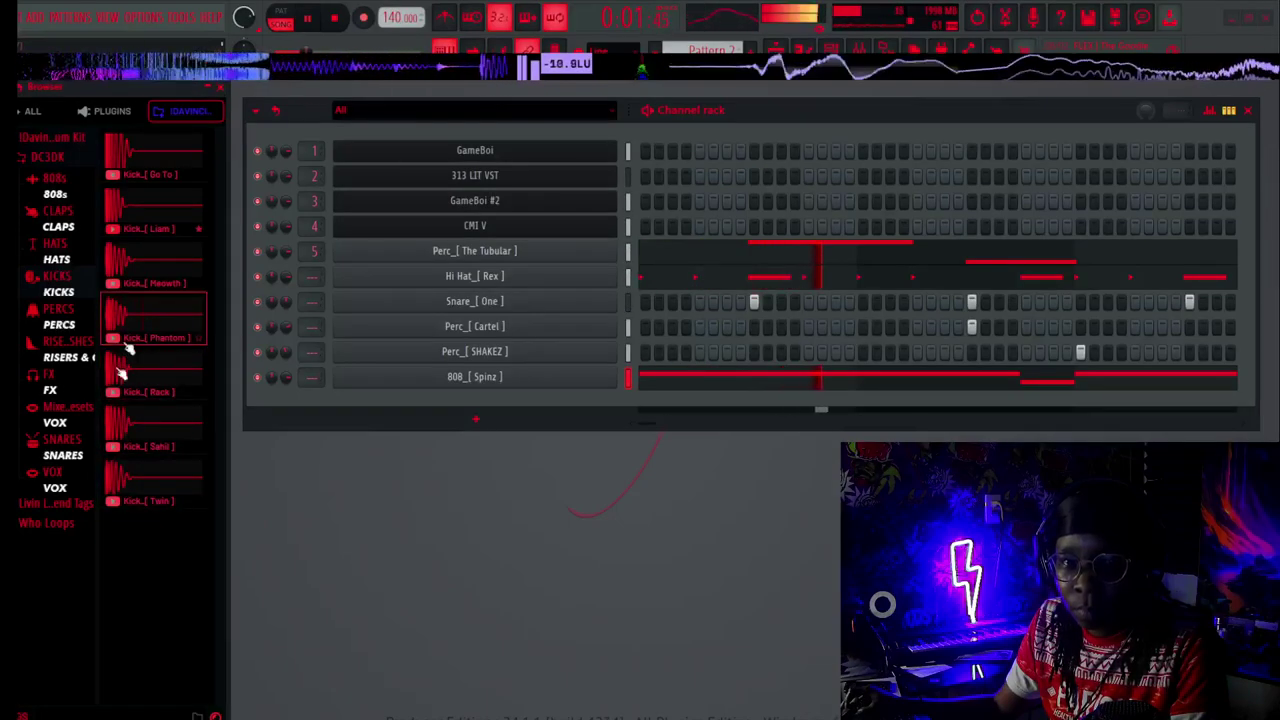
left_click_drag(123, 374, 370, 404)
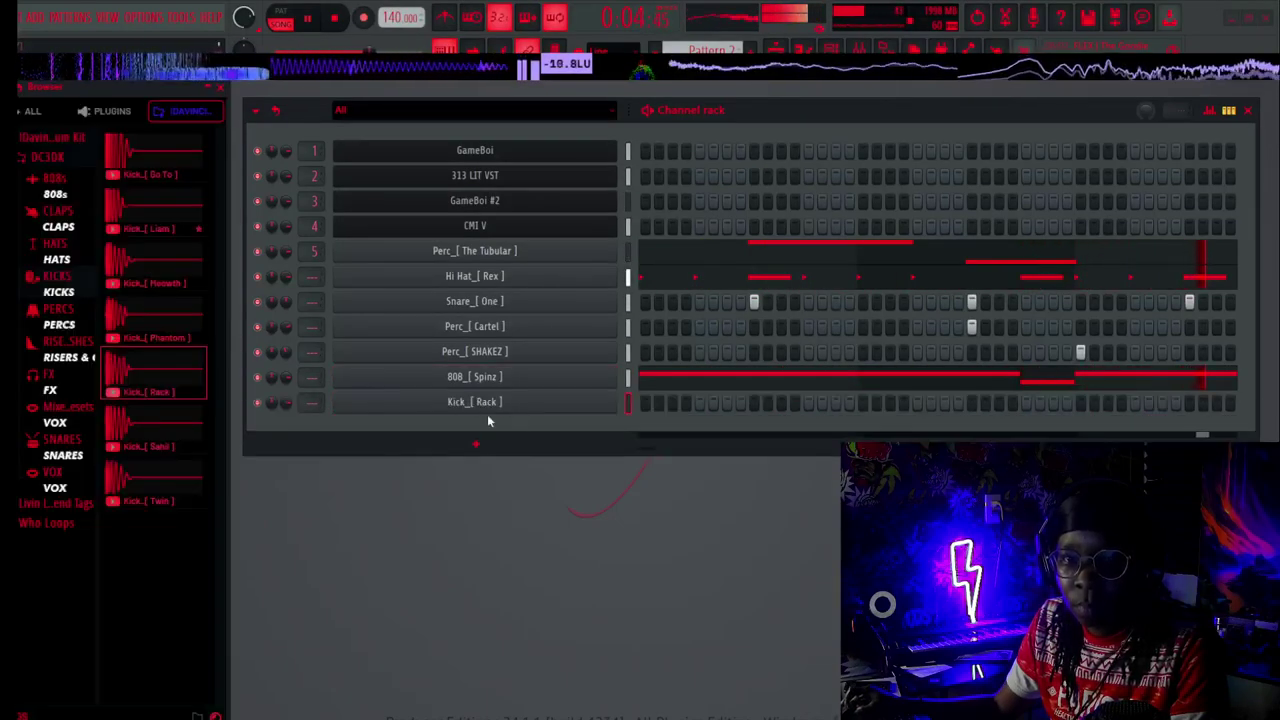
Stop playback and copy the 808_[ Spinz ] note pattern onto the Kick_[ Rack ] channel.
left_click(629, 377)
key("space")
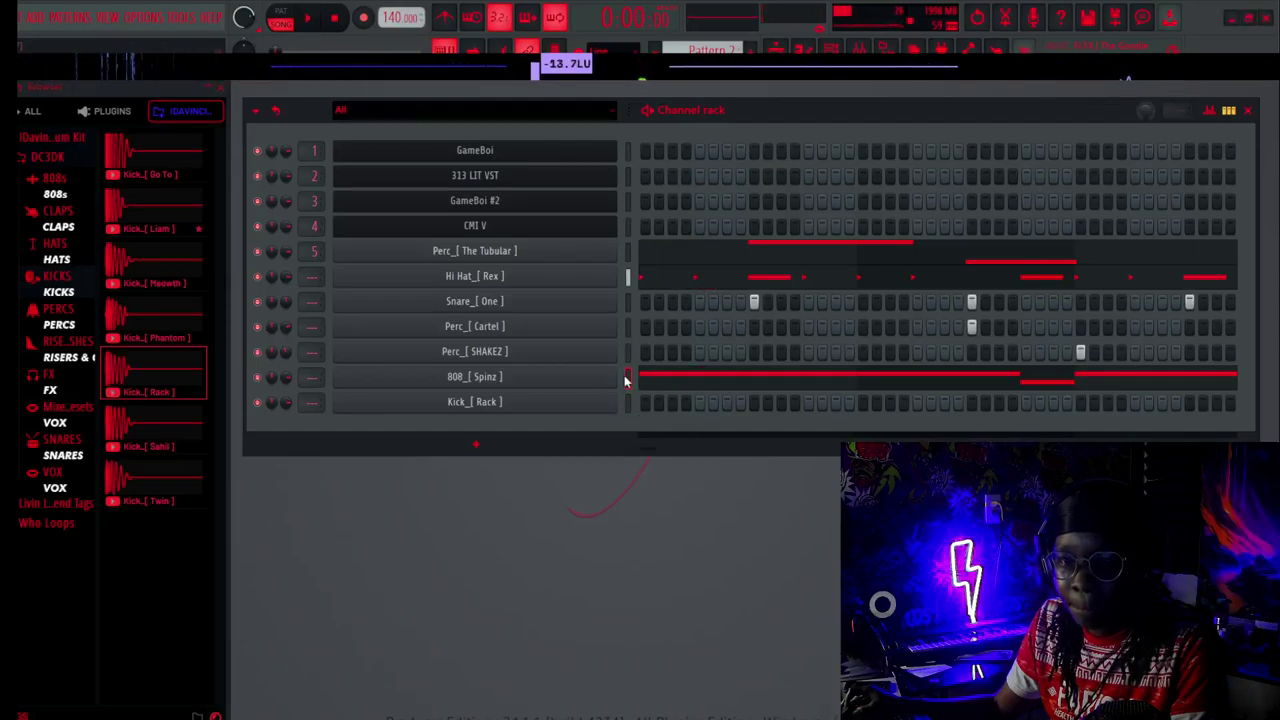
left_click(598, 406)
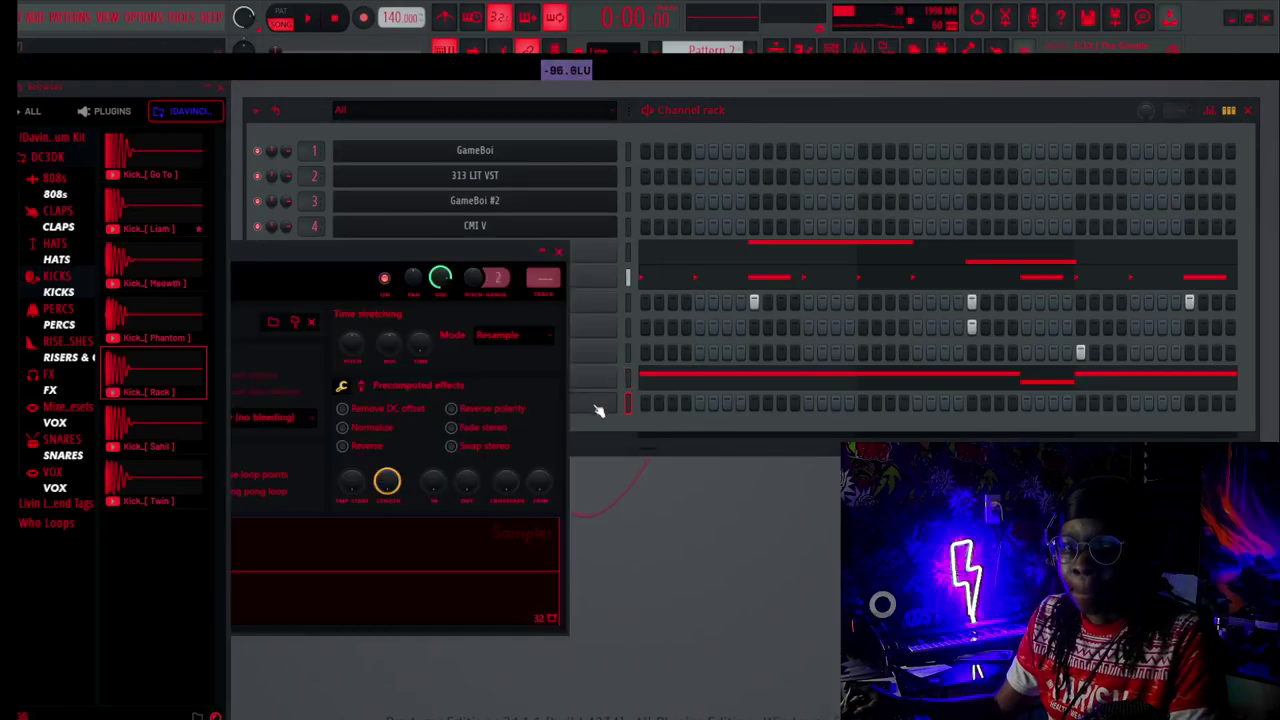
left_click(558, 251)
left_click(614, 377)
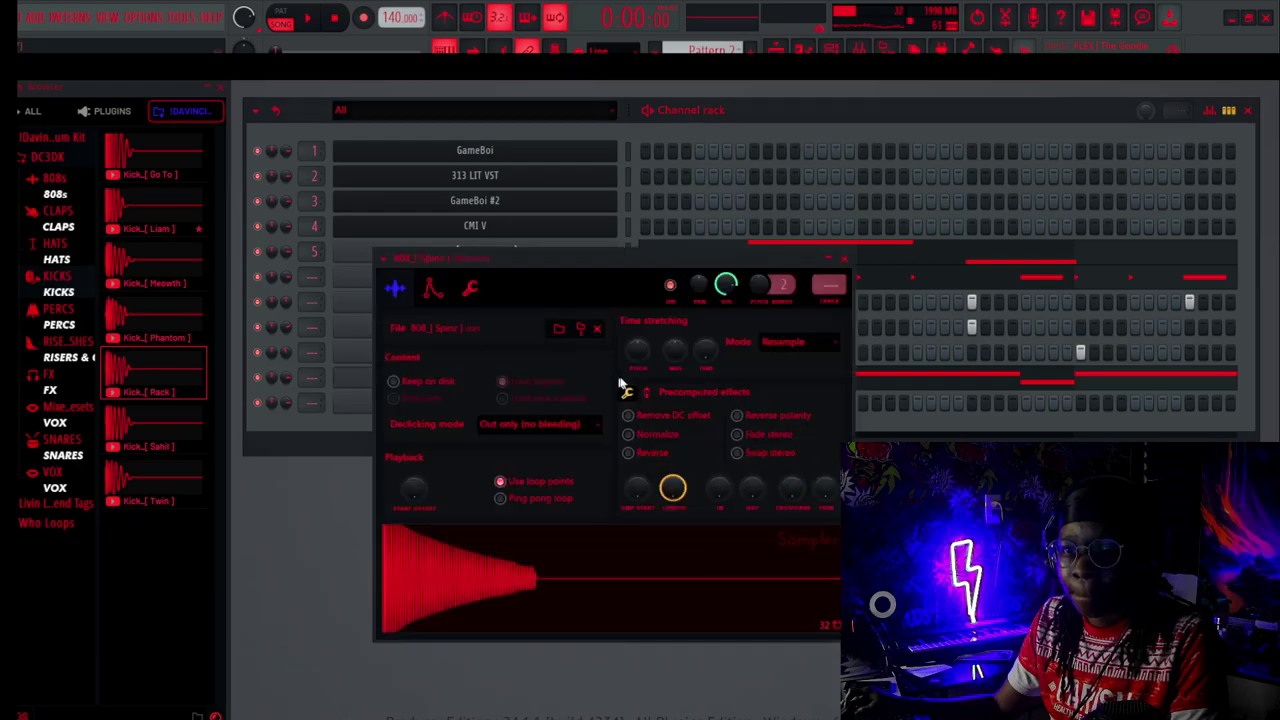
left_click(843, 259)
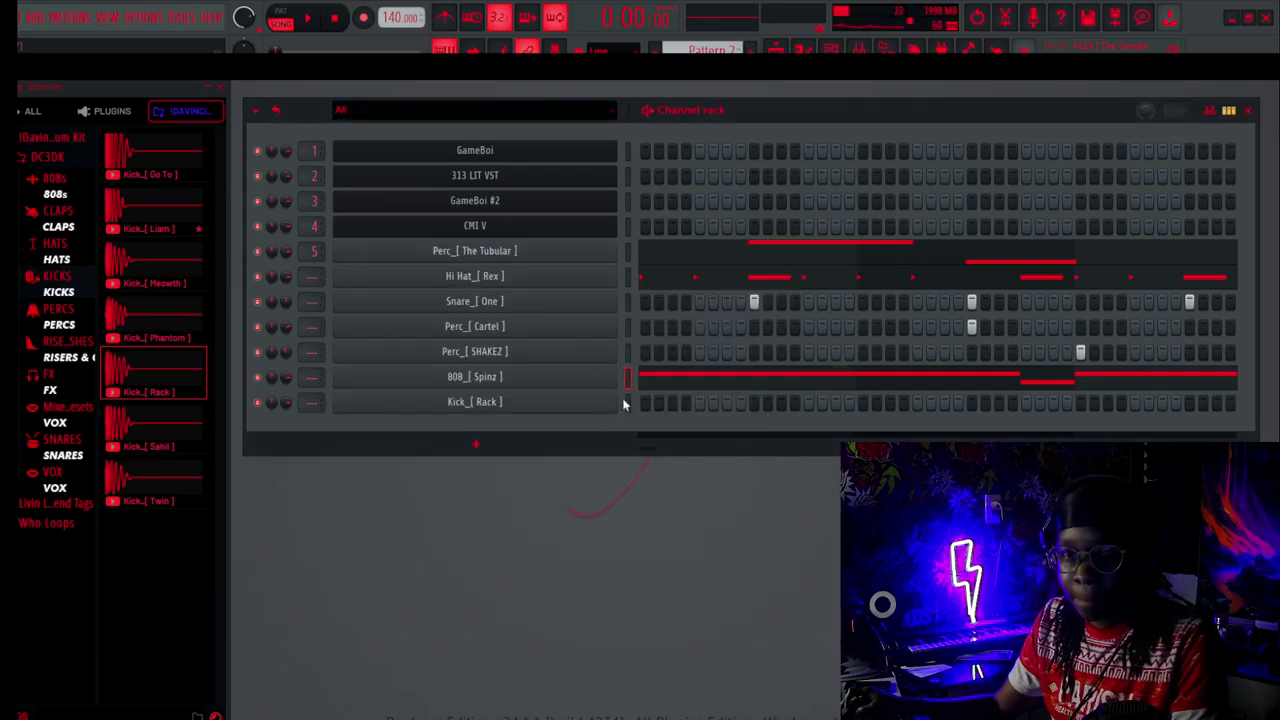
key("ctrl+v")
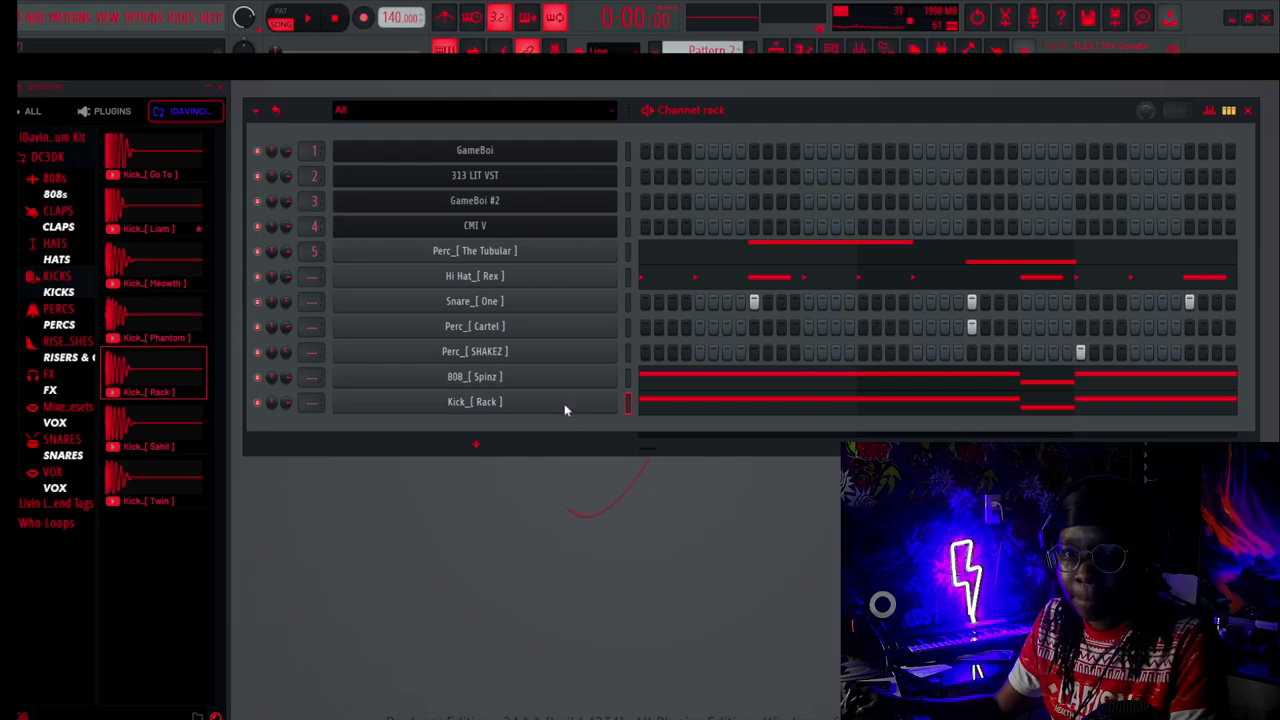
Transpose all pasted Kick_[ Rack ] notes down to C5, including the lower note before bar 3.
right_click(673, 392)
left_click(735, 414)
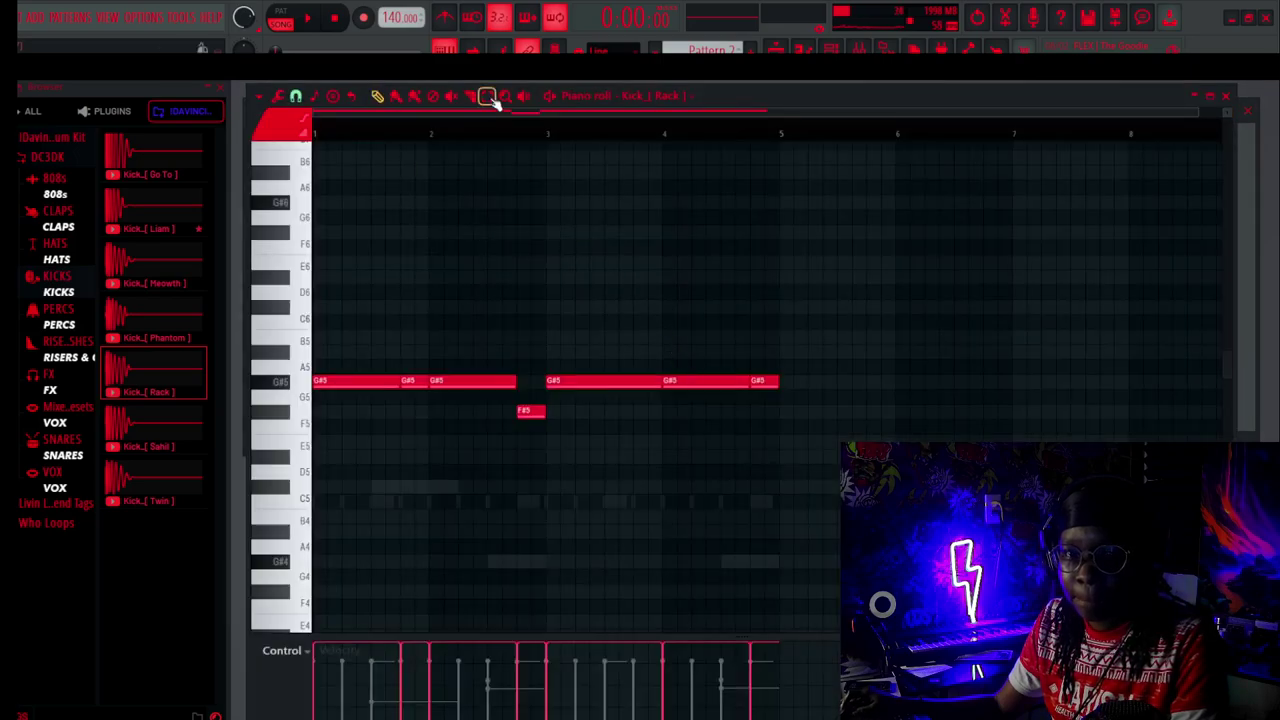
left_click_drag(852, 450, 285, 223)
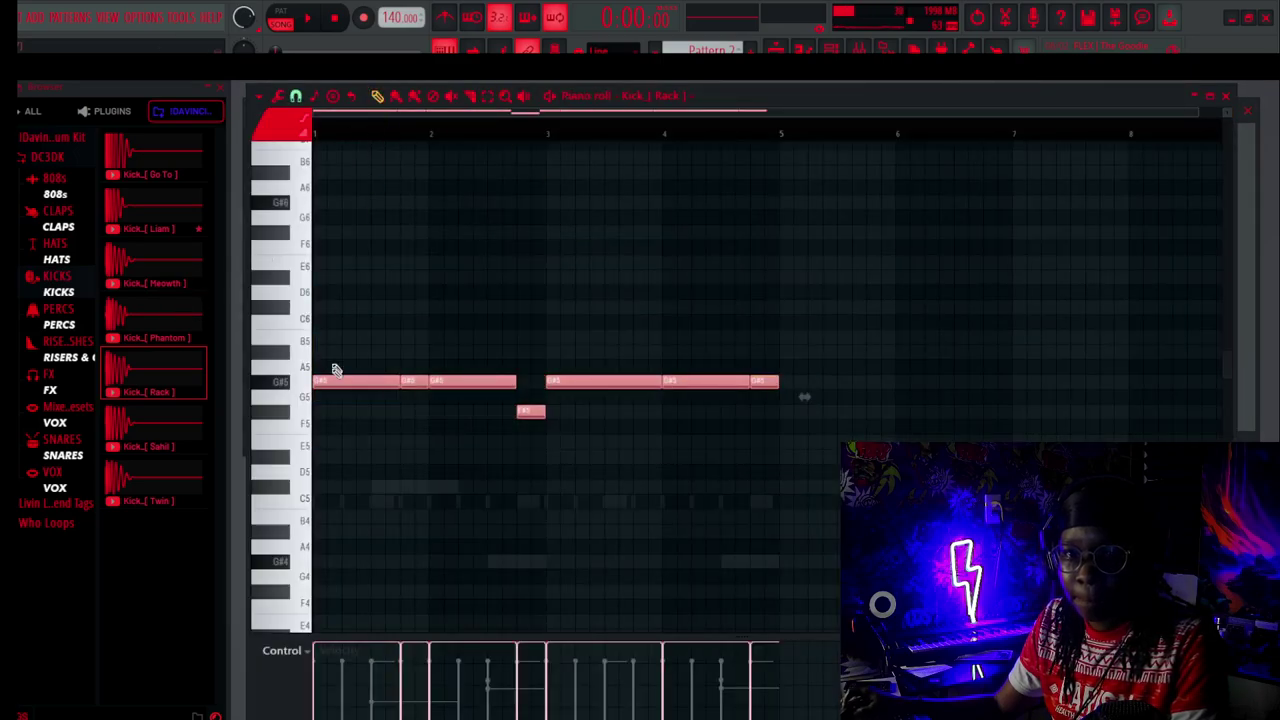
left_click_drag(330, 388, 312, 505)
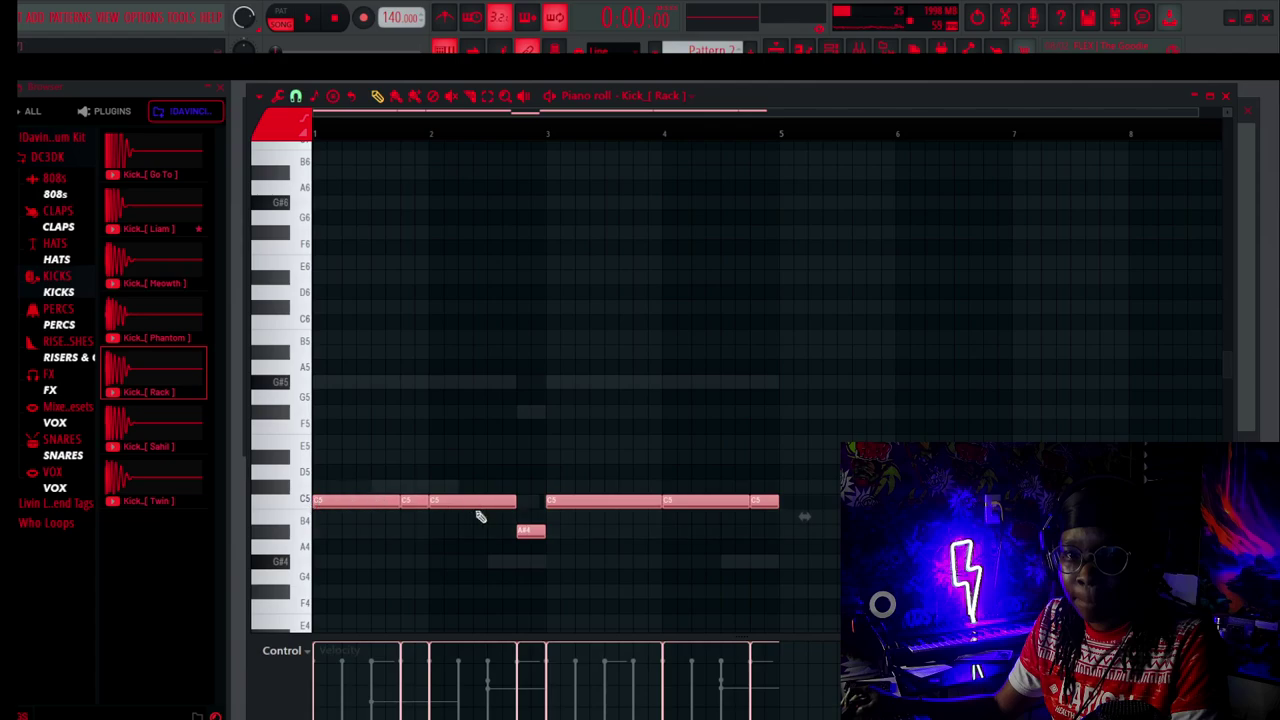
left_click(526, 500)
right_click(526, 500)
left_click_drag(521, 531, 527, 499)
Play the beat with the kick and review the Kick_[ Rack ] sampler settings and piano roll.
key("space")
key("space")
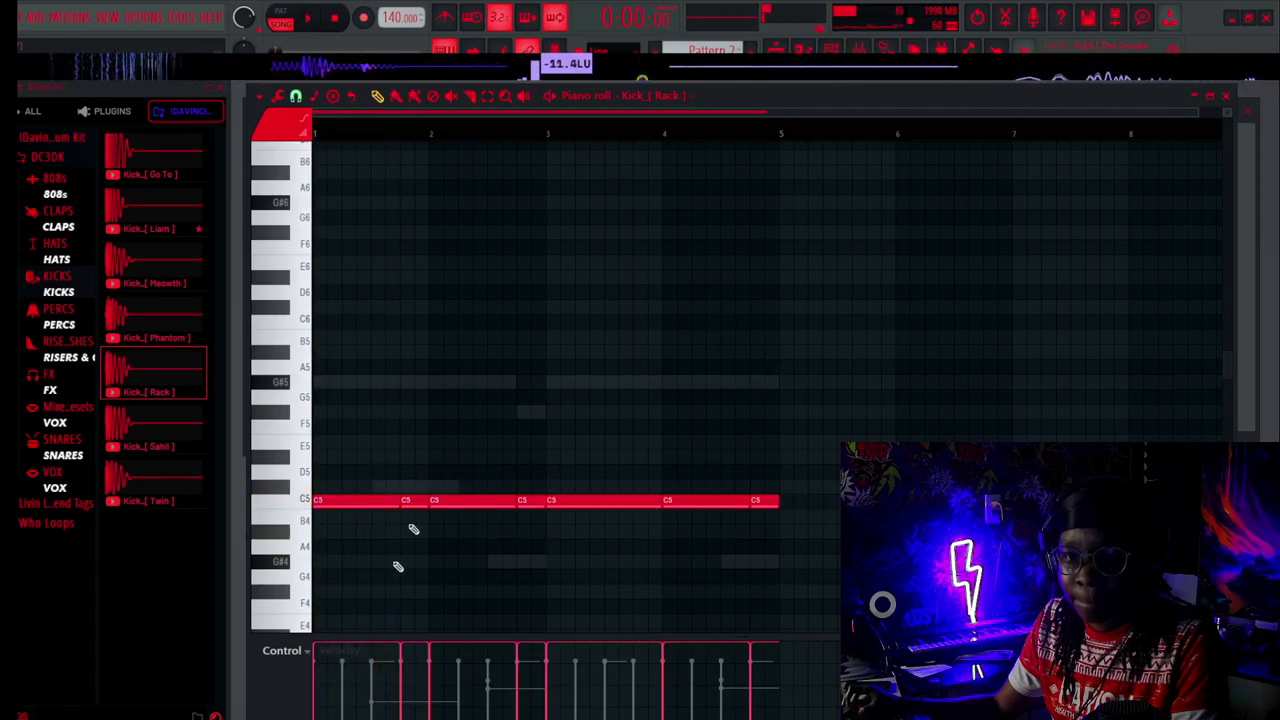
left_click(1225, 95)
left_click(466, 404)
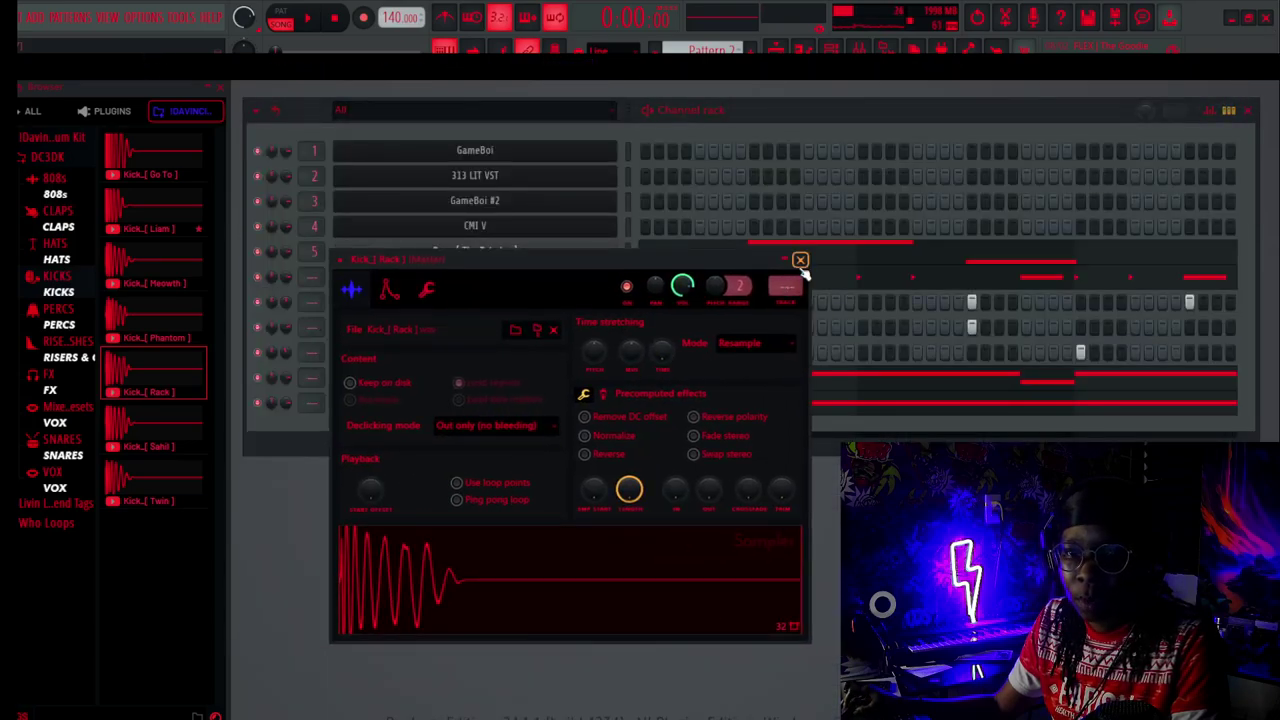
left_click(800, 260)
key("space")
right_click(614, 400)
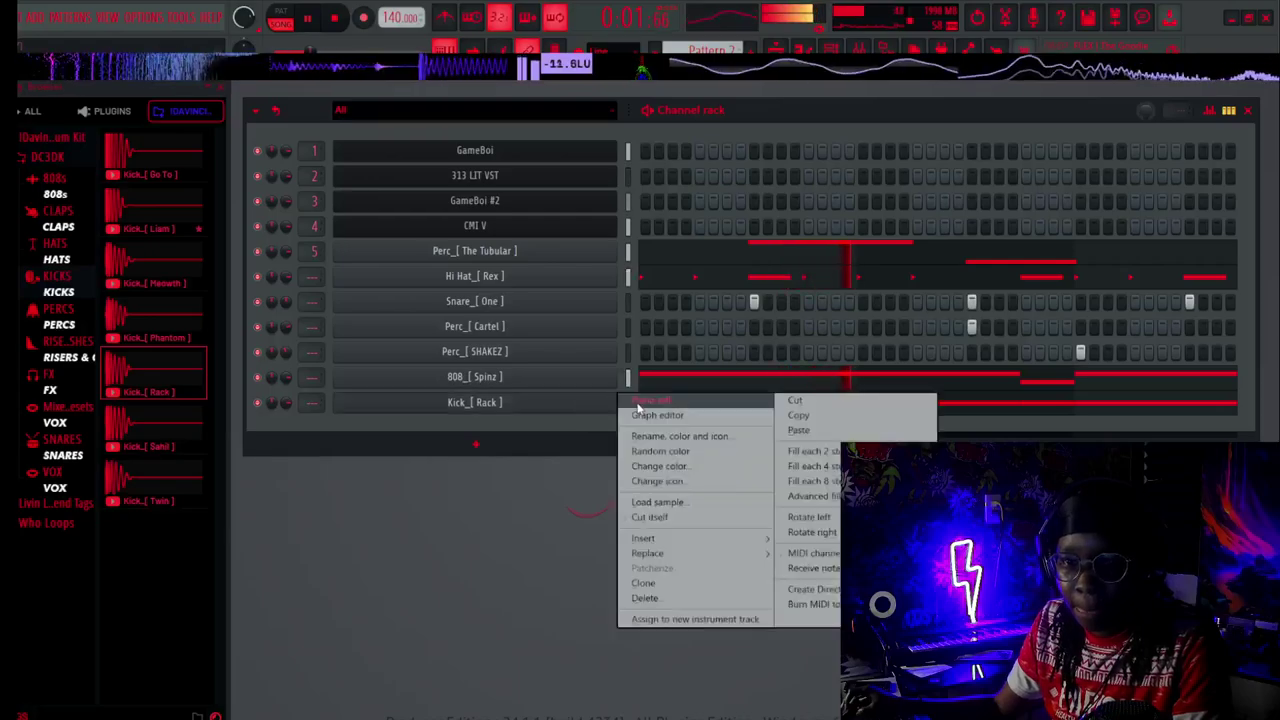
left_click(640, 401)
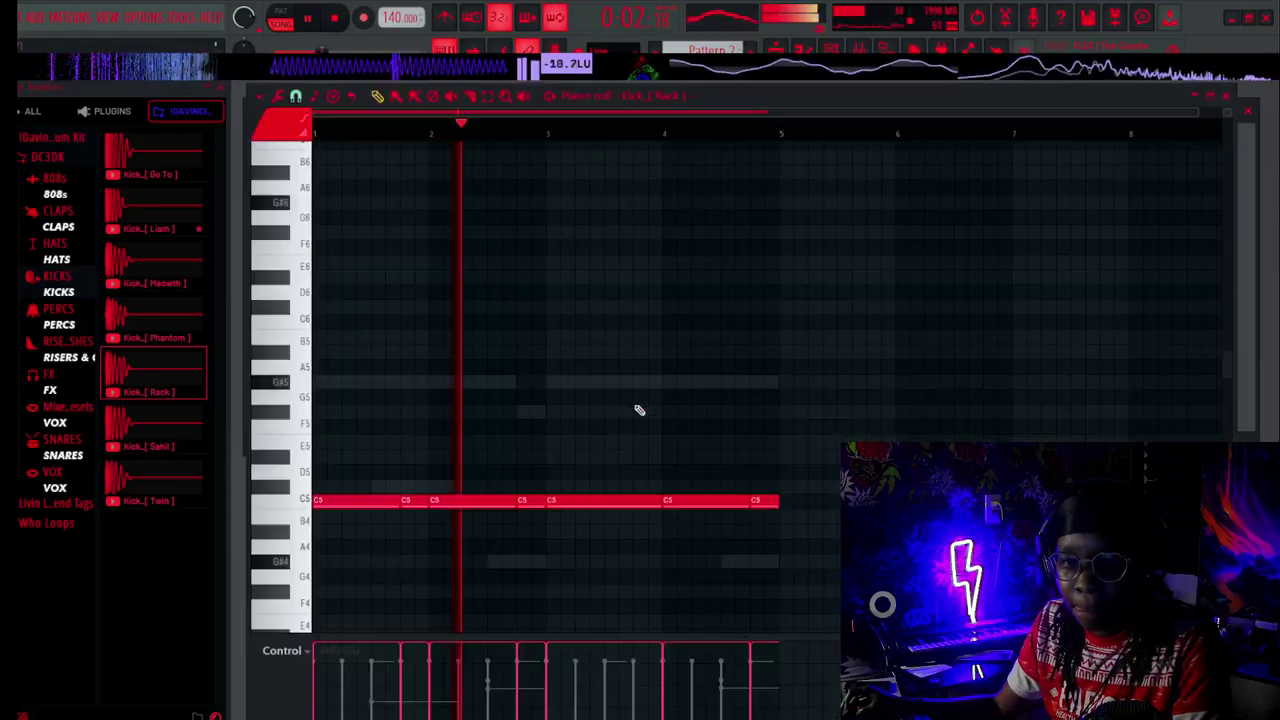
left_click(1225, 95)
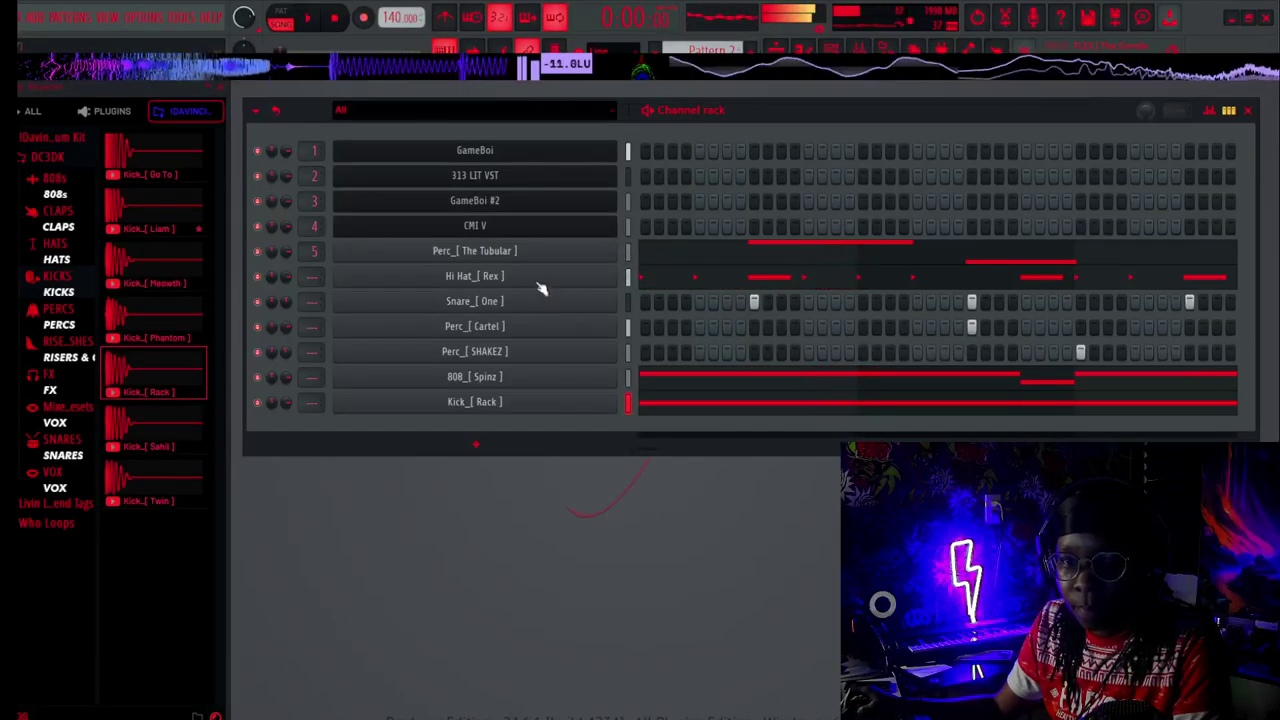
Clone the Hi Hat_[ Rex ] channel and mute the original hi-hat.
right_click(575, 270)
left_click(660, 458)
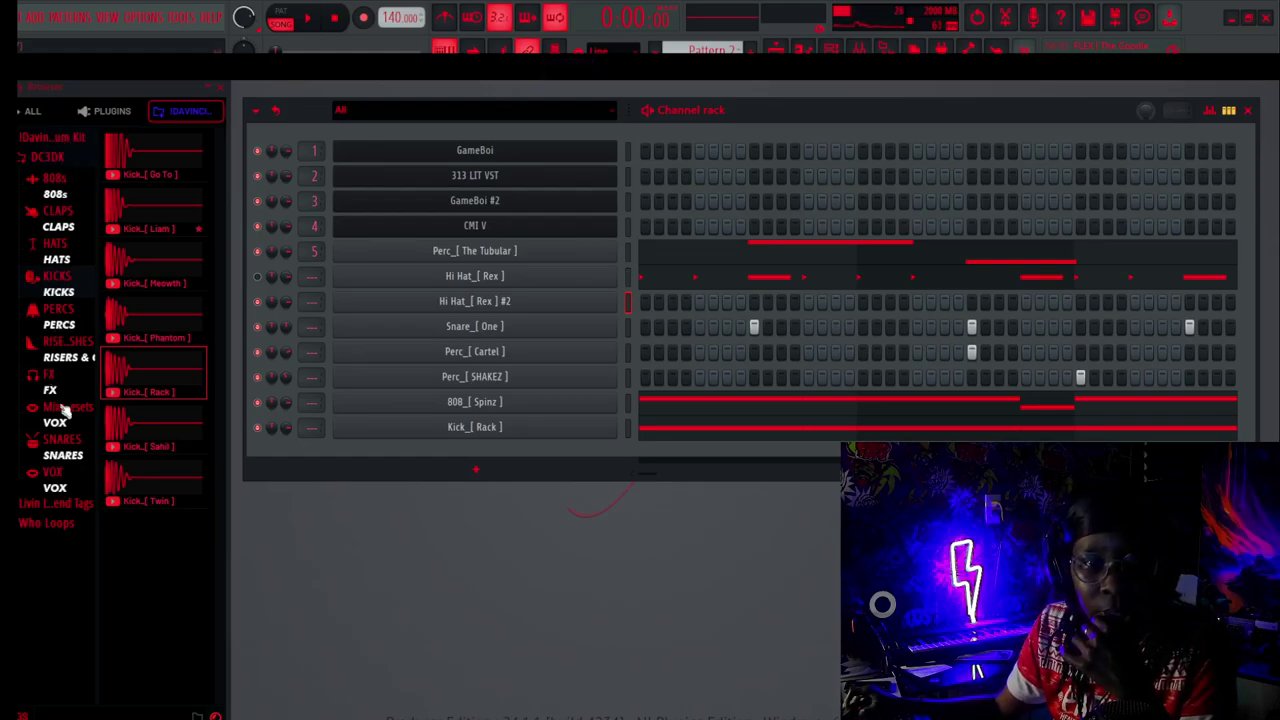
Import the 1 - basic MIDI pattern from the HATS MIDI folders into Hi Hat_[ Rex ] #2, with all tracks and channels.
left_click(57, 260)
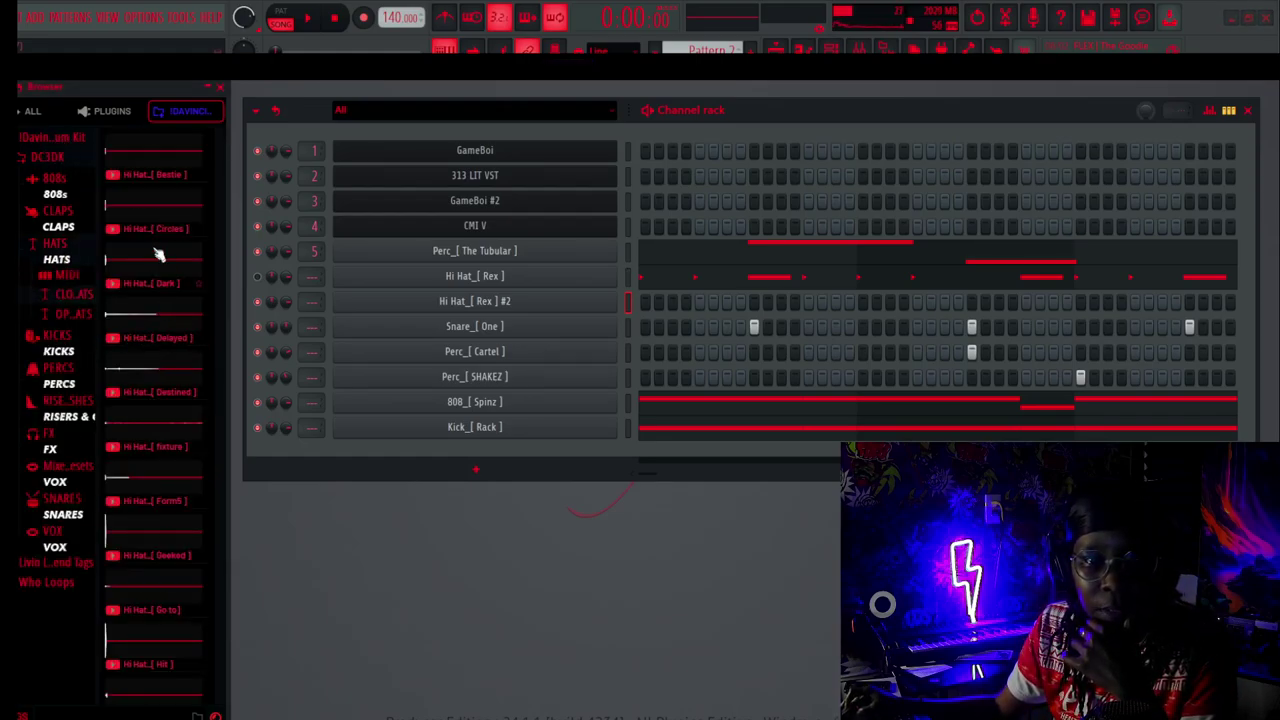
left_click(64, 274)
left_click(73, 298)
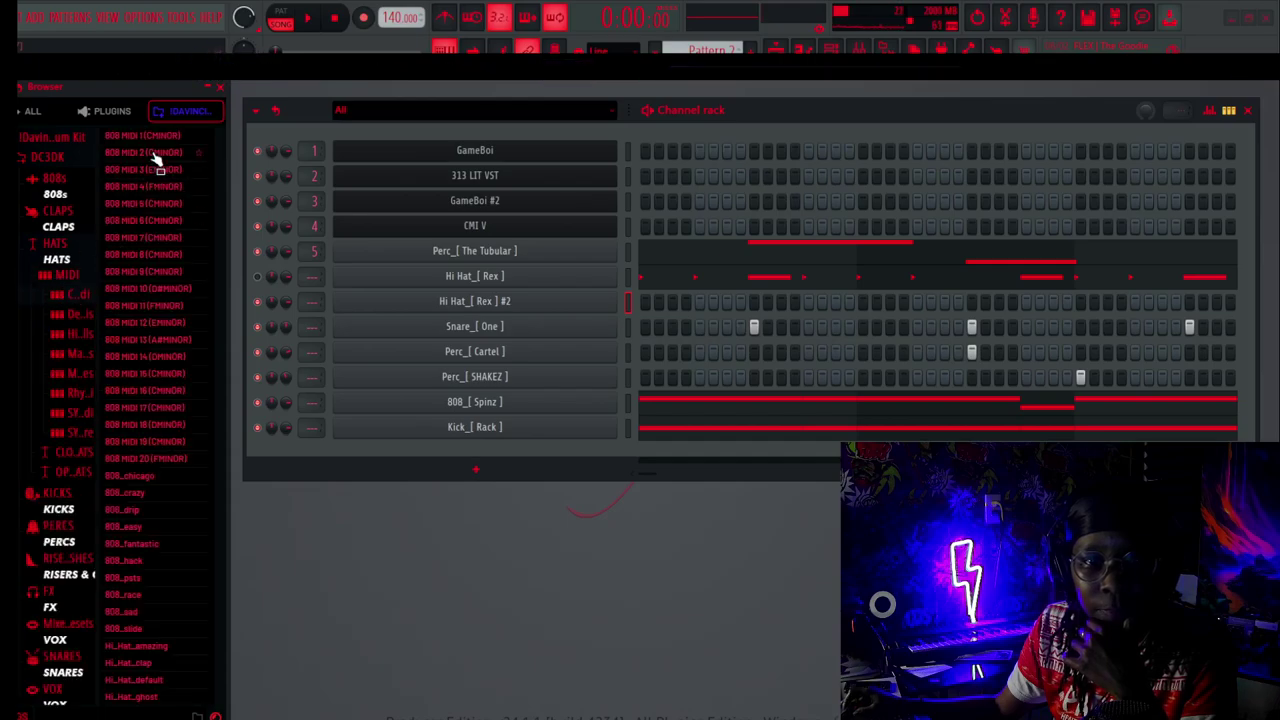
left_click(77, 395)
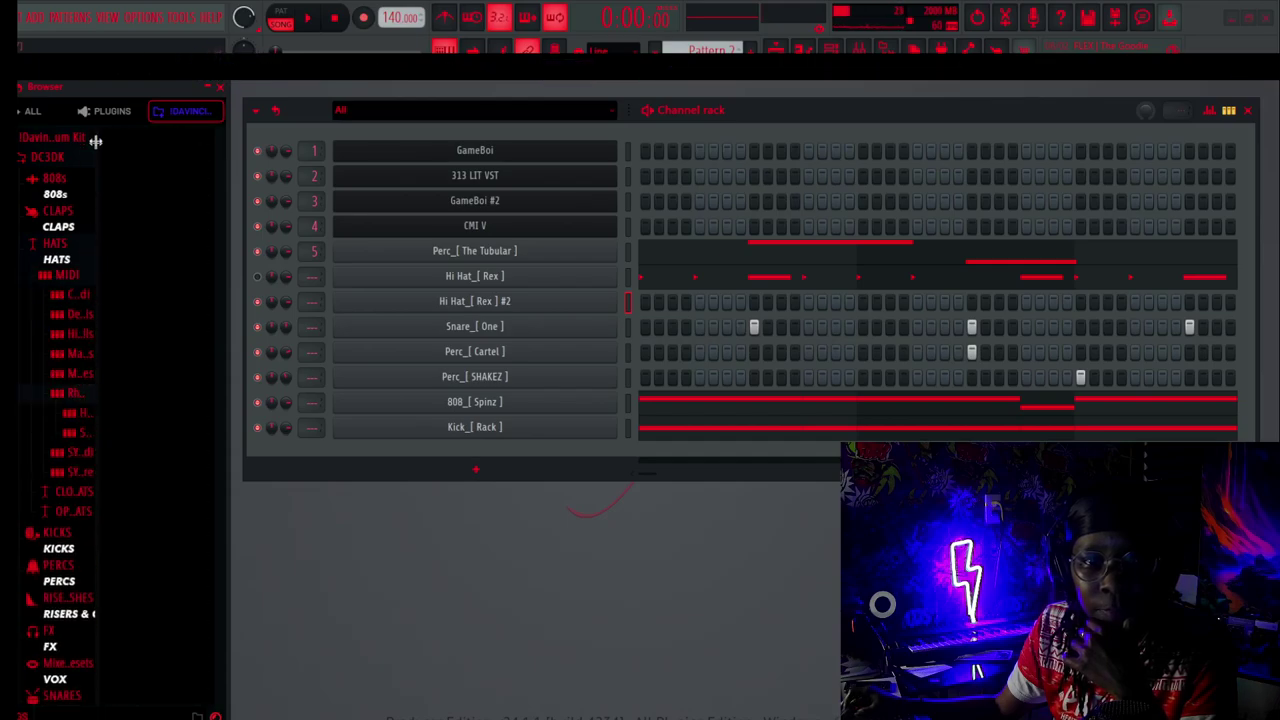
left_click(78, 415)
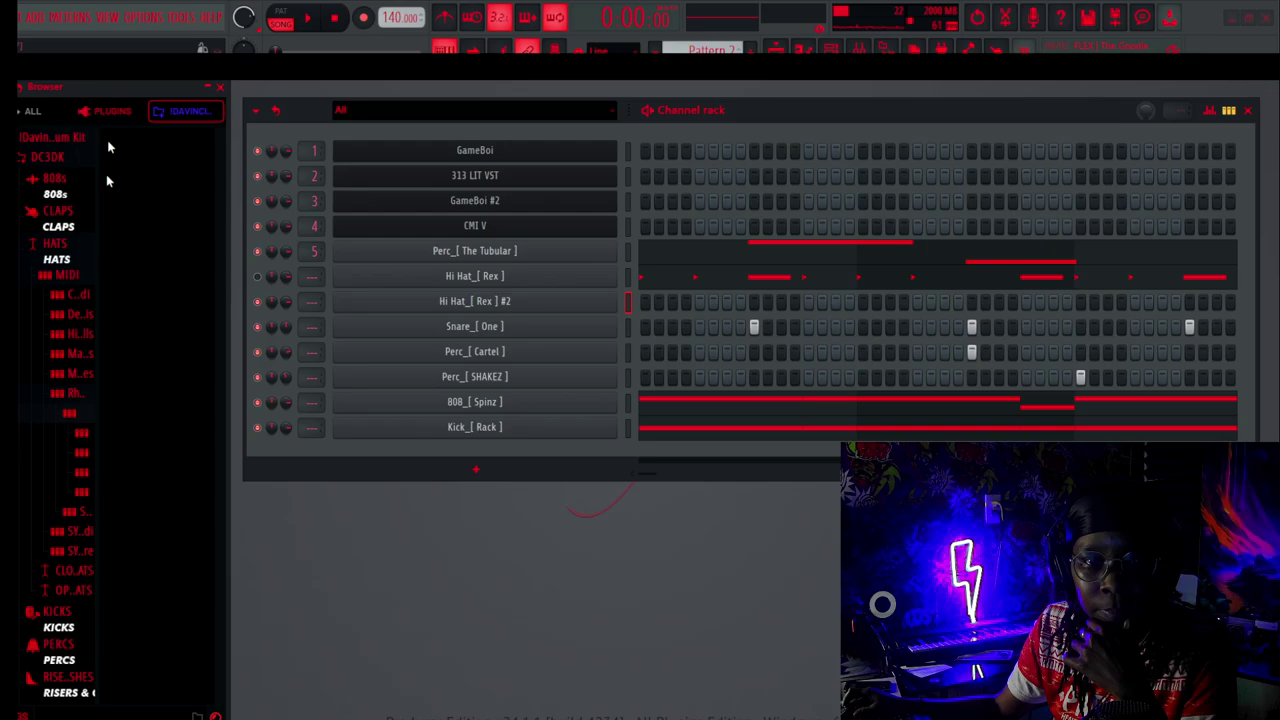
left_click(81, 450)
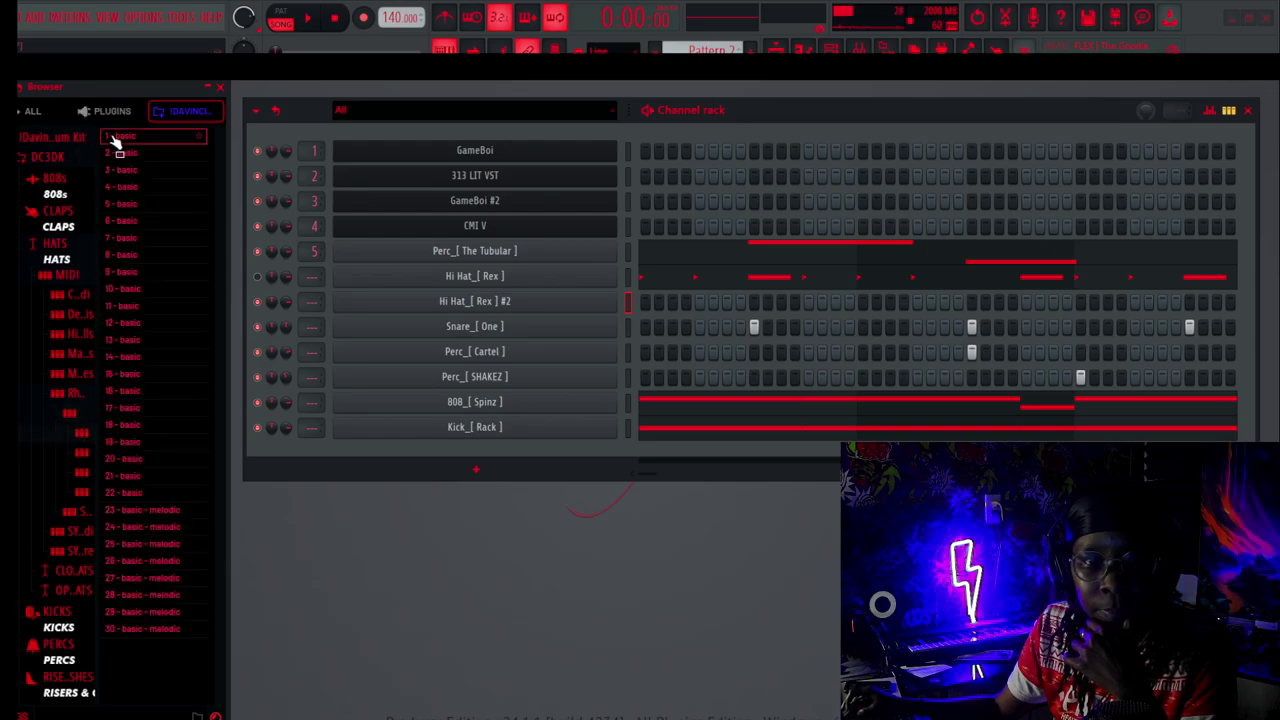
left_click_drag(134, 145, 575, 333)
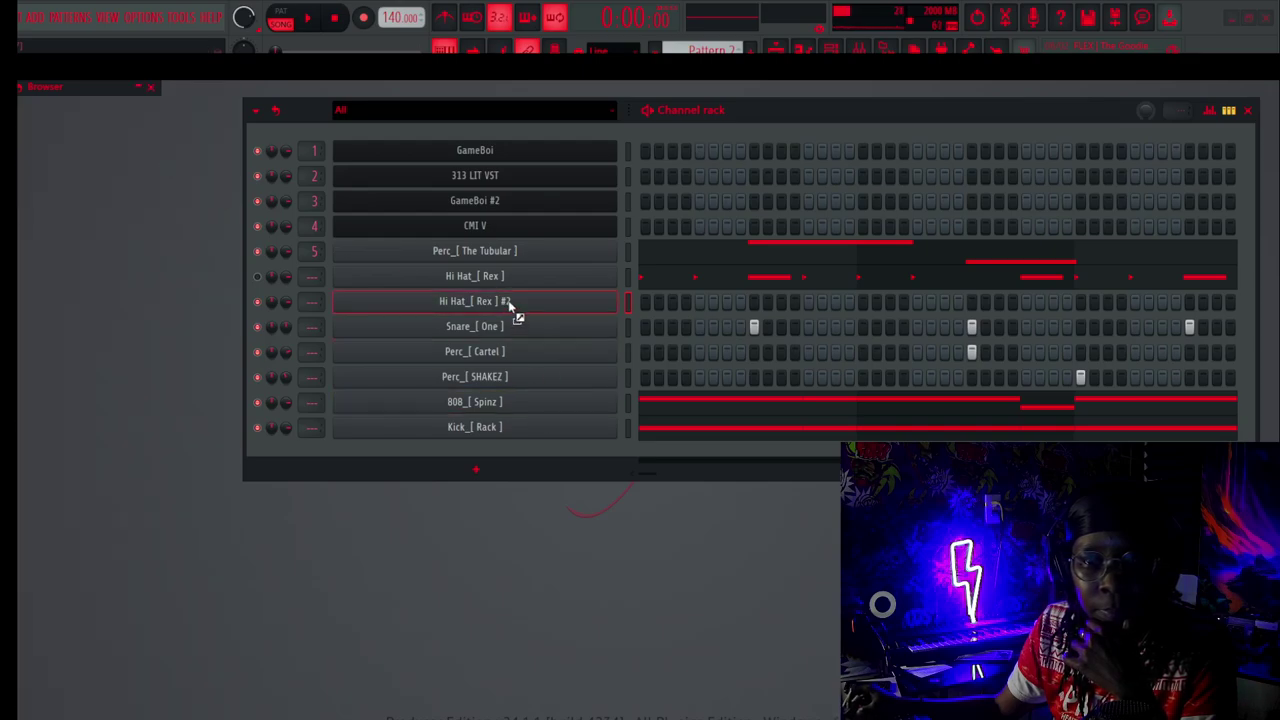
left_click_drag(504, 303, 504, 302)
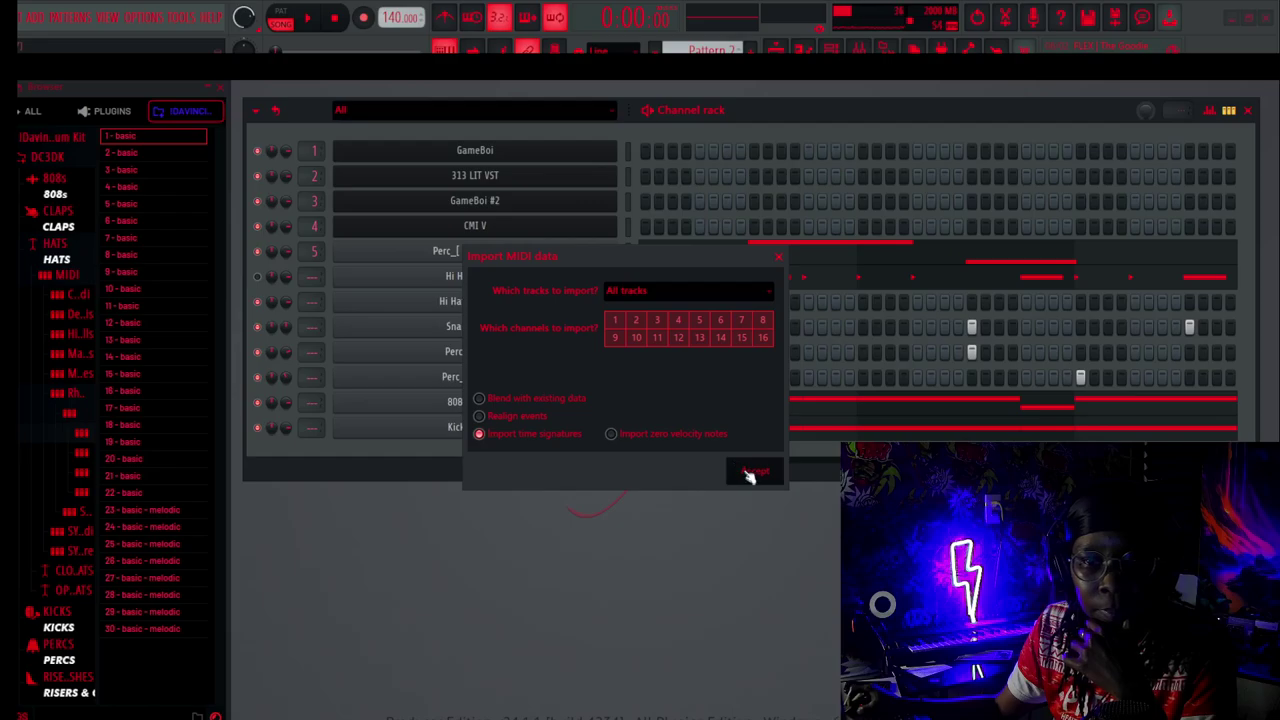
left_click(749, 476)
Open the piano roll of Hi Hat_[ Rex ] #2 and play the imported pattern from the start.
right_click(518, 295)
left_click(645, 299)
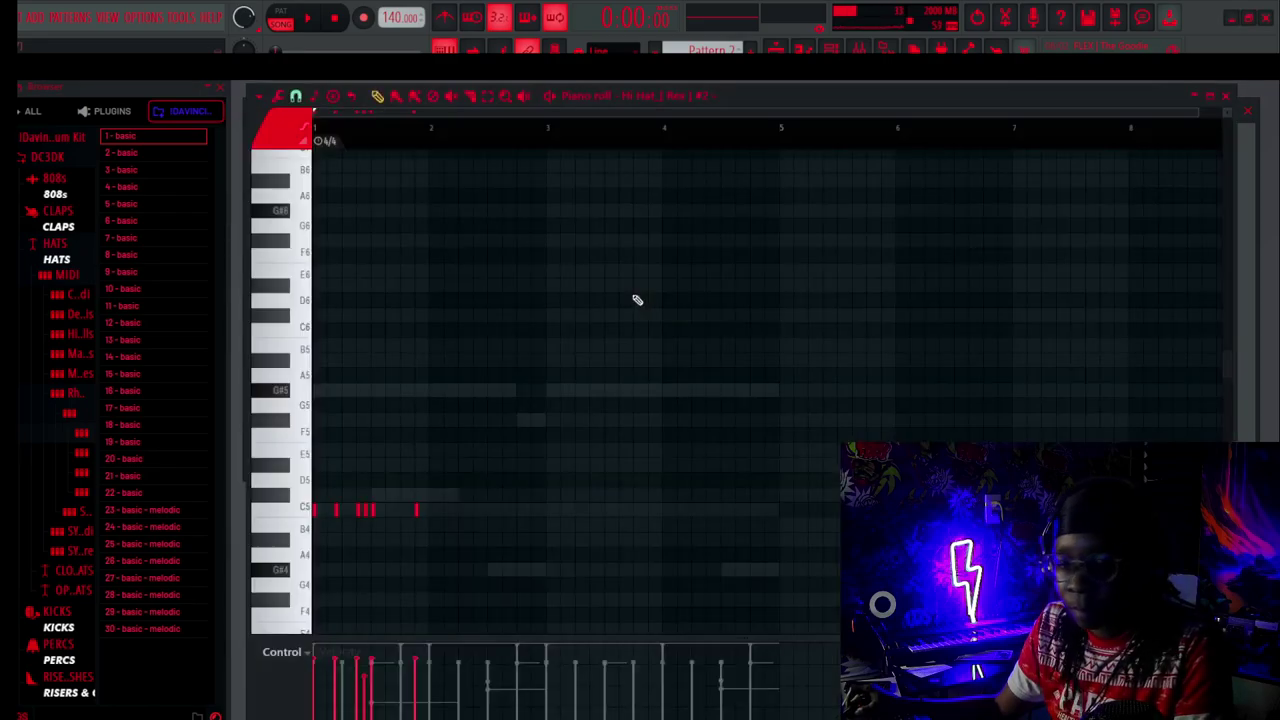
key("space")
scroll(383, 112, "up", 3)
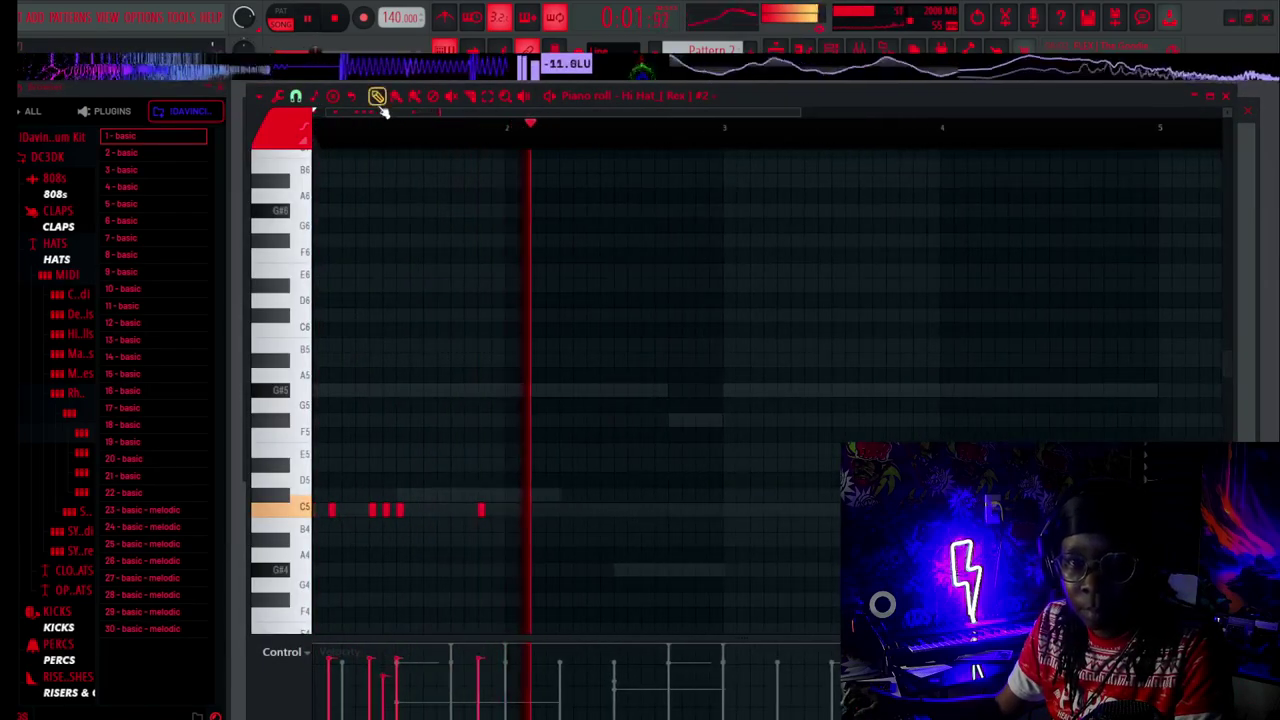
key("space")
left_click_drag(378, 113, 310, 125)
key("space")
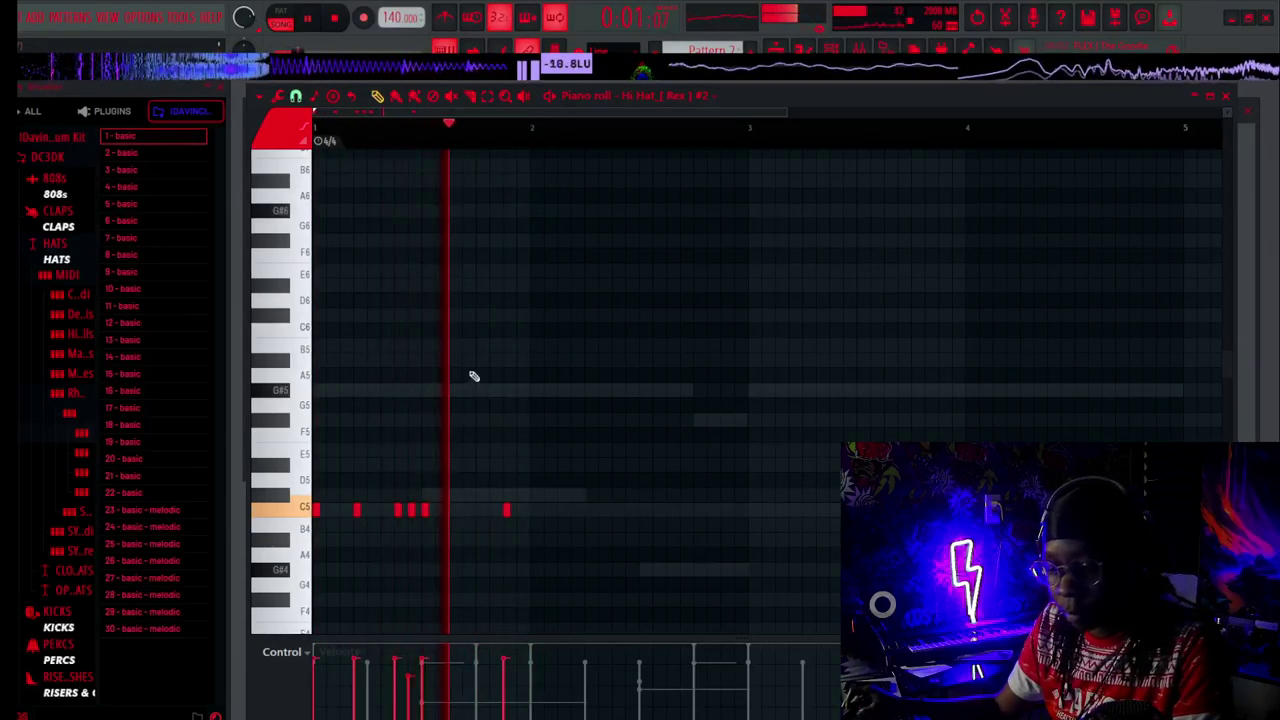
Duplicate the bar 1 hi-hat notes and move the copy so its first note starts exactly on bar 2.
key("ctrl+b")
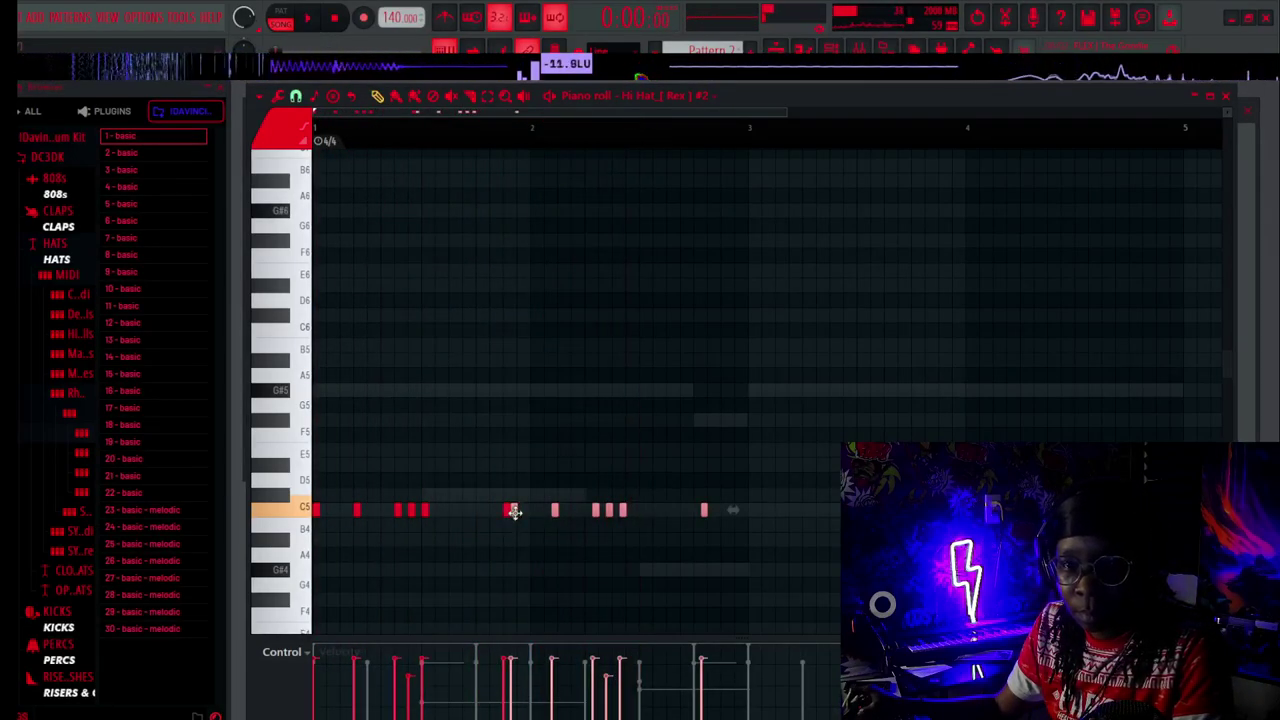
scroll(527, 132, "up", 1)
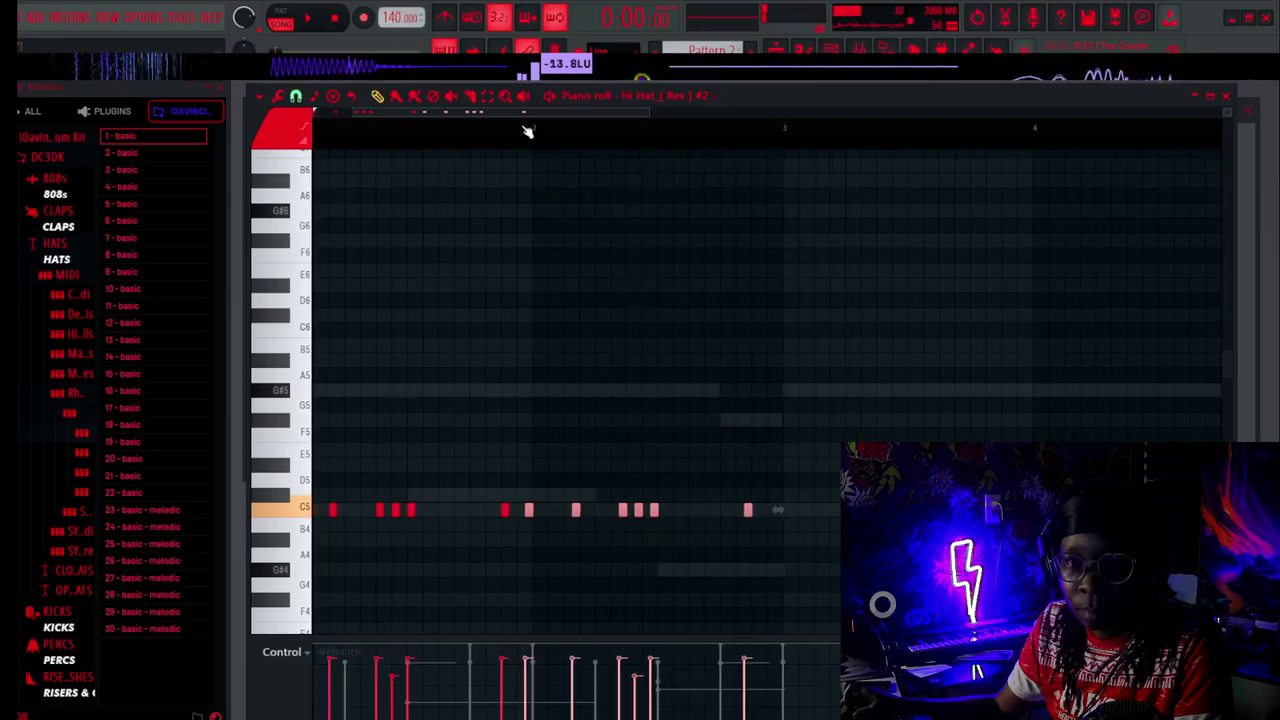
scroll(527, 132, "up", 3)
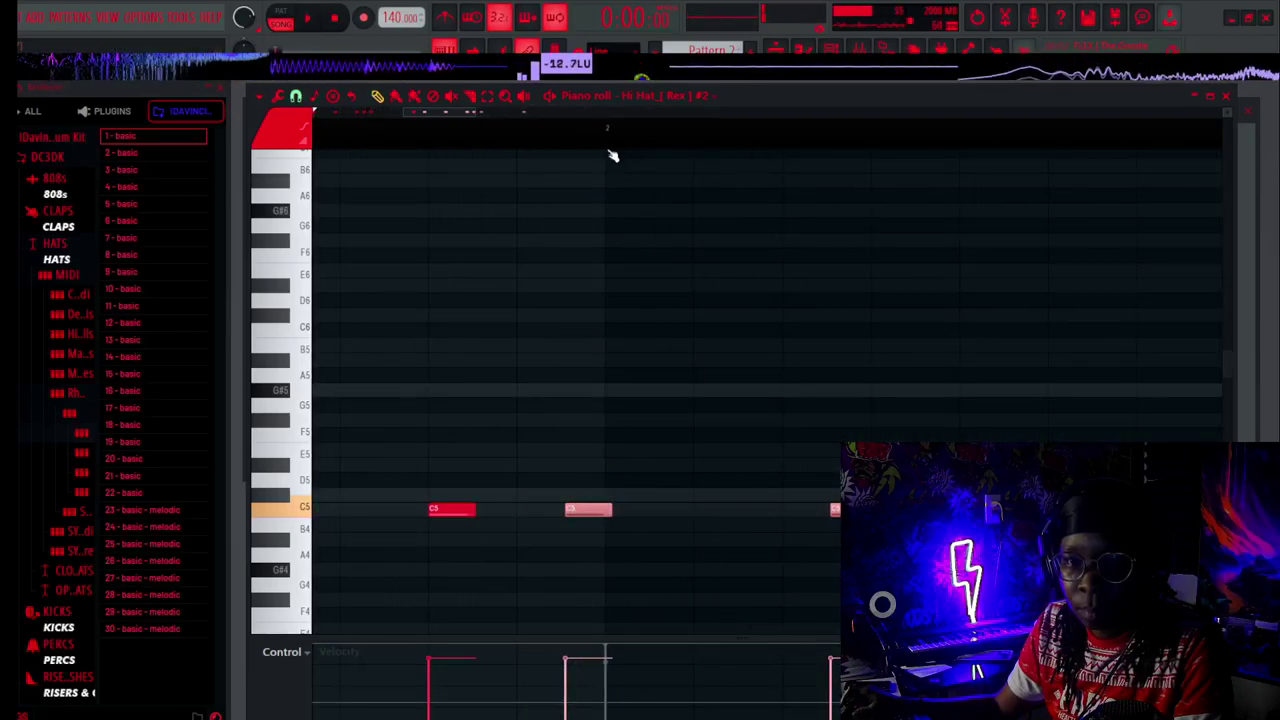
scroll(613, 155, "up", 1)
left_click_drag(548, 508, 604, 513)
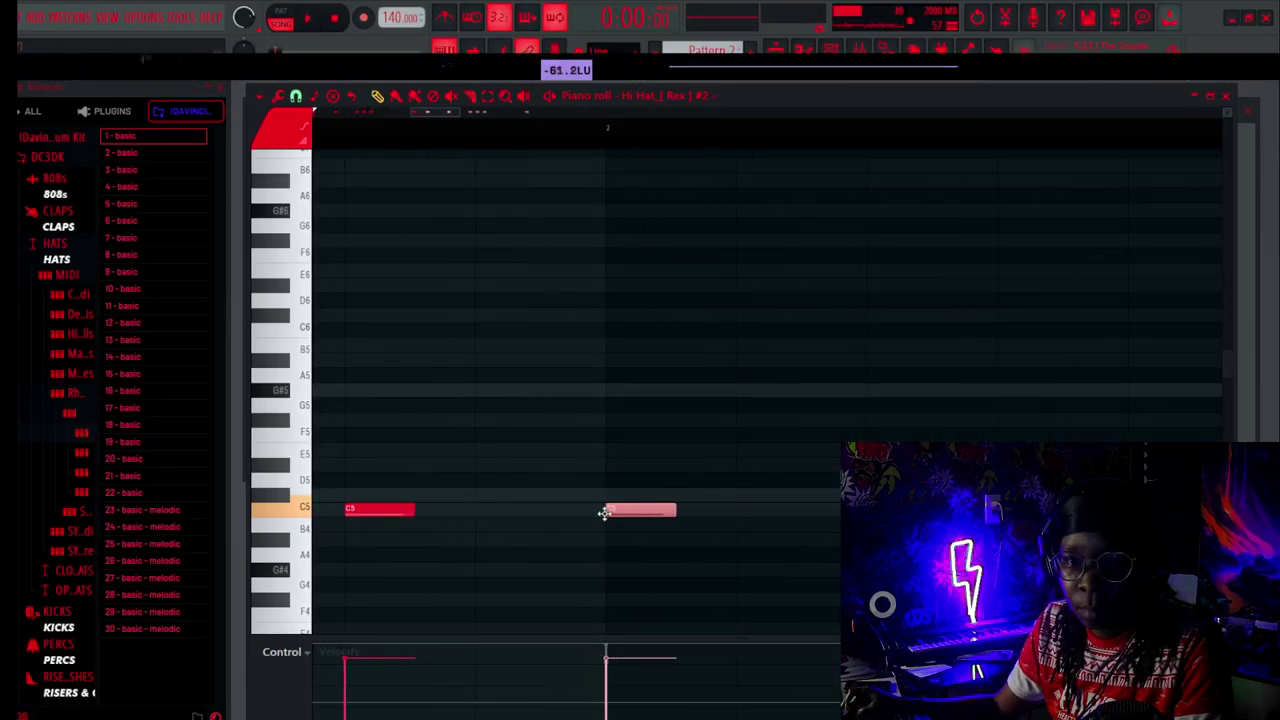
Remove the middle note of bar 2's three-note run and add a C5 hit before the bar's final note while auditioning.
scroll(628, 135, "down", 5)
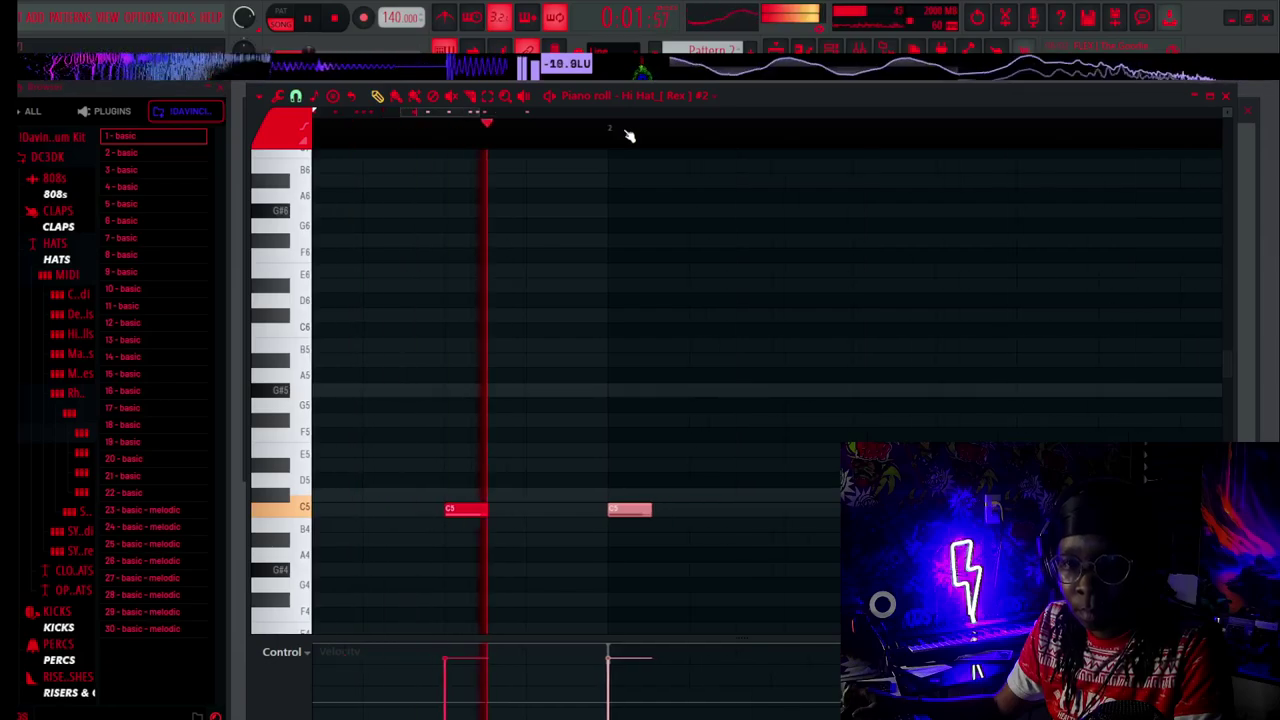
scroll(612, 138, "up", 5)
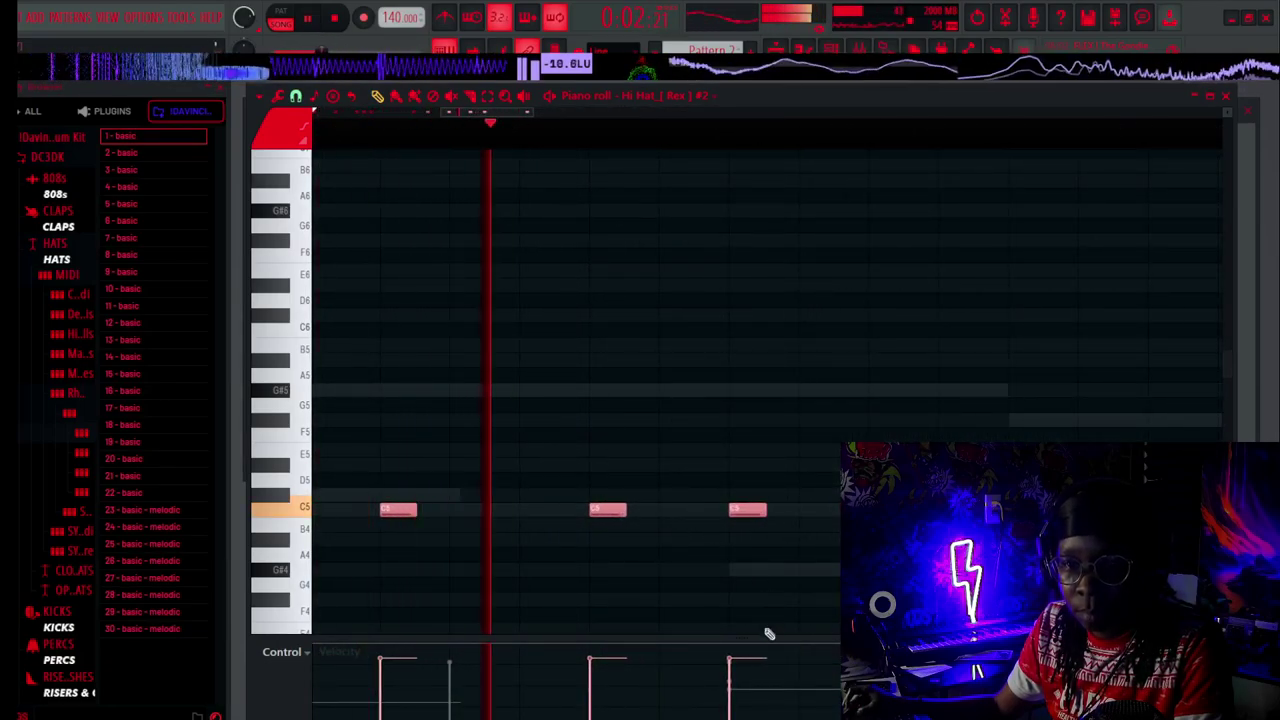
key("space")
key("ctrl+a")
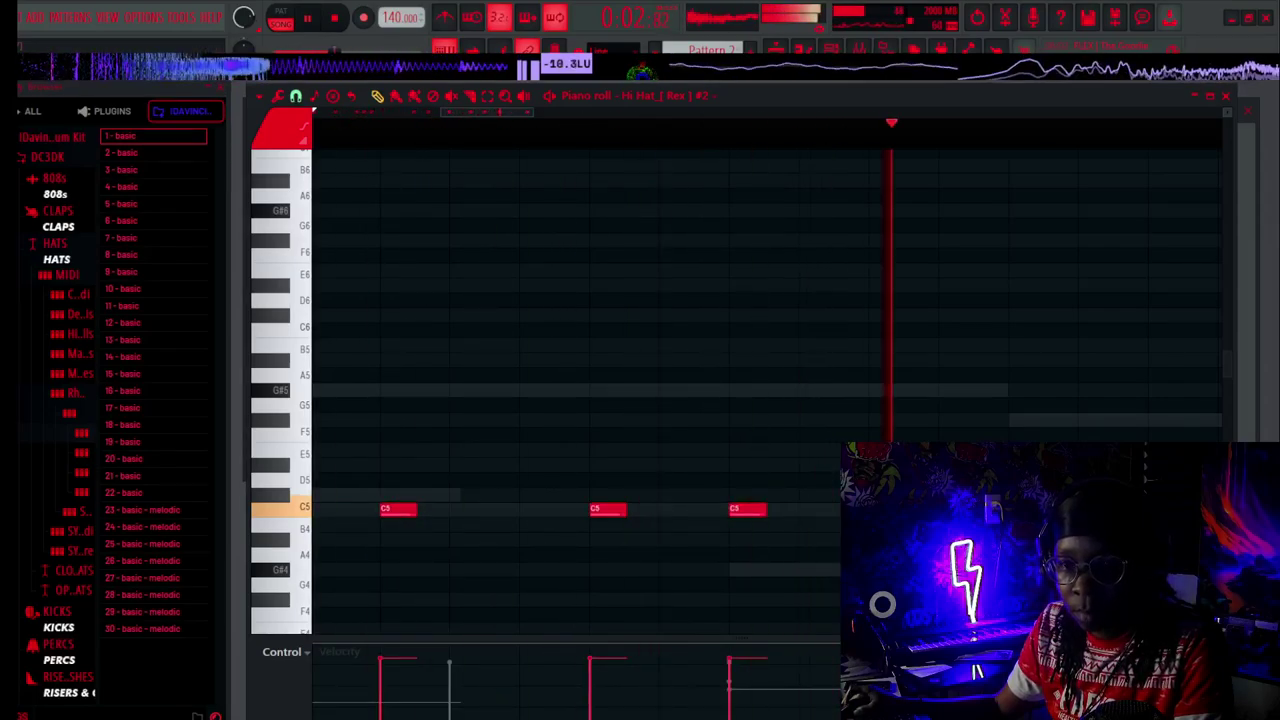
key("space")
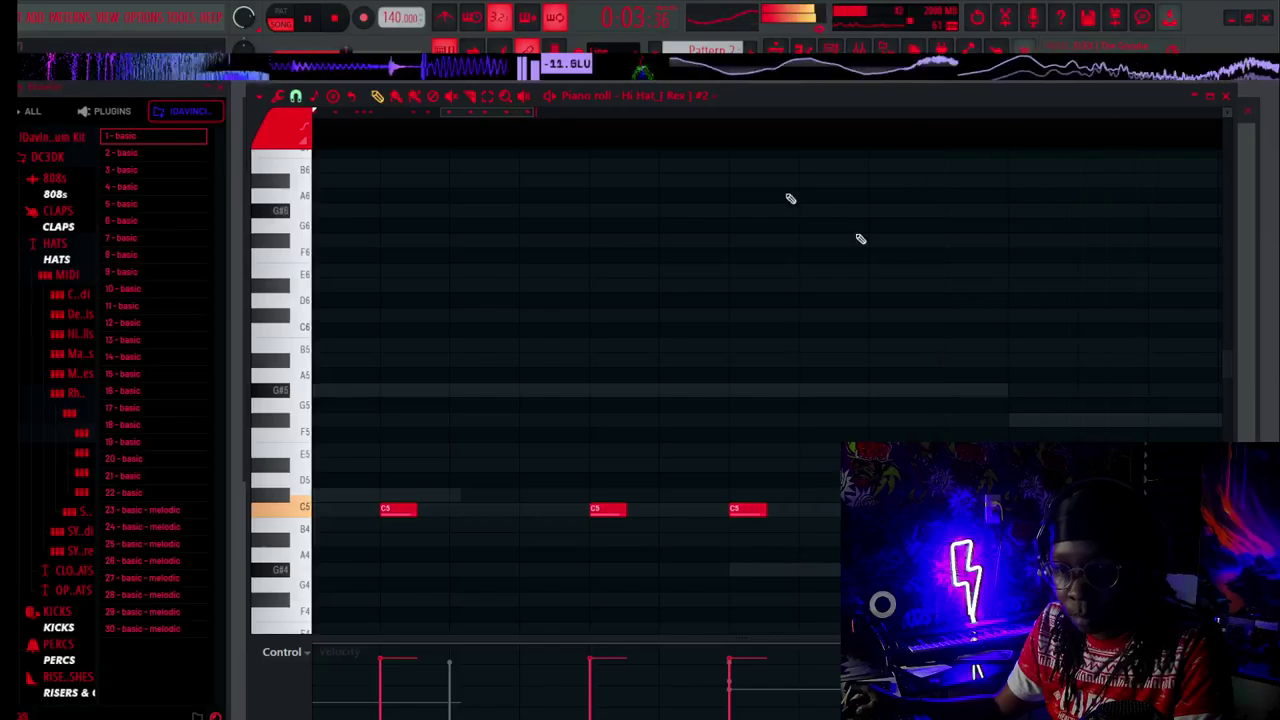
scroll(636, 133, "down", 4)
key("space")
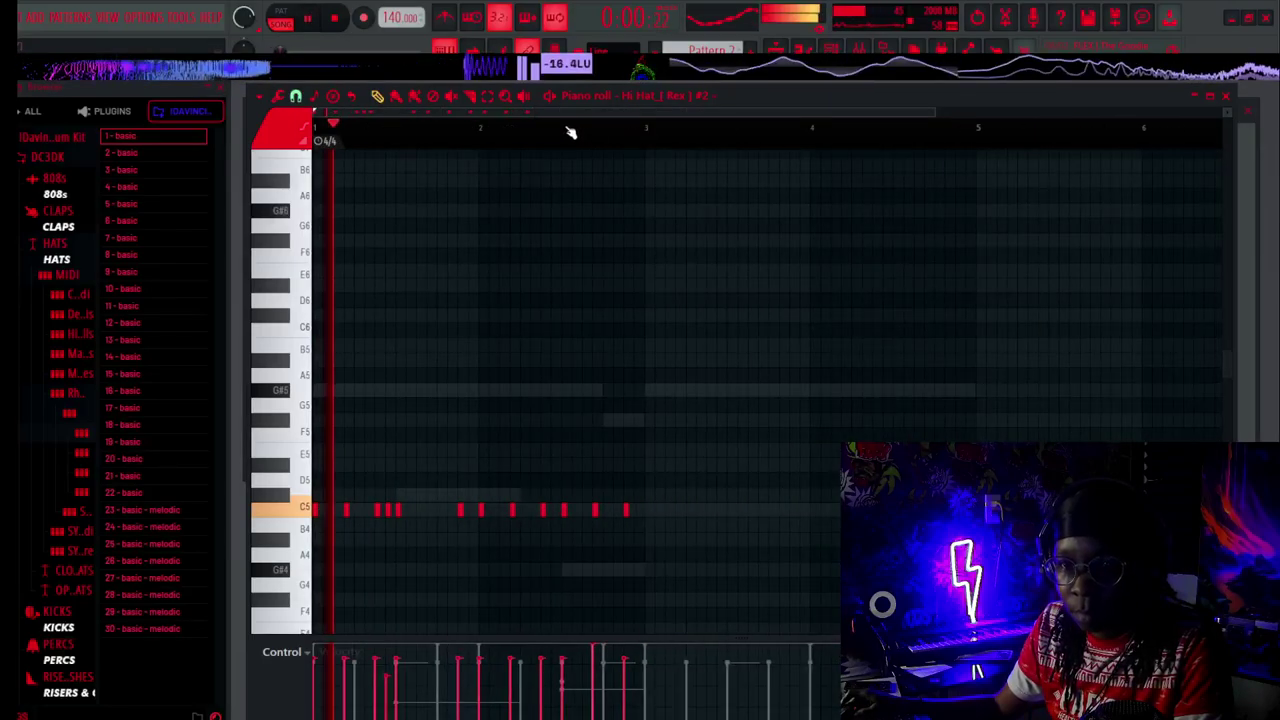
Add a C5 hi-hat note one step before bar 3.
scroll(643, 137, "up", 5)
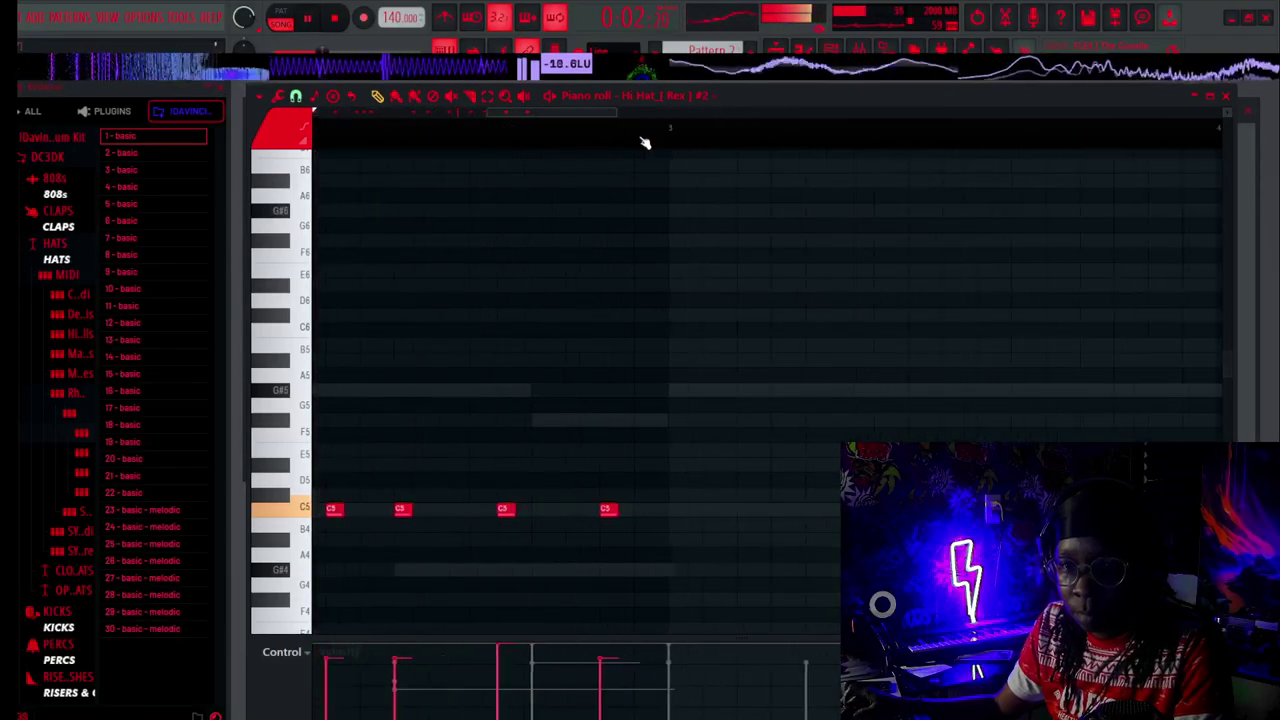
scroll(645, 143, "up", 1)
key("space")
left_click(650, 510)
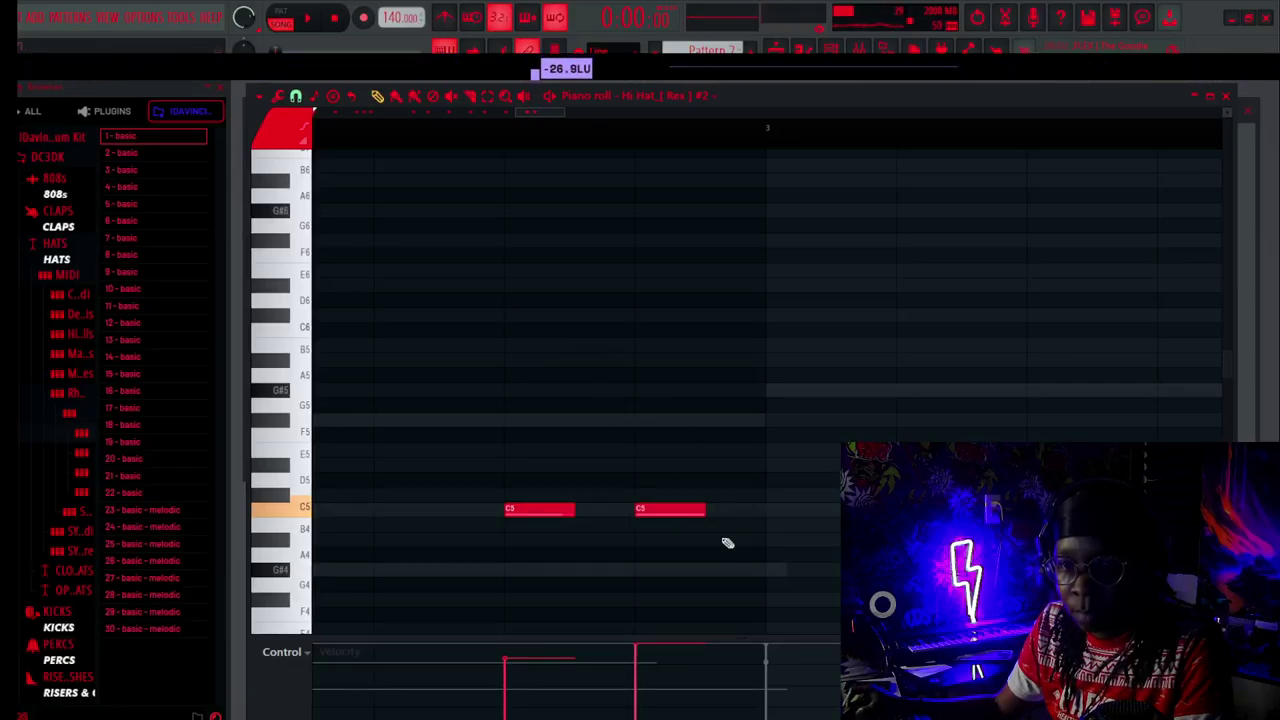
left_click(716, 527)
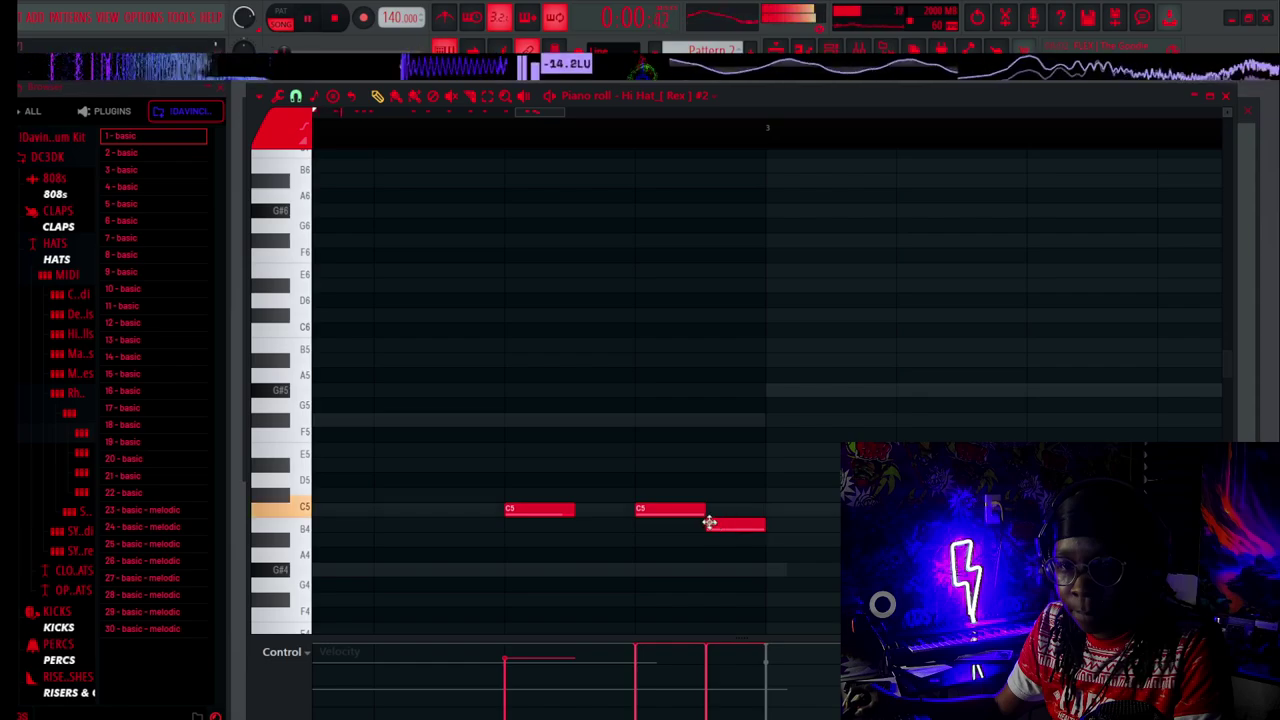
mouse_move(708, 522)
left_mouse_down()
mouse_move(694, 521)
mouse_move(712, 530)
left_mouse_up()
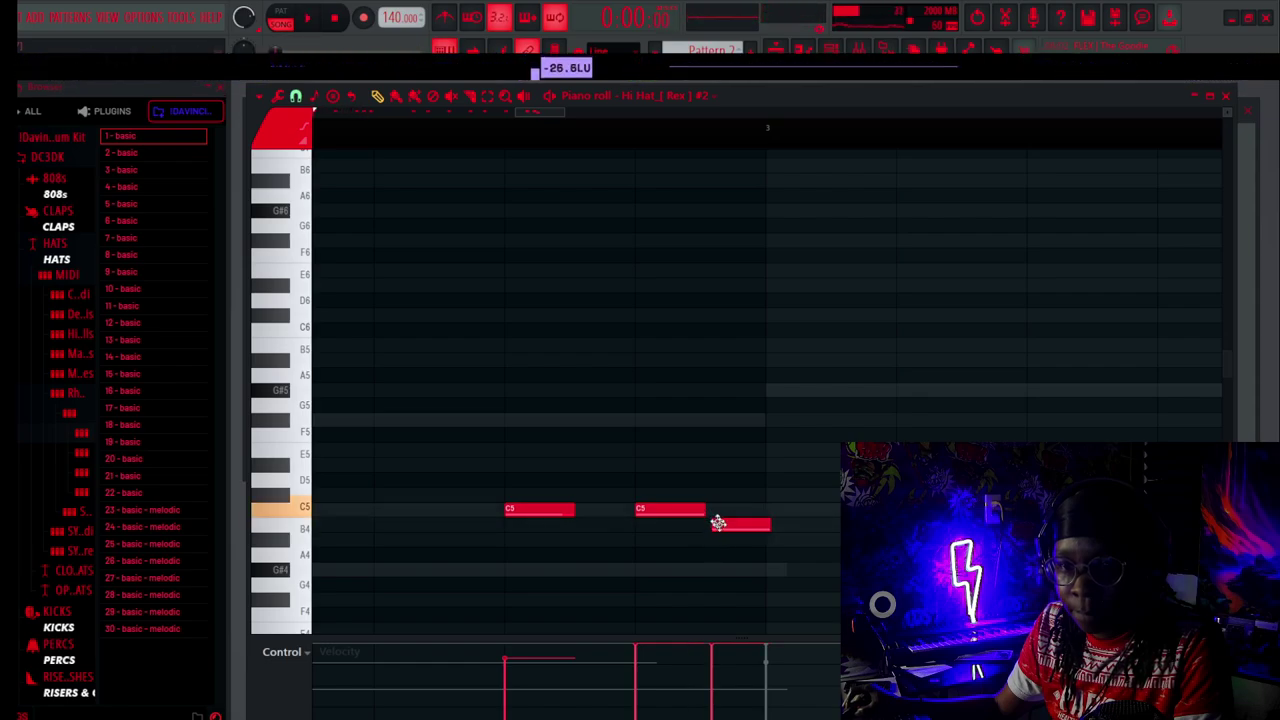
right_click(714, 526)
Set the piano roll snap to 1/6 step and shorten the last C5 note before bar 3.
left_click(295, 96)
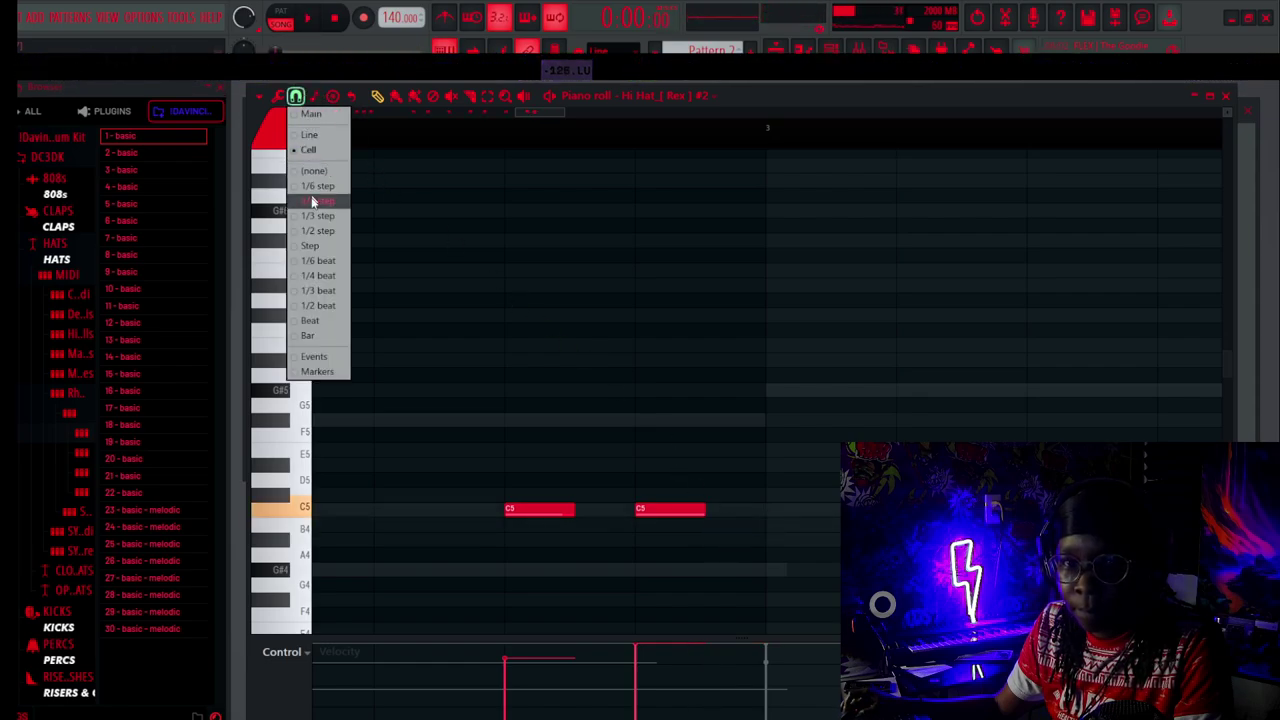
left_click(316, 188)
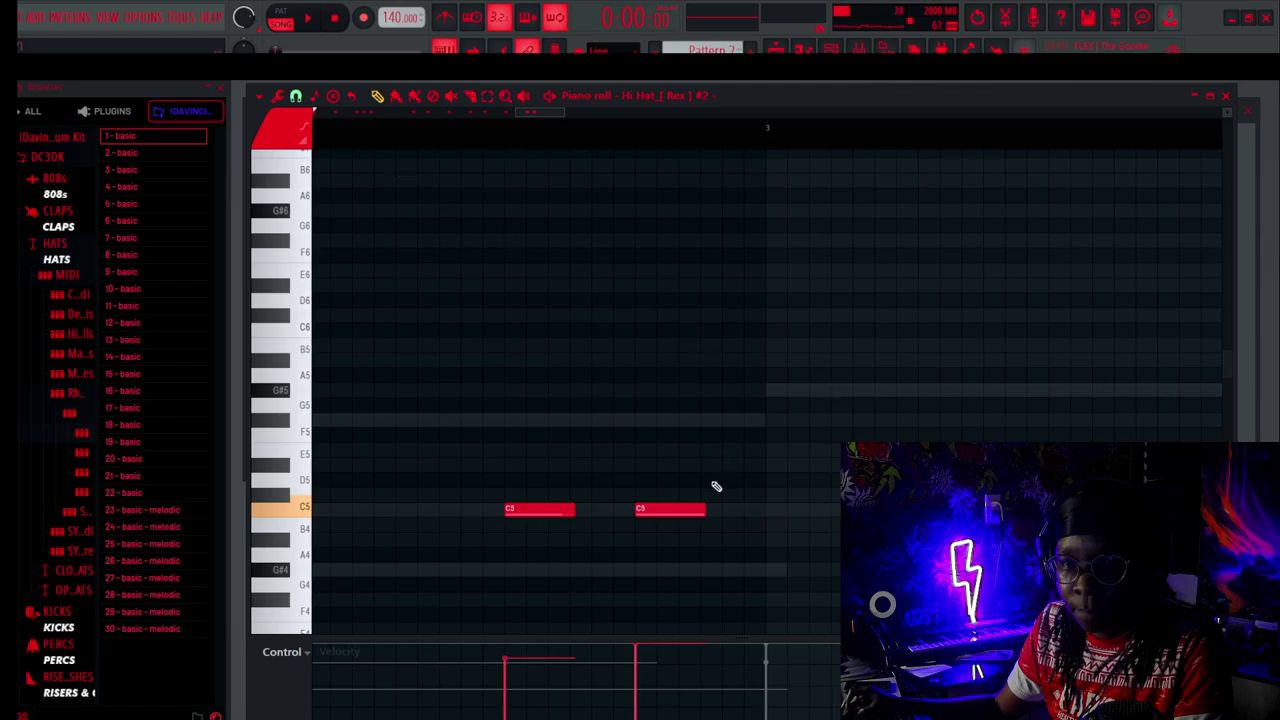
scroll(683, 110, "up", 3)
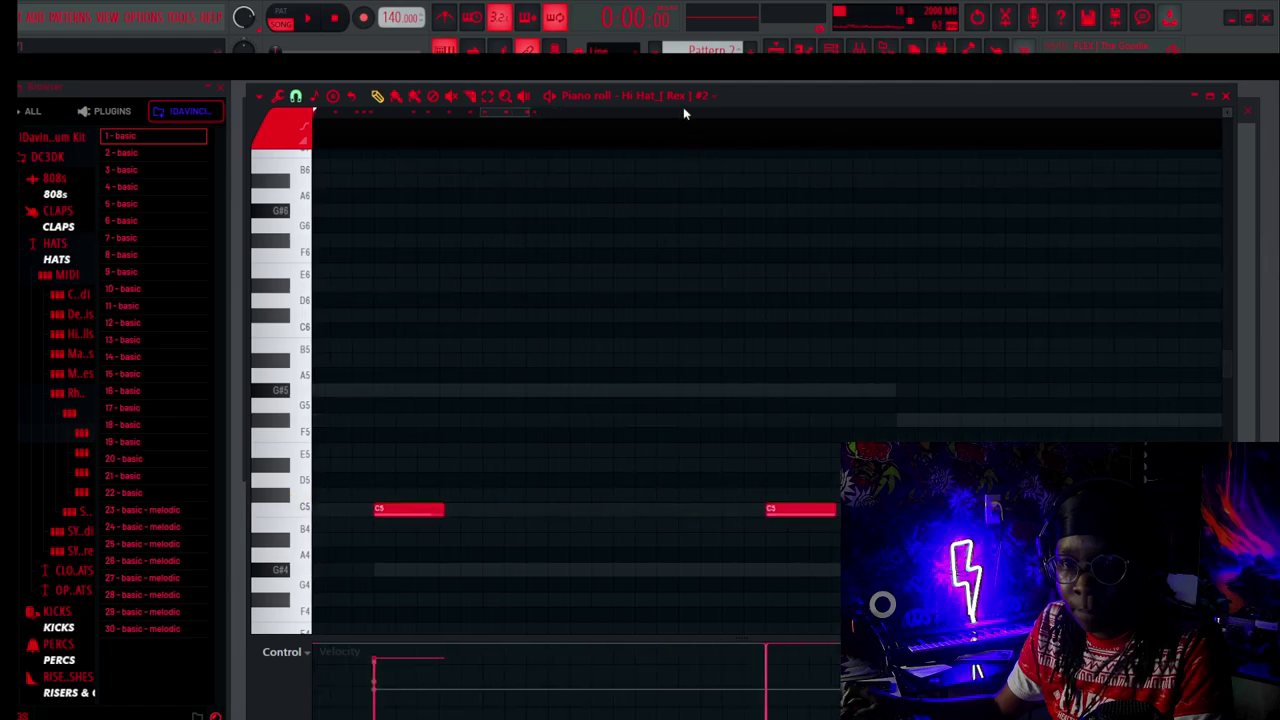
scroll(683, 110, "down", 3)
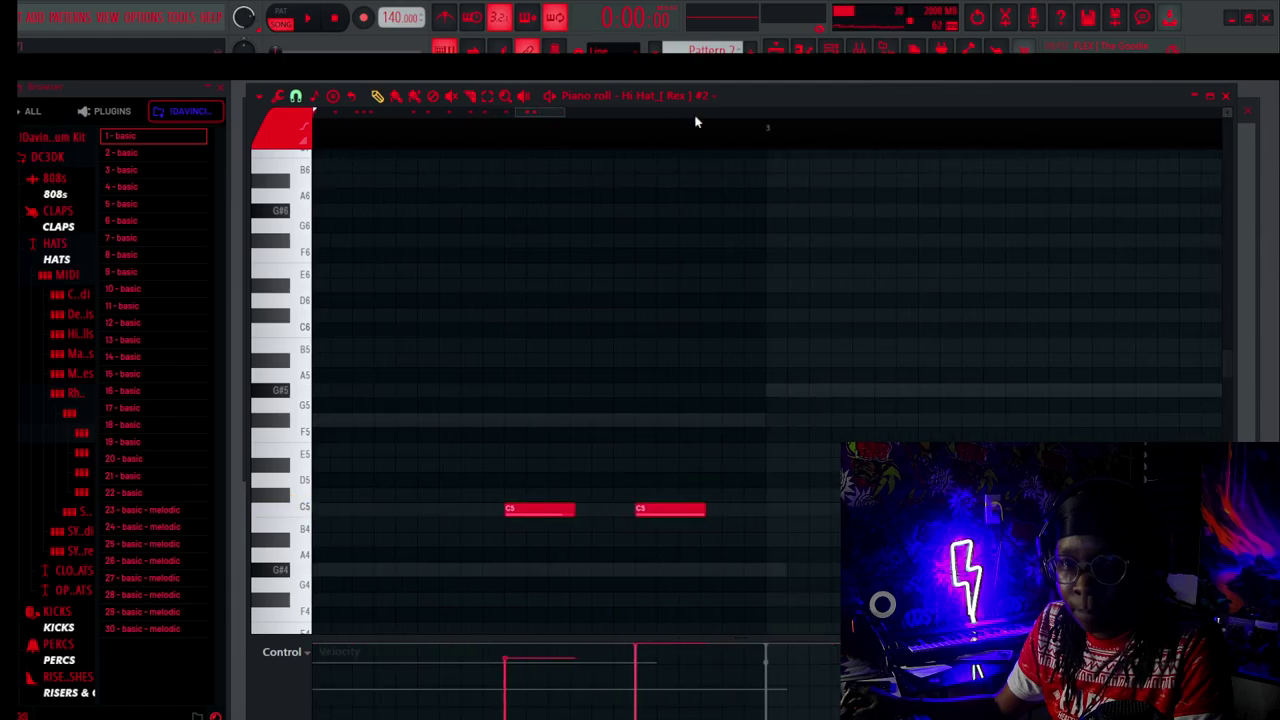
scroll(682, 110, "up", 2)
scroll(682, 110, "down", 2)
scroll(731, 103, "up", 3)
scroll(731, 103, "down", 3)
left_click_drag(1055, 95, 1057, 108)
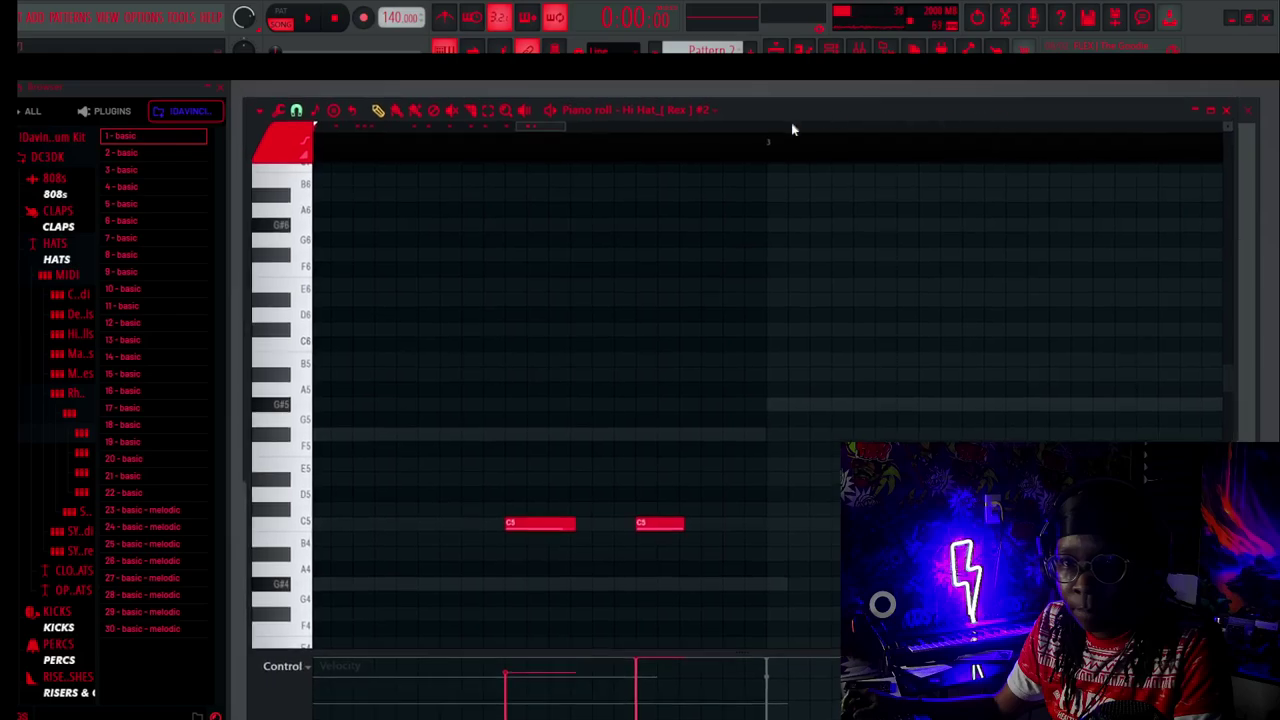
scroll(760, 126, "up", 2)
scroll(761, 126, "down", 2)
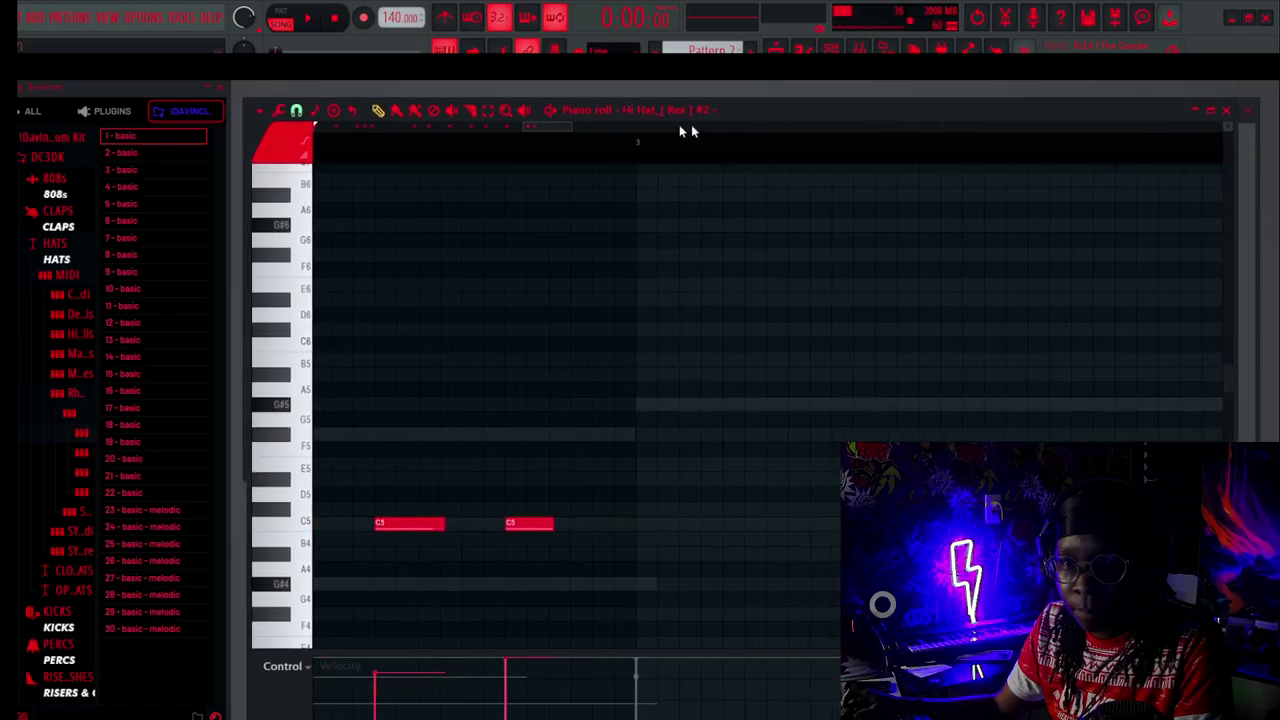
Replace the last C5 note with one matching the preceding note, trim its tail, and play the pattern.
right_click(527, 524)
left_click(411, 523)
left_click(514, 523)
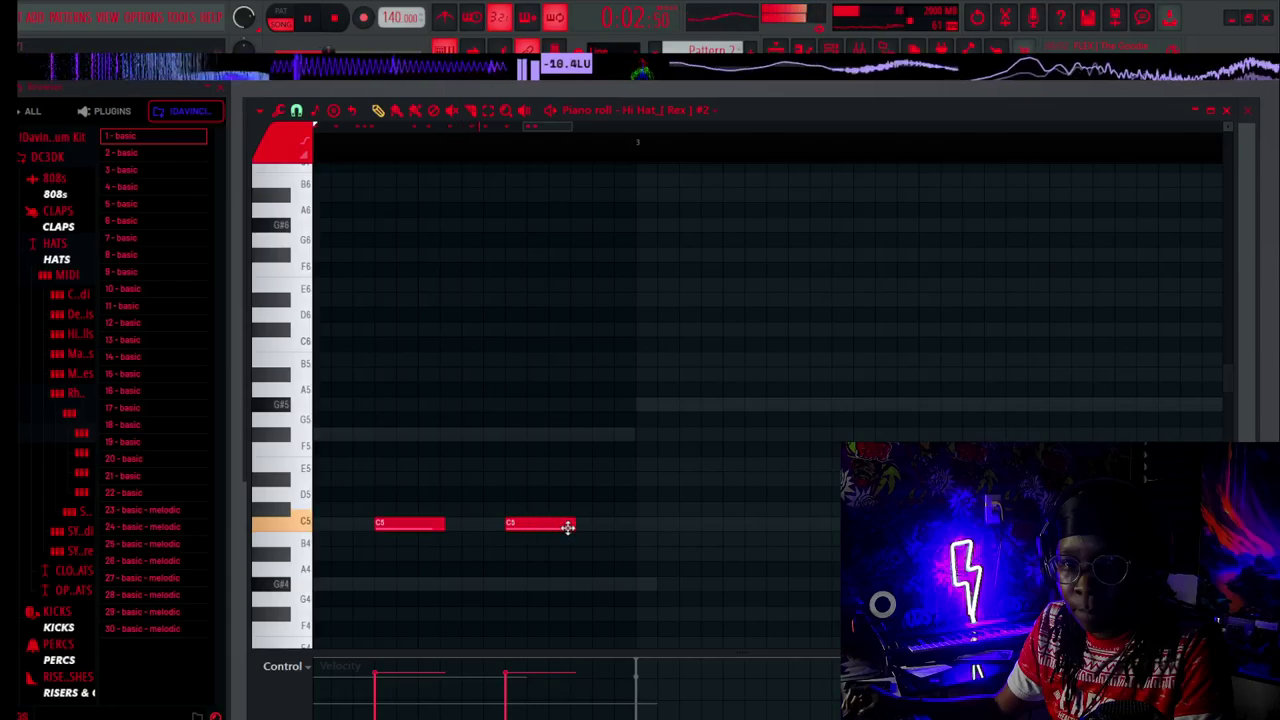
key("space")
left_click_drag(574, 525, 540, 528)
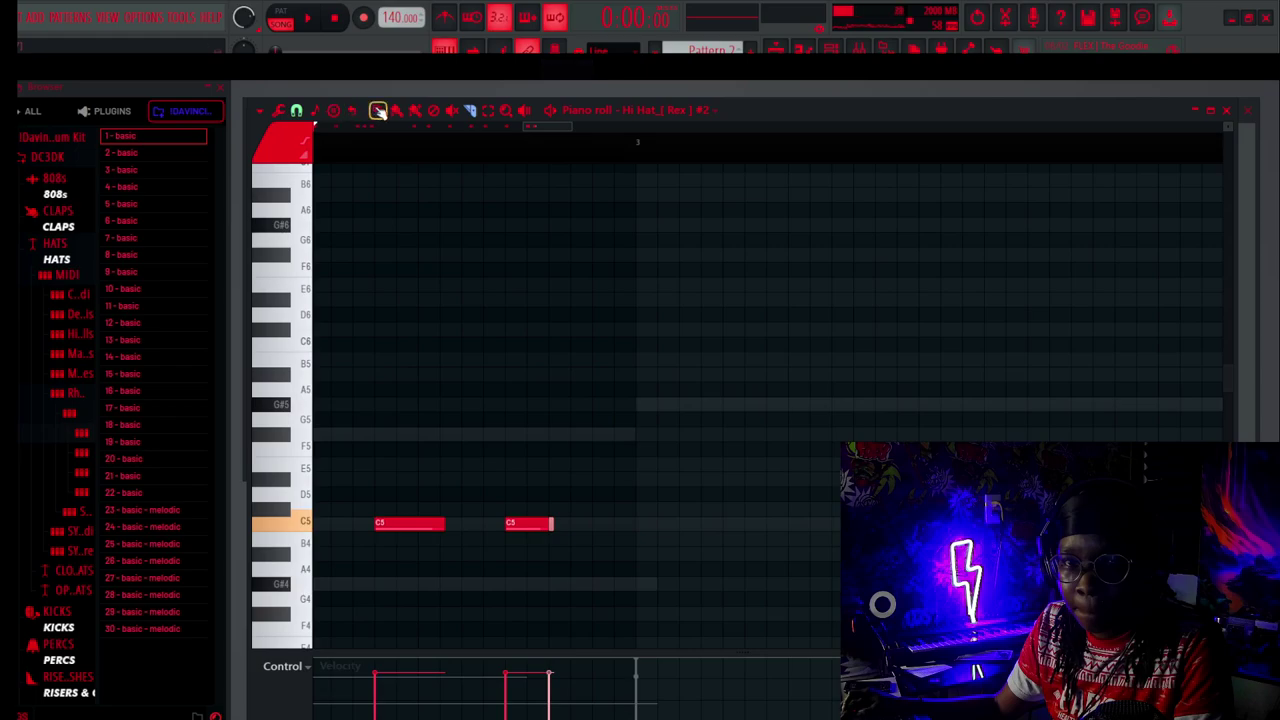
key("space")
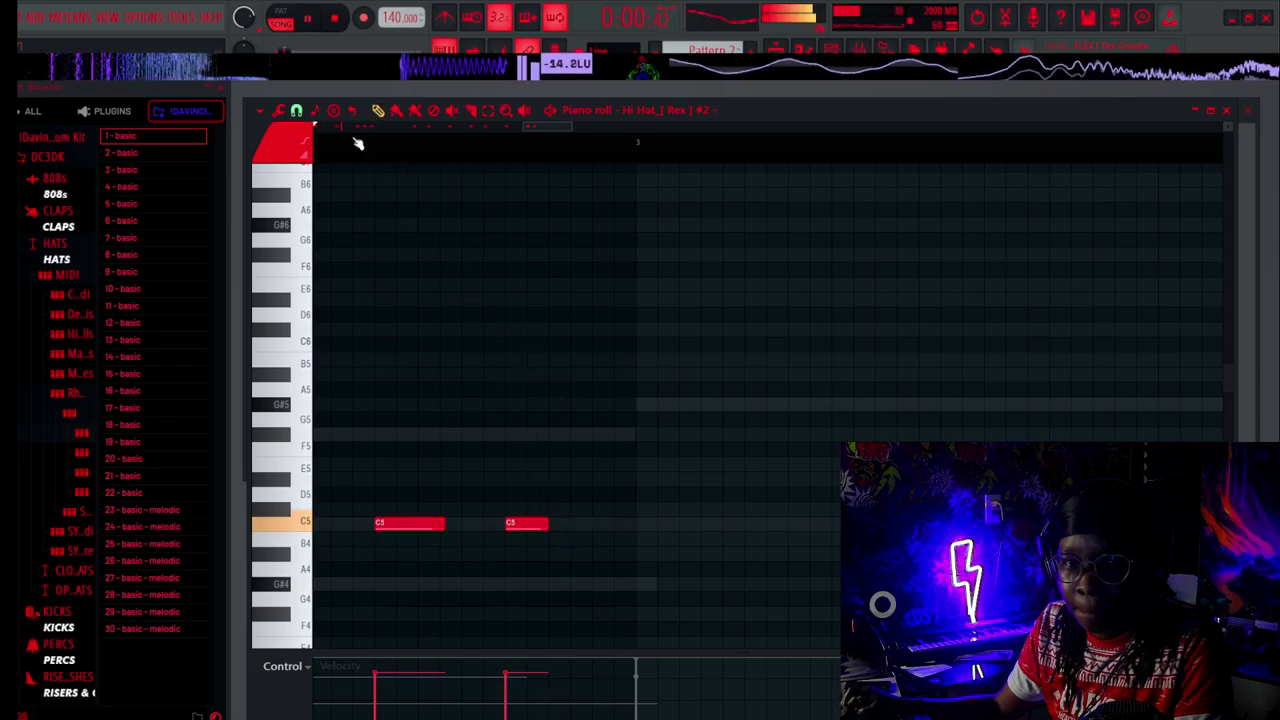
Place a G#4 note directly after the trimmed C5 note and try an F4 note following it.
left_click(558, 585)
scroll(600, 551, "down", 3)
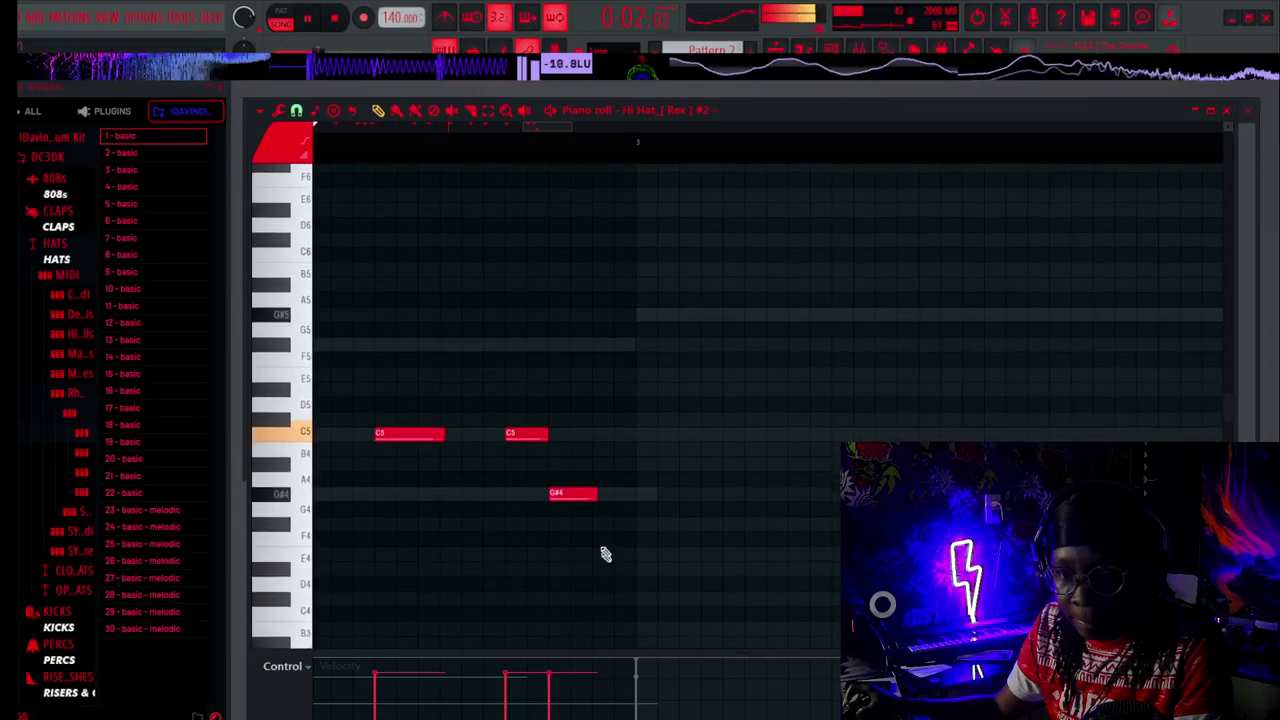
left_click(597, 540)
right_click(600, 537)
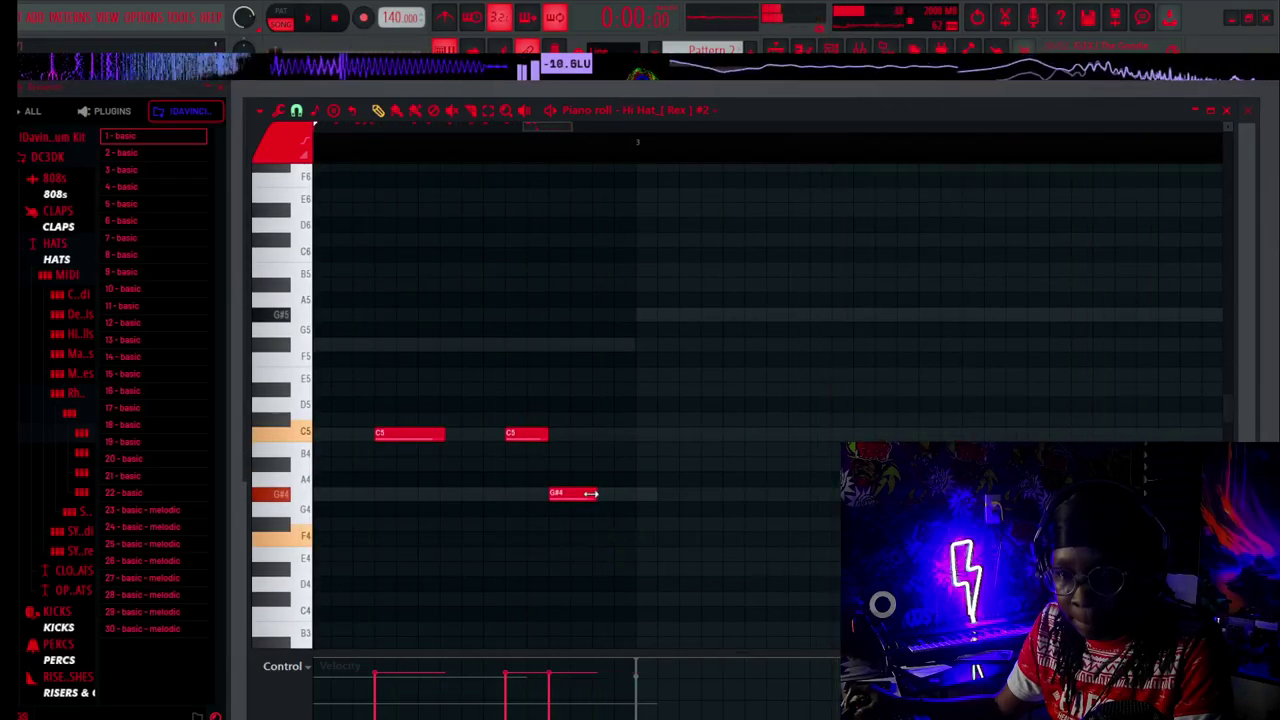
Shorten the last C5 hi-hat note and discard the trial G#4 and E4 notes around bar 3.
right_click(576, 494)
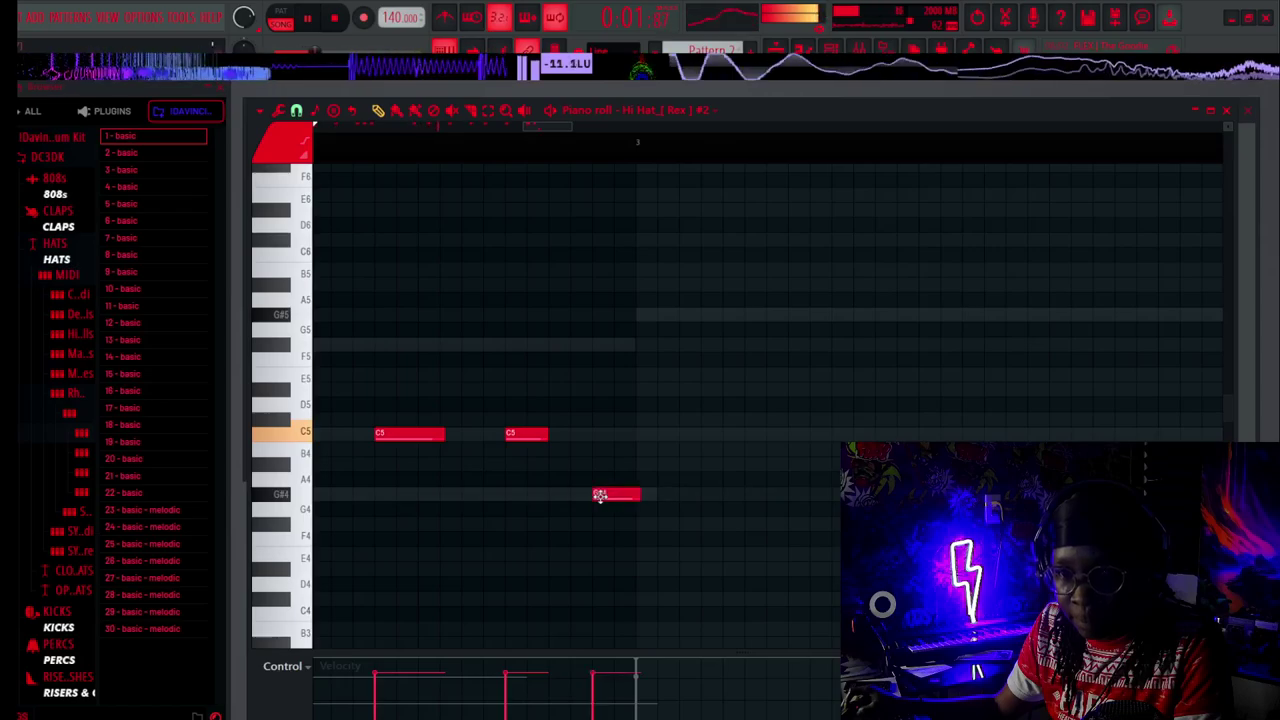
right_click(612, 495)
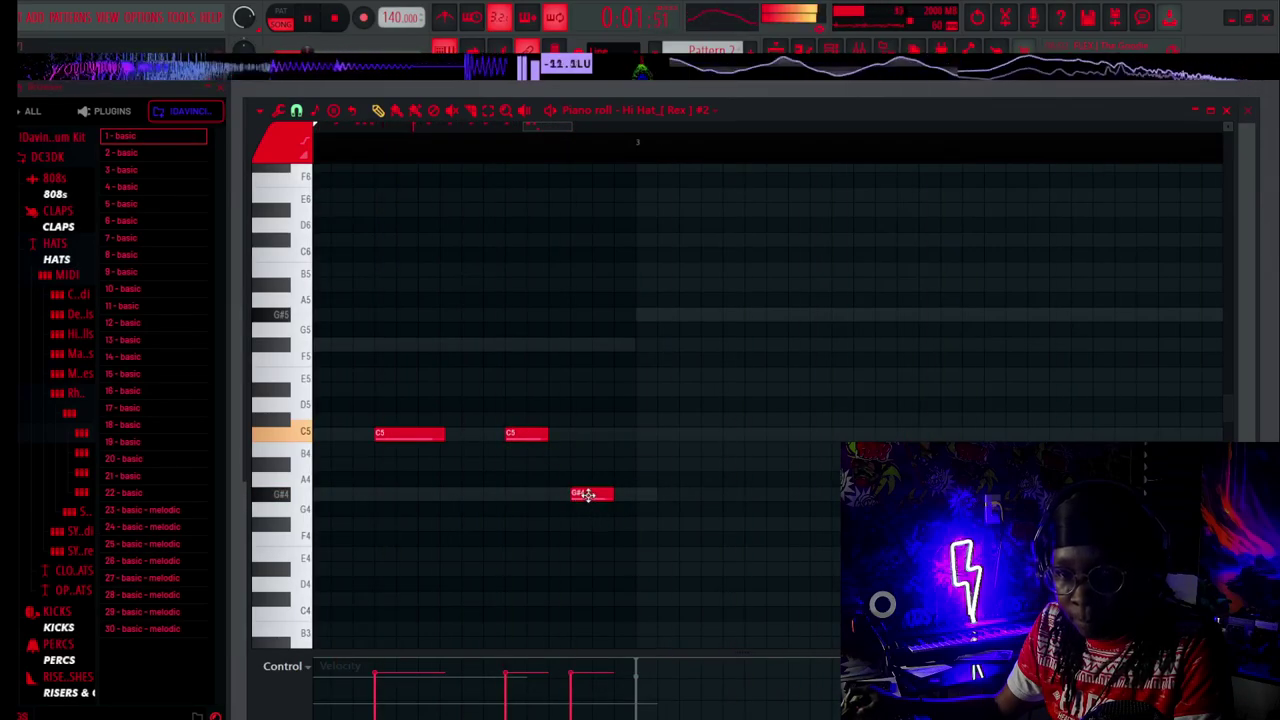
key("space")
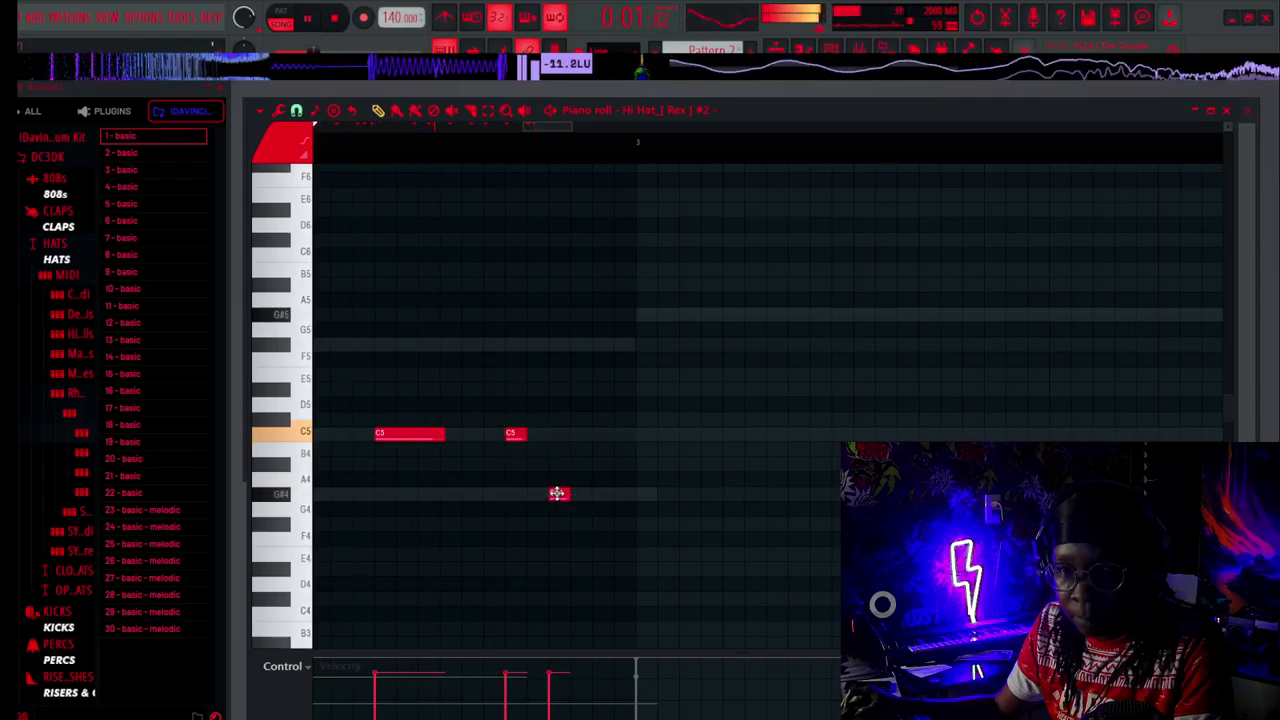
left_click(640, 554)
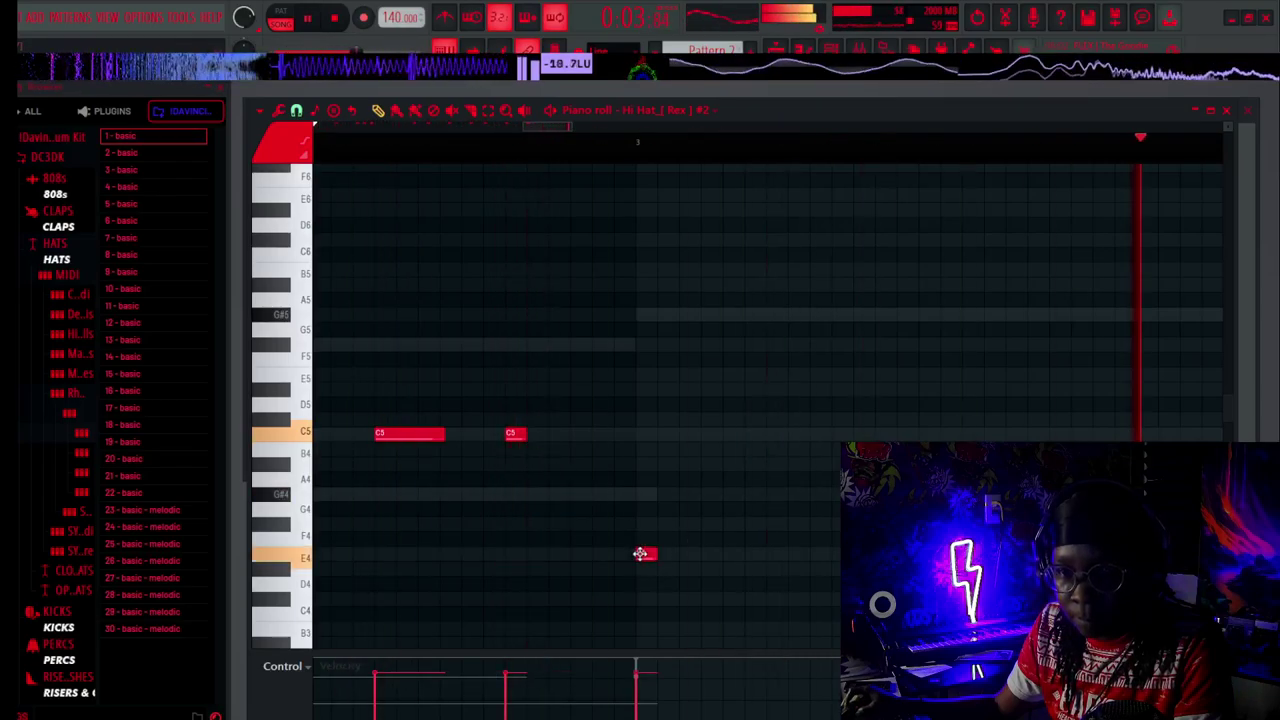
Duplicate the two-bar hi-hat pattern into bars 3 and 4, play it back, and close the piano roll.
scroll(588, 153, "down", 6)
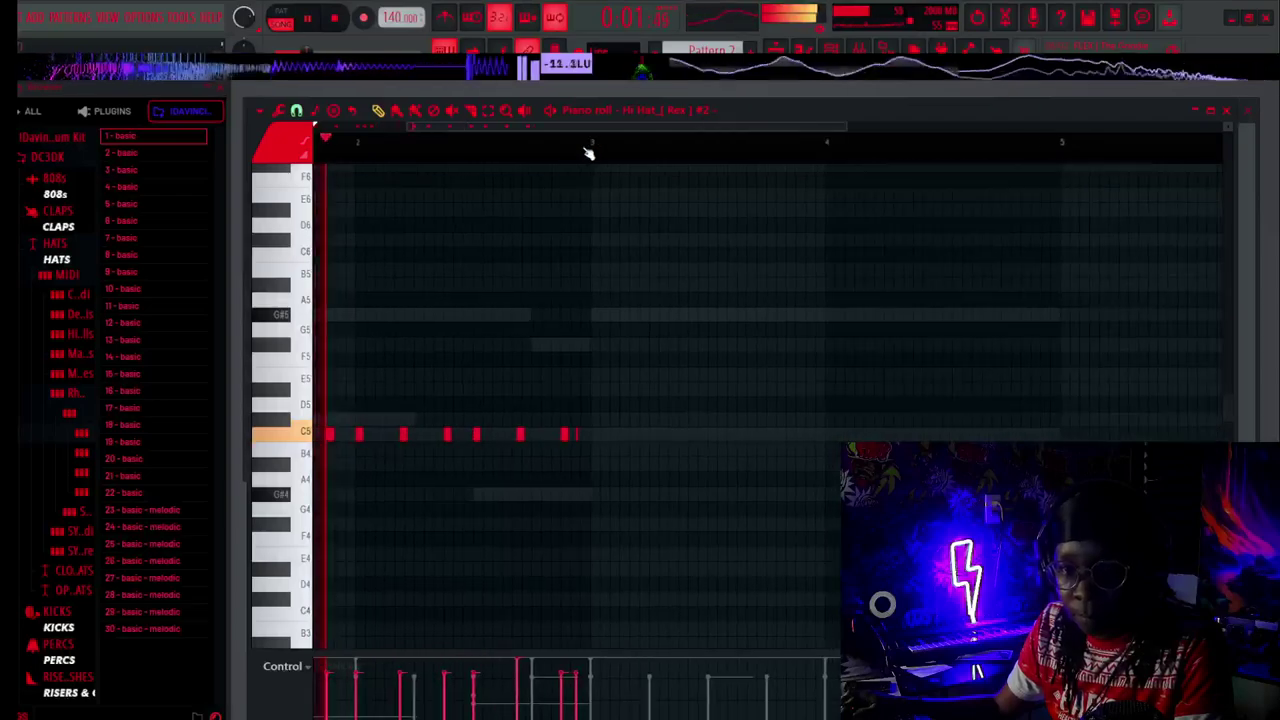
scroll(526, 143, "down", 4)
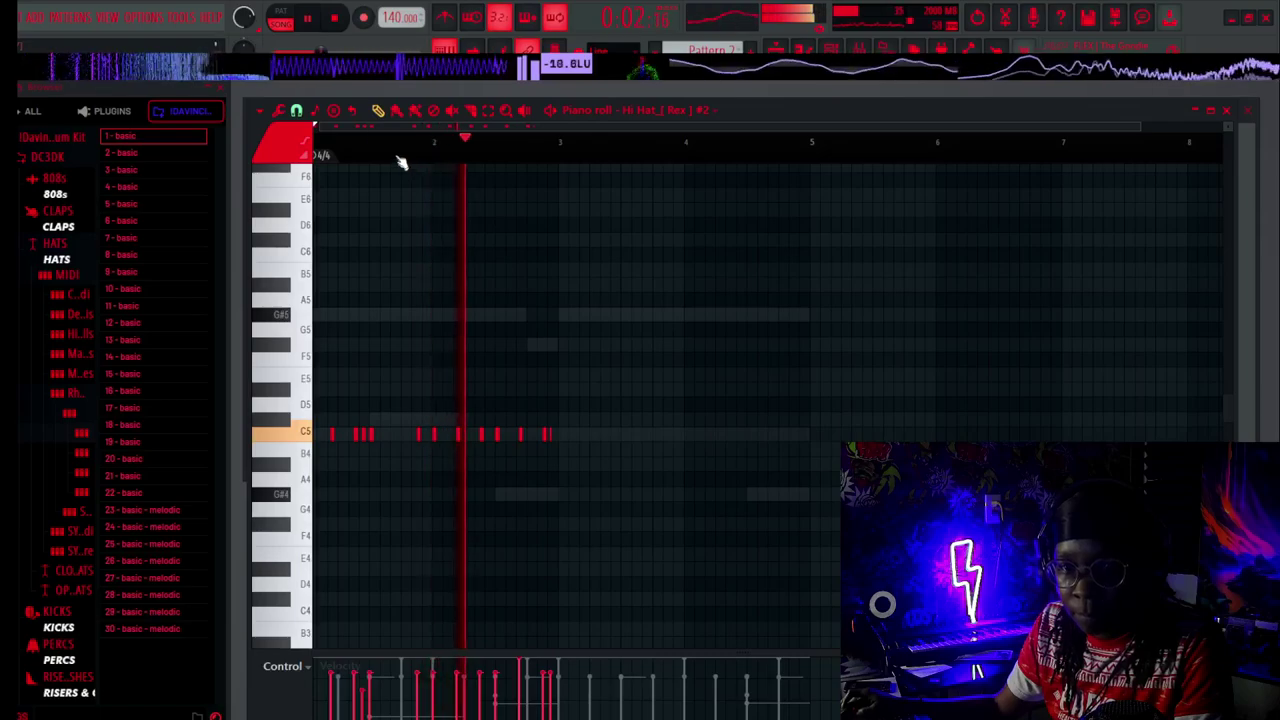
key("space")
left_click_drag(629, 486, 304, 308)
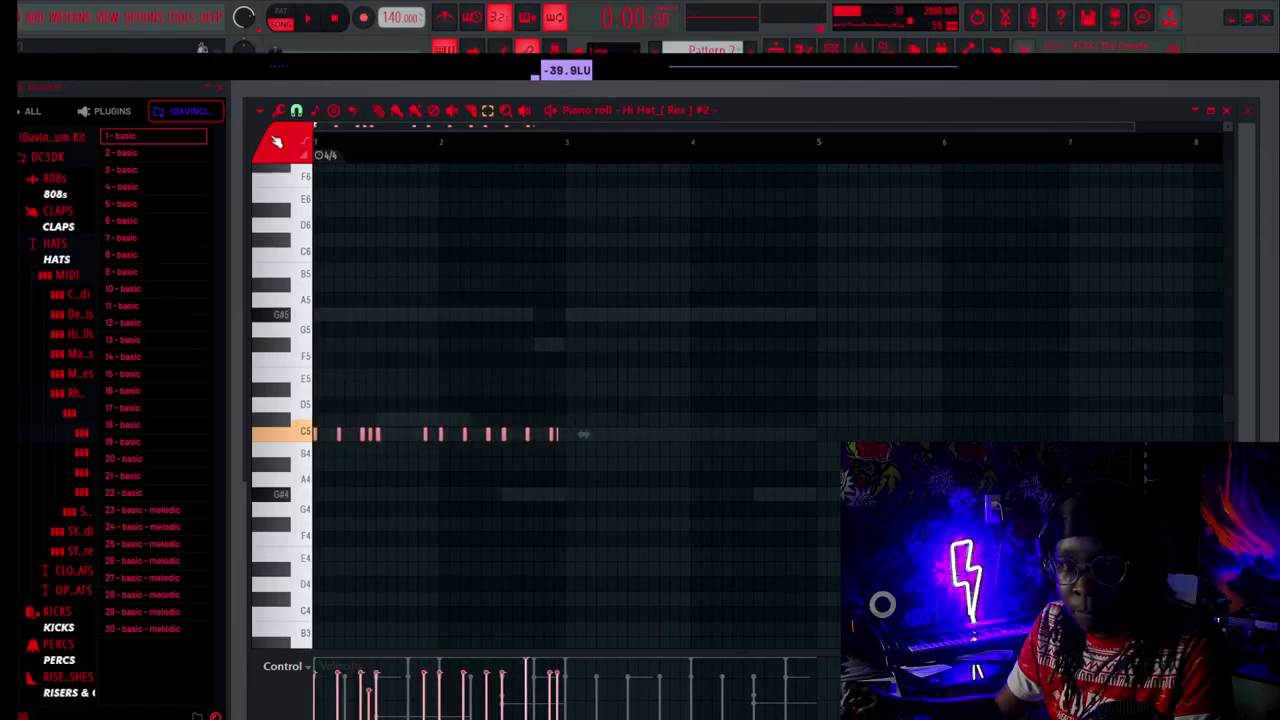
left_click_drag(566, 155, 318, 152)
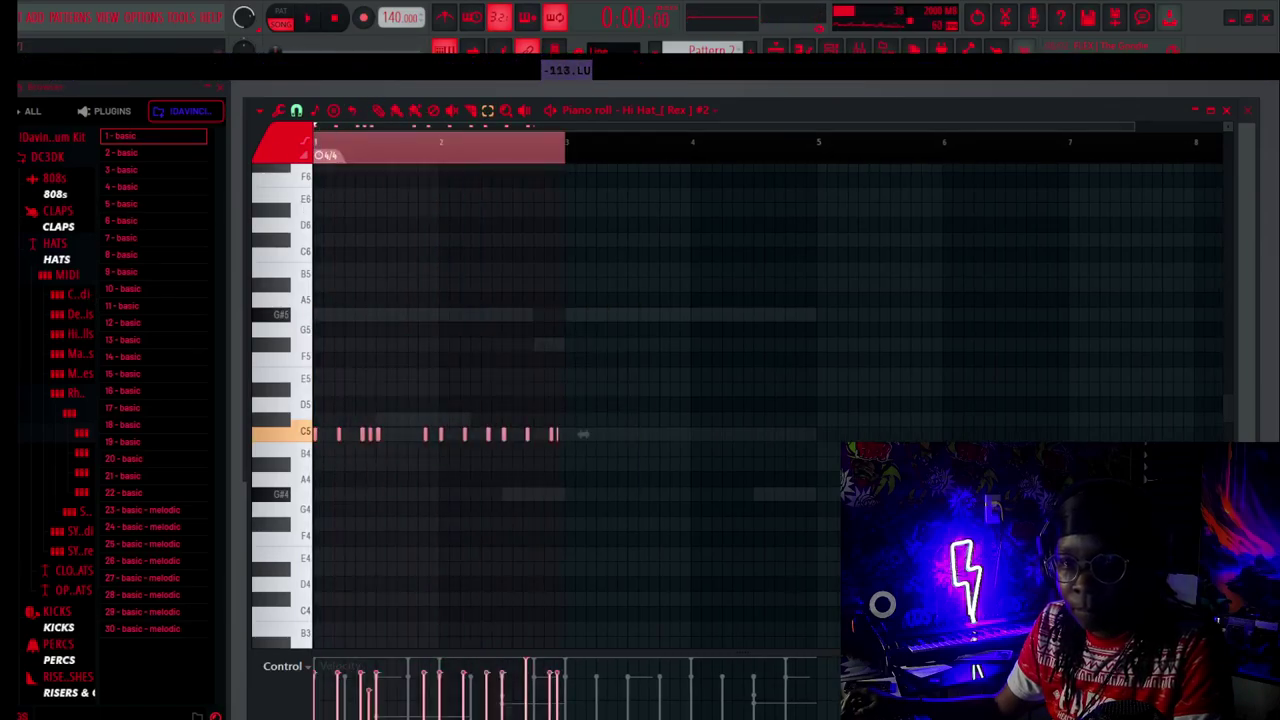
key("ctrl+b")
key("space")
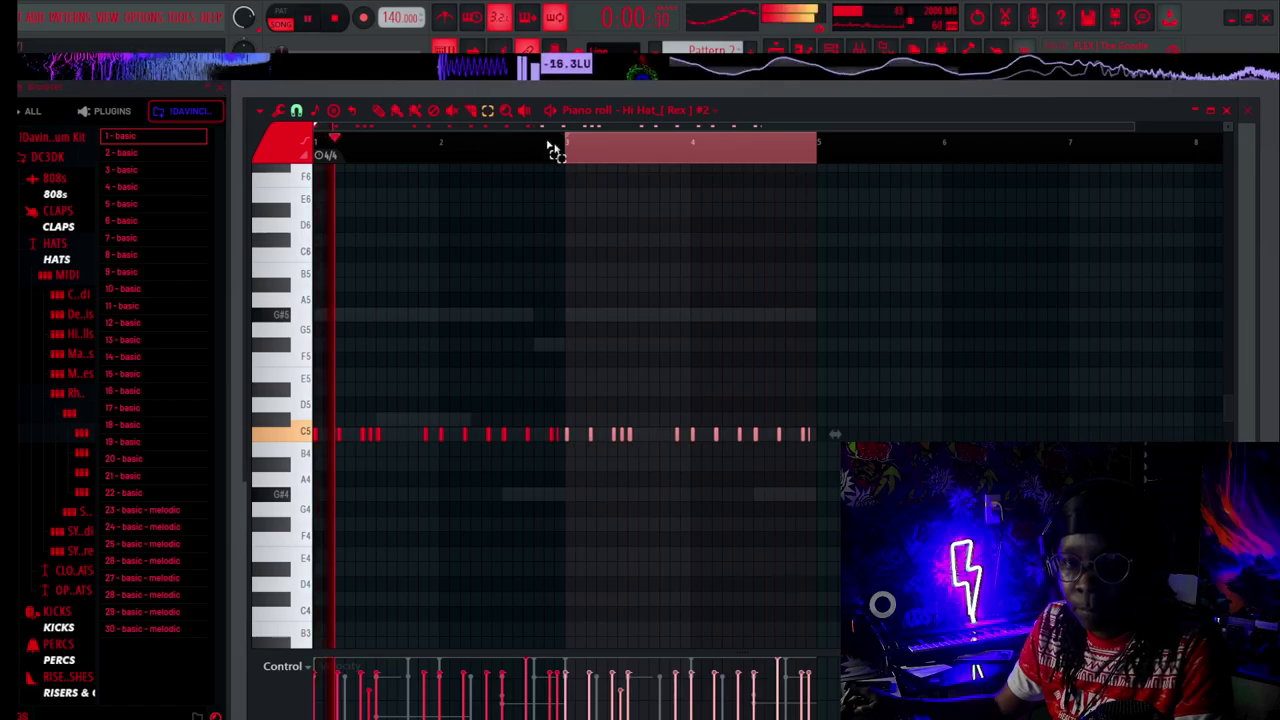
left_click(635, 145, "ctrl")
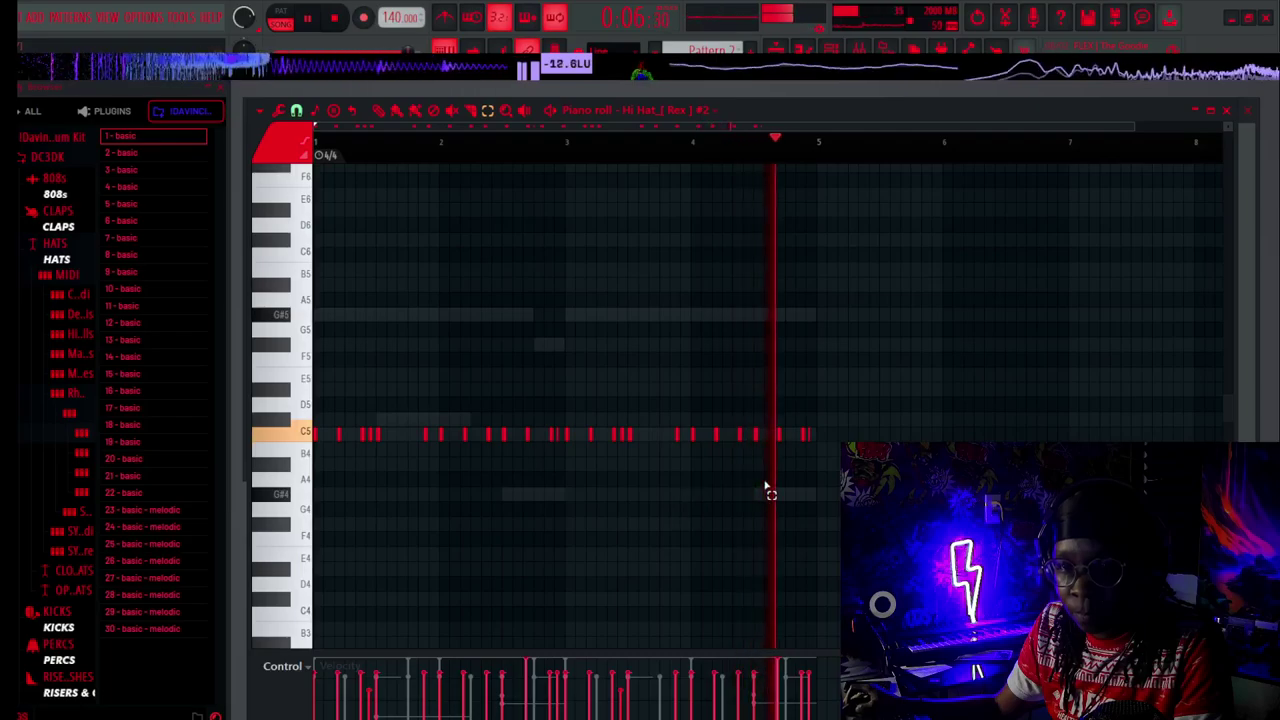
scroll(772, 165, "down", 1)
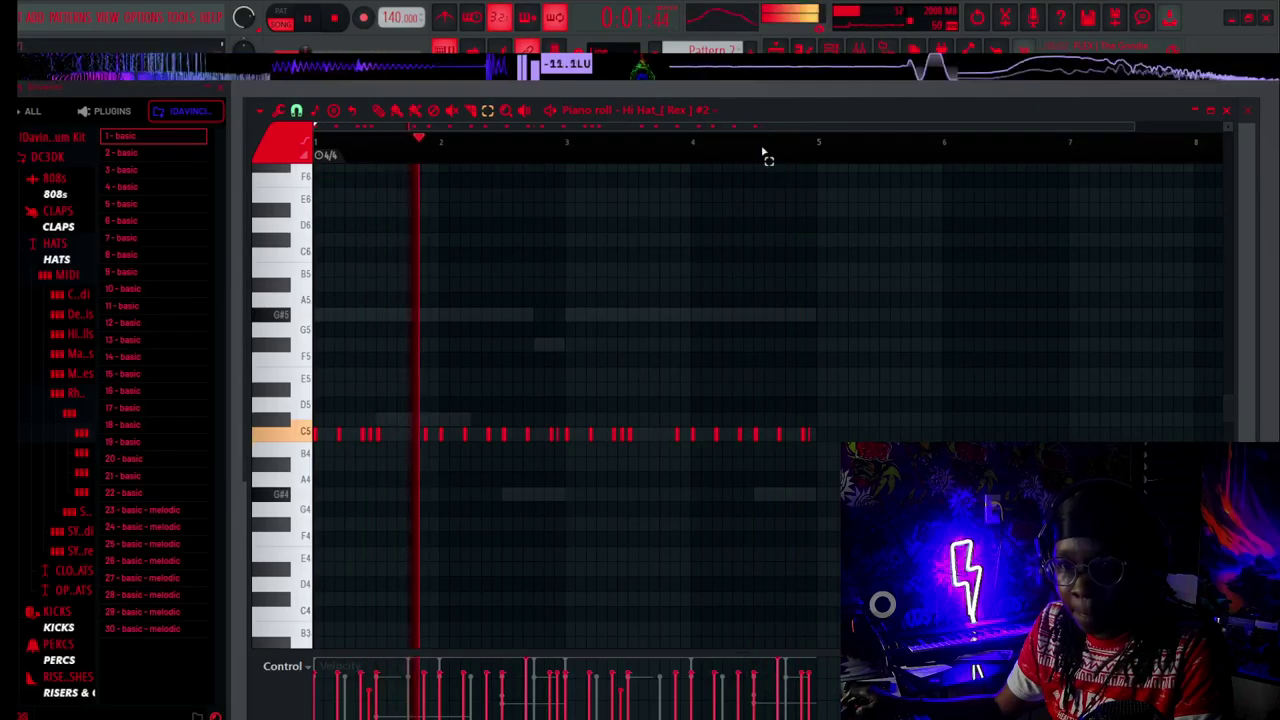
left_click(1228, 110)
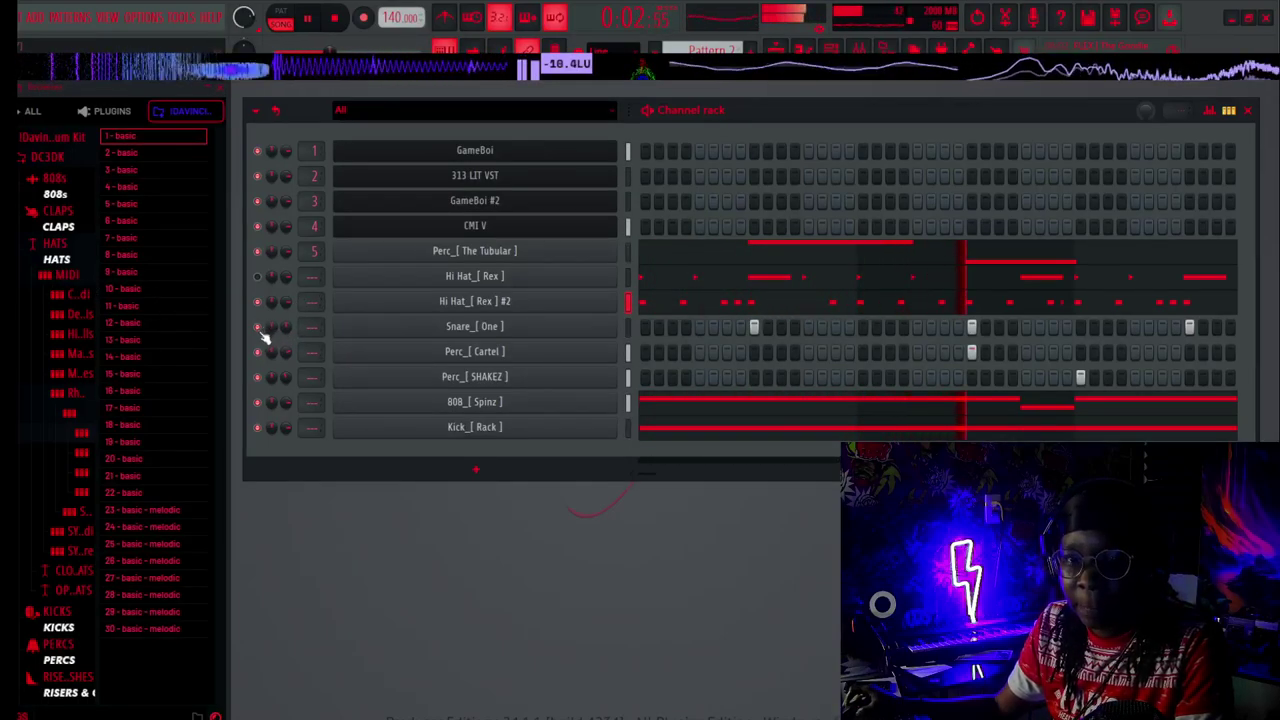
Solo the Hi Hat_[ Rex ] #2 channel, then bring back GameBoi, 313 LIT VST, GameBoi #2, CMI V and Snare_[ One ].
key("space")
right_click(259, 301)
left_click(266, 309)
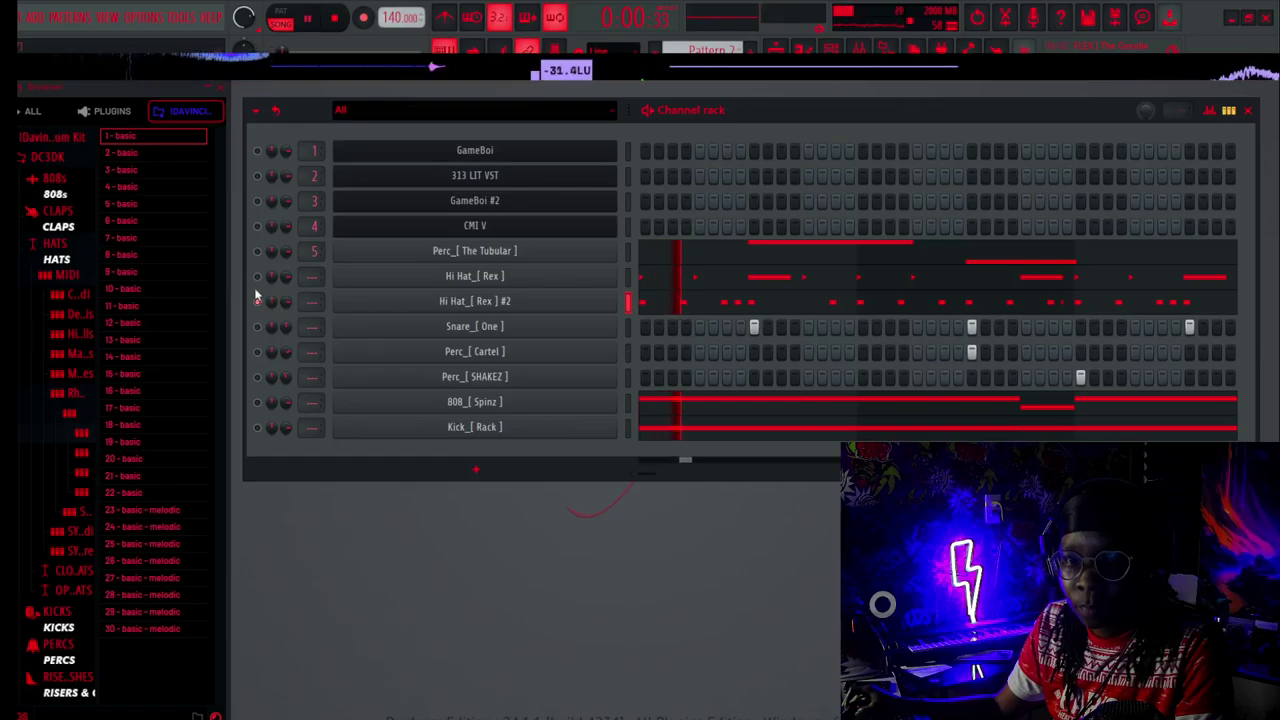
right_click(259, 305)
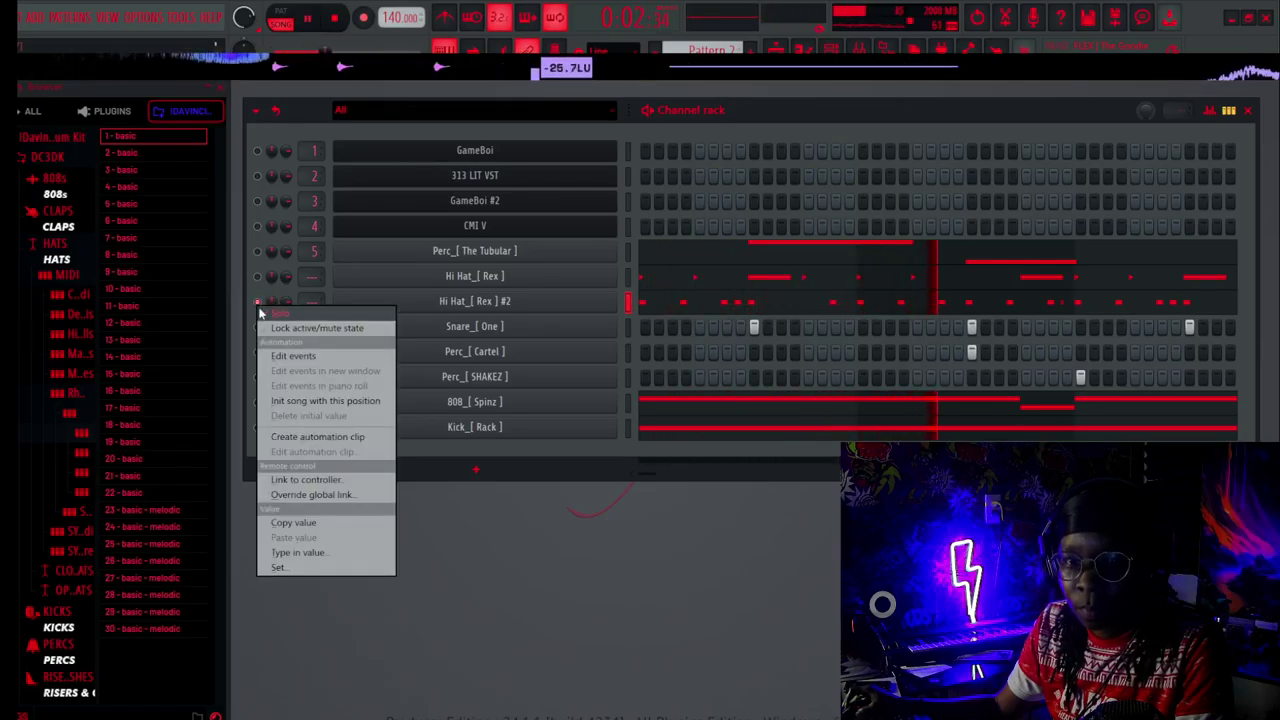
left_click(258, 302)
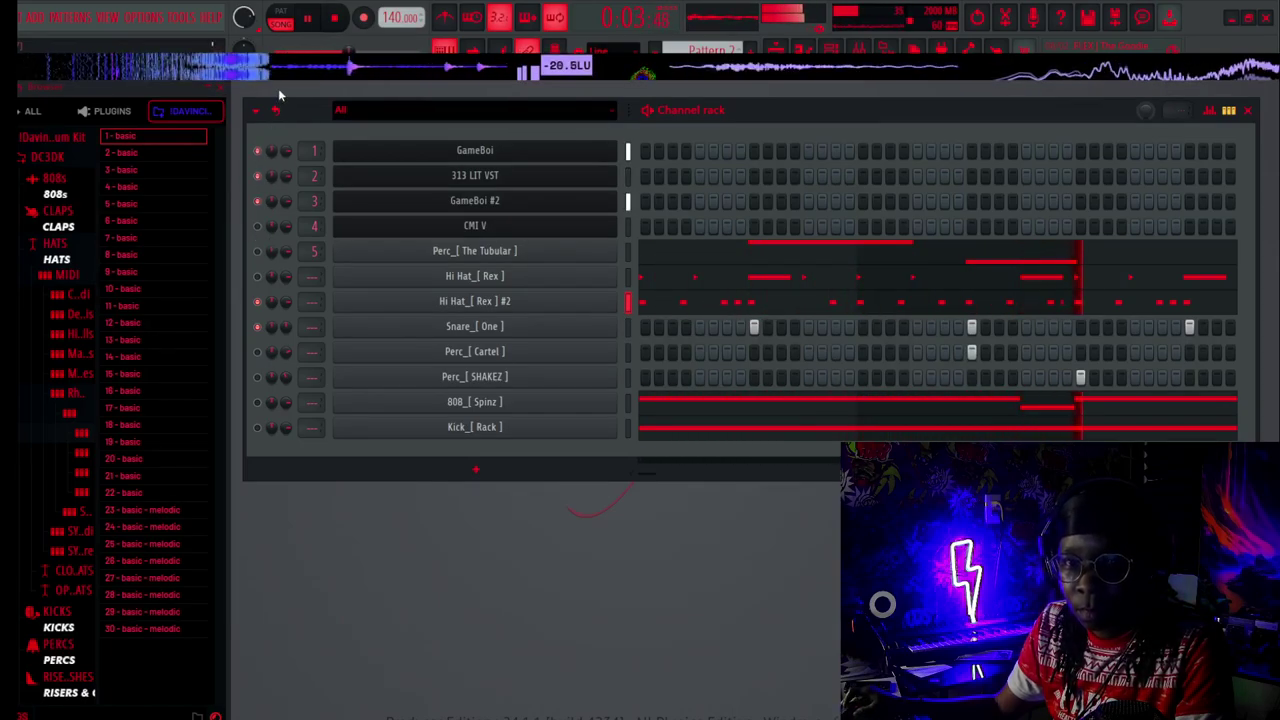
left_click(852, 55)
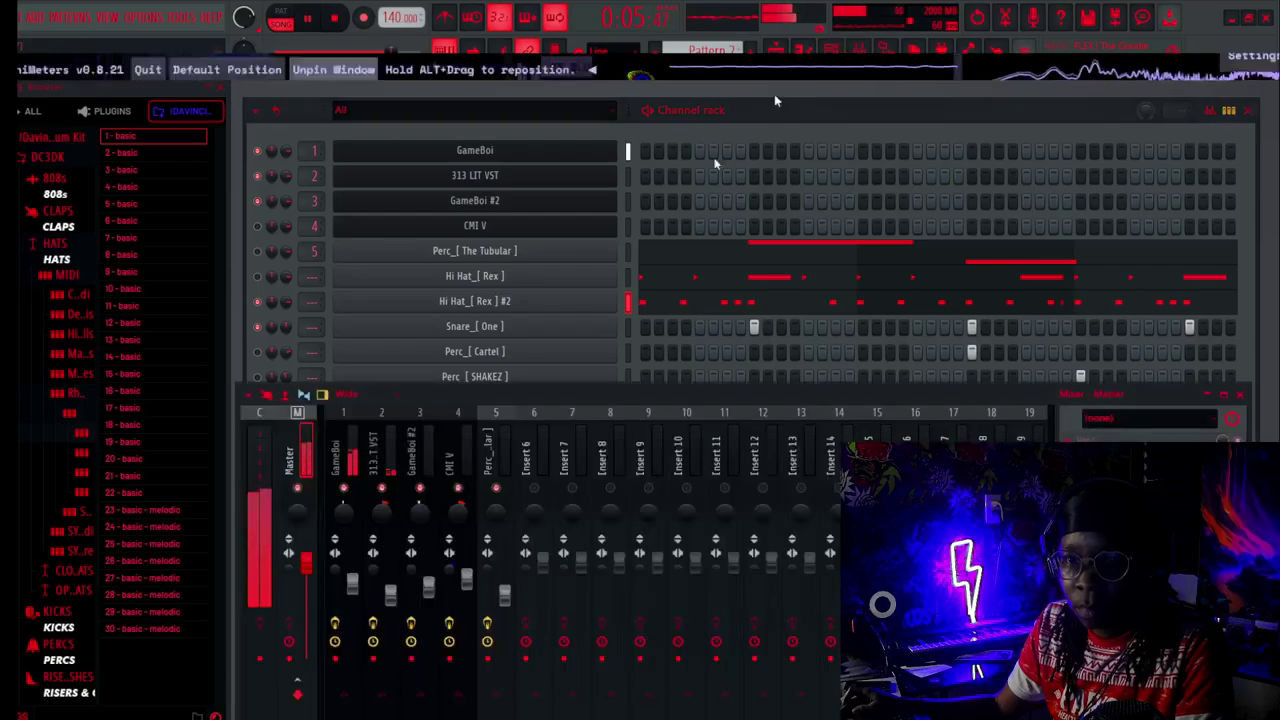
left_click(259, 227)
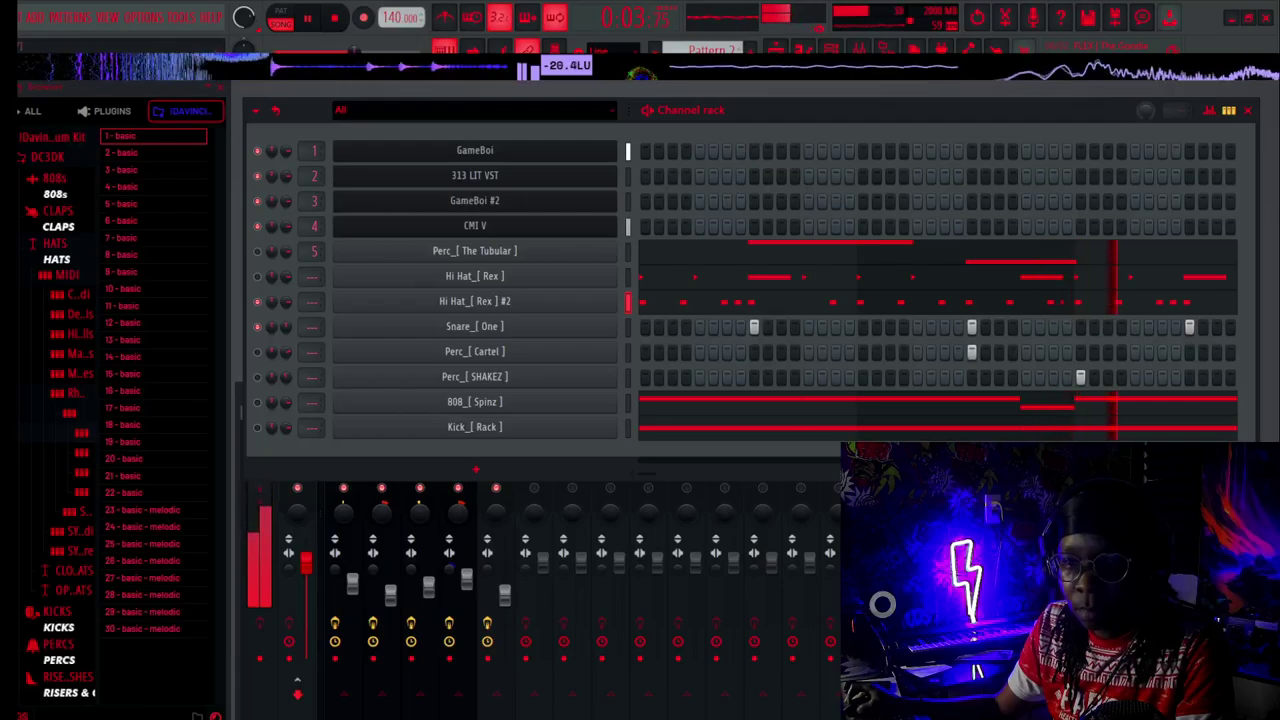
Raise the CMI V mixer track's volume and boost the main level of its Fruity Parametric EQ 2.
left_click(540, 604)
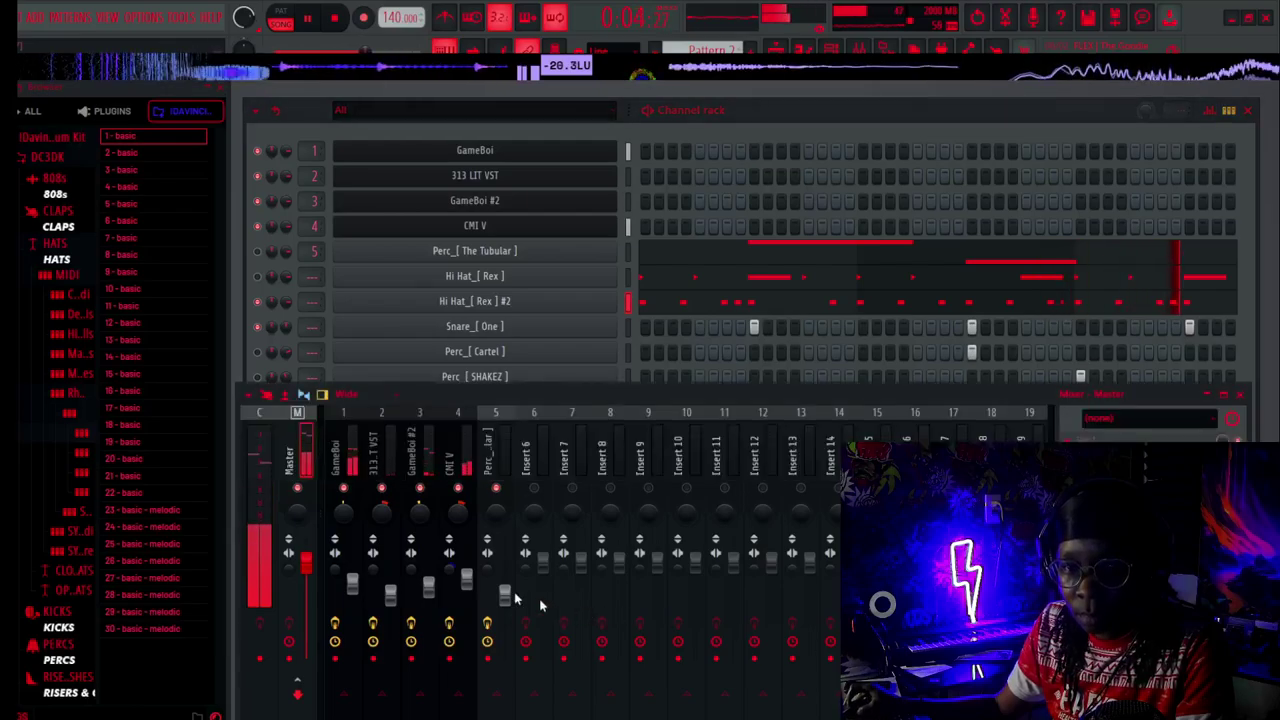
left_click(466, 570)
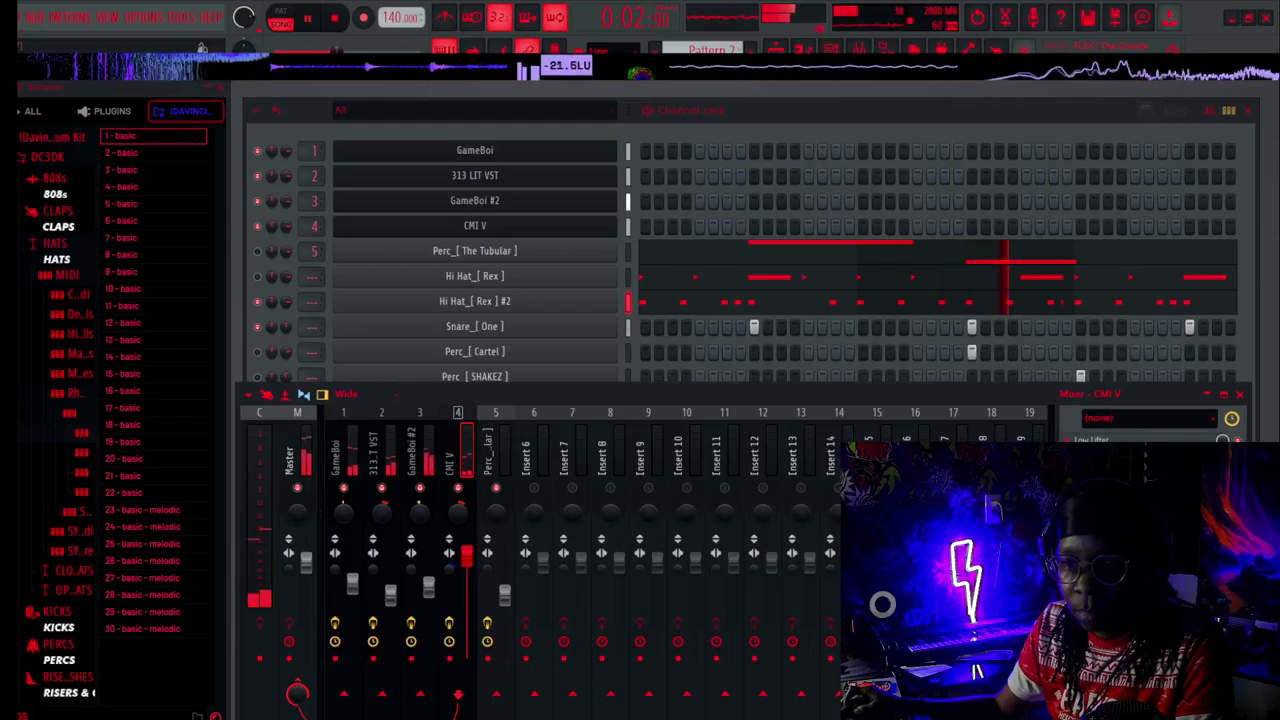
left_click(1108, 420)
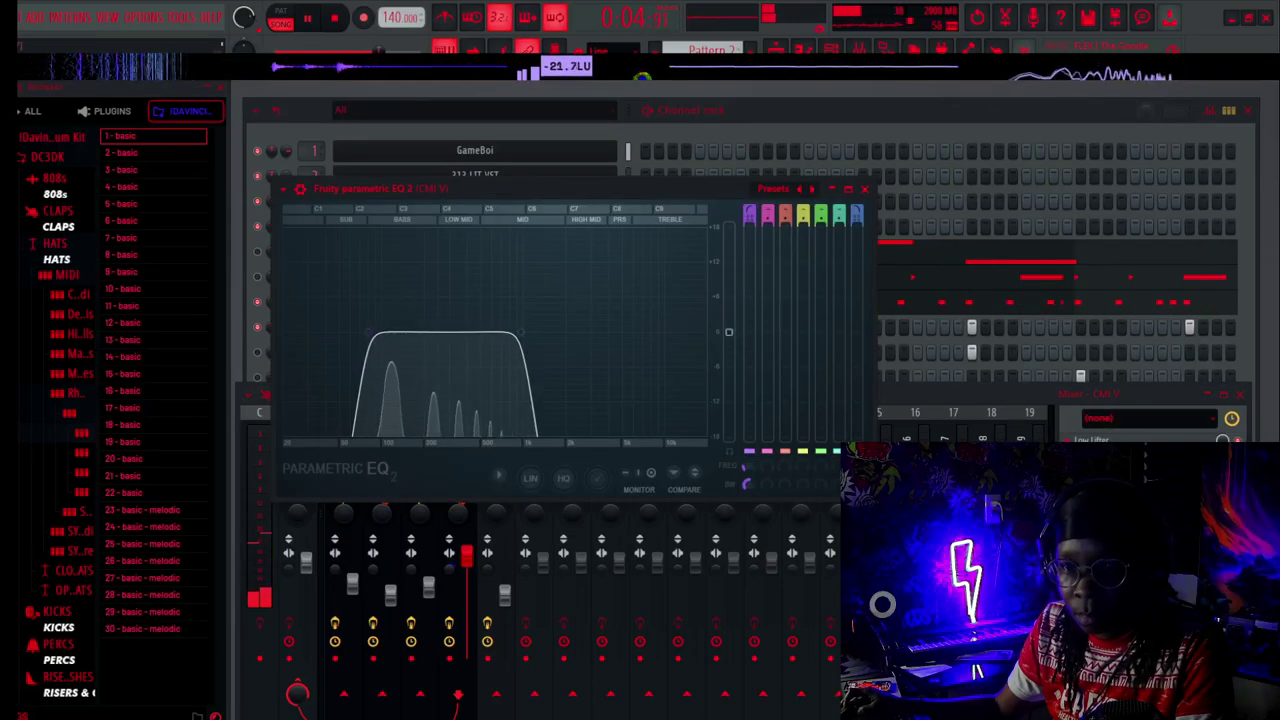
left_click_drag(728, 332, 728, 310)
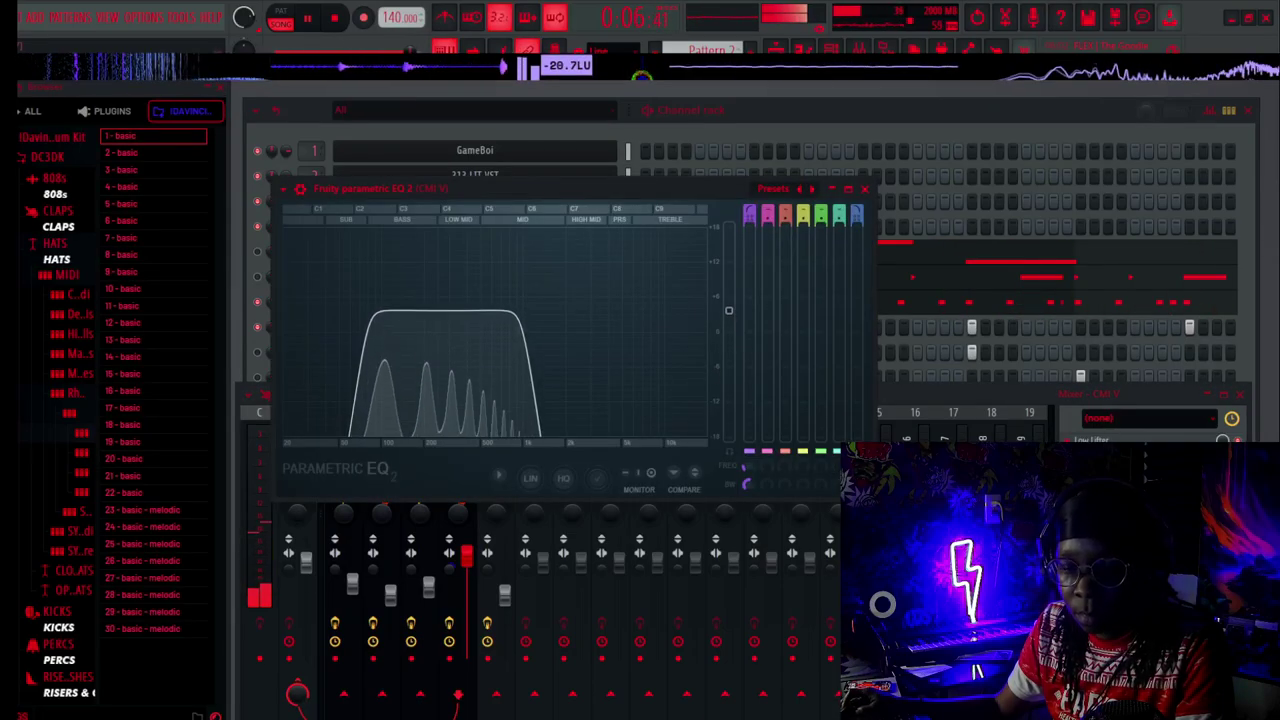
left_click(865, 188)
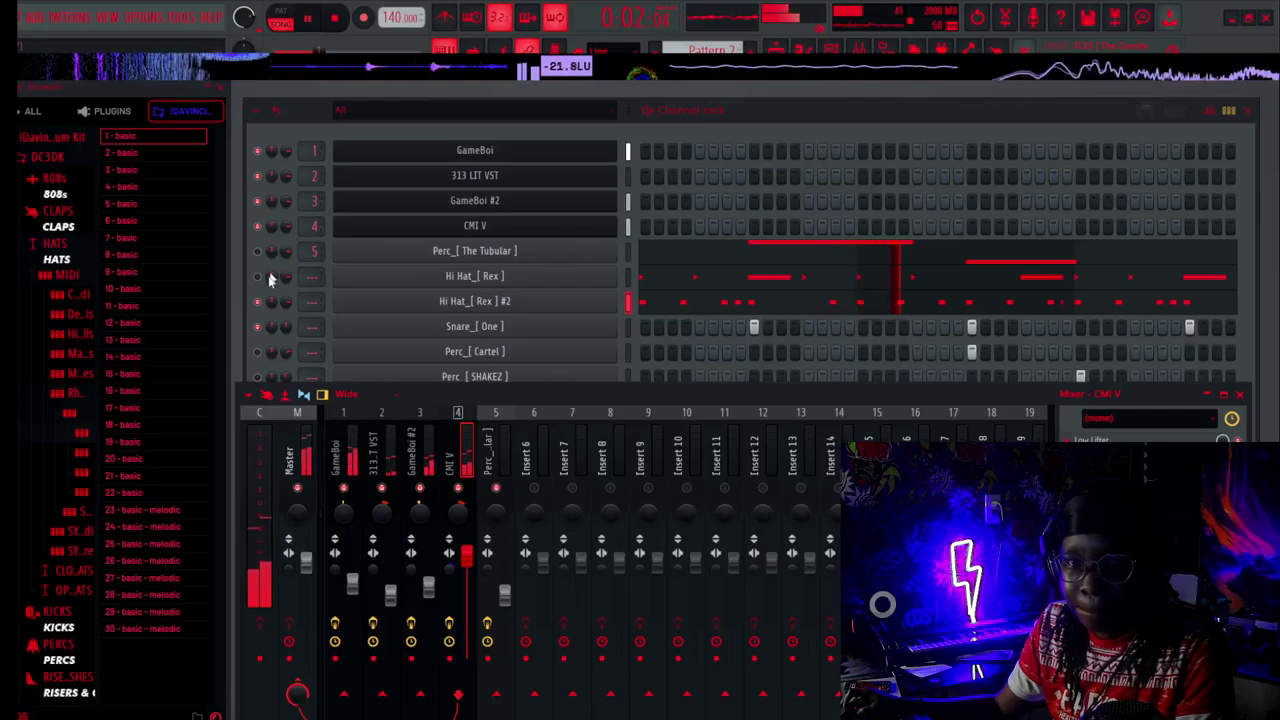
Unmute Perc_[ Cartel ], replace the Snare_[ One ] sample with Snare_[ Choppa ] from the SNARES folder, and play the pattern.
left_click(264, 362)
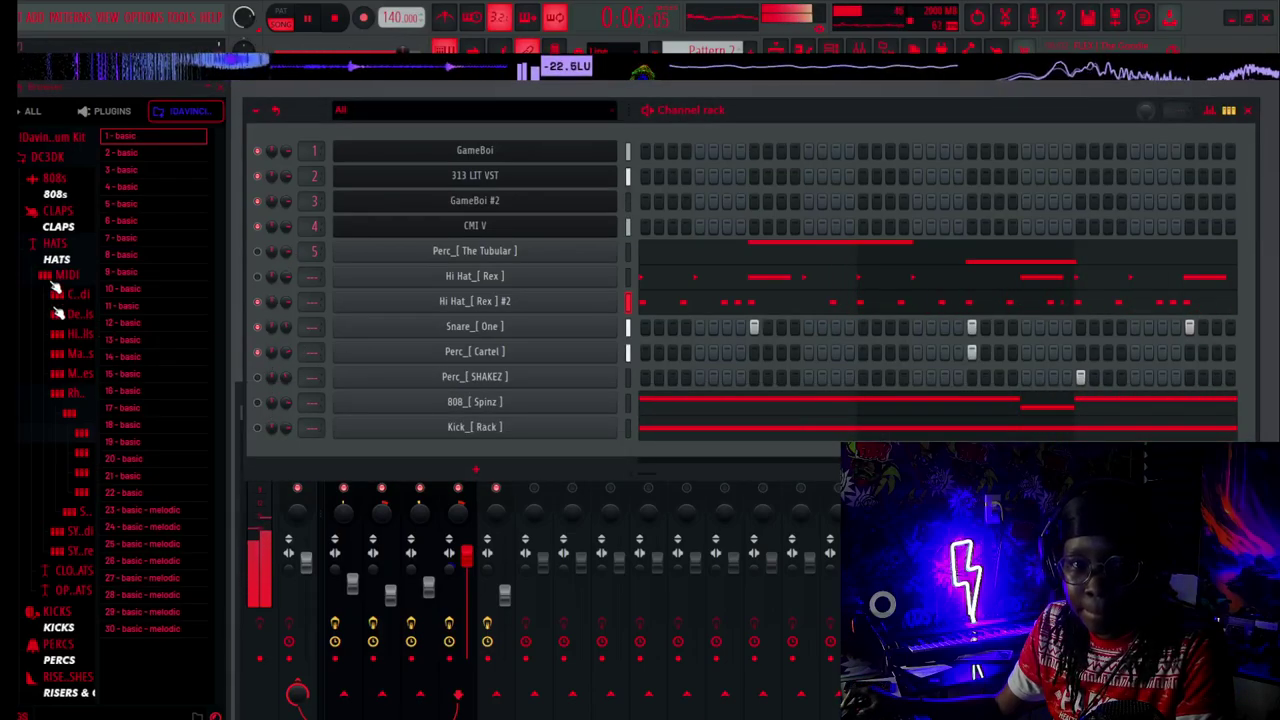
scroll(45, 600, "down", 5)
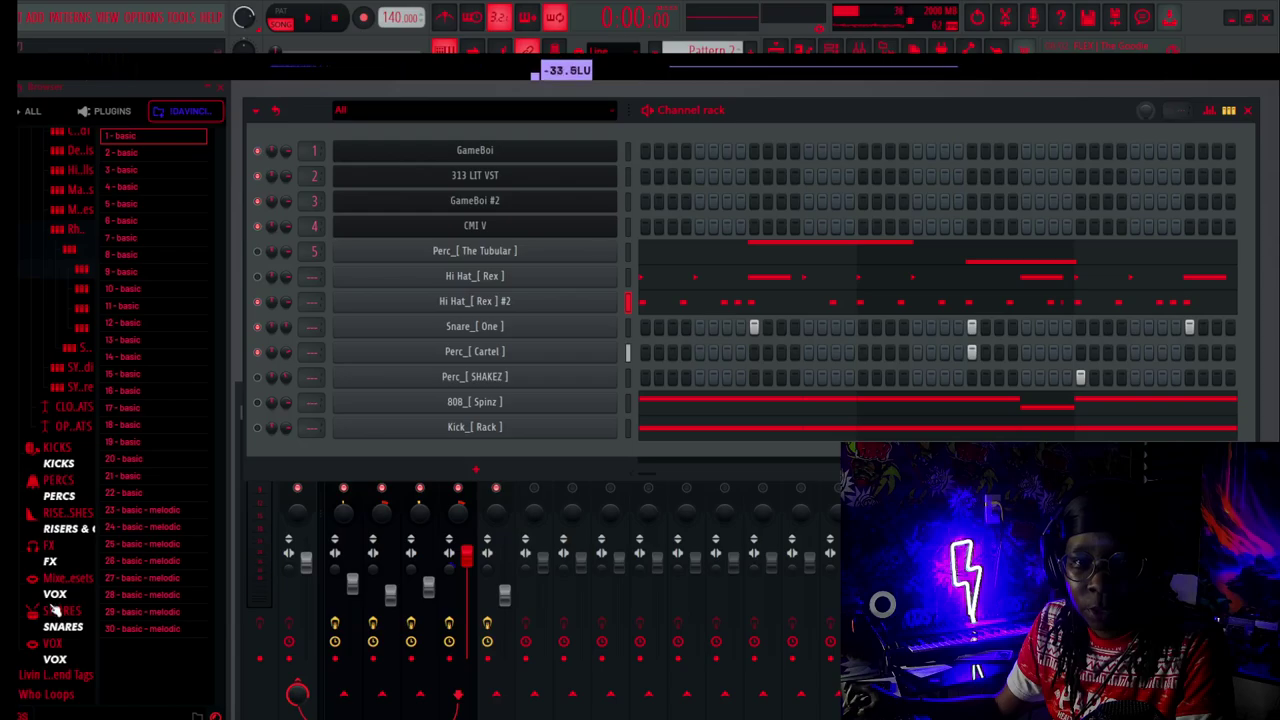
left_click(58, 628)
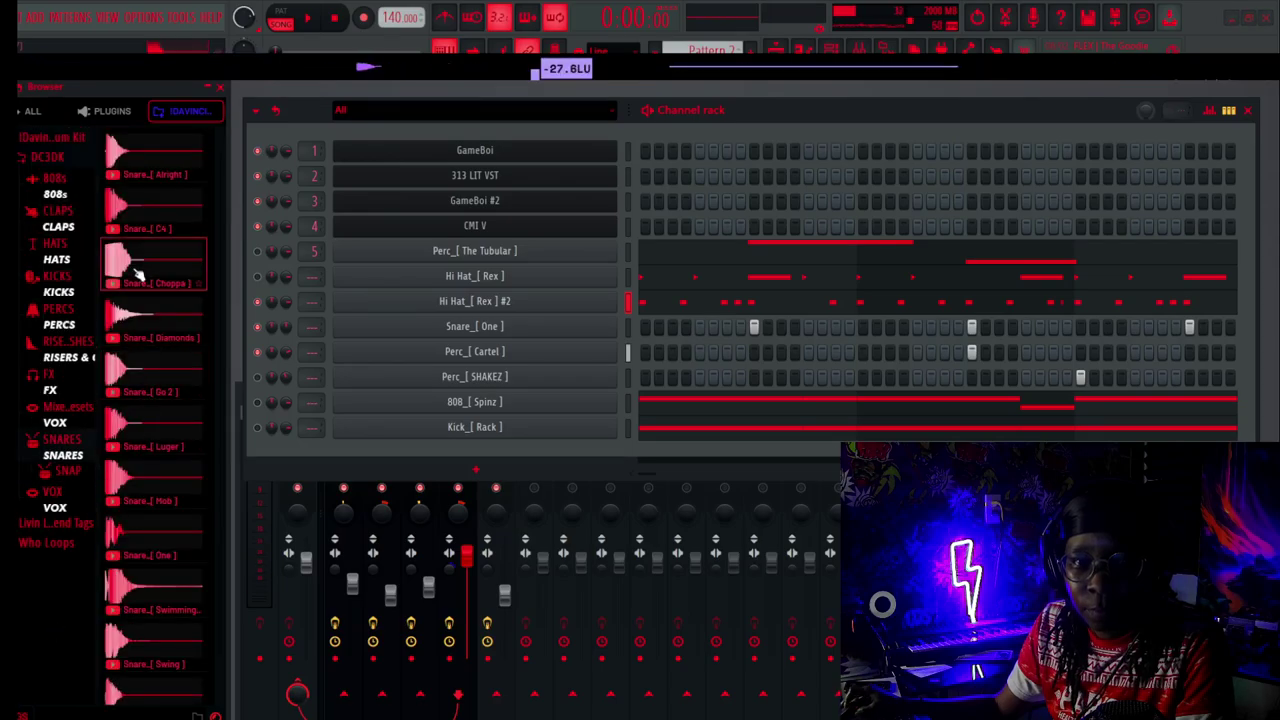
left_click_drag(134, 266, 490, 328)
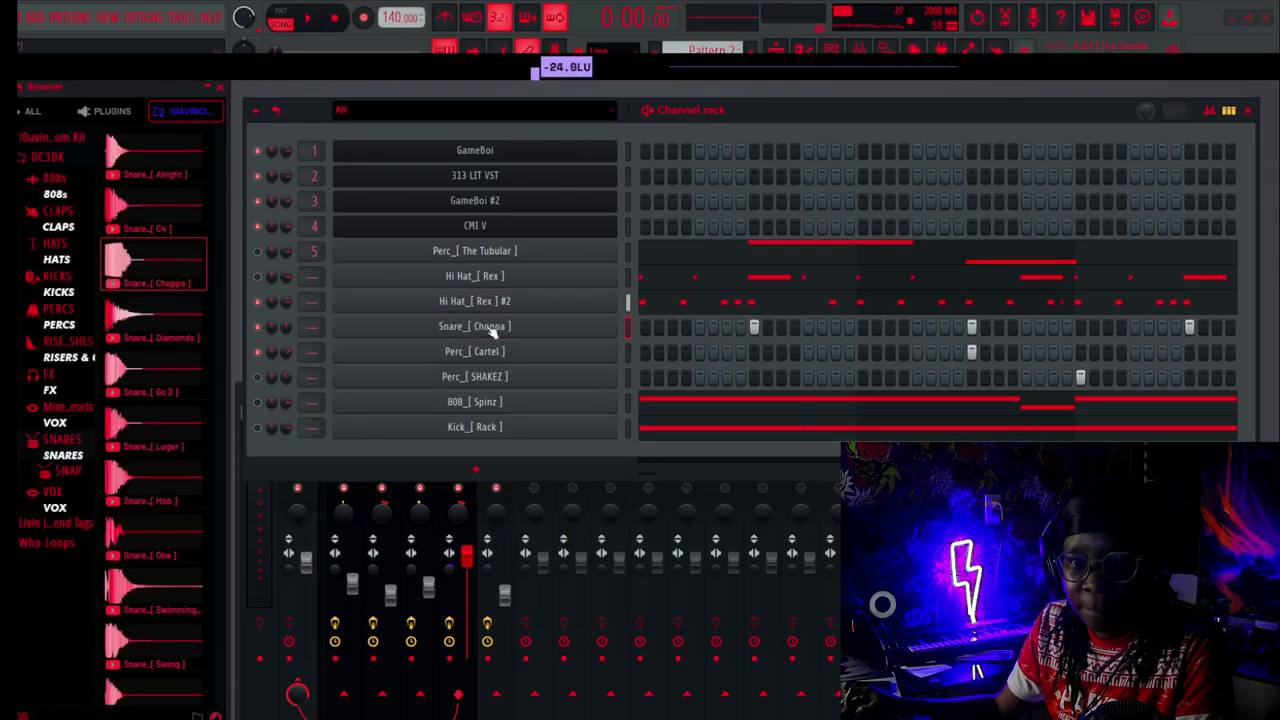
key("space")
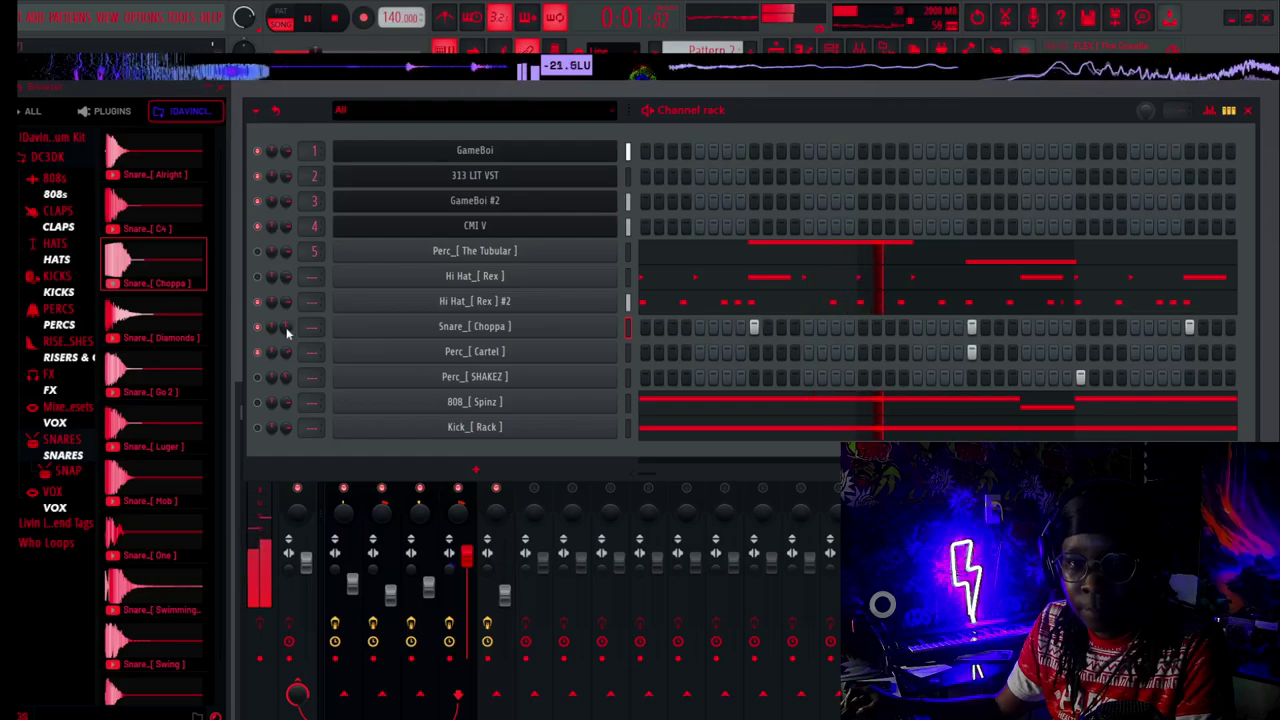
key("space")
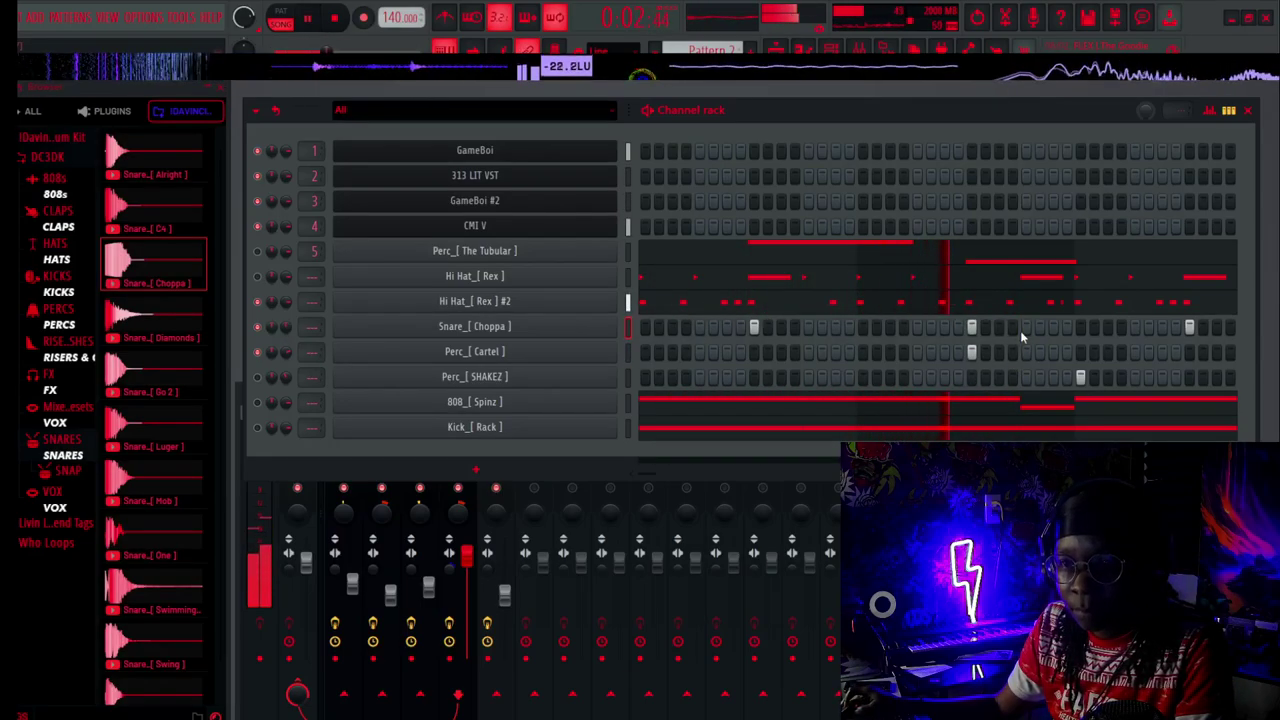
Add Snare_[ Choppa ] hits on steps 28 and 31 and lower their velocities in the piano roll.
left_click(1012, 330)
left_click(1053, 328)
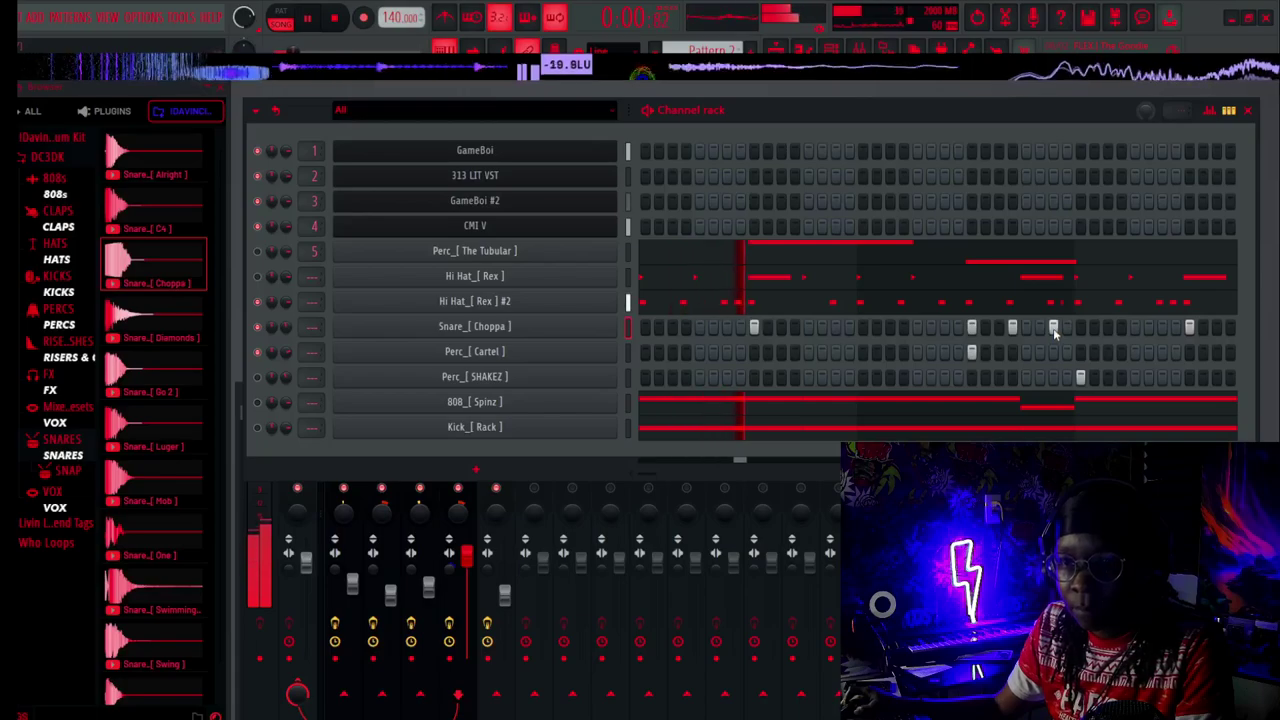
right_click(600, 338)
left_click(650, 324)
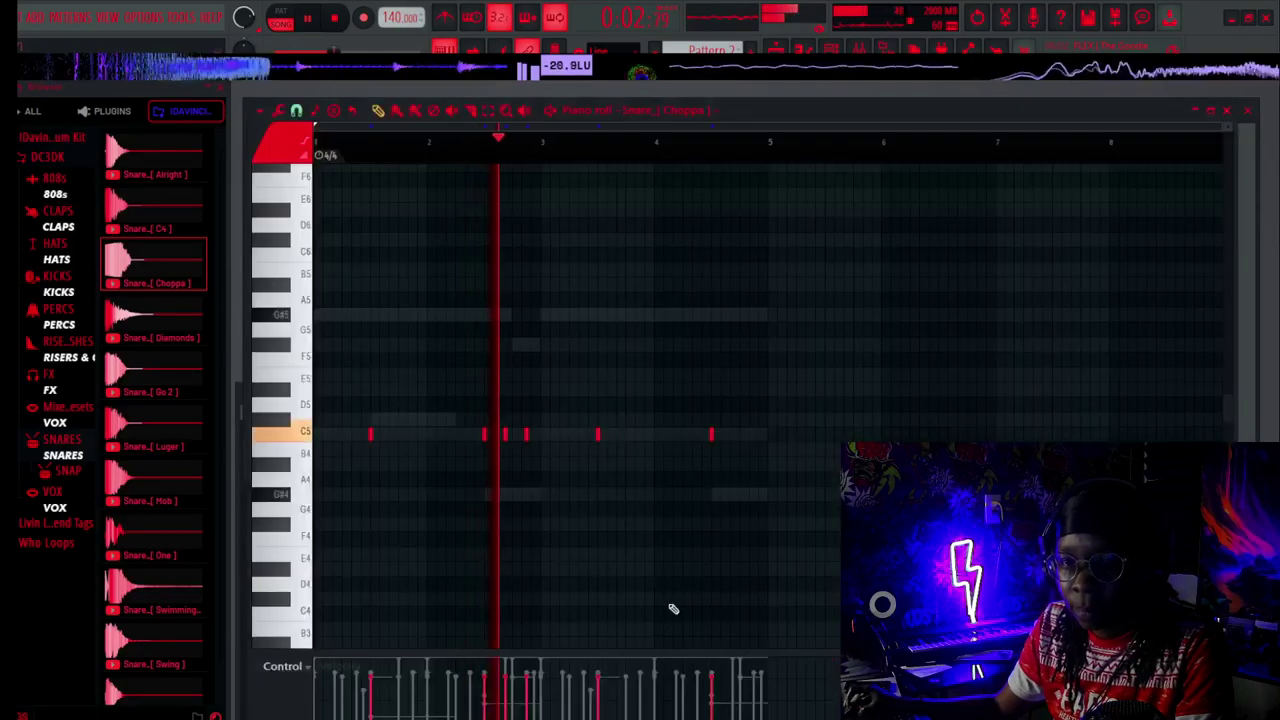
key("space")
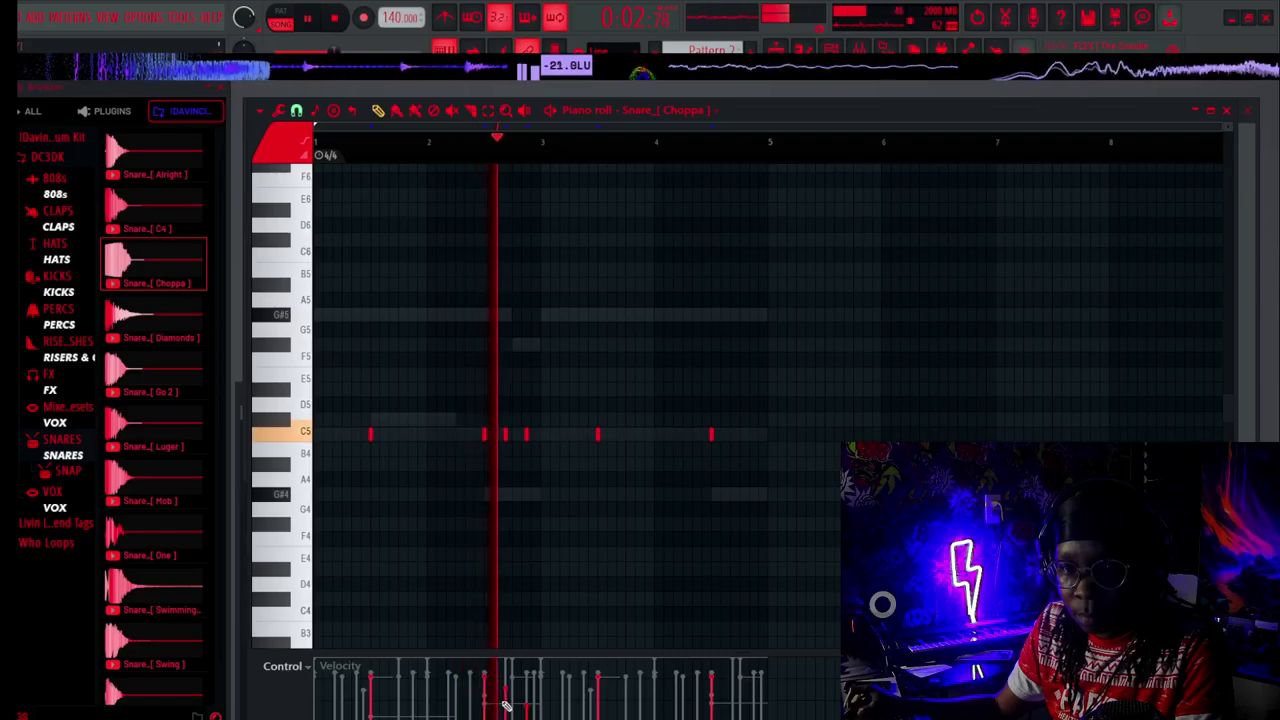
key("space")
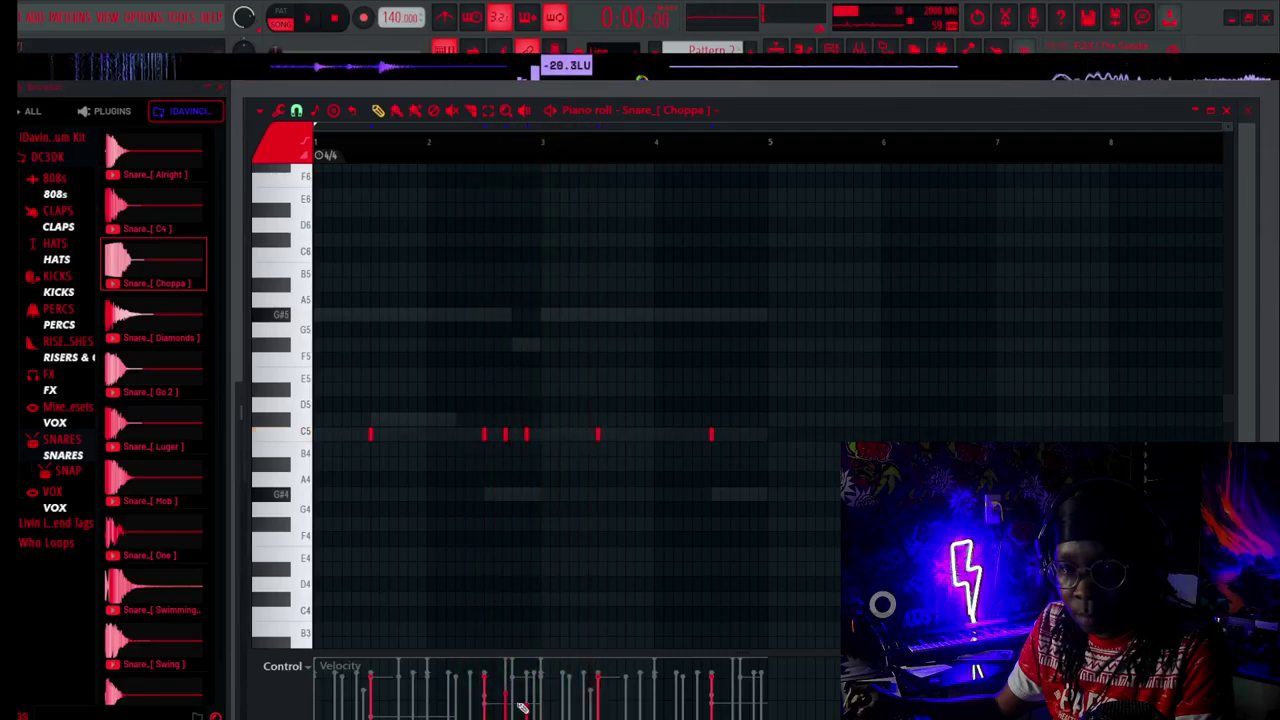
key("space")
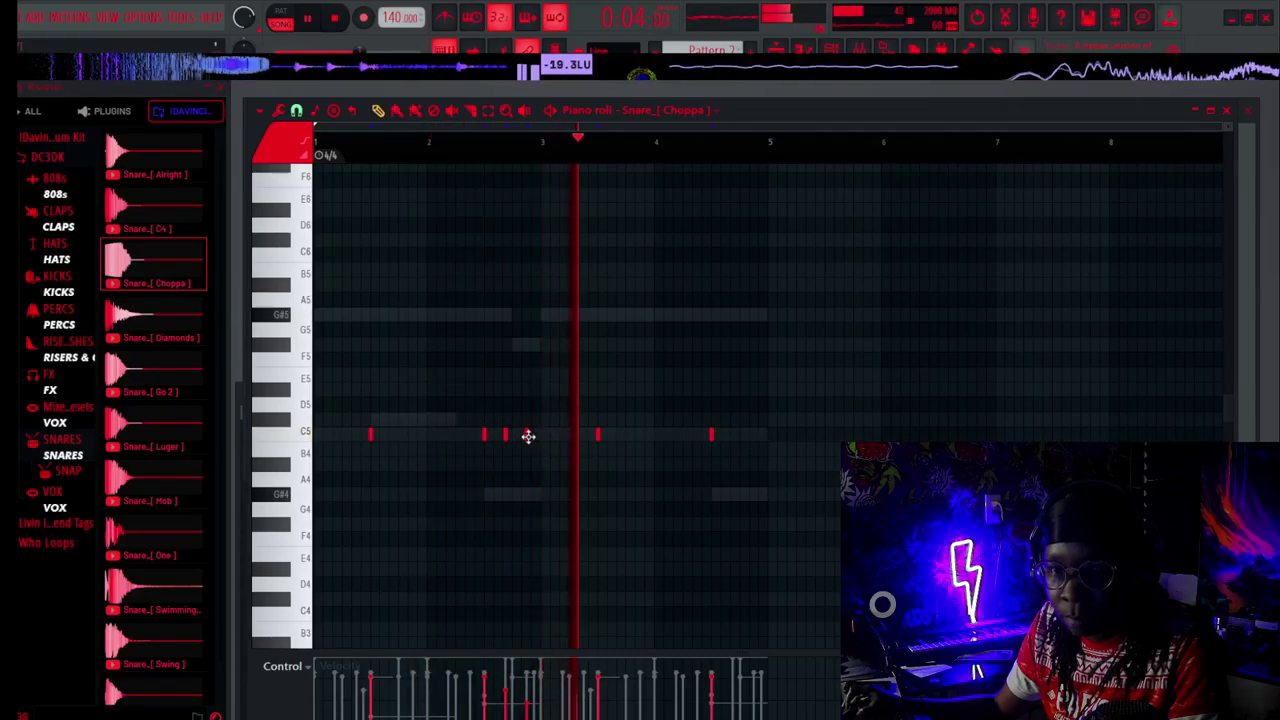
Add a C5 snare note two steps before bar 5, stop playback, and close the piano roll.
left_click(752, 434)
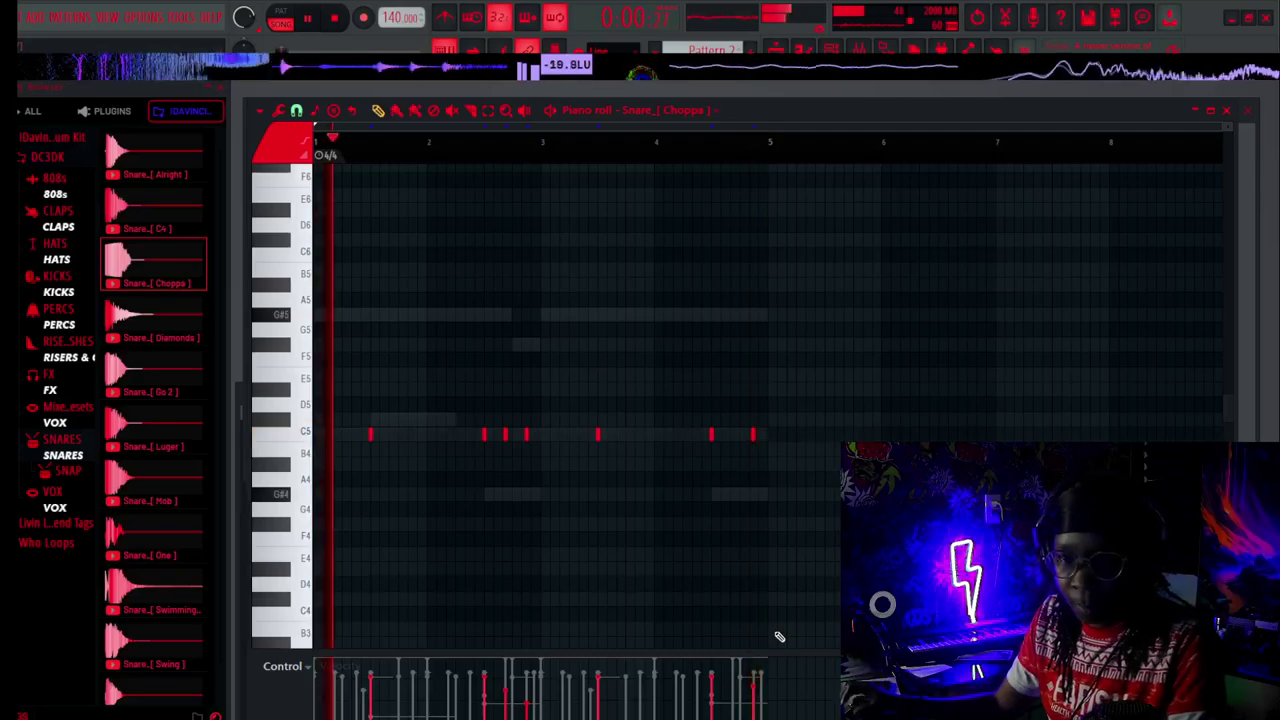
key("space")
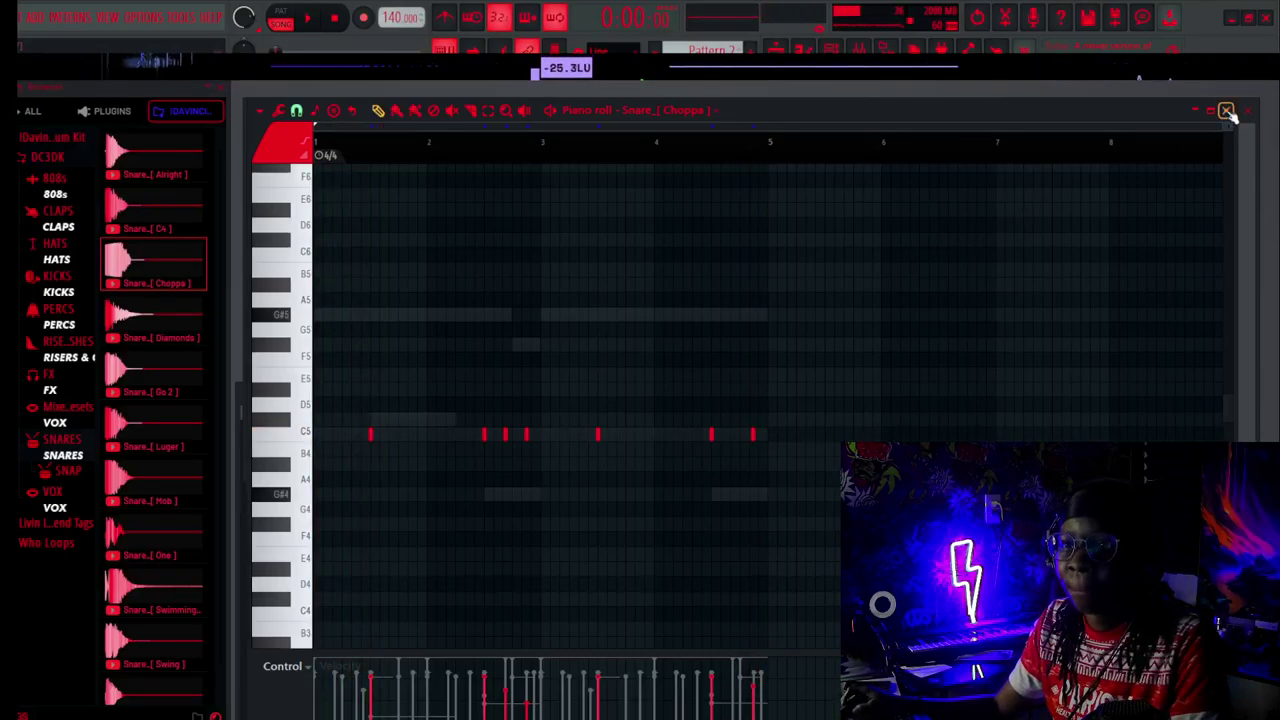
left_click(1227, 110)
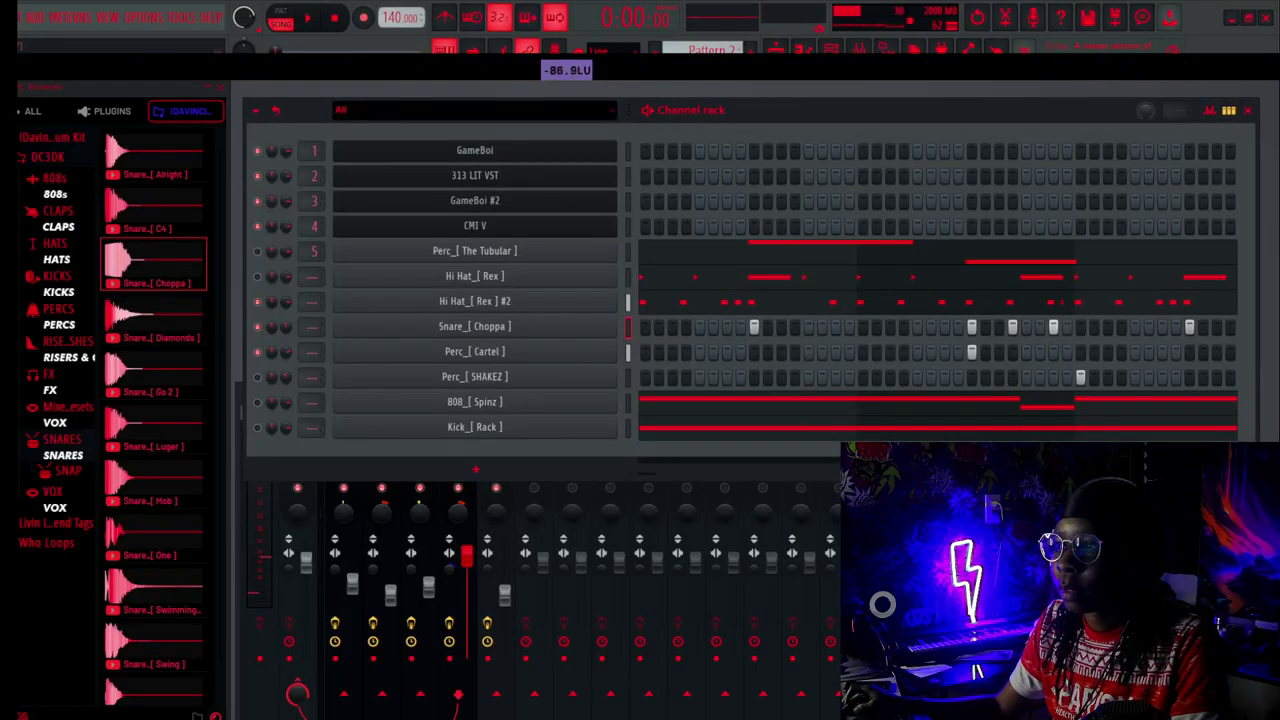